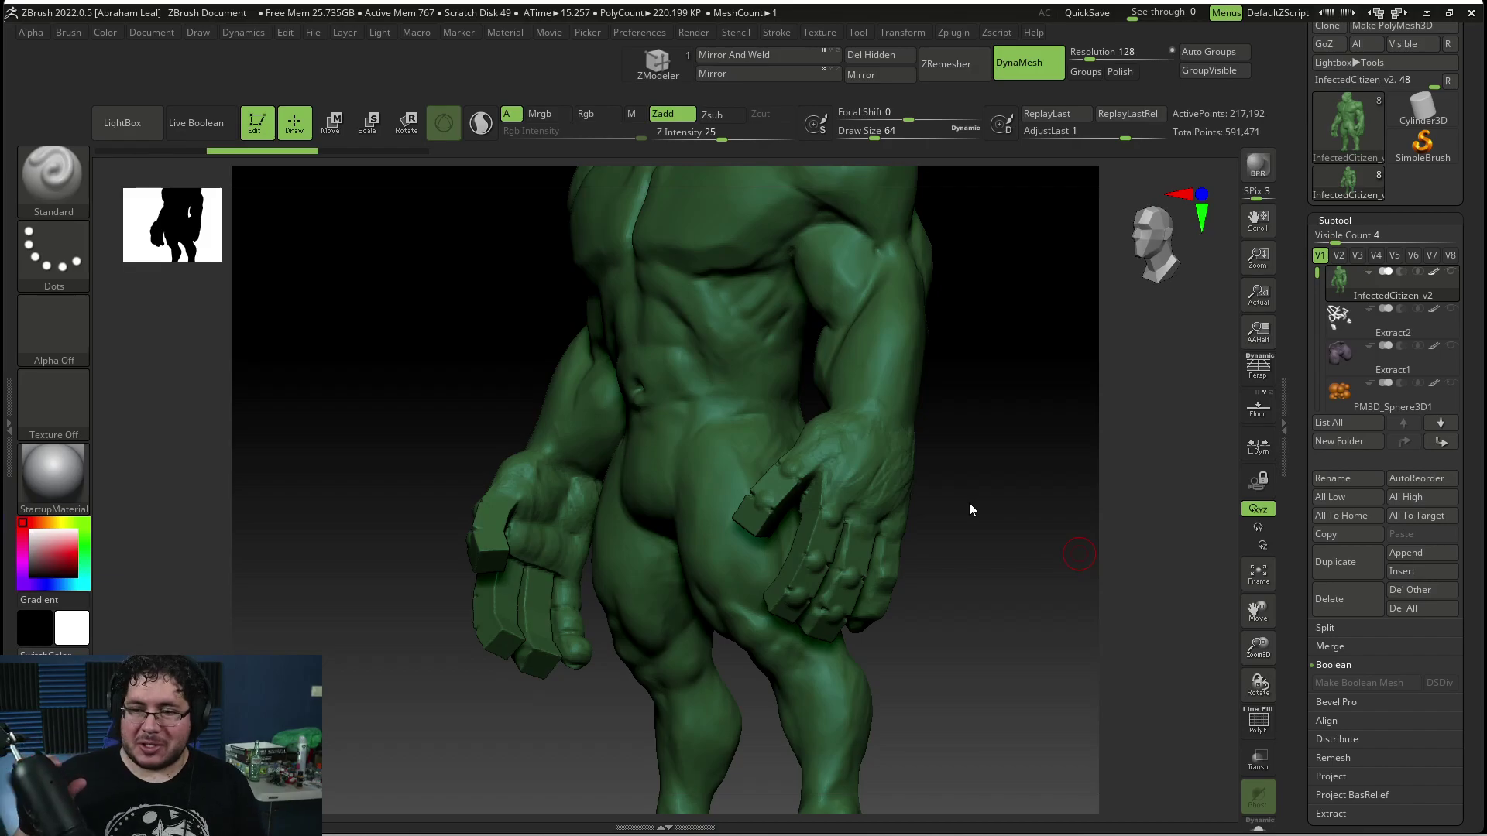
Turn off the polypaint colour on the InfectedCitizen_v2 subtool and face the figure from the front
drag(979, 547, 937, 566)
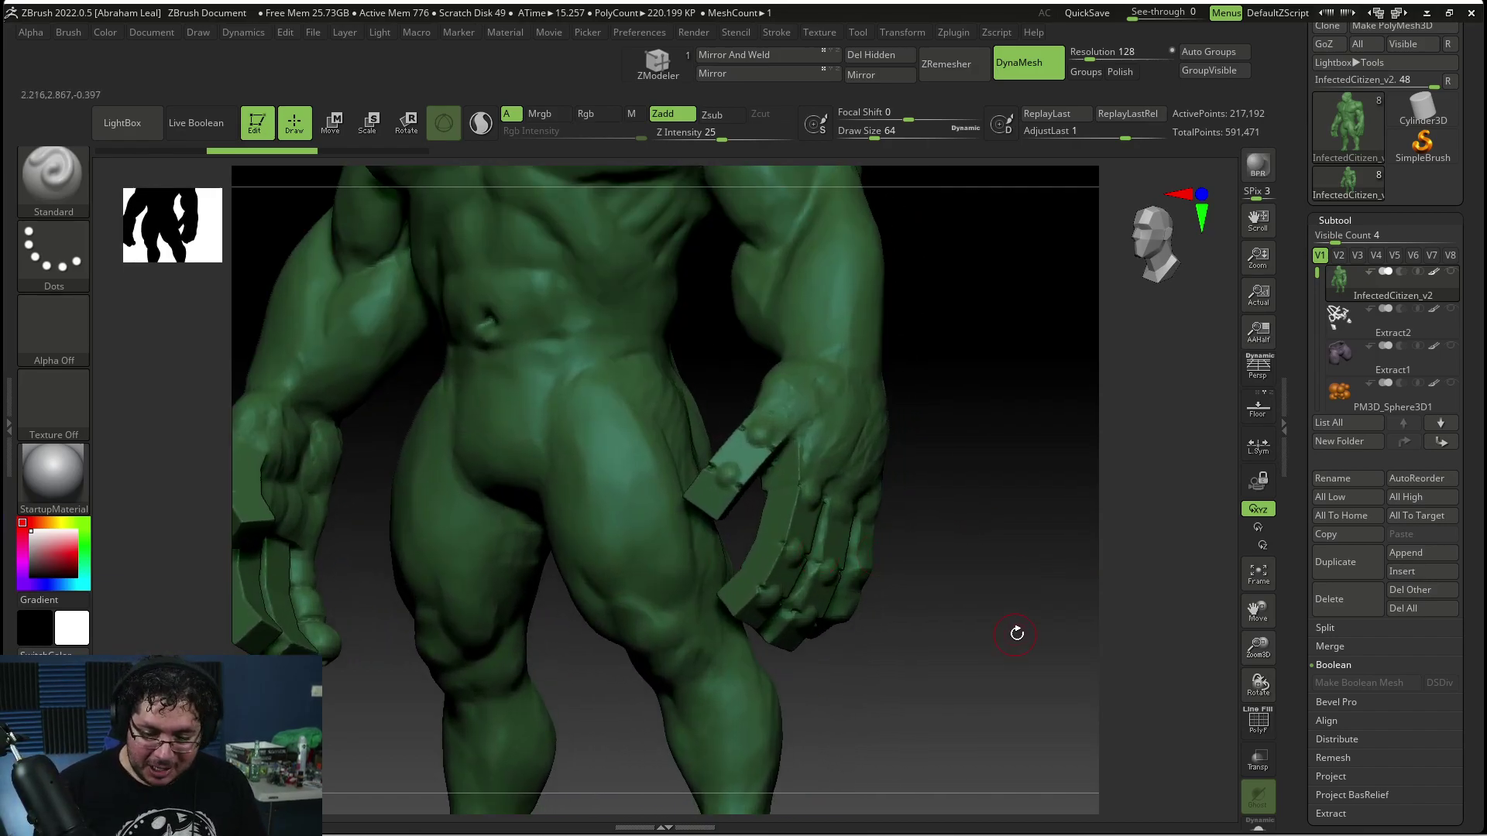
drag(1017, 633, 1003, 624)
click(1433, 275)
mouse_move(1013, 498)
alt+mouse_down()
mouse_move(1022, 598)
mouse_move(1025, 571)
mouse_move(999, 556)
alt+mouse_up()
mouse_move(999, 556)
shift+mouse_down()
mouse_move(1020, 572)
mouse_move(952, 547)
mouse_move(963, 590)
shift+mouse_up()
ctrl+shift+drag(955, 336, 686, 692)
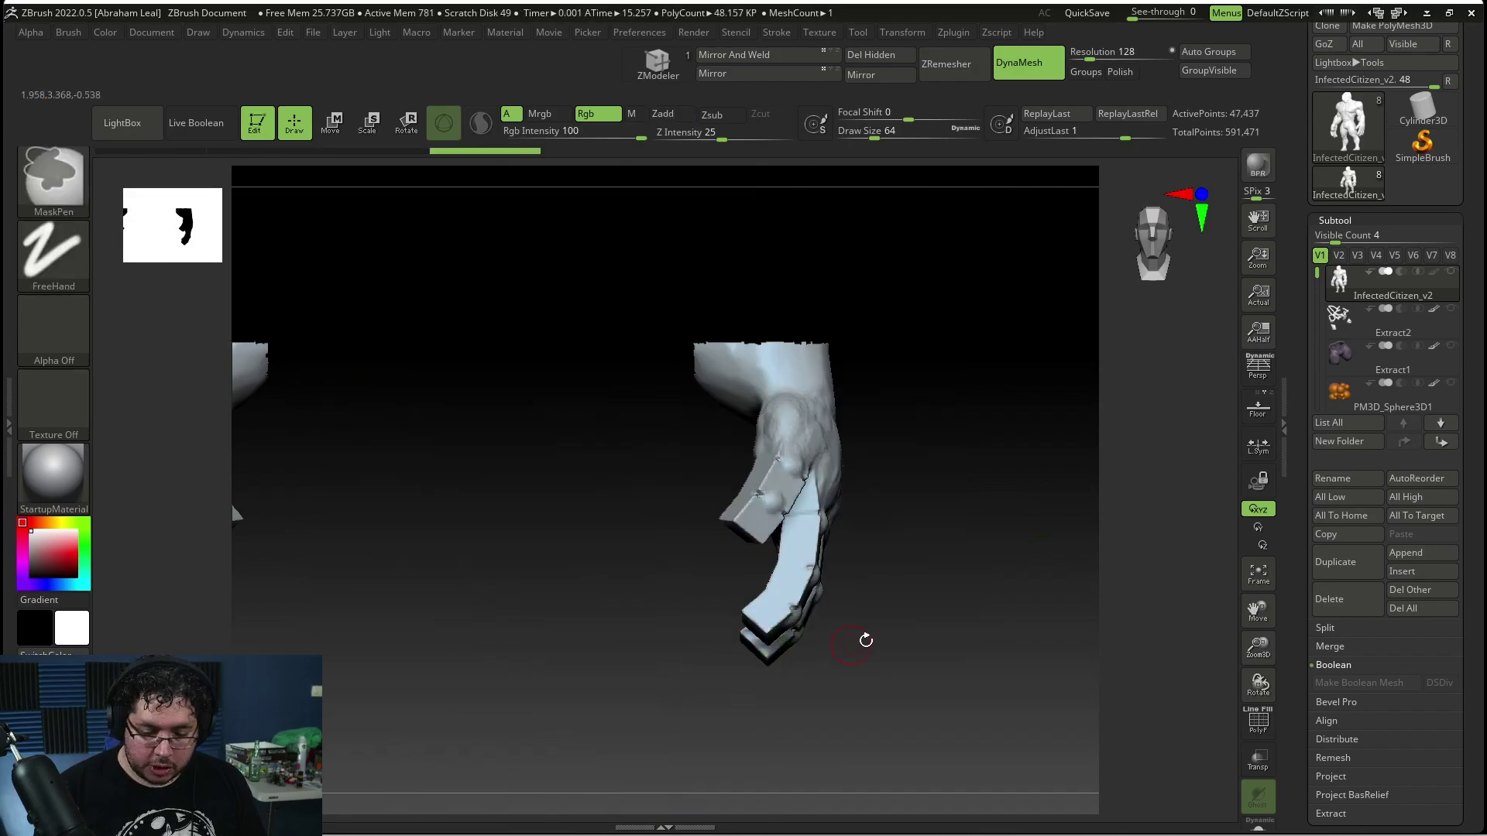
key(f)
drag(996, 648, 993, 583)
ctrl+shift+click(998, 557)
Set the selection brush to SelectLasso and isolate the figure's forearms and hands
alt+drag(993, 584, 927, 516)
key(ctrl+shift)
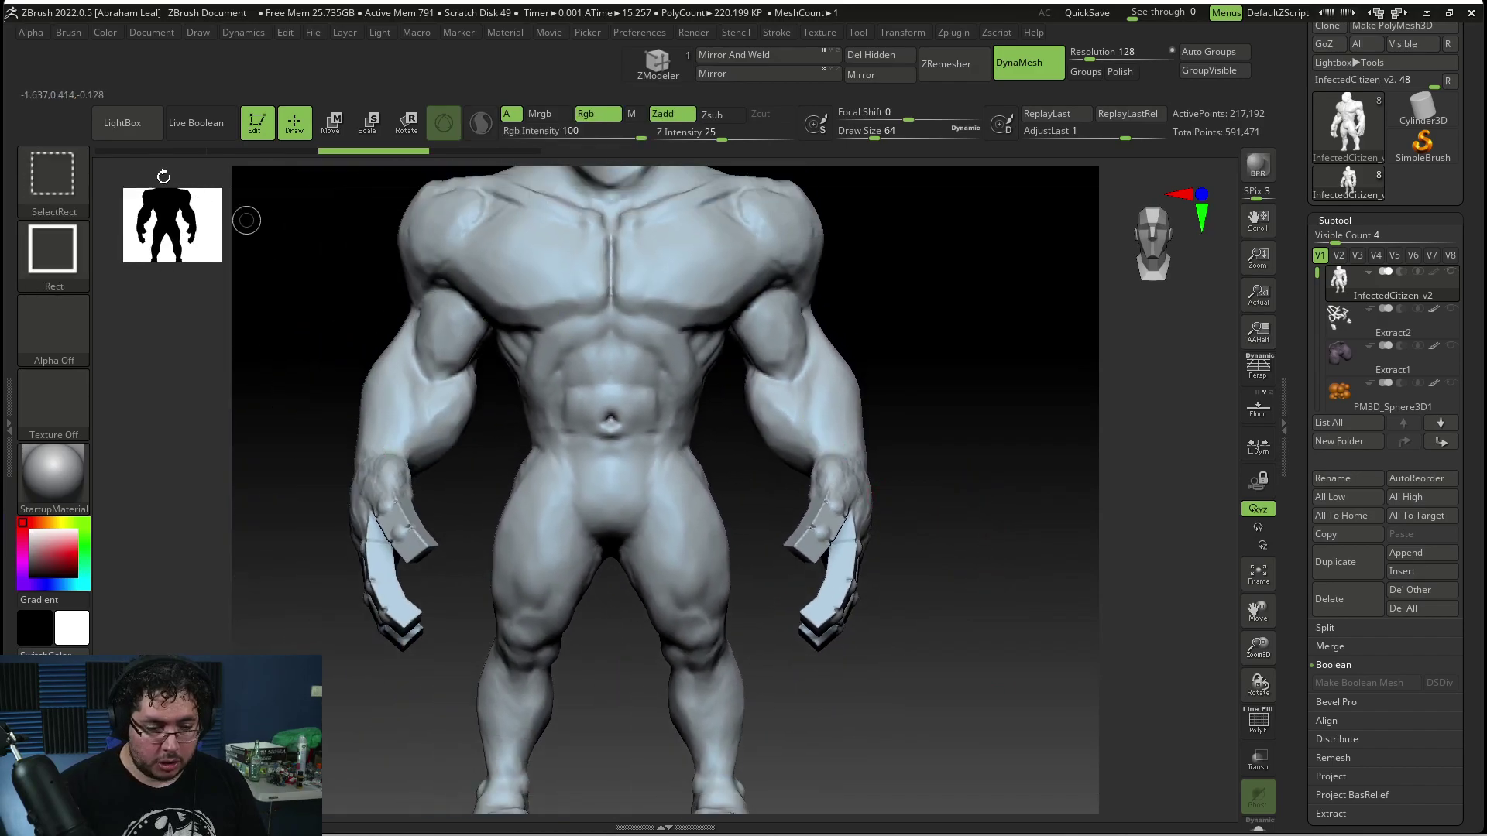
click(54, 193)
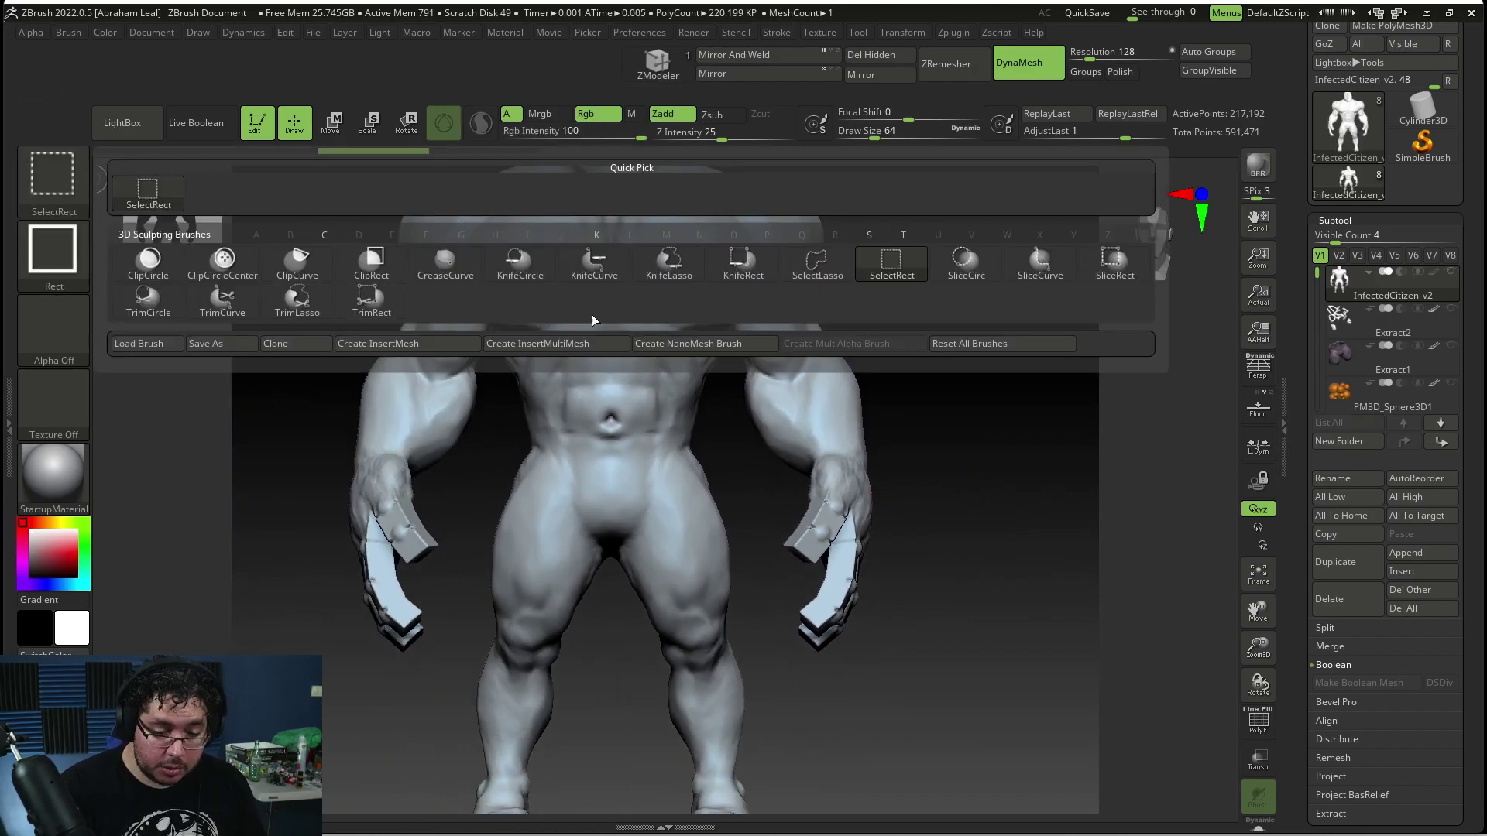
click(805, 272)
mouse_move(954, 668)
ctrl+shift+mouse_down()
mouse_move(987, 422)
mouse_move(739, 433)
mouse_move(781, 668)
mouse_move(869, 671)
ctrl+shift+mouse_up()
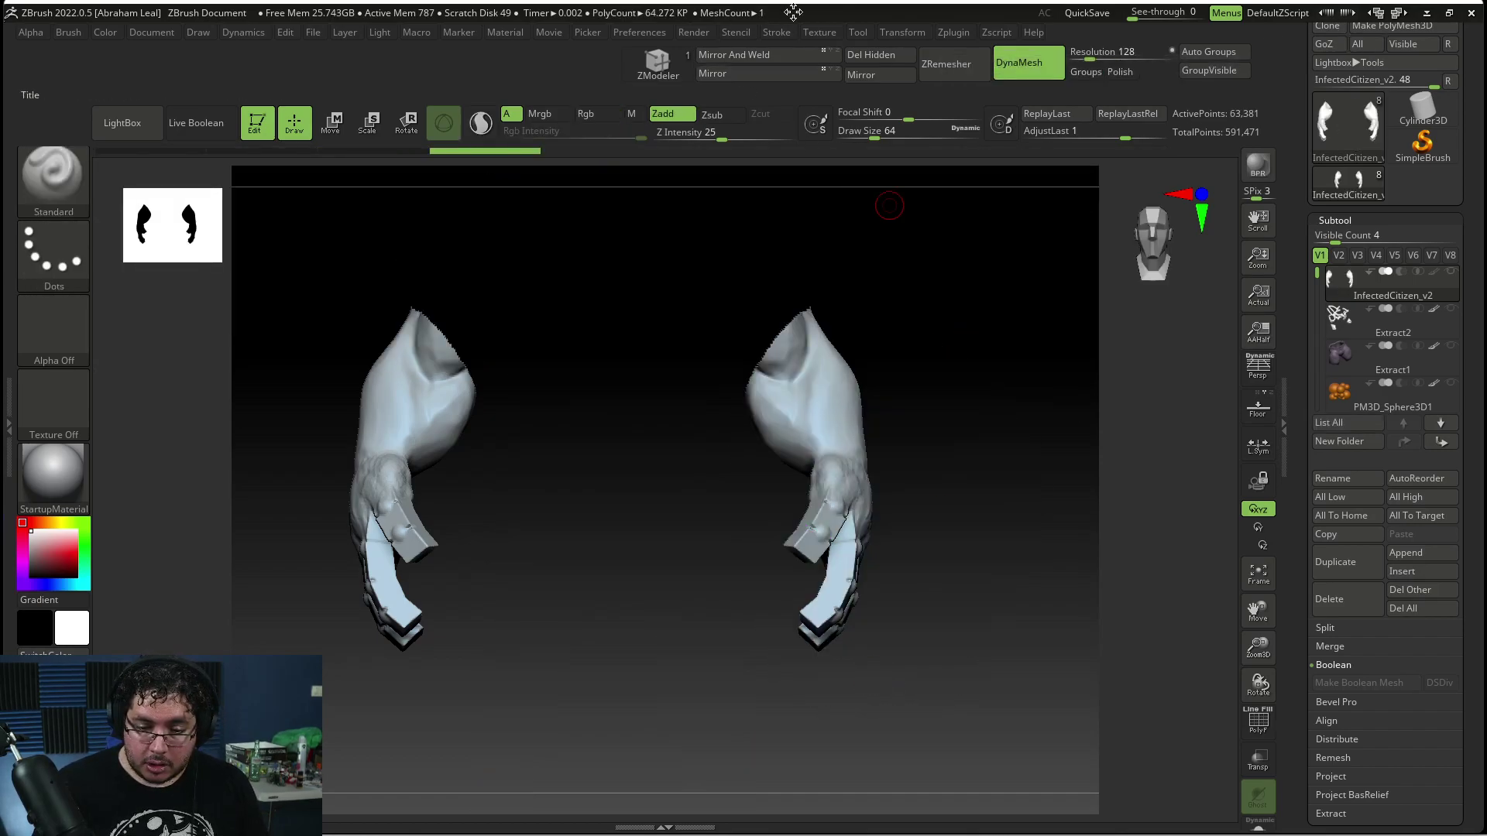
drag(795, 13, 837, 43)
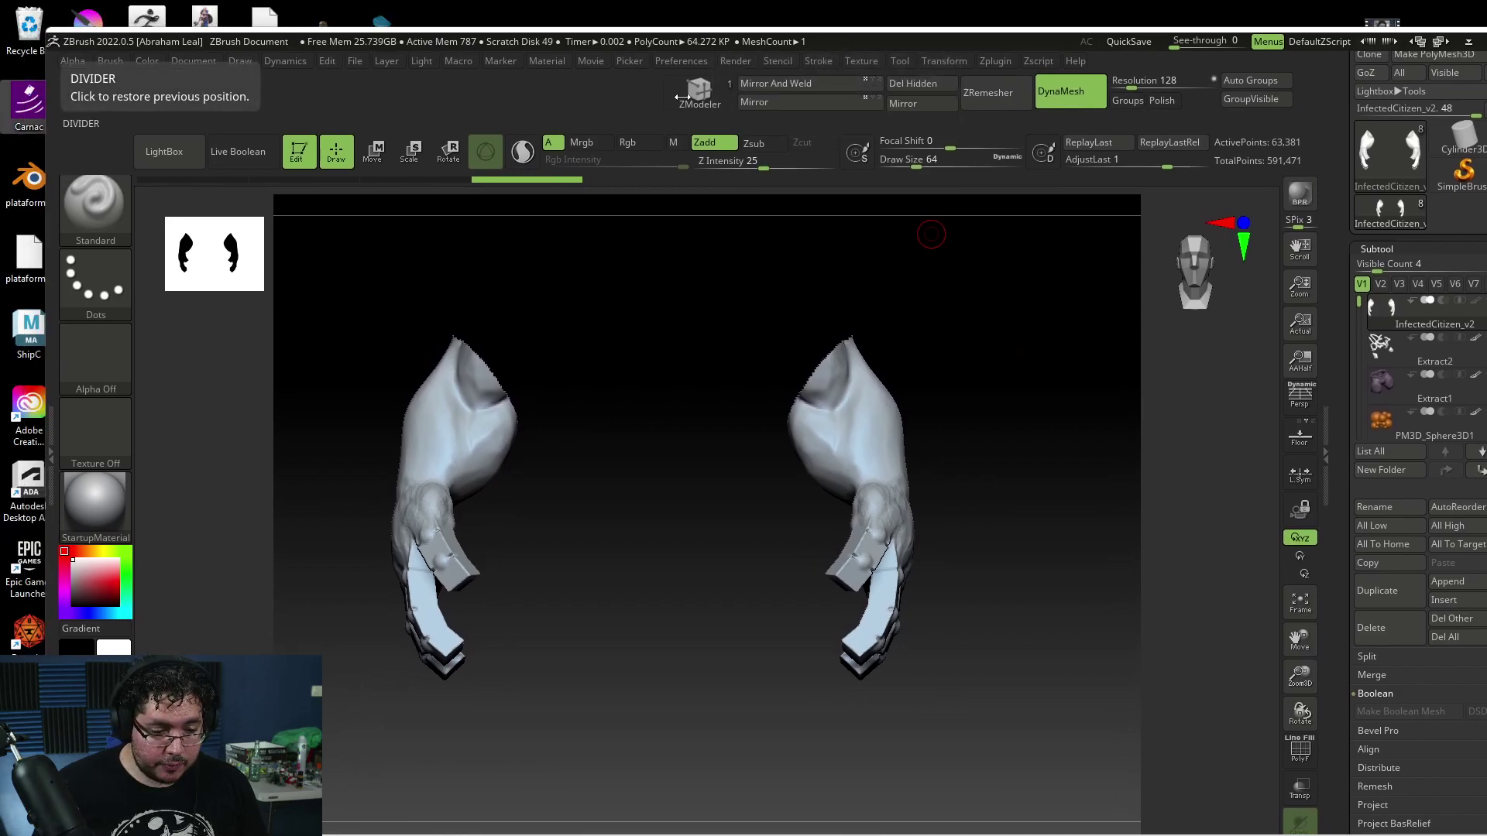
drag(980, 39, 950, 30)
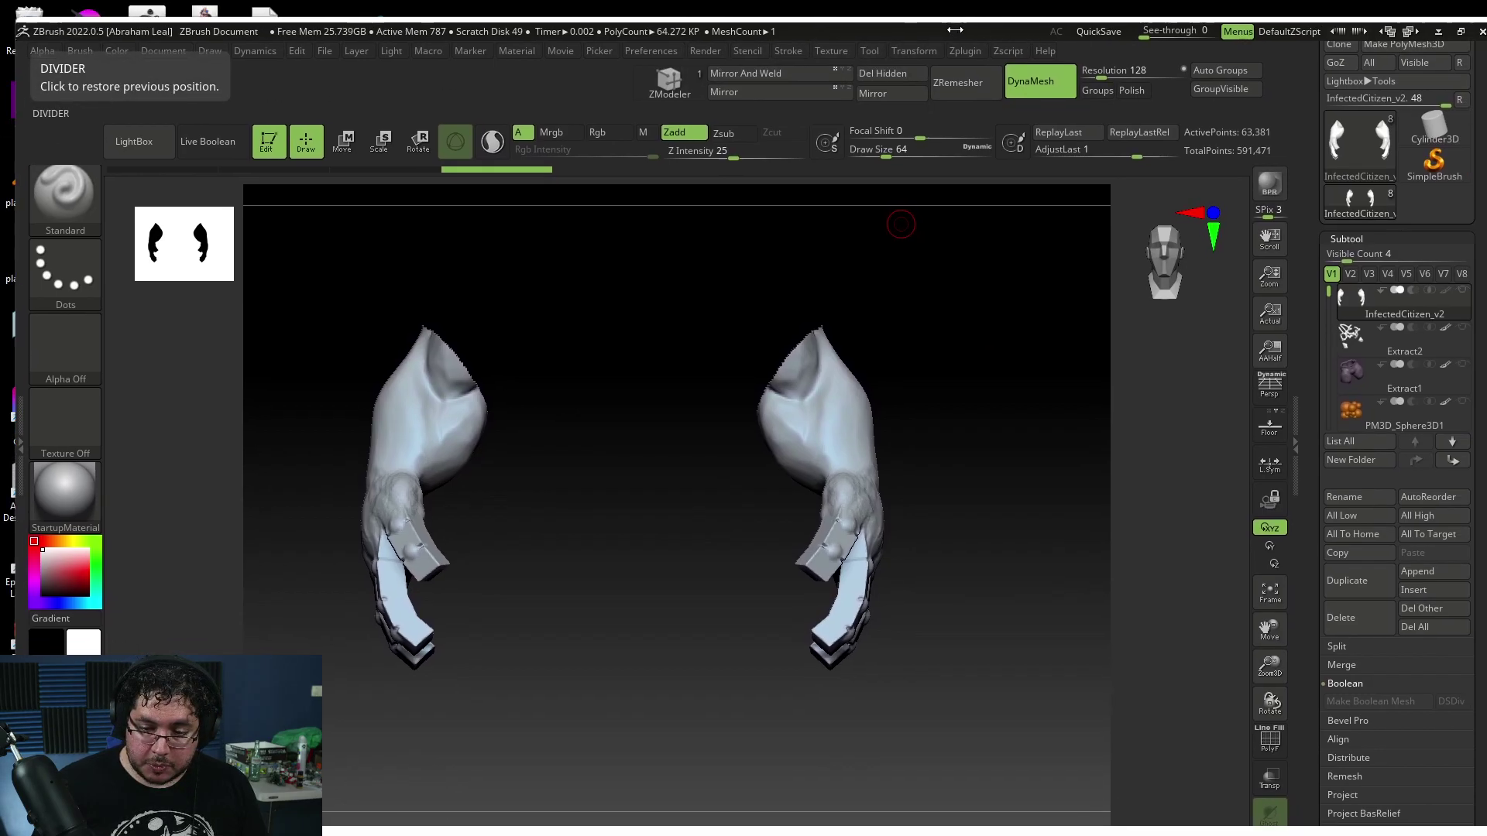
click(1460, 31)
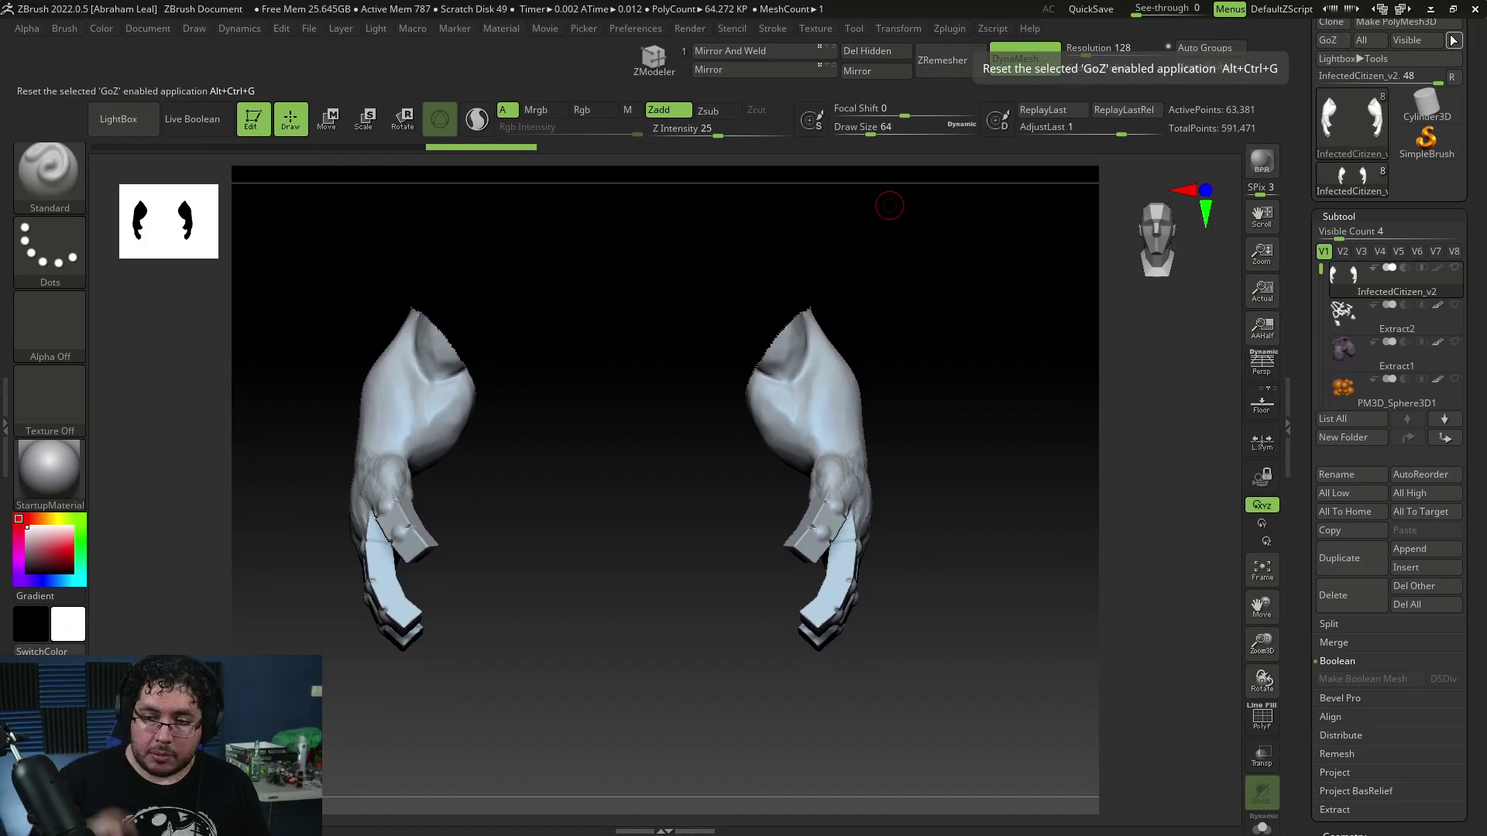
Undo the arm isolation and sculpt the inner forearm with the ClayBuildup brush at a draw size of about 128
key(ctrl+z)
mouse_move(966, 491)
shift+mouse_down()
mouse_move(1002, 521)
mouse_move(1002, 498)
mouse_move(846, 405)
shift+mouse_up()
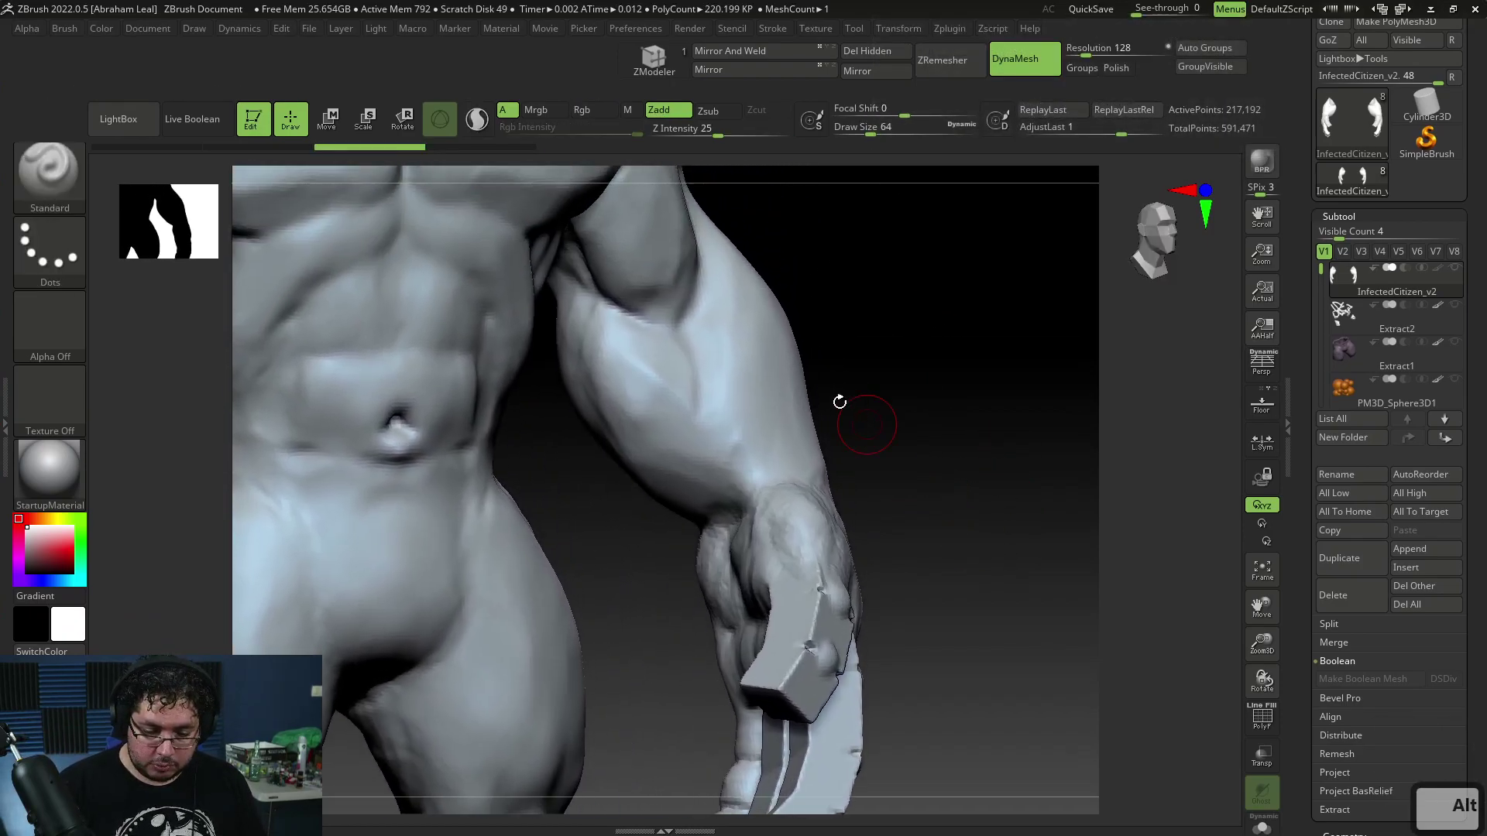
key(b)
key(c)
key(b)
key(space)
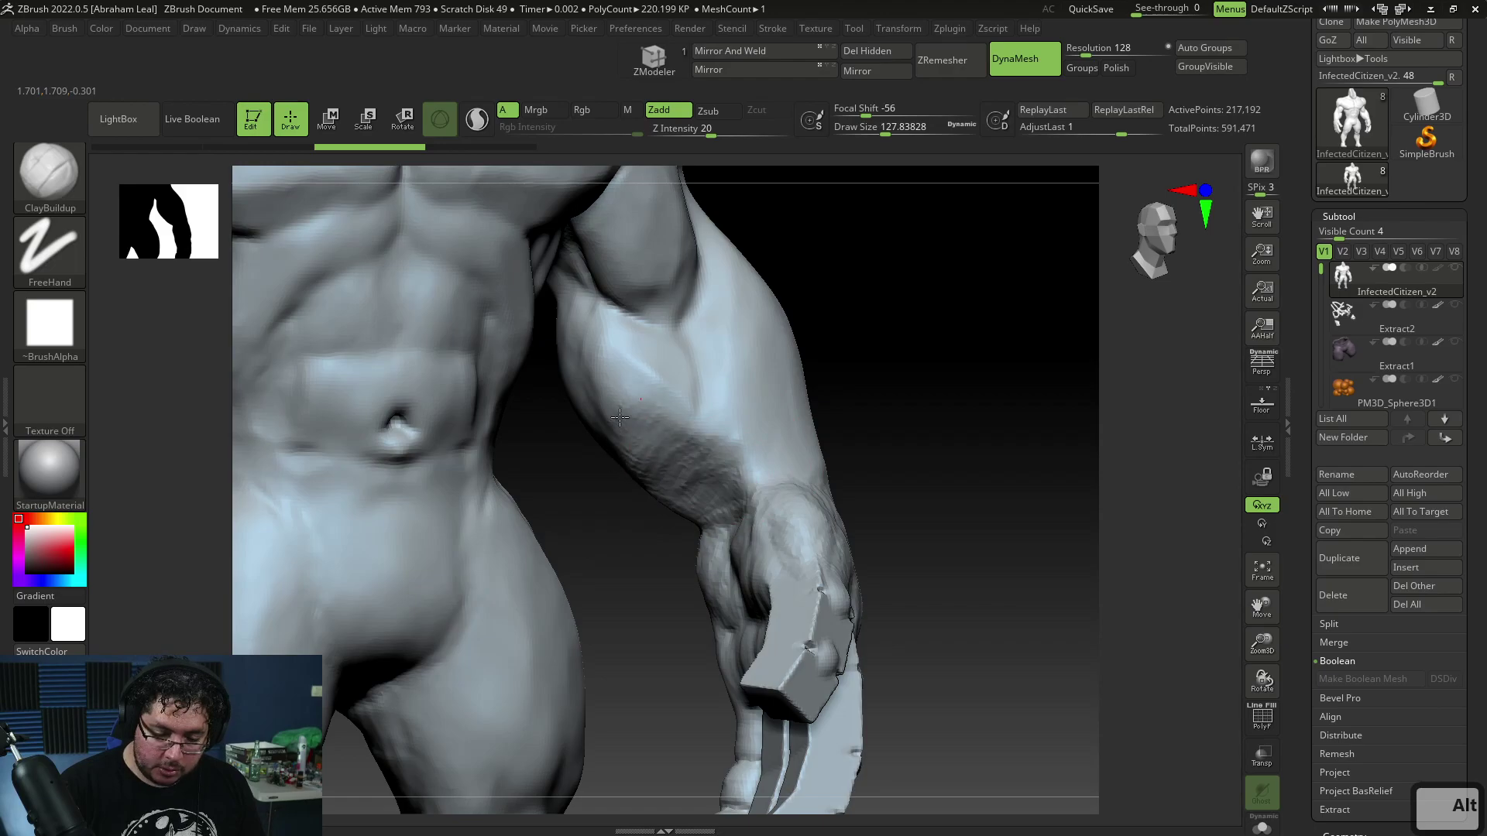
drag(612, 457, 652, 453)
Carve the underside of the forearm from the wrist up toward the muscle bulge with ClayBuildup
drag(648, 547, 949, 481)
alt+drag(656, 519, 663, 490)
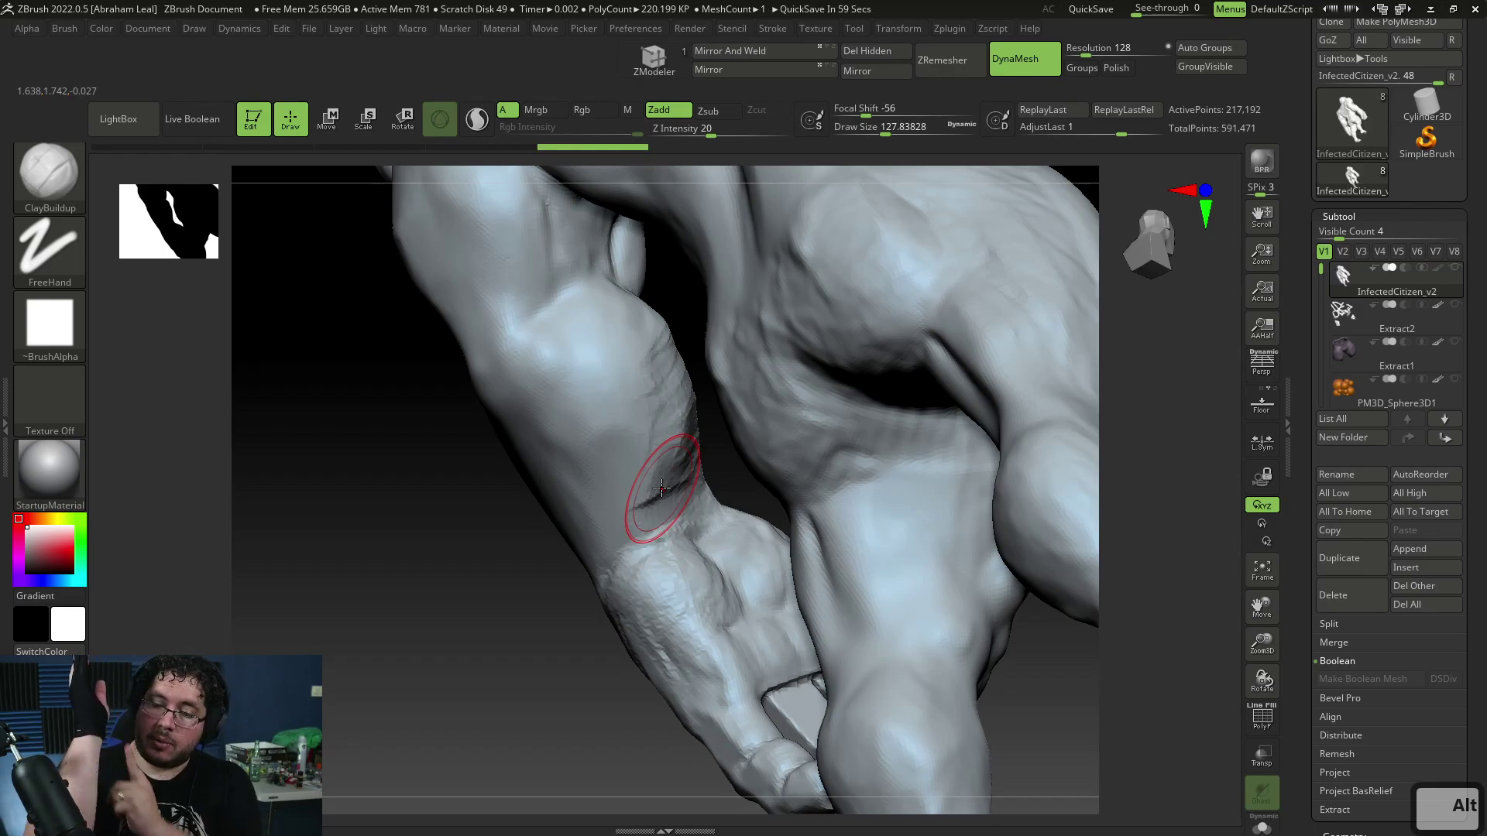
drag(551, 608, 558, 647)
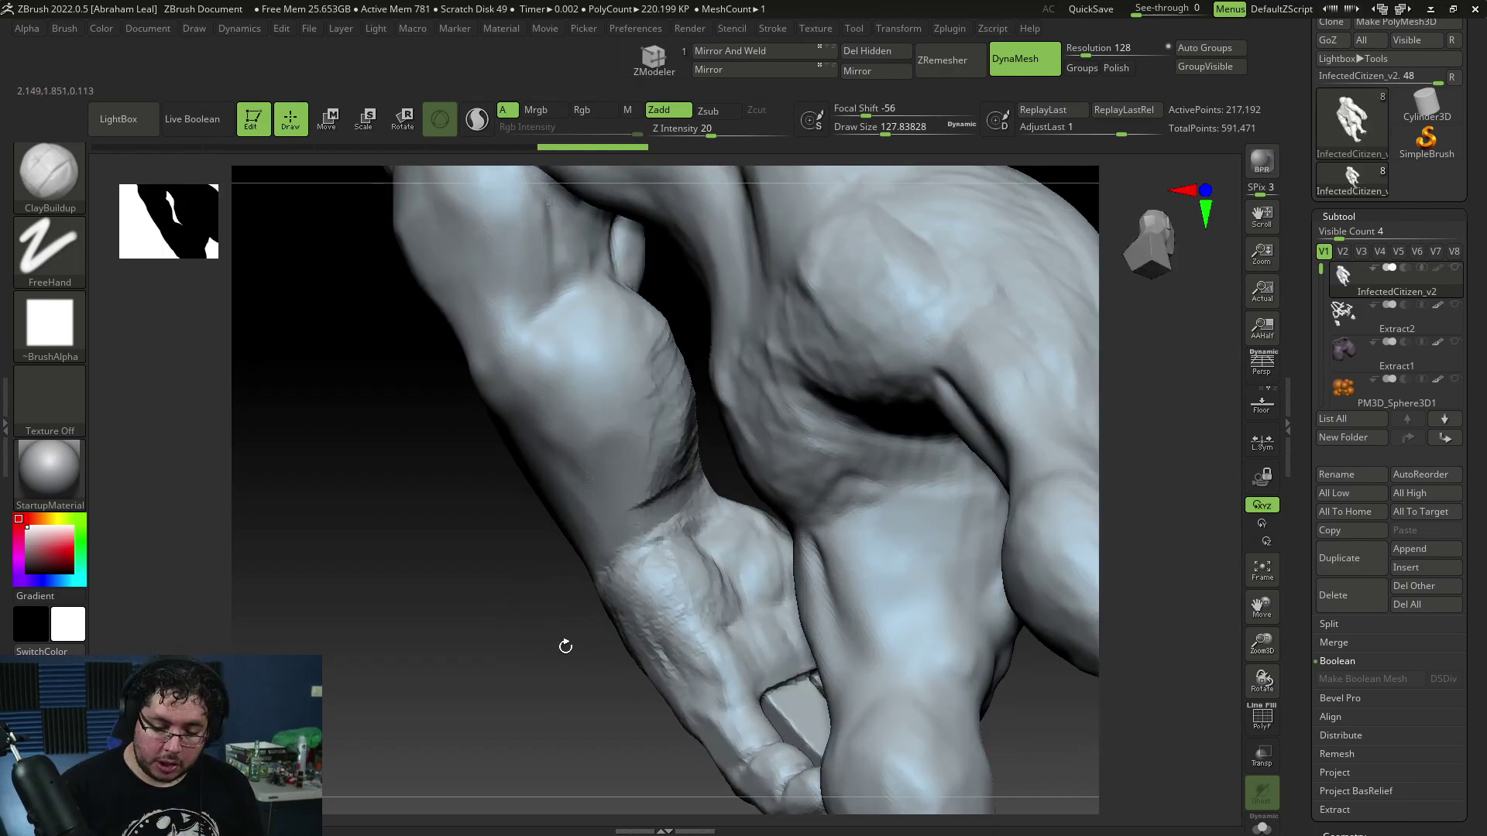
alt+drag(654, 503, 685, 465)
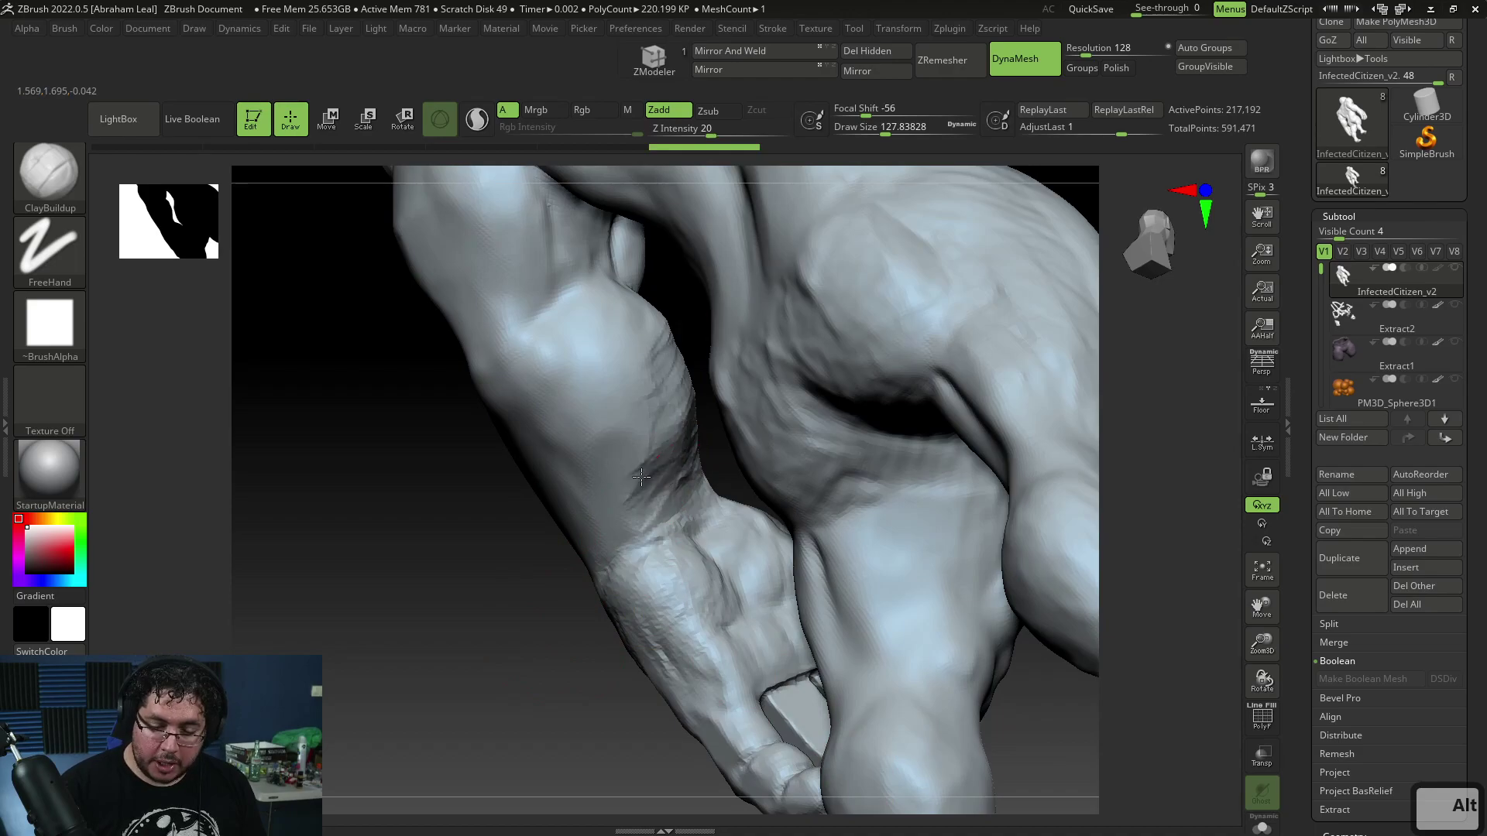
alt+drag(646, 384, 619, 420)
mouse_move(631, 355)
alt+mouse_down()
mouse_move(612, 375)
mouse_move(625, 418)
mouse_move(612, 361)
alt+mouse_up()
Reduce the ClayBuildup draw size to about 101 and sculpt the back of the hand
mouse_move(522, 631)
mouse_down()
mouse_move(852, 433)
mouse_move(916, 461)
mouse_move(786, 546)
mouse_up()
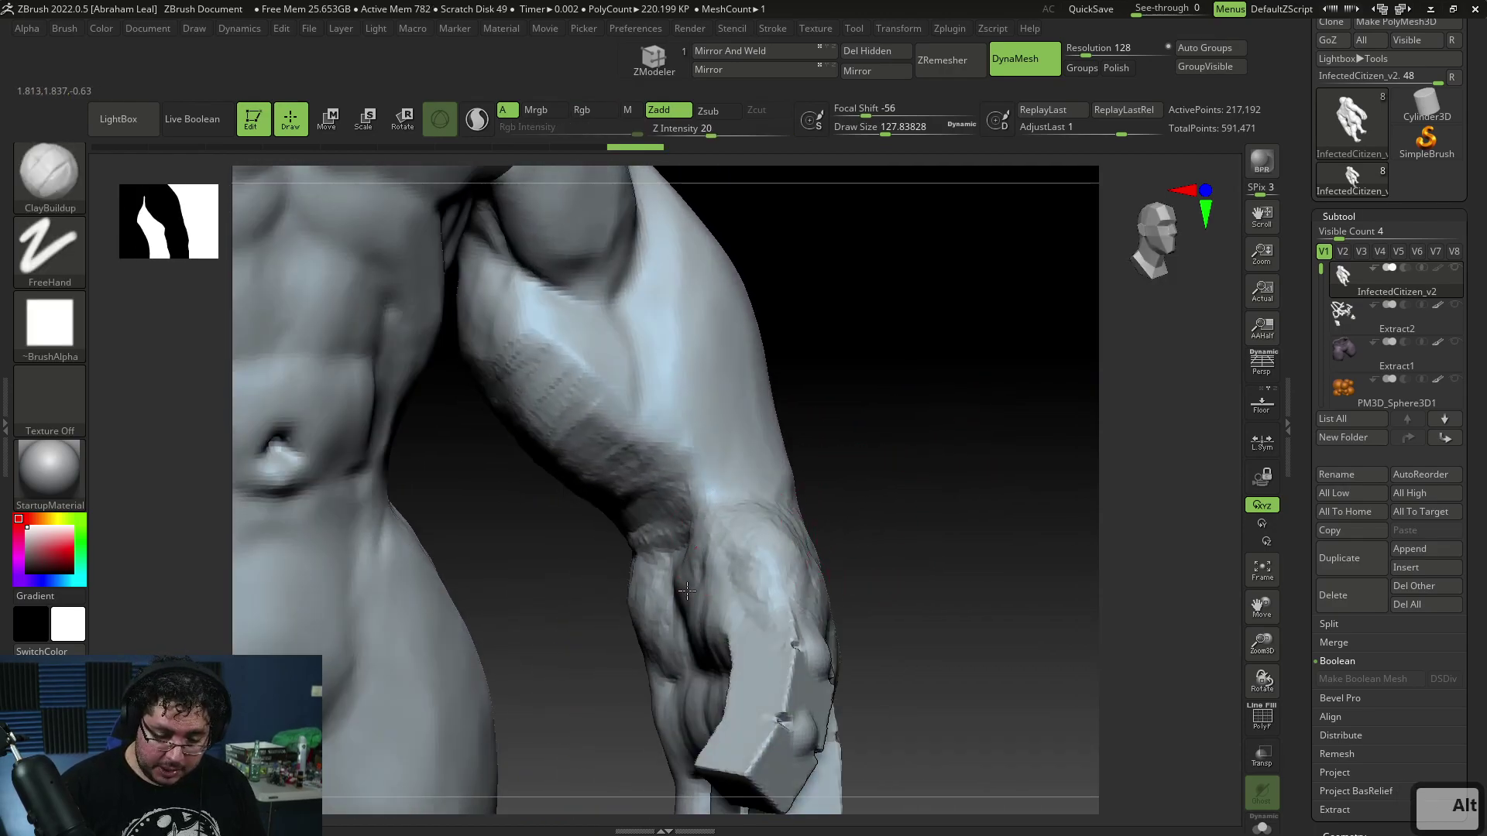
right_drag(687, 576, 733, 579)
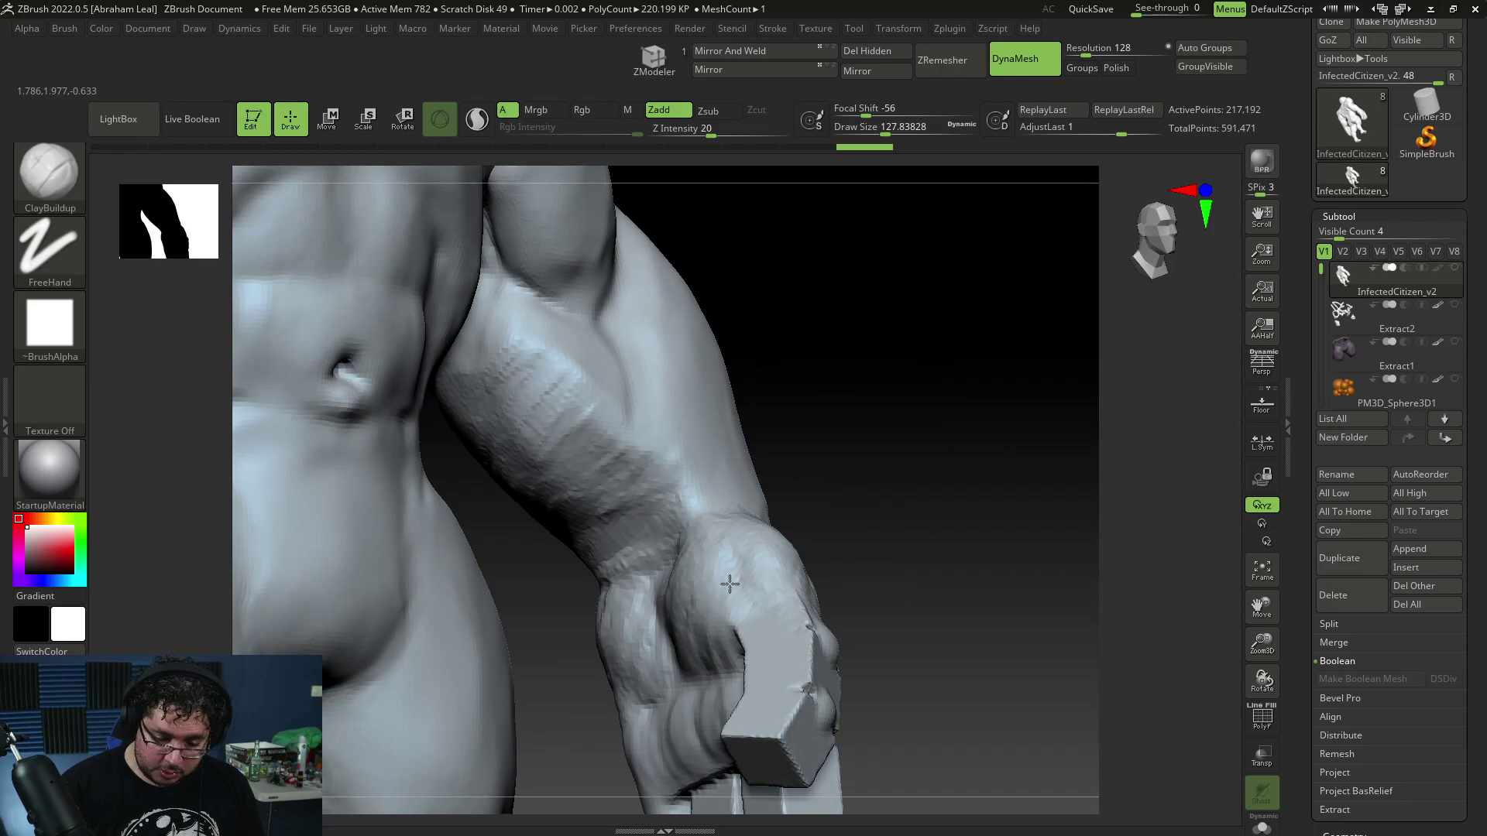
mouse_move(869, 542)
mouse_down()
mouse_move(859, 554)
mouse_move(853, 514)
mouse_move(926, 462)
mouse_move(949, 363)
mouse_up()
right_click(674, 521)
drag(744, 473, 732, 472)
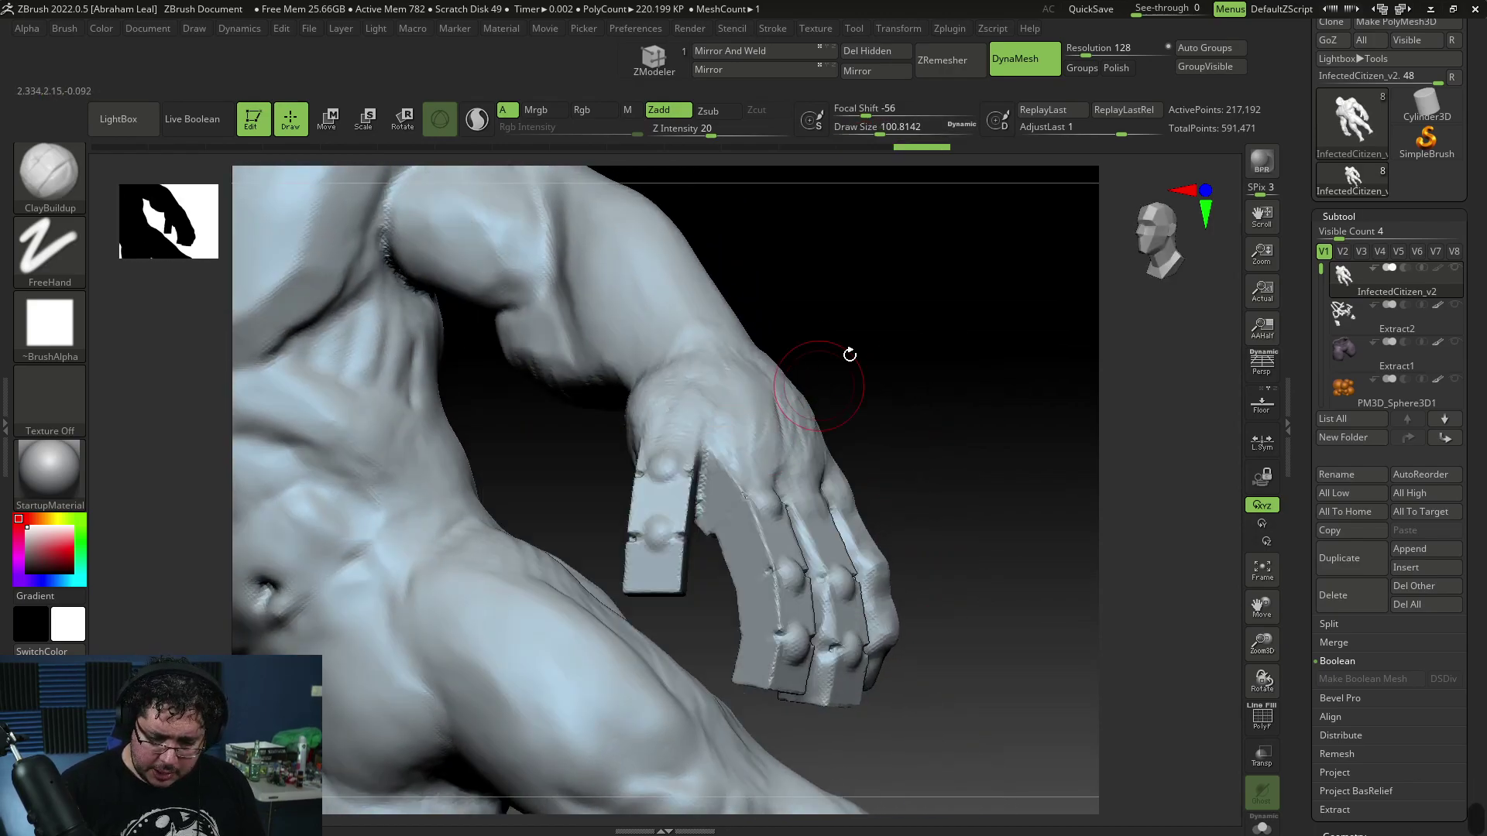
drag(842, 362, 841, 395)
right_drag(750, 439, 713, 459)
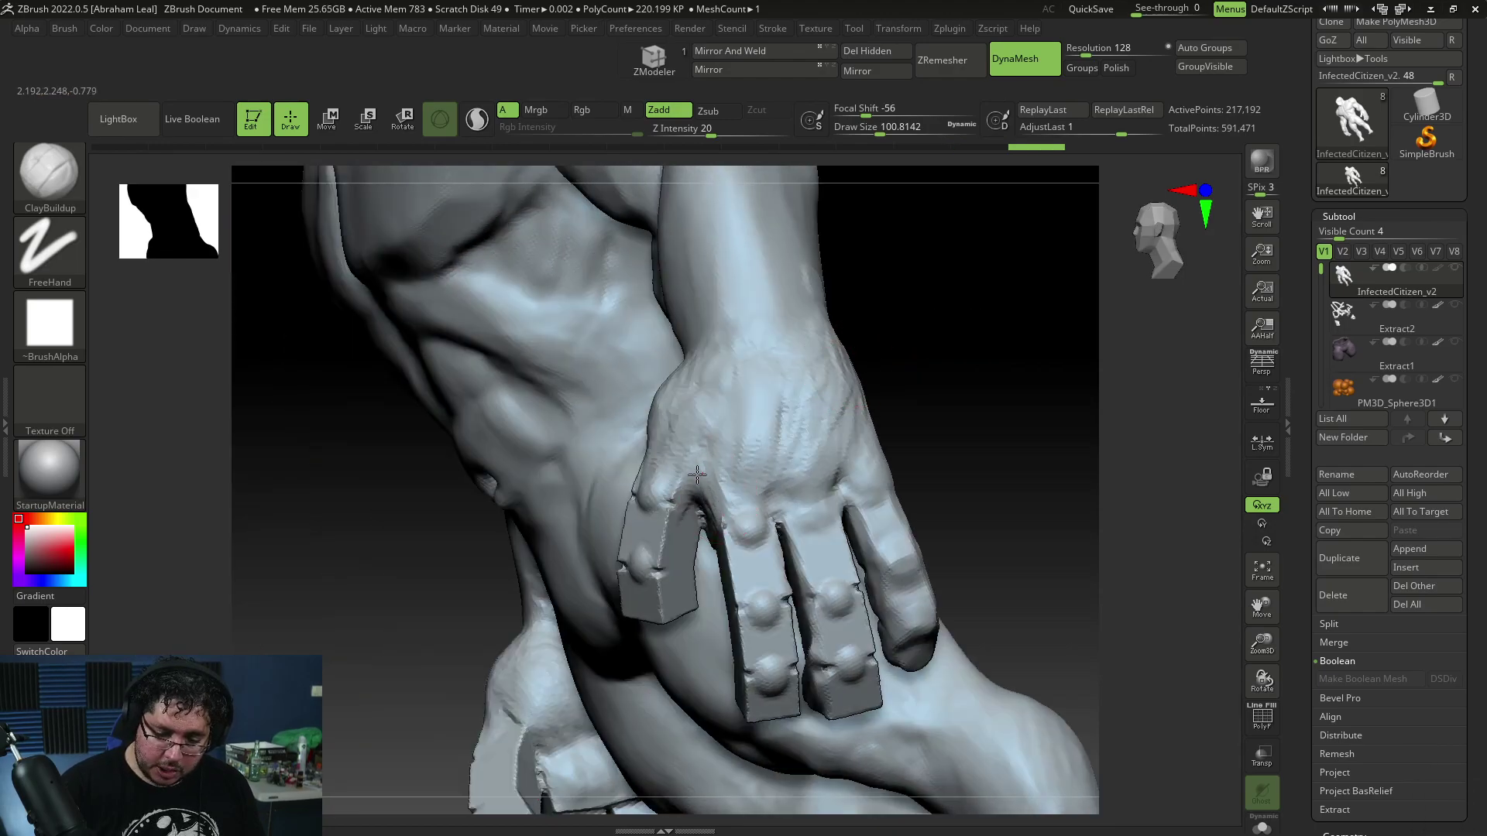
Carve the web between thumb and fingers and shape the base of the thumb with ClayBuildup
alt+drag(686, 490, 660, 512)
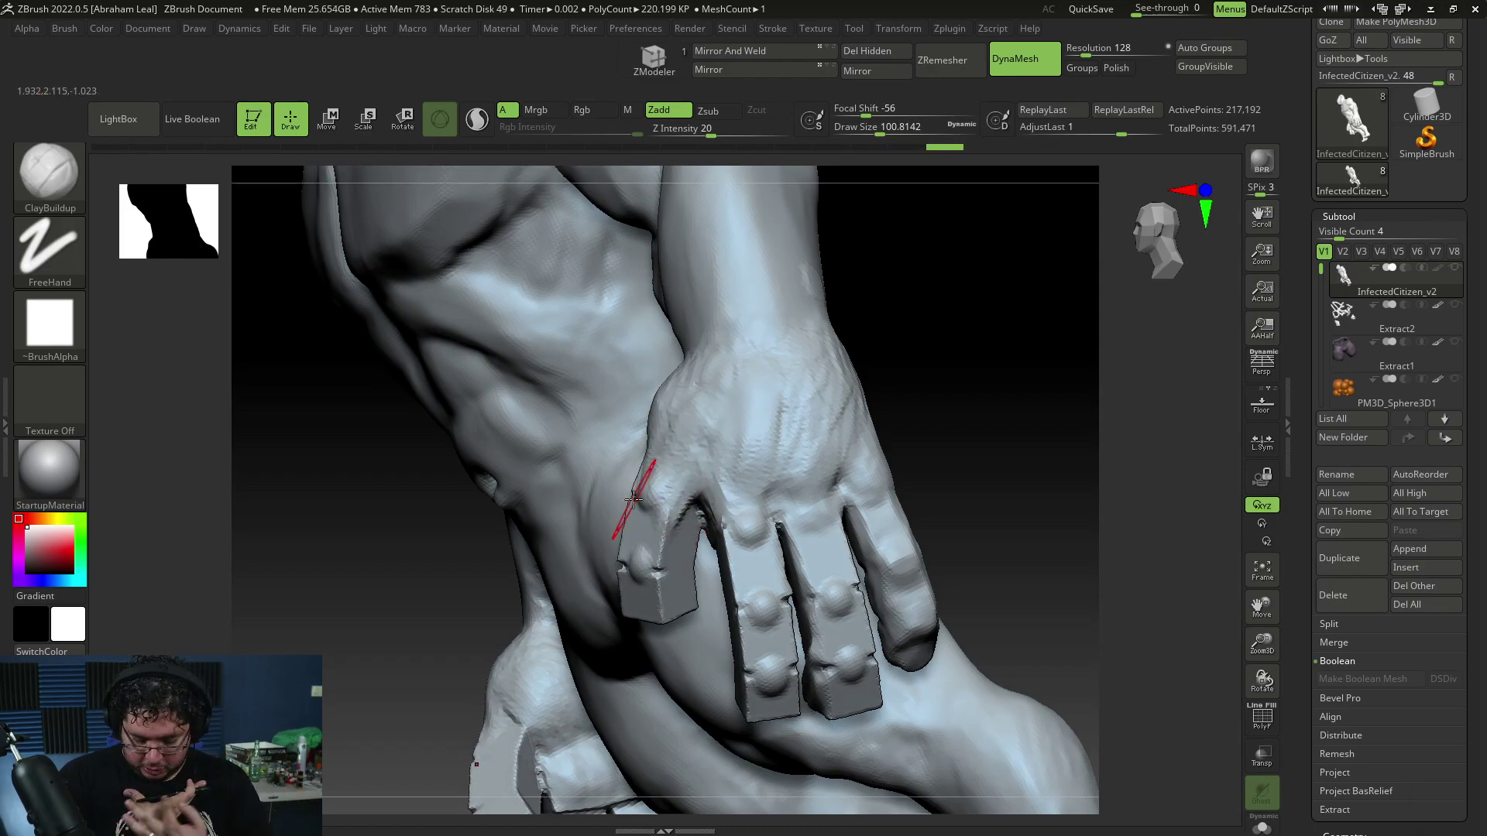
drag(930, 457, 984, 426)
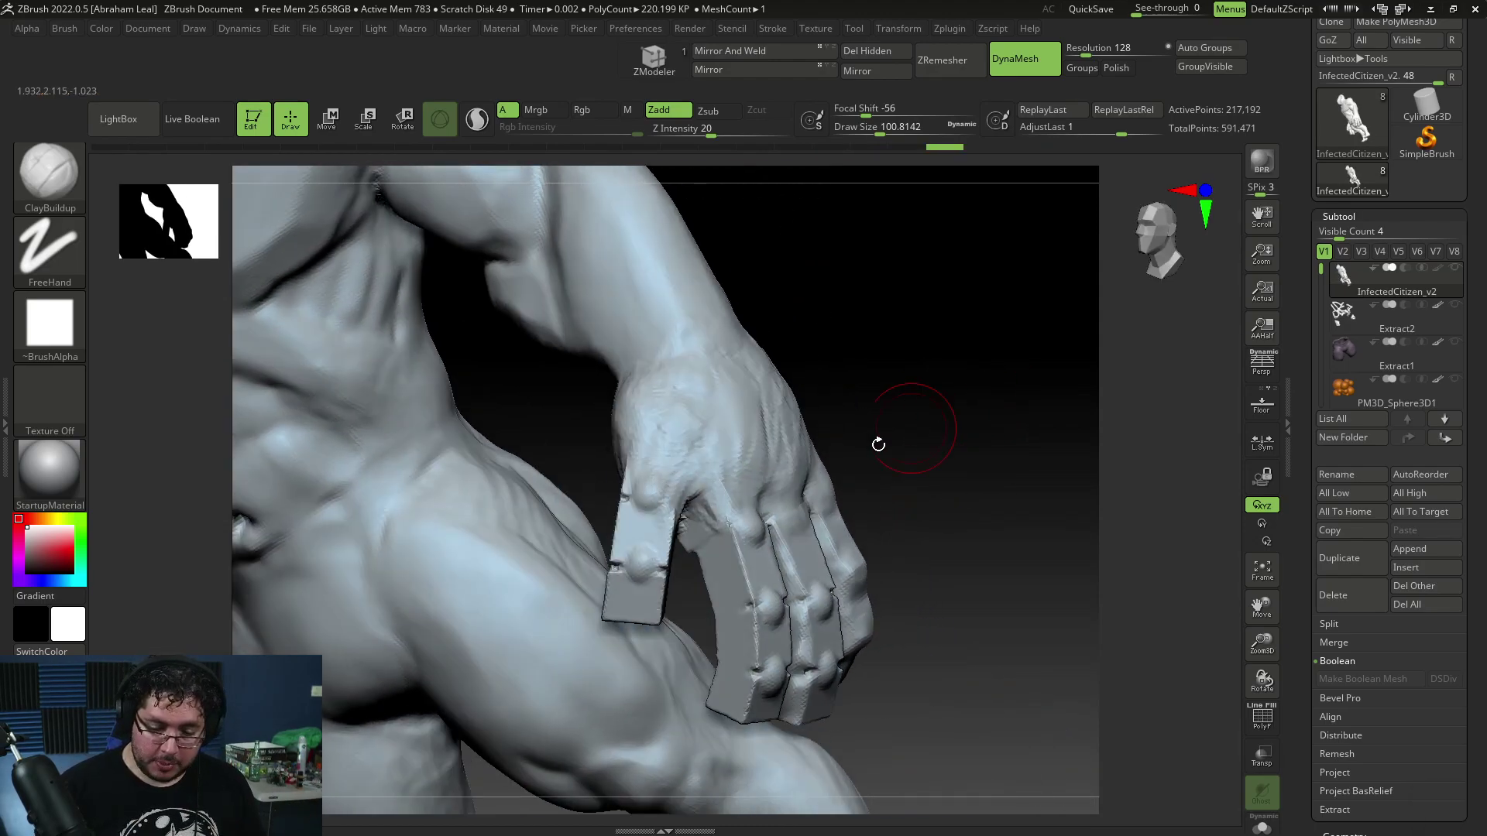
drag(837, 368, 906, 372)
drag(629, 463, 631, 442)
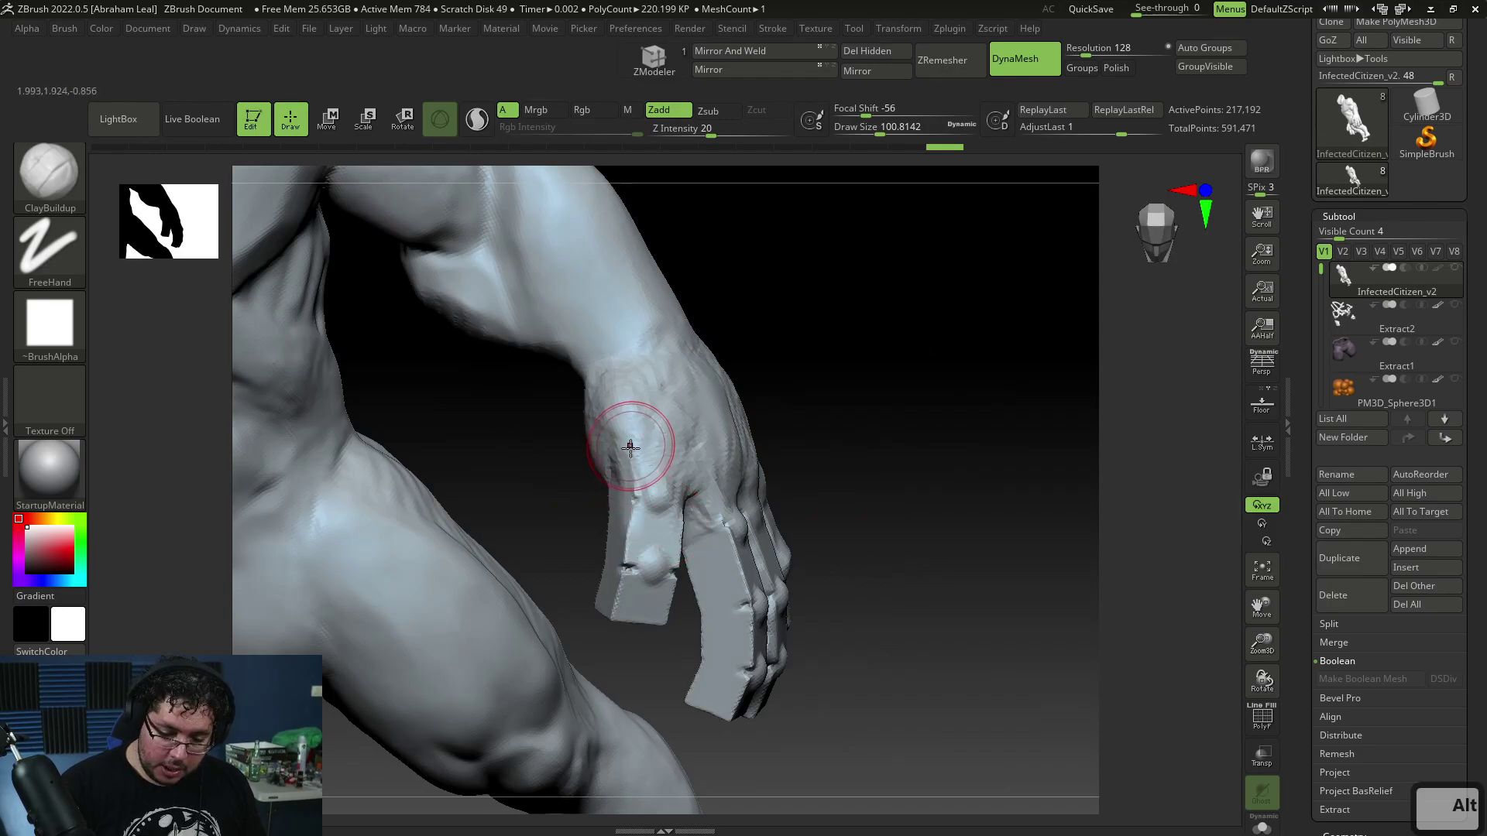
Flatten the surfaces of the blocky thumb with the TrimDynamic brush
key(b)
key(t)
key(d)
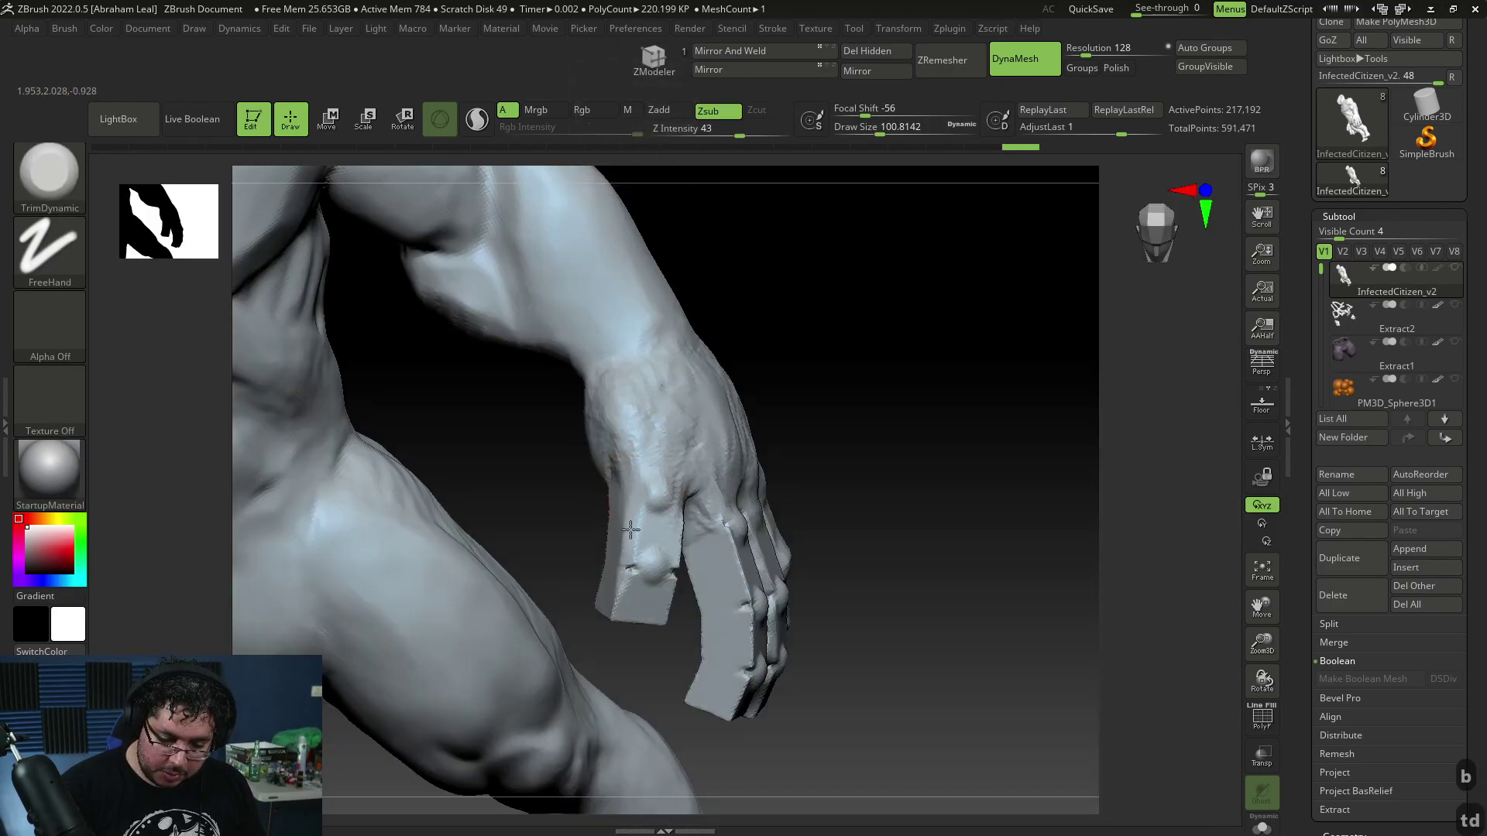
drag(685, 518, 695, 503)
mouse_move(891, 464)
mouse_down()
mouse_move(814, 465)
mouse_move(775, 442)
mouse_up()
drag(641, 533, 638, 554)
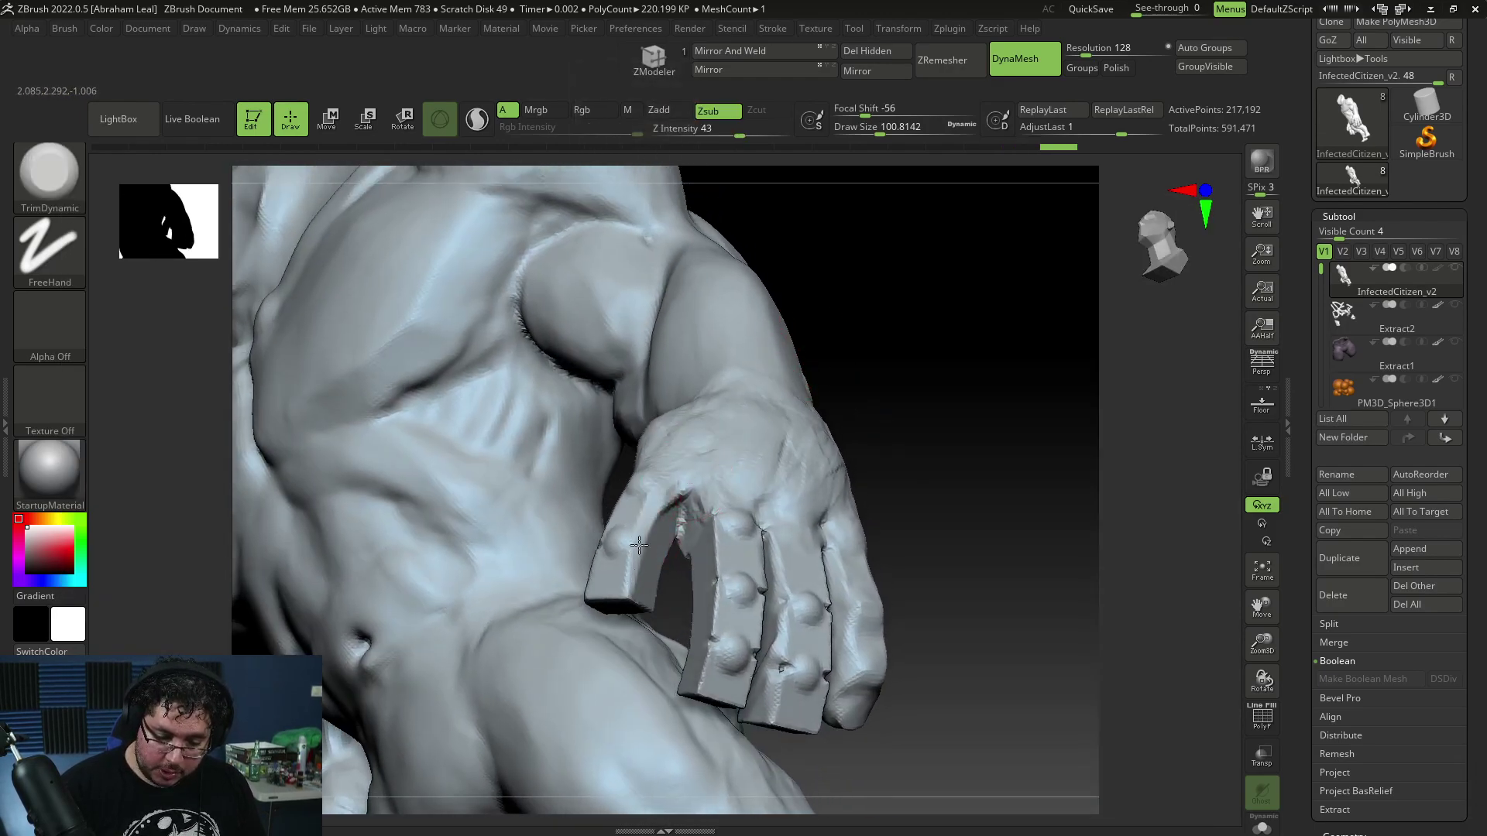
Trim the planes of the fingers beside the thumb, undo the last change and smooth the area
drag(910, 457, 914, 358)
drag(722, 535, 720, 559)
drag(952, 446, 836, 464)
drag(745, 541, 730, 565)
mouse_move(777, 420)
mouse_down()
mouse_move(952, 433)
mouse_move(995, 506)
mouse_move(999, 573)
mouse_up()
key(ctrl+z)
shift+drag(712, 474, 686, 569)
Isolate the hand from the rest of the body with a lasso selection
drag(914, 485, 999, 511)
mouse_move(999, 511)
alt+mouse_down()
mouse_move(1015, 587)
mouse_move(1038, 522)
mouse_move(938, 527)
mouse_move(780, 630)
mouse_move(777, 514)
alt+mouse_up()
mouse_move(777, 514)
alt+mouse_down()
mouse_move(763, 574)
mouse_move(785, 628)
alt+mouse_up()
mouse_move(743, 725)
ctrl+shift+mouse_down()
mouse_move(751, 574)
mouse_move(480, 710)
mouse_move(495, 721)
ctrl+shift+mouse_up()
mouse_move(690, 730)
mouse_down()
mouse_move(870, 624)
mouse_move(916, 547)
mouse_move(933, 583)
mouse_move(968, 577)
mouse_move(959, 601)
mouse_move(870, 497)
mouse_up()
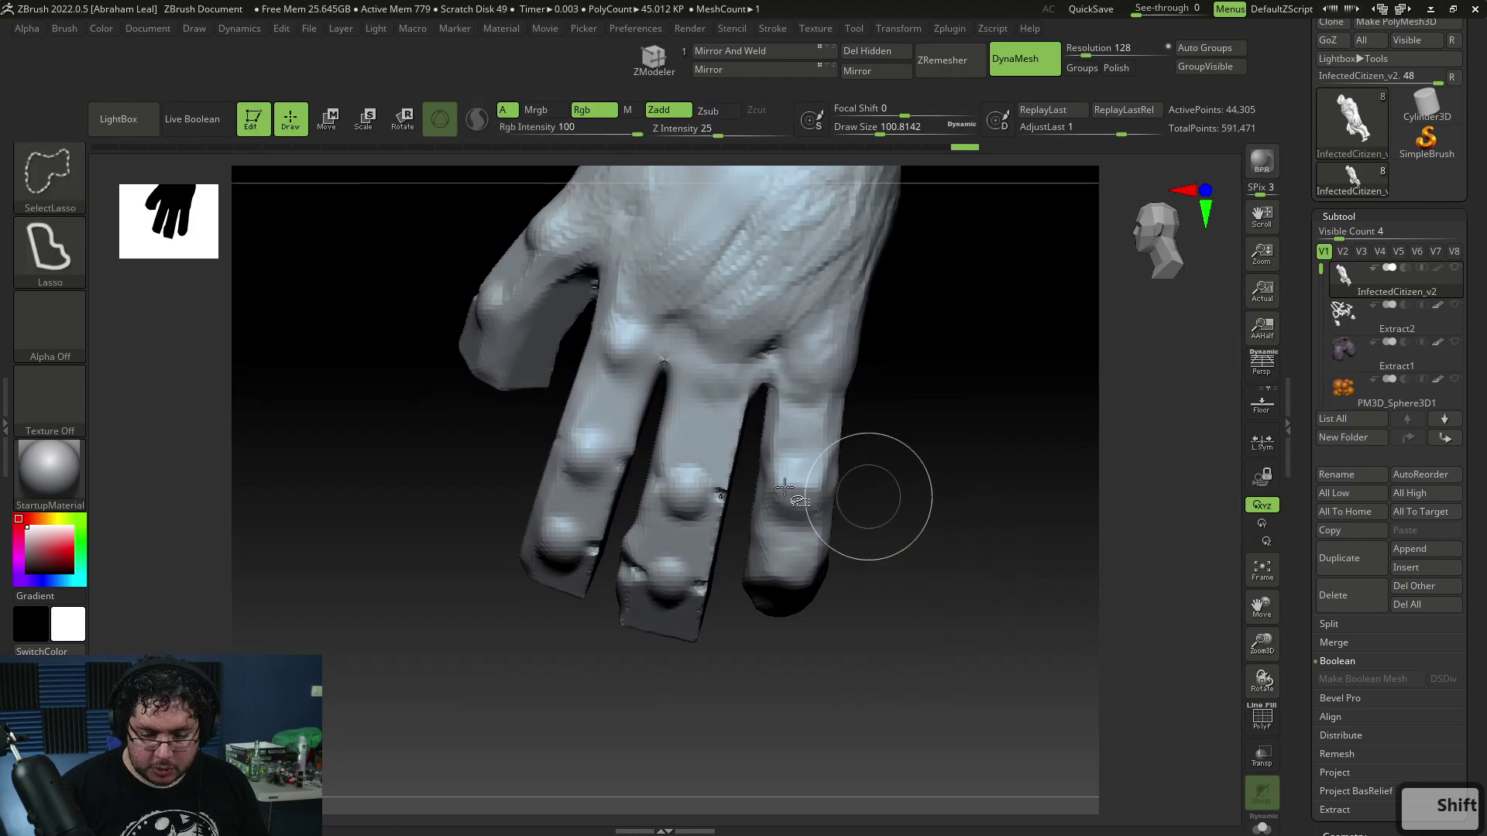
Set the masking brush to MaskLasso and mask the outermost finger
click(59, 181)
click(61, 183)
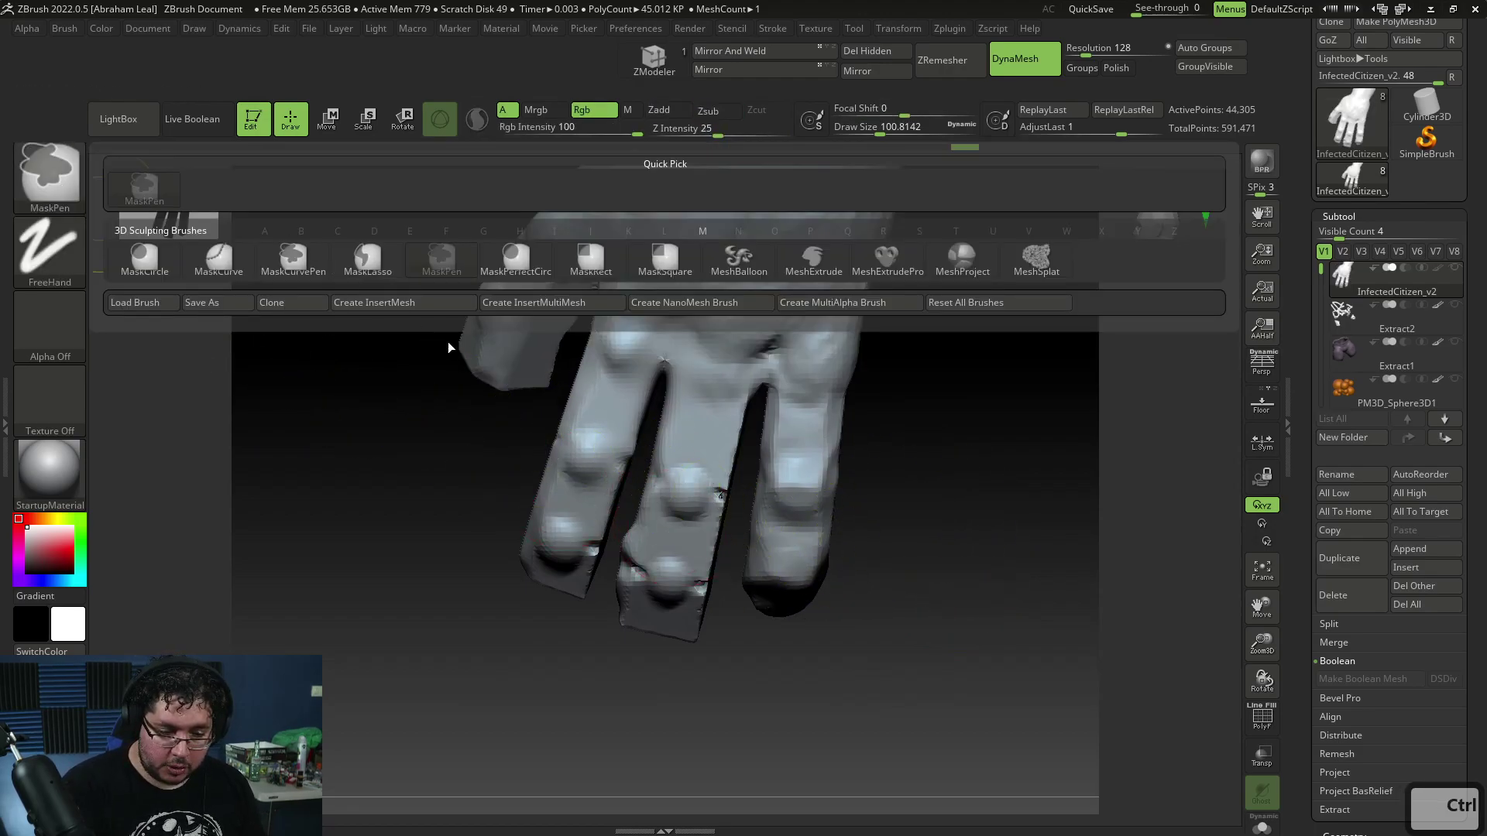
click(59, 183)
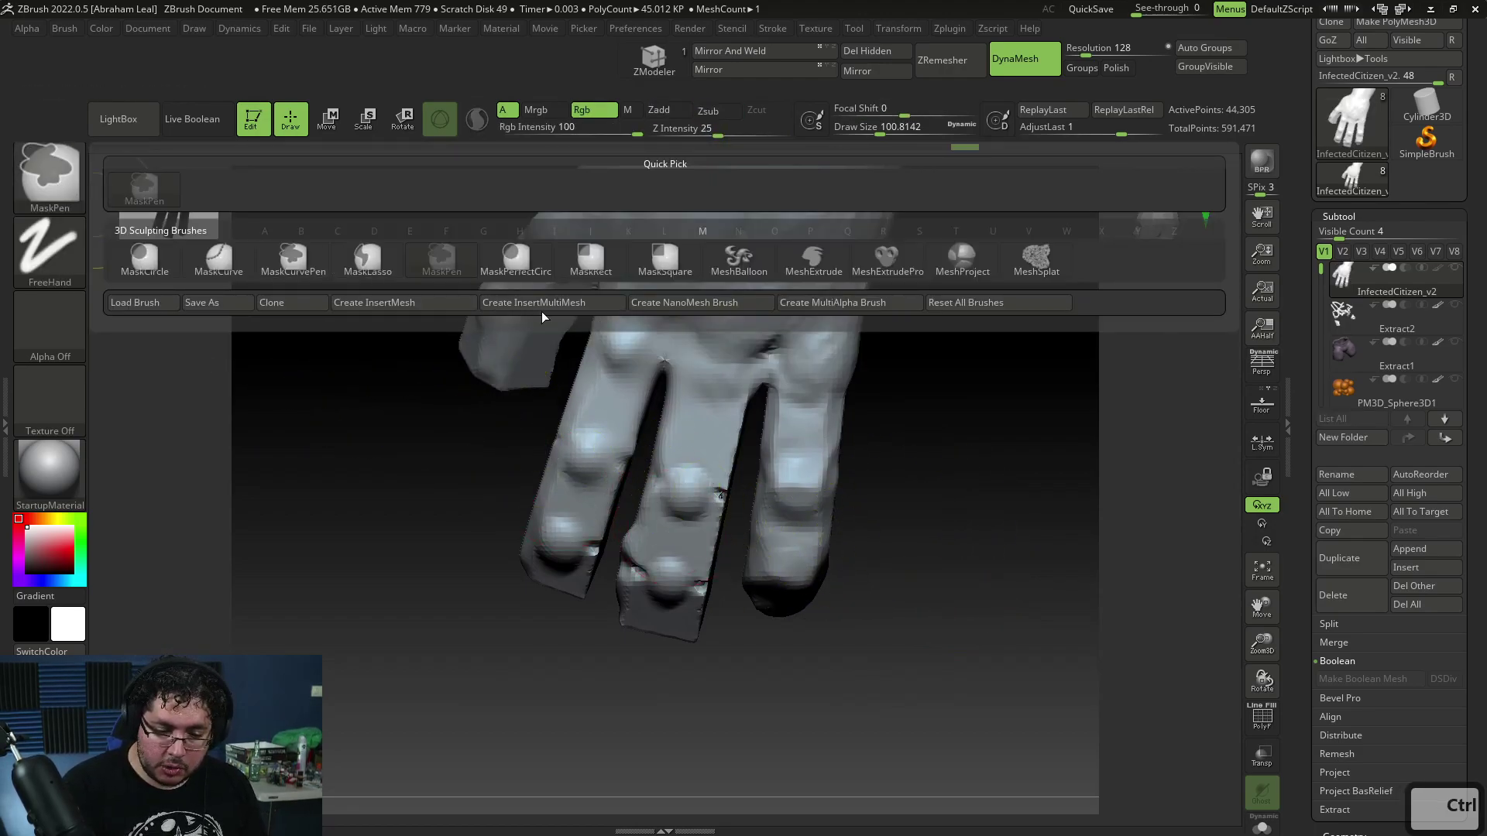
click(366, 269)
mouse_move(883, 688)
ctrl+mouse_down()
mouse_move(945, 504)
mouse_move(782, 334)
mouse_move(744, 450)
mouse_move(859, 612)
ctrl+mouse_up()
Place the transform gizmo on the outer finger's knuckle, invert the mask and rotate the finger outward
key(w)
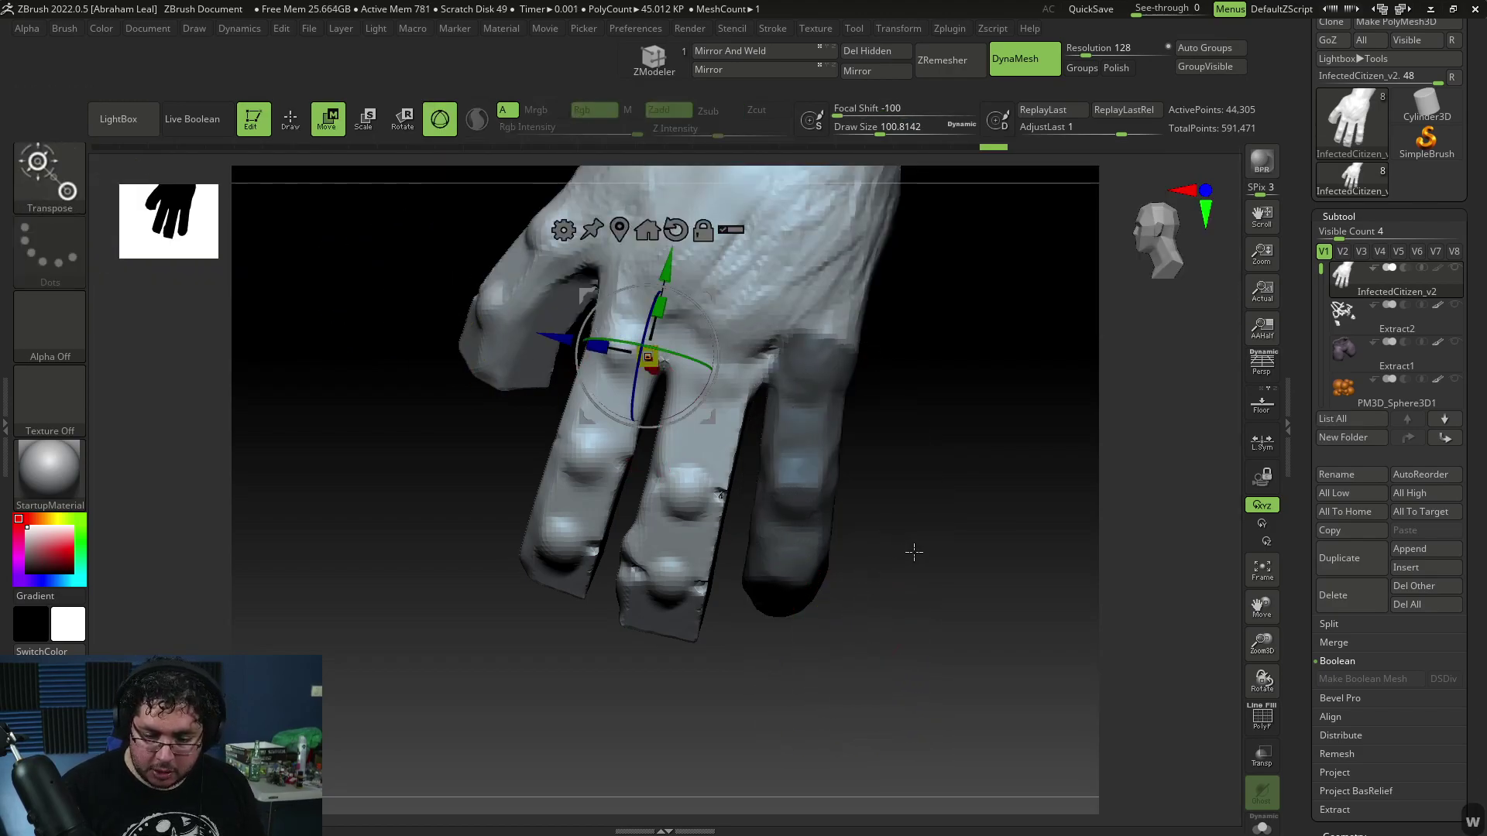
alt+drag(635, 391, 724, 373)
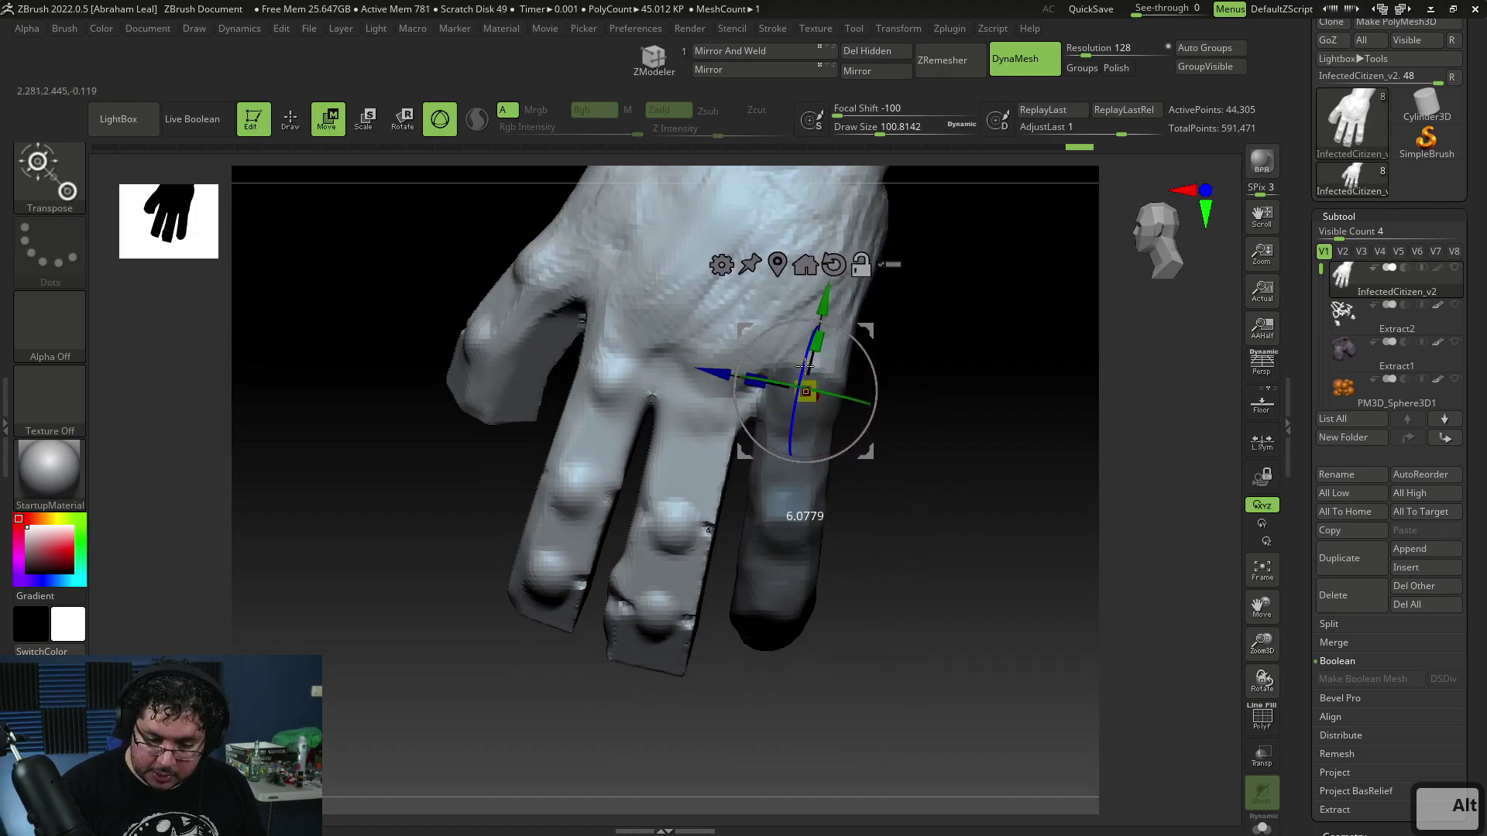
ctrl+click(926, 385)
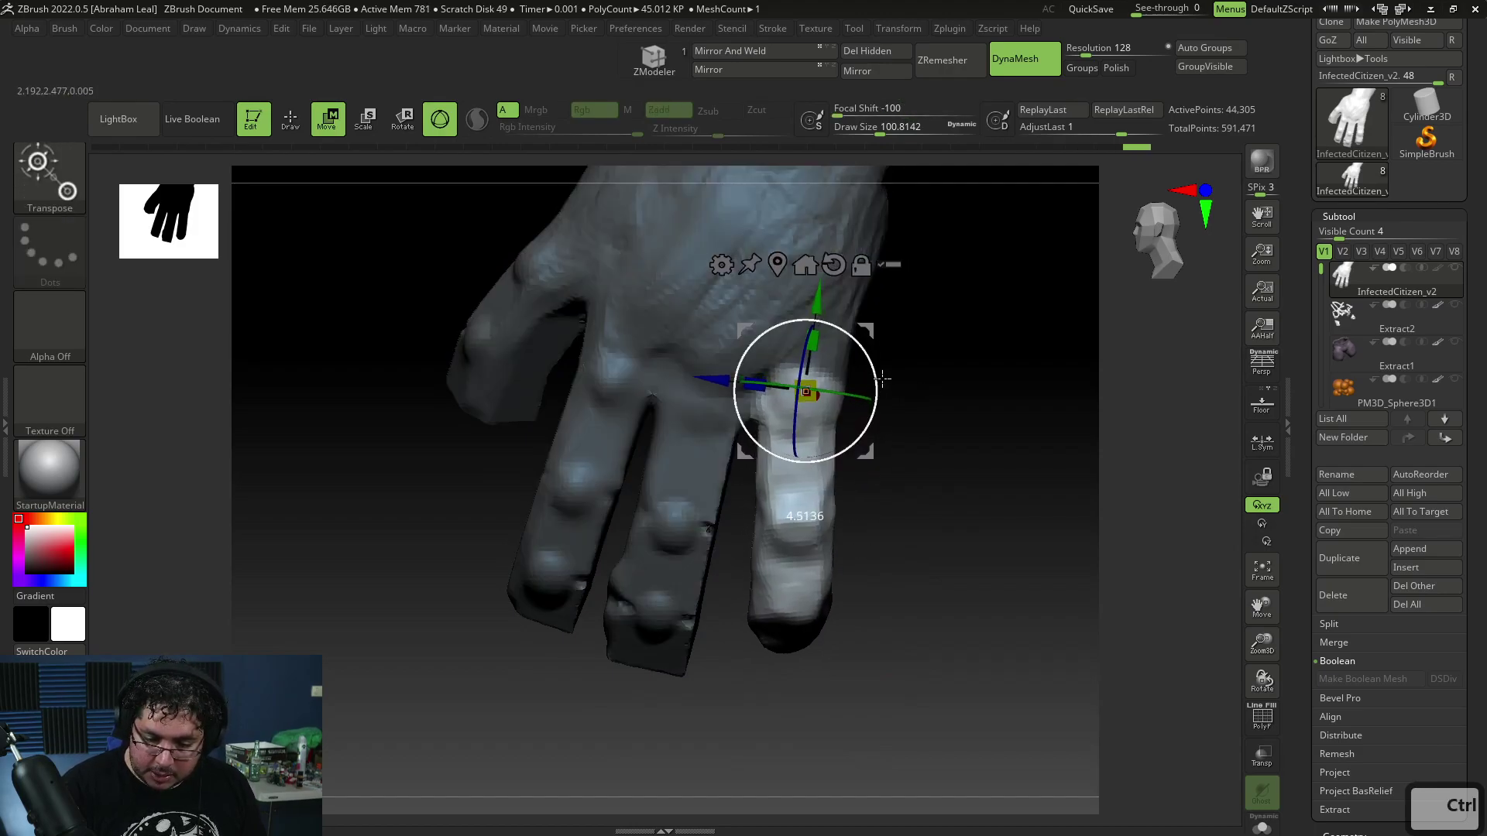
drag(882, 379, 884, 372)
drag(812, 305, 812, 303)
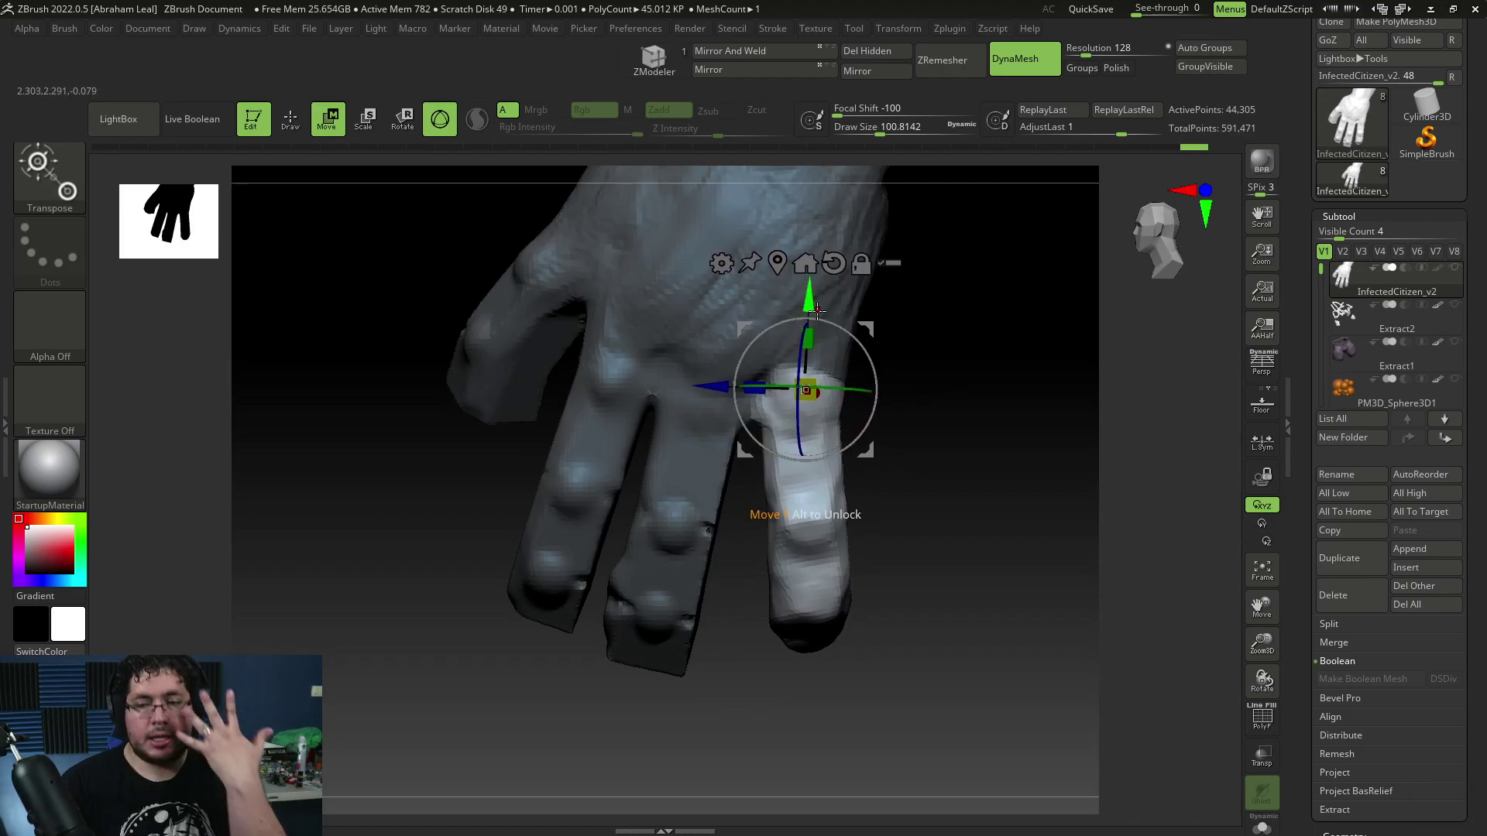
Clear the mask and lasso-mask the finger next to the thumb
key(q)
ctrl+click(926, 471)
mouse_move(926, 472)
mouse_down()
mouse_move(932, 488)
mouse_move(661, 566)
mouse_up()
mouse_move(433, 612)
ctrl+mouse_down()
mouse_move(484, 701)
mouse_move(573, 655)
mouse_move(629, 463)
mouse_move(612, 373)
mouse_move(560, 382)
ctrl+mouse_up()
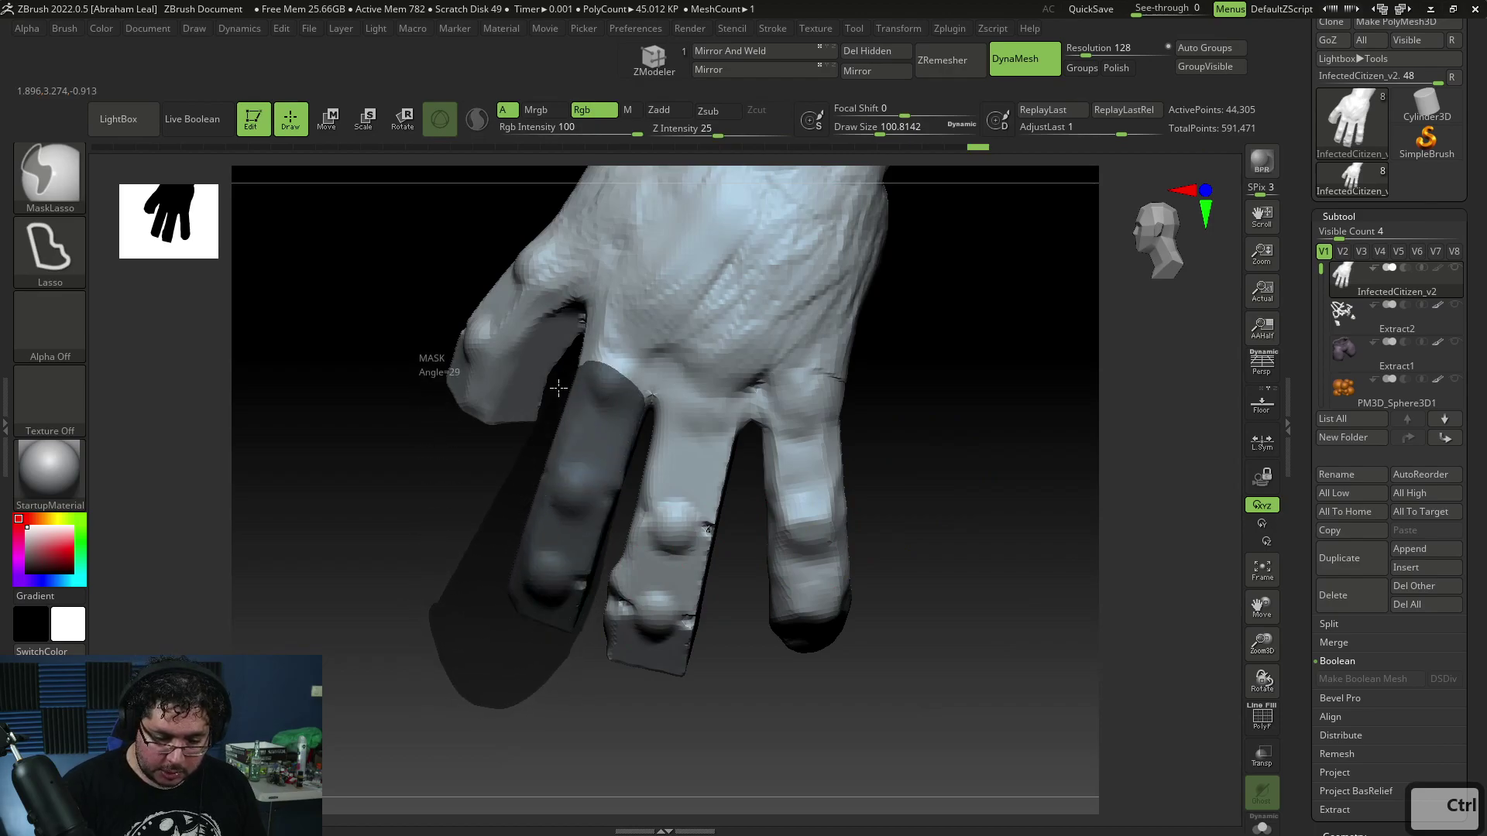
ctrl+drag(491, 570, 491, 571)
mouse_move(491, 571)
mouse_down()
mouse_move(531, 525)
mouse_move(647, 518)
mouse_up()
drag(1178, 538, 736, 455)
Place the transform gizmo on the knuckle of the finger beside the thumb and rotate that finger to spread the hand
key(w)
alt+drag(684, 388, 504, 381)
alt+drag(617, 292, 617, 277)
mouse_move(815, 352)
ctrl+mouse_down()
mouse_move(732, 382)
mouse_move(962, 368)
ctrl+mouse_up()
drag(691, 378, 693, 364)
key(q)
mouse_move(952, 442)
mouse_down()
mouse_move(966, 481)
mouse_move(932, 457)
mouse_move(952, 508)
mouse_move(897, 433)
mouse_move(955, 391)
mouse_move(963, 404)
mouse_up()
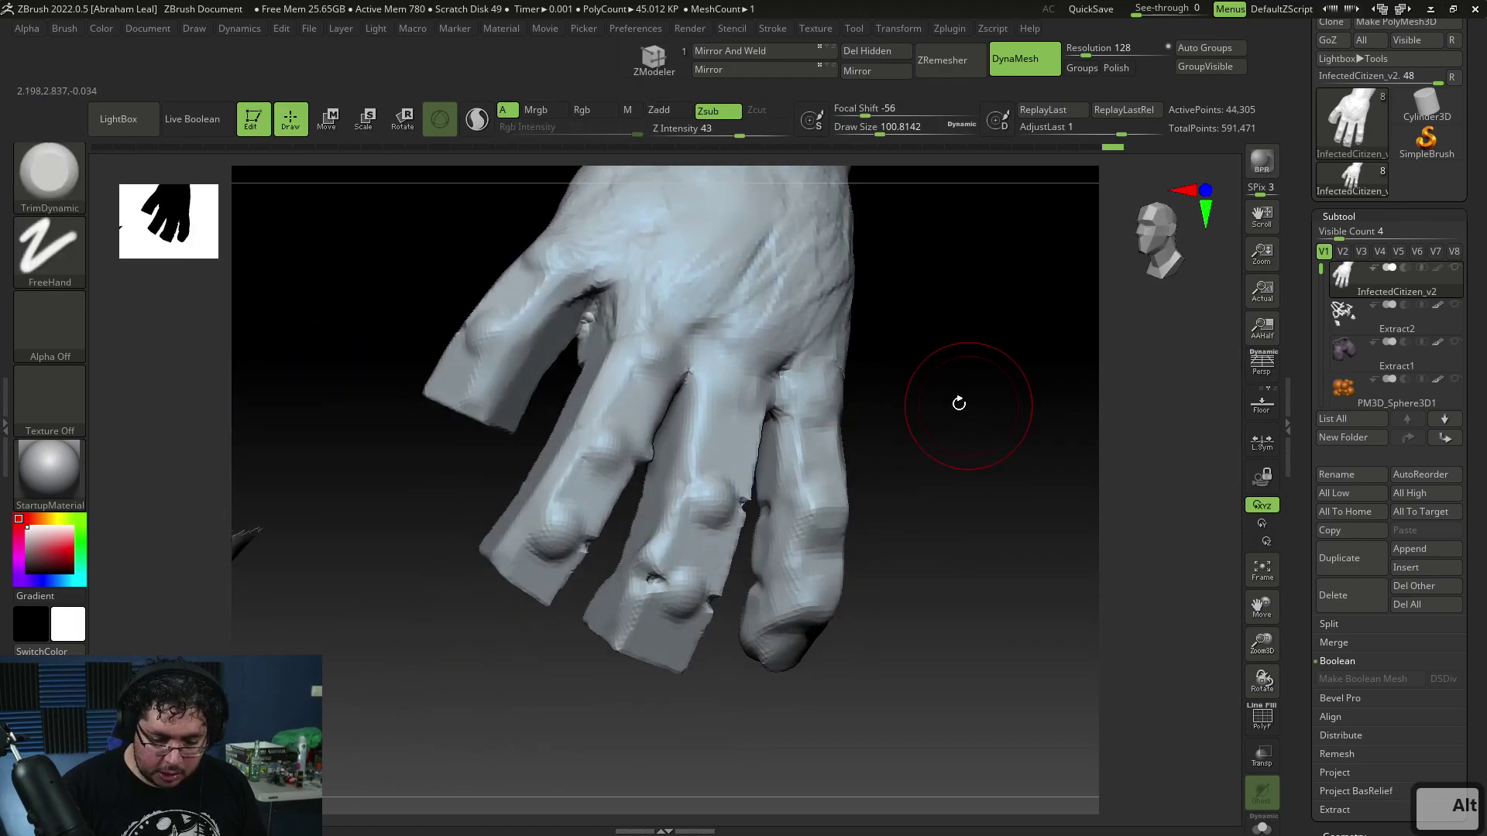
Trim the middle finger with TrimDynamic, reduce the draw size to about 59 and turn on the polyframe display
key(b)
key(t)
key(d)
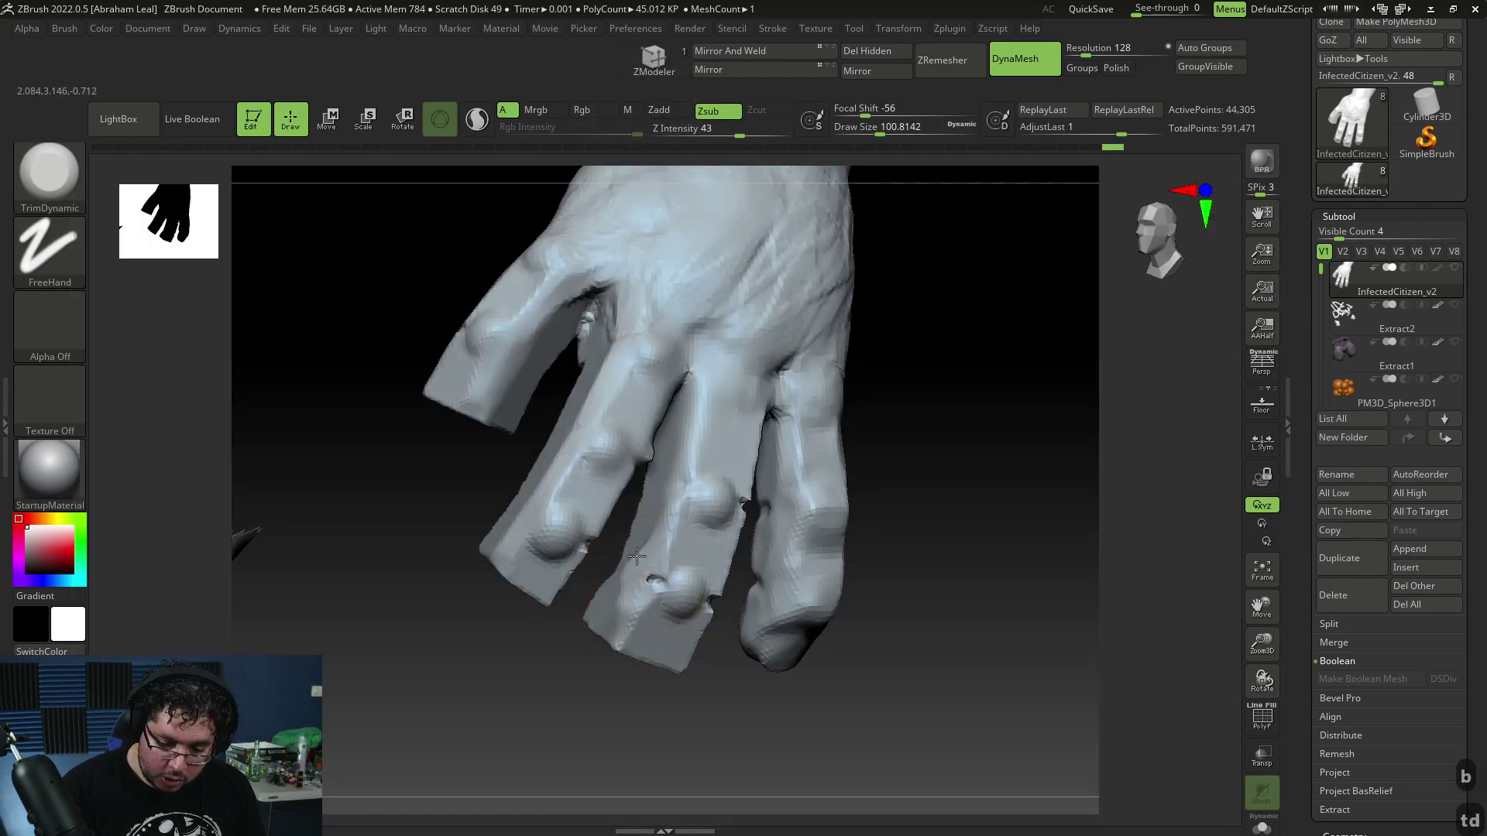
mouse_move(673, 511)
mouse_down()
mouse_move(703, 392)
mouse_move(714, 424)
mouse_up()
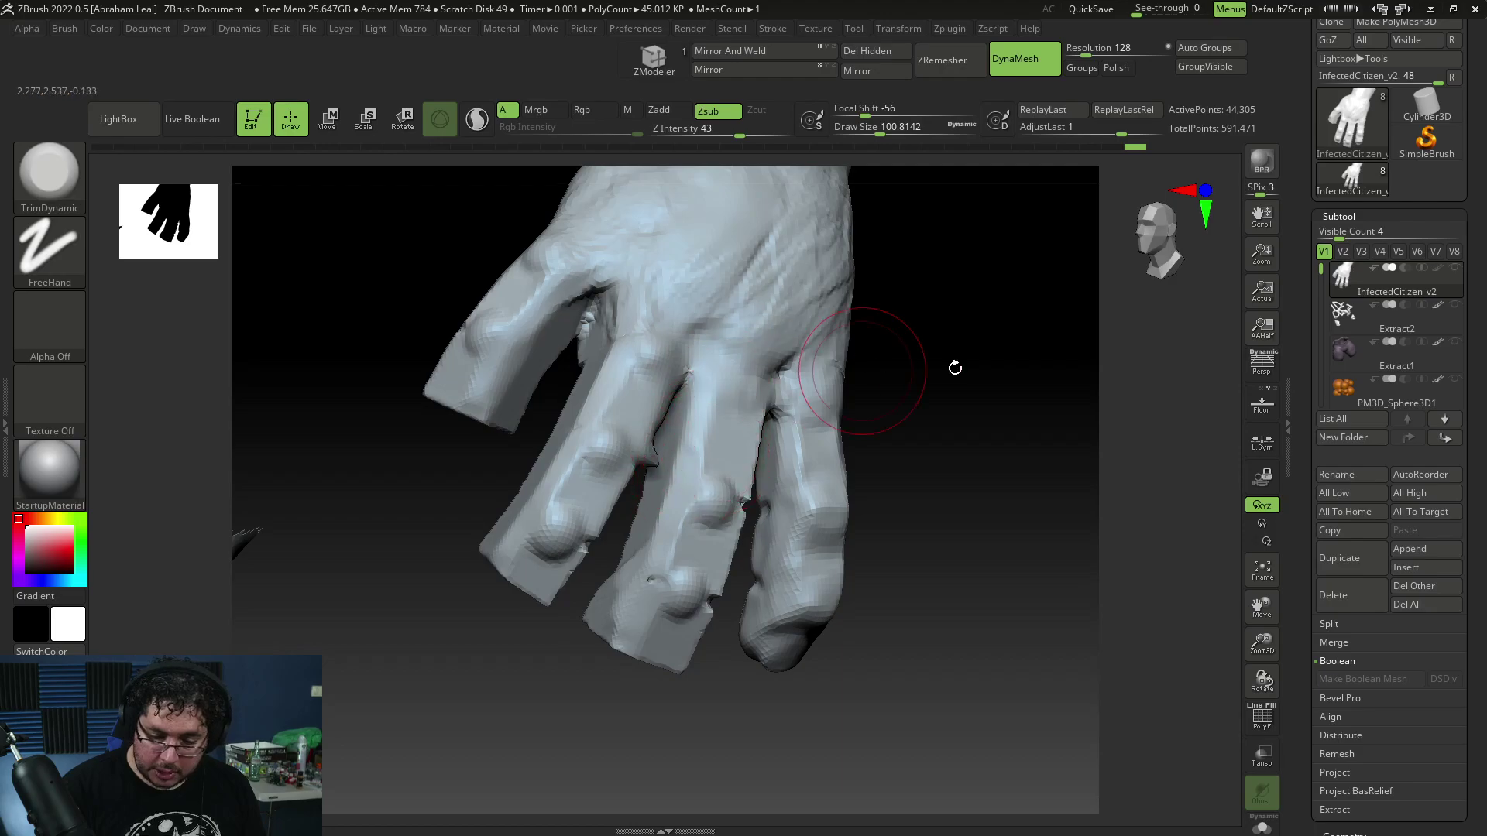
drag(923, 364, 863, 376)
right_click(652, 431)
click(632, 465)
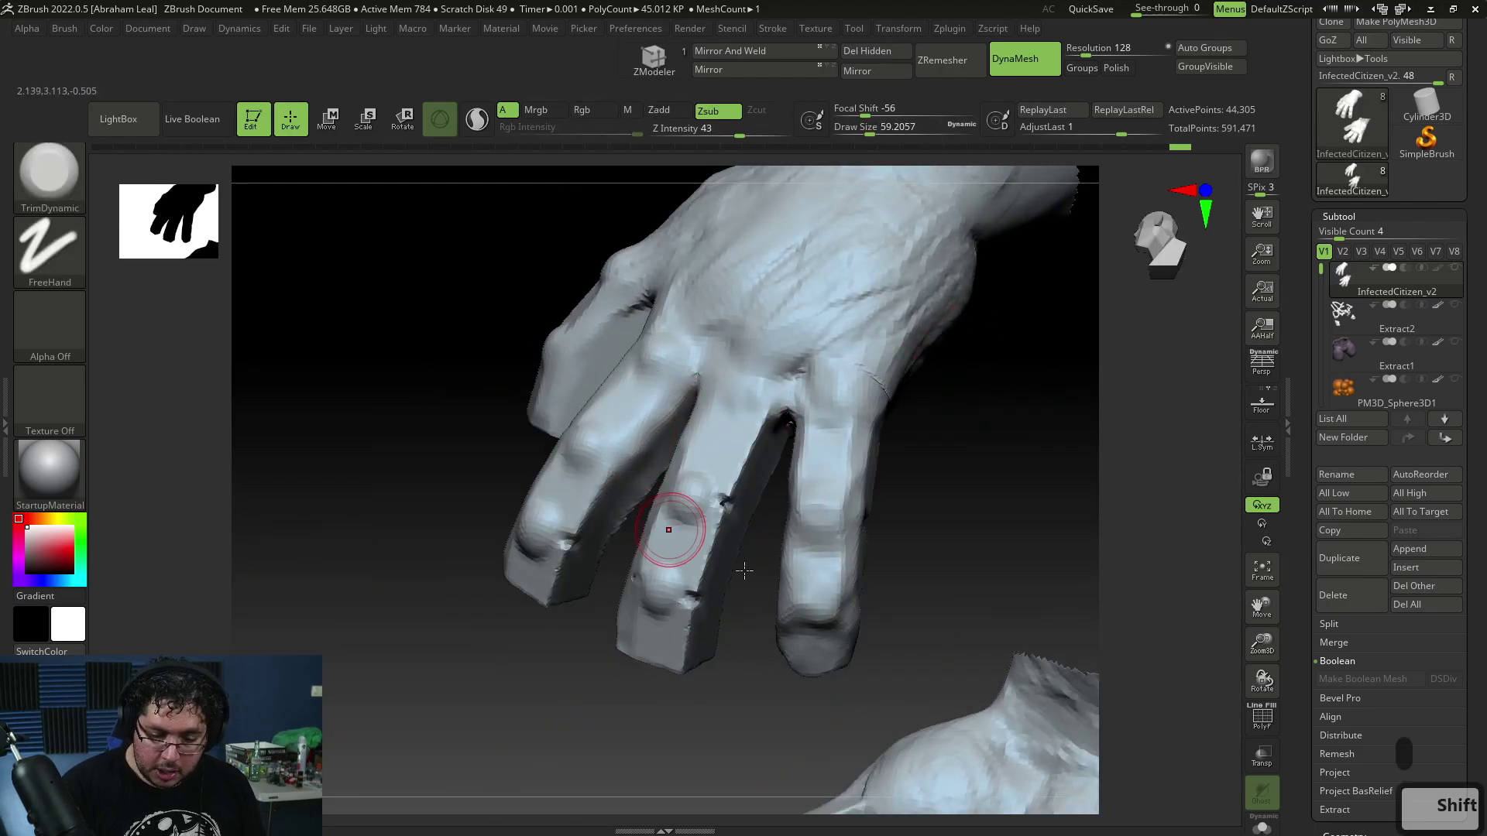
click(1262, 716)
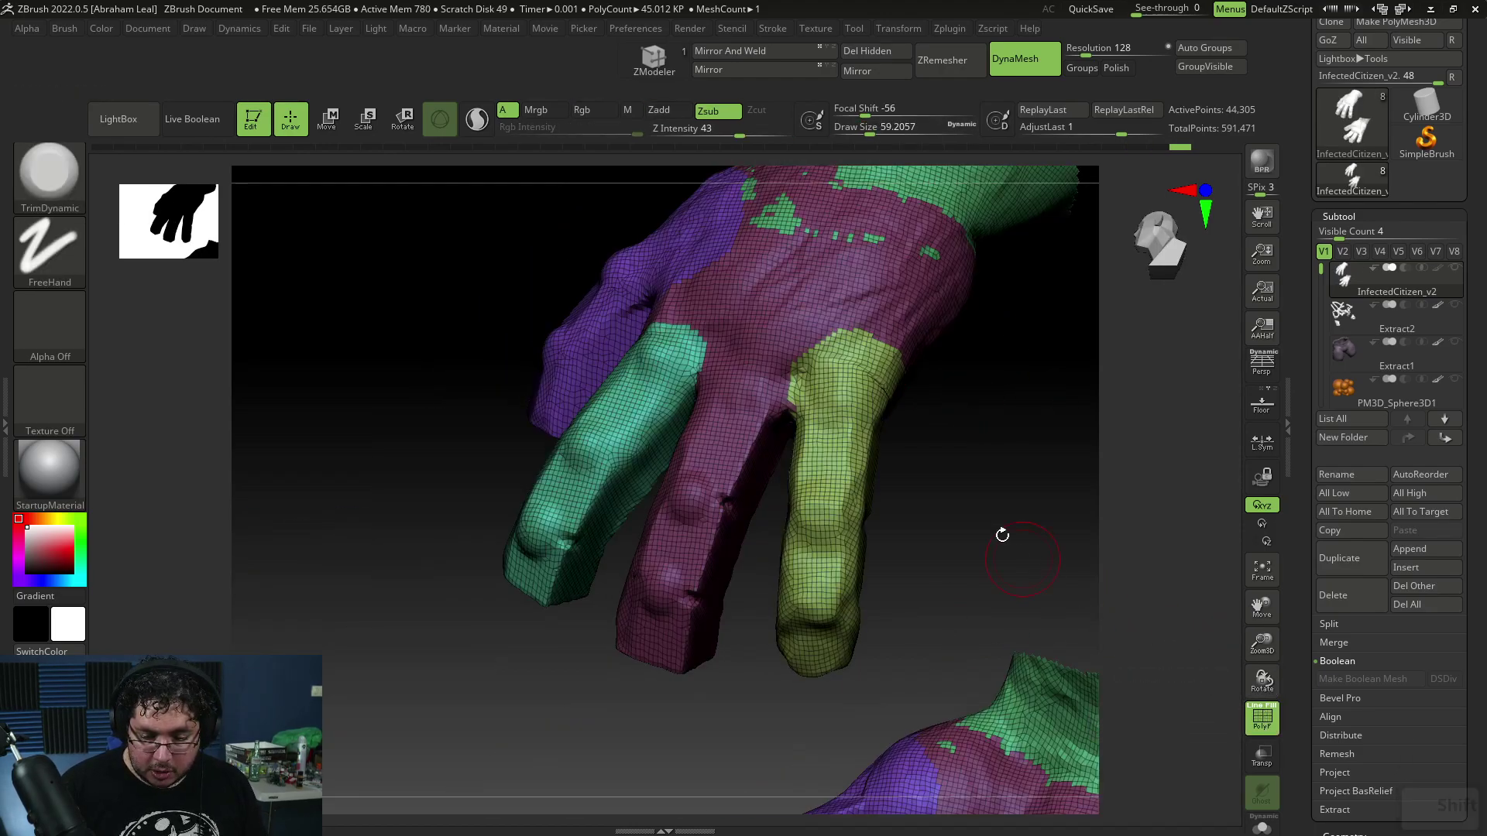
Turn off the polyframe display on the hand mesh
drag(1019, 554, 680, 384)
drag(988, 498, 1212, 570)
click(1261, 720)
drag(989, 492, 848, 529)
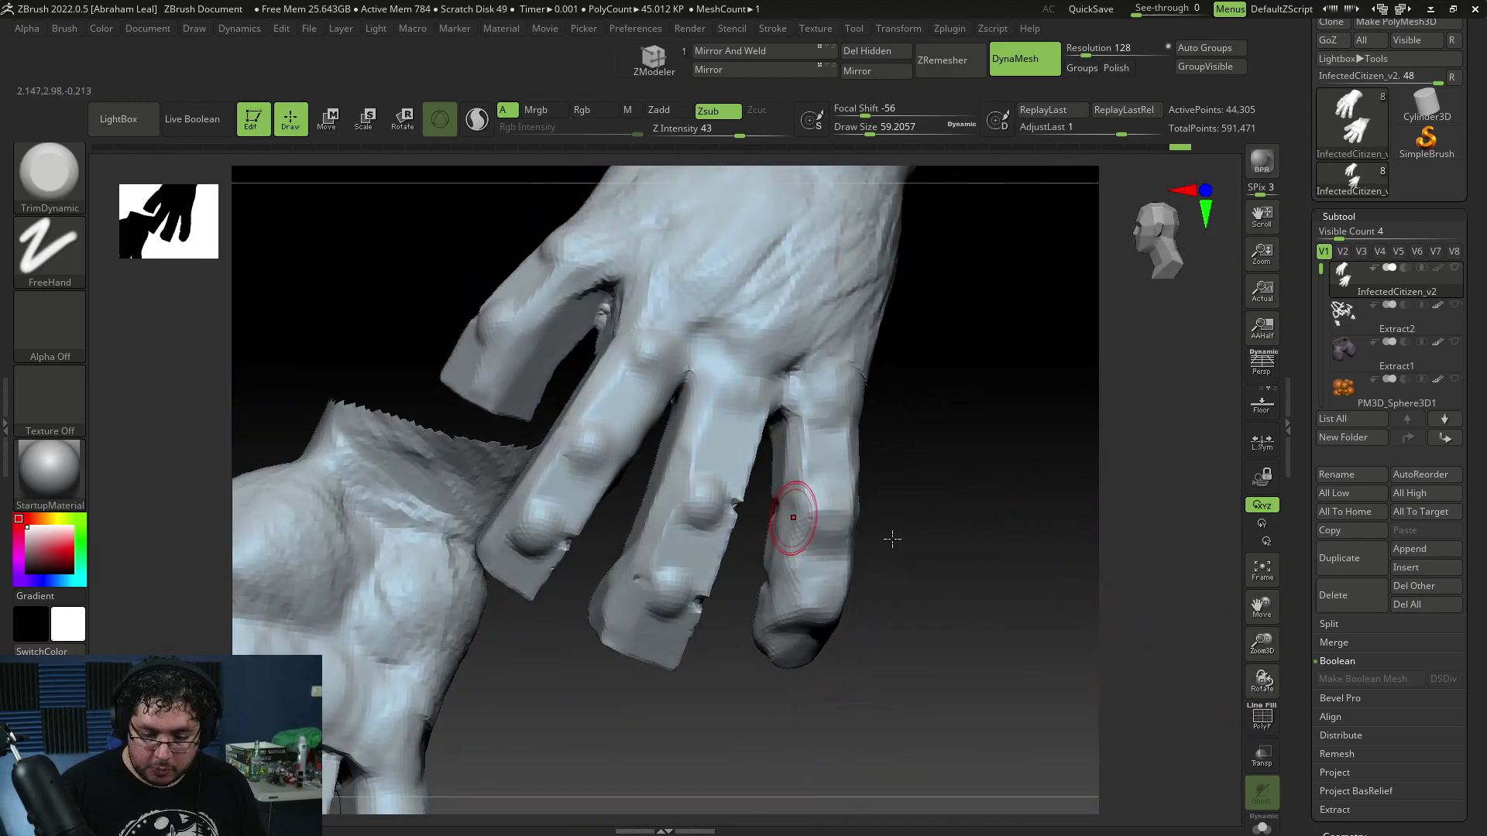
drag(619, 466, 858, 468)
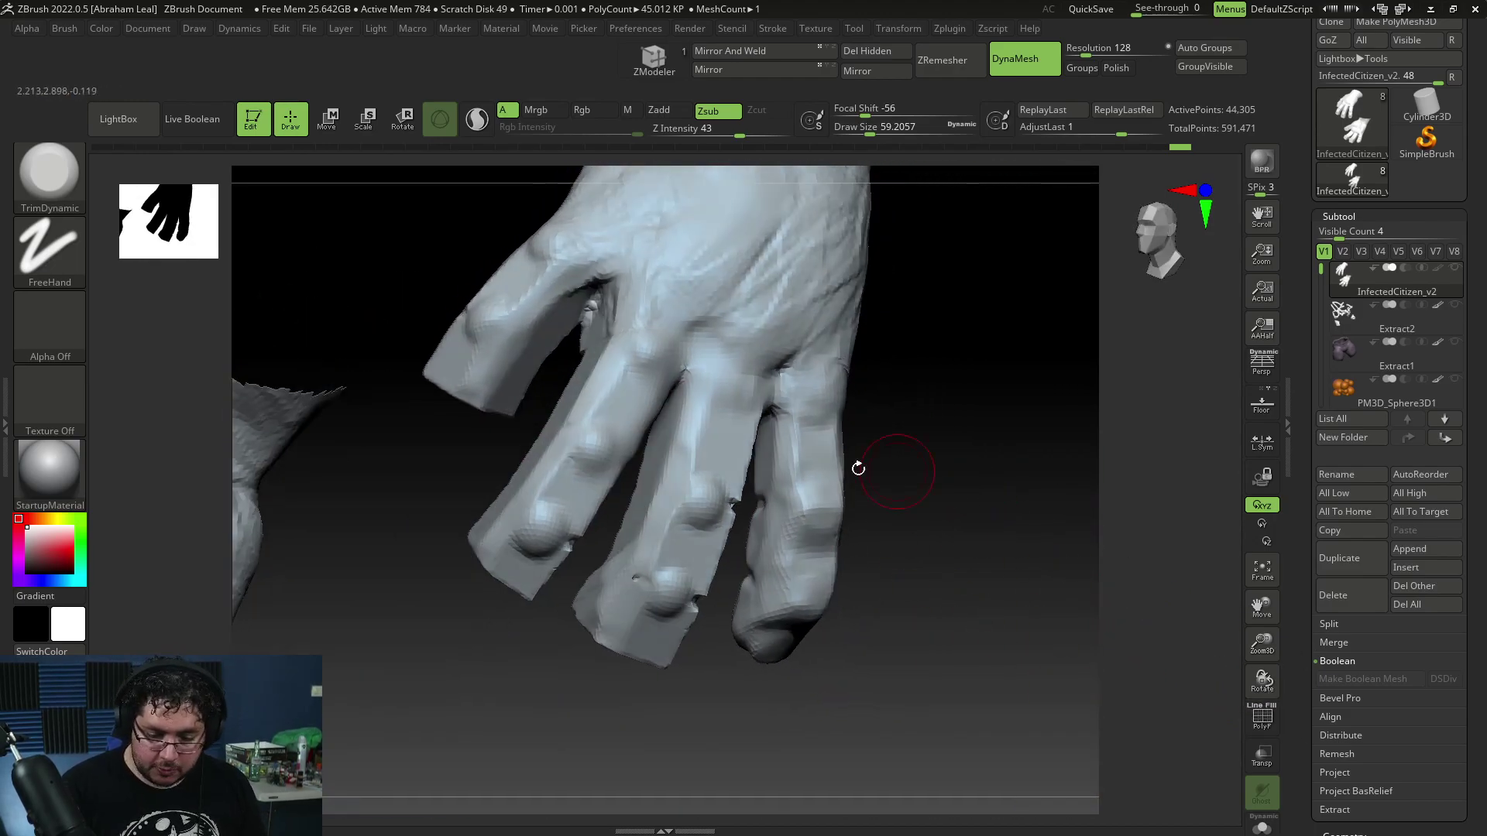
ctrl+shift+click(613, 424)
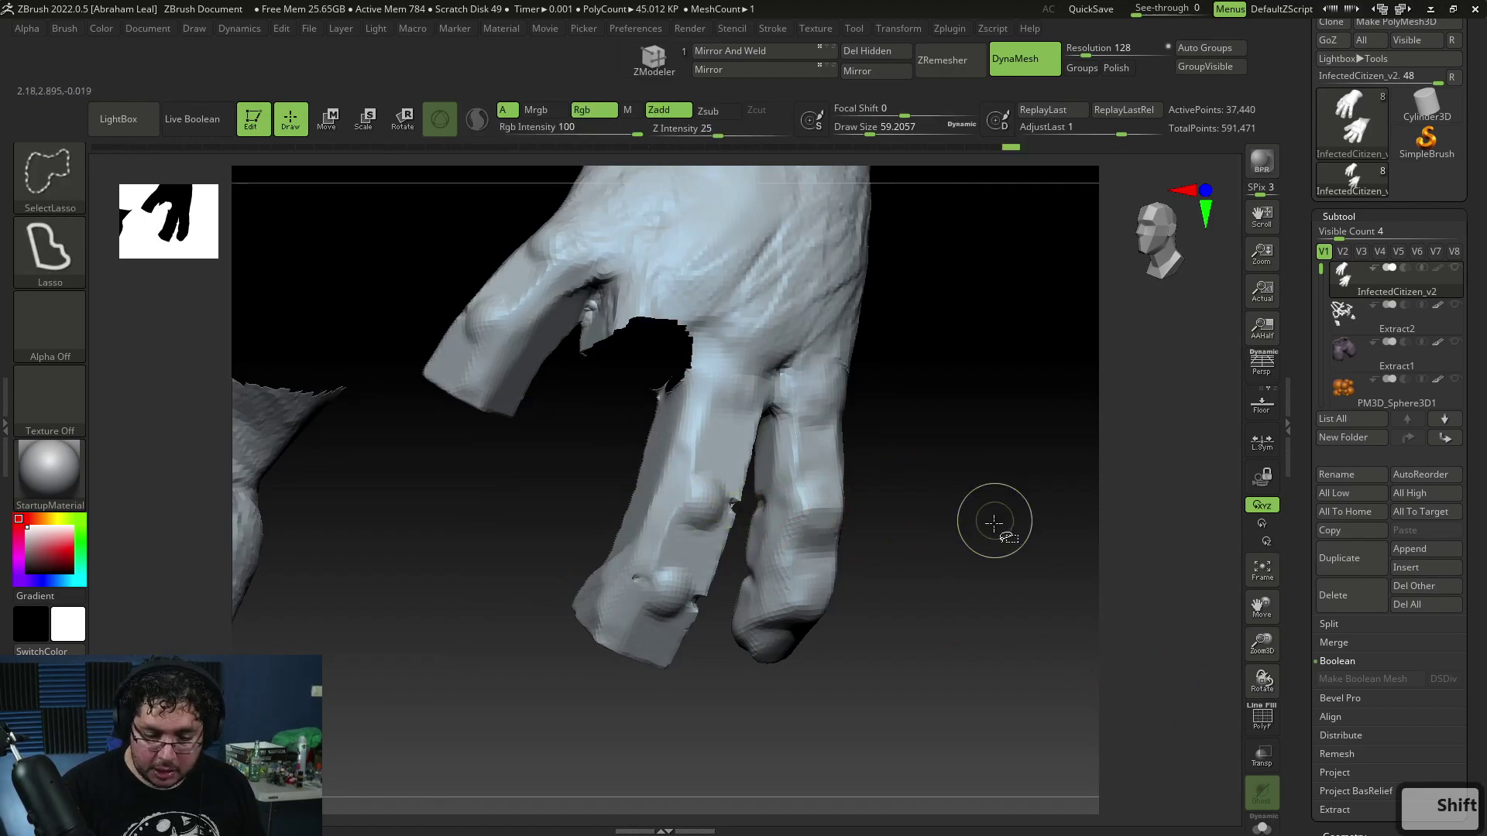
ctrl+shift+drag(994, 521, 1000, 473)
ctrl+click(980, 494)
ctrl+shift+click(989, 502)
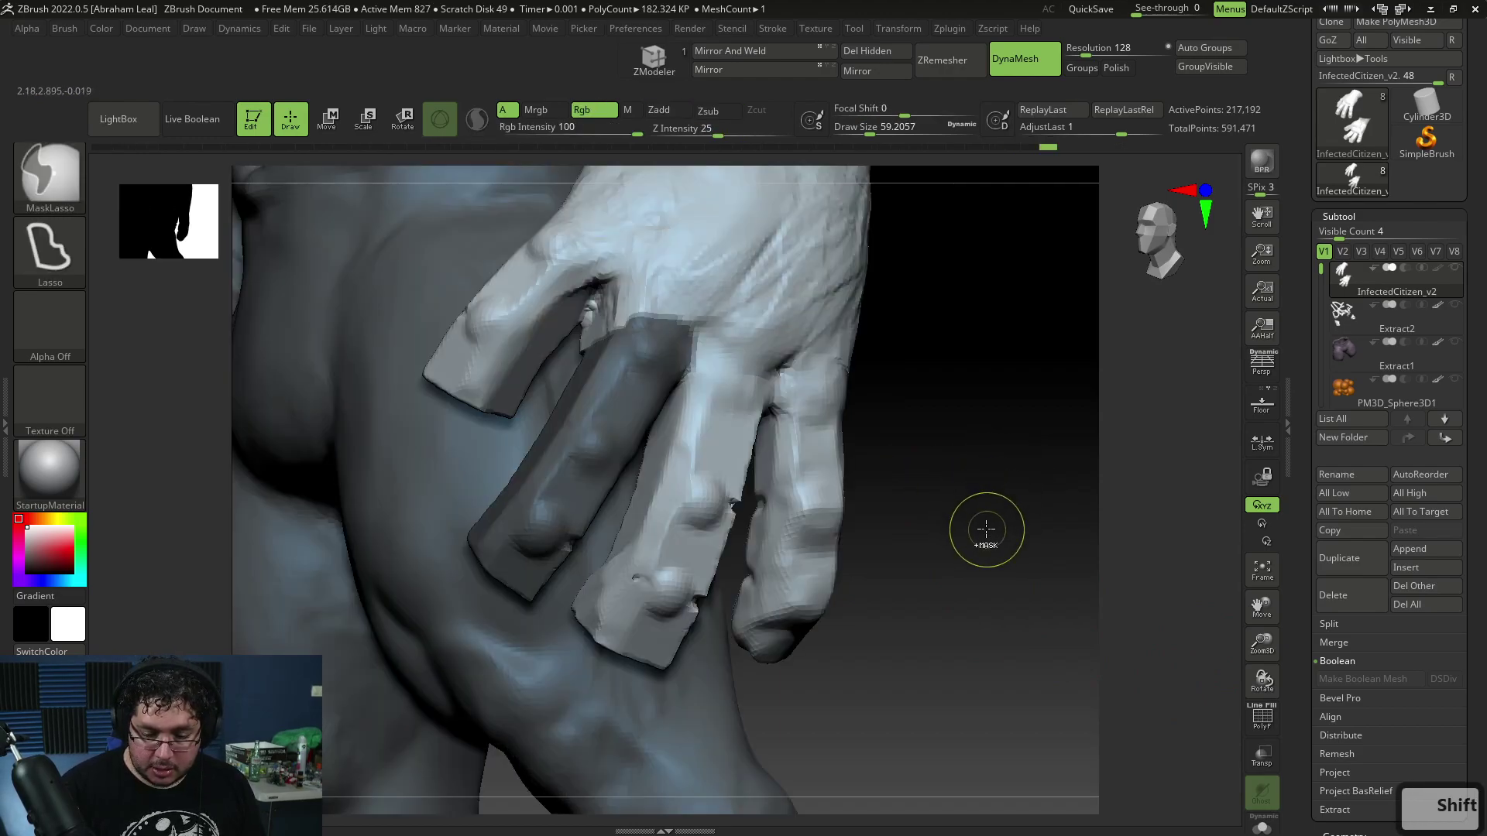
mouse_move(993, 542)
ctrl+mouse_down()
mouse_move(989, 554)
mouse_move(996, 504)
mouse_move(979, 541)
ctrl+mouse_up()
key(ctrl+z)
key(ctrl+z)
ctrl+shift+click(992, 542)
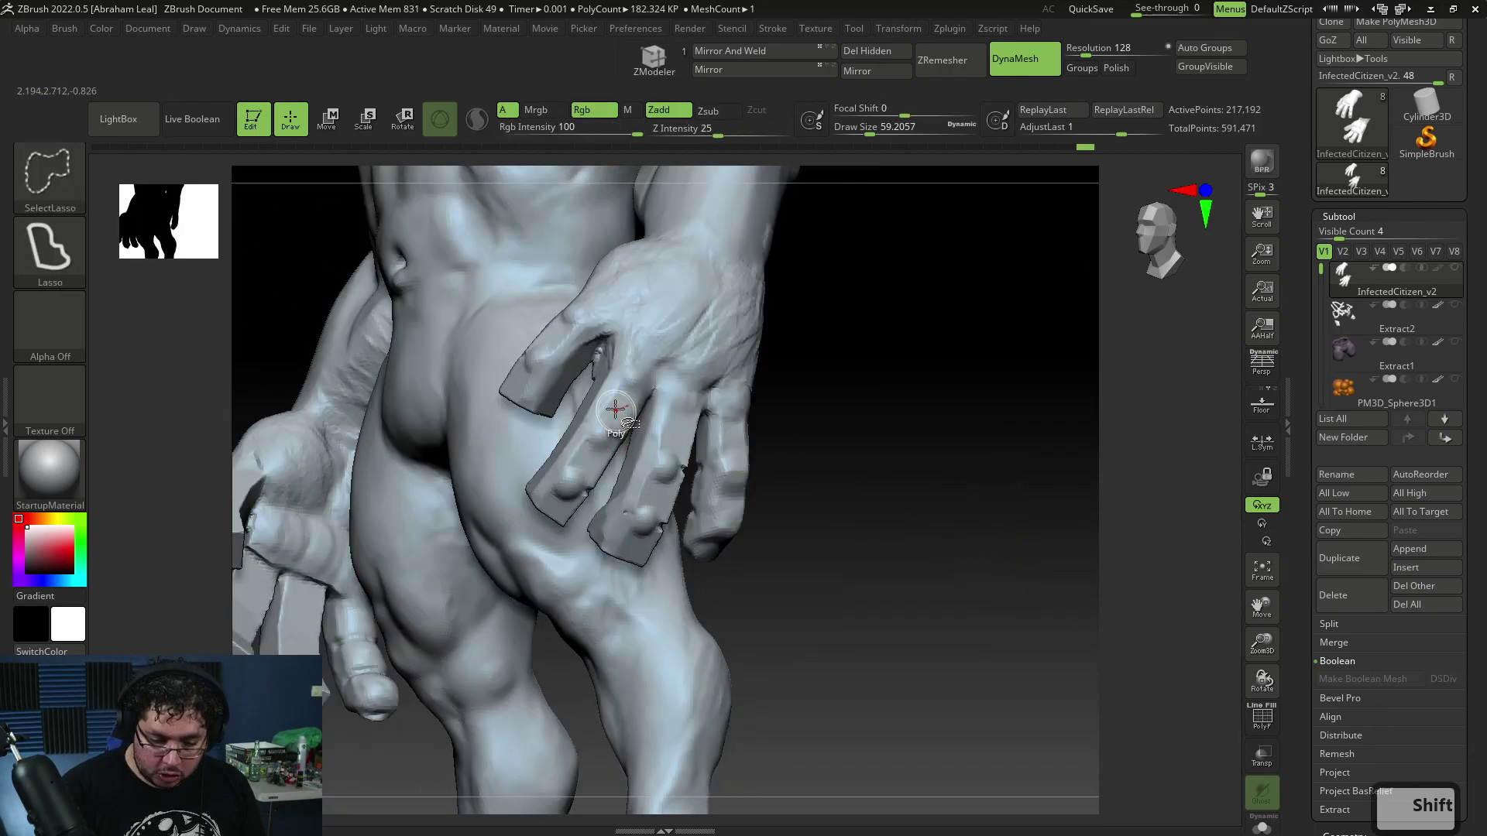
Isolate the polygroup of the finger beside the thumb, mask it, restore the full mesh and invert the mask so only that finger is editable
ctrl+shift+click(611, 405)
ctrl+click(984, 515)
ctrl+shift+click(986, 539)
ctrl+drag(986, 546, 989, 599)
key(ctrl+z)
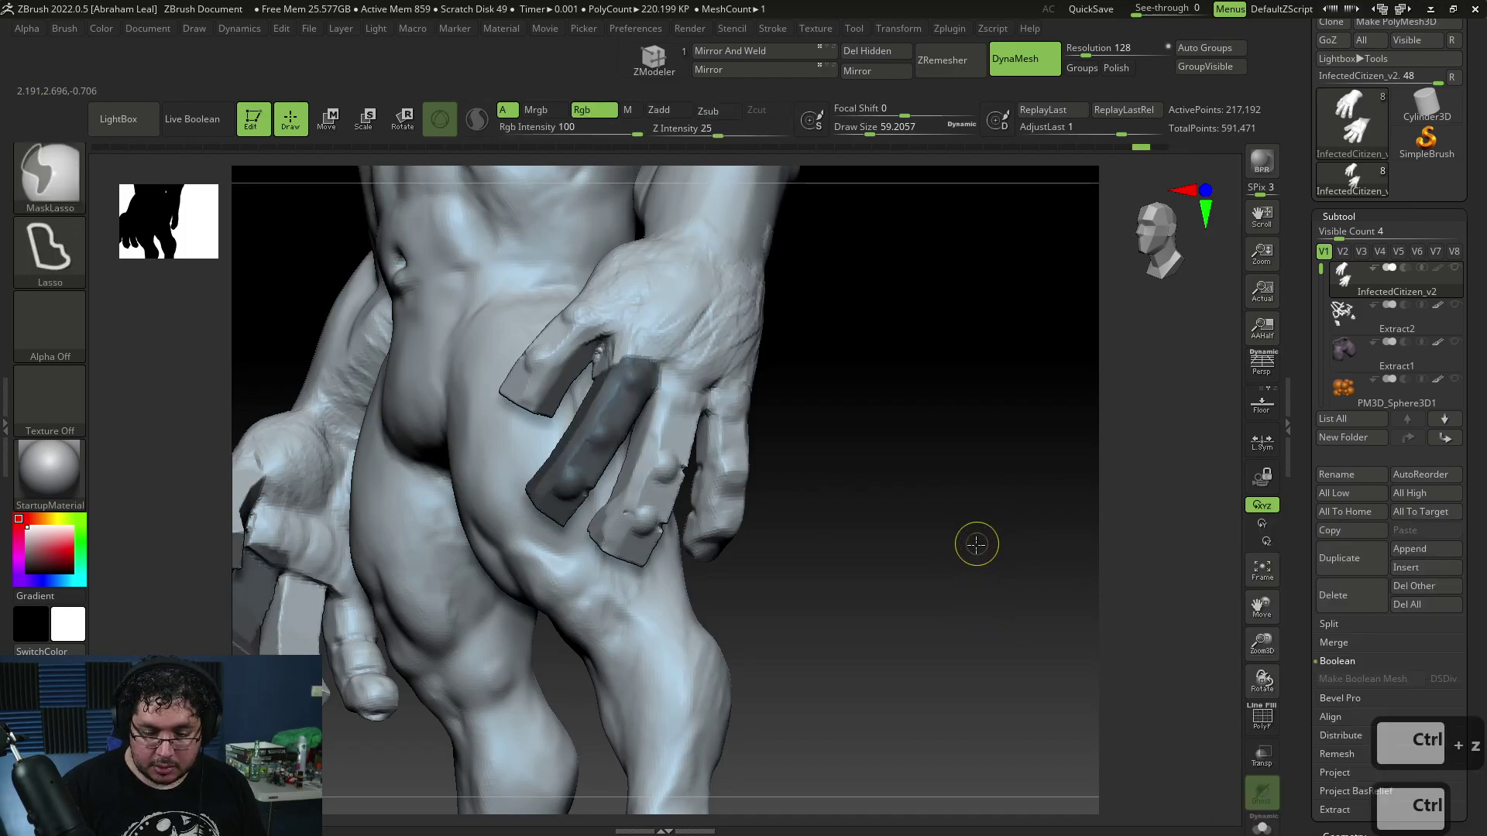
ctrl+click(972, 546)
mouse_move(972, 546)
alt+mouse_down()
mouse_move(985, 542)
mouse_move(989, 569)
alt+mouse_up()
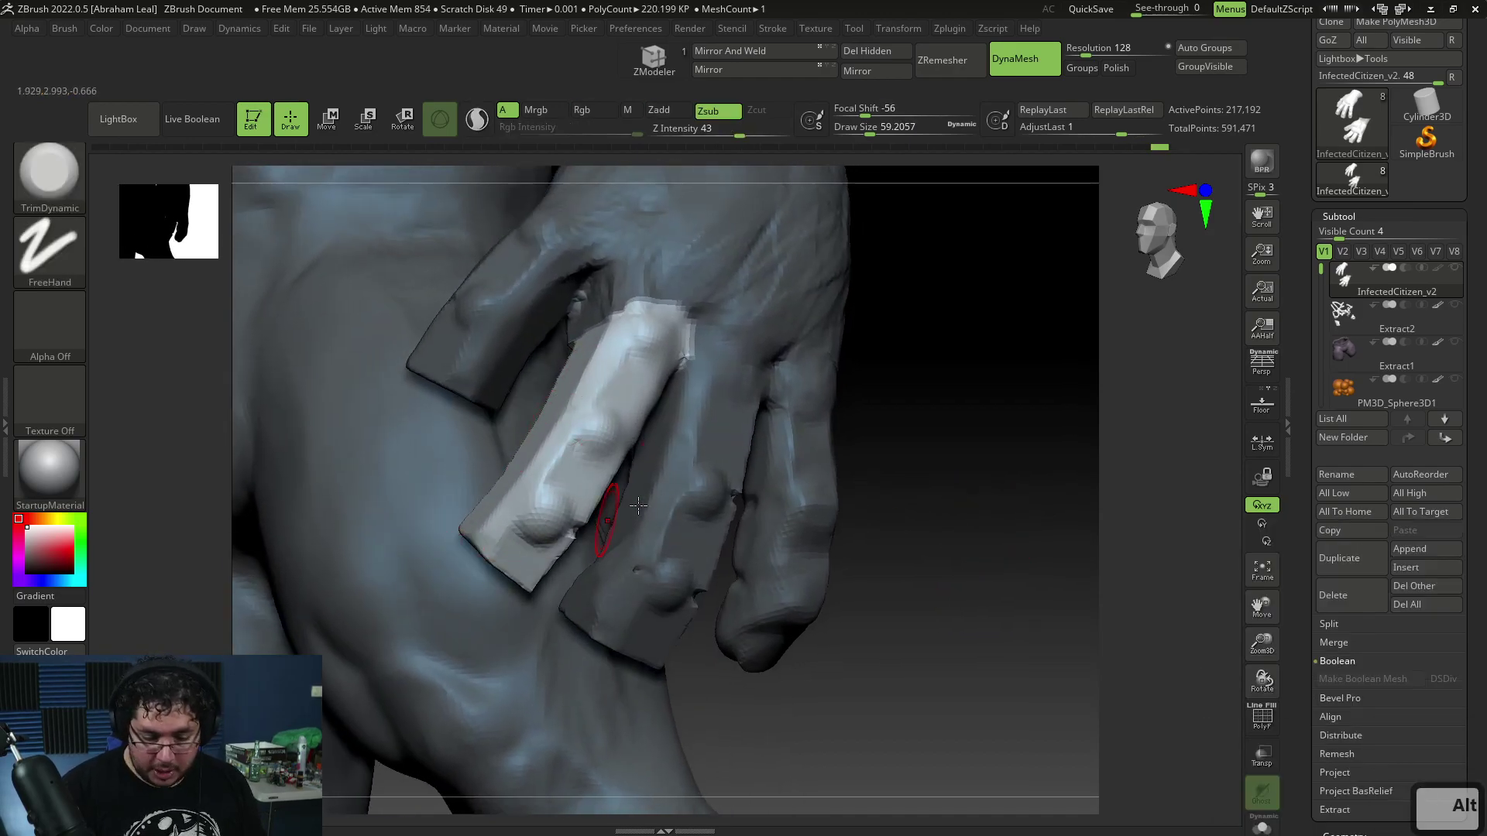
Trim the sides and tip of the unmasked finger with TrimDynamic at a draw size of about 87
key(b)
key(t)
key(d)
right_click(637, 465)
drag(637, 465, 644, 465)
right_drag(644, 424, 723, 386)
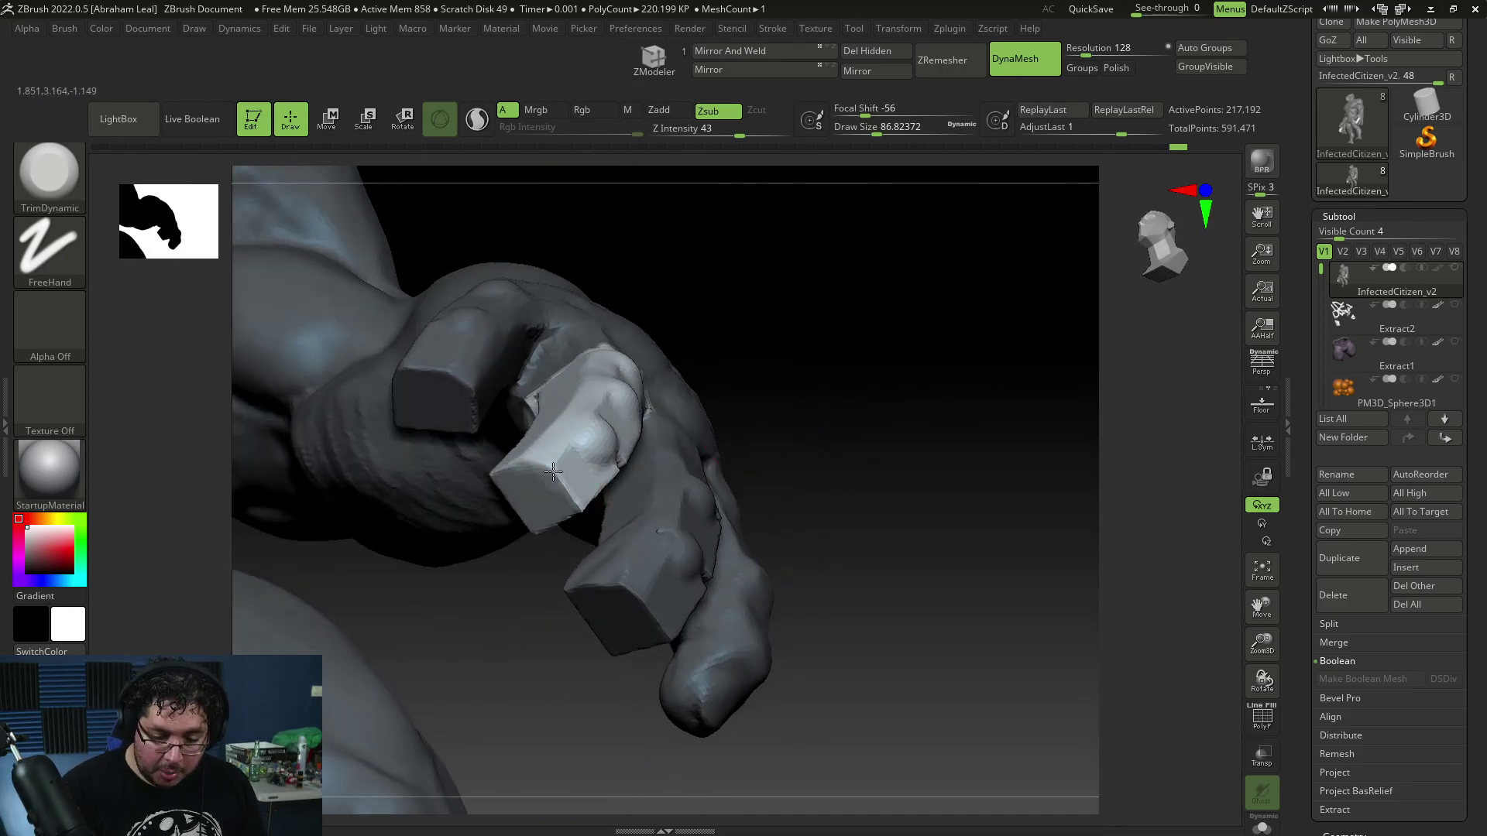
mouse_move(821, 465)
mouse_down()
mouse_move(914, 434)
mouse_move(966, 494)
mouse_move(886, 491)
mouse_move(837, 464)
mouse_move(805, 476)
mouse_up()
drag(710, 568, 740, 518)
shift+drag(1070, 497, 883, 473)
mouse_move(614, 483)
alt+mouse_down()
mouse_move(569, 508)
mouse_move(694, 527)
mouse_move(711, 482)
alt+mouse_up()
Reshape the bent outer finger and its knuckles with the Move brush at a draw size of about 124
key(b)
key(m)
key(v)
mouse_move(672, 515)
mouse_down()
mouse_move(639, 539)
mouse_move(619, 448)
mouse_move(495, 521)
mouse_move(563, 400)
mouse_up()
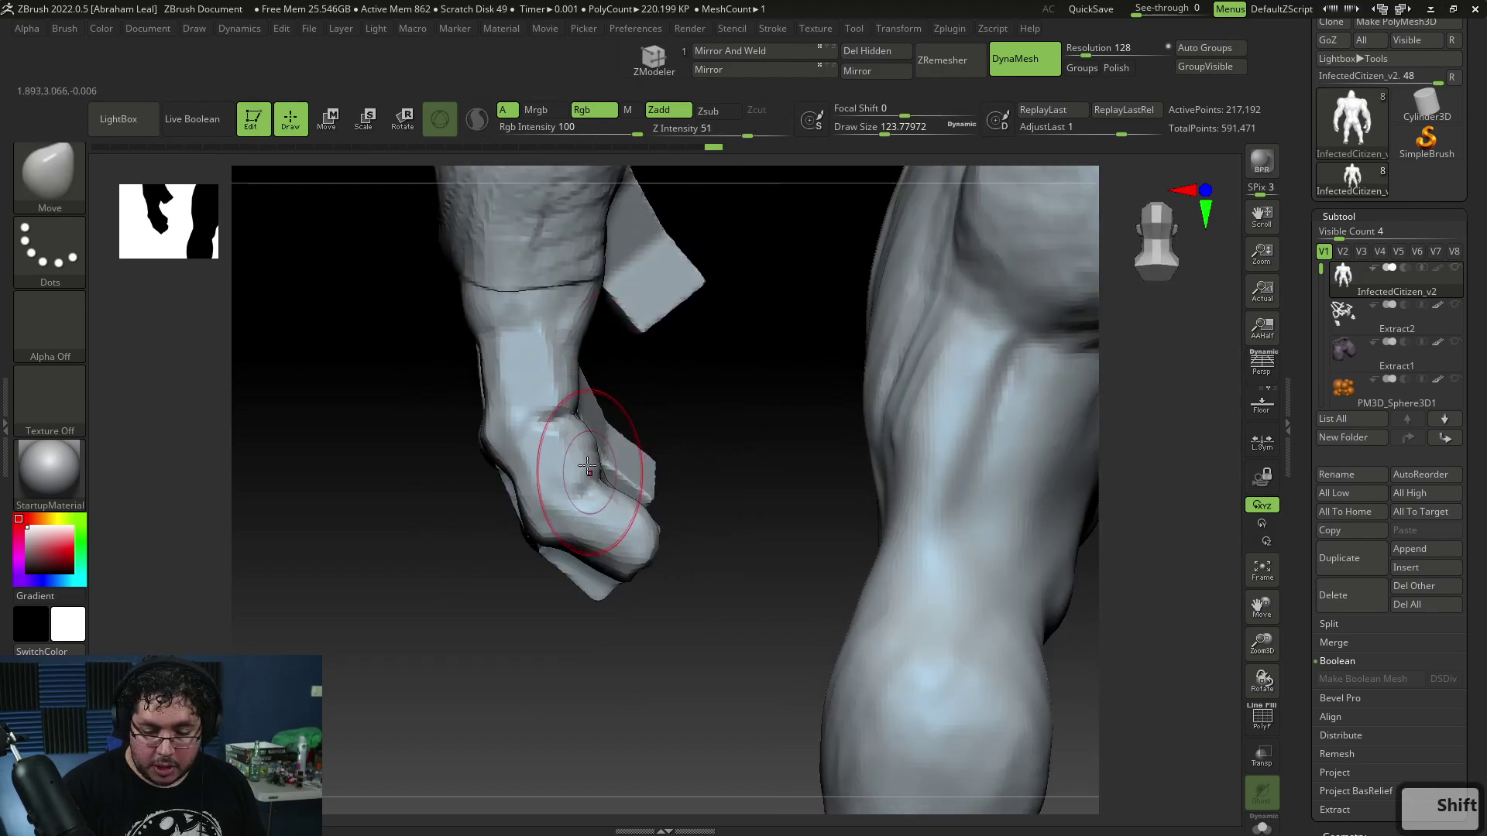
drag(684, 358, 672, 395)
drag(635, 438, 594, 422)
mouse_move(480, 504)
mouse_down()
mouse_move(504, 547)
mouse_move(544, 525)
mouse_move(644, 539)
mouse_move(813, 453)
mouse_move(666, 422)
mouse_move(763, 342)
mouse_move(587, 468)
mouse_move(443, 405)
mouse_move(496, 387)
mouse_up()
alt+drag(655, 736, 720, 554)
alt+drag(906, 580, 956, 627)
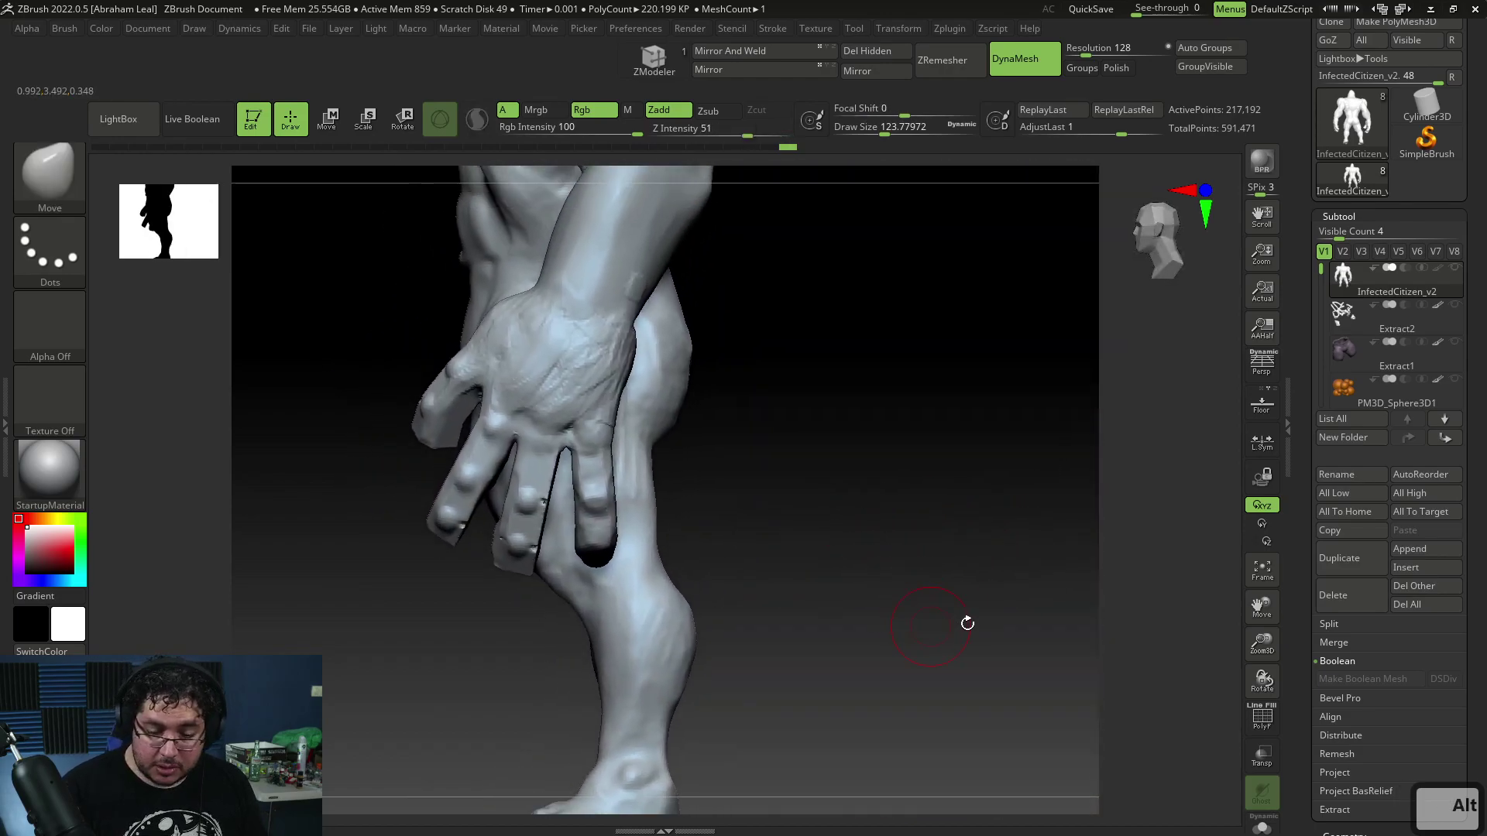
Clone the InfectedCitizen_v2 mesh as a separate tool and switch to the clone
drag(1477, 86, 1475, 127)
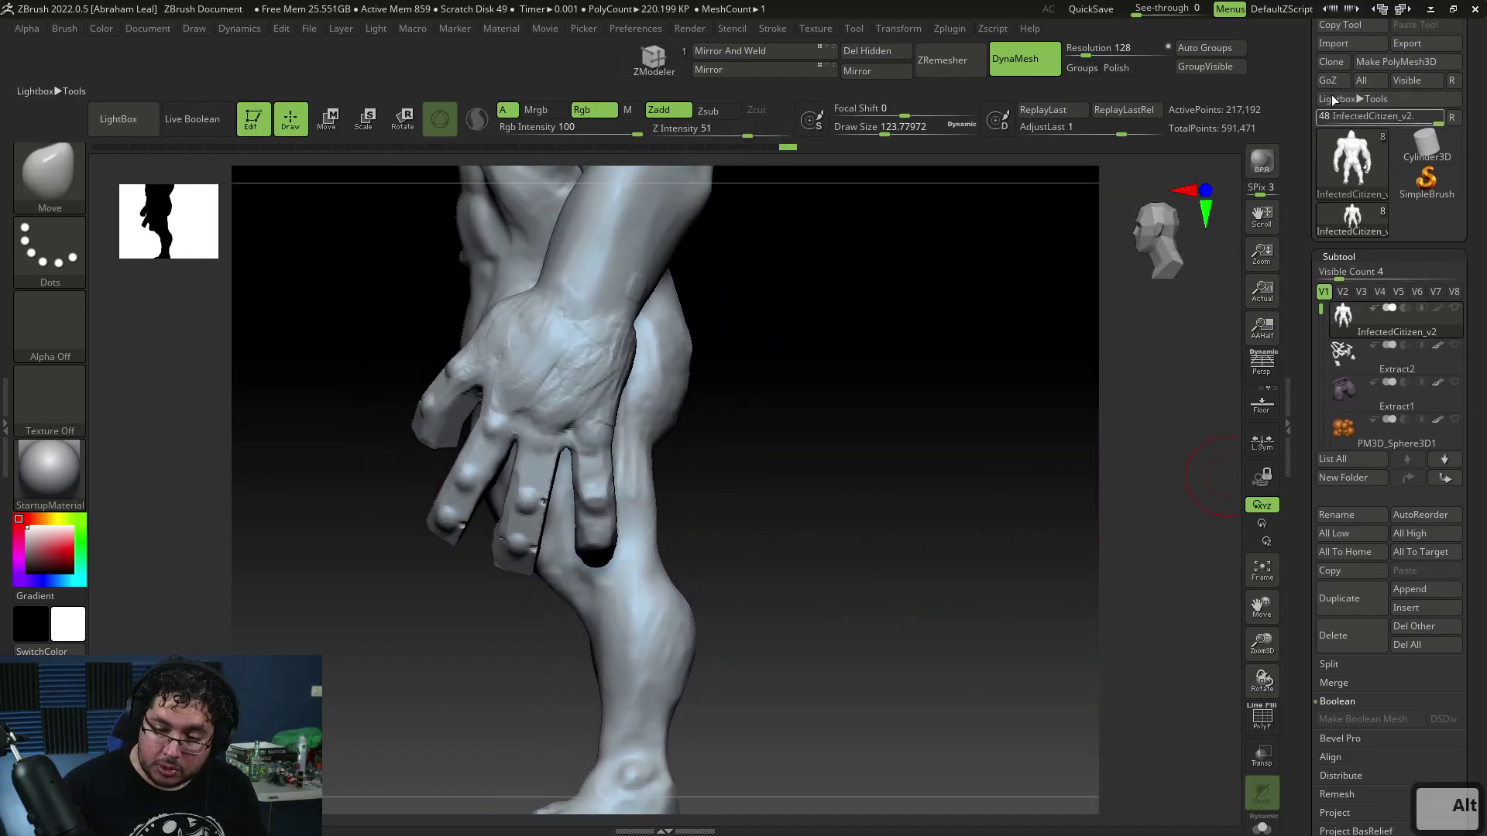
click(1332, 65)
click(1329, 230)
Isolate one hand of the cloned body with a lasso selection and delete the hidden geometry
drag(1089, 351, 941, 434)
mouse_move(810, 521)
alt+mouse_down()
mouse_move(823, 482)
mouse_move(860, 548)
mouse_move(962, 546)
mouse_move(939, 564)
mouse_move(674, 563)
alt+mouse_up()
alt+drag(398, 692, 519, 674)
mouse_move(532, 652)
ctrl+shift+mouse_down()
mouse_move(552, 536)
mouse_move(353, 697)
mouse_move(402, 697)
ctrl+shift+mouse_up()
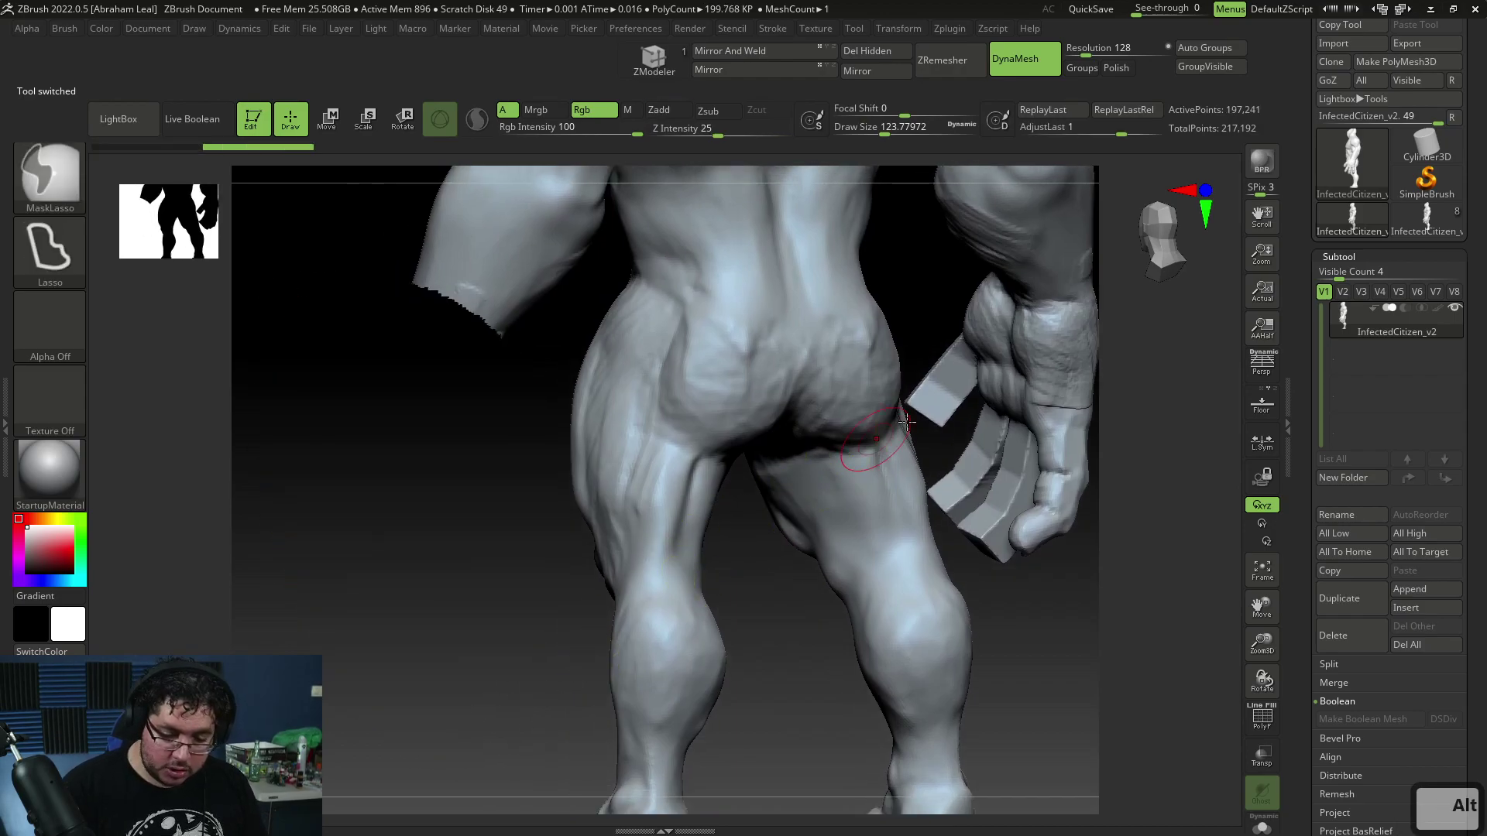
ctrl+shift+drag(524, 650, 542, 666)
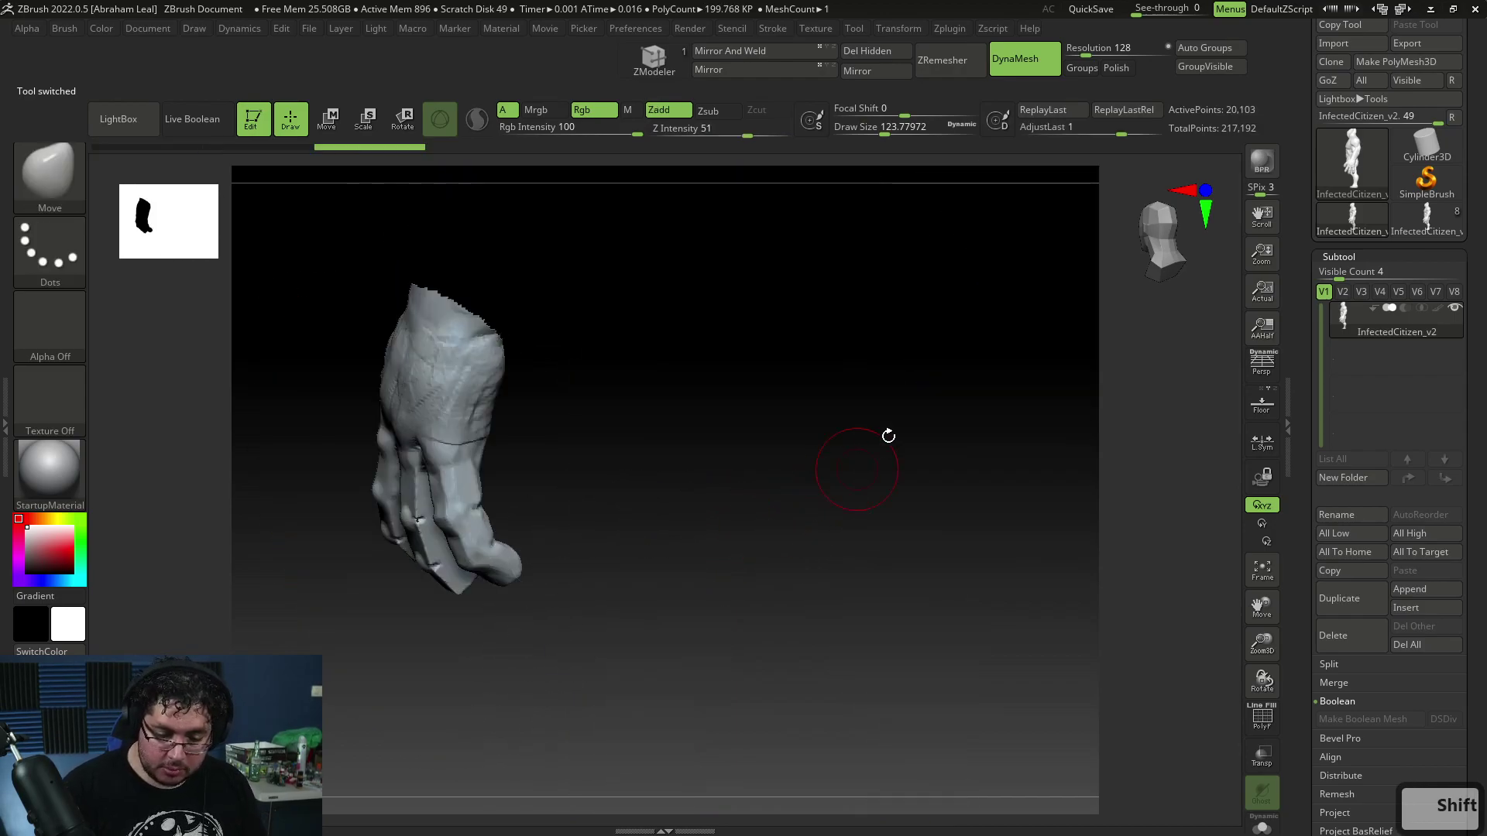
click(881, 58)
Isolate the outer finger of the cut-out hand and delete the rest of the hand
mouse_move(764, 341)
shift+mouse_down()
mouse_move(787, 508)
mouse_move(821, 554)
mouse_move(875, 453)
mouse_move(1012, 457)
mouse_move(990, 515)
shift+mouse_up()
mouse_move(960, 639)
ctrl+shift+mouse_down()
mouse_move(961, 451)
mouse_move(826, 363)
mouse_move(778, 496)
mouse_move(782, 635)
ctrl+shift+mouse_up()
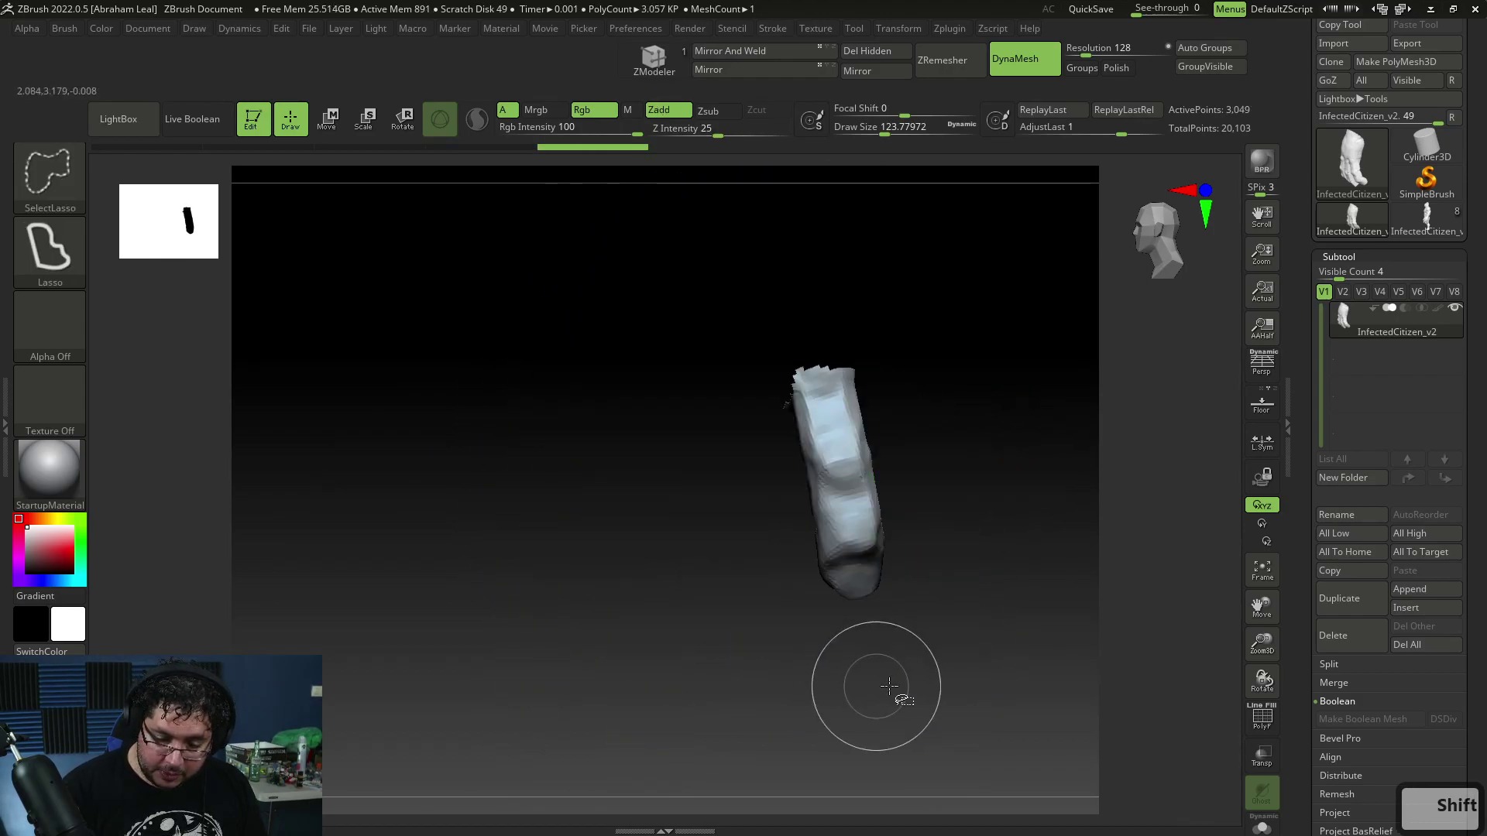
click(880, 58)
Flatten the jagged base of the isolated finger with TrimDynamic at a draw size of about 90
drag(922, 342, 988, 558)
alt+drag(1002, 504, 932, 599)
mouse_move(932, 599)
mouse_down()
mouse_move(960, 599)
mouse_move(806, 662)
mouse_up()
key(b)
key(t)
key(d)
key(space)
drag(898, 457, 910, 497)
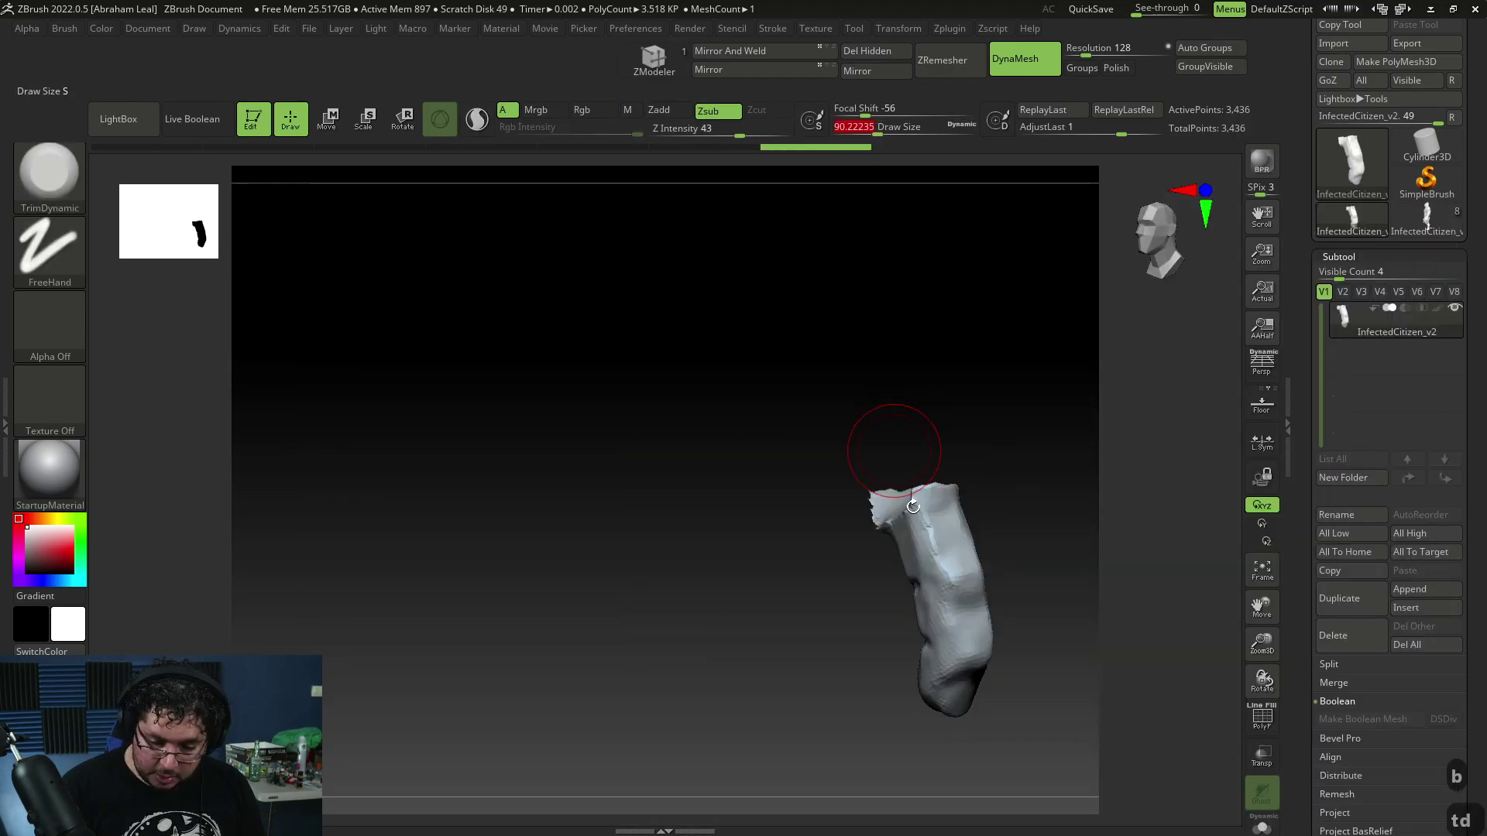
right_drag(874, 508, 851, 500)
shift+drag(852, 500, 862, 506)
right_drag(866, 527, 854, 489)
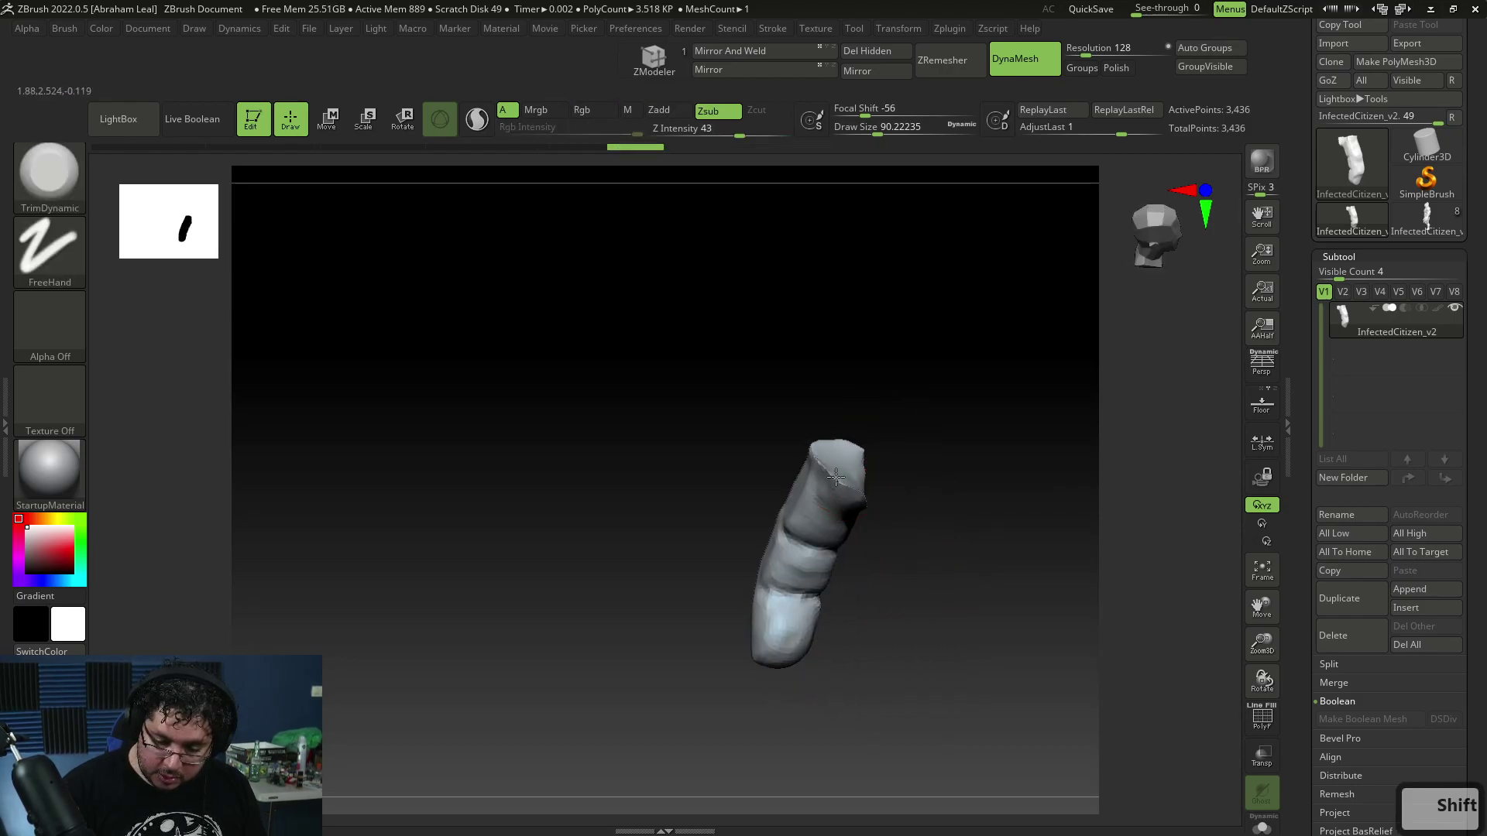
drag(859, 494, 830, 493)
right_drag(877, 502, 763, 527)
Trim the ridges and corners around the finger's base and upper segment with TrimDynamic from several sides
key(f)
key(f)
key(f)
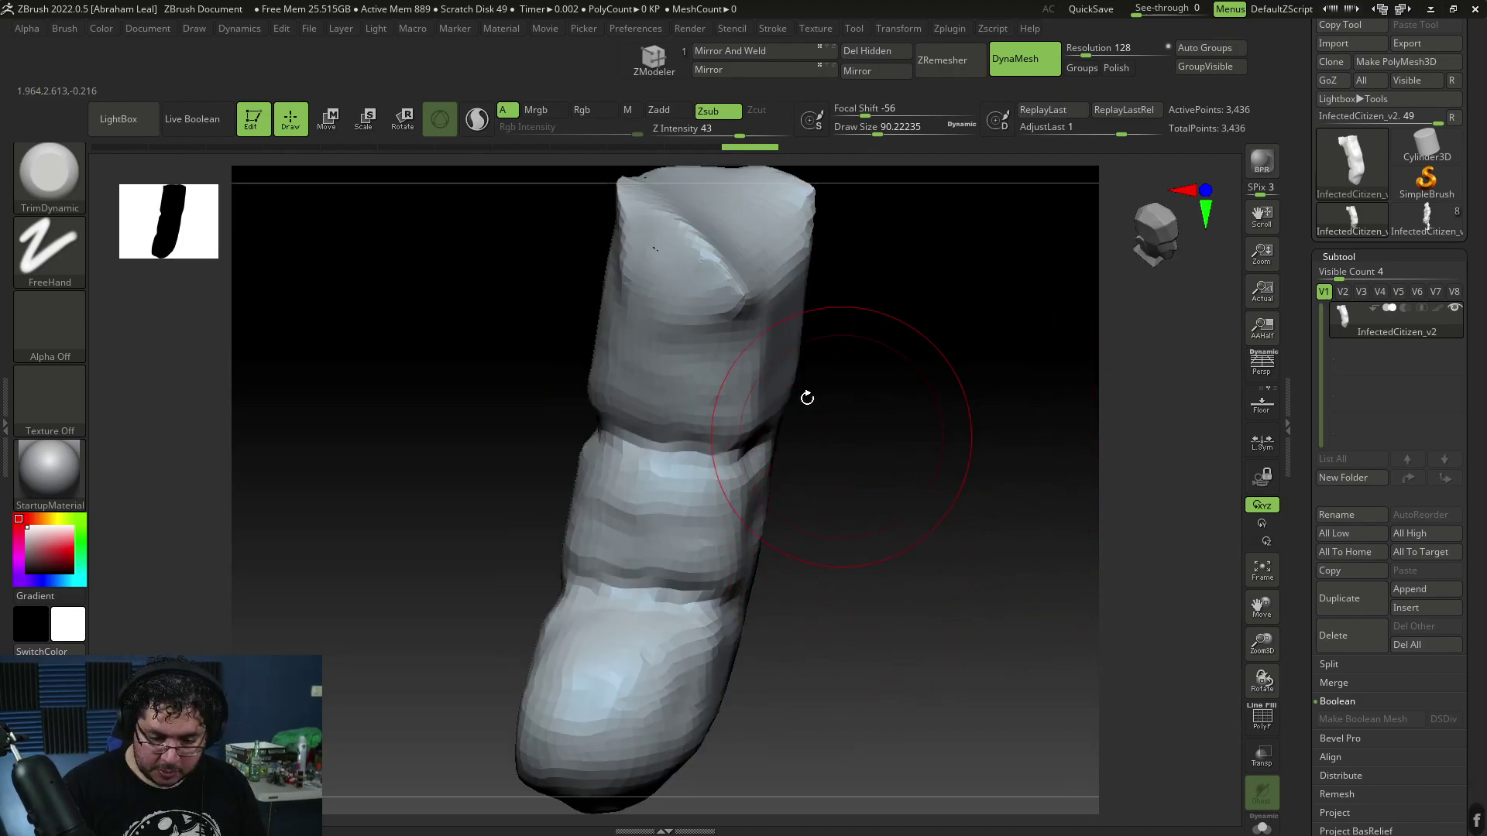
mouse_move(730, 305)
mouse_down()
mouse_move(640, 243)
mouse_move(613, 256)
mouse_up()
right_drag(584, 289, 658, 333)
alt+right_drag(658, 333, 620, 309)
drag(632, 307, 595, 286)
right_drag(595, 286, 761, 486)
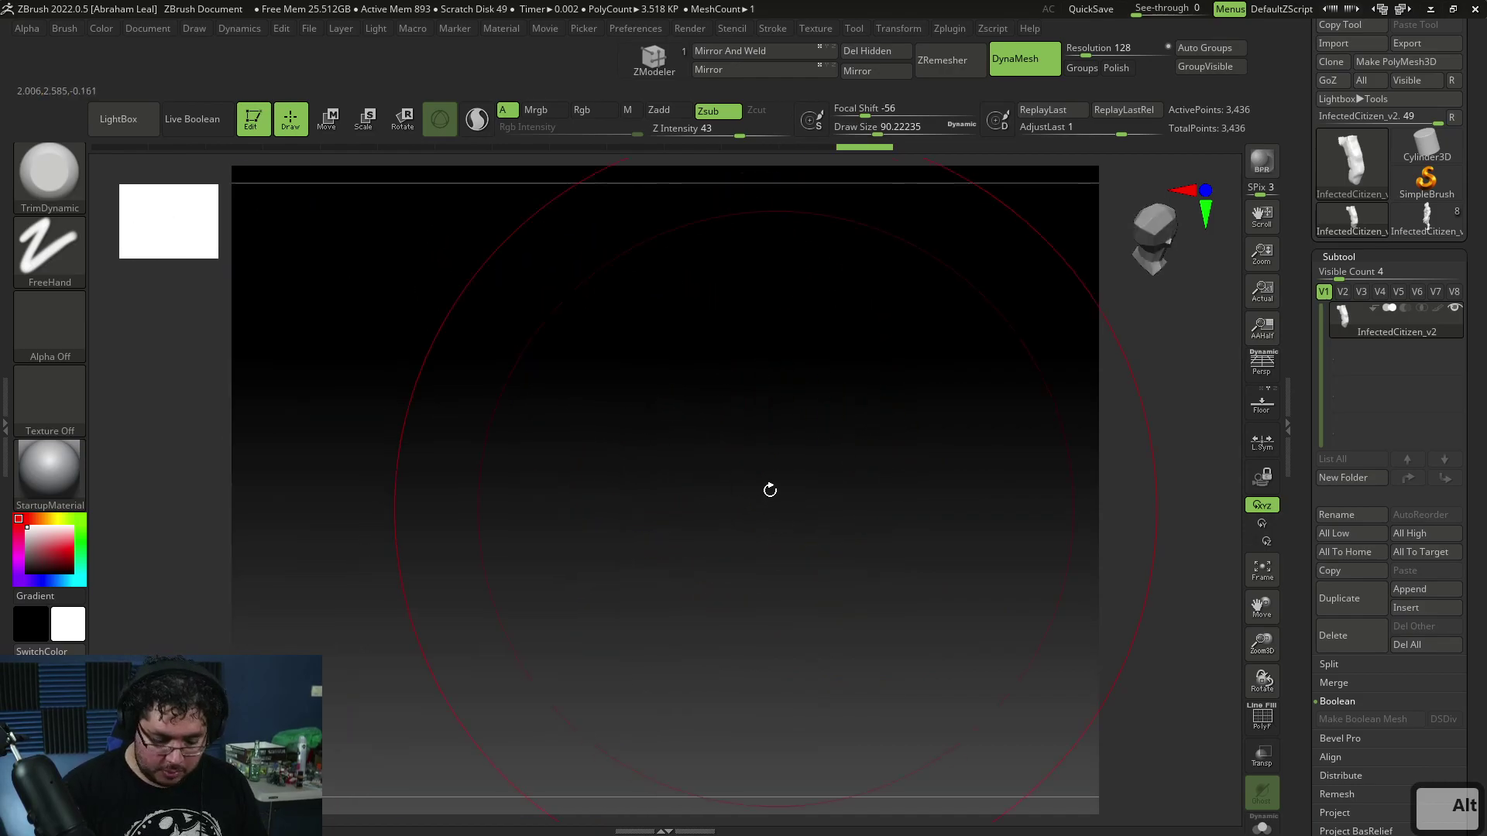
key(f)
mouse_move(857, 322)
mouse_down()
mouse_move(820, 316)
mouse_move(813, 298)
mouse_up()
mouse_move(855, 310)
right_down()
mouse_move(893, 342)
mouse_move(860, 456)
mouse_move(1013, 334)
mouse_move(511, 671)
mouse_move(560, 607)
right_up()
key(f)
drag(547, 541, 573, 650)
alt+right_drag(852, 635, 879, 505)
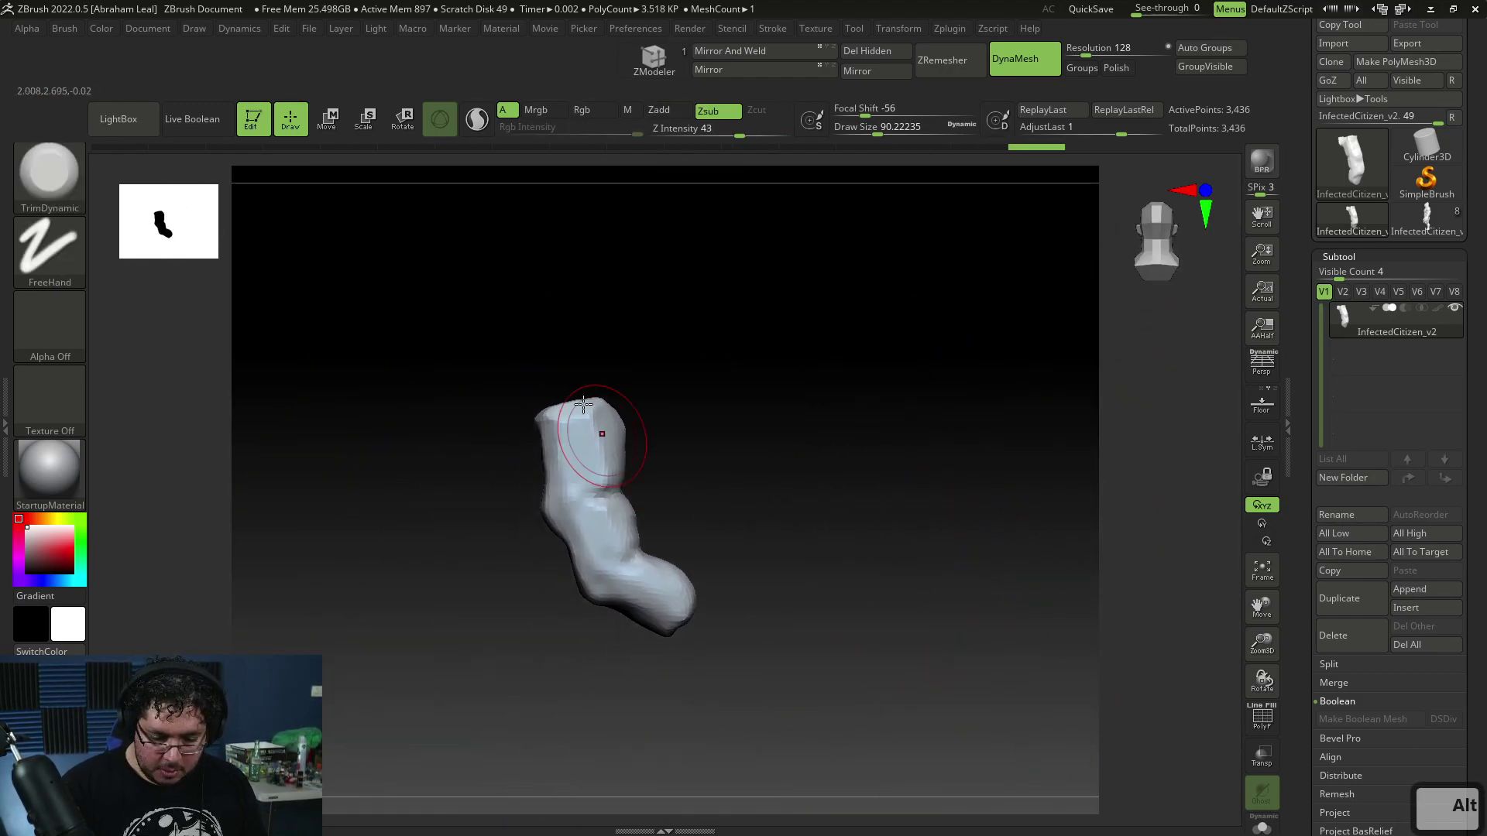
Reshape the finger's base and profile with the Move brush, reducing the draw size to about 101
key(b)
key(m)
key(v)
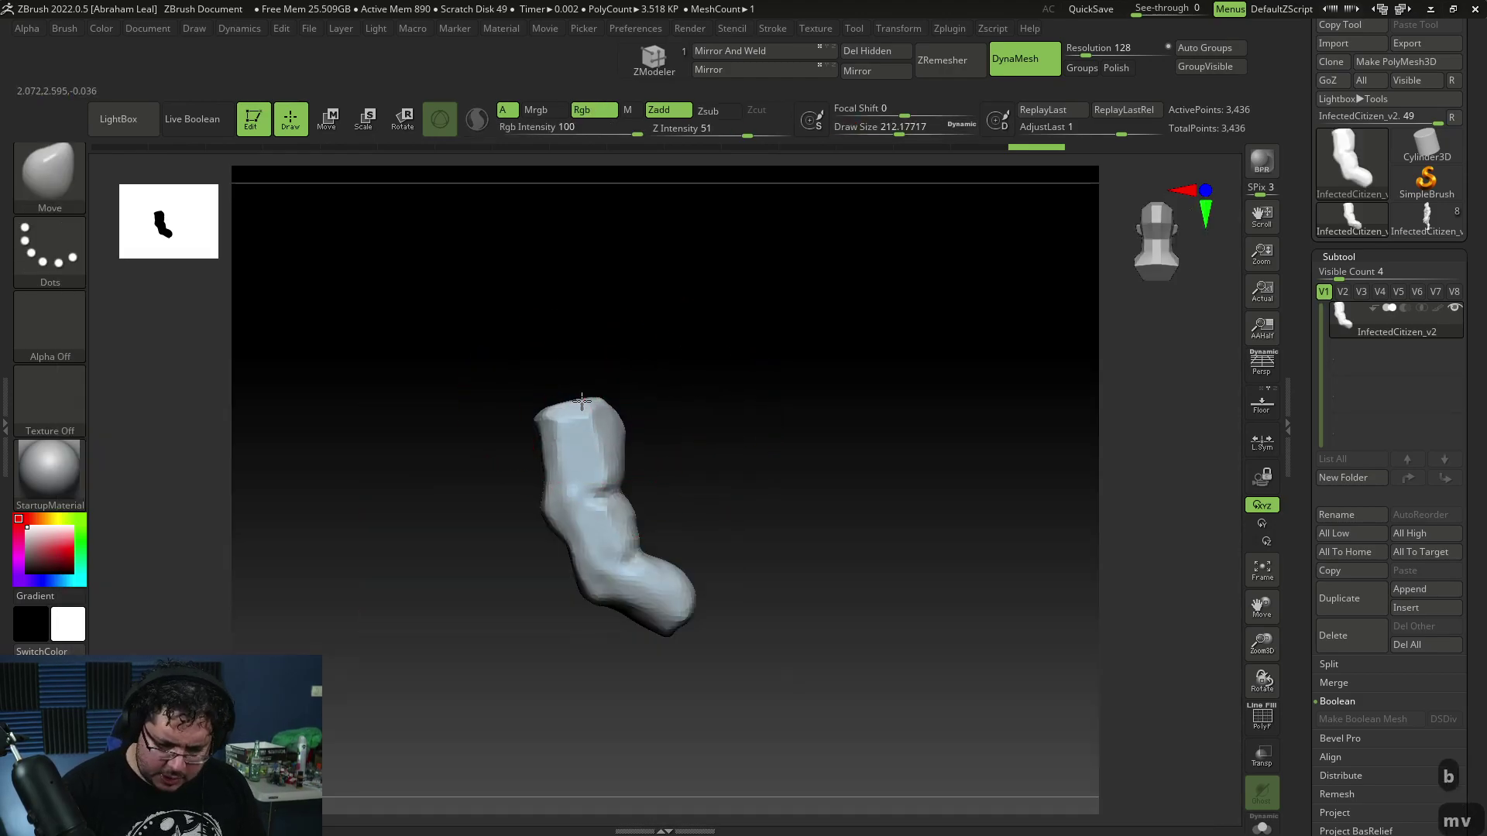
drag(602, 392, 607, 394)
mouse_move(611, 397)
right_down()
mouse_move(671, 439)
mouse_move(697, 435)
right_up()
key(space)
click(649, 400)
mouse_move(648, 398)
mouse_down()
mouse_move(666, 472)
mouse_move(647, 565)
mouse_up()
drag(673, 657, 777, 664)
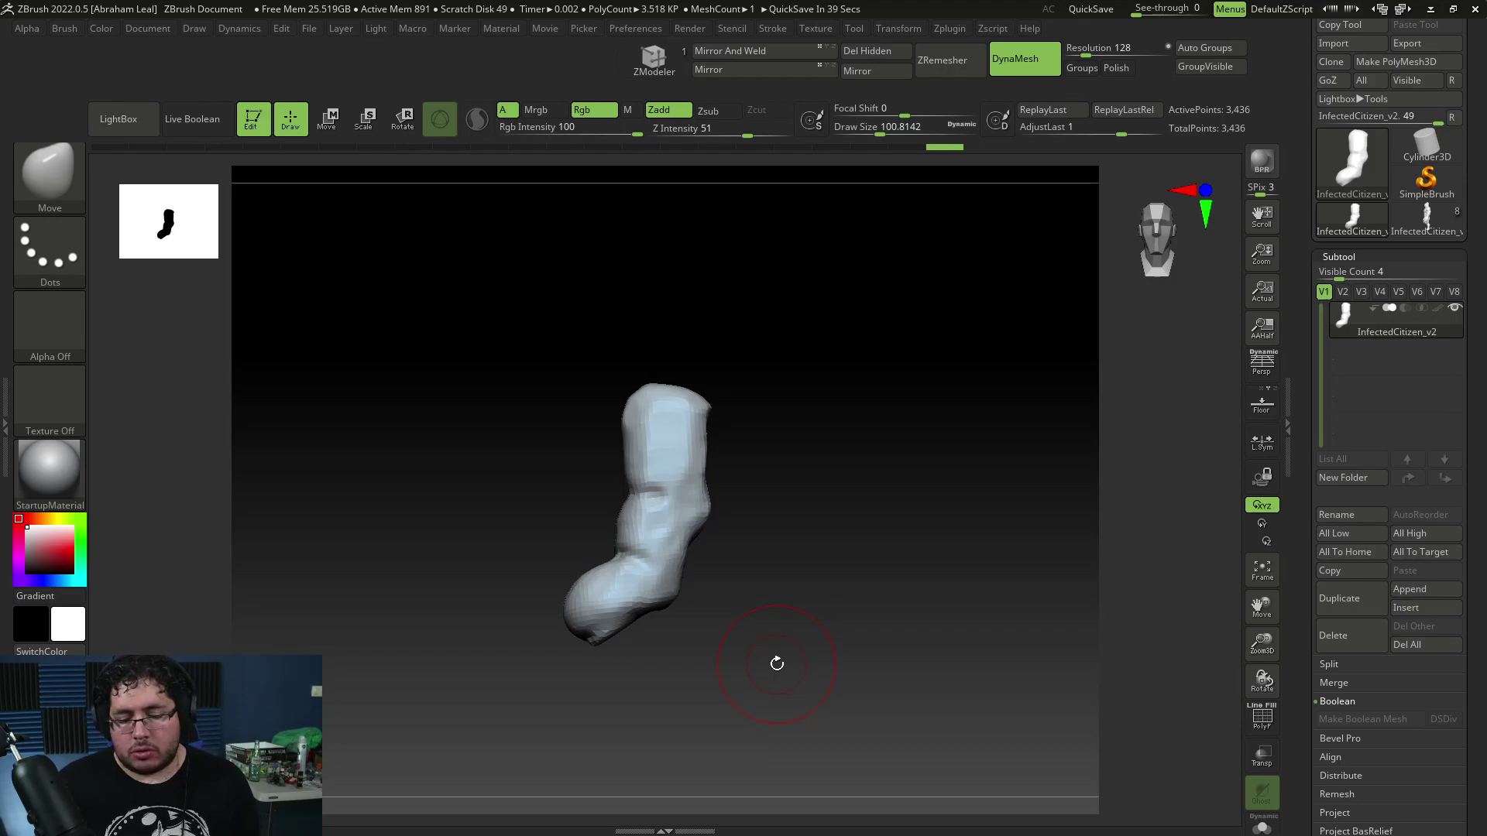
Center the transform gizmo on the finger and rotate it about 110 degrees so its tip points toward the view
mouse_move(791, 492)
mouse_down()
mouse_move(790, 565)
mouse_move(880, 604)
mouse_move(860, 591)
mouse_up()
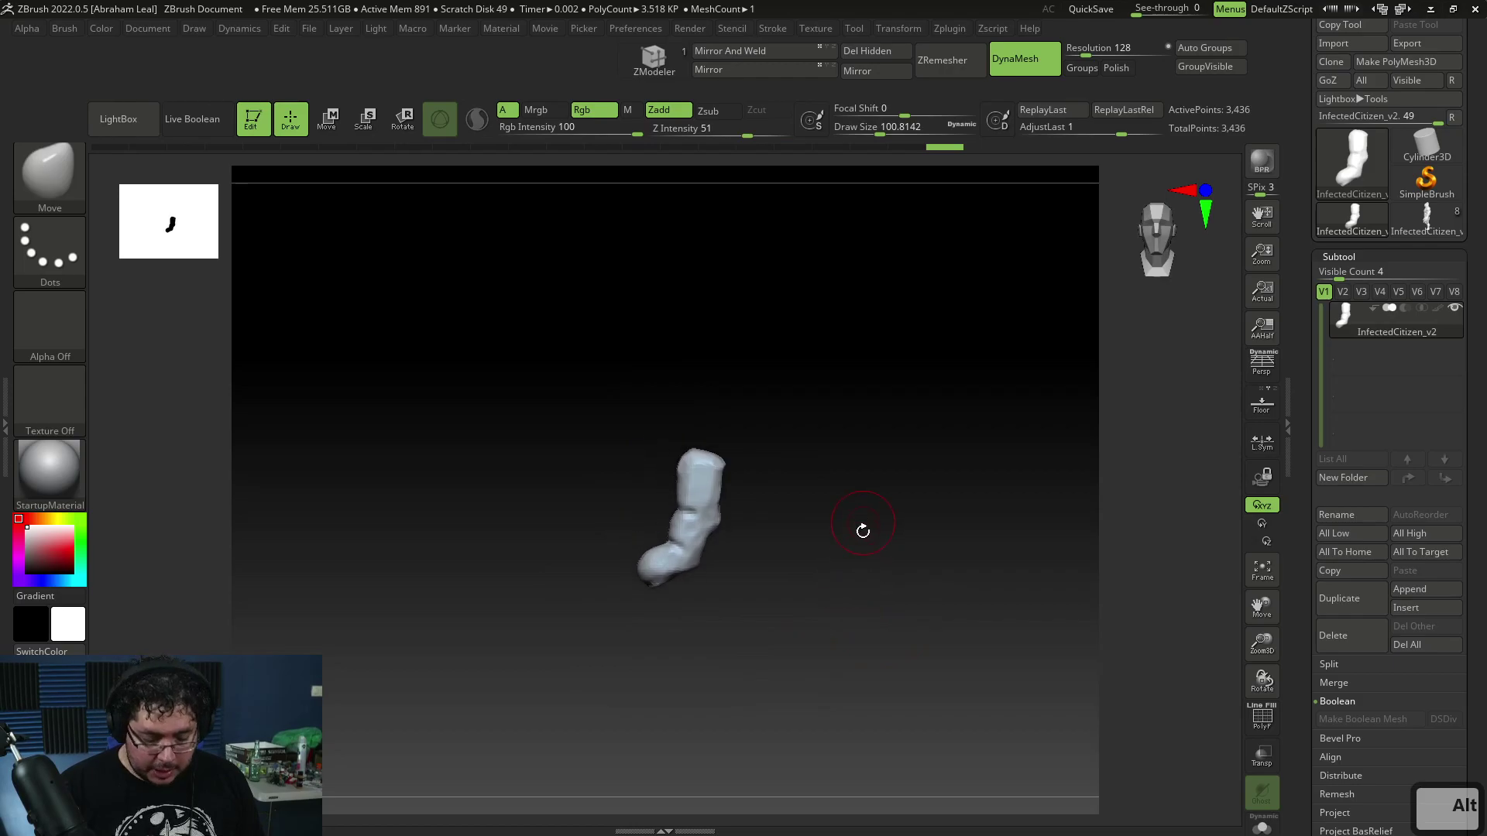
key(e)
drag(728, 438, 676, 435)
key(ctrl+z)
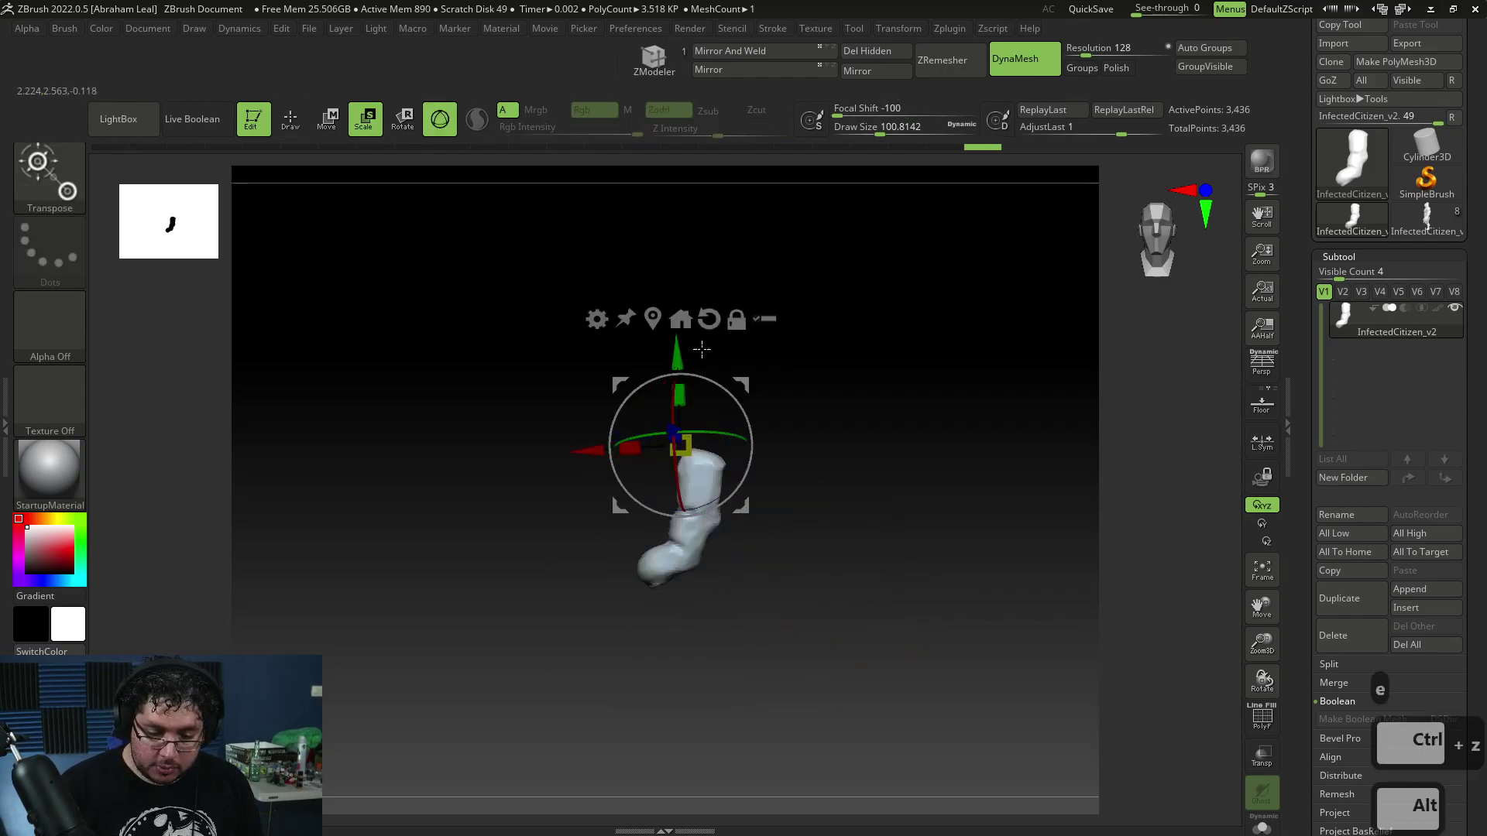
shift+drag(729, 520, 685, 429)
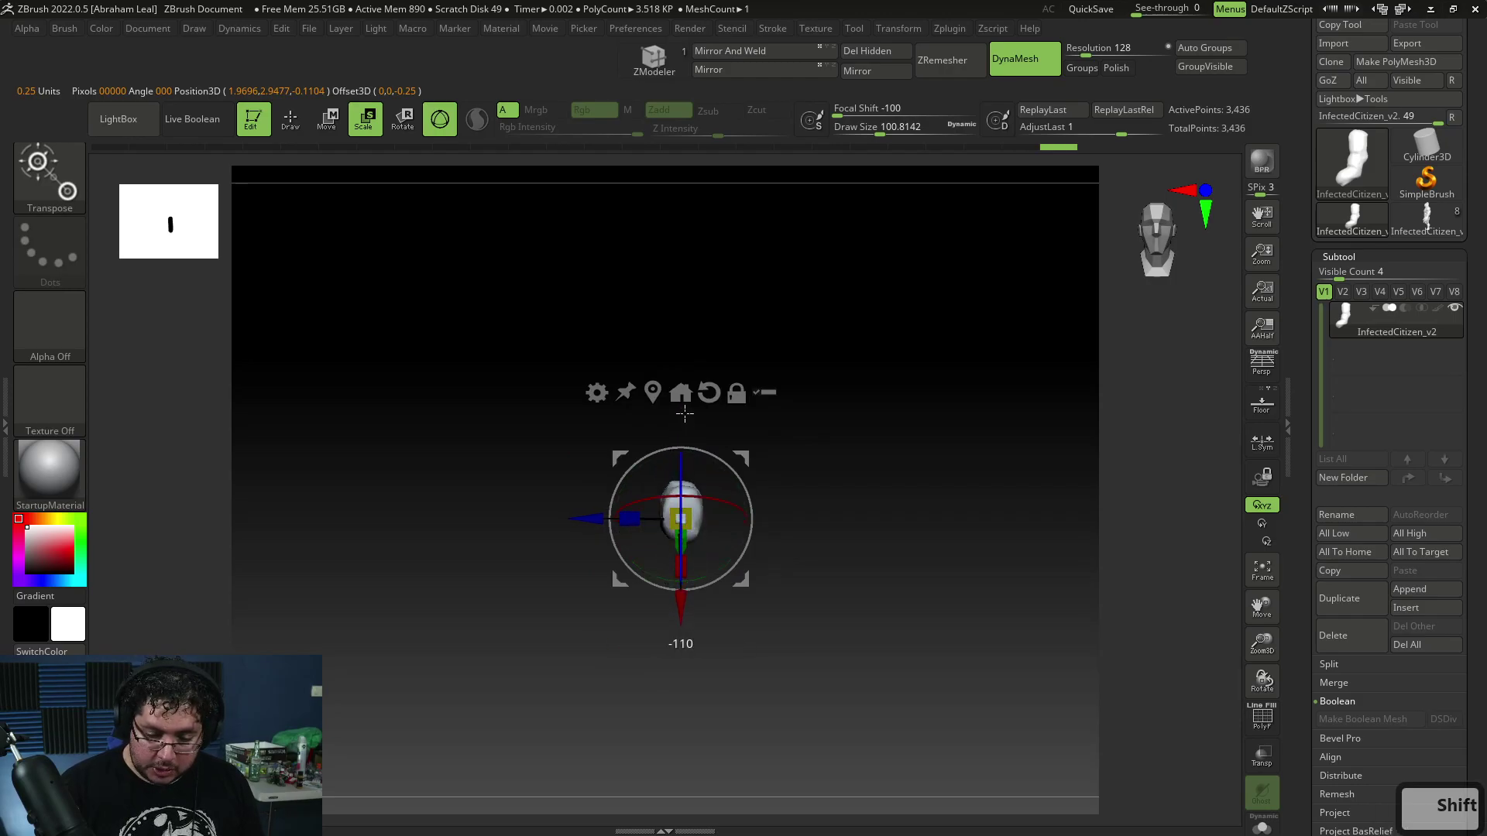
Return to draw mode and create a new InsertMesh brush from the finger seen end-on
key(q)
alt+drag(833, 474, 882, 720)
alt+drag(871, 553, 869, 586)
key(b)
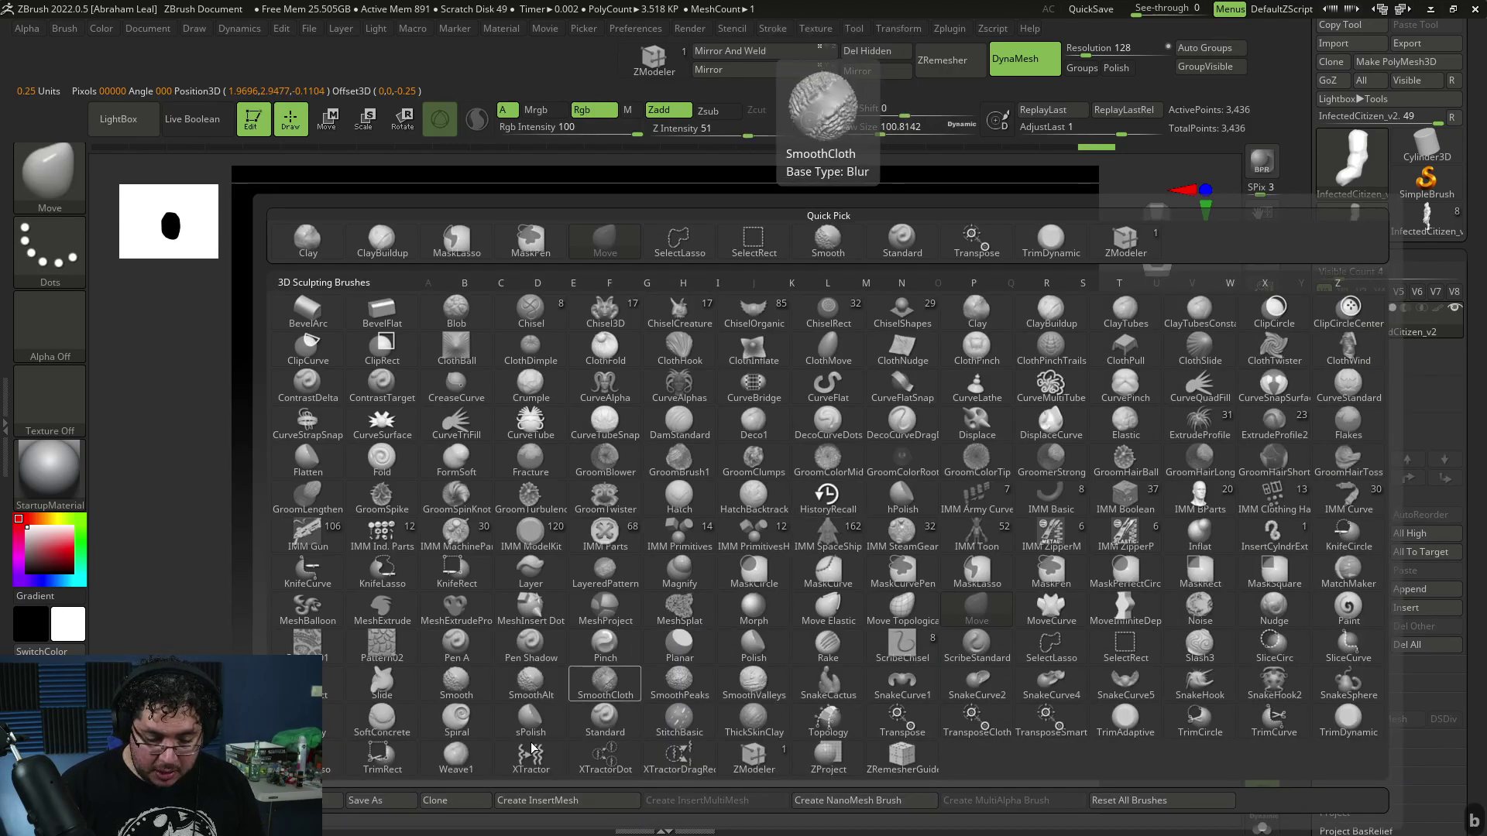
click(570, 802)
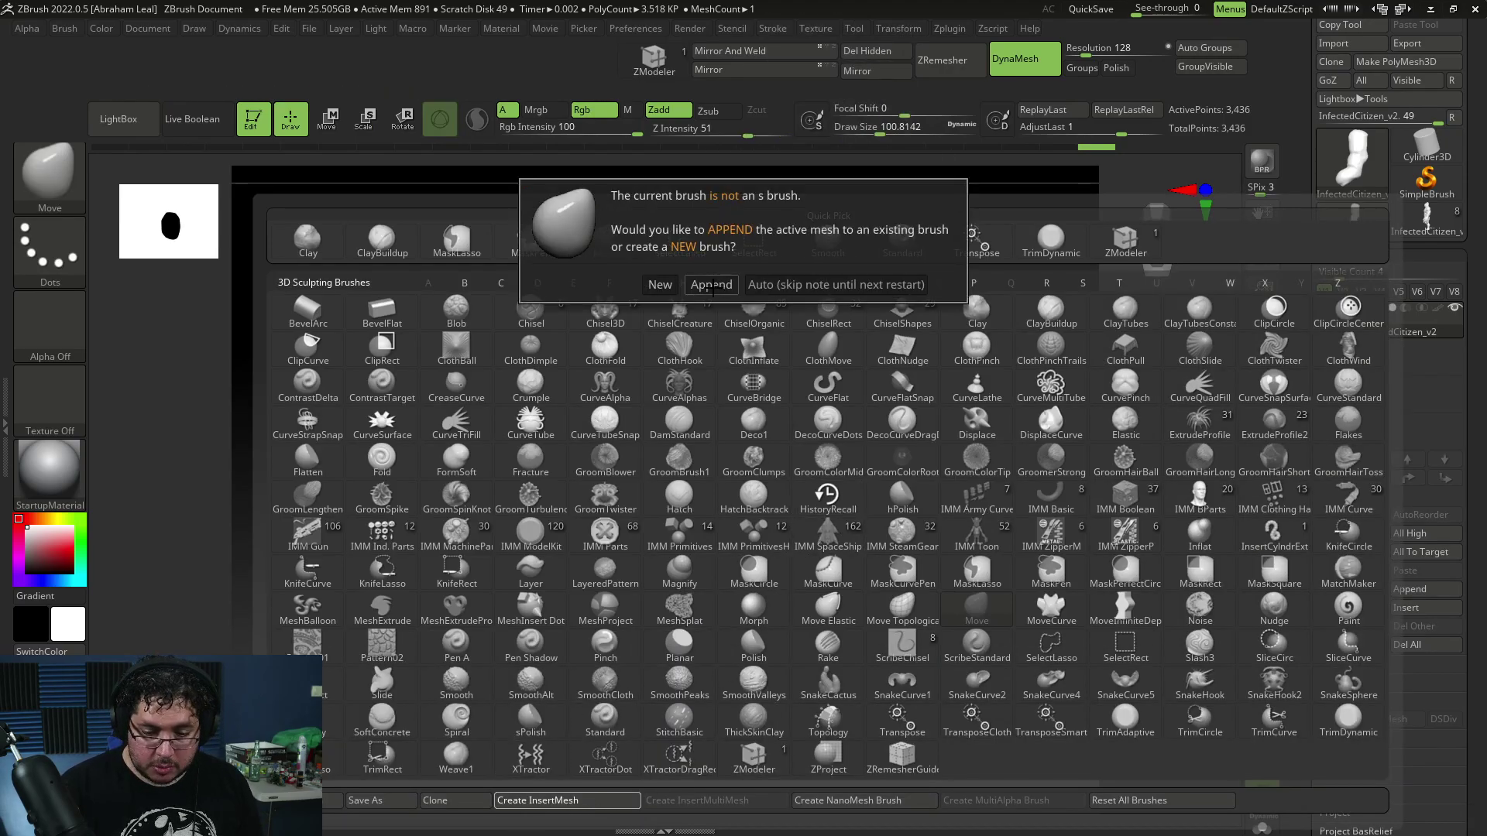
click(660, 285)
Set the draw size to about 56 and test the InsertMesh brush by placing many finger copies over the finger mesh
drag(883, 559, 777, 634)
key(space)
click(851, 531)
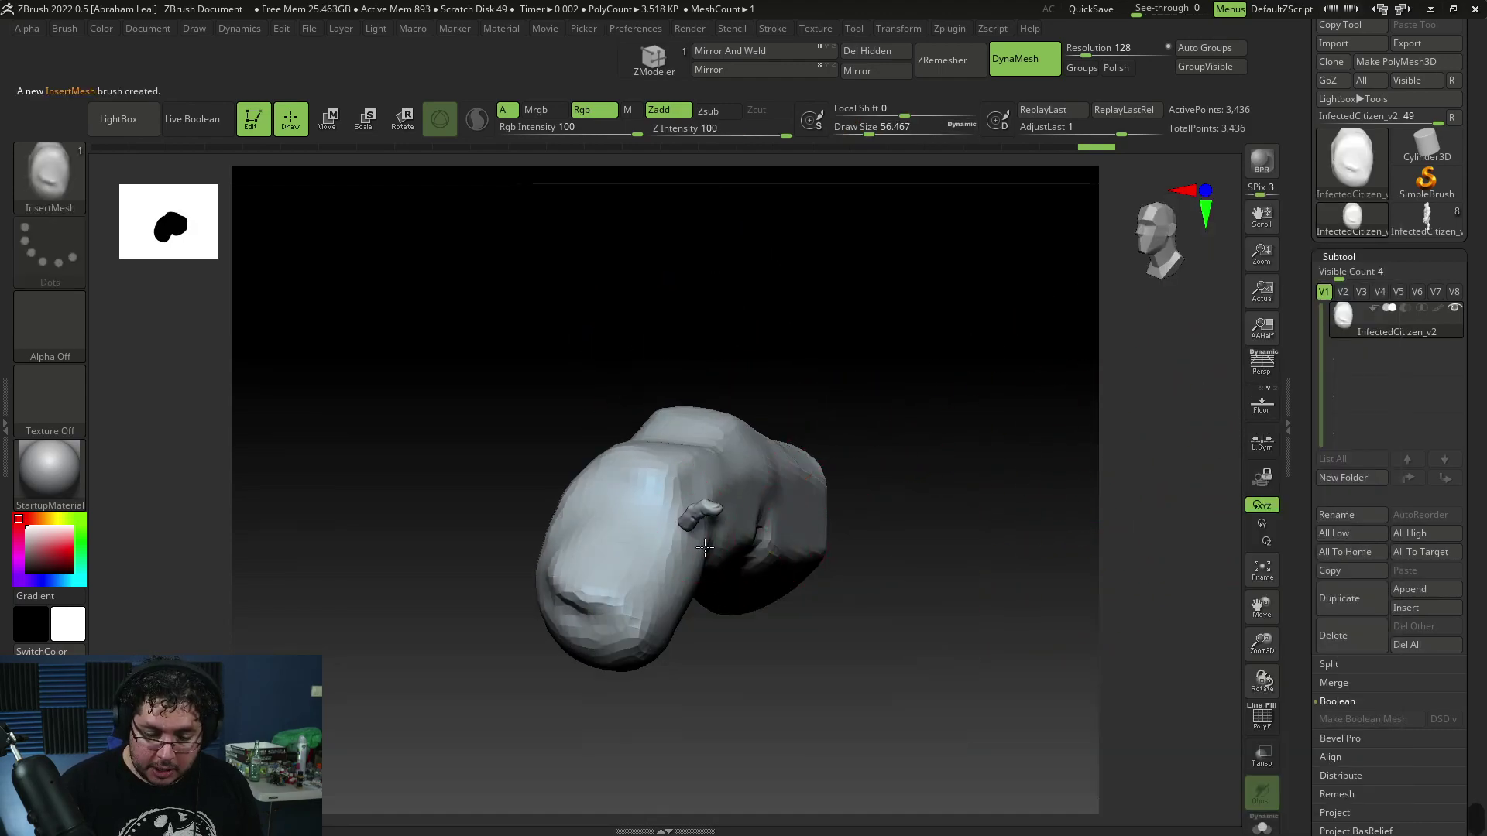
drag(714, 587, 717, 598)
drag(594, 609, 594, 643)
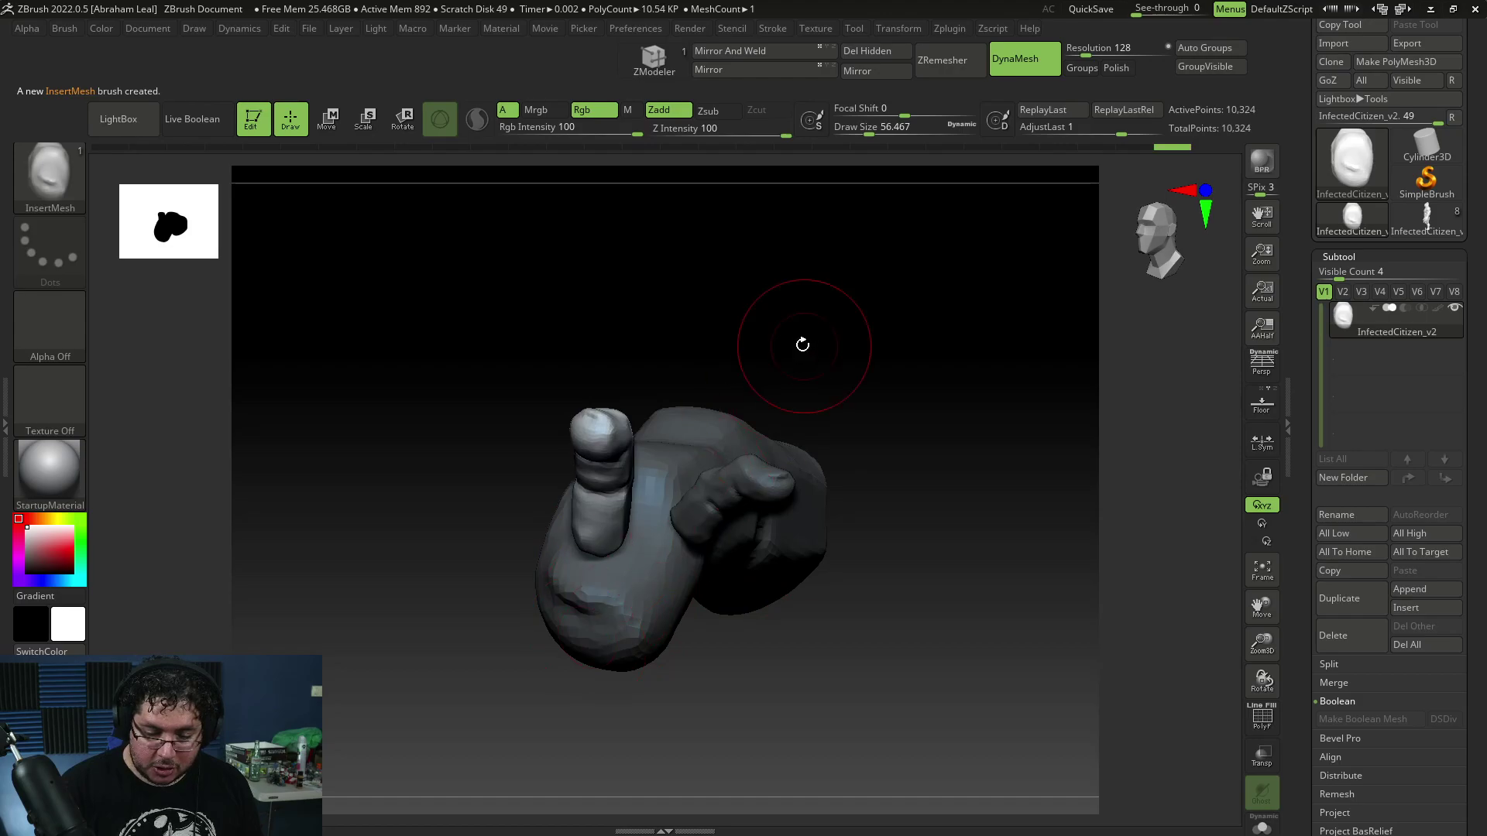
drag(803, 341, 929, 403)
drag(570, 520, 544, 608)
drag(518, 418, 517, 467)
drag(439, 335, 435, 381)
drag(498, 524, 499, 571)
drag(653, 359, 698, 329)
drag(591, 379, 596, 422)
drag(717, 370, 706, 331)
drag(662, 236, 666, 283)
drag(657, 399, 663, 443)
drag(790, 491, 728, 480)
drag(714, 549, 720, 592)
drag(846, 621, 845, 581)
drag(711, 311, 728, 352)
drag(727, 644, 759, 611)
drag(738, 541, 731, 585)
drag(794, 474, 801, 515)
drag(852, 592, 1125, 462)
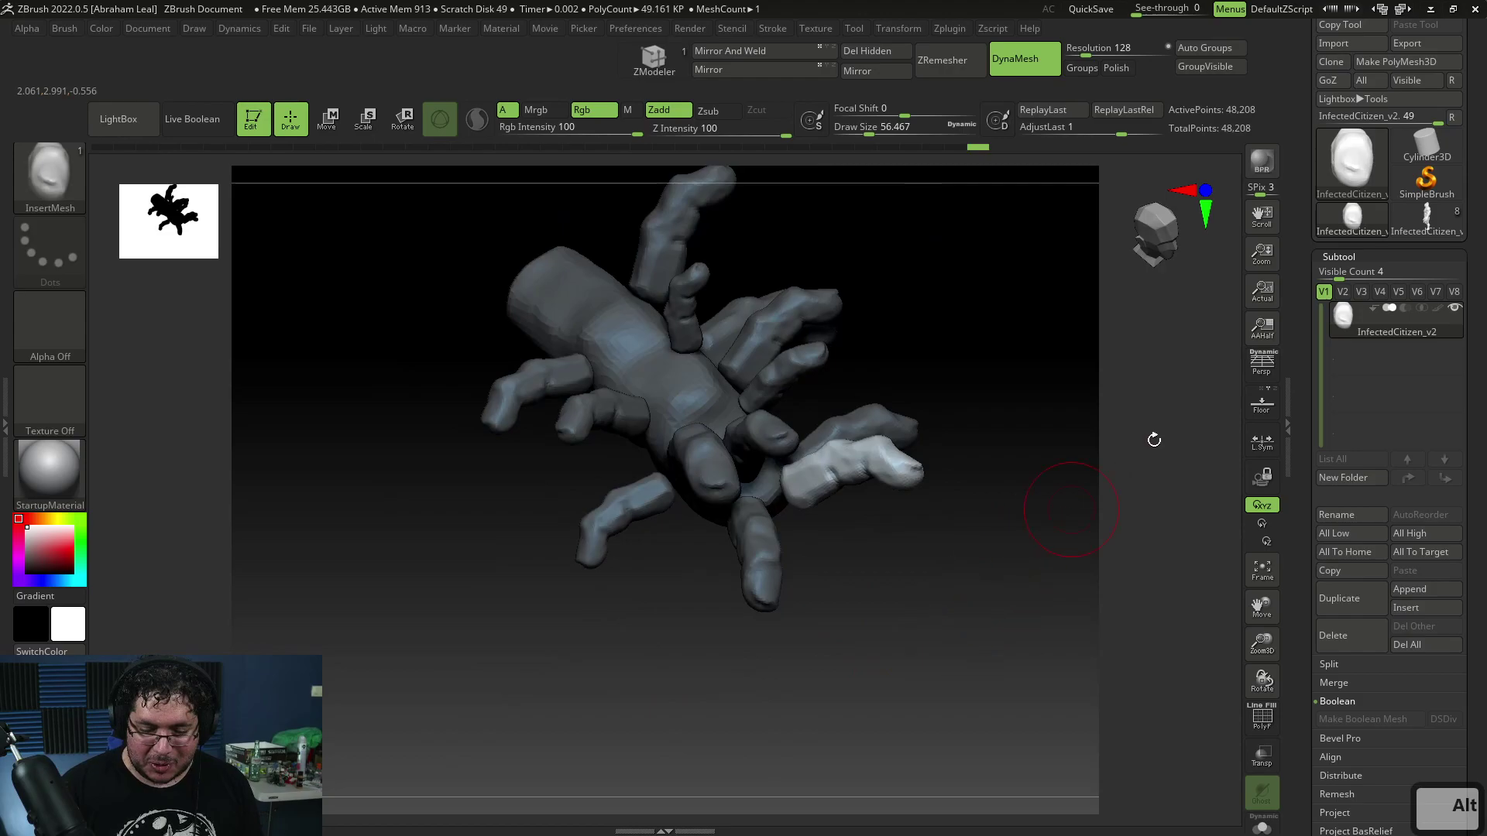
Switch back to the full character tool InfectedCitizen_v2_1 and isolate the hands with a lasso selection
click(1425, 221)
drag(986, 542, 903, 723)
mouse_move(495, 612)
mouse_down()
mouse_move(687, 742)
mouse_move(972, 501)
mouse_move(797, 631)
mouse_move(800, 601)
mouse_move(784, 604)
mouse_up()
key(ctrl)
key(f)
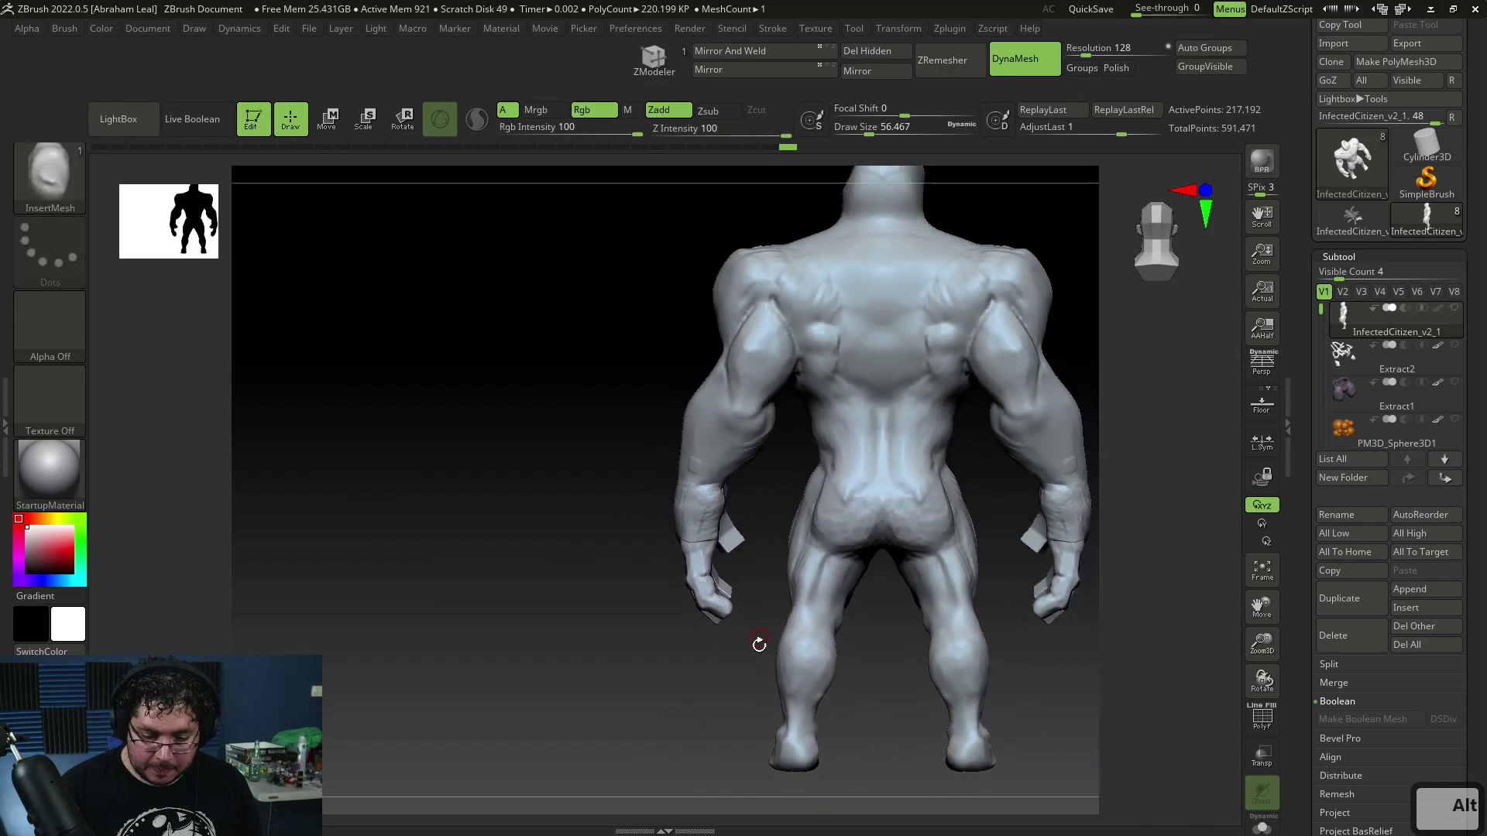
alt+drag(709, 673, 672, 694)
key(ctrl+shift)
mouse_move(701, 575)
ctrl+shift+mouse_down()
mouse_move(813, 649)
mouse_move(940, 581)
mouse_move(846, 653)
mouse_move(768, 674)
mouse_move(788, 707)
mouse_move(790, 693)
mouse_move(710, 707)
ctrl+shift+mouse_up()
mouse_move(624, 498)
ctrl+mouse_down()
mouse_move(567, 687)
mouse_move(566, 558)
ctrl+mouse_up()
key(ctrl+z)
Hide the two blocky fingers between the thumb and the outer finger with a lasso selection
mouse_move(677, 510)
ctrl+alt+shift+mouse_down()
mouse_move(717, 578)
mouse_move(733, 695)
mouse_move(661, 650)
ctrl+alt+shift+mouse_up()
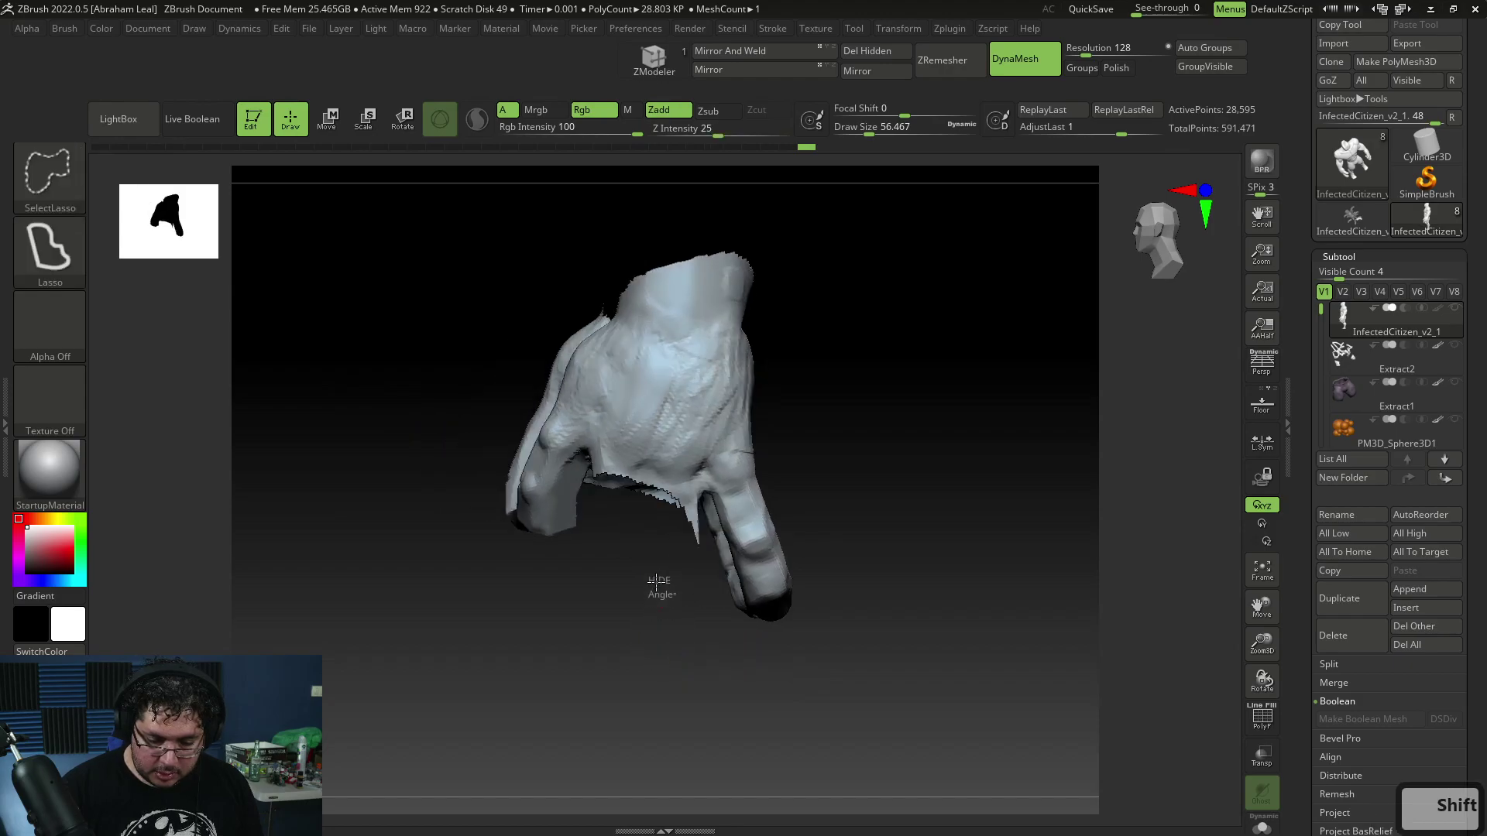
ctrl+shift+click(657, 581)
drag(933, 461, 883, 471)
key(ctrl+z)
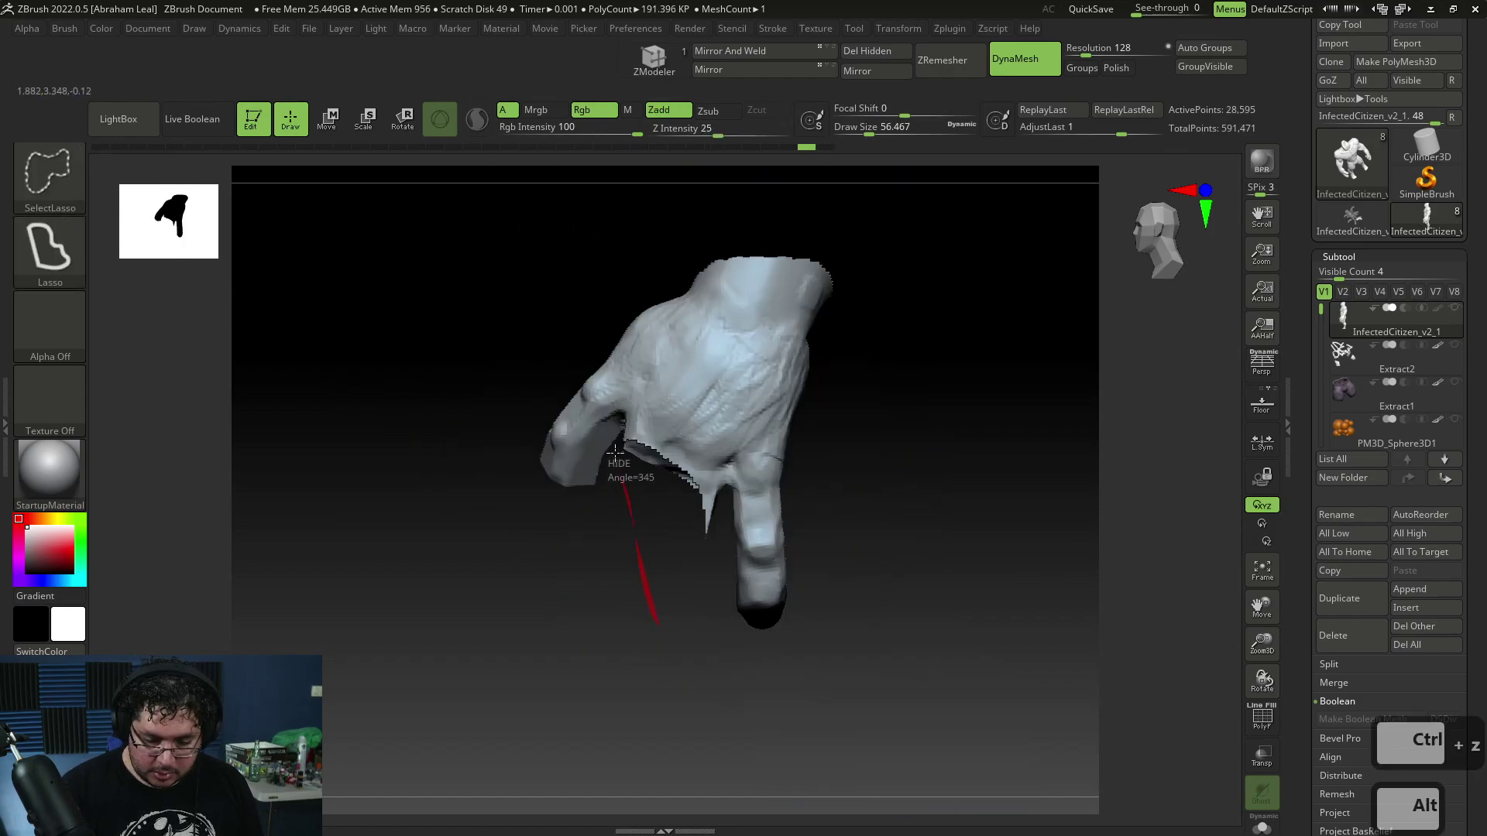
ctrl+alt+shift+drag(696, 462, 708, 554)
Bring the body back into view without the two middle fingers and delete the hidden finger geometry
mouse_move(917, 599)
ctrl+shift+mouse_down()
mouse_move(947, 545)
mouse_move(956, 601)
mouse_move(953, 491)
mouse_move(926, 551)
mouse_move(919, 468)
ctrl+shift+mouse_up()
mouse_move(927, 364)
ctrl+alt+shift+mouse_down()
mouse_move(558, 315)
mouse_move(503, 542)
mouse_move(601, 726)
mouse_move(734, 778)
mouse_move(764, 592)
mouse_move(931, 504)
ctrl+alt+shift+mouse_up()
drag(949, 620, 891, 633)
mouse_move(960, 623)
ctrl+shift+mouse_down()
mouse_move(975, 647)
mouse_move(951, 658)
mouse_move(1003, 597)
mouse_move(892, 673)
ctrl+shift+mouse_up()
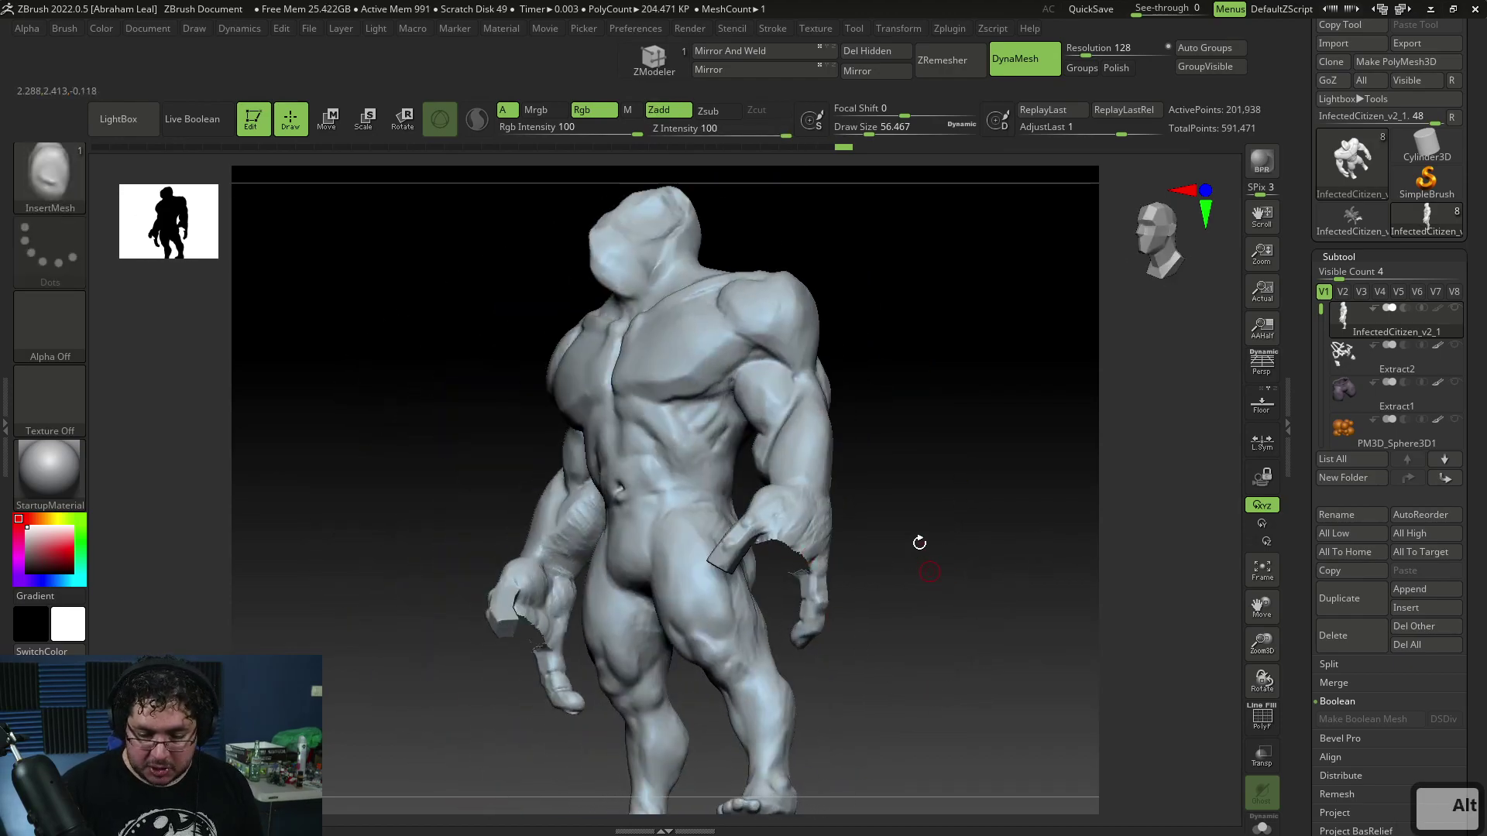
click(878, 52)
Insert a finger copy on the palm's cut edge beside the outer finger and scale it to match the hand
drag(989, 663, 968, 584)
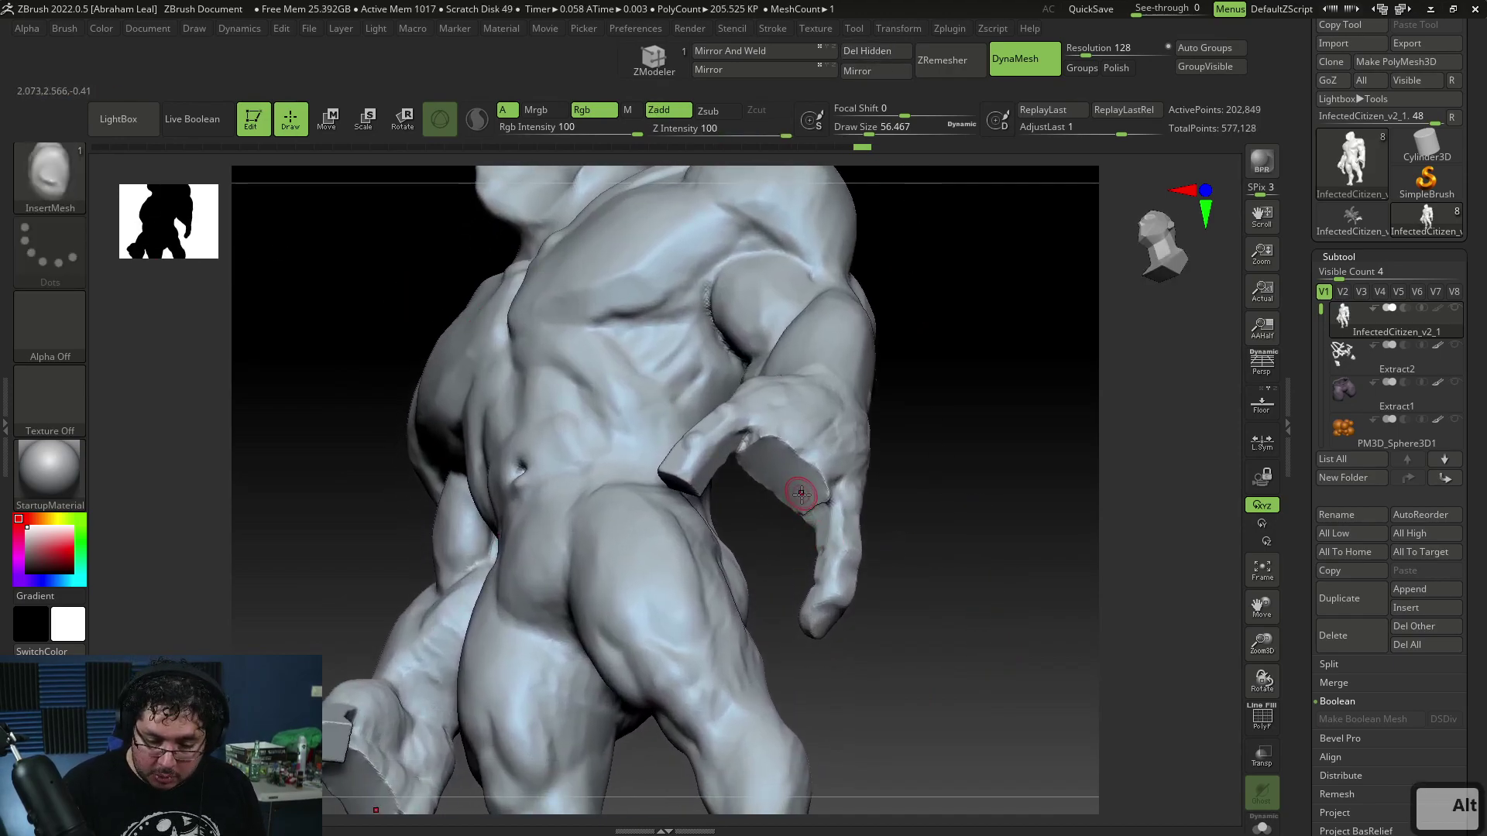
drag(773, 579, 773, 580)
drag(1027, 534, 977, 577)
key(e)
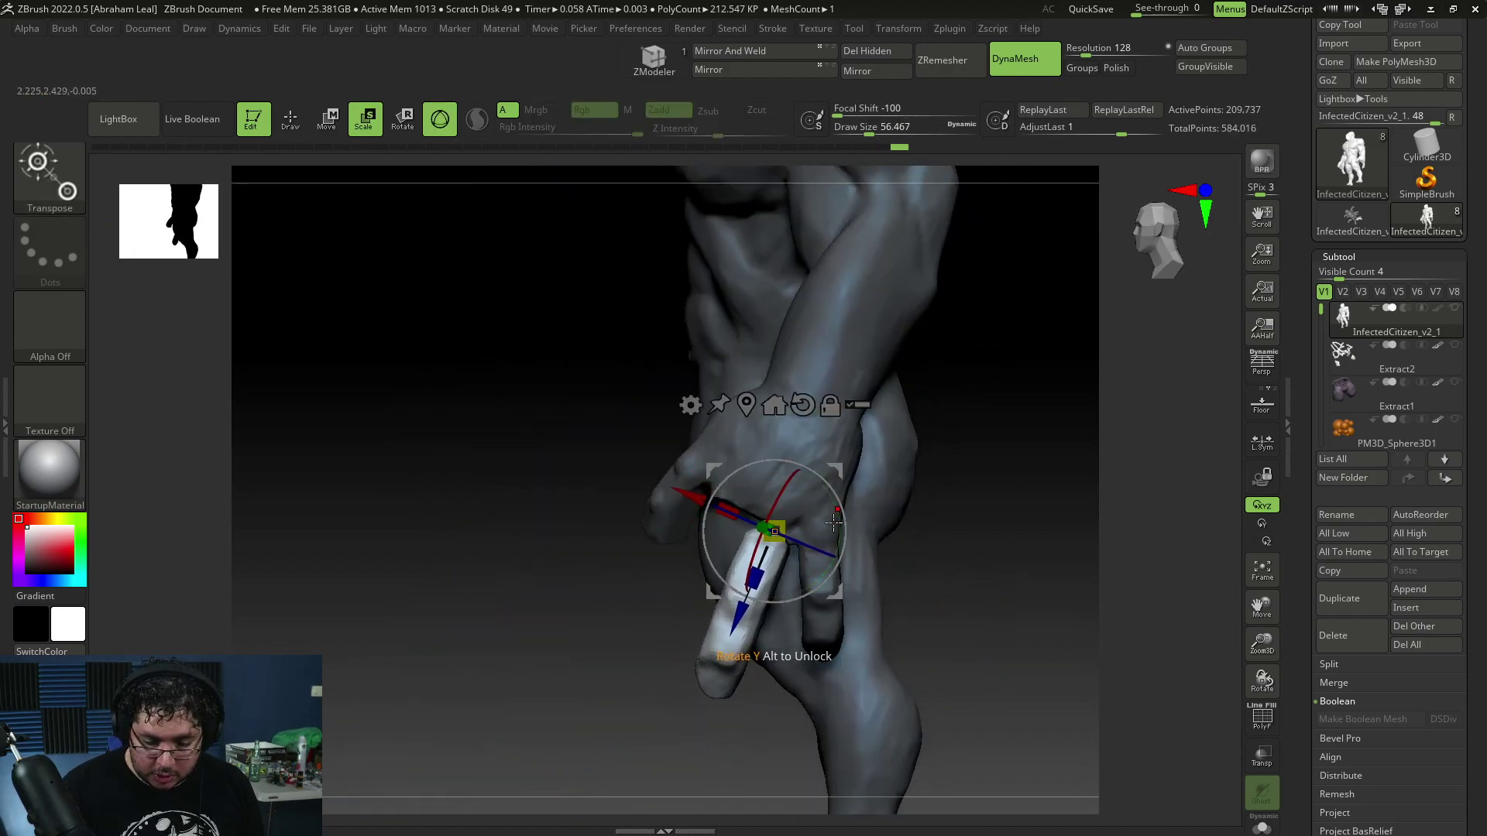
drag(739, 608, 1002, 582)
alt+drag(1002, 583, 1024, 525)
drag(866, 450, 755, 468)
shift+drag(875, 492, 1026, 507)
drag(717, 480, 703, 474)
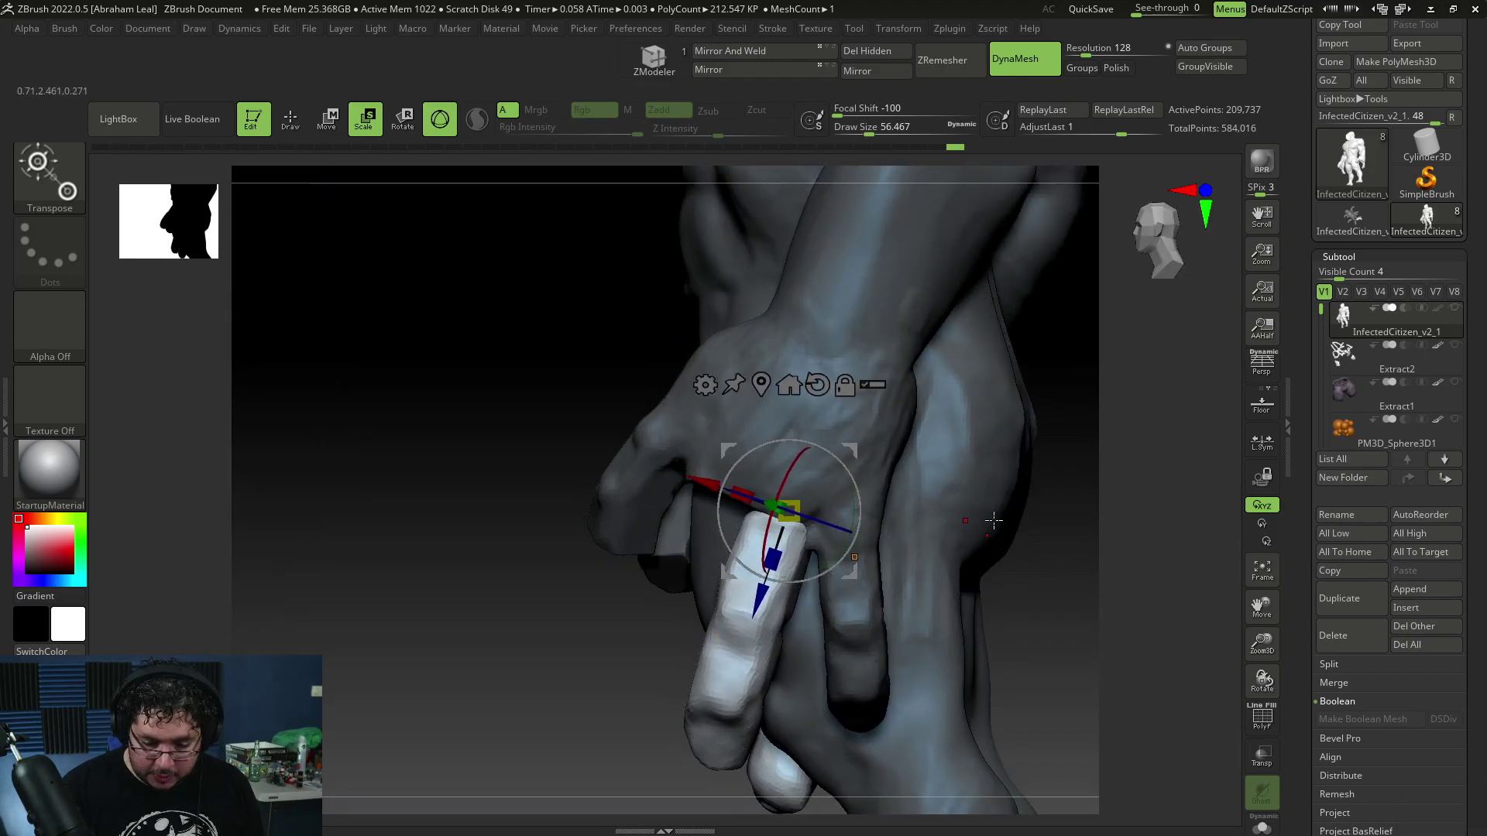
Move, rotate and resize the first finger copy so its base lines up with the knuckle next to the outer finger
key(q)
drag(1012, 522, 1081, 564)
key(r)
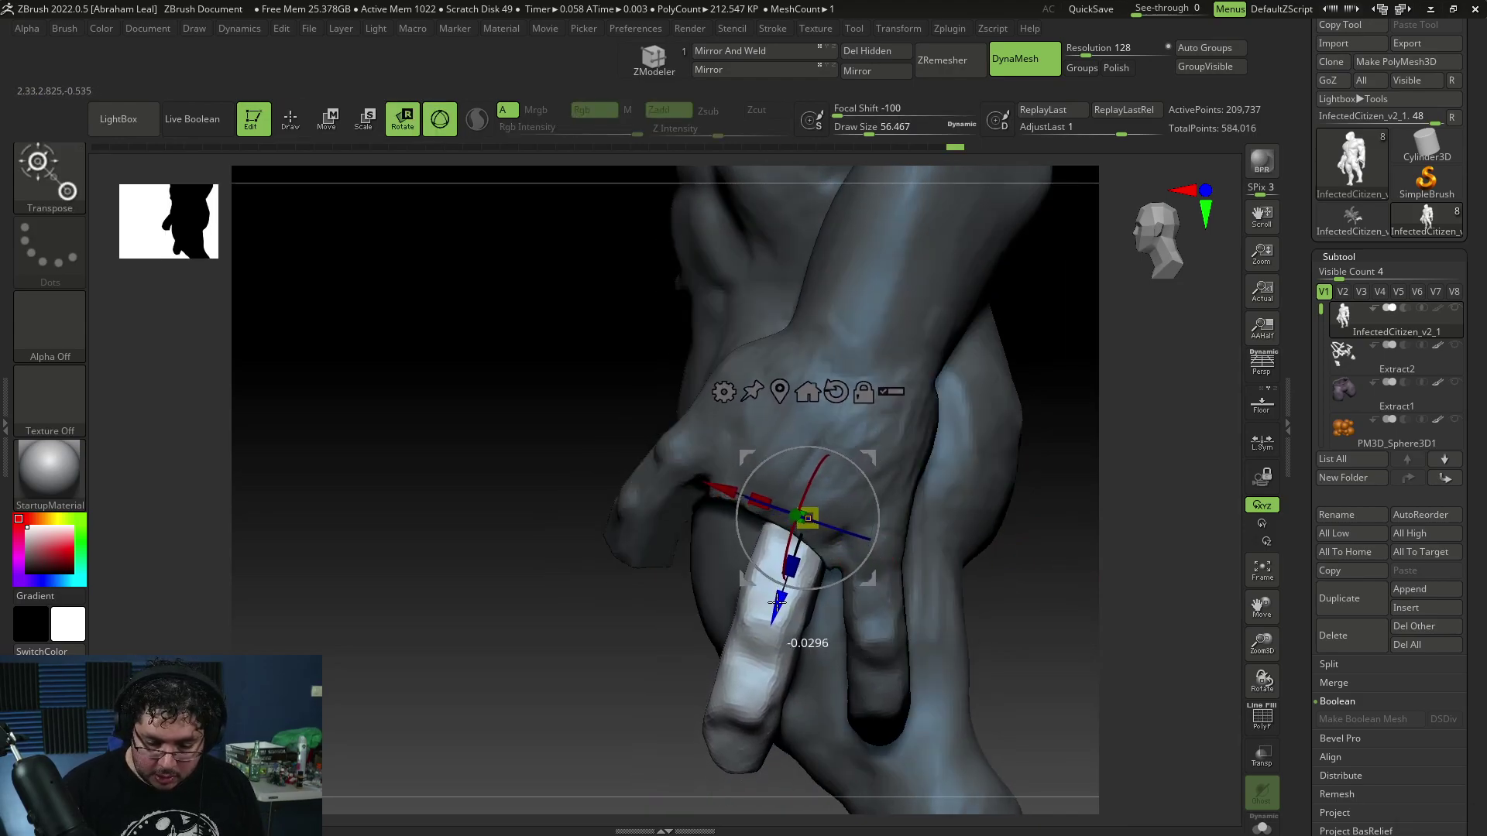
key(q)
drag(1045, 607, 1091, 592)
mouse_move(1047, 555)
mouse_down()
mouse_move(901, 531)
mouse_move(986, 558)
mouse_move(966, 597)
mouse_move(1077, 496)
mouse_move(891, 542)
mouse_up()
key(r)
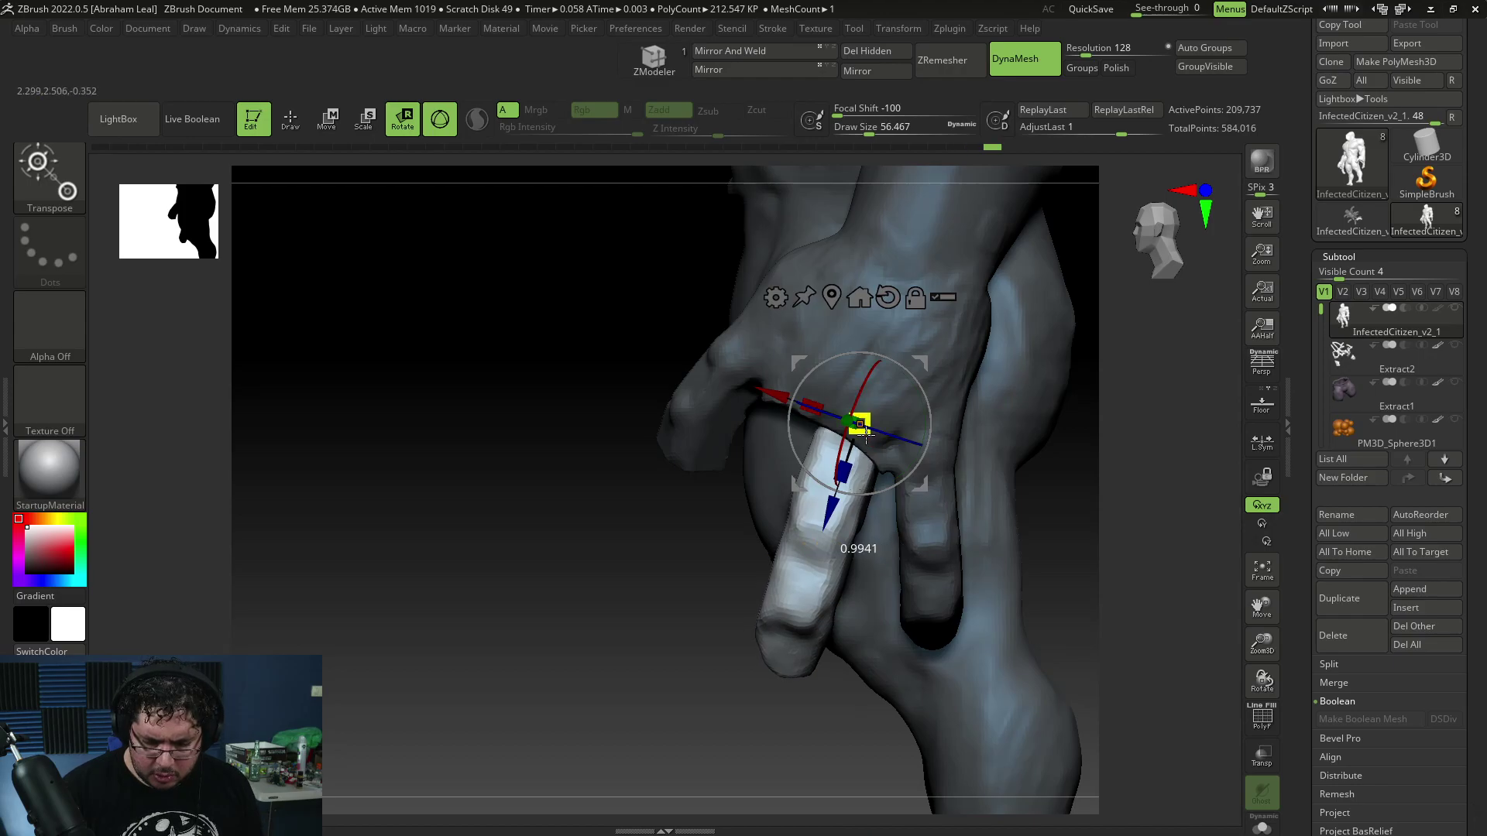
drag(859, 442, 801, 542)
mouse_move(859, 424)
mouse_down()
mouse_move(1048, 434)
mouse_move(862, 427)
mouse_up()
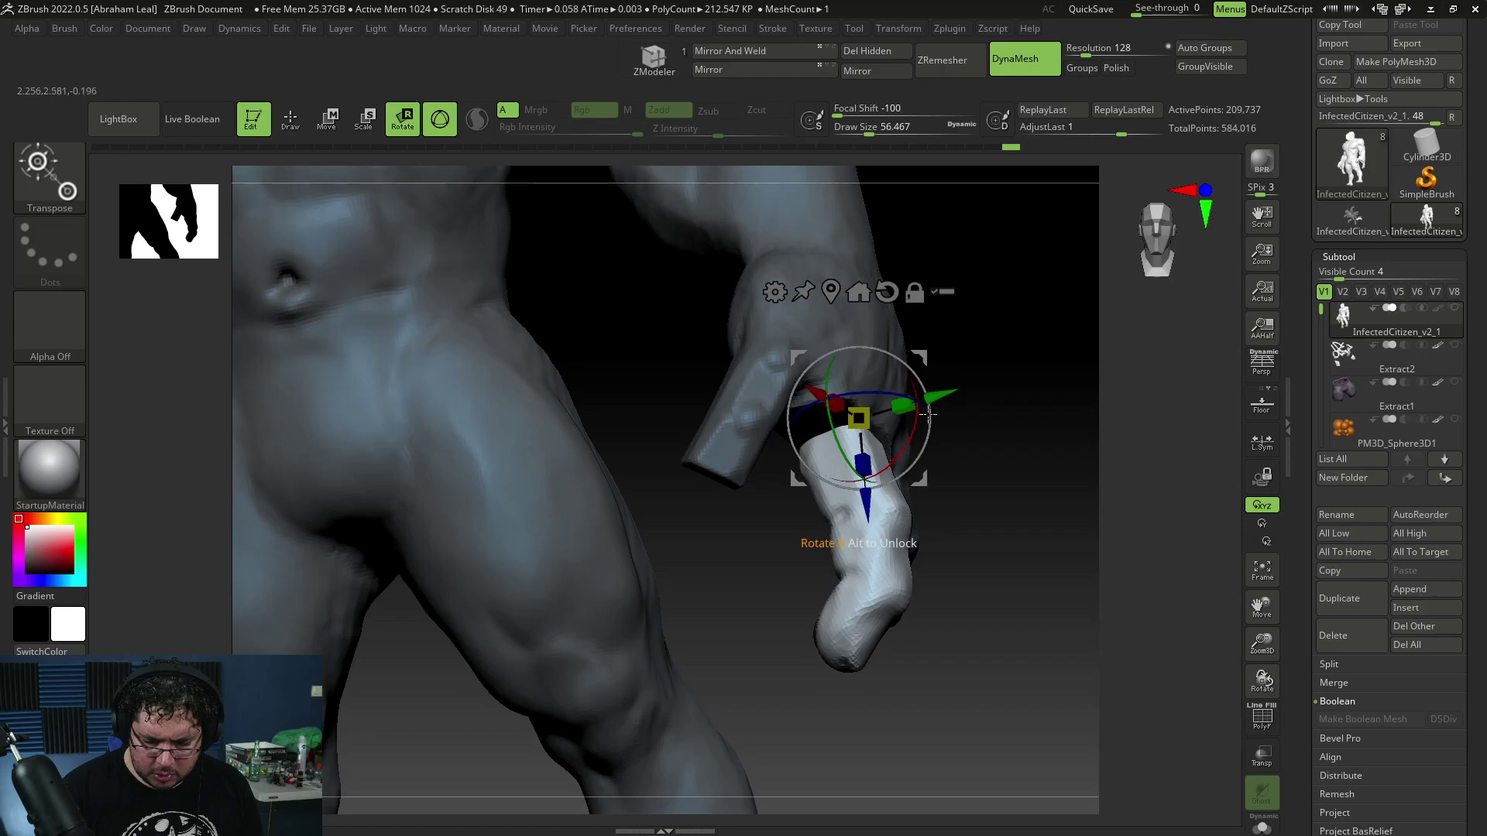
drag(938, 398, 950, 393)
shift+drag(1013, 460, 915, 569)
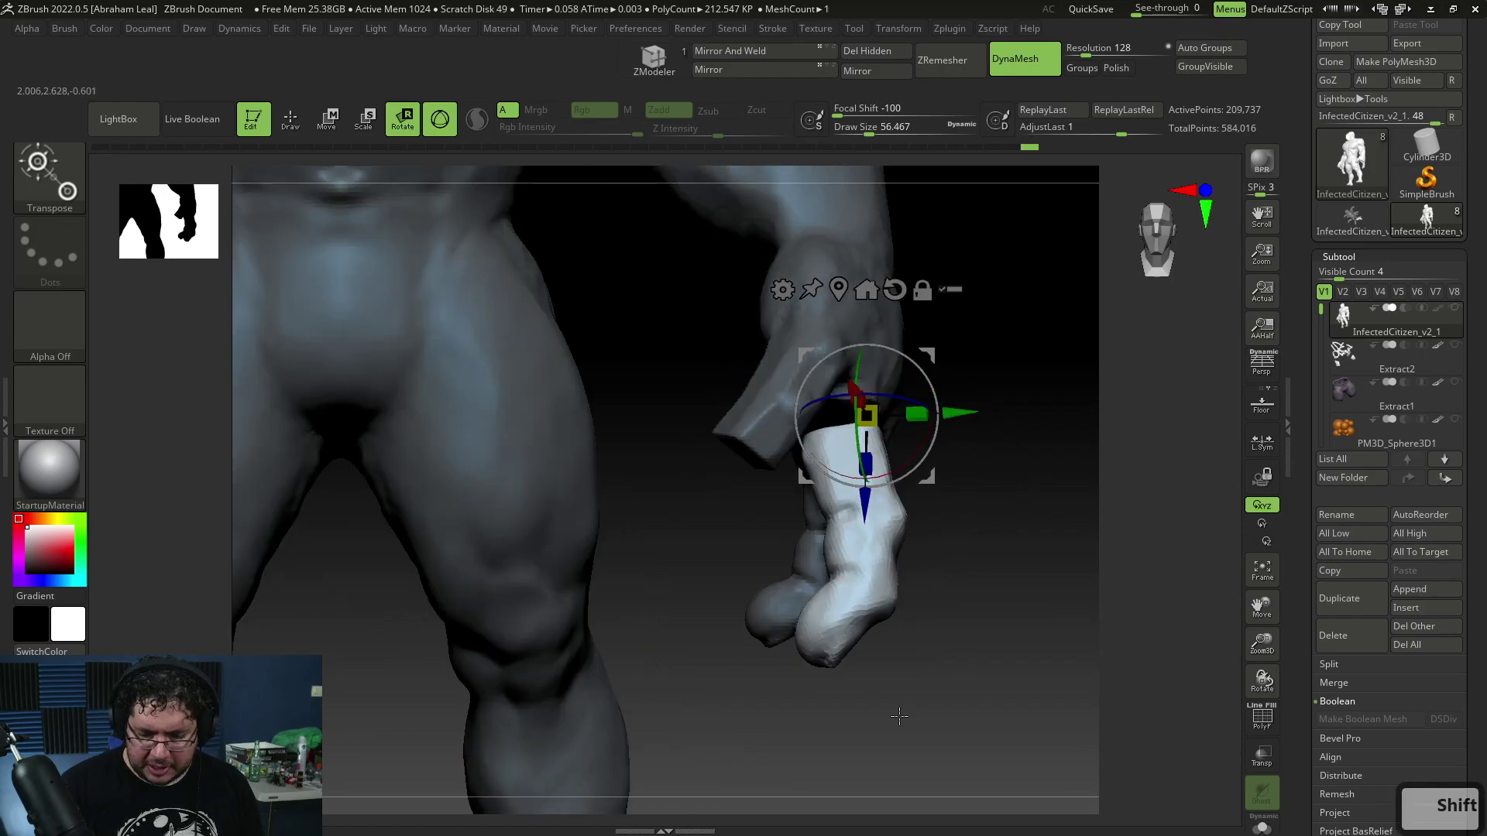
drag(976, 461, 860, 457)
drag(993, 429, 1072, 452)
key(q)
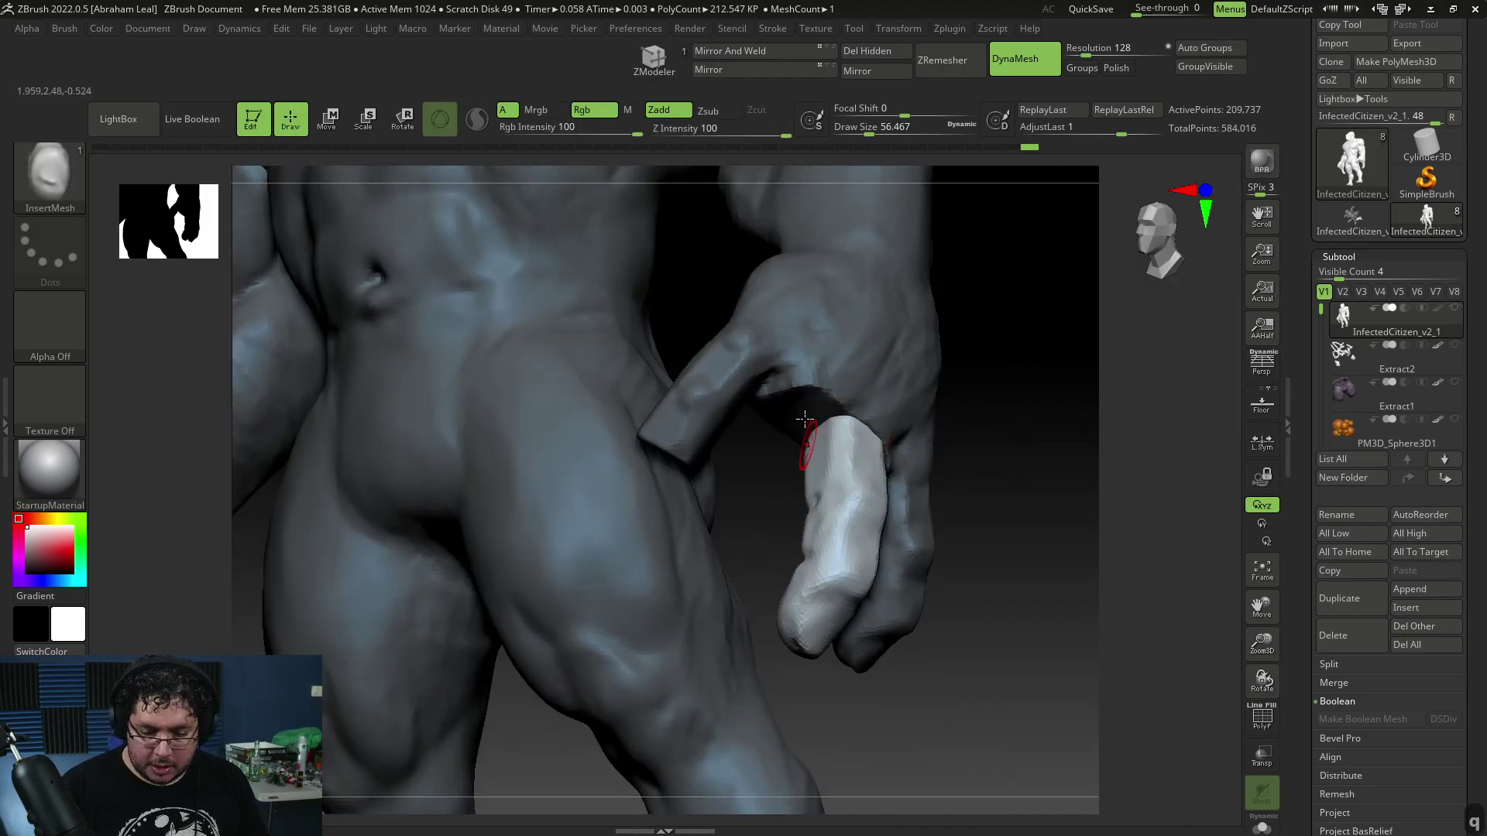
Insert a second finger copy on the thumb side of the palm's cut edge, then scale and rotate it into place
drag(741, 493, 740, 495)
mouse_move(1038, 463)
shift+mouse_down()
mouse_move(991, 461)
mouse_move(1064, 472)
shift+mouse_up()
key(r)
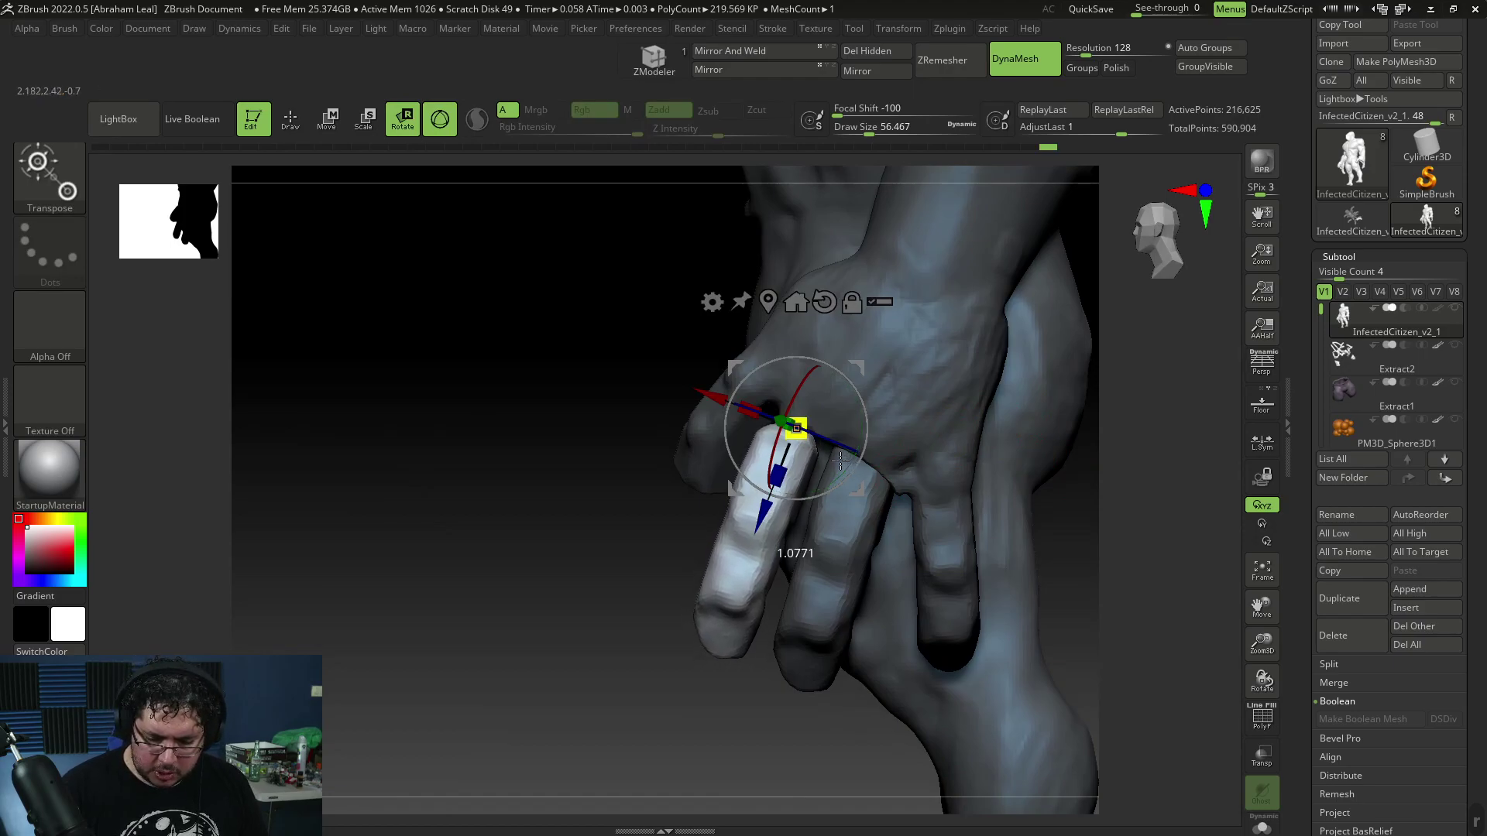
drag(831, 454, 833, 455)
mouse_move(1023, 502)
mouse_down()
mouse_move(1115, 507)
mouse_move(995, 513)
mouse_up()
alt+drag(1085, 498, 1068, 525)
drag(1069, 525, 1138, 496)
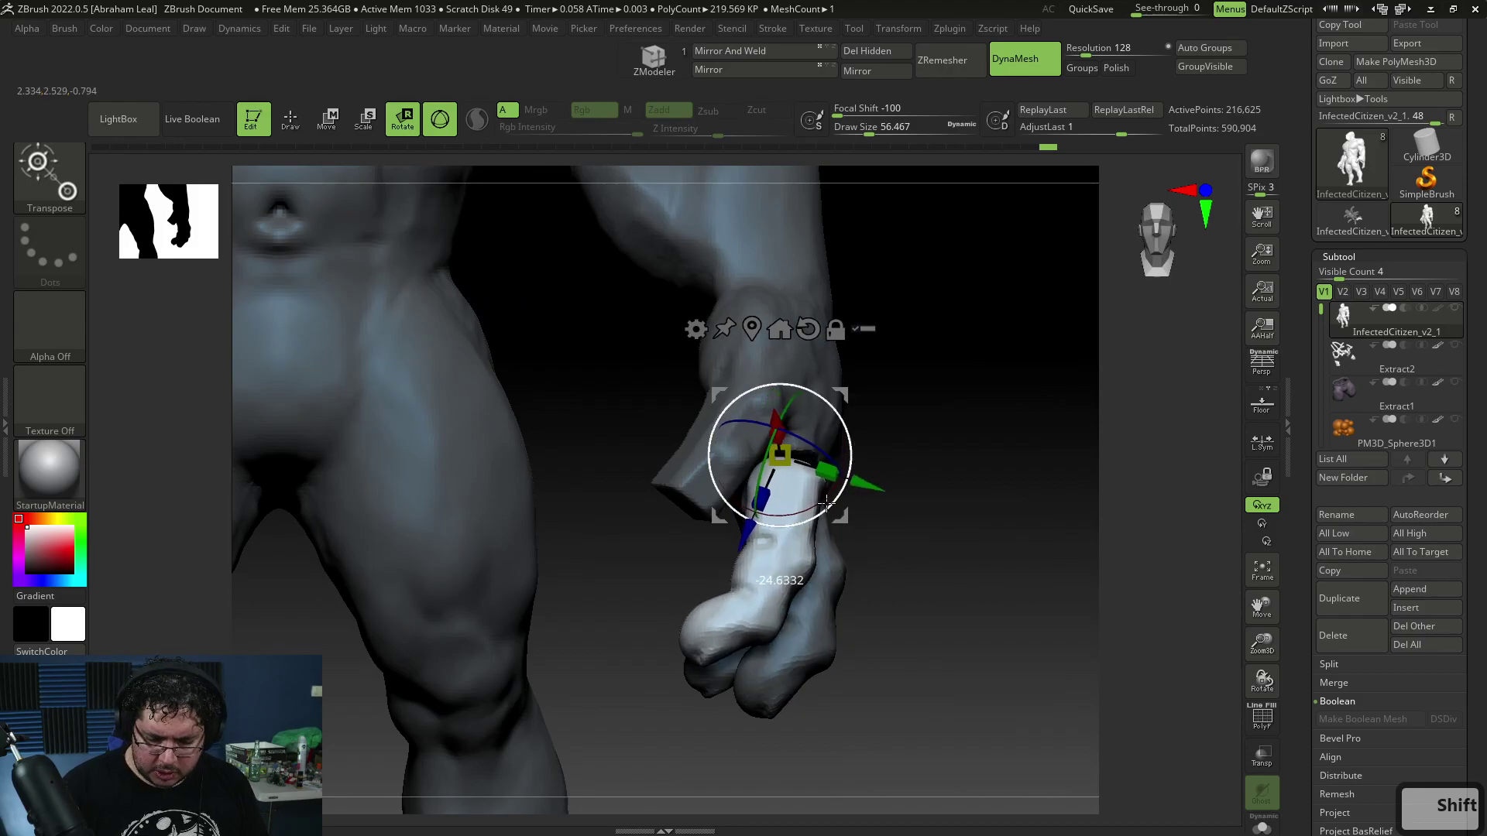
drag(943, 455, 818, 424)
drag(1014, 503, 720, 542)
mouse_move(923, 643)
alt+mouse_down()
mouse_move(922, 593)
mouse_move(1138, 565)
mouse_move(1049, 591)
mouse_move(972, 566)
alt+mouse_up()
Fine-tune the second finger copy's position and size beside the first copy
key(q)
key(w)
drag(878, 469, 860, 465)
key(q)
key(e)
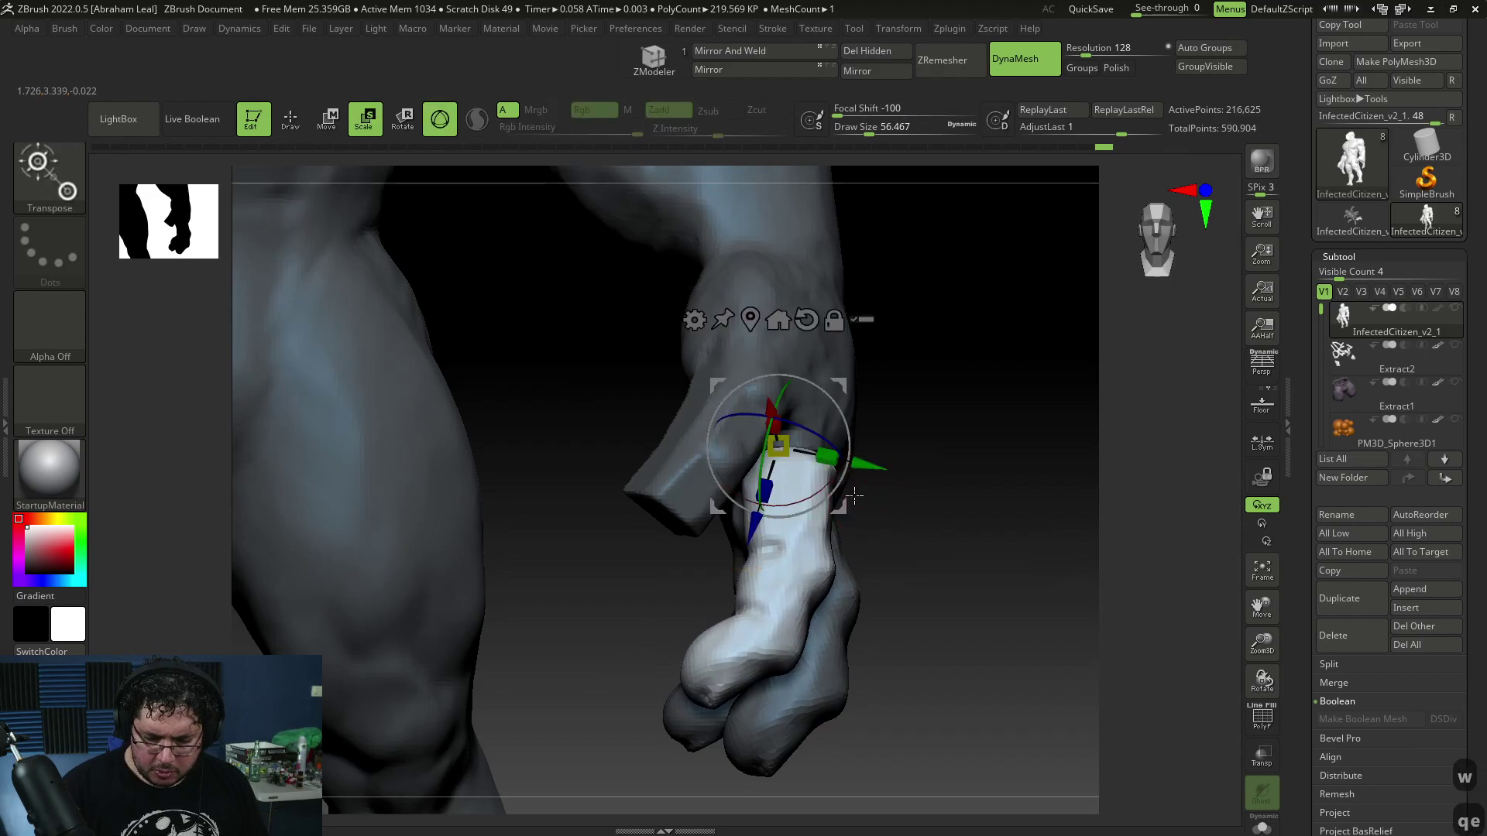
key(q)
key(w)
key(q)
Fuse the two new fingers into the hand with DynaMesh and try a ClayBuildup stroke between their bases
mouse_move(967, 508)
mouse_down()
mouse_move(1019, 564)
mouse_move(1023, 547)
mouse_move(1022, 581)
mouse_move(830, 408)
mouse_up()
key(b)
key(c)
key(b)
key(ctrl+z)
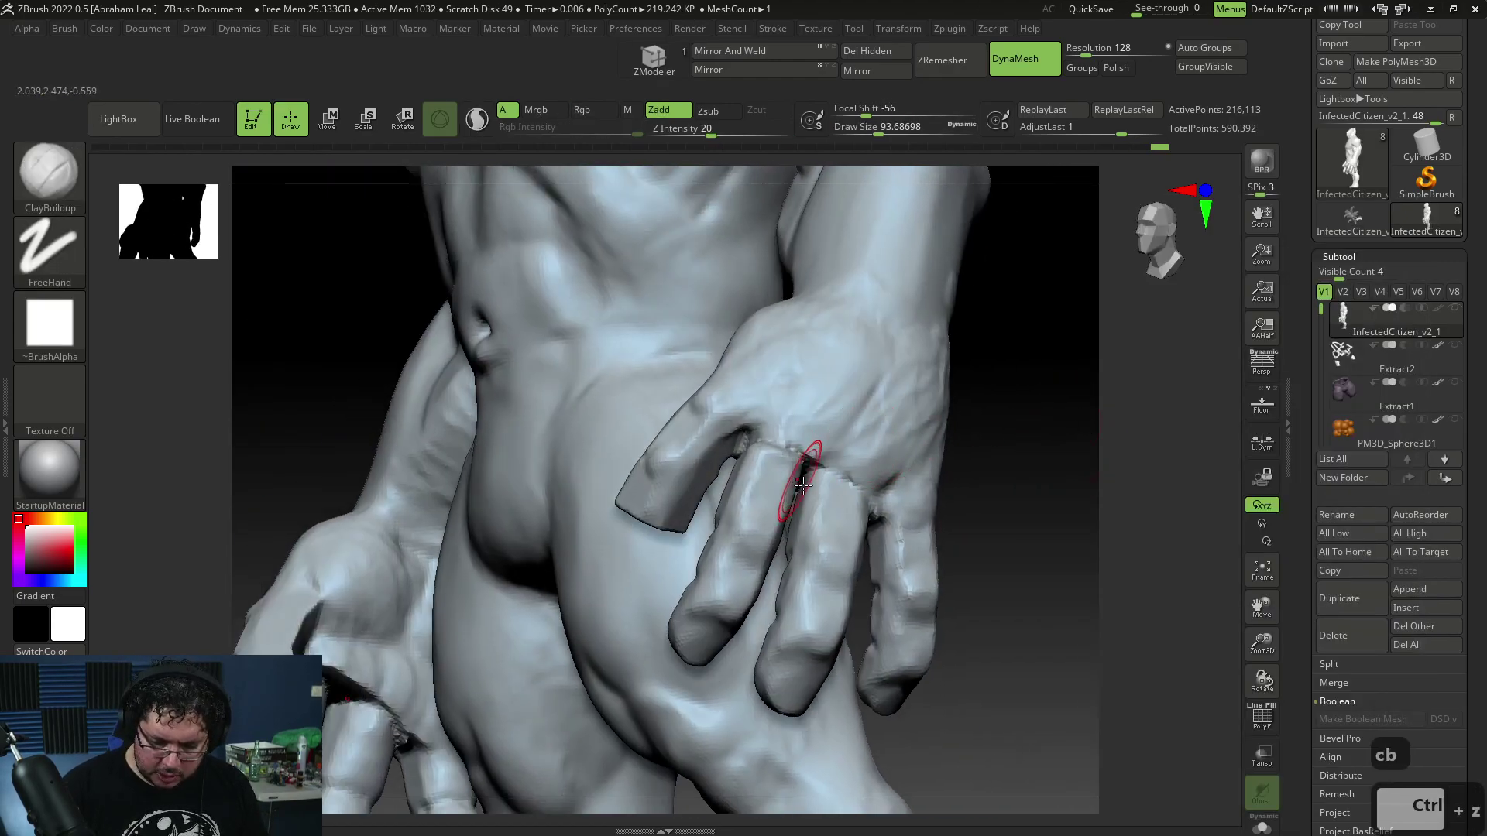
Swell the gaps at the new fingers' bases with the Inflat brush, re-run DynaMesh and smooth the seam
key(b)
key(i)
key(n)
right_click(804, 486)
drag(804, 486, 813, 467)
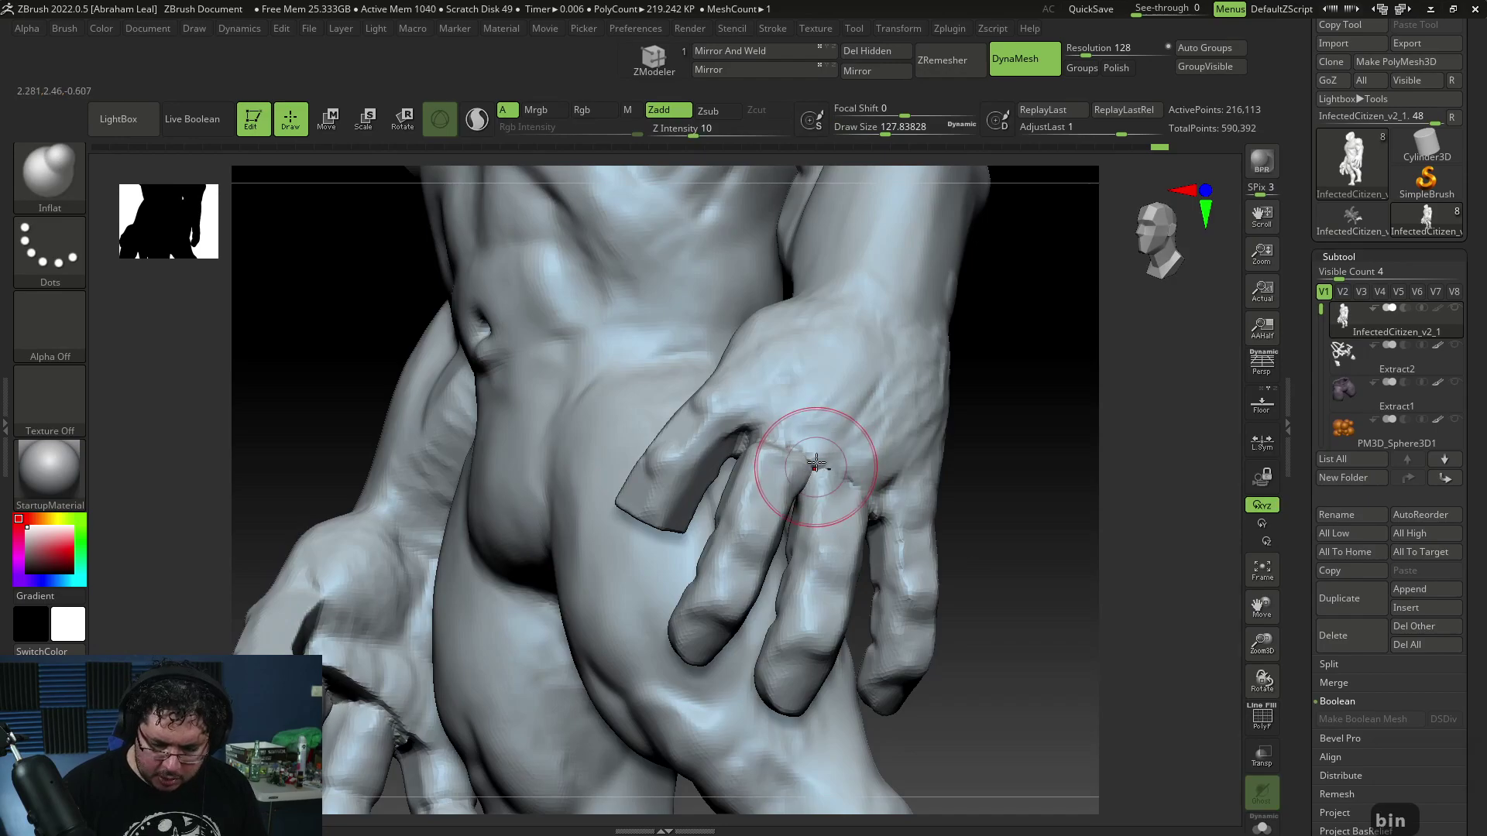
drag(1024, 488, 870, 505)
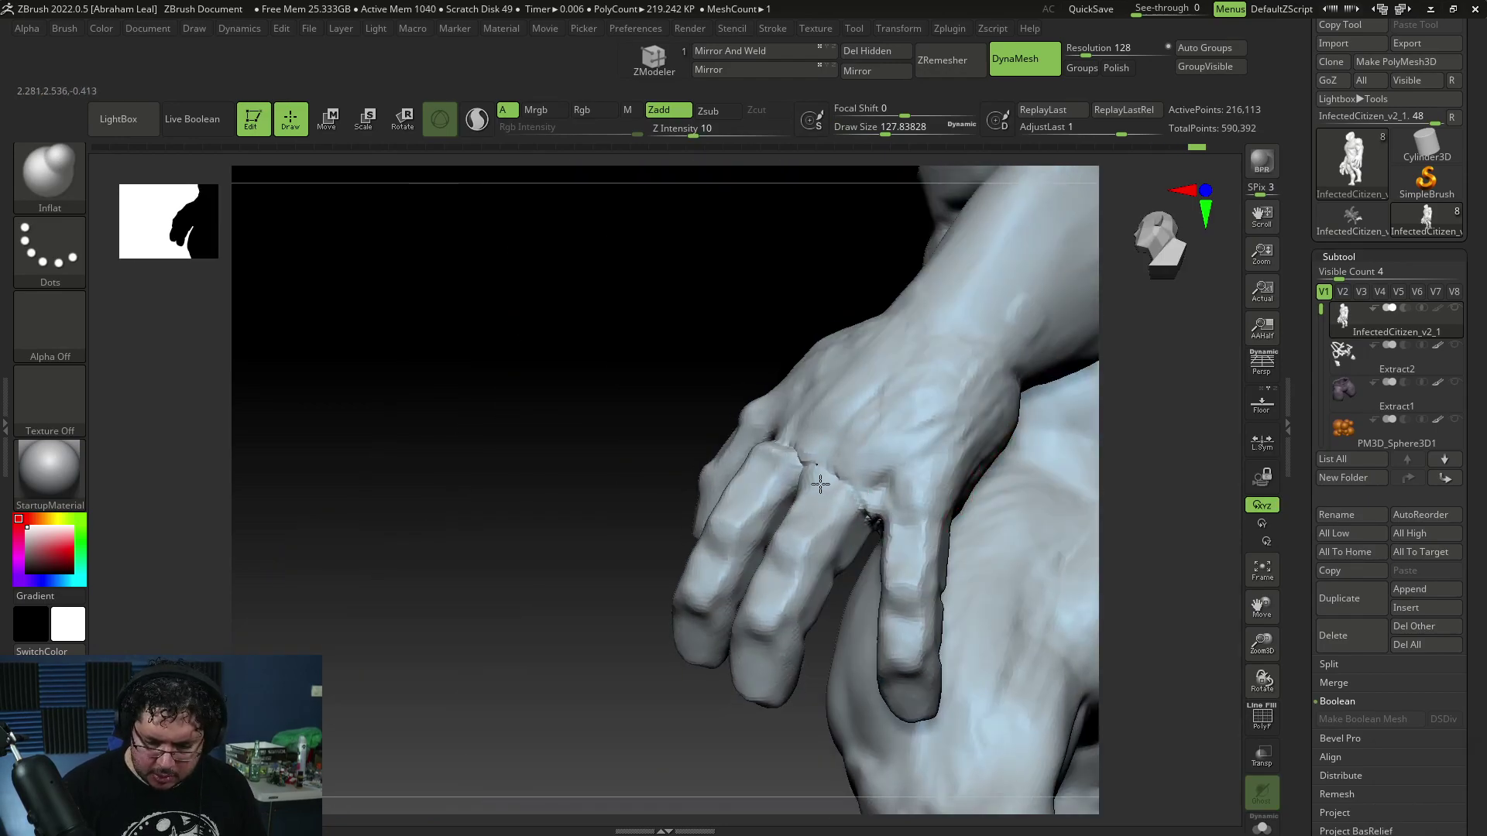
mouse_move(717, 307)
ctrl+mouse_down()
mouse_move(698, 290)
mouse_move(841, 302)
ctrl+mouse_up()
mouse_move(807, 474)
shift+mouse_down()
mouse_move(768, 468)
mouse_move(764, 434)
mouse_move(797, 430)
shift+mouse_up()
Build up the knuckles and the web between the fingers with the ClayBuildup brush at draw size about 80
key(b)
key(c)
key(b)
key(h)
key(space)
key(space)
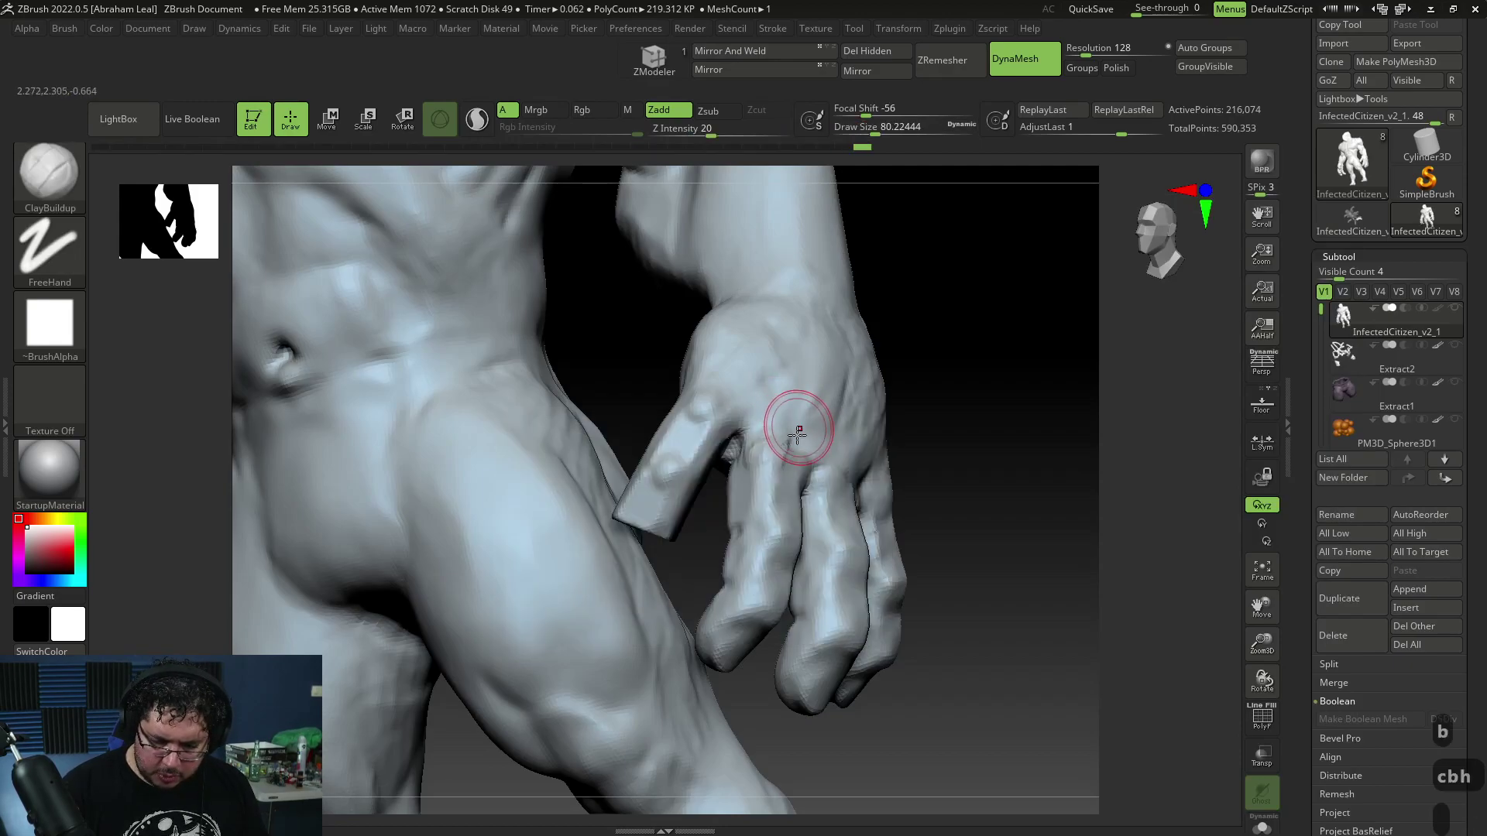
mouse_move(1014, 430)
mouse_down()
mouse_move(848, 474)
mouse_move(889, 500)
mouse_up()
drag(1057, 458, 933, 469)
drag(881, 498, 881, 481)
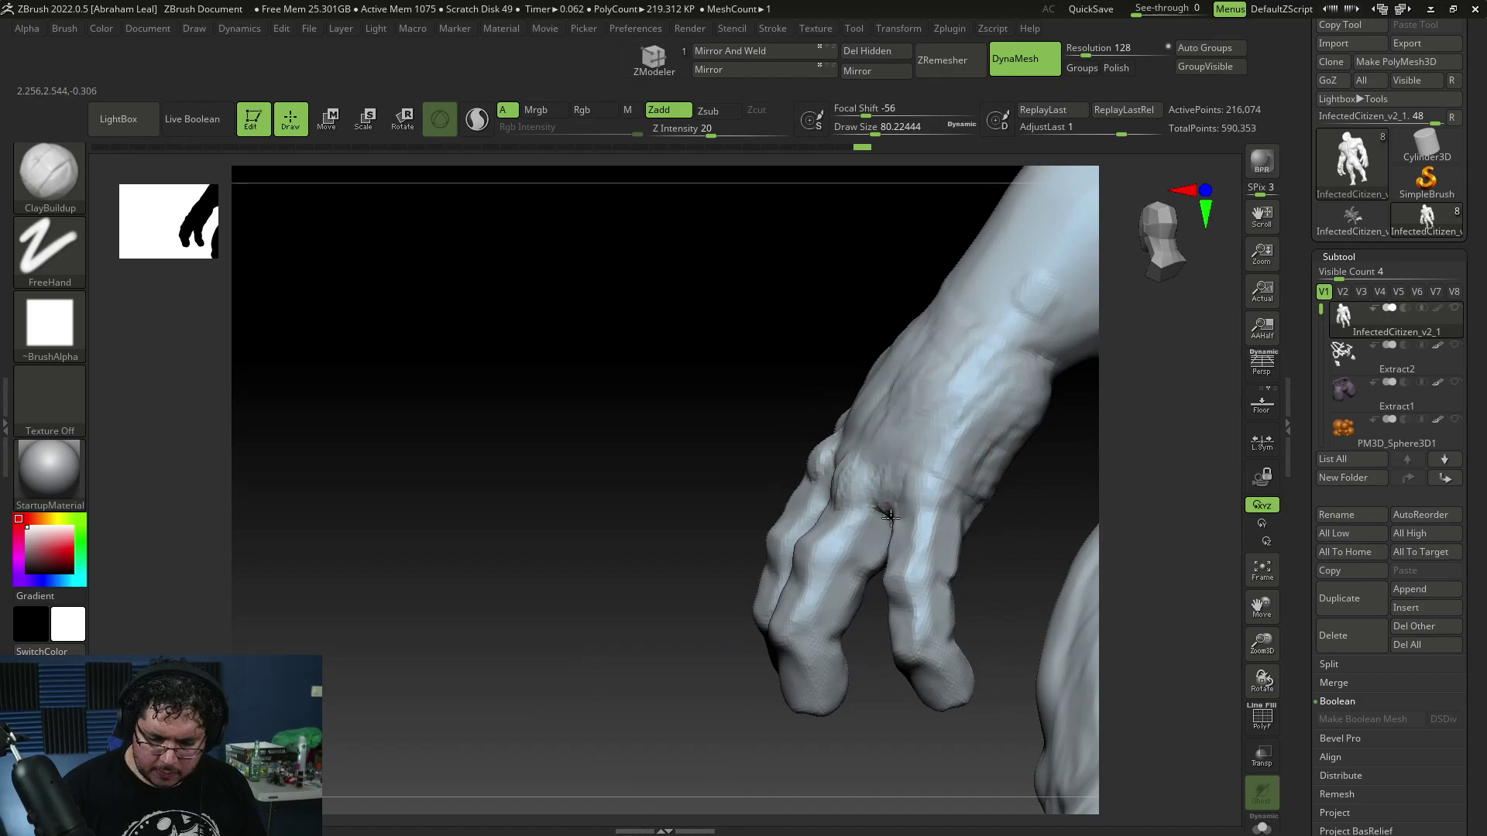
alt+drag(694, 411, 890, 685)
alt+drag(754, 650, 765, 701)
drag(765, 701, 875, 658)
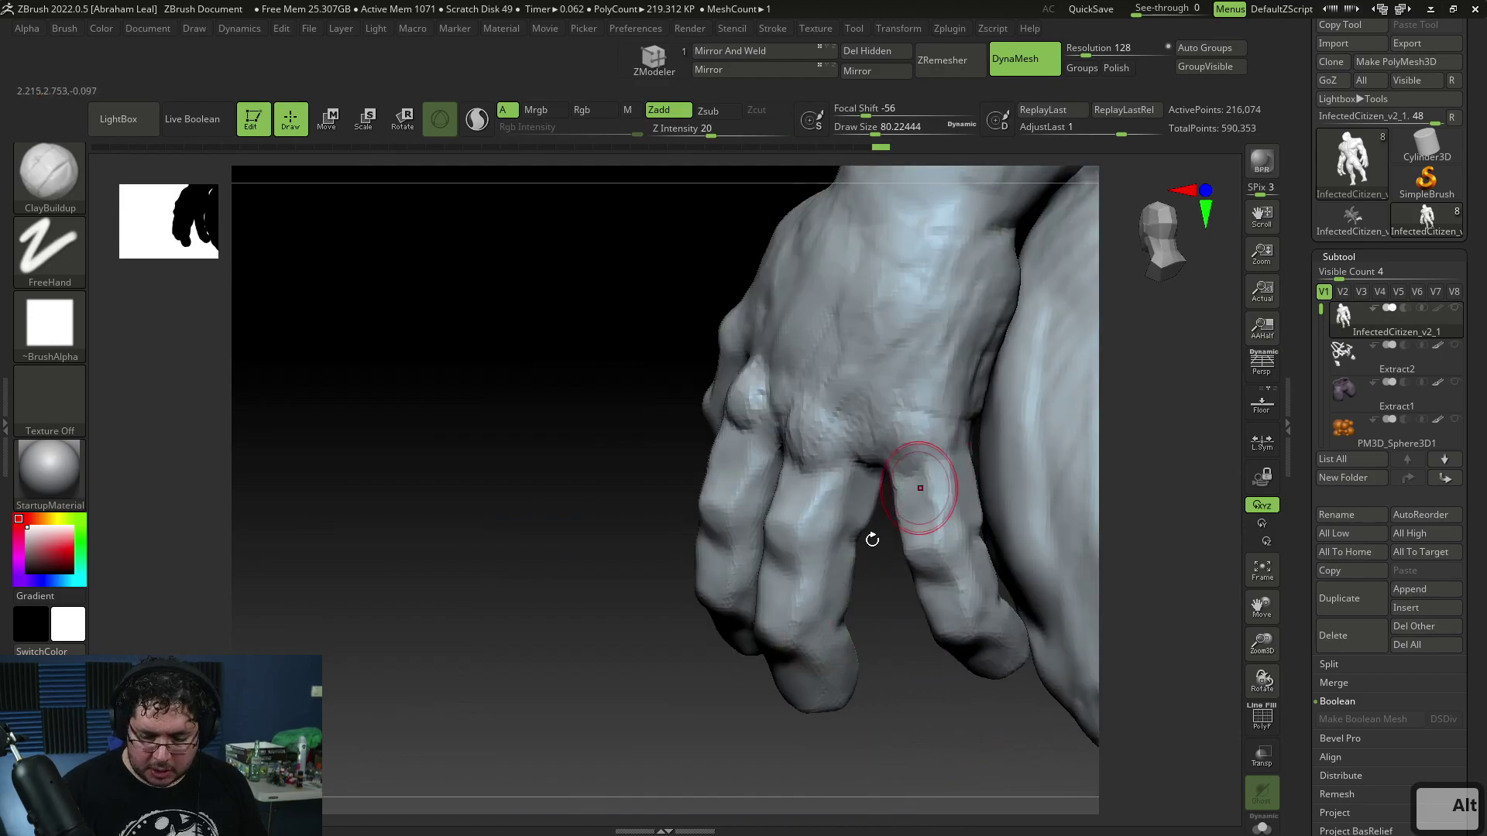
Flatten the planes of the fingers with the TrimDynamic brush at draw size about 120
key(b)
key(t)
key(d)
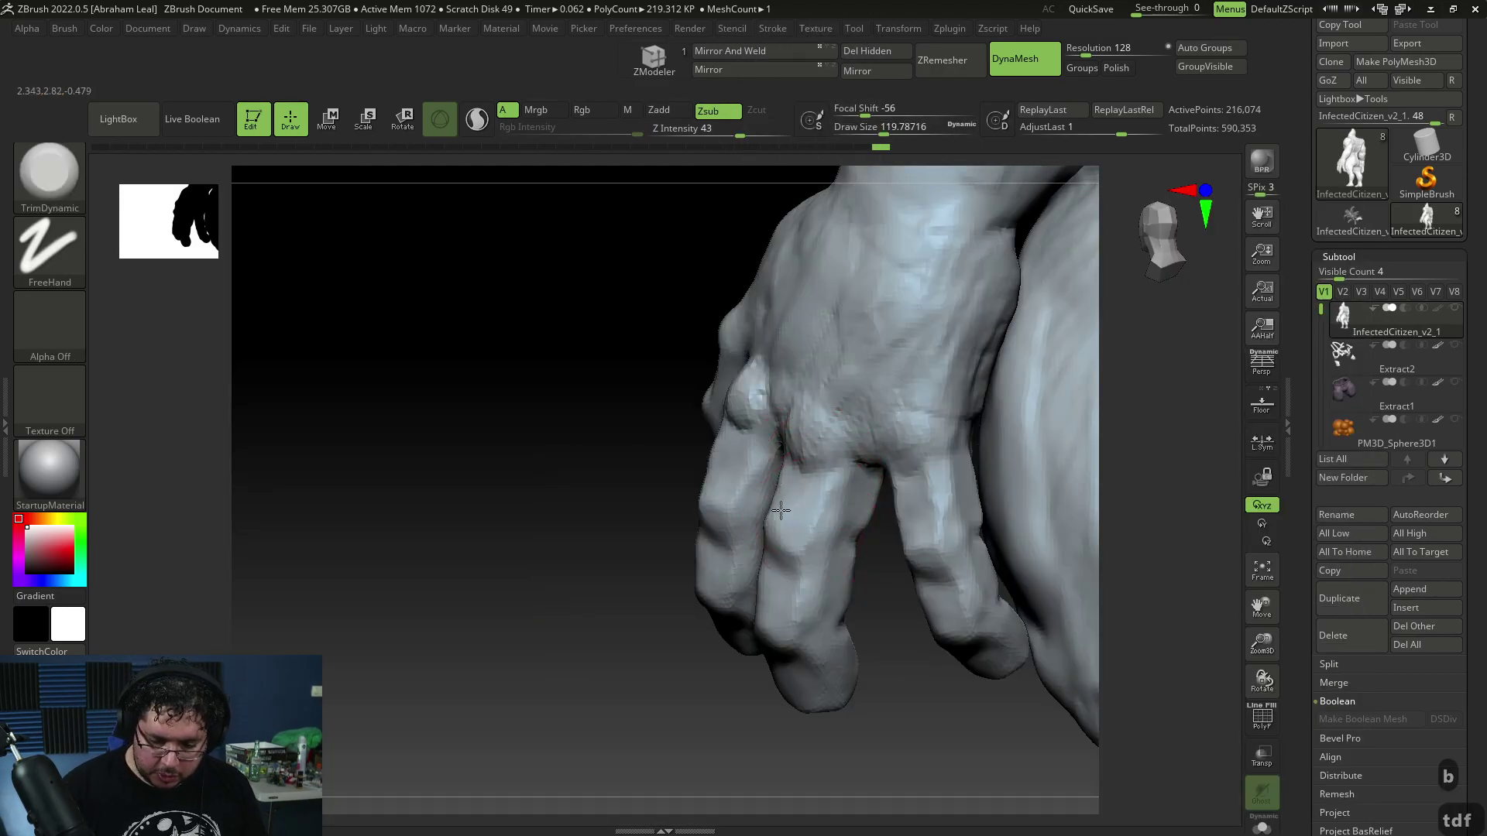
drag(803, 546, 798, 550)
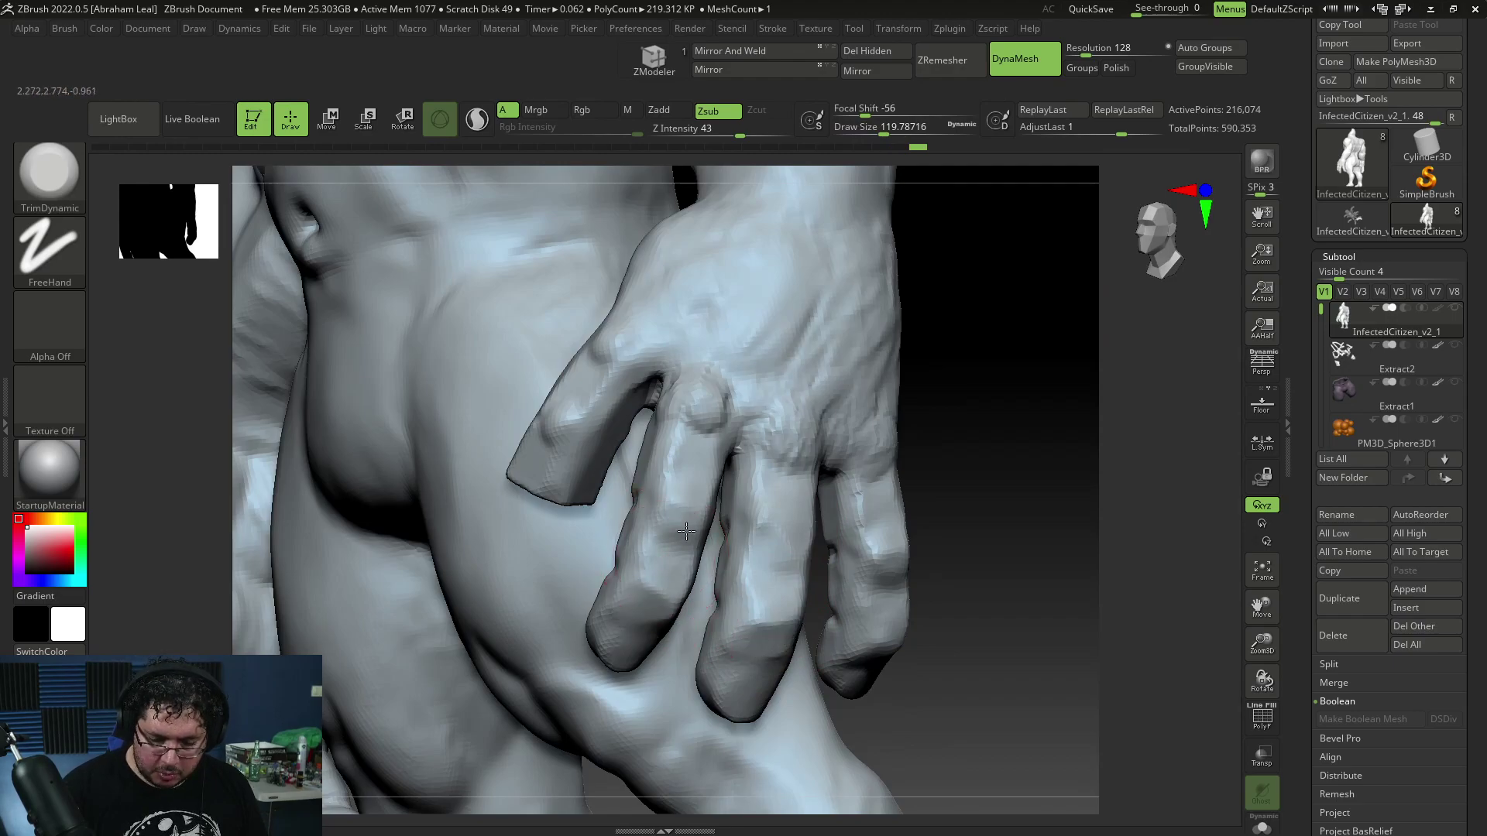
drag(1029, 489, 650, 641)
drag(836, 671, 805, 635)
drag(730, 515, 752, 658)
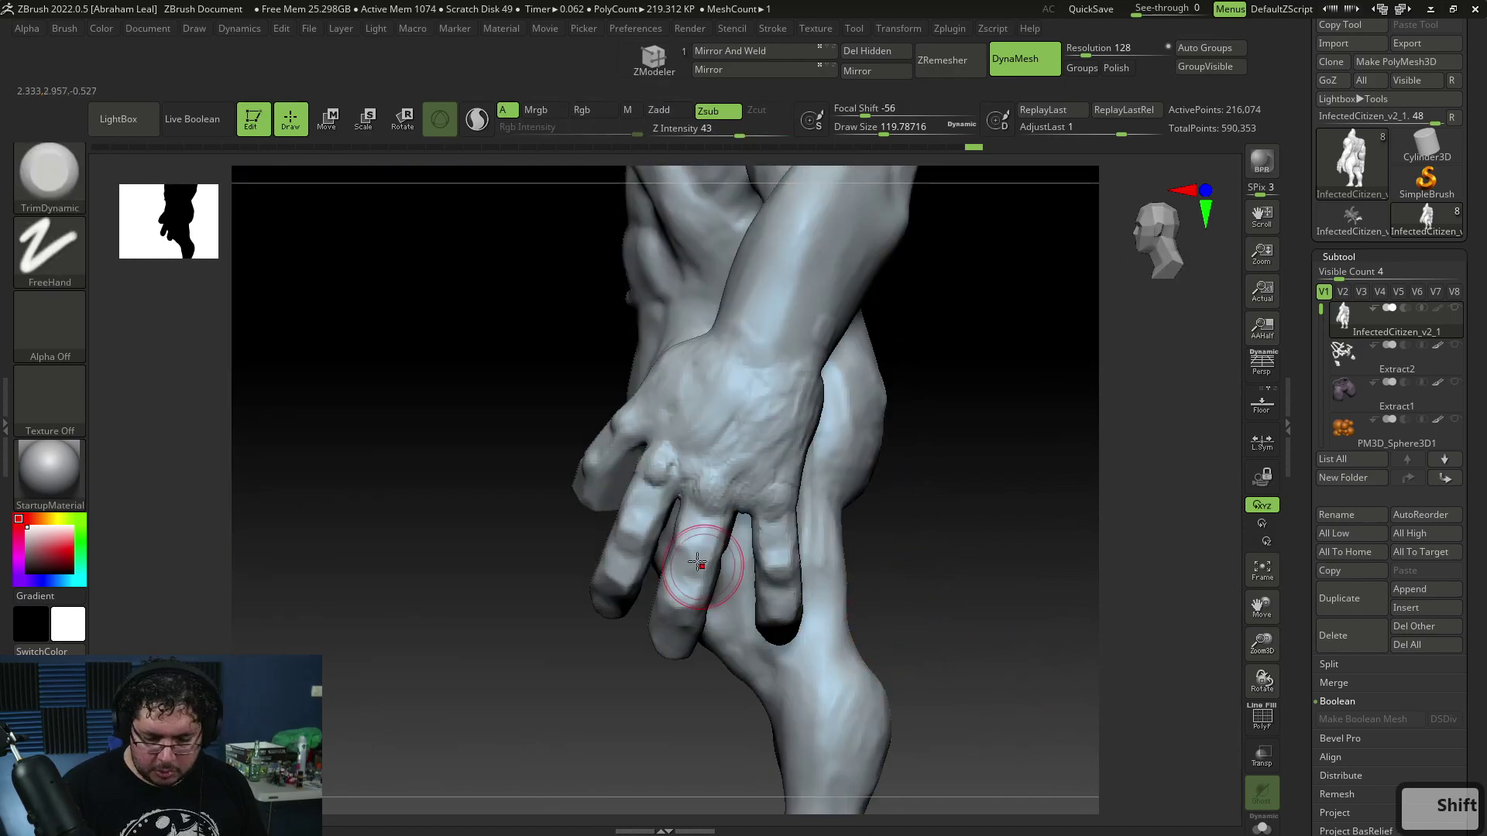
Hide the blocky thumb with a lasso selection, delete it and close the hole with DynaMesh
drag(537, 623, 1012, 658)
mouse_move(825, 688)
ctrl+shift+mouse_down()
mouse_move(862, 458)
mouse_move(607, 601)
mouse_move(851, 666)
mouse_move(942, 640)
mouse_move(921, 654)
mouse_move(940, 518)
mouse_move(660, 412)
ctrl+shift+mouse_up()
mouse_move(655, 509)
ctrl+alt+shift+mouse_down()
mouse_move(786, 718)
mouse_move(956, 663)
mouse_move(974, 450)
mouse_move(1020, 581)
mouse_move(988, 513)
ctrl+alt+shift+mouse_up()
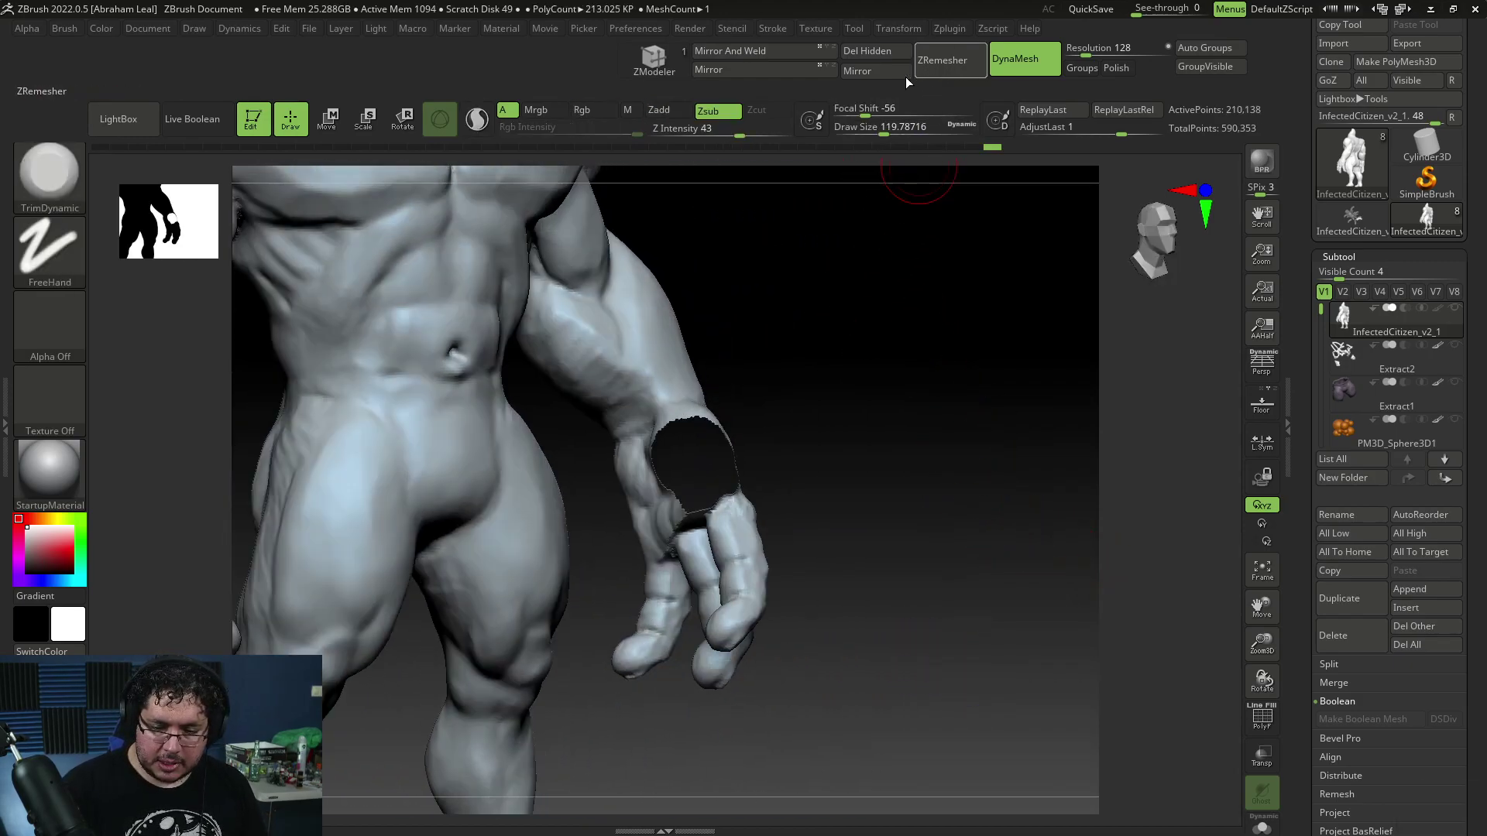
click(868, 53)
drag(880, 436, 793, 545)
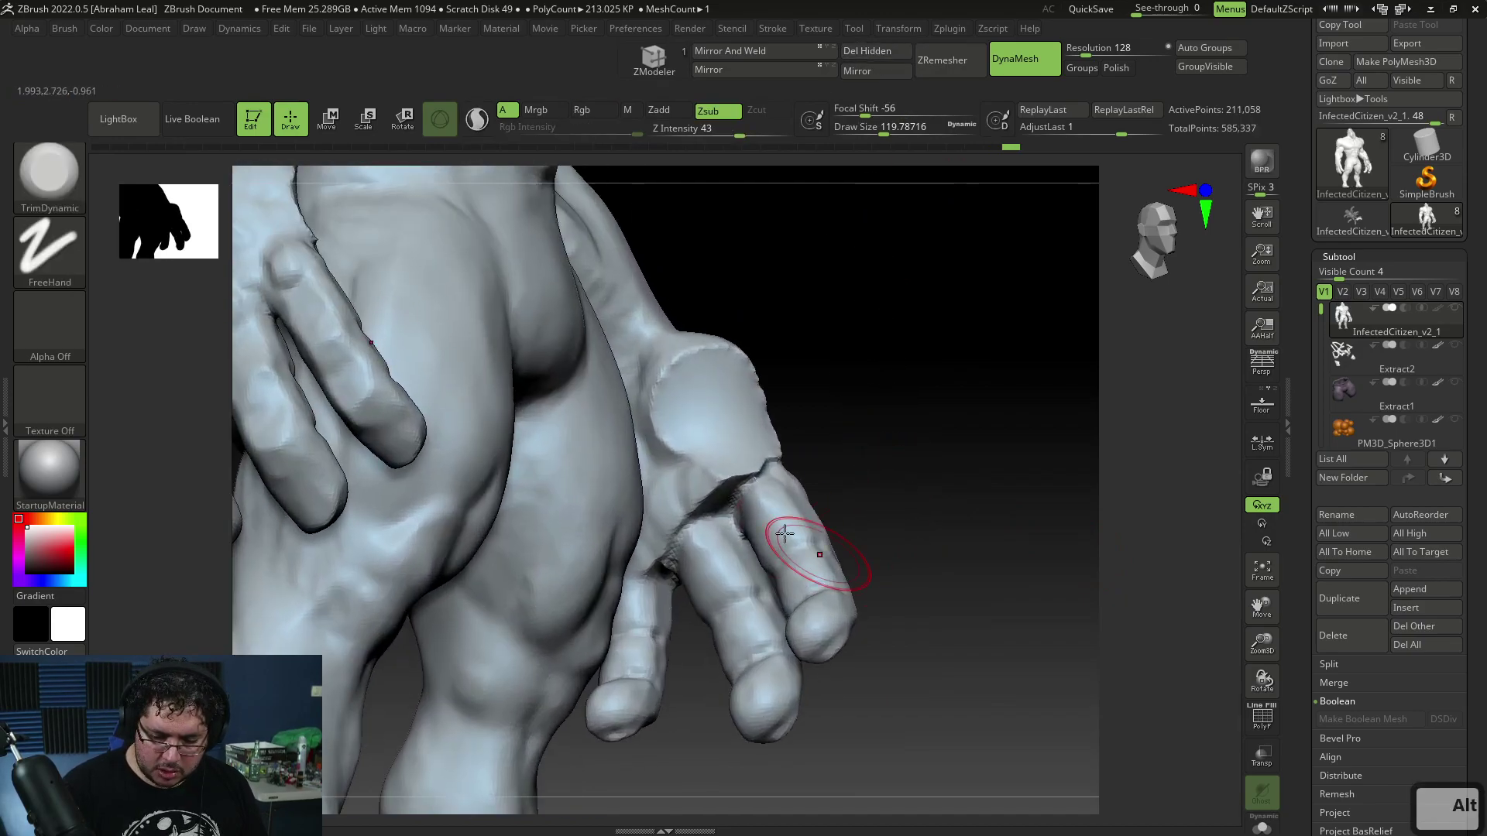
Fill the palm crease above the new fingers with the ClayBuildup brush at draw size about 97
key(b)
key(c)
key(b)
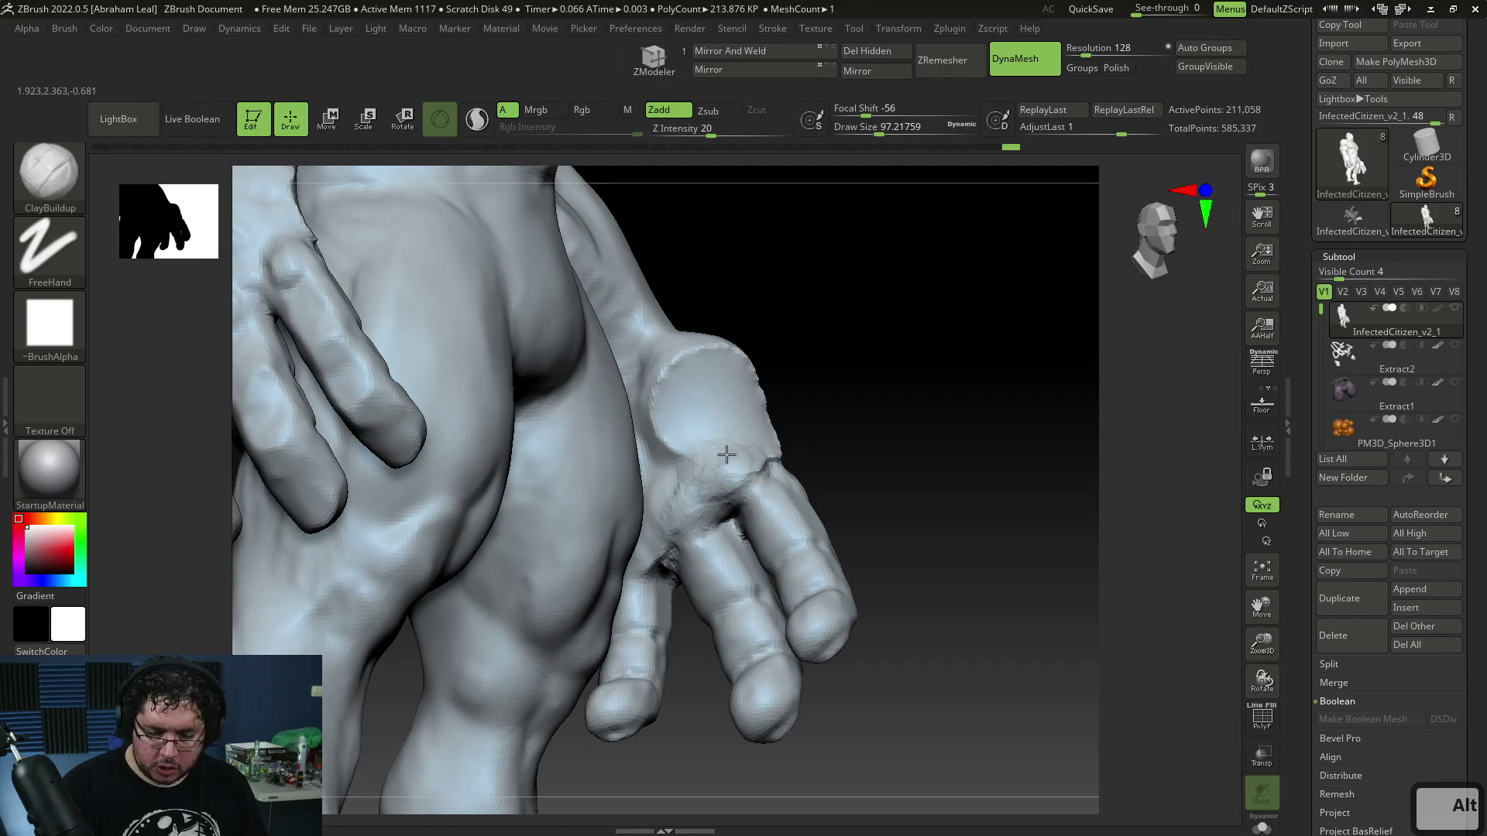
mouse_move(853, 434)
mouse_down()
mouse_move(916, 462)
mouse_move(909, 485)
mouse_up()
Insert a finger copy as the new thumb on the closed thumb base with the InsertMesh brush and start sizing it
key(b)
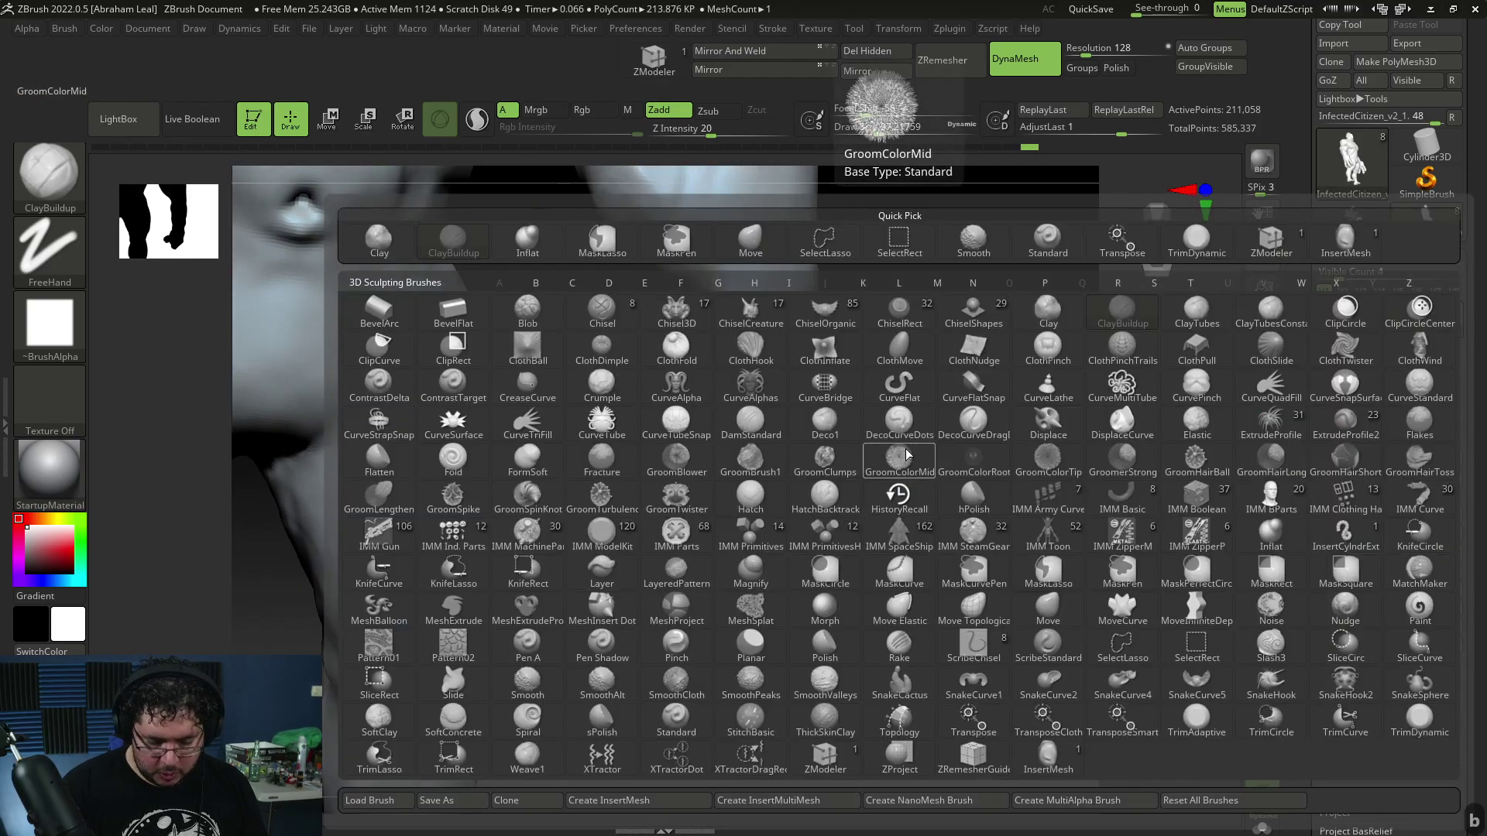
click(1335, 254)
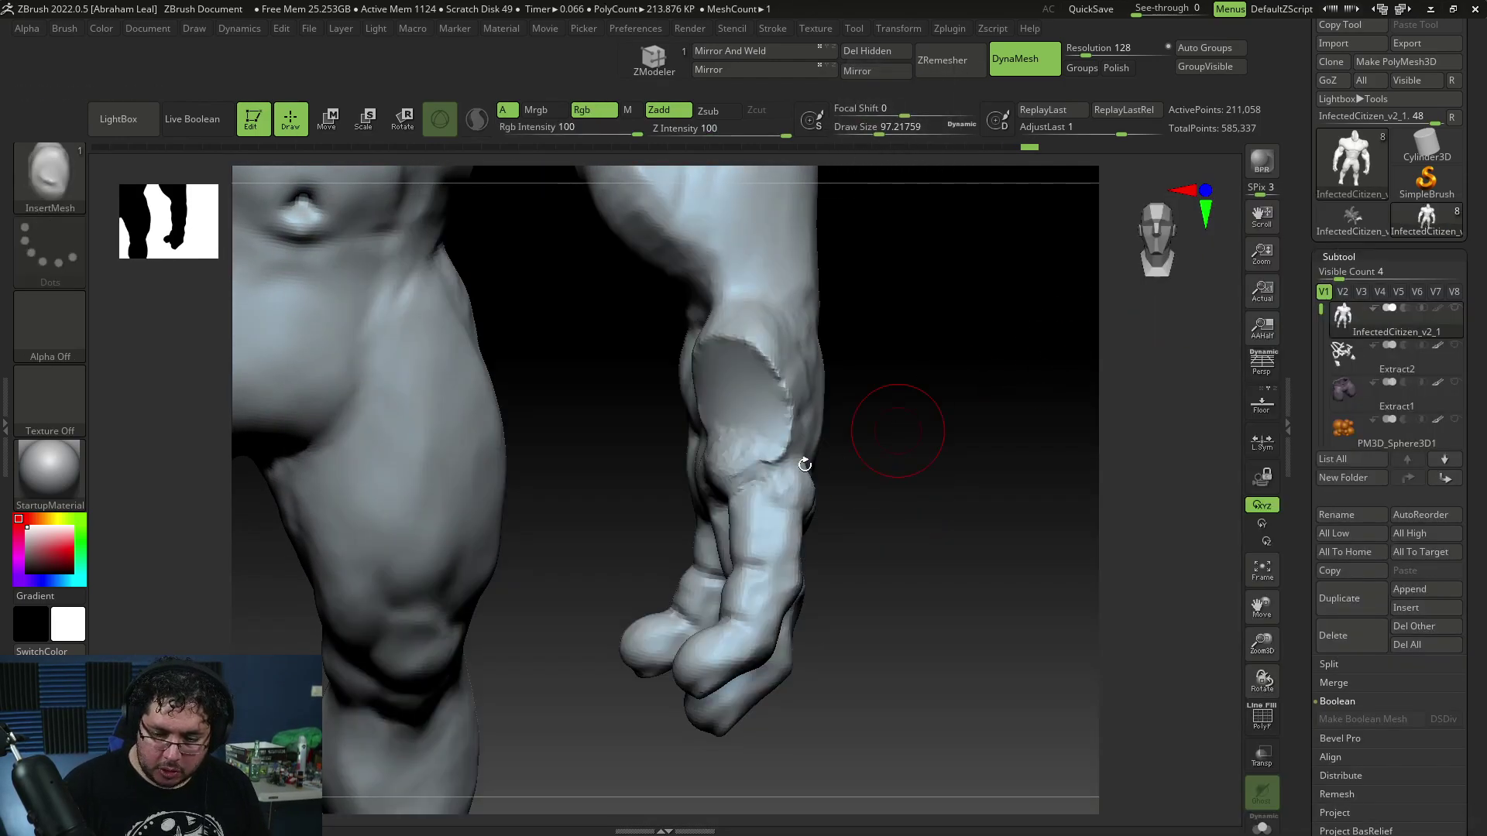
drag(778, 487, 825, 528)
drag(953, 473, 849, 523)
key(e)
drag(658, 494, 714, 493)
mouse_move(826, 507)
mouse_down()
mouse_move(840, 539)
mouse_move(827, 558)
mouse_move(831, 531)
mouse_move(819, 531)
mouse_up()
Position, scale and angle the new thumb so it sits against the side of the palm
shift+drag(979, 498, 891, 492)
drag(754, 442, 745, 483)
drag(620, 504, 957, 545)
mouse_move(743, 433)
mouse_down()
mouse_move(720, 416)
mouse_move(744, 442)
mouse_up()
drag(929, 468, 801, 473)
drag(724, 418, 730, 412)
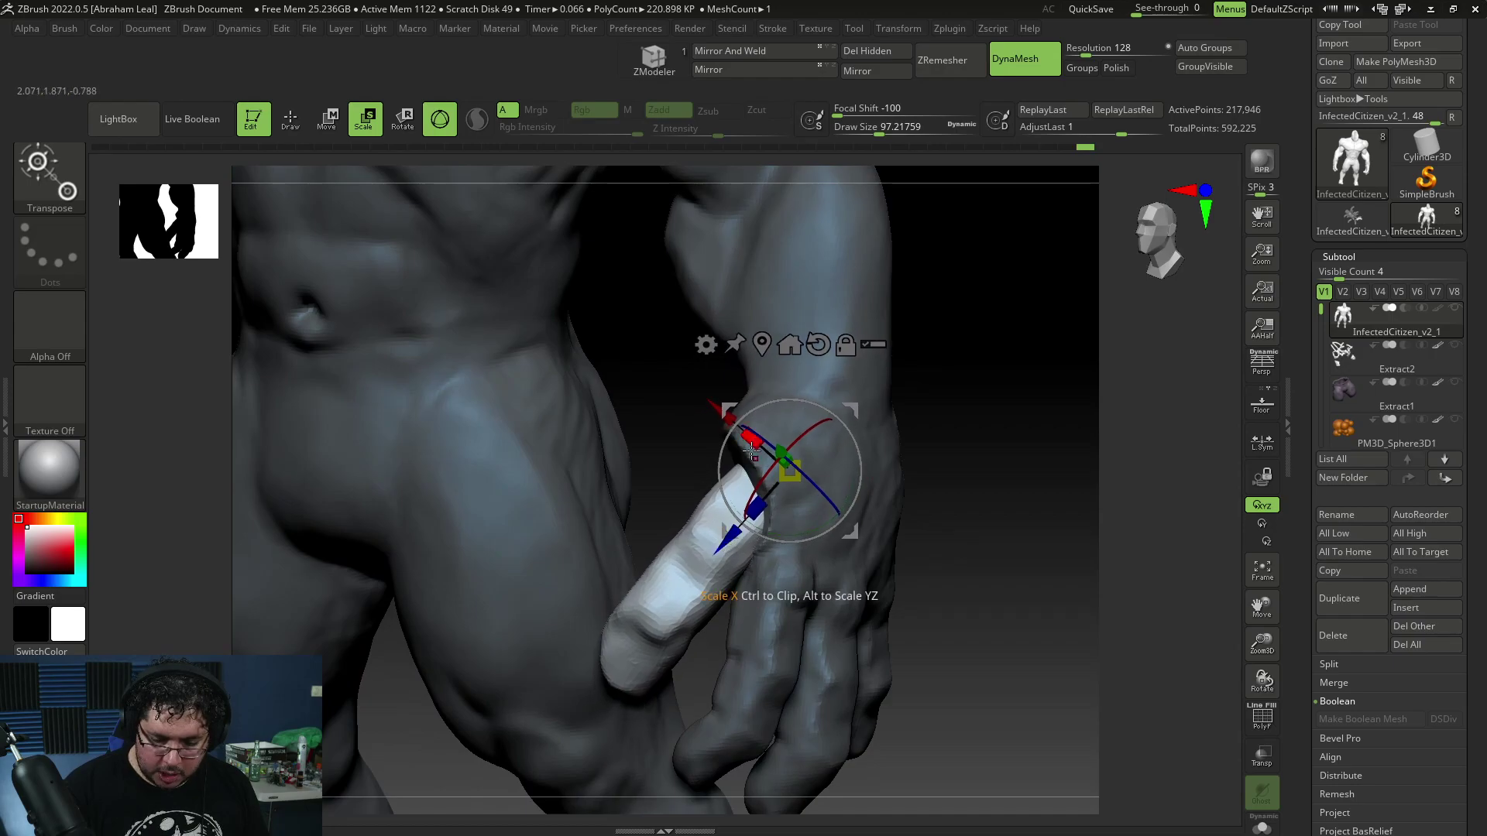
drag(956, 479, 751, 466)
drag(569, 550, 933, 427)
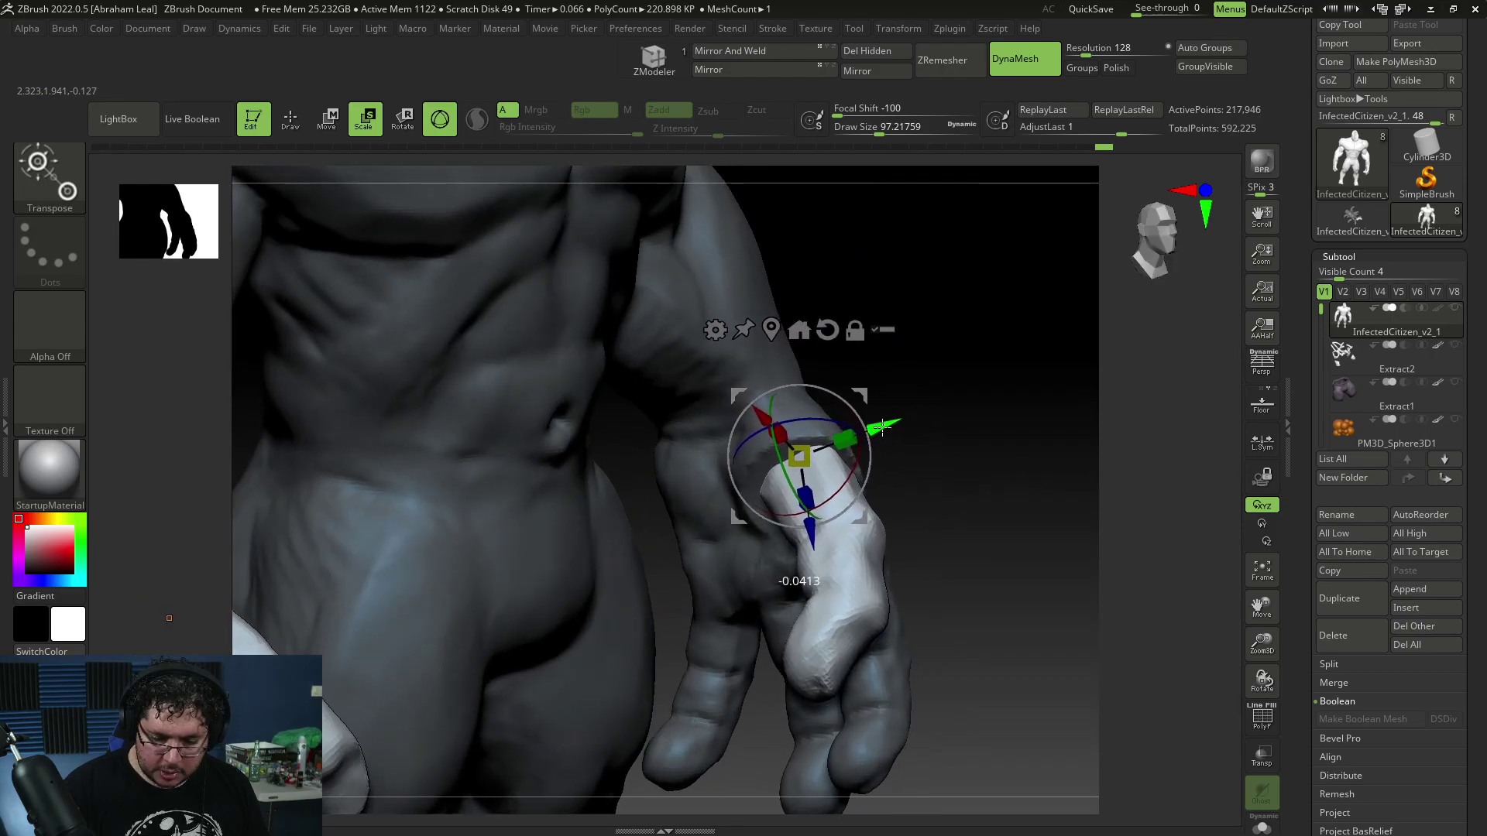
Reshape the new thumb with the Move brush so it follows the hand's form
key(q)
key(b)
key(m)
key(v)
mouse_move(932, 457)
mouse_down()
mouse_move(842, 463)
mouse_move(906, 500)
mouse_up()
mouse_move(1139, 433)
shift+mouse_down()
mouse_move(1165, 405)
mouse_move(1006, 504)
mouse_move(1048, 501)
mouse_move(1061, 606)
mouse_move(1062, 577)
mouse_move(910, 519)
mouse_move(885, 539)
shift+mouse_up()
drag(1132, 507, 994, 528)
key(space)
drag(878, 506, 1088, 404)
Clear the mask and fuse the thumb into the hand with DynaMesh
drag(1072, 487, 980, 520)
ctrl+drag(1089, 491, 1097, 500)
mouse_move(1092, 496)
right_down()
mouse_move(1033, 468)
mouse_move(1106, 364)
mouse_move(1029, 439)
right_up()
ctrl+drag(1034, 449, 1059, 495)
right_drag(1059, 511, 956, 518)
shift+right_drag(985, 441, 957, 481)
mouse_move(957, 481)
alt+right_down()
mouse_move(969, 408)
mouse_move(983, 472)
alt+right_up()
alt+right_drag(985, 567, 1214, 491)
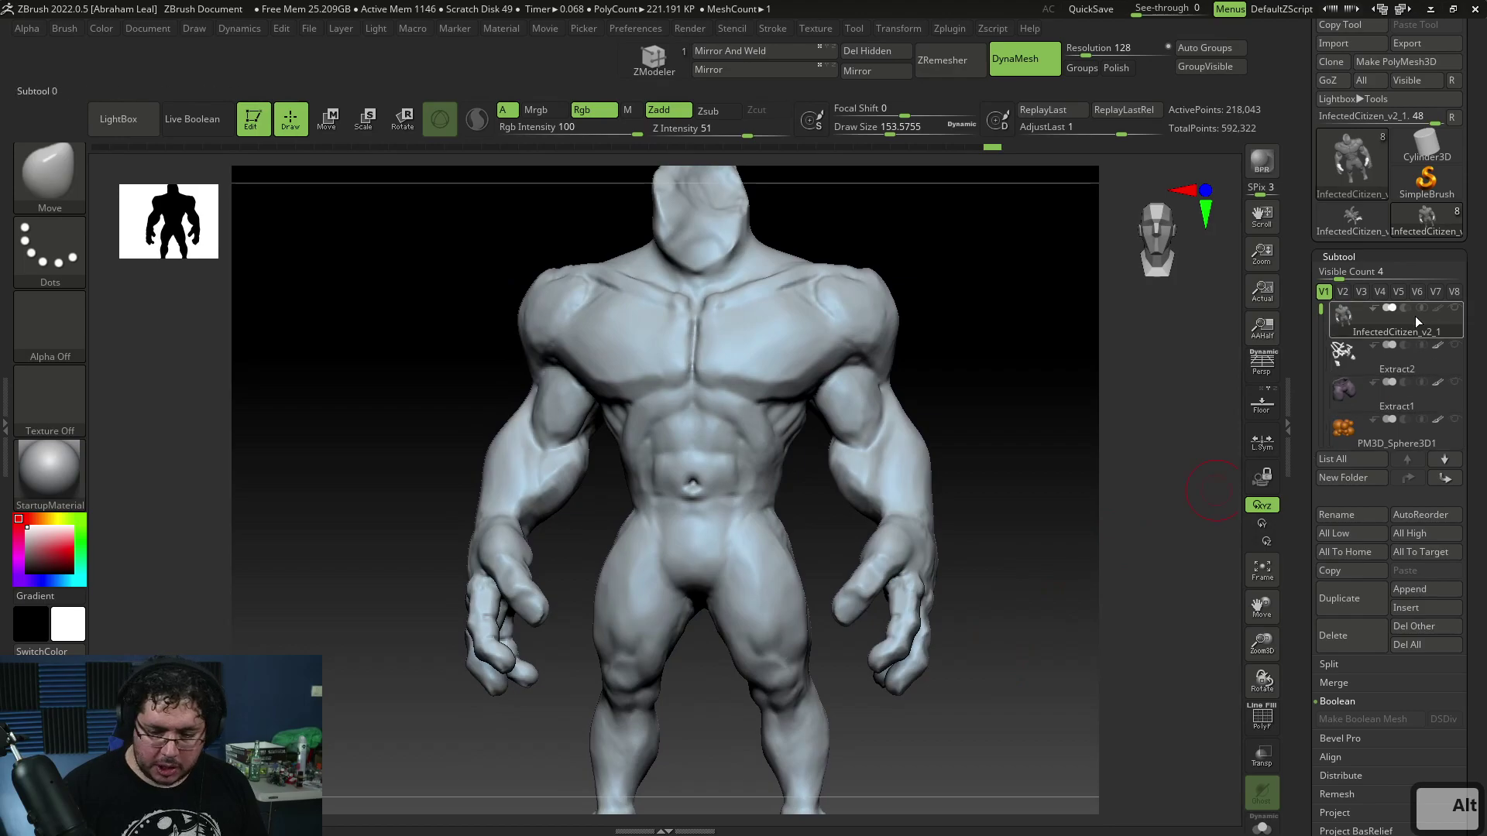
Reshape the hand with the Move brush at draw size about 274 while all subtools are visible, and isolate the body again
shift+click(1453, 310)
alt+right_drag(1045, 565, 1034, 596)
mouse_move(1034, 596)
right_down()
mouse_move(921, 581)
mouse_move(1040, 558)
mouse_move(1112, 628)
mouse_move(975, 569)
mouse_move(1085, 627)
mouse_move(1053, 595)
right_up()
alt+right_drag(1053, 657, 1036, 641)
key(b)
key(m)
key(v)
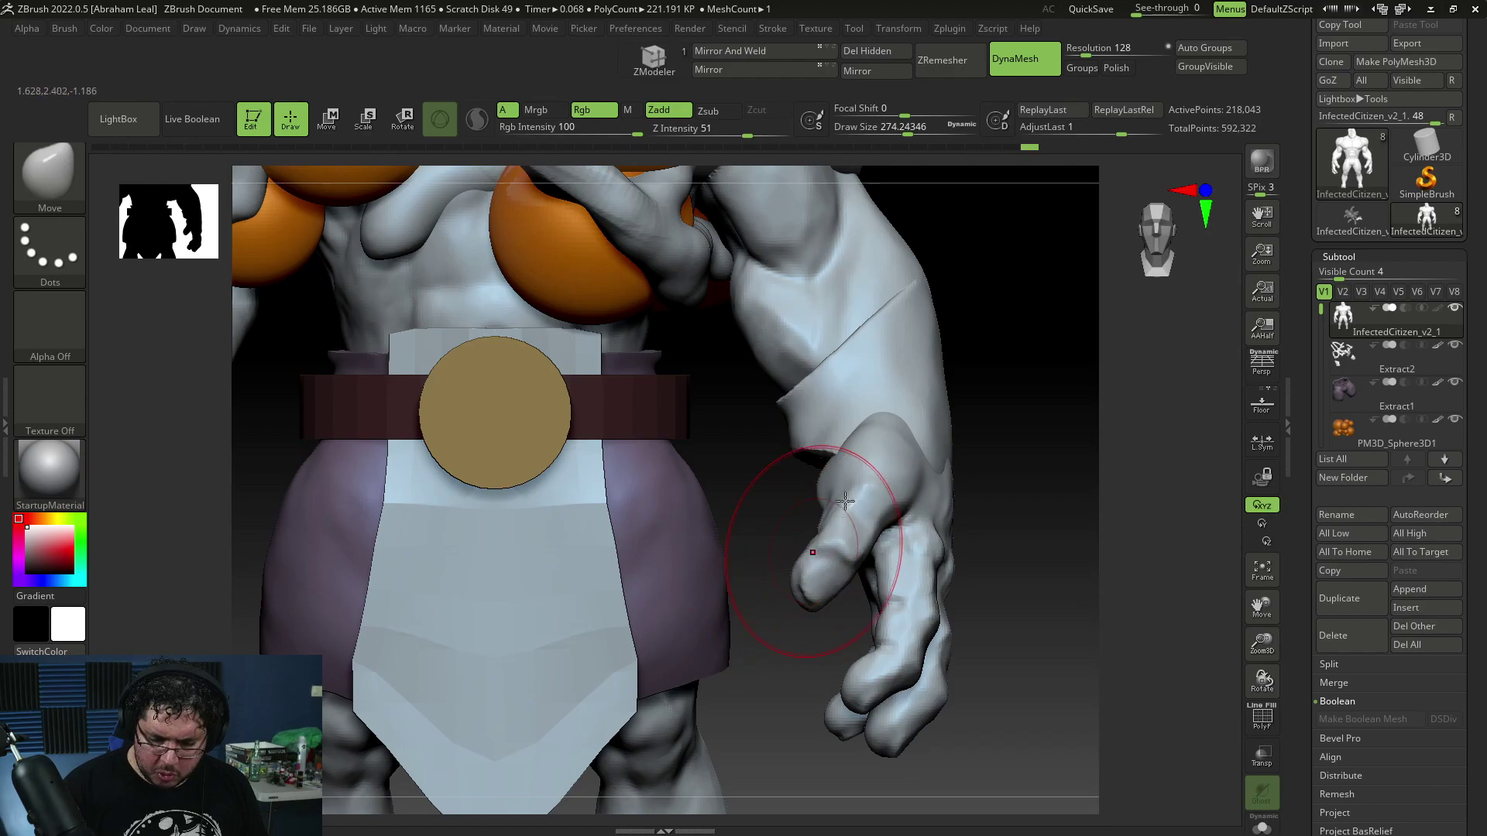
shift+click(1454, 308)
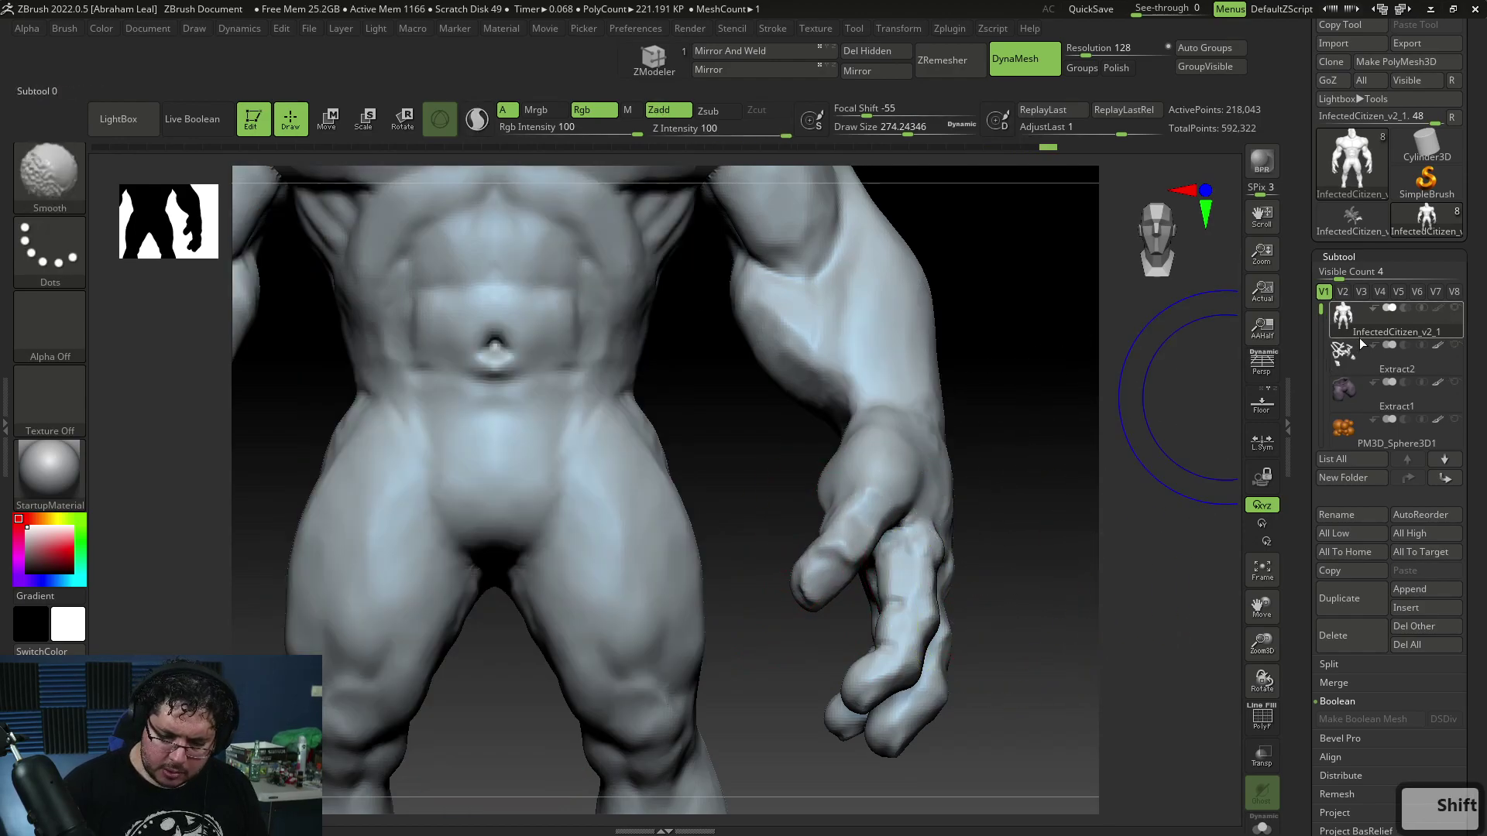
Isolate the hands with a selection and trim the surface around the thumb and finger bases with the TrimDynamic brush
alt+right_drag(1042, 541, 1029, 560)
mouse_move(1029, 560)
alt+mouse_down()
mouse_move(1075, 547)
mouse_move(1029, 604)
alt+mouse_up()
mouse_move(1008, 675)
ctrl+shift+mouse_down()
mouse_move(920, 417)
mouse_move(806, 670)
mouse_move(986, 649)
mouse_move(1033, 594)
mouse_move(1026, 646)
ctrl+shift+mouse_up()
key(b)
key(t)
key(d)
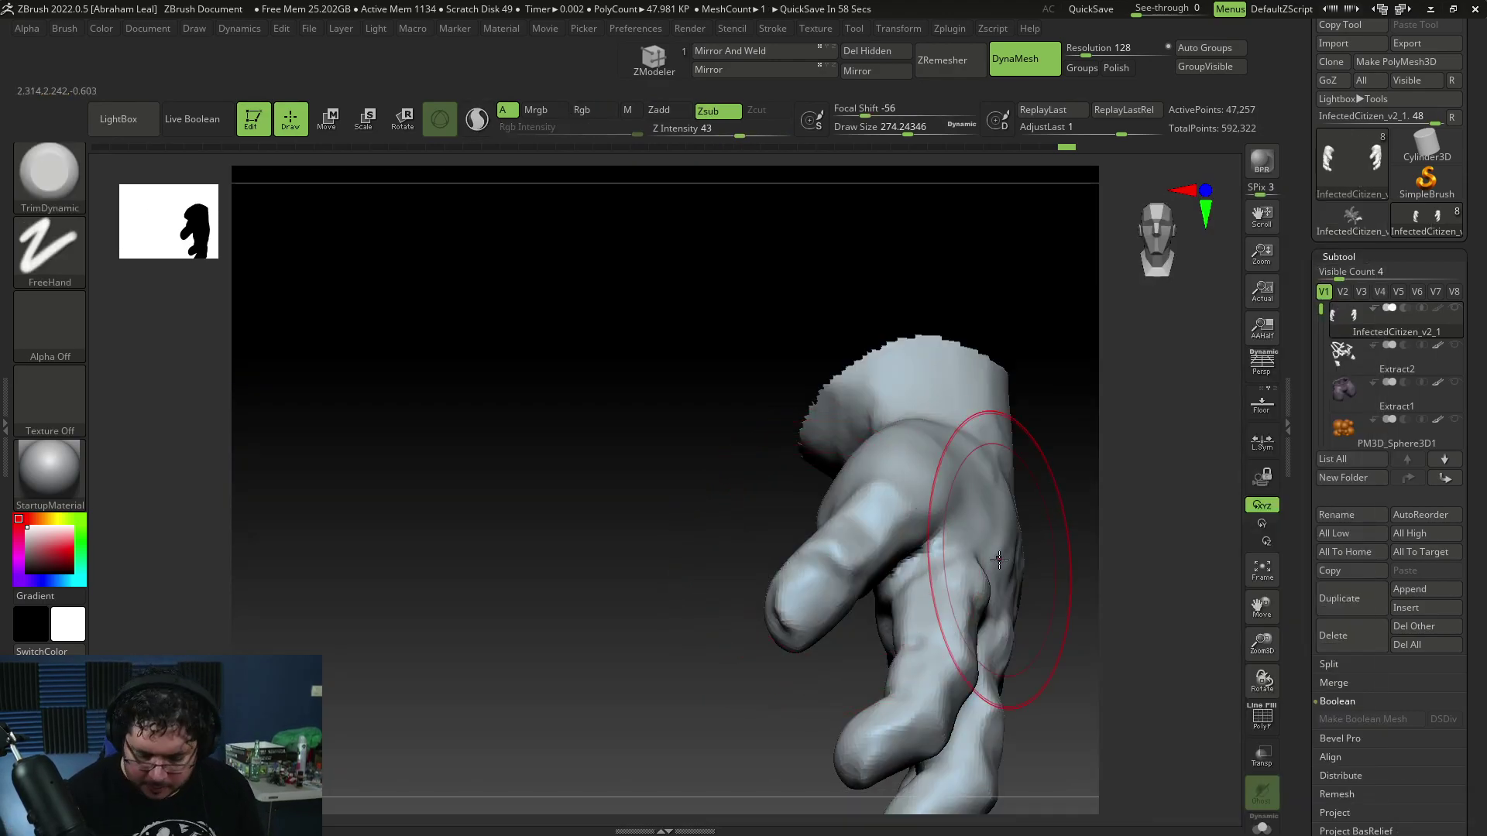
key(F9)
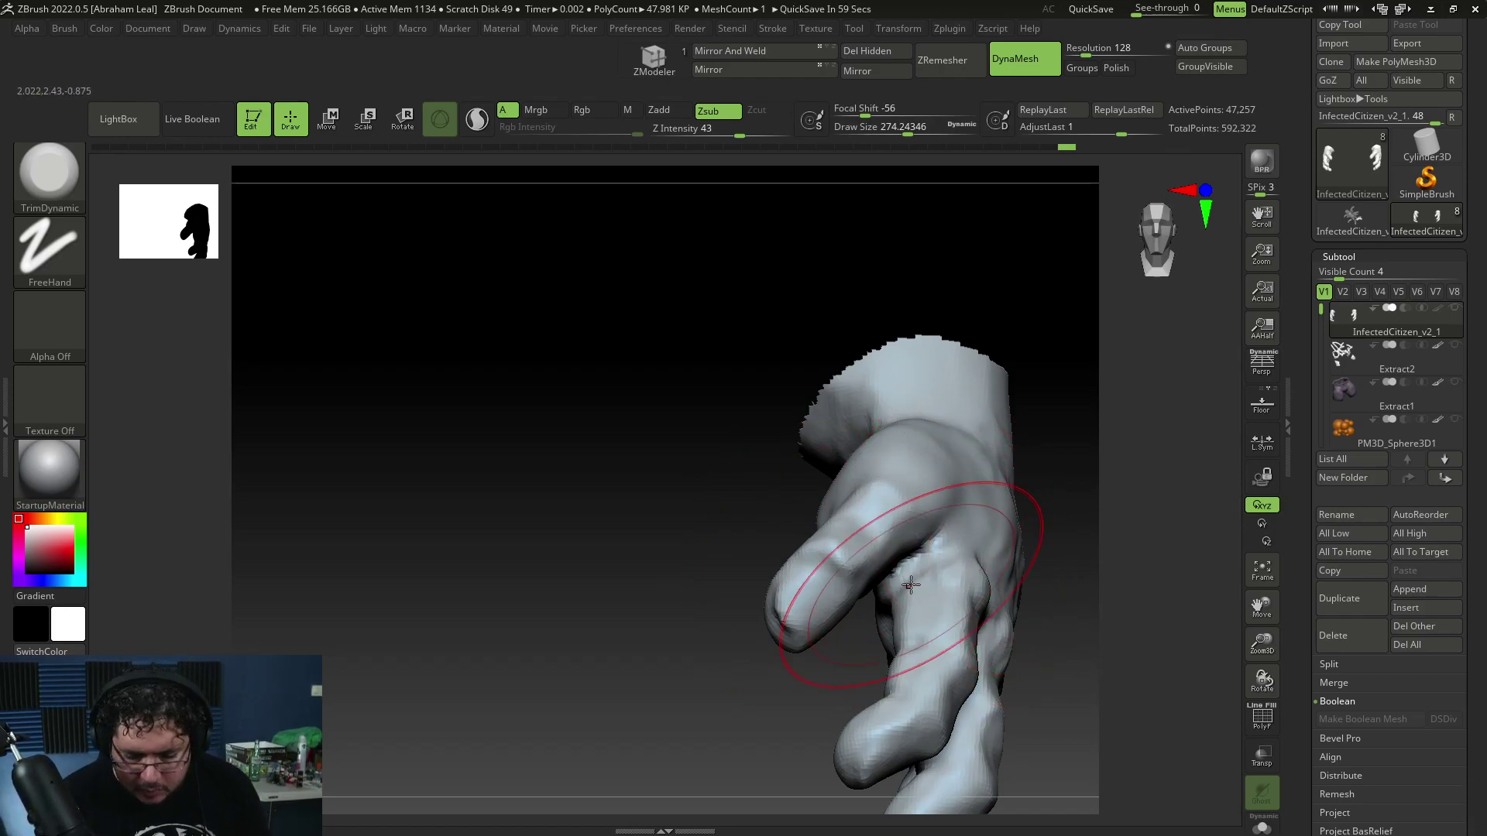
Set the draw size to about 167 and reshape the thumb and fingers with the Move brush
key(space)
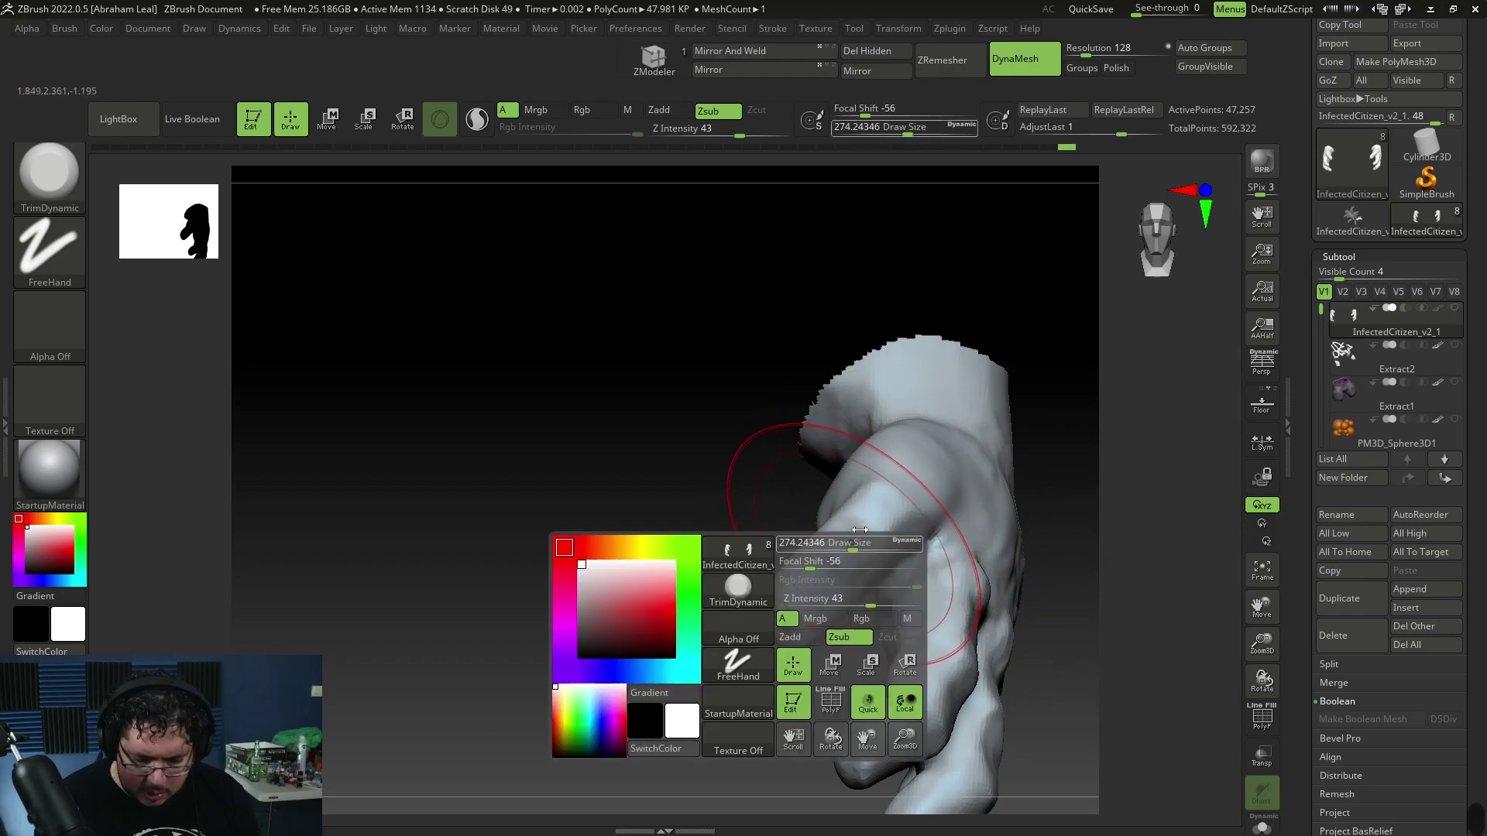
mouse_move(854, 539)
mouse_down()
mouse_move(834, 539)
mouse_move(956, 524)
mouse_move(871, 610)
mouse_move(952, 514)
mouse_move(896, 514)
mouse_move(831, 696)
mouse_move(945, 591)
mouse_move(893, 518)
mouse_up()
key(b)
key(m)
key(v)
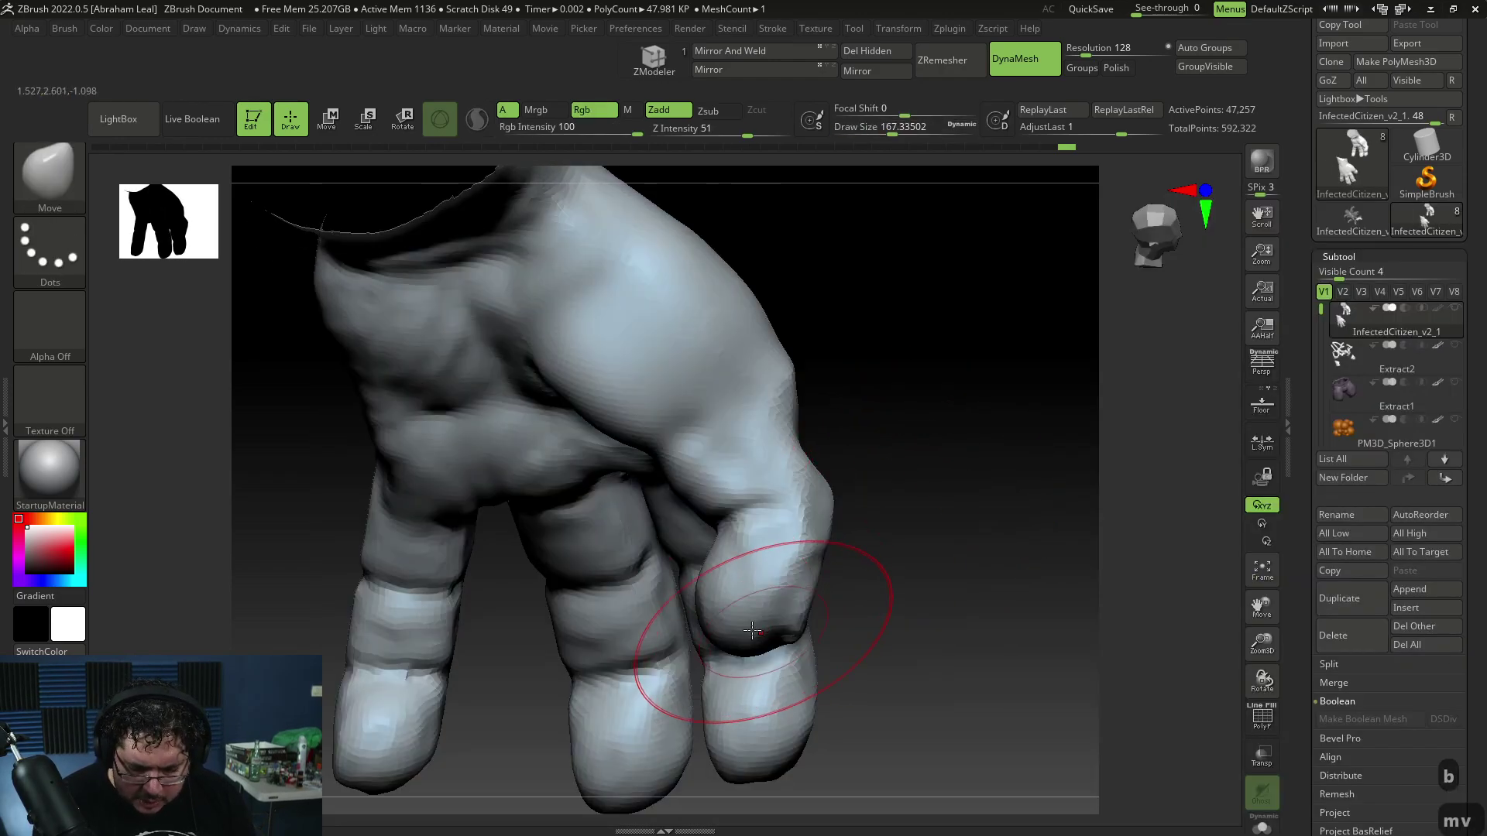
drag(890, 572, 1001, 420)
drag(852, 657, 877, 483)
Flatten the tips and joints of the thumb and fingers with the TrimDynamic brush at draw size about 116
key(b)
key(t)
key(d)
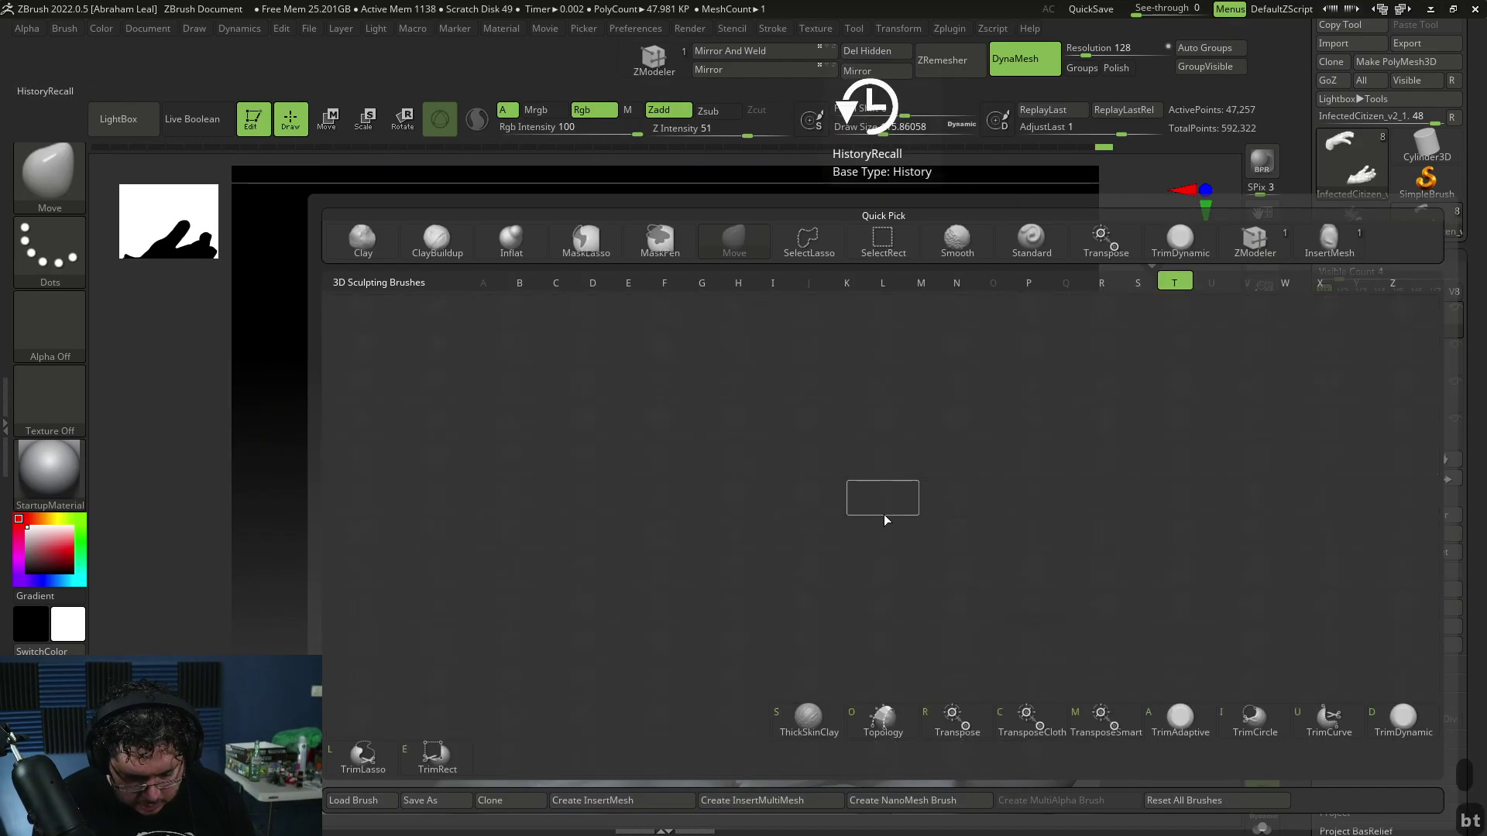
drag(859, 480, 930, 437)
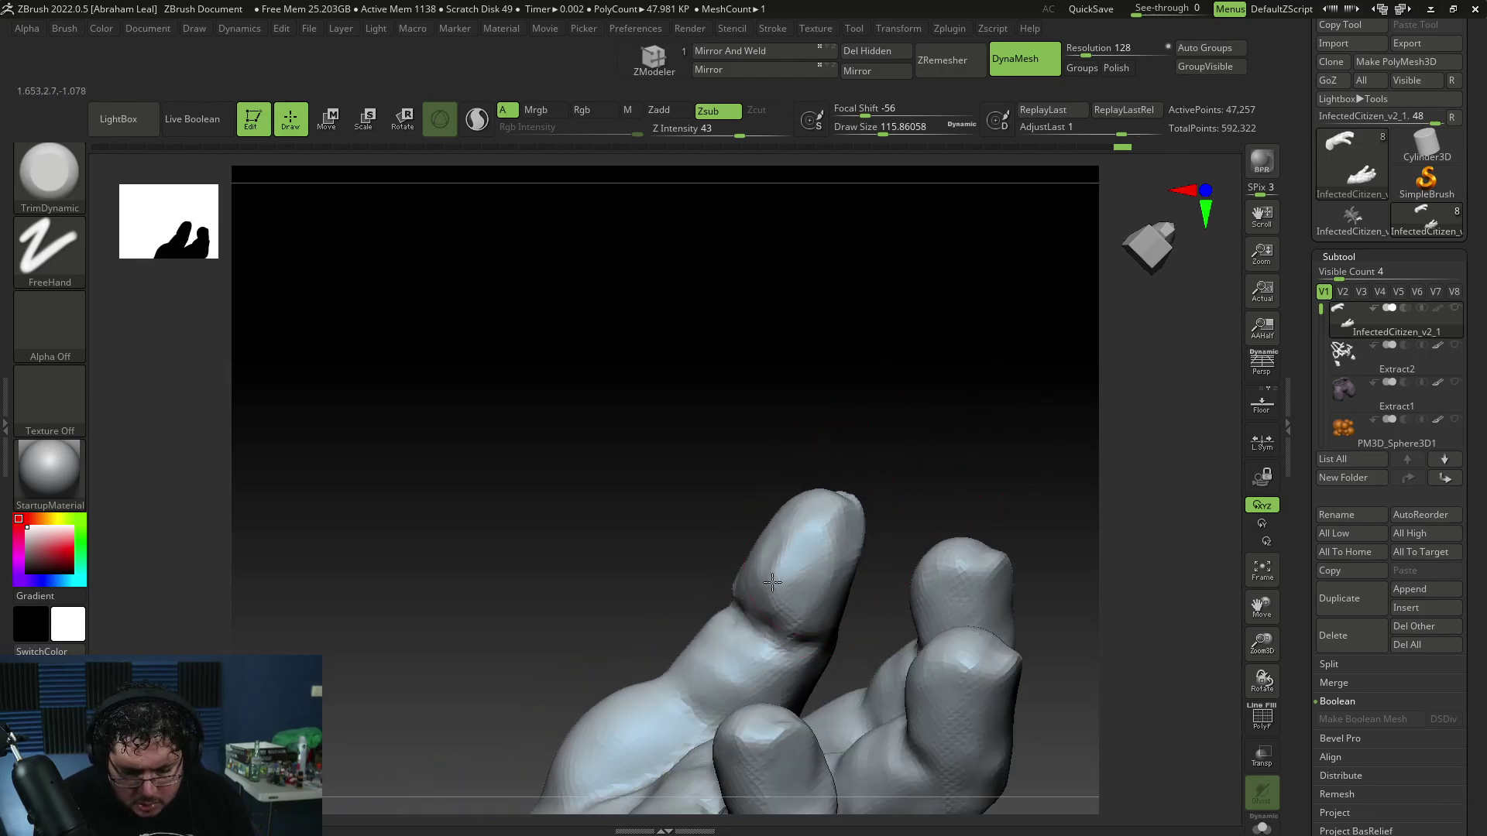
drag(745, 568, 787, 553)
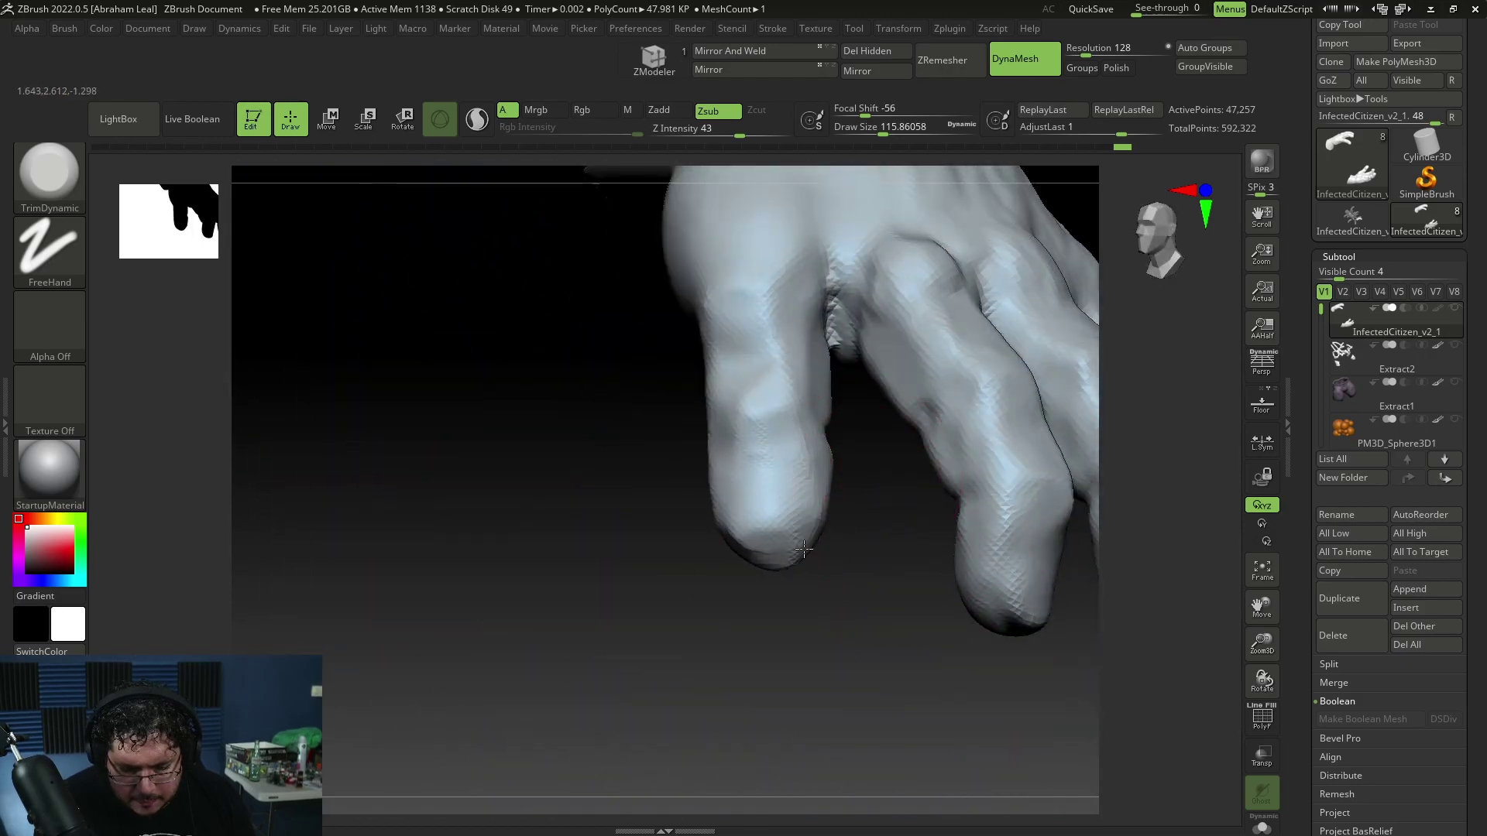
alt+drag(853, 554, 866, 686)
drag(756, 531, 774, 543)
drag(844, 667, 872, 799)
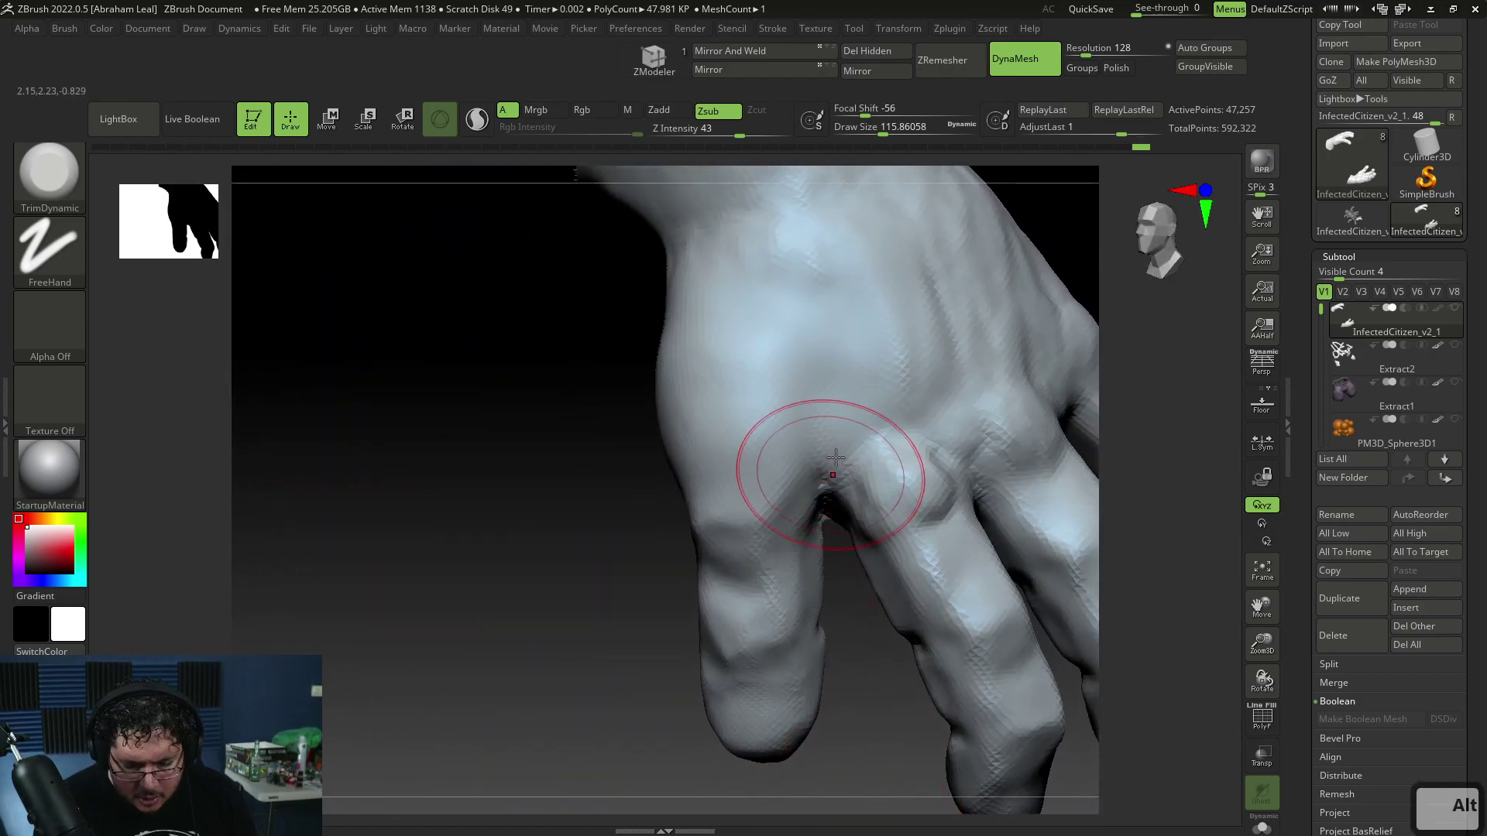
Fill the web between the thumb and index finger with the ClayBuildup brush at draw size about 71
key(b)
key(c)
key(b)
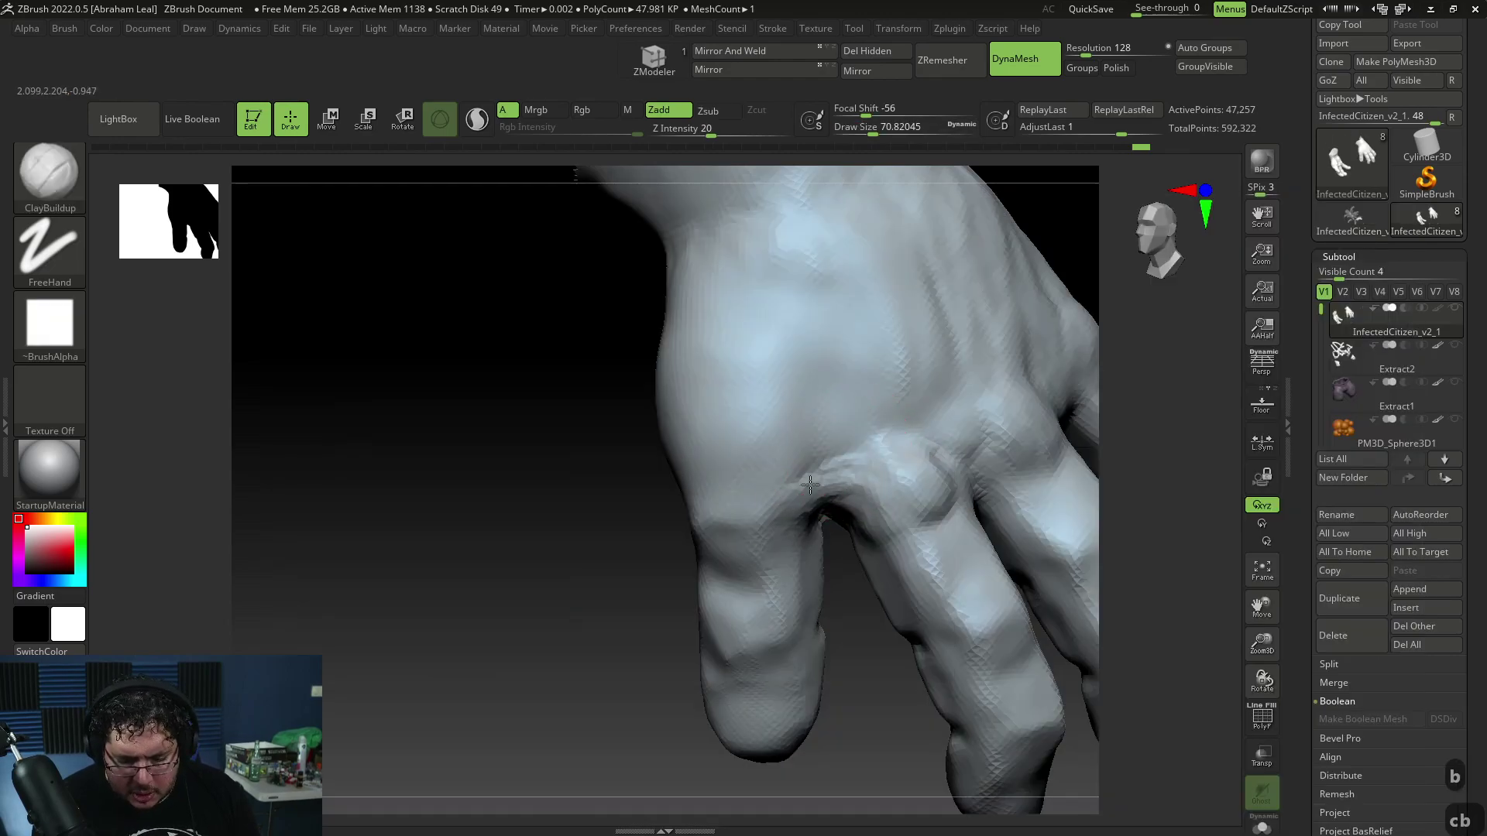
mouse_move(821, 470)
shift+mouse_down()
mouse_move(914, 473)
mouse_move(941, 519)
shift+mouse_up()
Build up the tendons along the back of the hand with the ClayBuildup brush at draw size about 116
mouse_move(875, 705)
mouse_down()
mouse_move(857, 710)
mouse_move(903, 464)
mouse_move(890, 435)
mouse_move(909, 434)
mouse_up()
right_click(892, 434)
drag(831, 319, 855, 382)
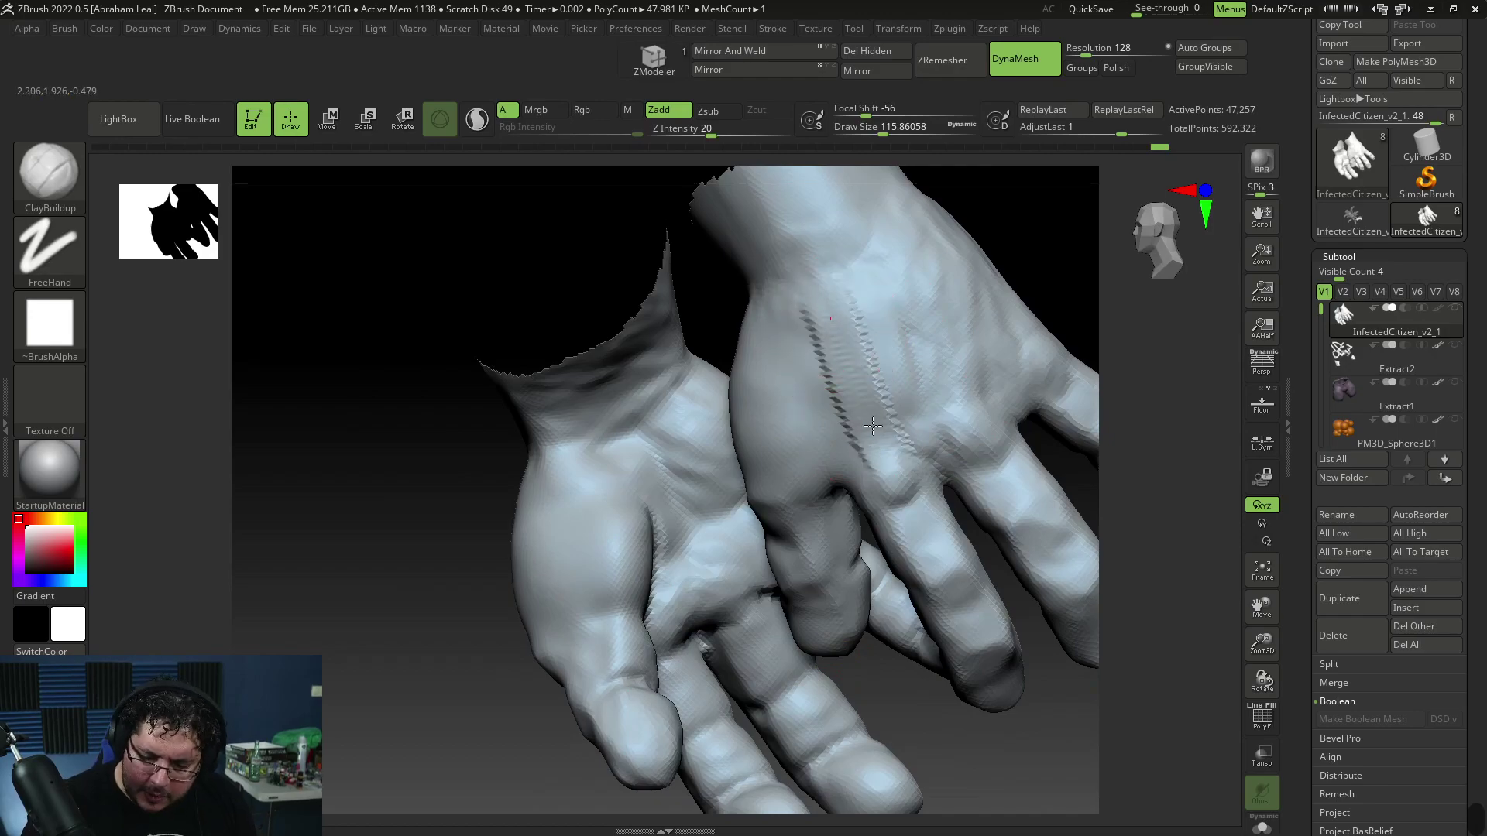
drag(899, 500, 904, 513)
mouse_move(1084, 213)
alt+mouse_down()
mouse_move(1006, 266)
mouse_move(871, 298)
mouse_move(915, 442)
alt+mouse_up()
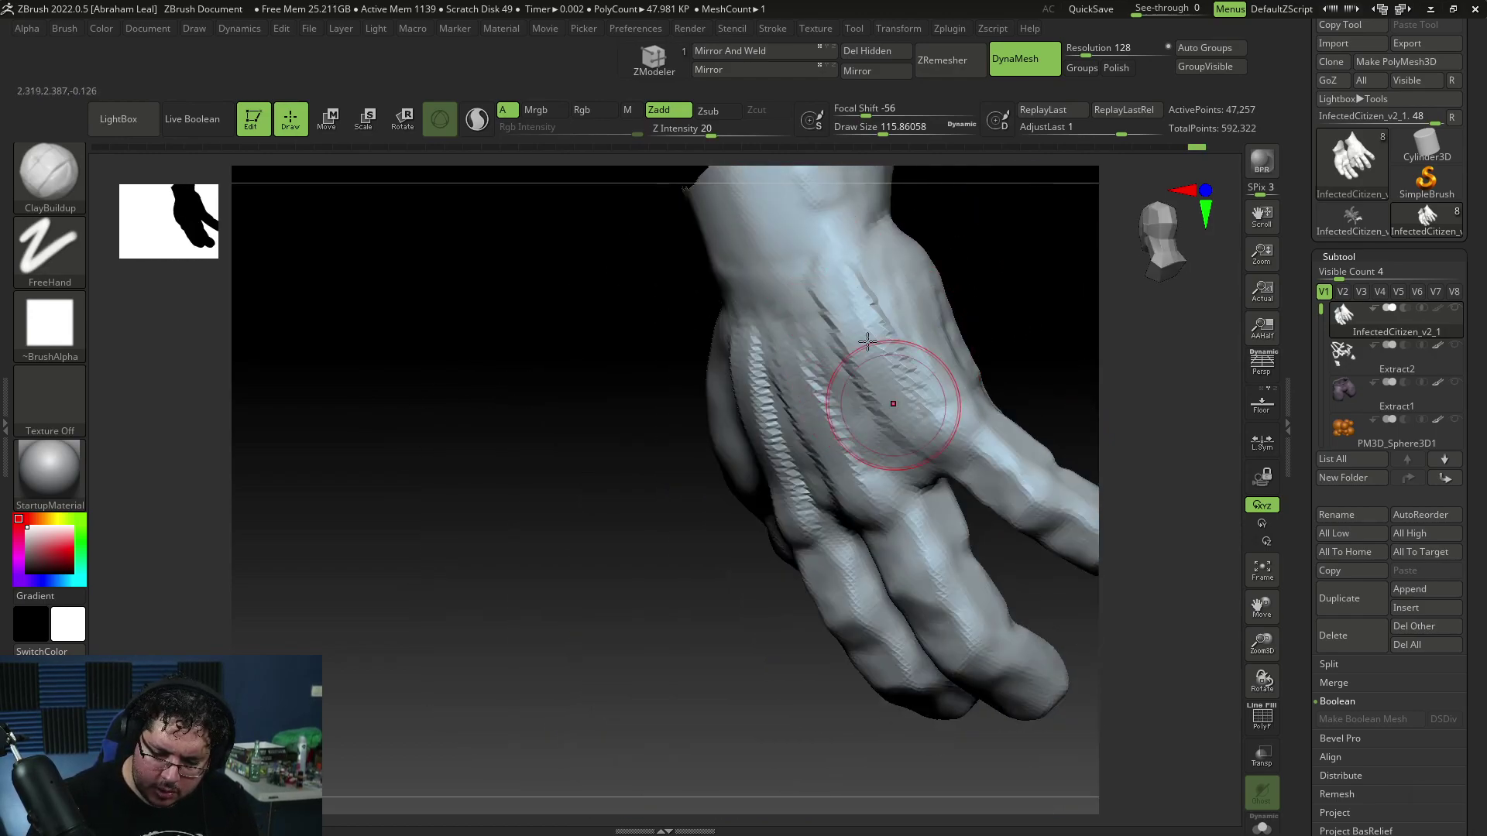
drag(727, 659, 779, 628)
Set the draw size to about 71 and build up the knuckles at the finger bases with ClayBuildup
right_click(823, 473)
drag(823, 473, 807, 473)
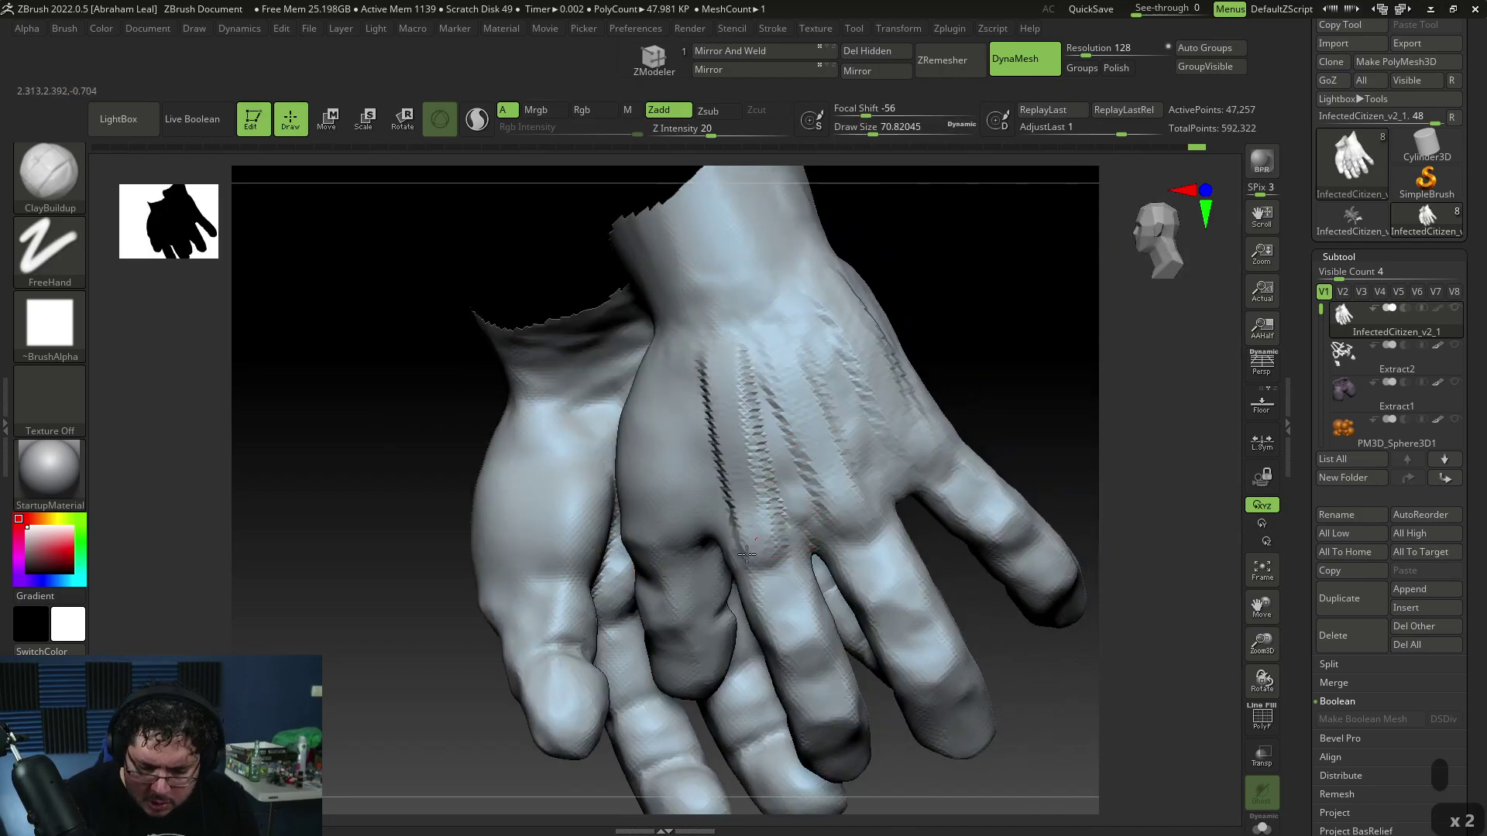
drag(780, 571, 782, 544)
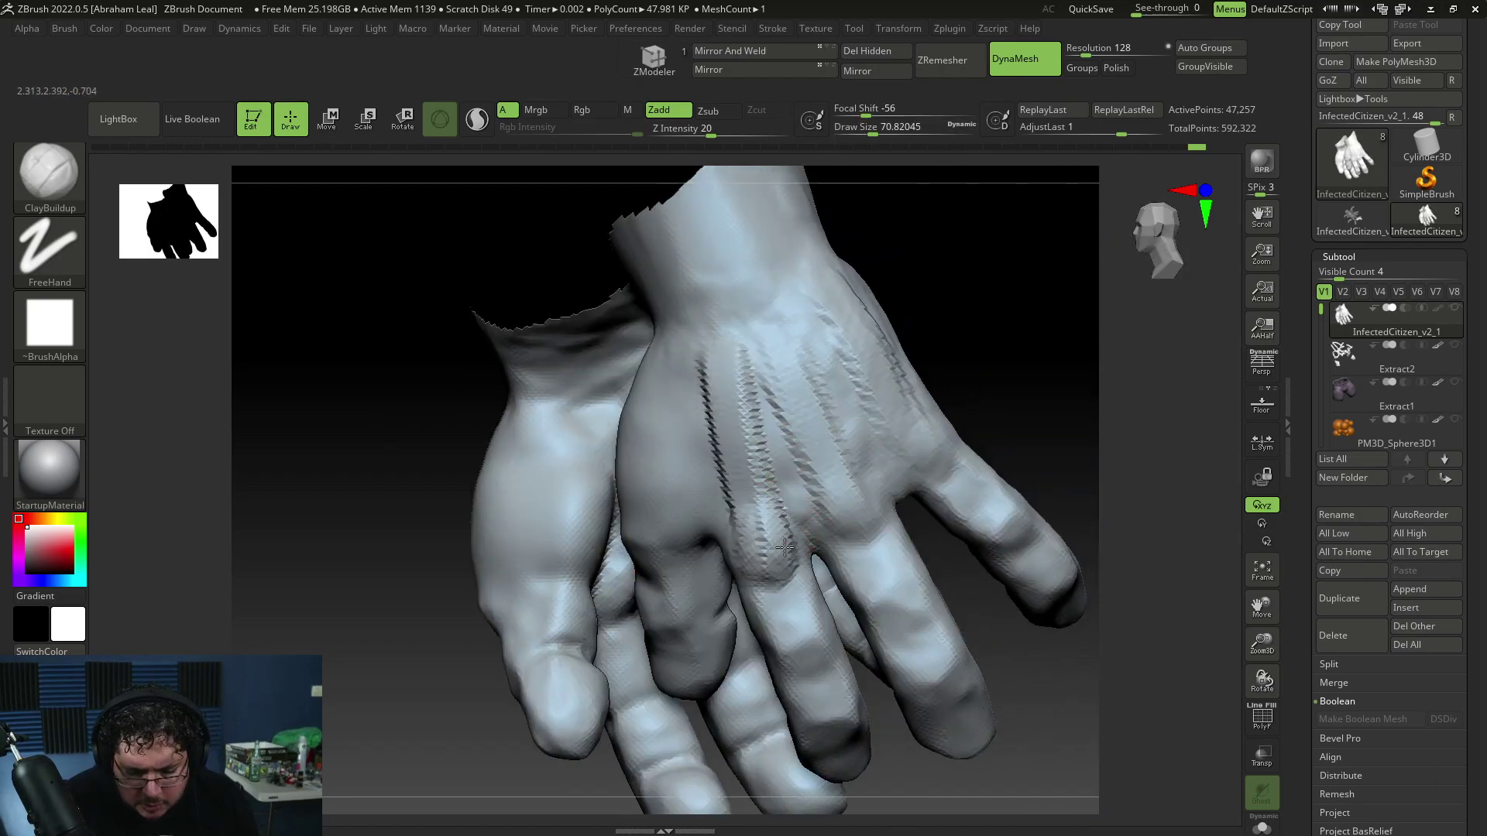
drag(878, 520, 863, 542)
drag(949, 570, 907, 495)
drag(907, 480, 936, 431)
drag(689, 657, 790, 619)
alt+drag(790, 619, 684, 703)
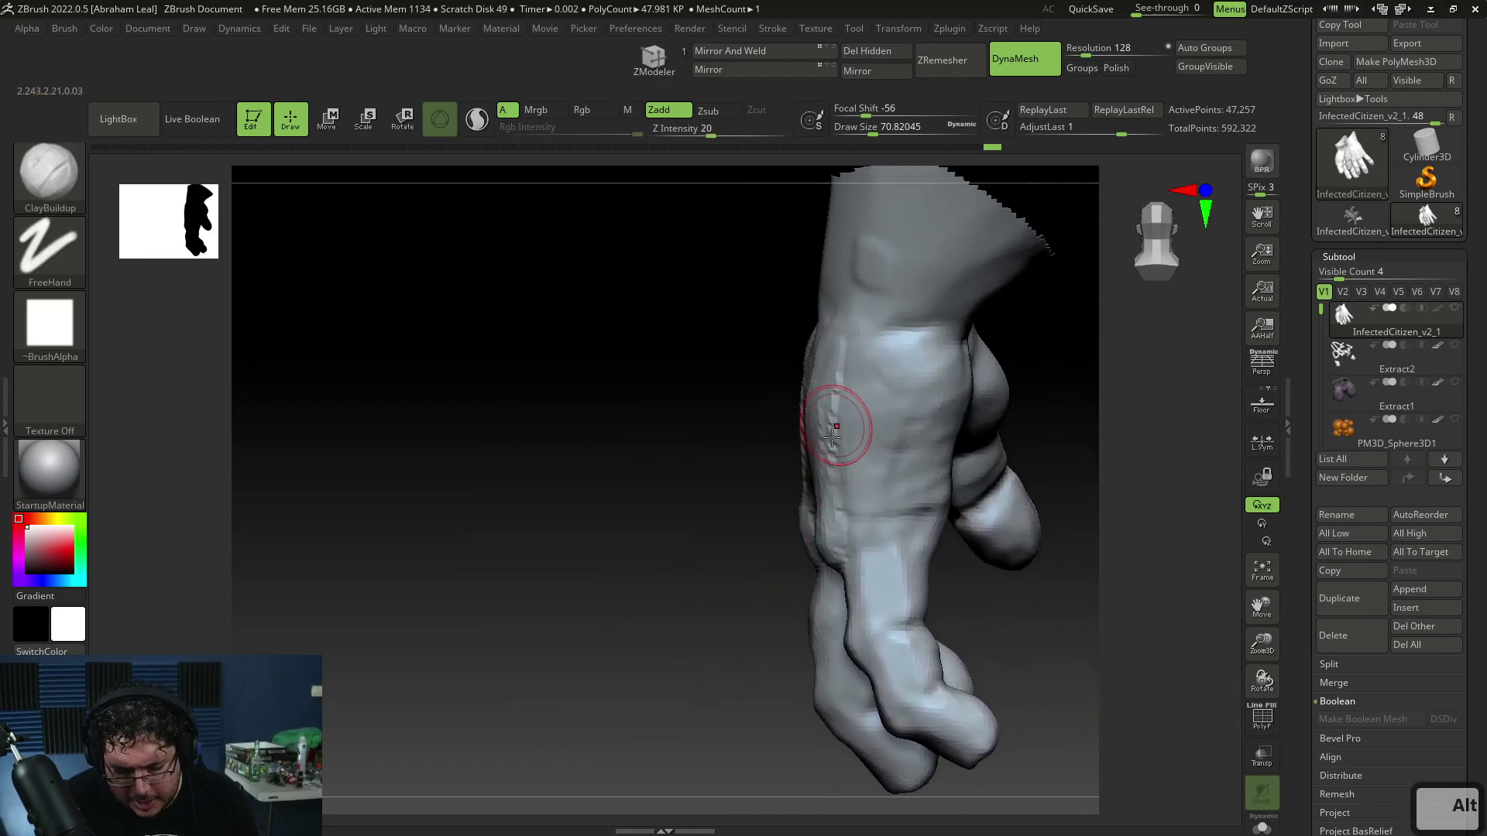
Trim and soften the tendons on the back of the hand with the TrimDynamic brush at draw size about 132
key(b)
key(t)
key(d)
key(space)
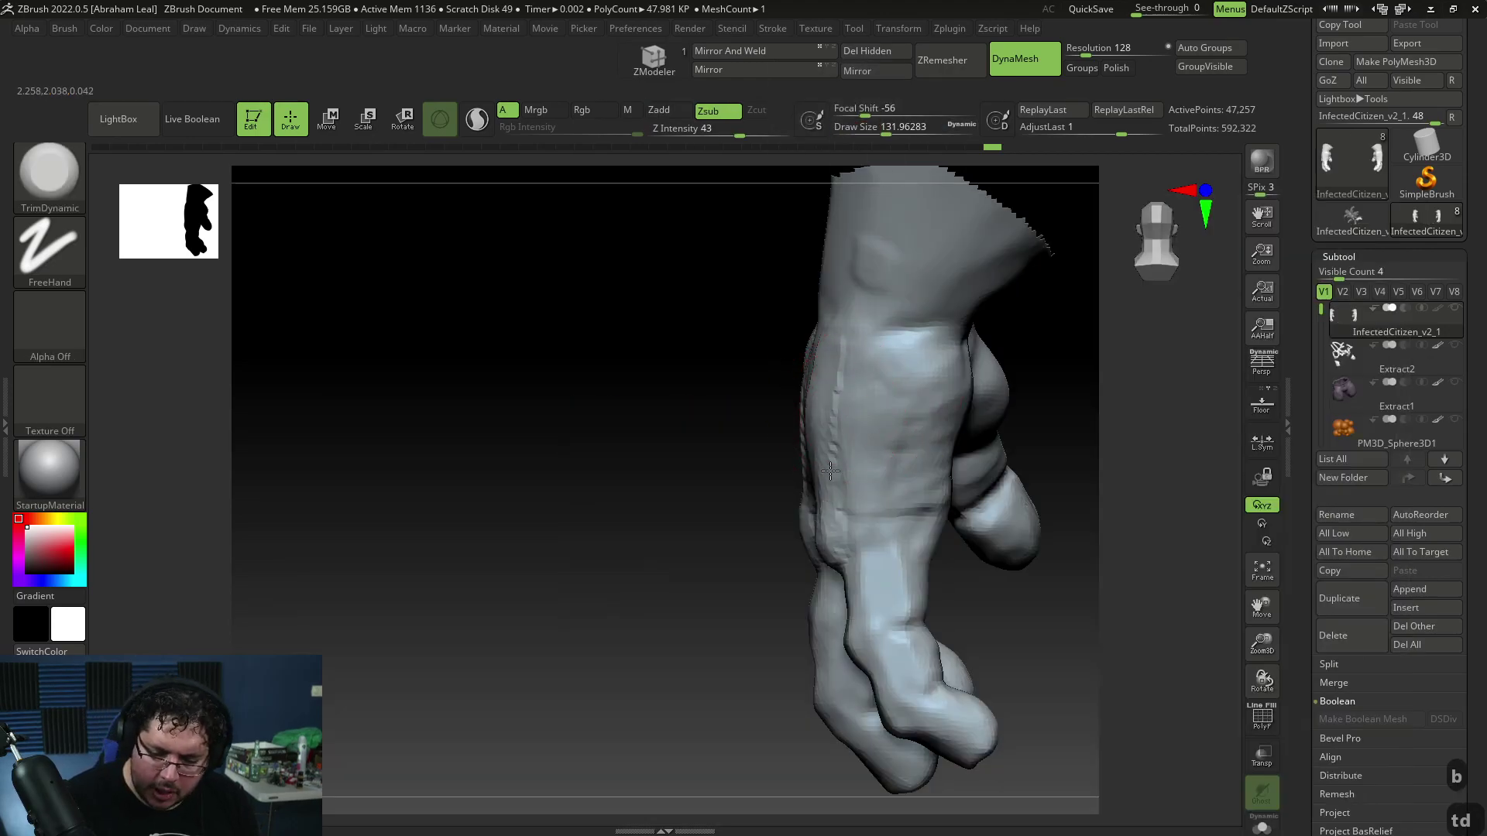
drag(771, 510, 860, 488)
mouse_move(785, 364)
mouse_down()
mouse_move(739, 481)
mouse_move(763, 395)
mouse_up()
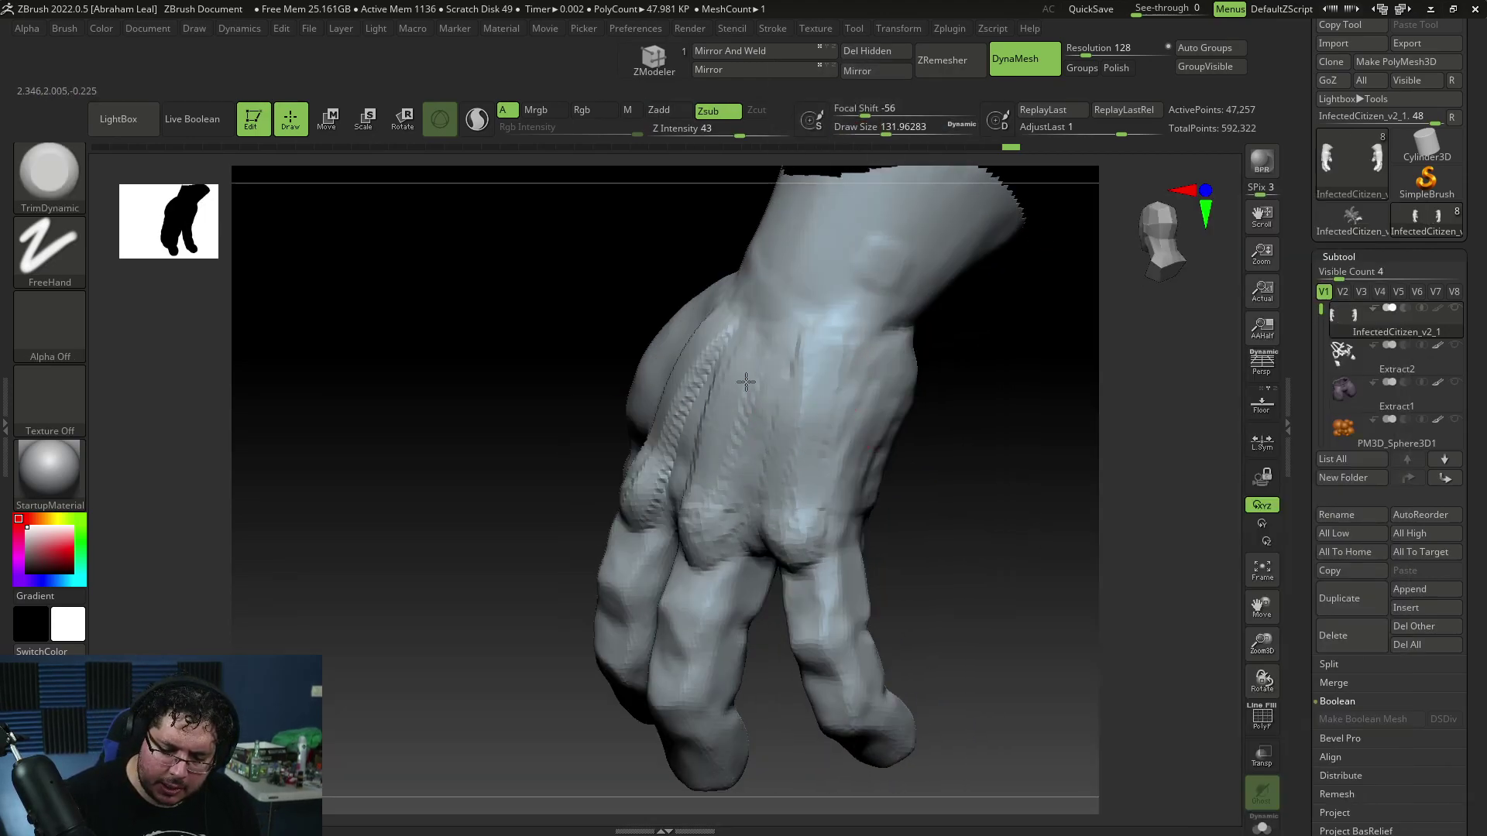
drag(614, 367, 434, 372)
drag(711, 380, 693, 401)
mouse_move(642, 448)
mouse_down()
mouse_move(669, 322)
mouse_move(690, 448)
mouse_up()
Flatten and smooth the knuckles and the outer side of the hand with TrimDynamic
drag(914, 500, 813, 487)
drag(703, 532, 708, 511)
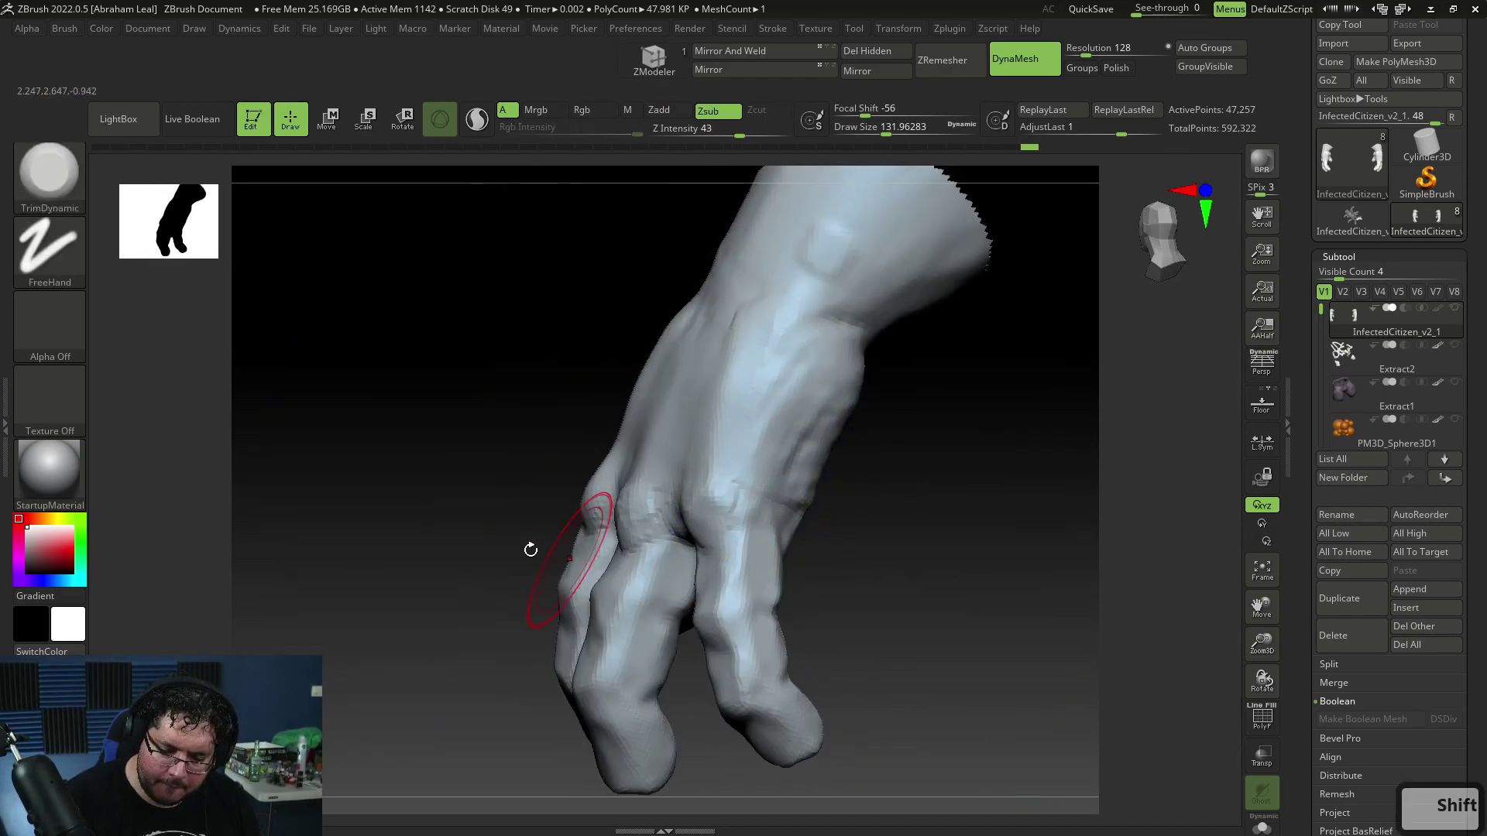
drag(536, 554, 591, 515)
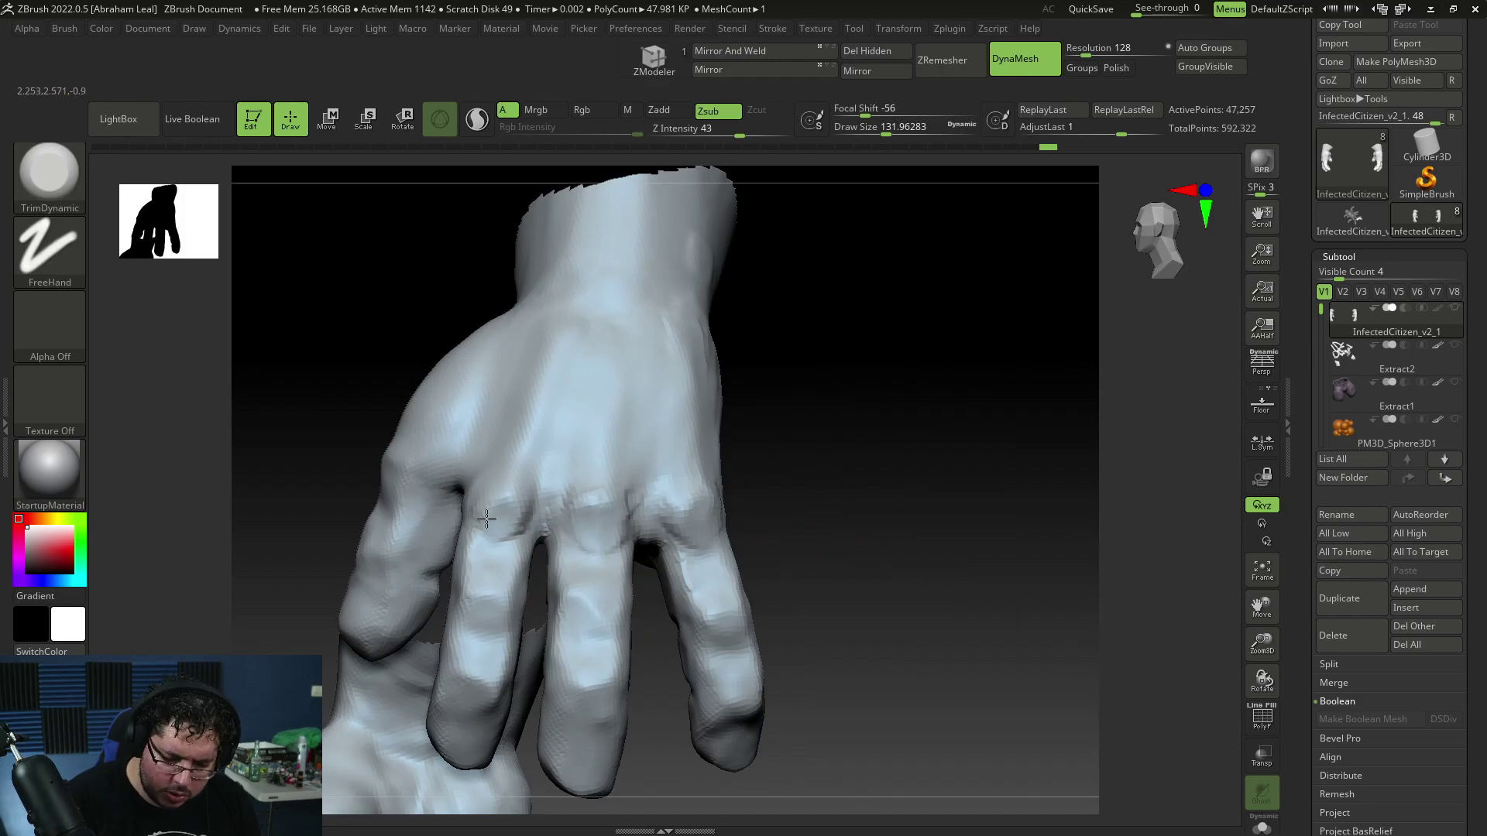
drag(522, 556, 816, 514)
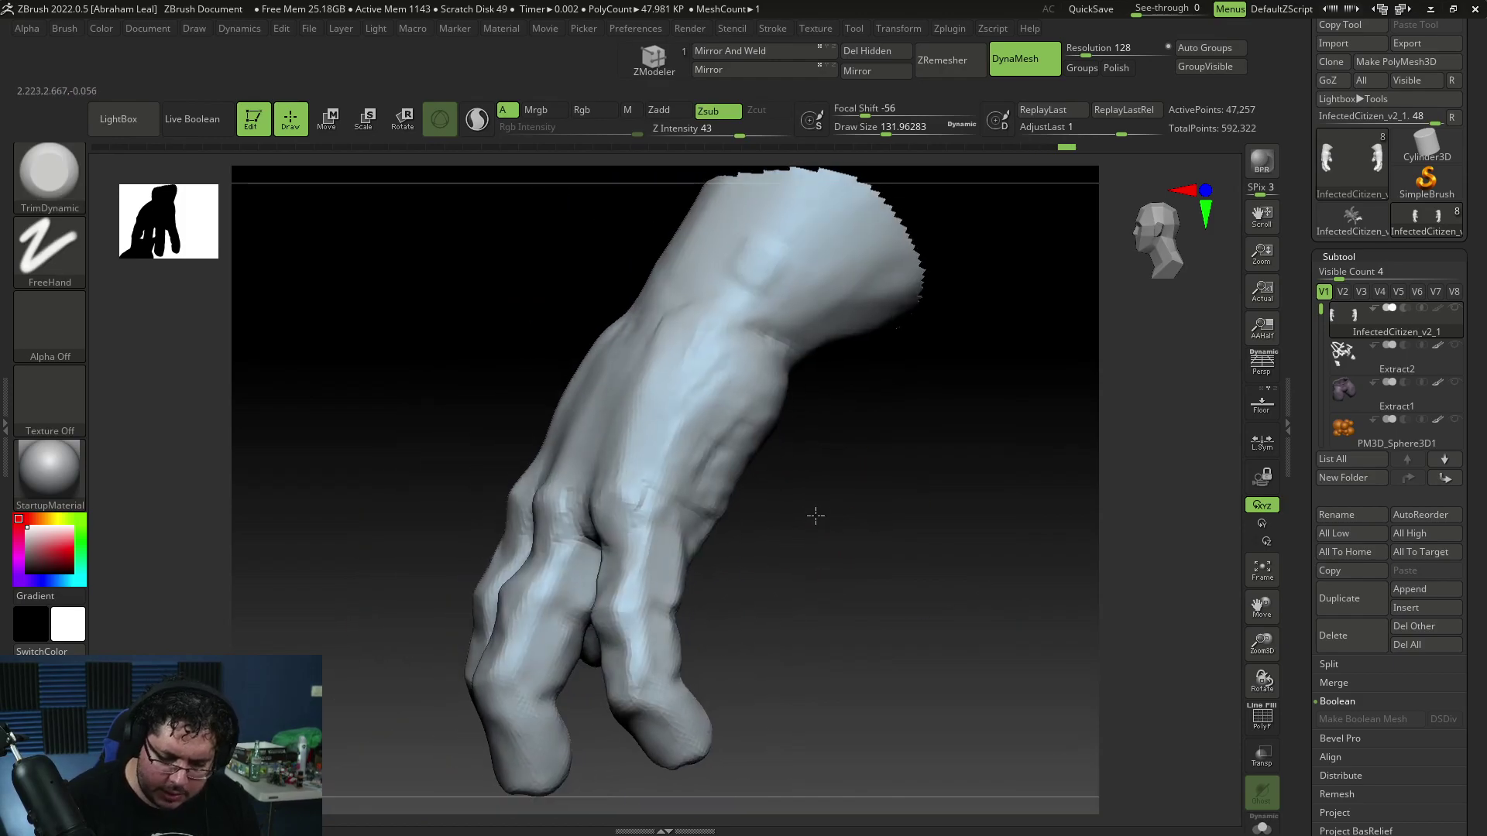
shift+drag(759, 644, 611, 605)
drag(766, 630, 829, 535)
drag(721, 518, 717, 526)
Choose the DamStandard brush and mask the hand so that only the little finger stays editable
key(b)
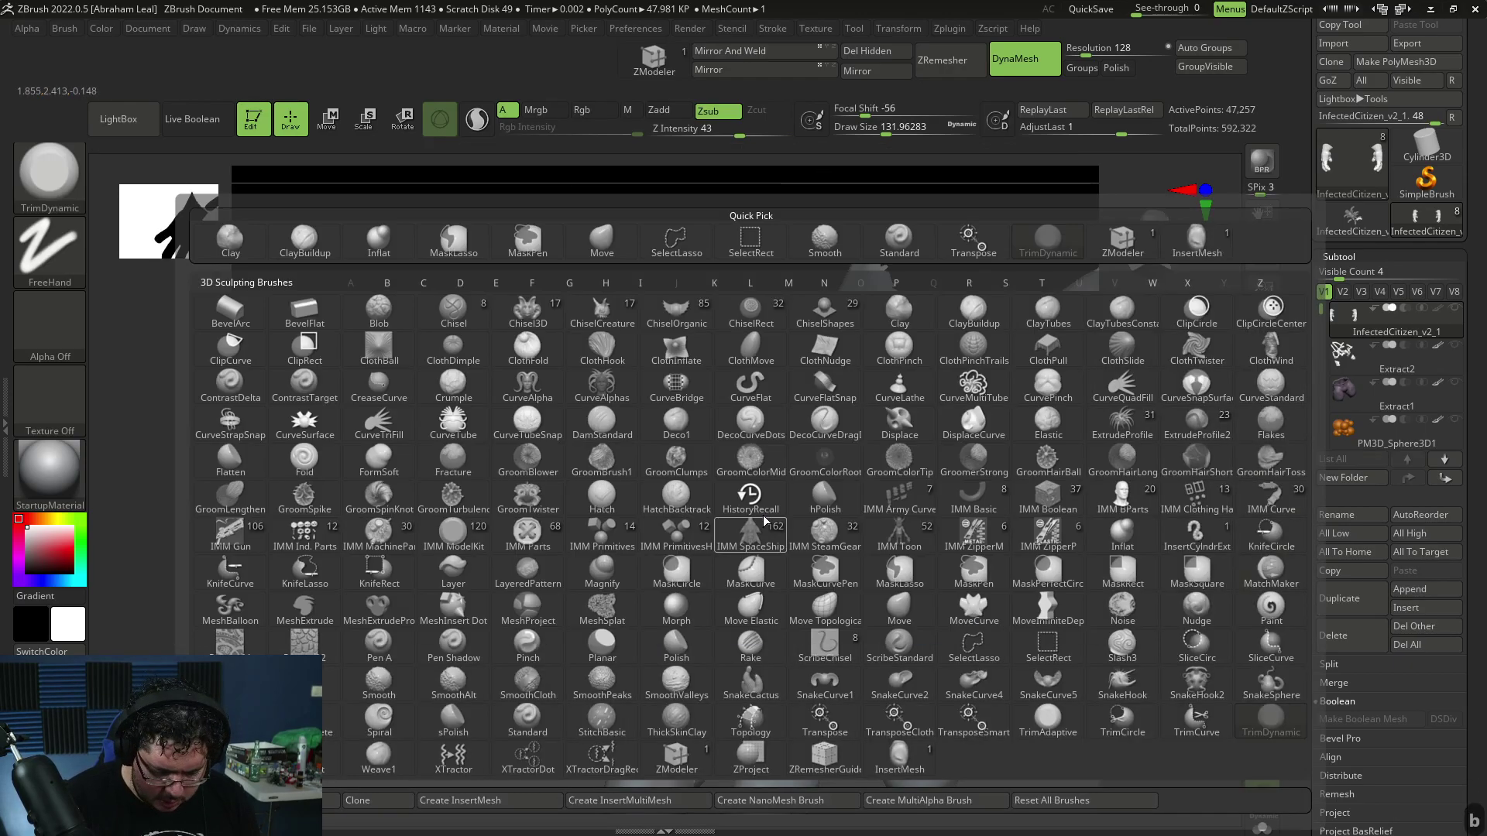
key(d)
key(s)
drag(1026, 511, 1006, 553)
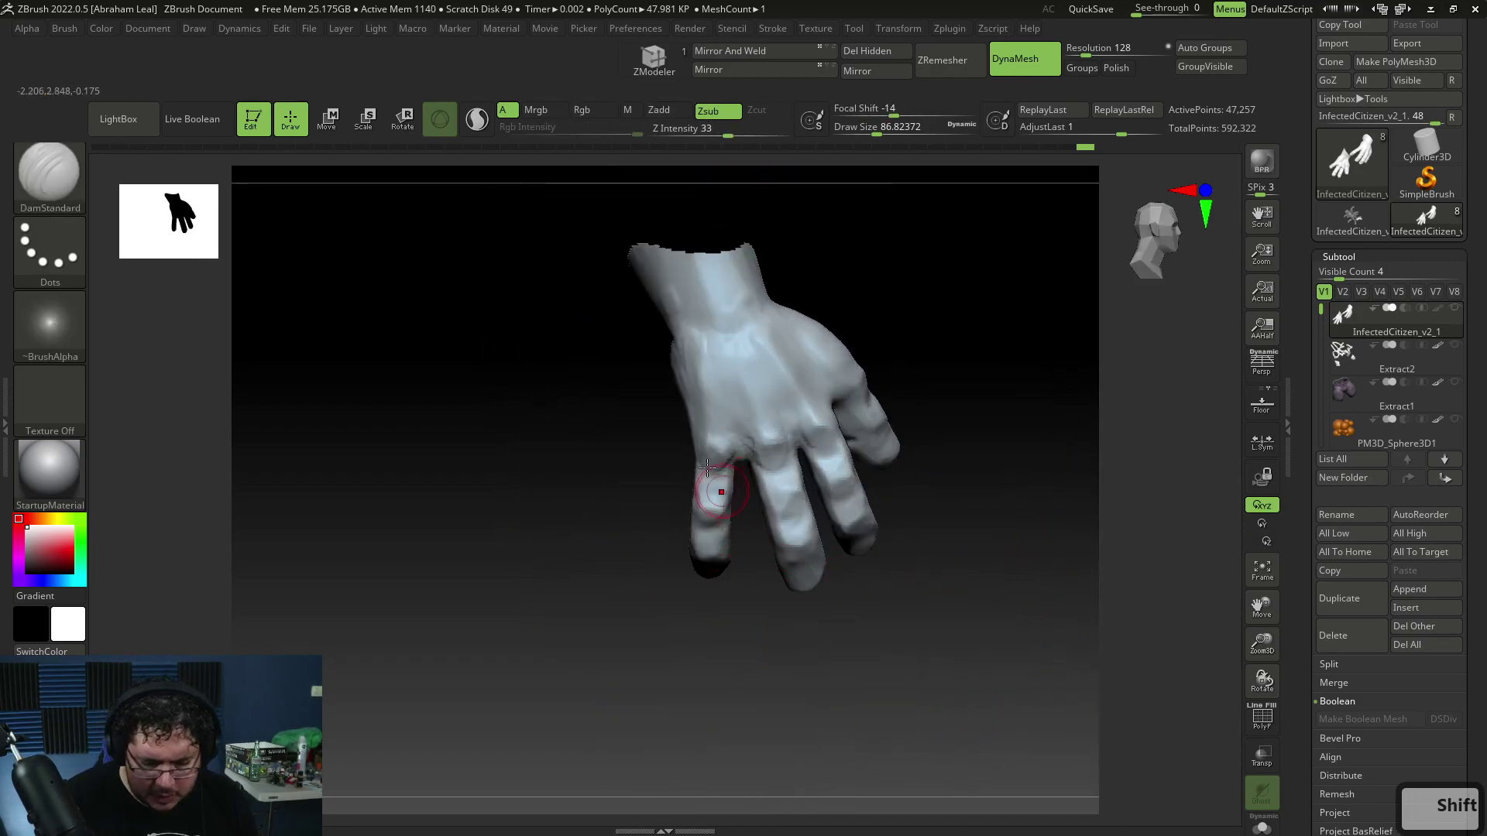
key(ctrl)
mouse_move(751, 502)
ctrl+mouse_down()
mouse_move(654, 601)
mouse_move(764, 620)
ctrl+mouse_up()
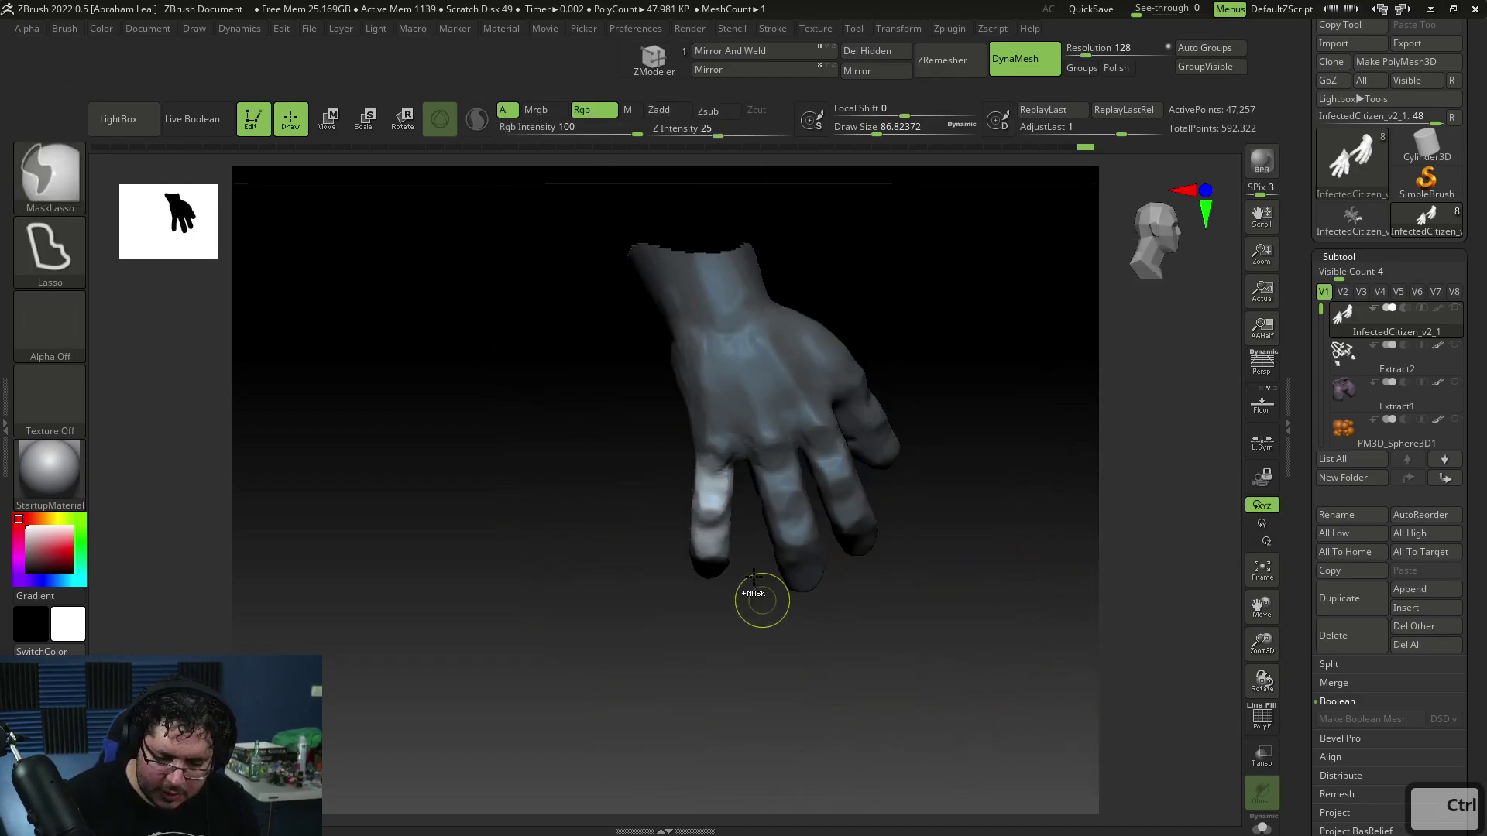
Reposition the unmasked little finger with the gizmo and return to draw mode
key(w)
alt+click(812, 218)
alt+drag(783, 252, 783, 365)
alt+drag(870, 460, 790, 460)
alt+drag(702, 365, 701, 369)
mouse_move(791, 462)
alt+mouse_down()
mouse_move(772, 427)
mouse_move(800, 449)
alt+mouse_up()
key(q)
drag(898, 591, 981, 649)
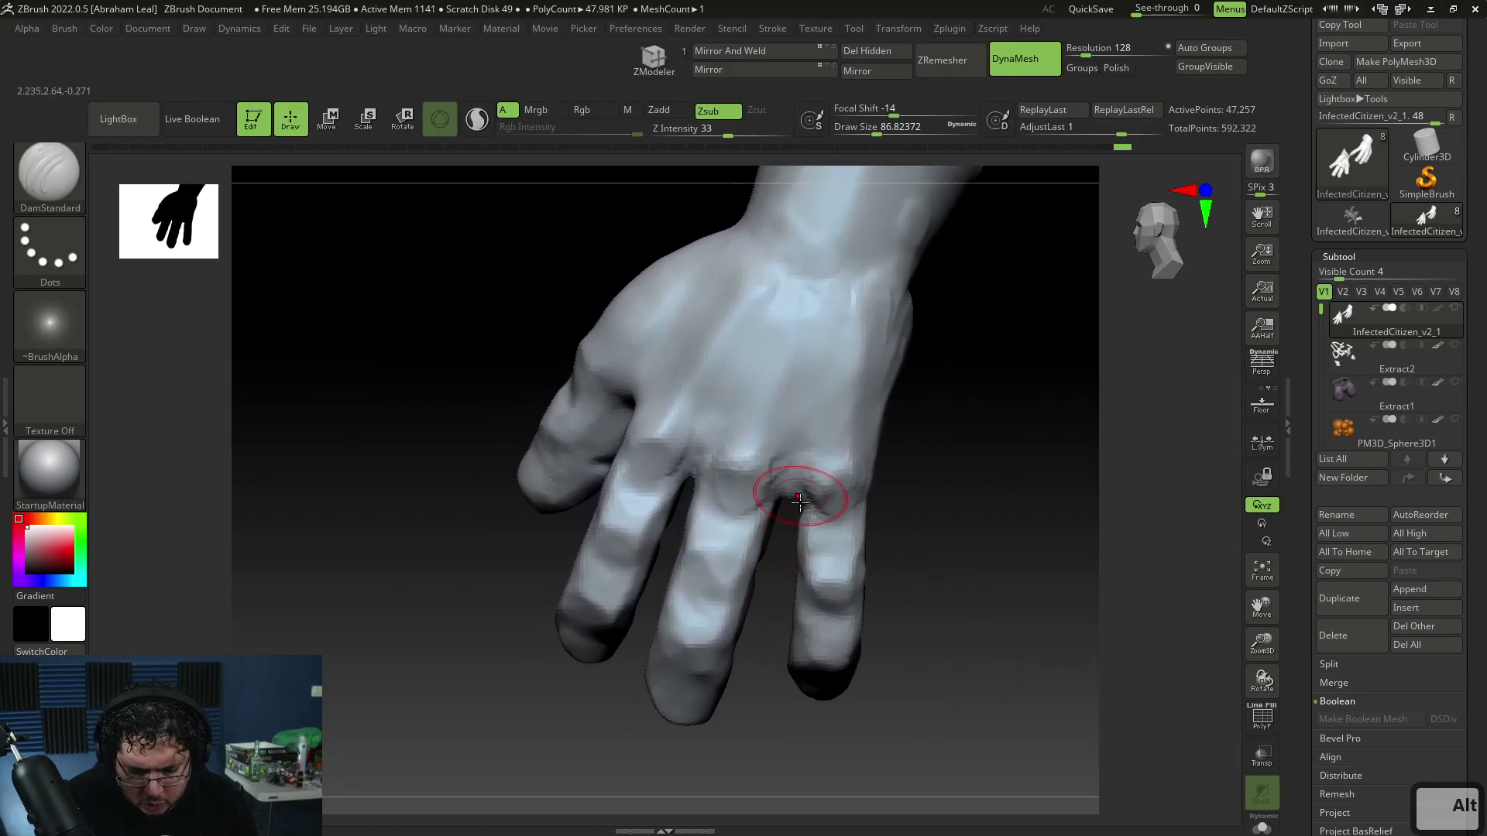
Reshape the gap at the base of the little finger with the Move brush at draw size about 124
key(b)
key(m)
key(v)
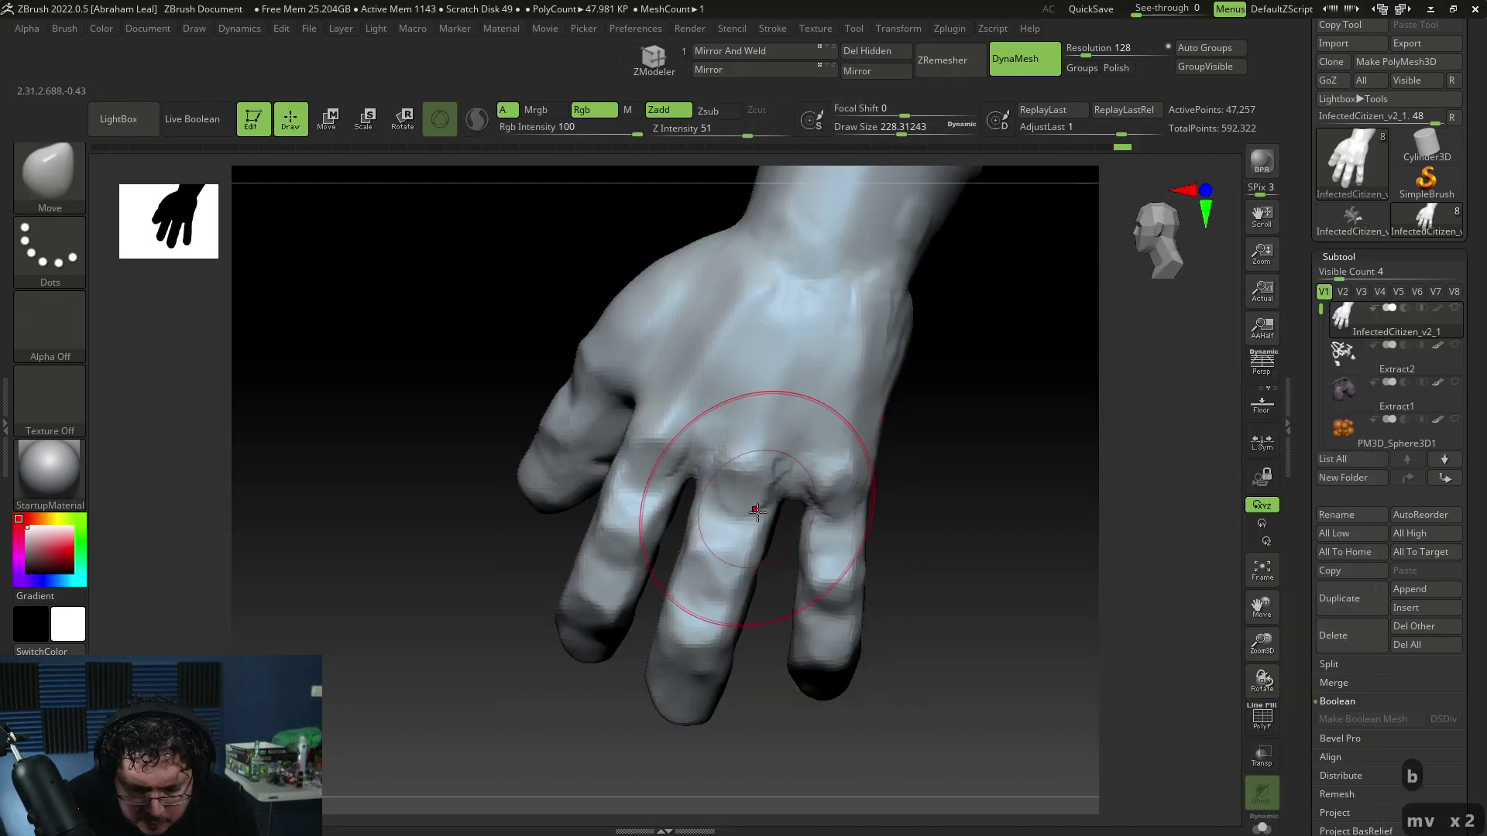
key(space)
drag(821, 505, 807, 506)
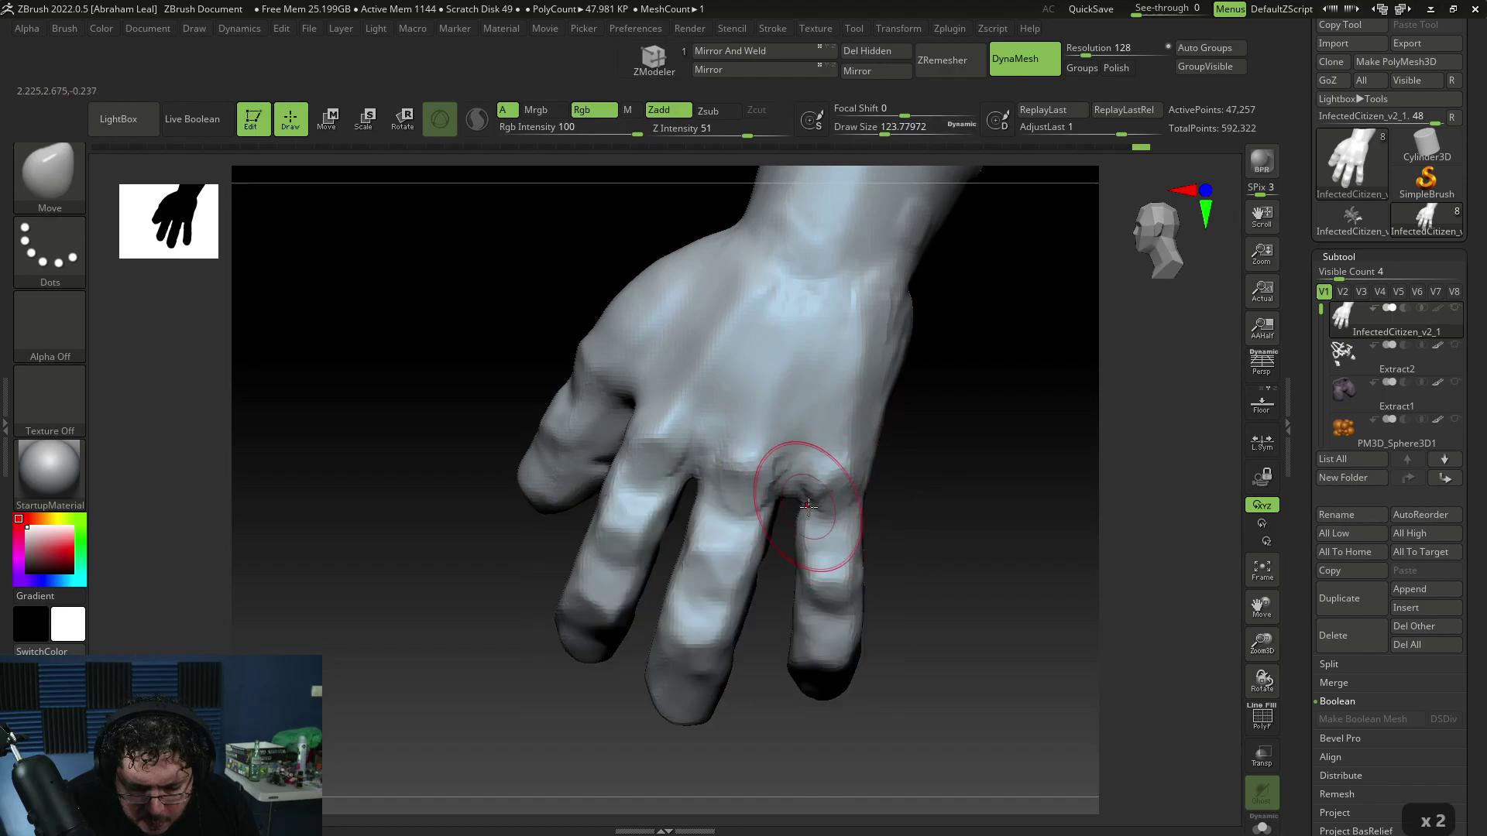
Mask the finger beside the little finger, adjust the little finger with the Move brush at draw size about 228, and clear the mask
key(ctrl)
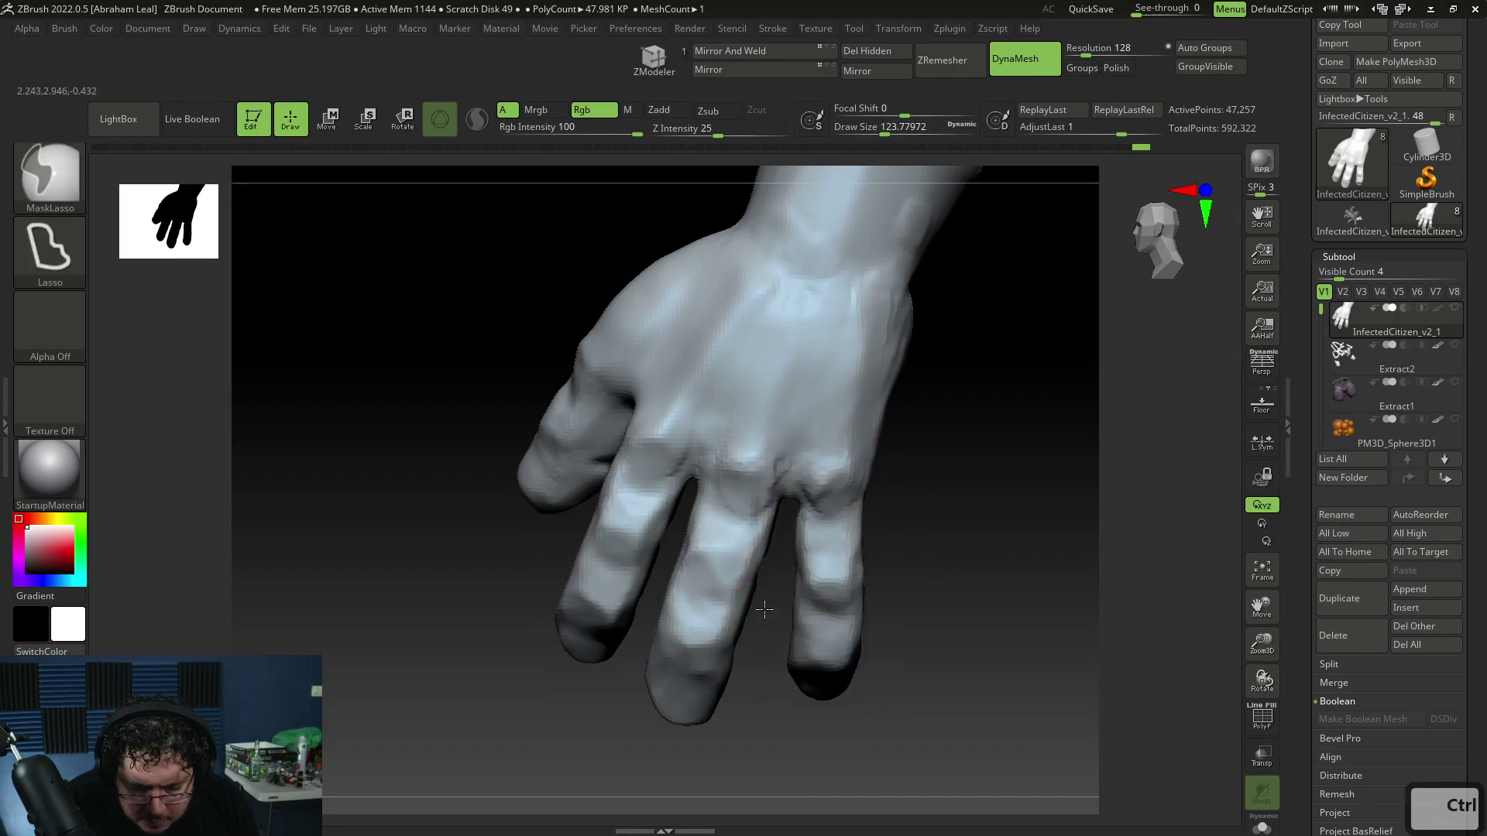
ctrl+drag(728, 507, 741, 486)
key(b)
key(m)
key(v)
key(space)
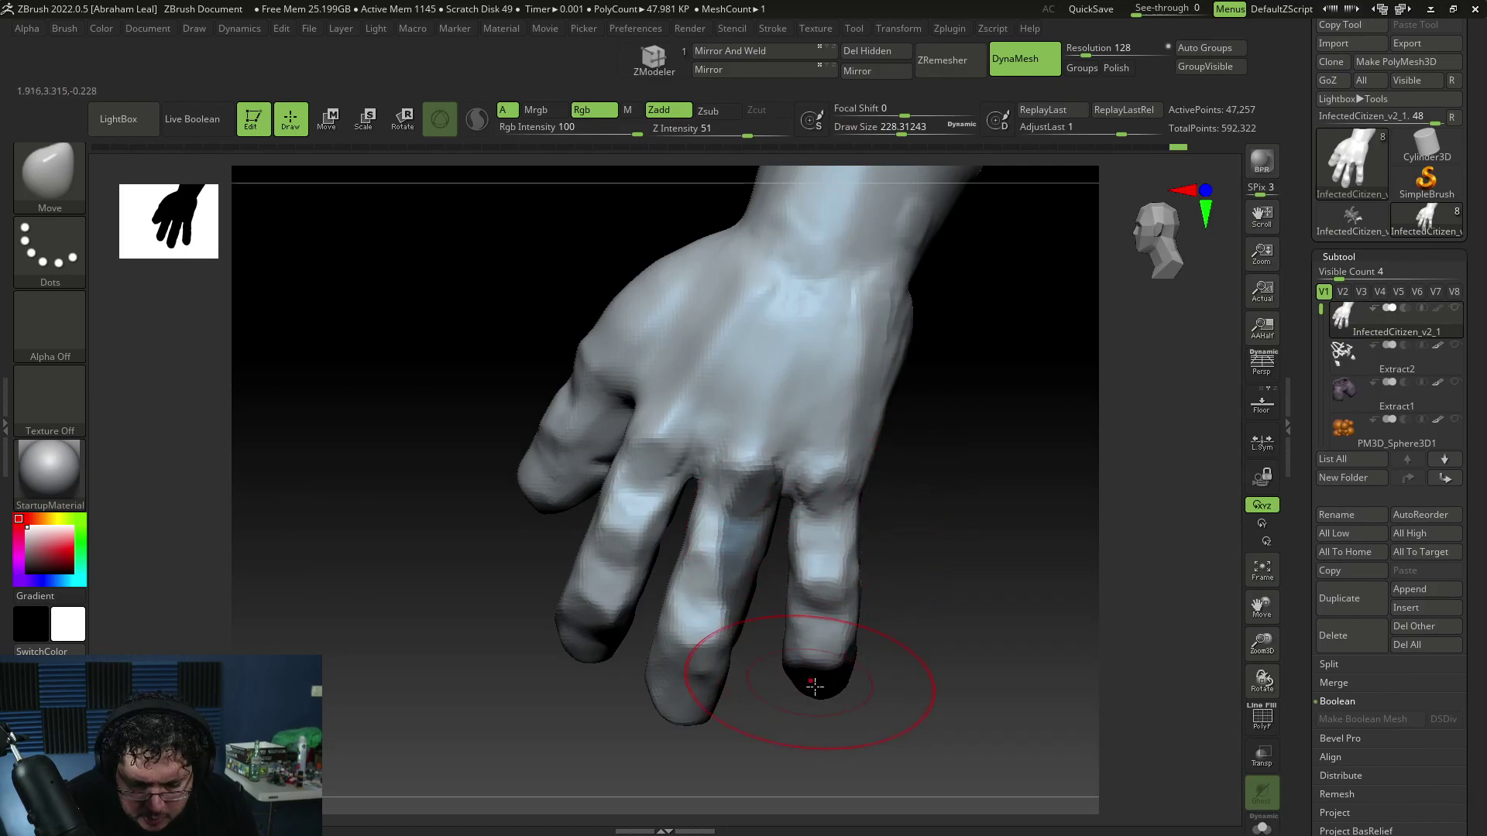
mouse_move(839, 599)
right_down()
mouse_move(870, 624)
mouse_move(952, 504)
mouse_move(940, 458)
right_up()
key(ctrl)
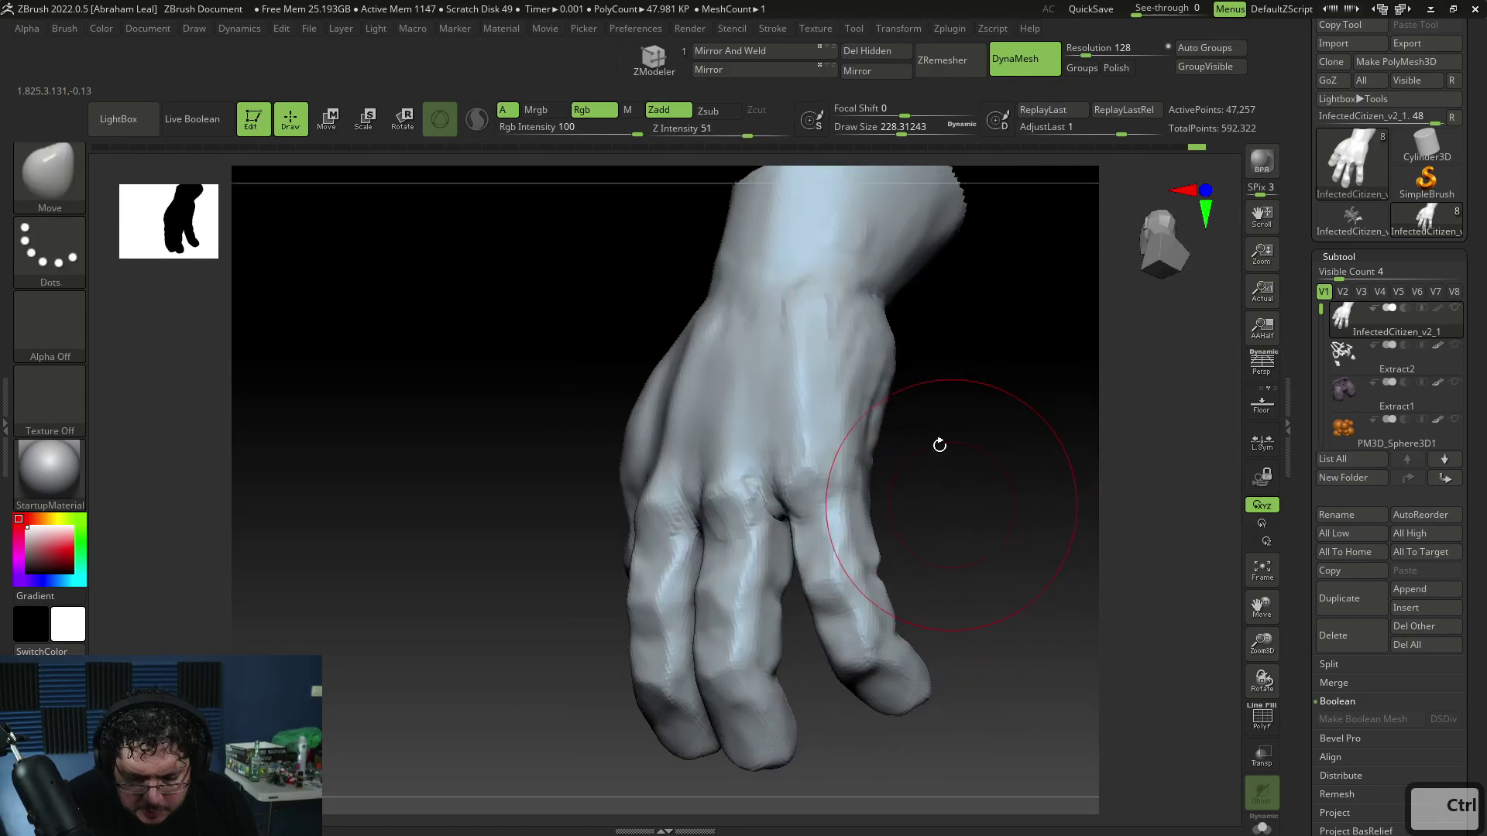
Build up the little finger's knuckle and upper joint with the ClayBuildup brush at draw size about 83
key(b)
key(c)
key(b)
right_click(782, 569)
drag(886, 474, 870, 472)
right_drag(869, 472, 821, 534)
key(space)
mouse_move(841, 527)
mouse_down()
mouse_move(830, 518)
mouse_move(855, 540)
mouse_up()
key(0)
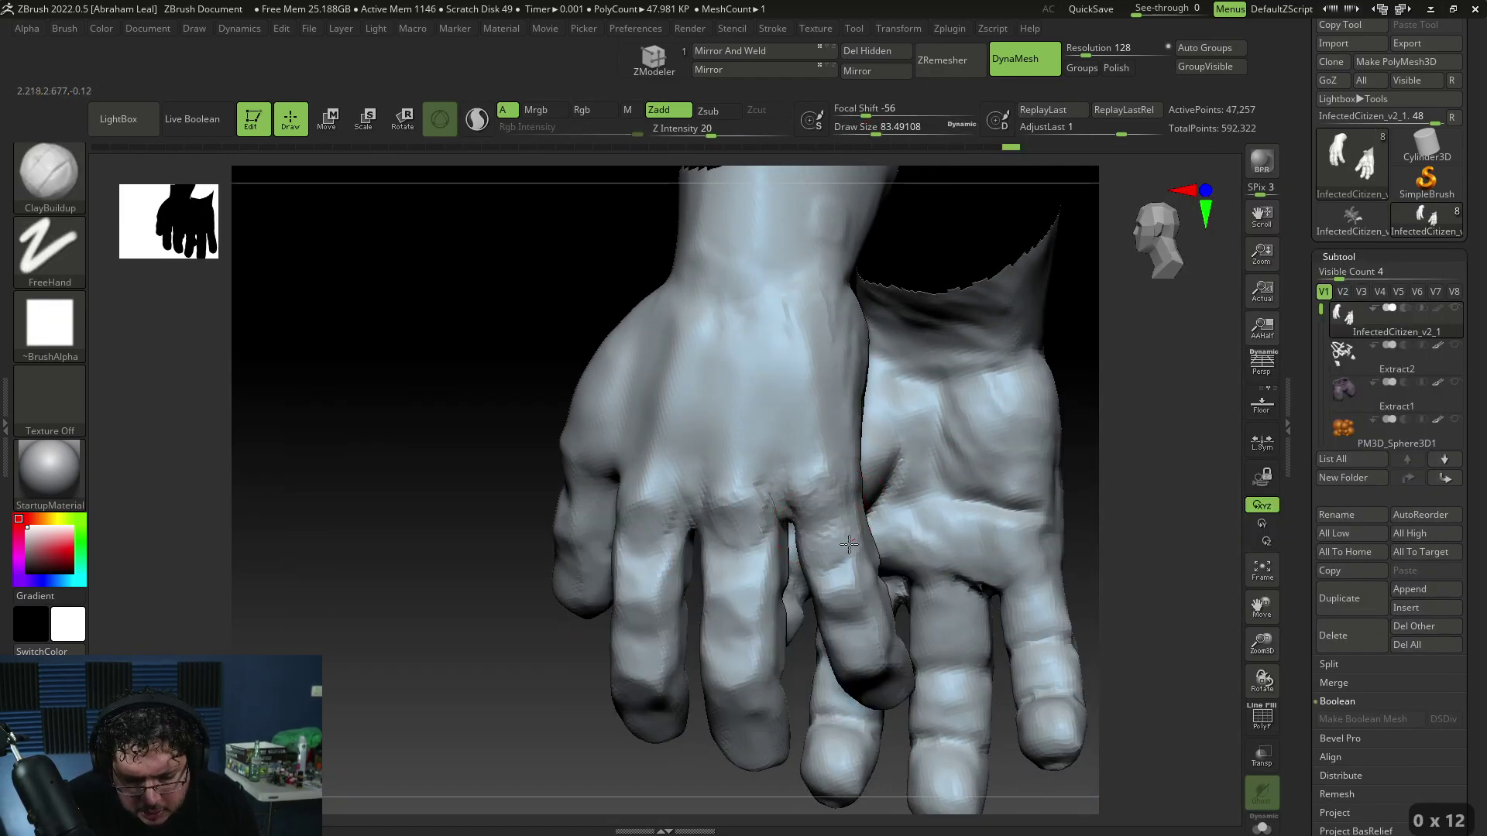
Add volume to the joints of the little and middle fingers with ClayBuildup
right_drag(1121, 485, 922, 606)
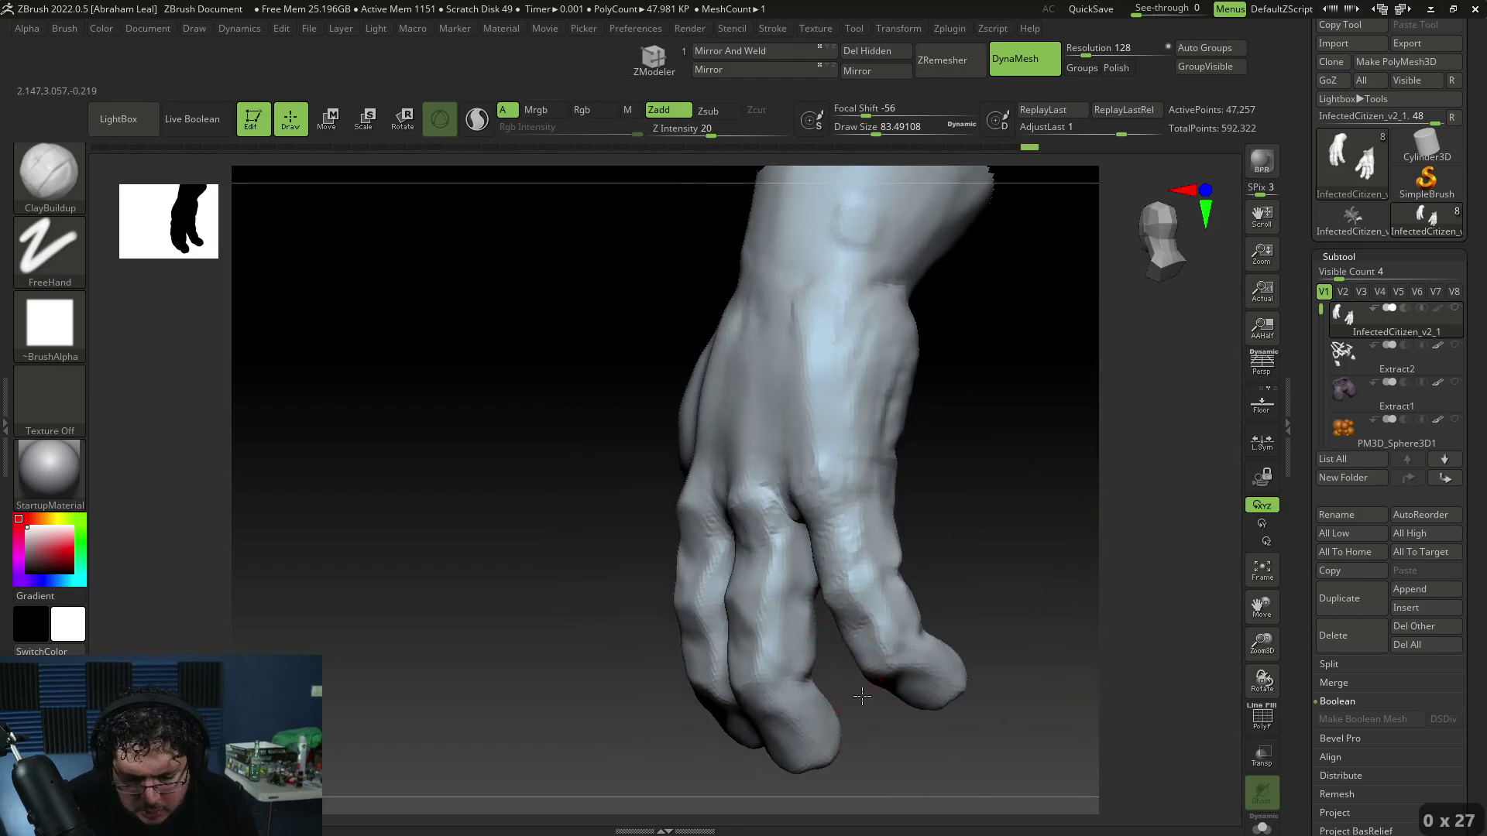
drag(845, 624, 868, 649)
right_drag(929, 643, 905, 539)
mouse_move(719, 598)
mouse_down()
mouse_move(751, 563)
mouse_move(712, 540)
mouse_move(752, 558)
mouse_up()
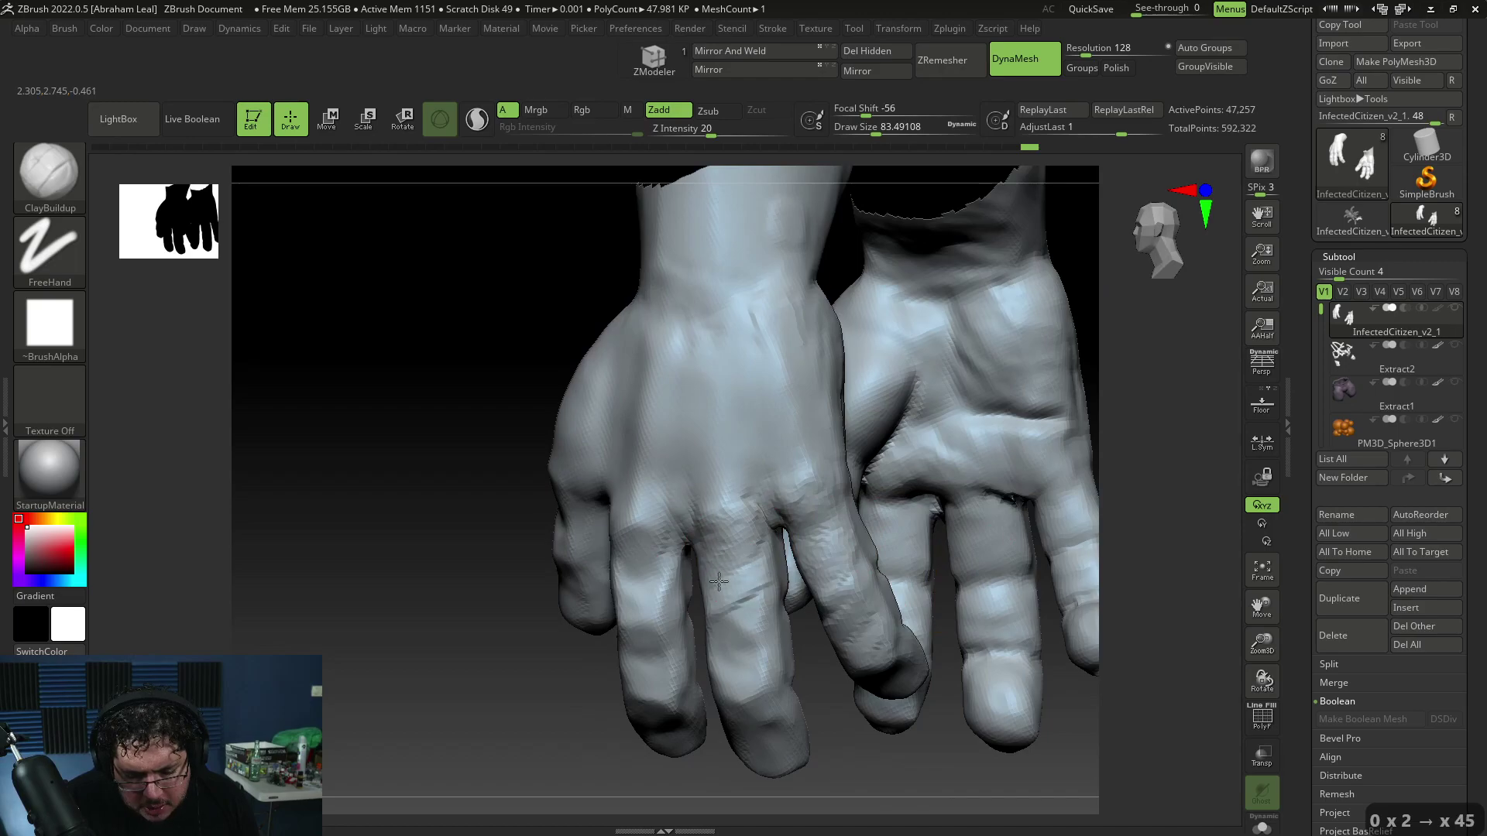
Refine and smooth the index finger's joints, and try to refresh the partly hidden mesh with DynaMesh
right_drag(555, 717, 659, 585)
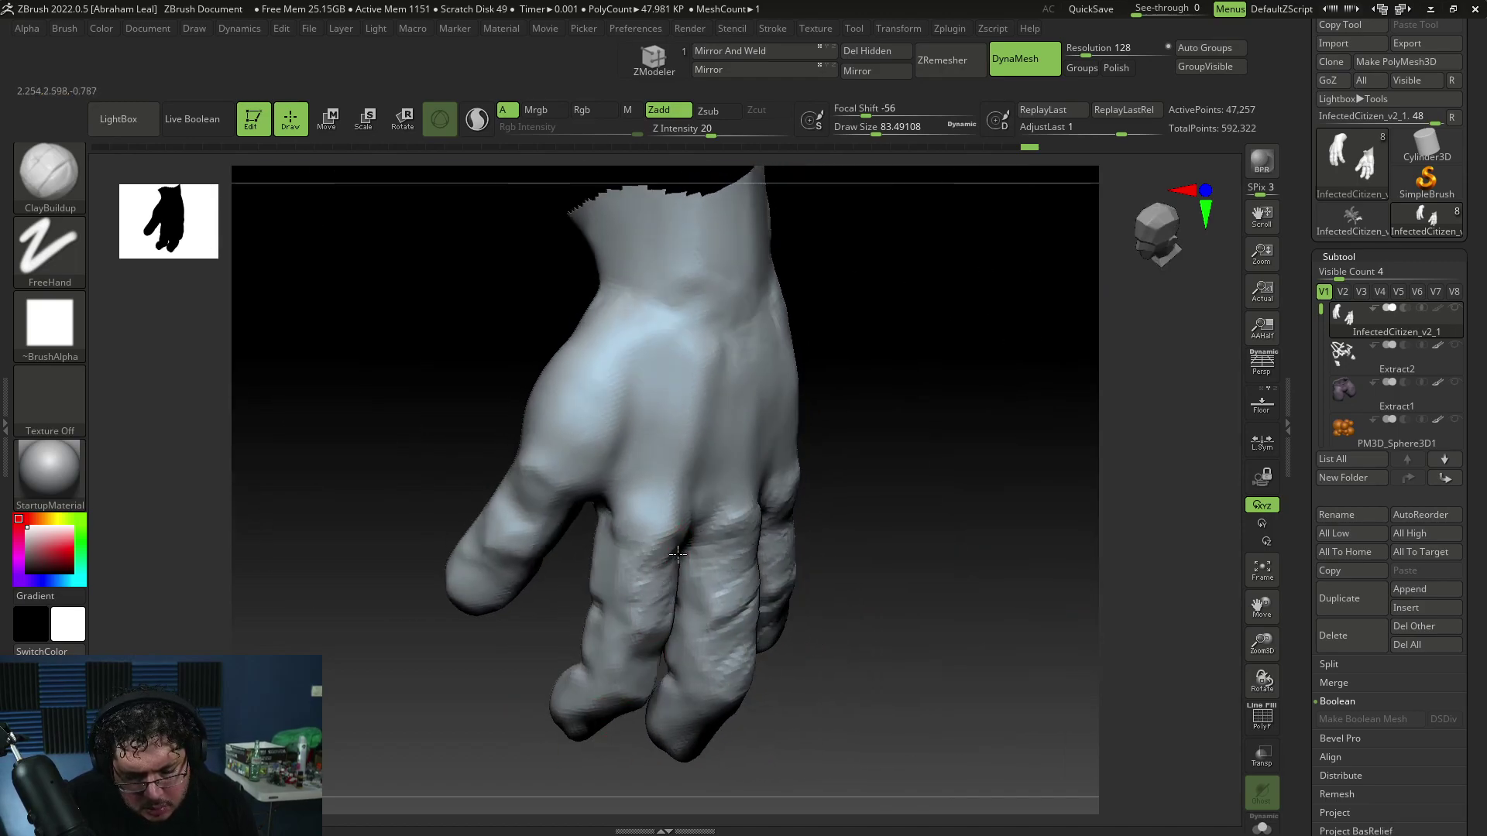
right_drag(687, 559, 649, 649)
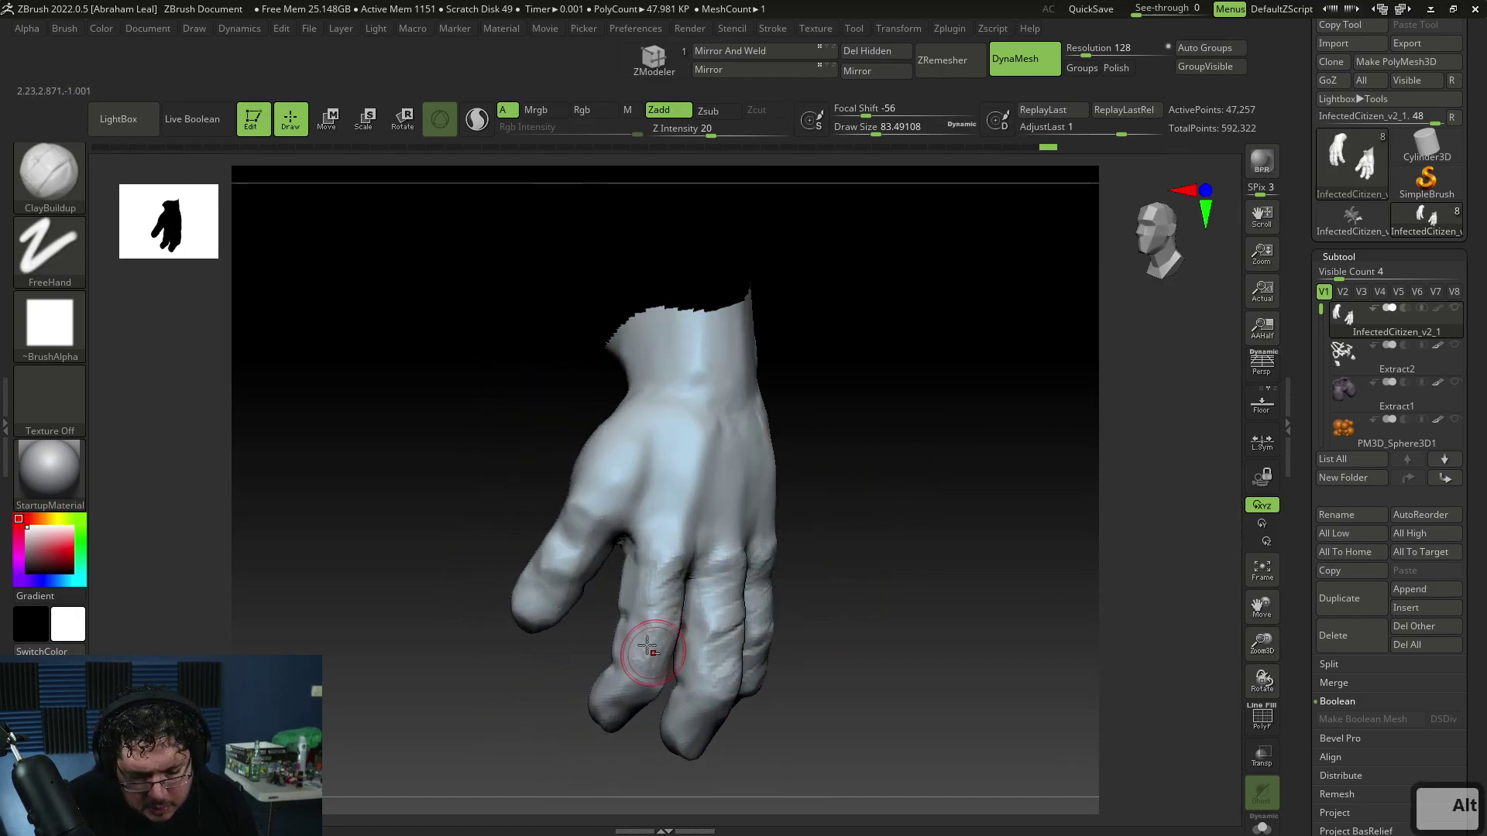
shift+drag(649, 654, 666, 578)
shift+right_drag(850, 558, 811, 674)
ctrl+drag(810, 677, 803, 624)
alt+right_drag(803, 625, 671, 496)
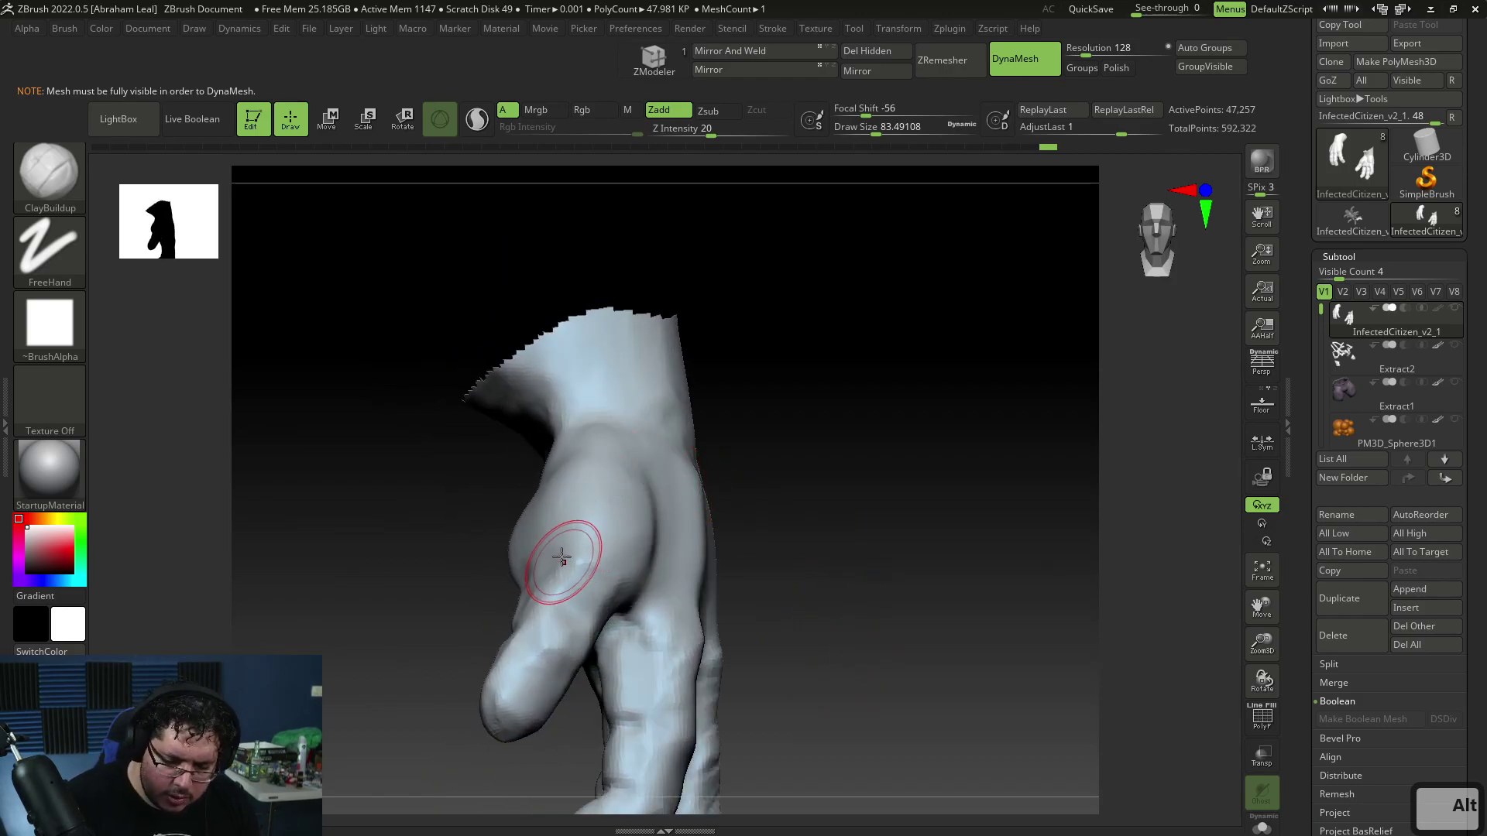
Sculpt the thumb's knuckle and joint with ClayBuildup and smooth the strokes
mouse_move(578, 547)
alt+mouse_down()
mouse_move(576, 573)
mouse_move(539, 554)
alt+mouse_up()
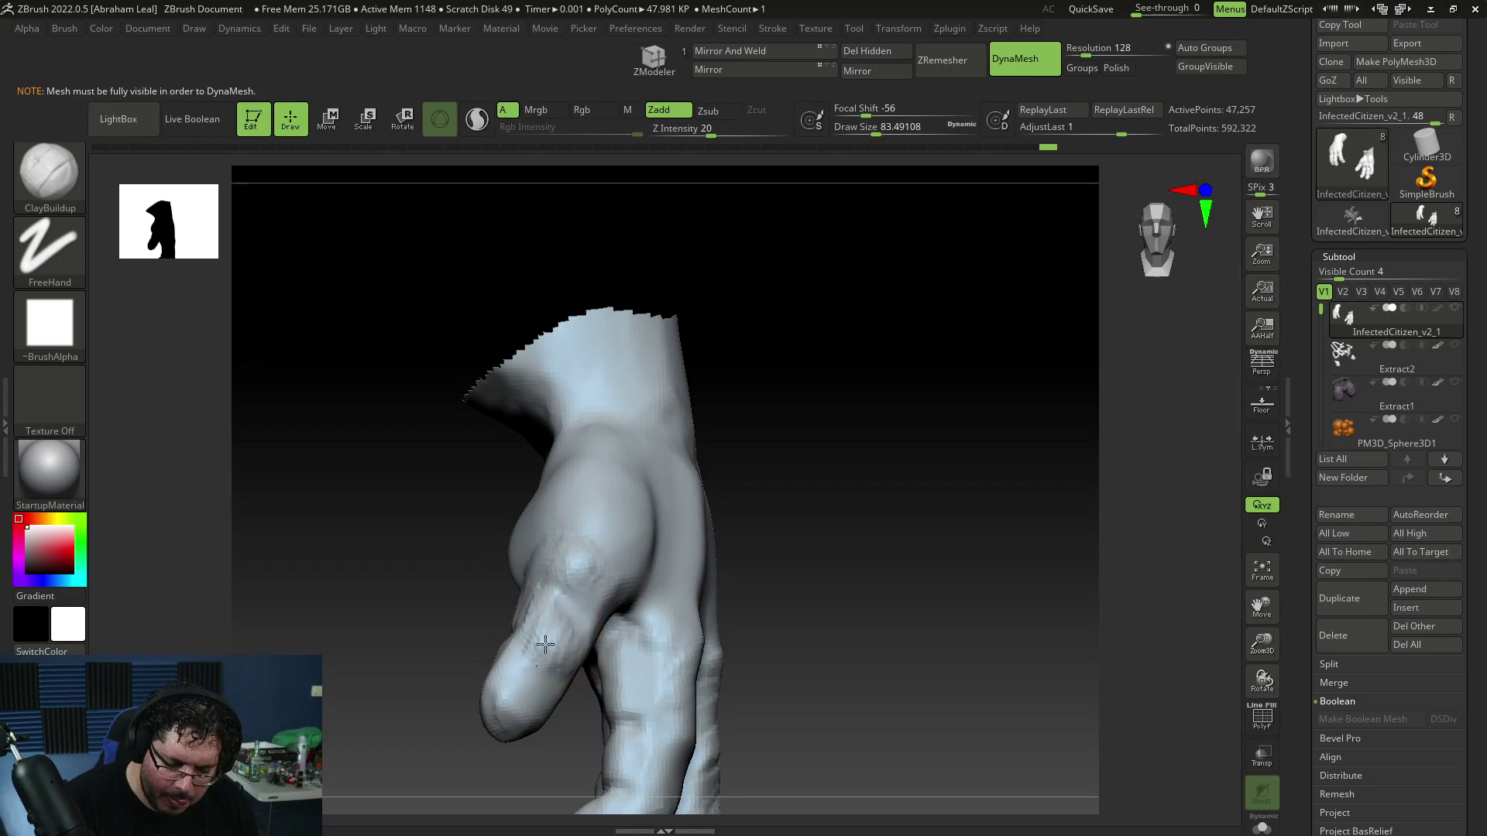
alt+drag(541, 657, 555, 637)
right_drag(650, 631, 731, 485)
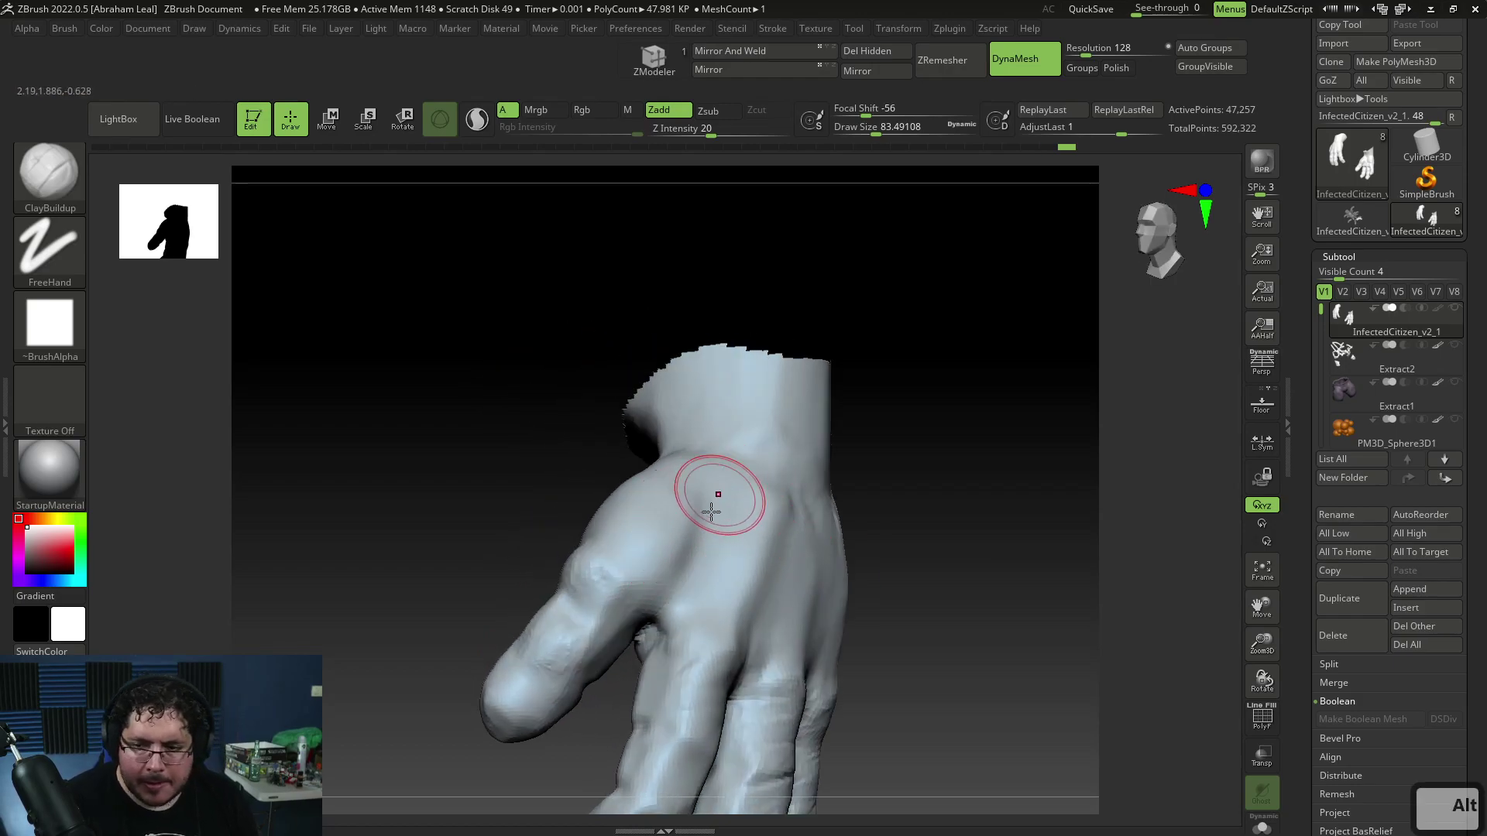
key(shift)
mouse_move(599, 609)
shift+mouse_down()
mouse_move(624, 583)
mouse_move(604, 639)
shift+mouse_up()
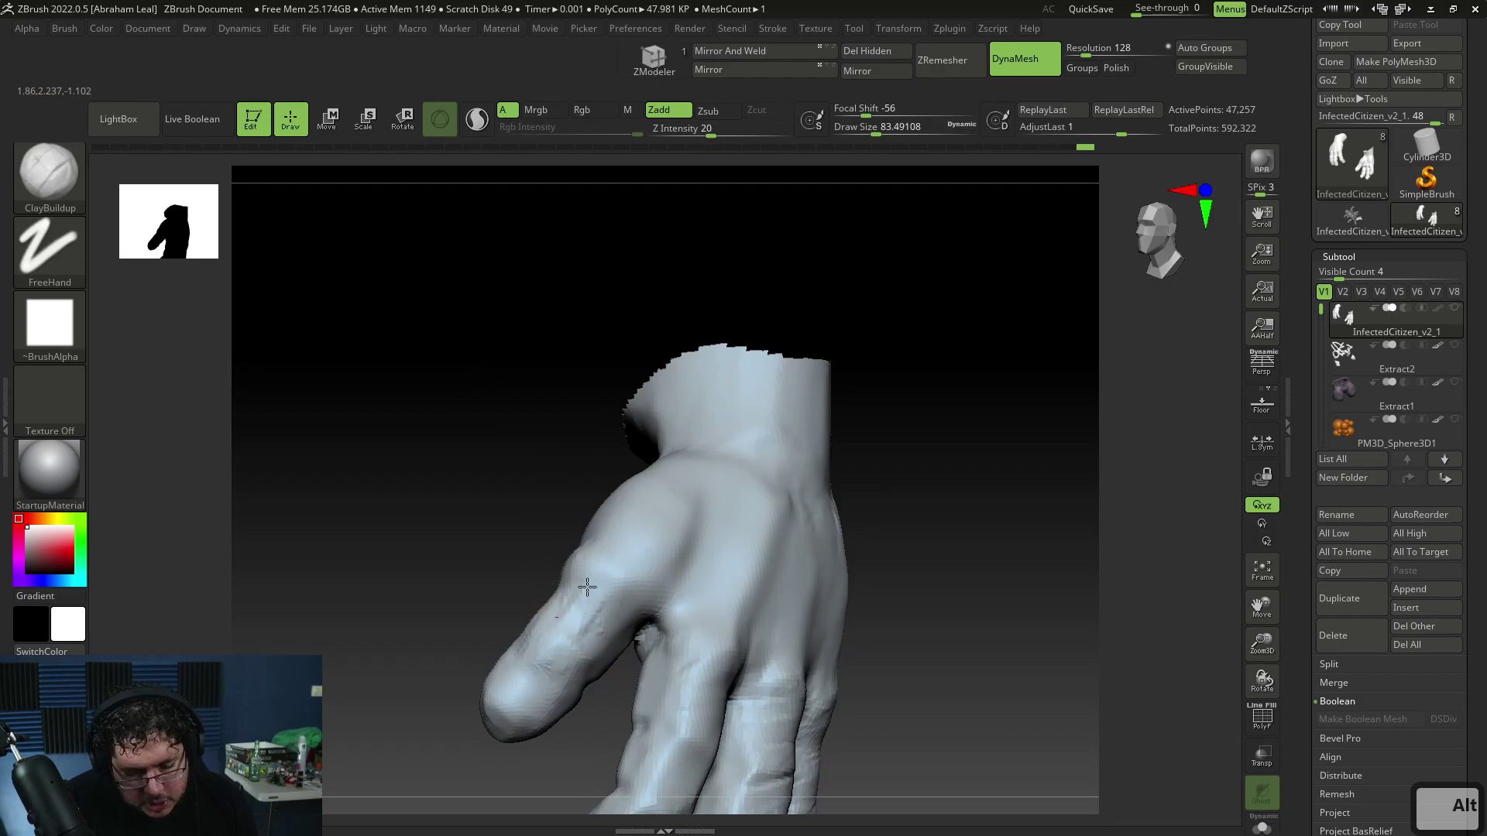
Build up the thumb's base and palm with ClayBuildup at draw size about 124, and show the whole body again
alt+drag(859, 581, 891, 457)
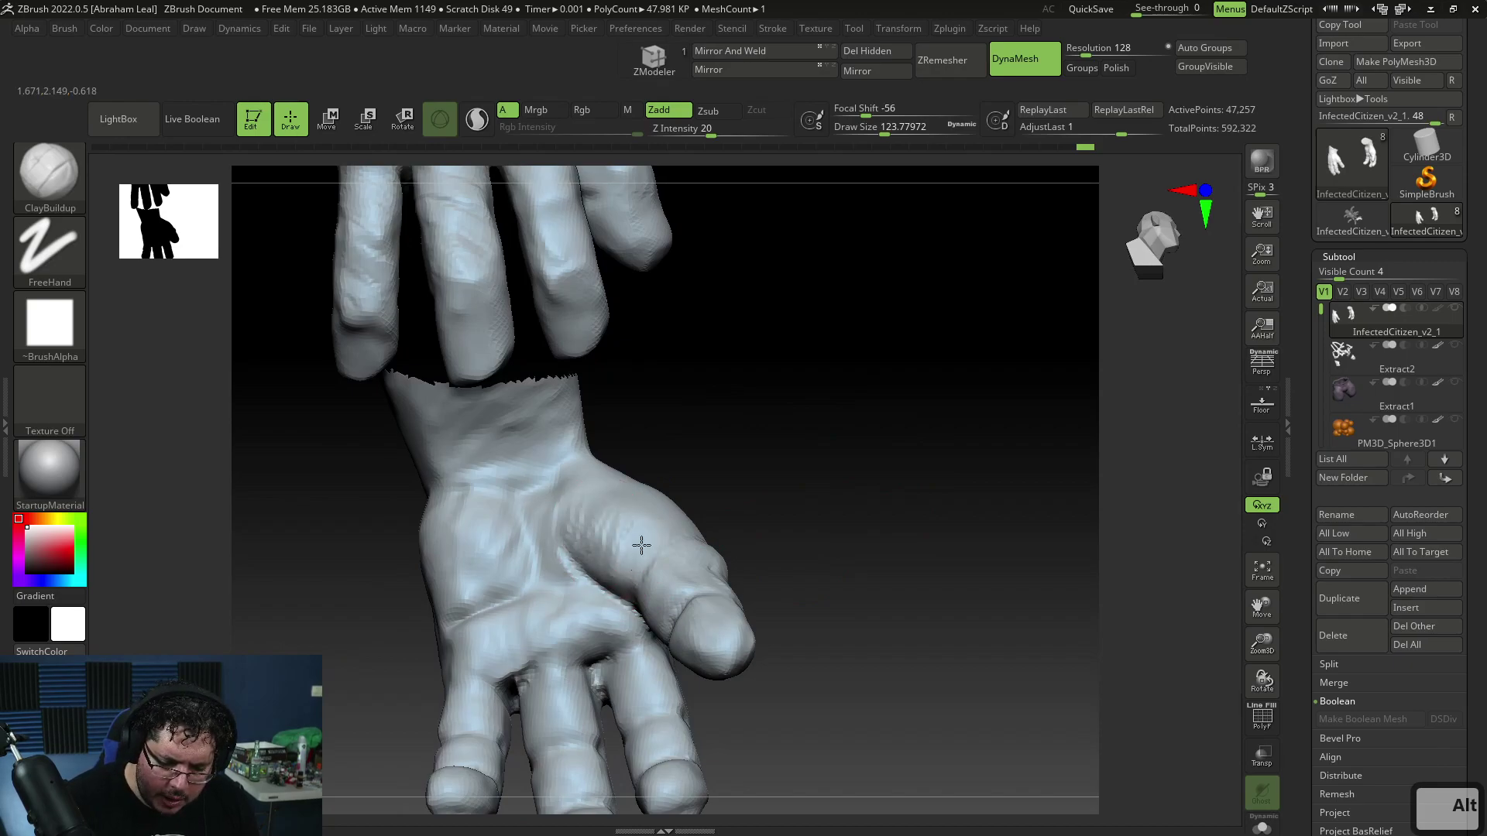
drag(704, 451, 687, 537)
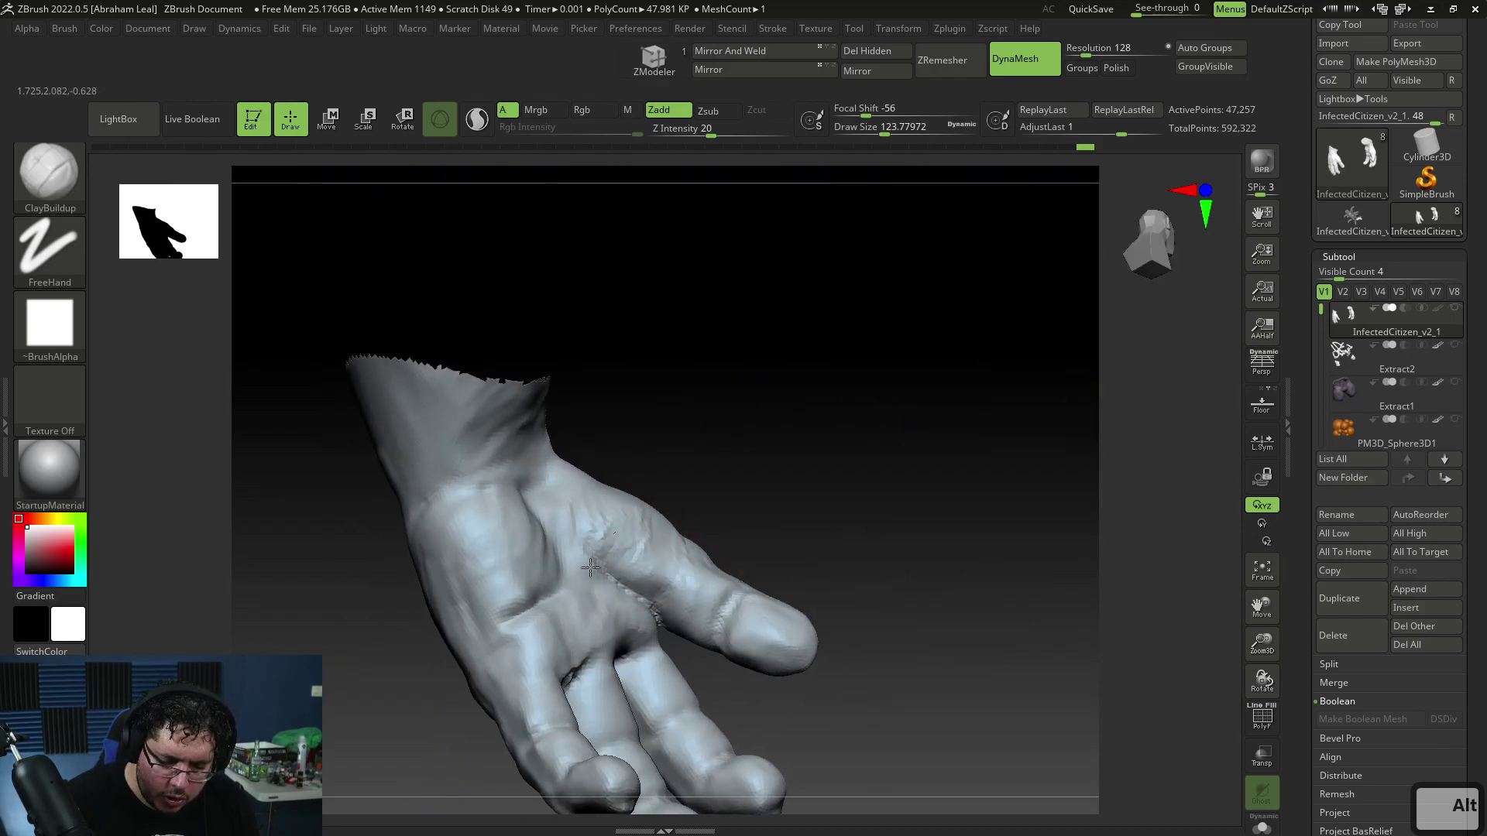
mouse_move(593, 541)
right_down()
mouse_move(611, 494)
mouse_move(604, 531)
mouse_move(796, 475)
mouse_move(808, 532)
mouse_move(920, 648)
mouse_move(913, 611)
mouse_move(852, 579)
mouse_move(876, 624)
mouse_move(1093, 559)
right_up()
ctrl+shift+click(919, 648)
key(space)
drag(741, 540, 720, 541)
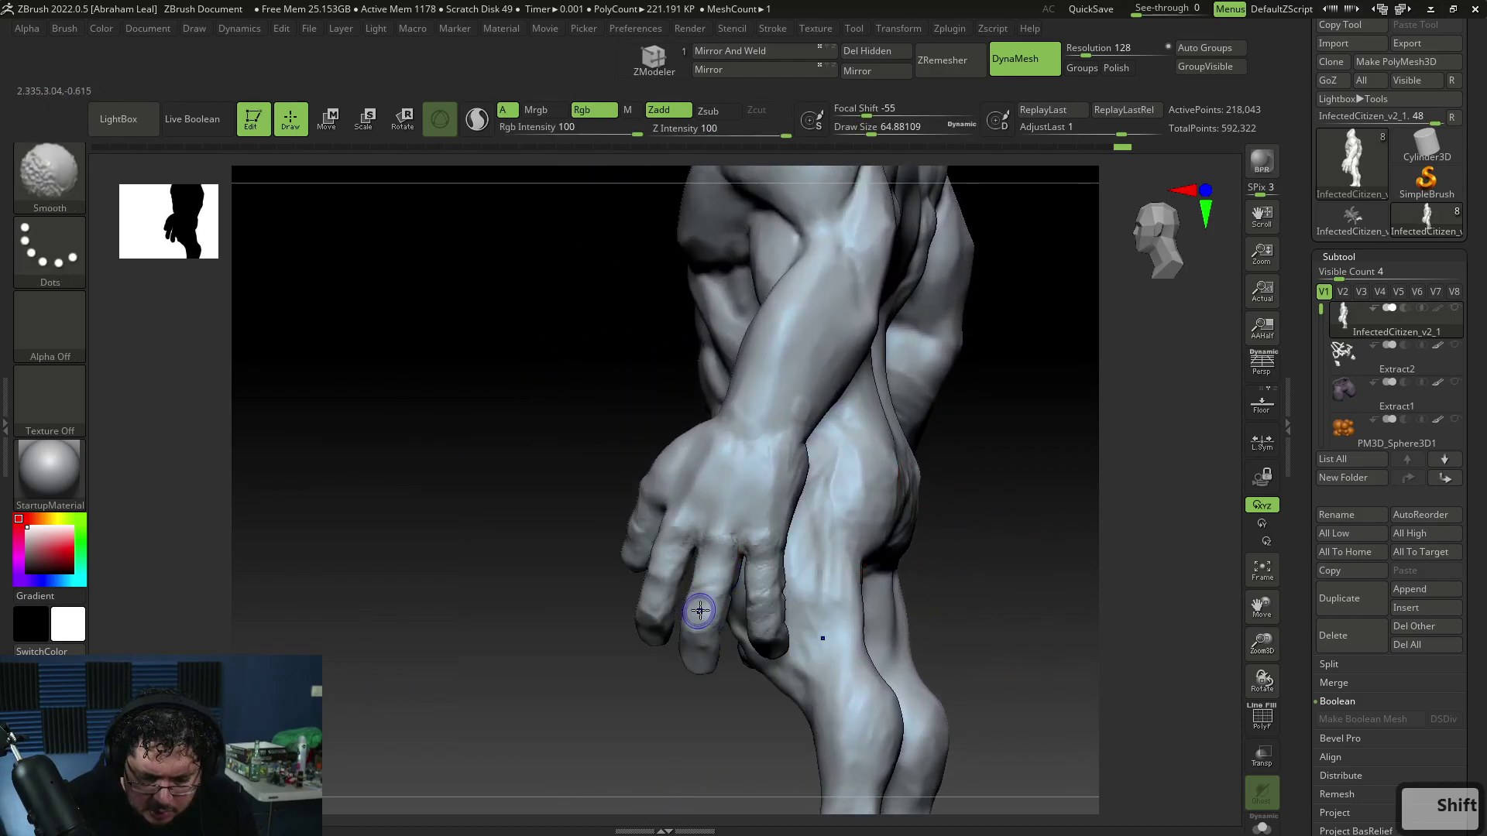
Set the Move brush to draw size about 163 and adjust the shape of the hand beside the thigh
right_drag(721, 682, 763, 558)
mouse_move(677, 736)
right_down()
mouse_move(889, 598)
mouse_move(867, 569)
mouse_move(809, 563)
right_up()
key(b)
key(m)
key(v)
key(space)
key(space)
drag(861, 463, 884, 462)
drag(727, 527, 719, 523)
Reshape the outer edge of the palm and the back of the hand with the Move brush
mouse_move(805, 534)
right_down()
mouse_move(774, 632)
mouse_move(701, 547)
right_up()
drag(762, 490, 735, 486)
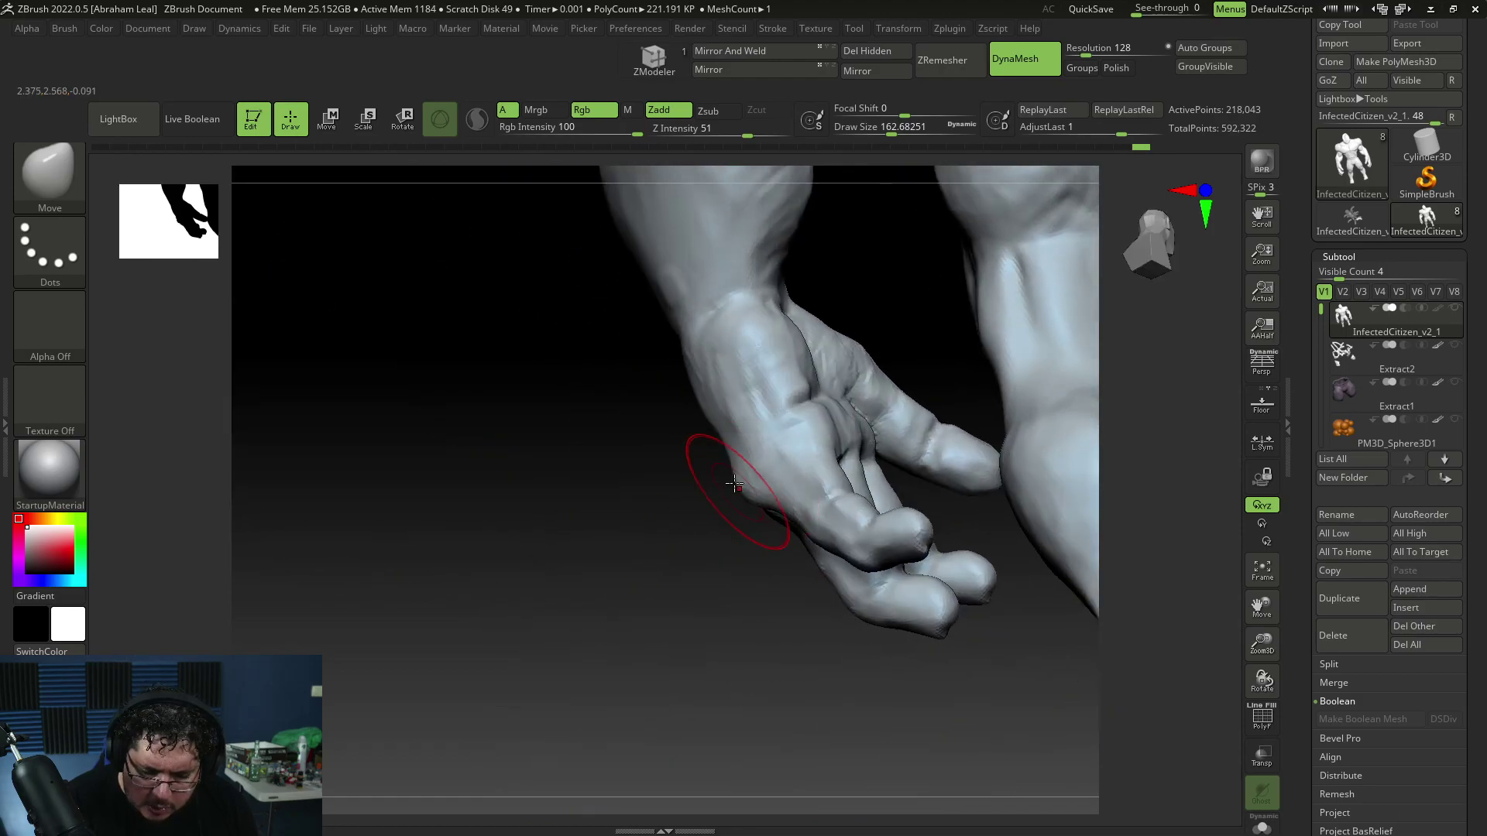
mouse_move(708, 591)
right_down()
mouse_move(869, 481)
mouse_move(754, 502)
right_up()
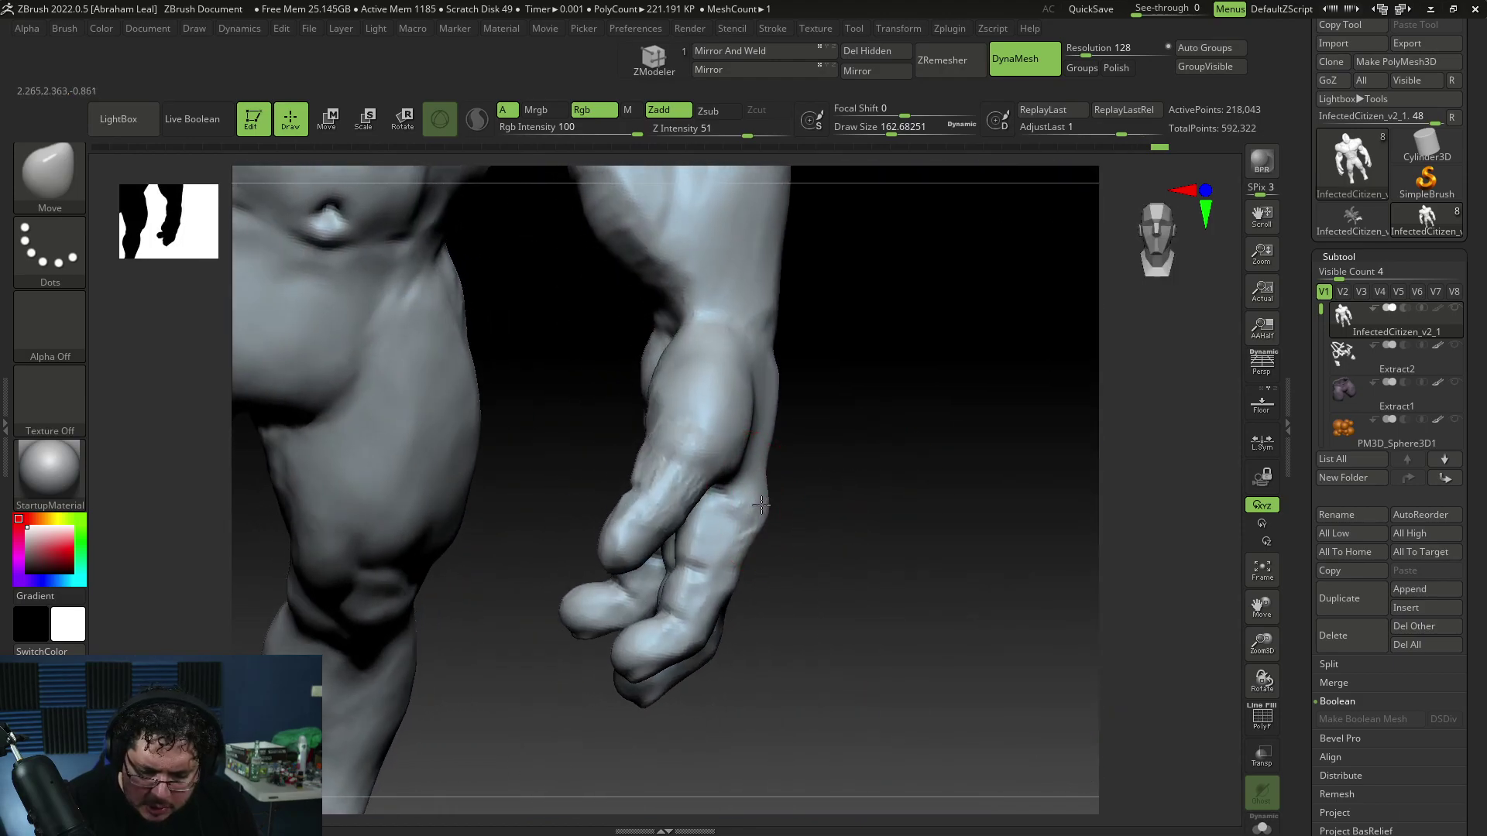
drag(763, 505, 769, 503)
alt+right_drag(807, 468, 797, 541)
drag(765, 470, 749, 465)
mouse_move(840, 463)
right_down()
mouse_move(797, 454)
mouse_move(897, 543)
right_up()
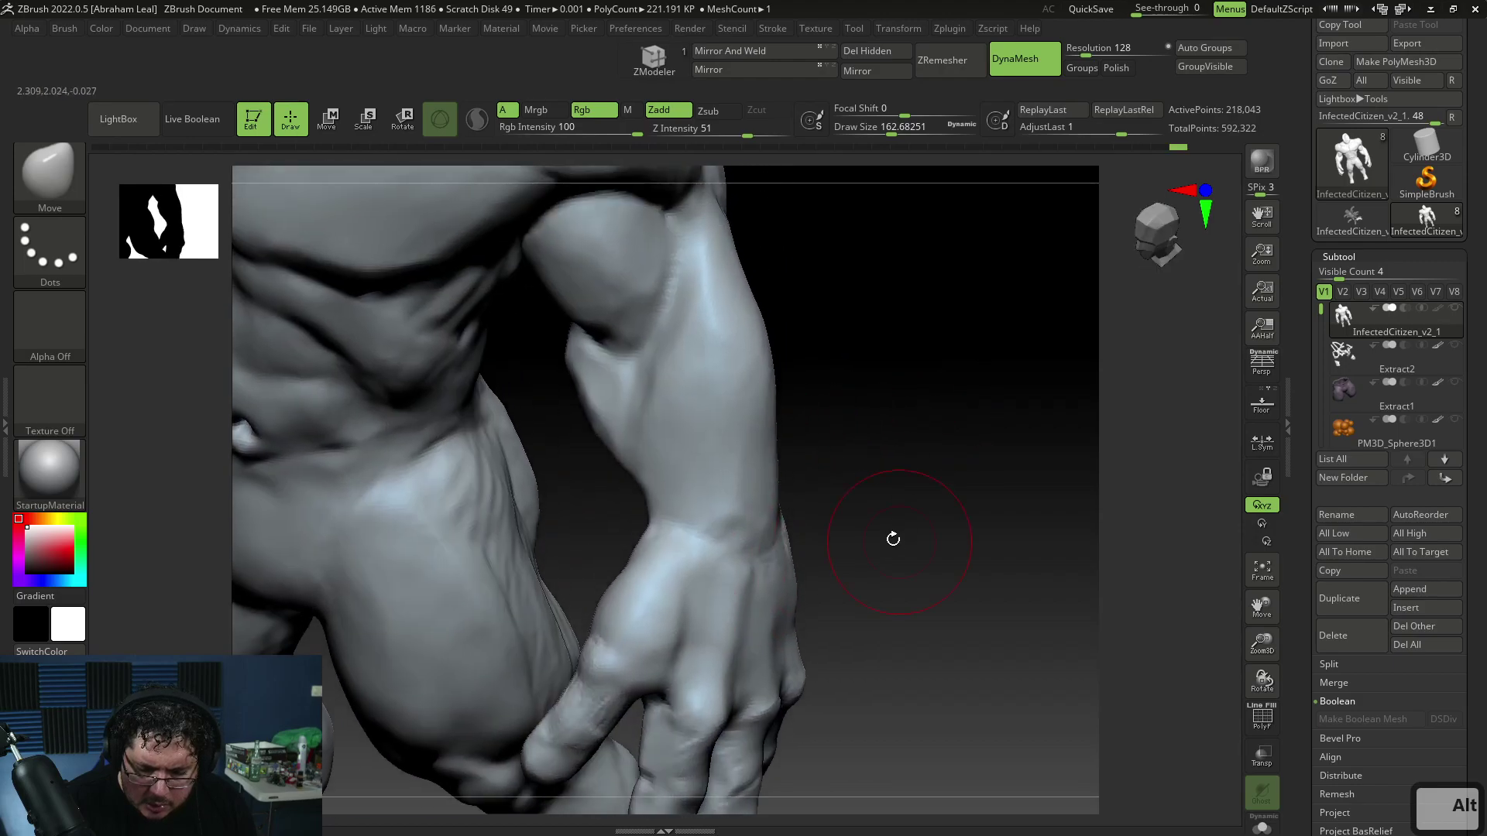
Add volume across the wrist and back of the hand with ClayBuildup at draw size about 212
key(b)
key(c)
key(b)
right_drag(856, 425, 680, 531)
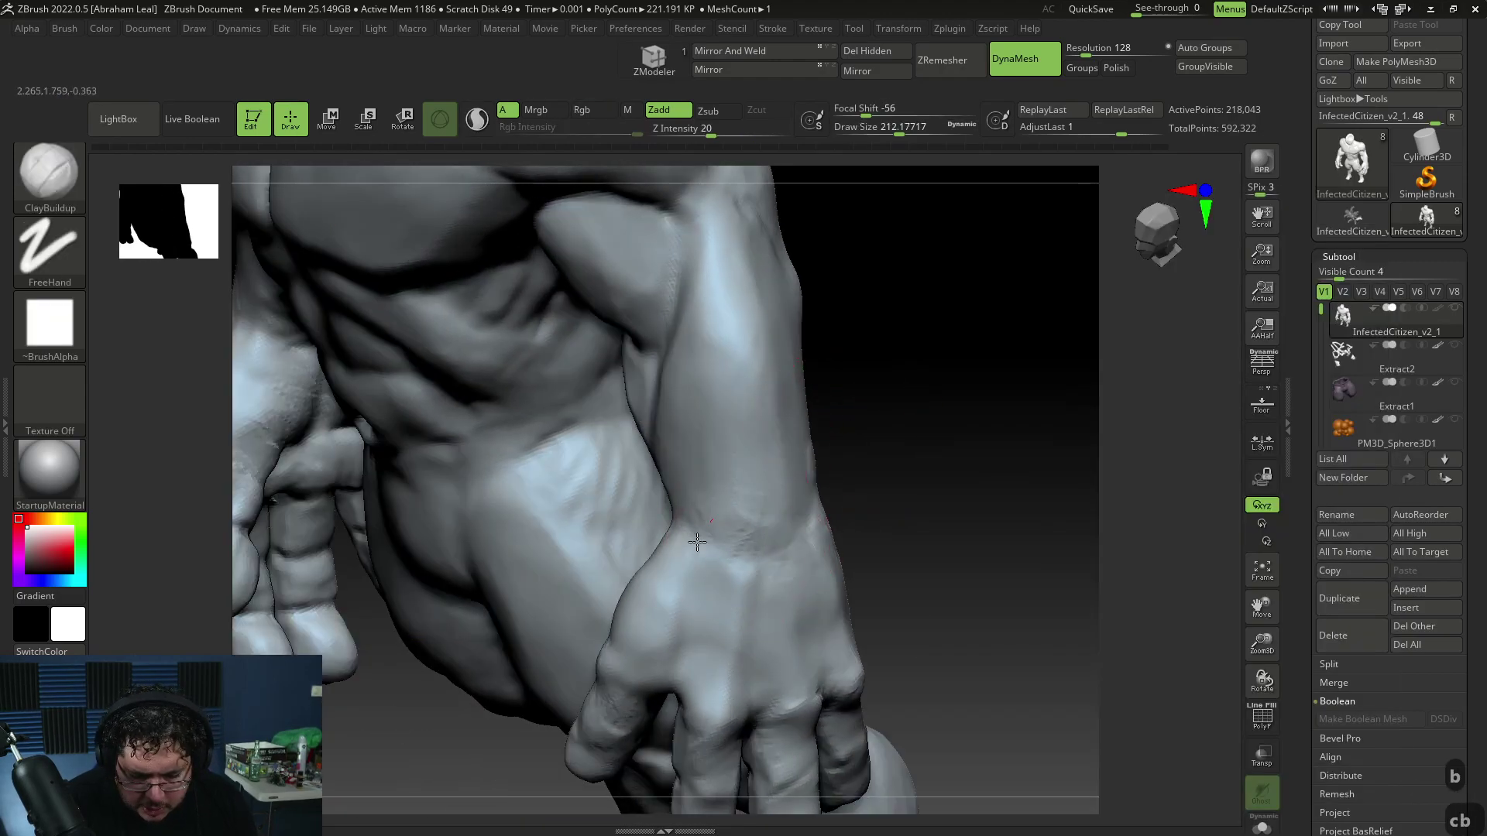
drag(742, 520, 779, 585)
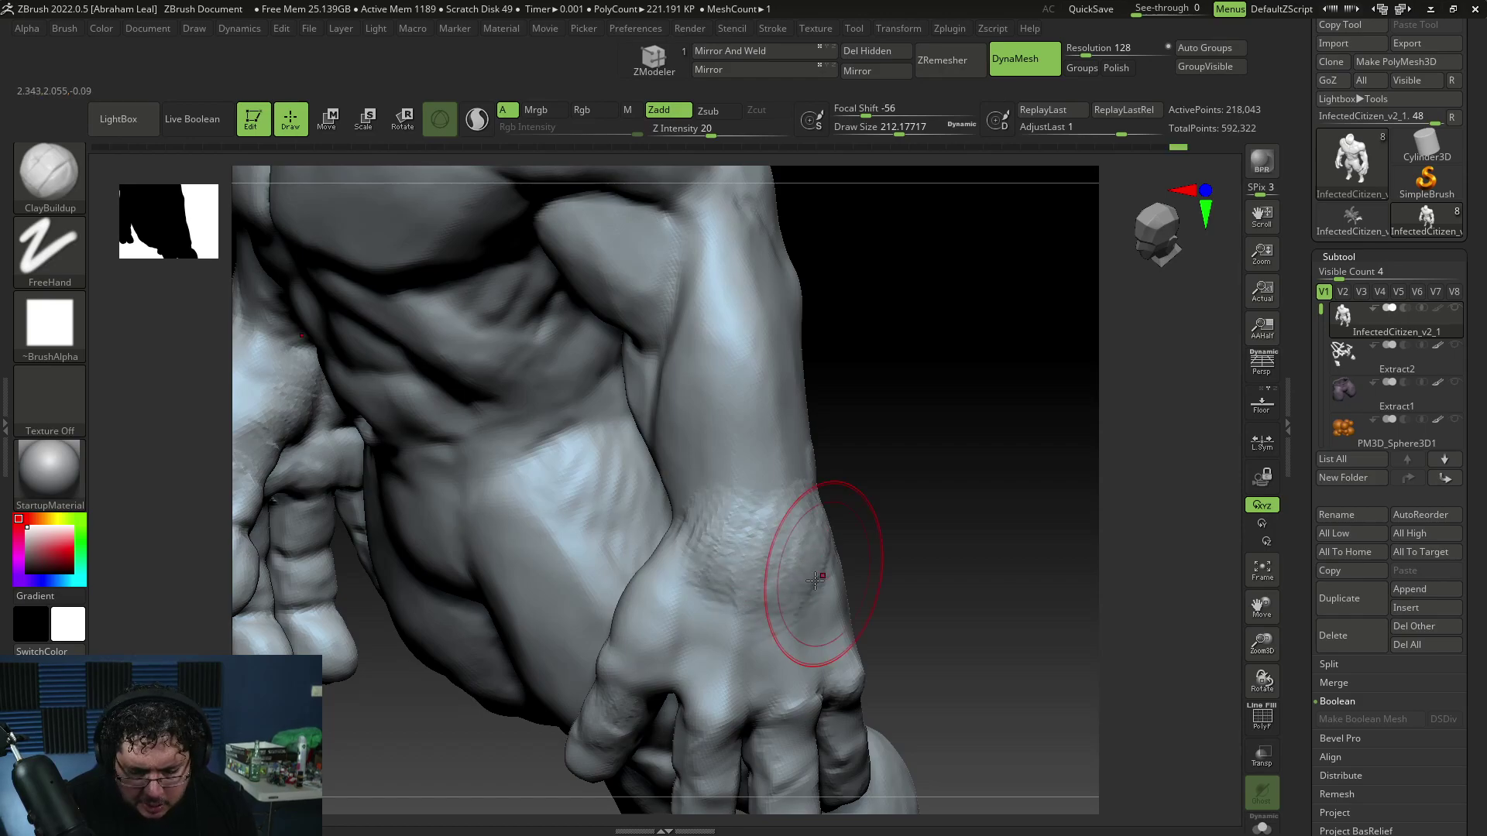
mouse_move(812, 592)
right_down()
mouse_move(814, 541)
mouse_move(714, 638)
mouse_move(862, 441)
right_up()
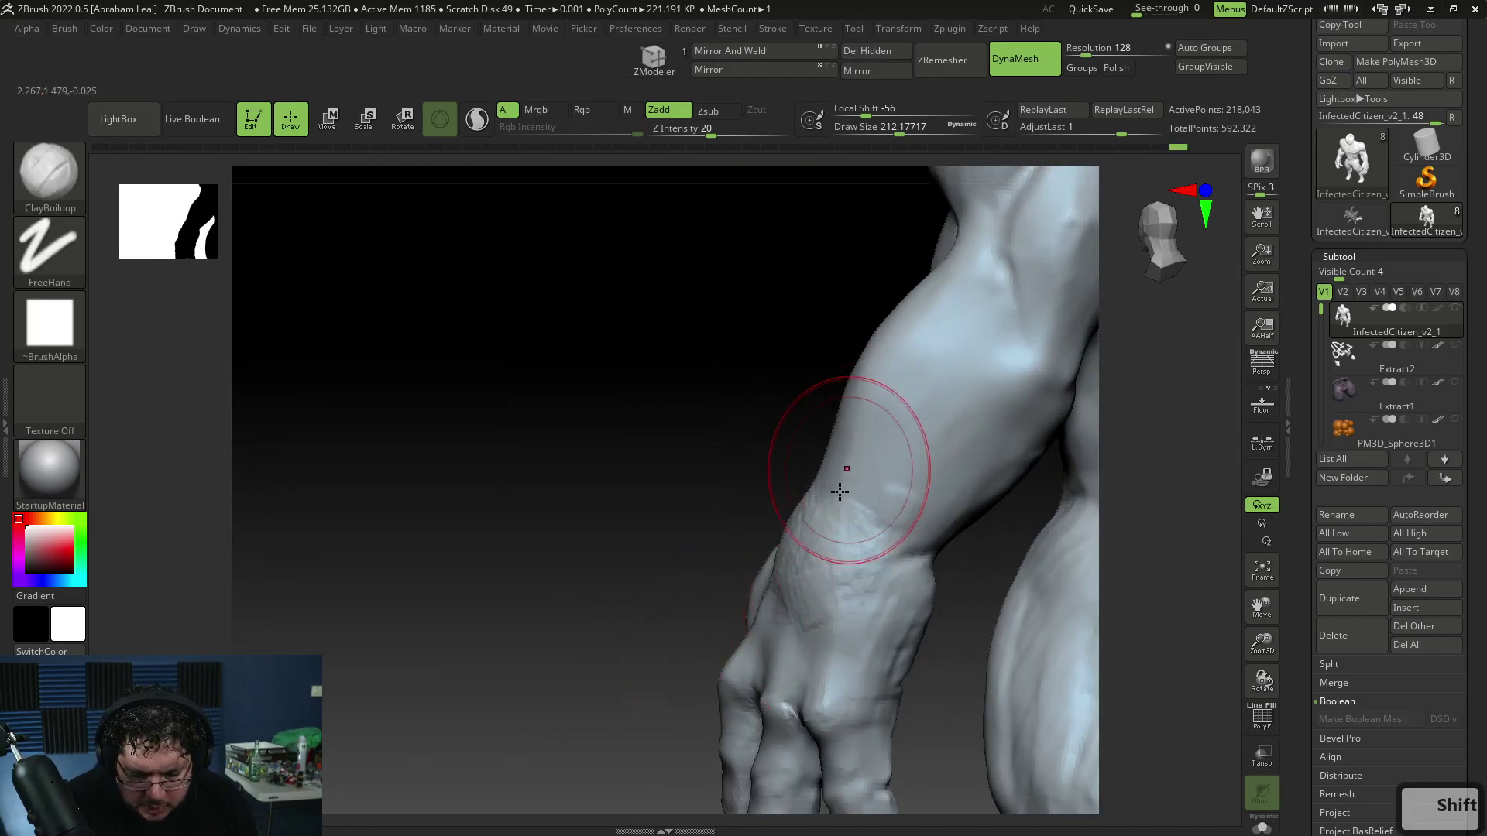
Flatten the built-up clay over the wrist and back of the hand with the TrimDynamic brush
key(b)
key(t)
key(d)
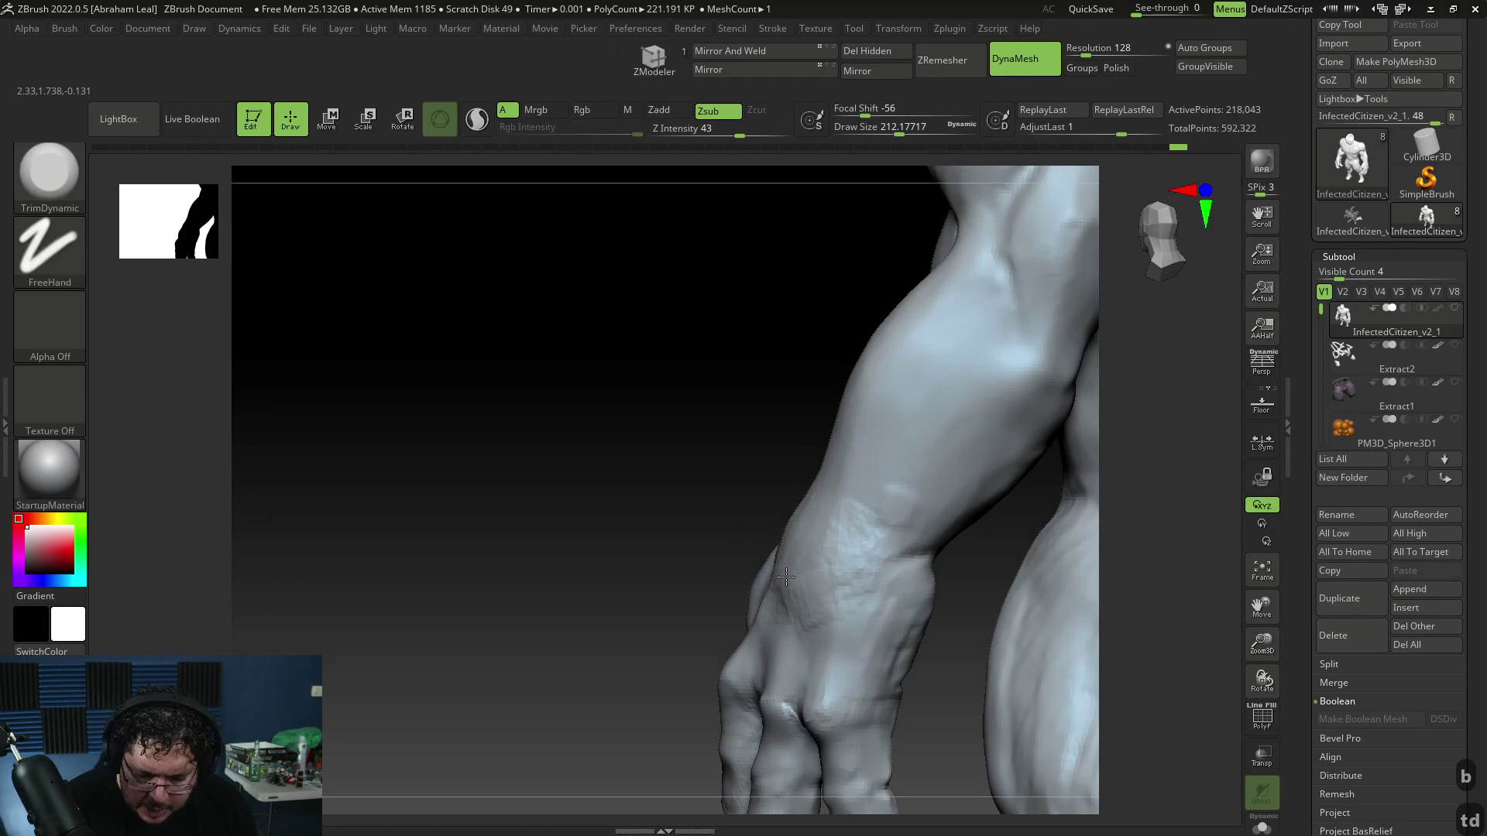
right_drag(867, 558, 735, 562)
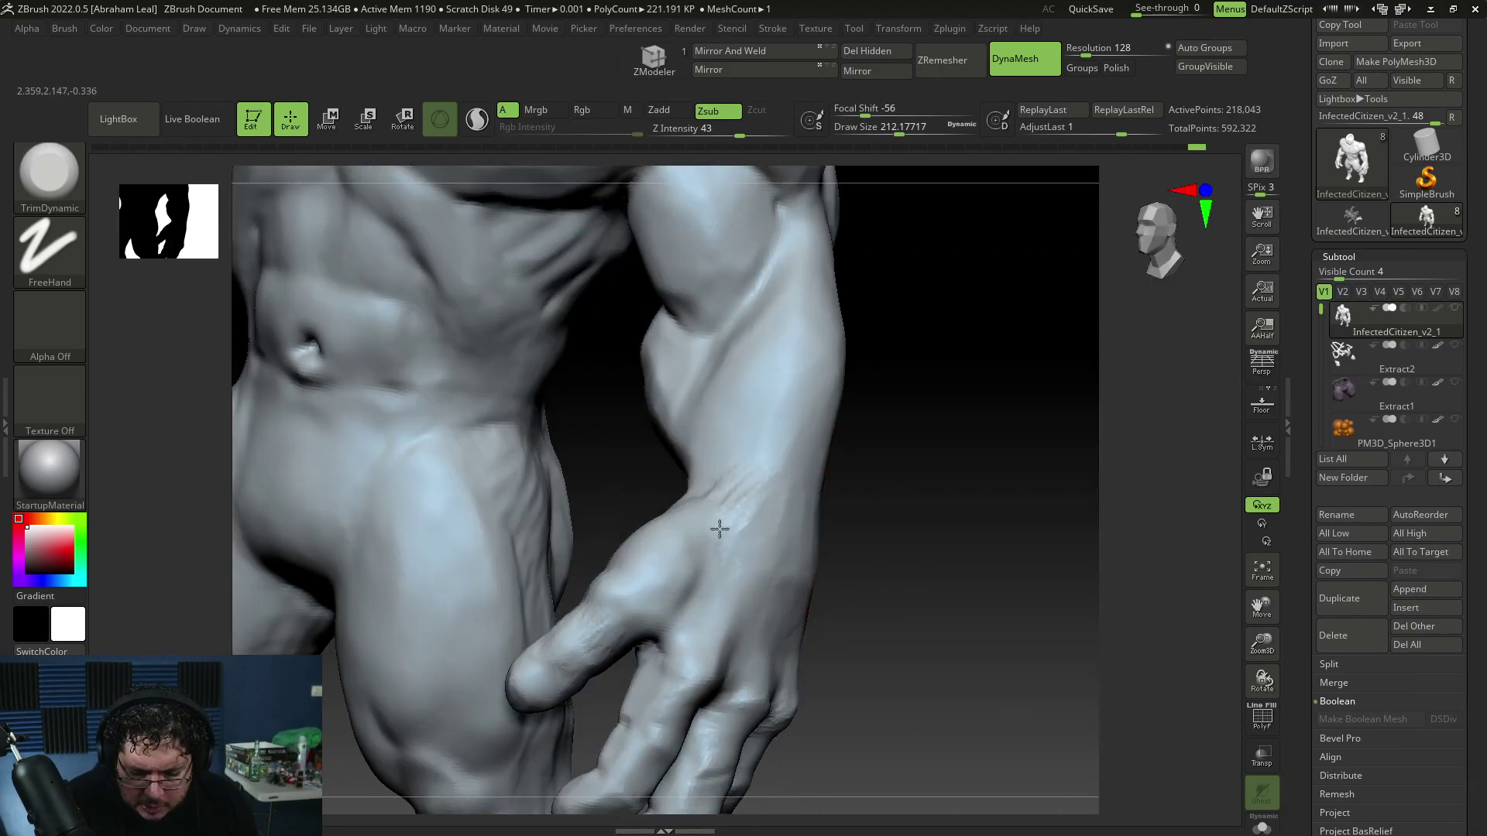
shift+right_drag(862, 532, 799, 510)
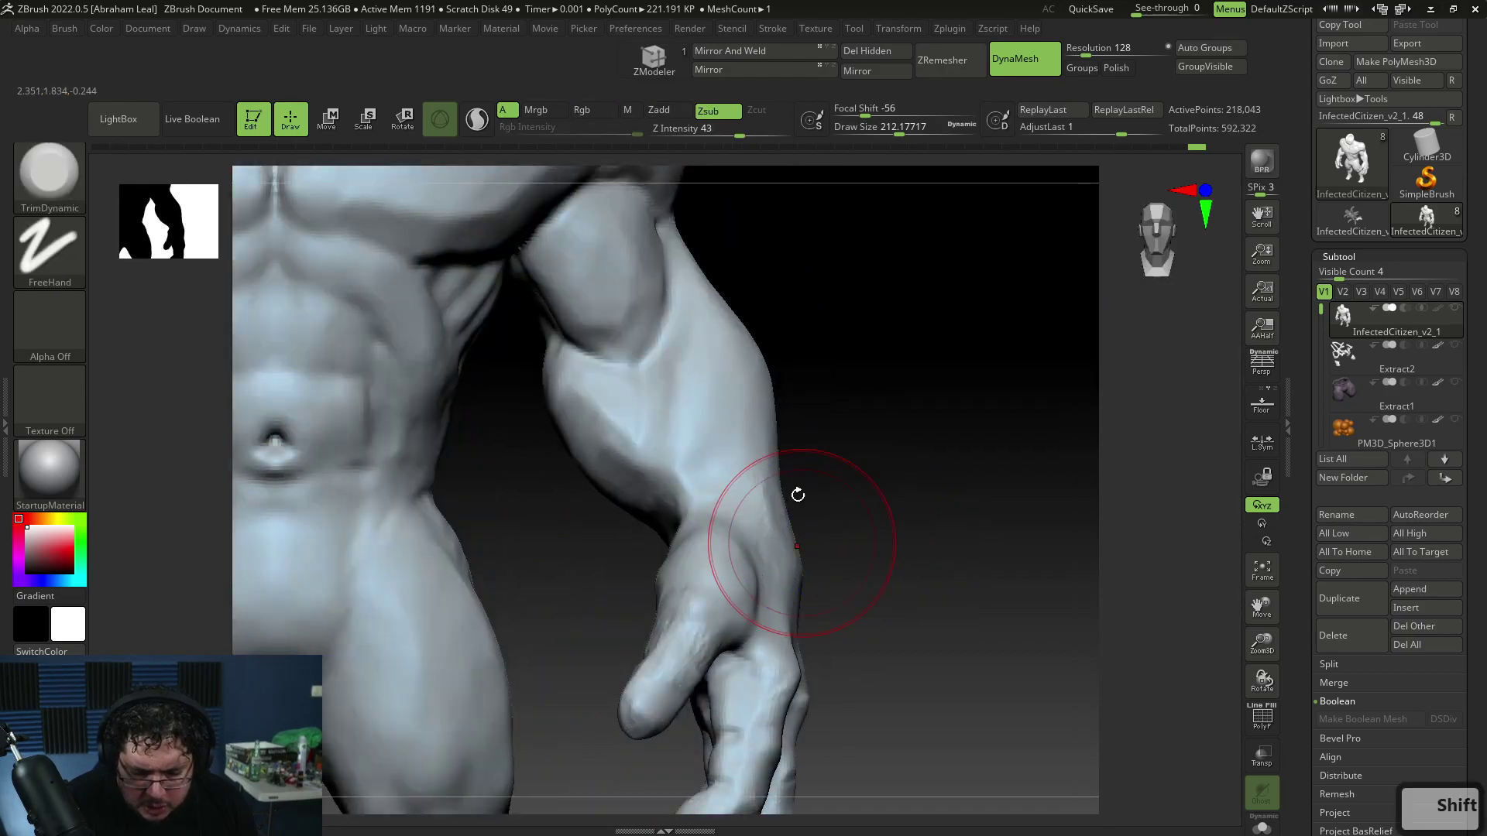
mouse_move(811, 597)
right_down()
mouse_move(830, 565)
mouse_move(810, 542)
right_up()
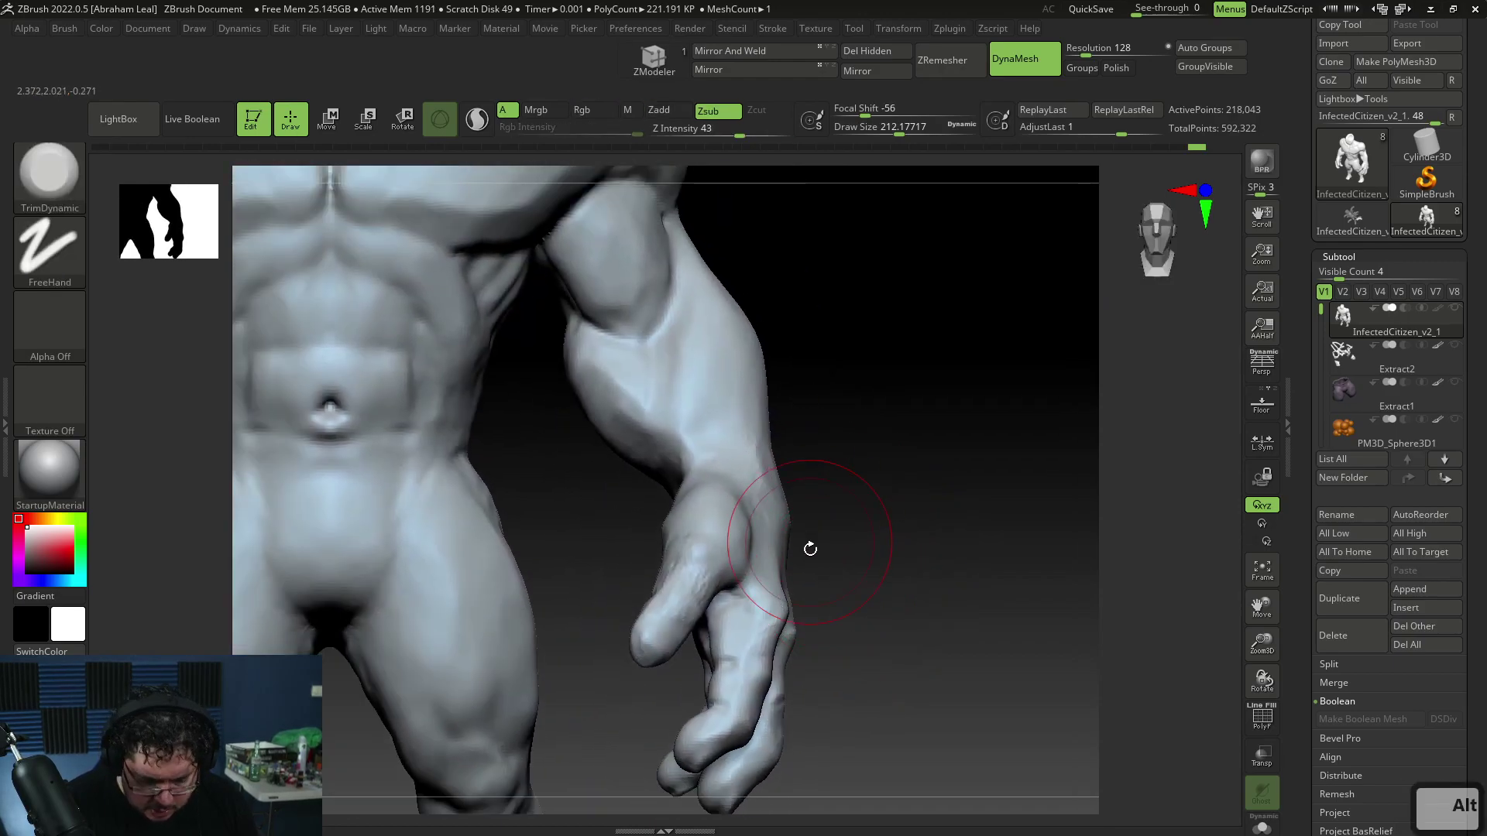
Adjust the hand's outer contour below the wrist with the Move brush at draw size about 212
key(b)
key(m)
key(v)
drag(786, 571, 788, 571)
key(space)
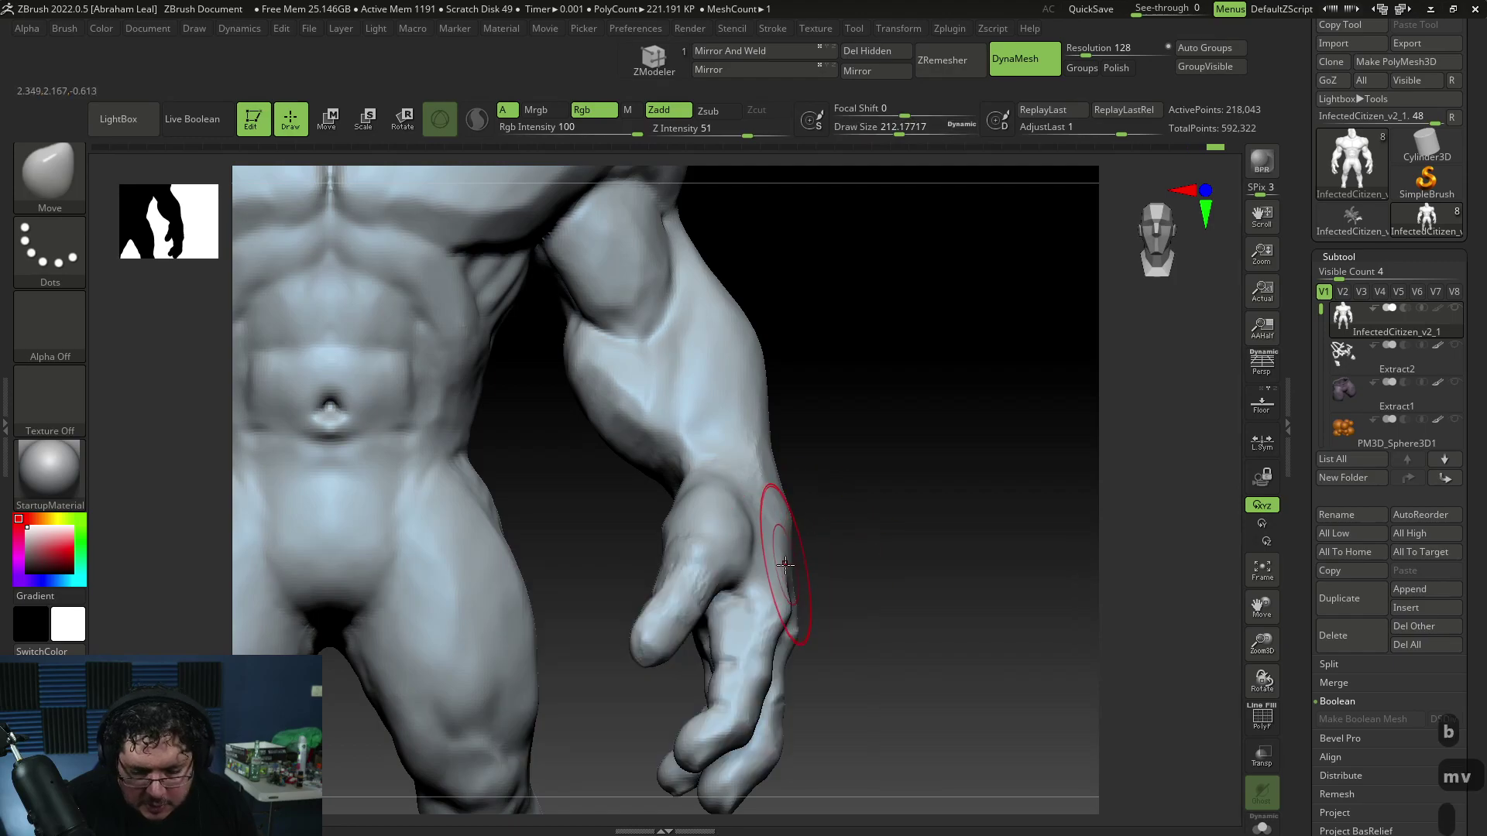
right_drag(794, 569, 743, 571)
right_drag(1070, 544, 1010, 524)
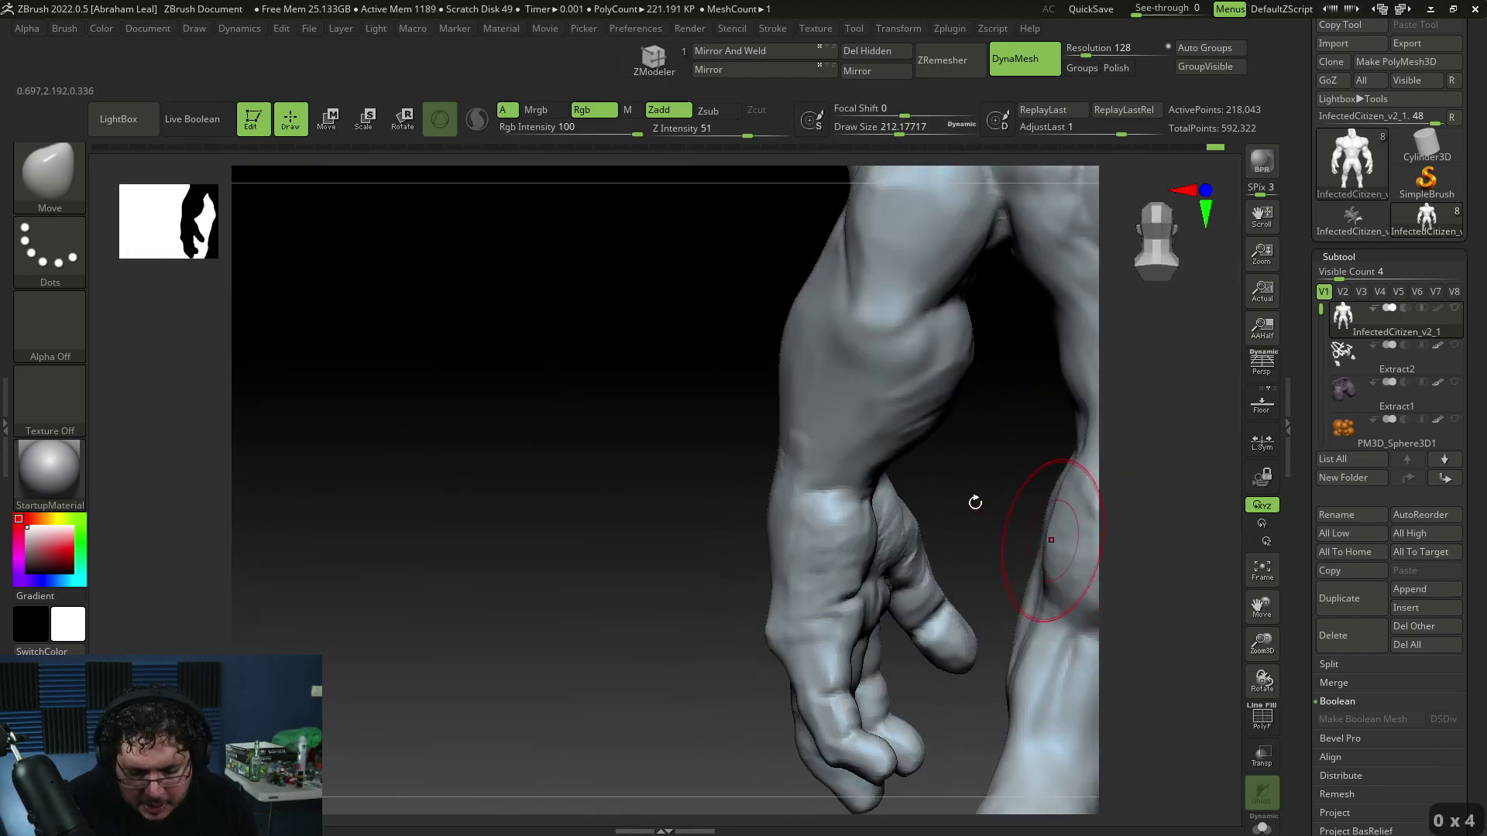
right_drag(764, 576, 727, 624)
mouse_move(748, 701)
alt+right_down()
mouse_move(756, 721)
mouse_move(740, 720)
mouse_move(755, 723)
alt+right_up()
mouse_move(854, 747)
shift+right_down()
mouse_move(879, 681)
mouse_move(836, 629)
mouse_move(940, 421)
mouse_move(963, 423)
mouse_move(950, 417)
shift+right_up()
Flatten uneven areas of the hand with the TrimDynamic brush at a reduced draw size
key(b)
key(t)
key(d)
key(space)
drag(894, 425, 883, 405)
mouse_move(882, 441)
right_down()
mouse_move(870, 409)
mouse_move(838, 473)
mouse_move(840, 520)
mouse_move(856, 299)
mouse_move(851, 346)
right_up()
Refine the fingers' shape and the thumb tip with the Move brush at draw size about 90
key(b)
key(m)
key(v)
key(space)
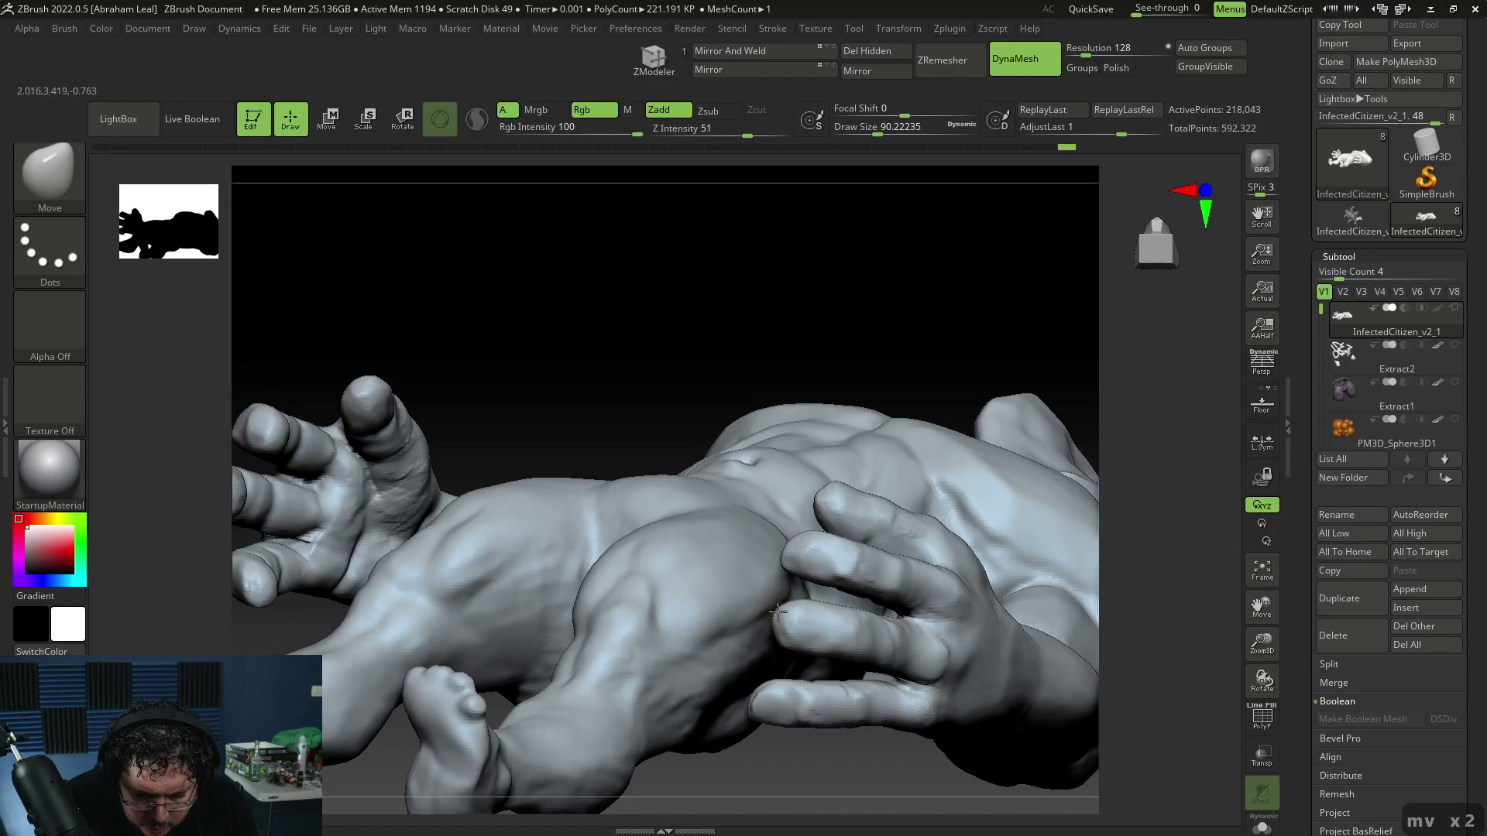
right_drag(763, 726, 761, 587)
right_drag(760, 702, 733, 634)
right_drag(897, 705, 948, 745)
right_drag(948, 745, 912, 681)
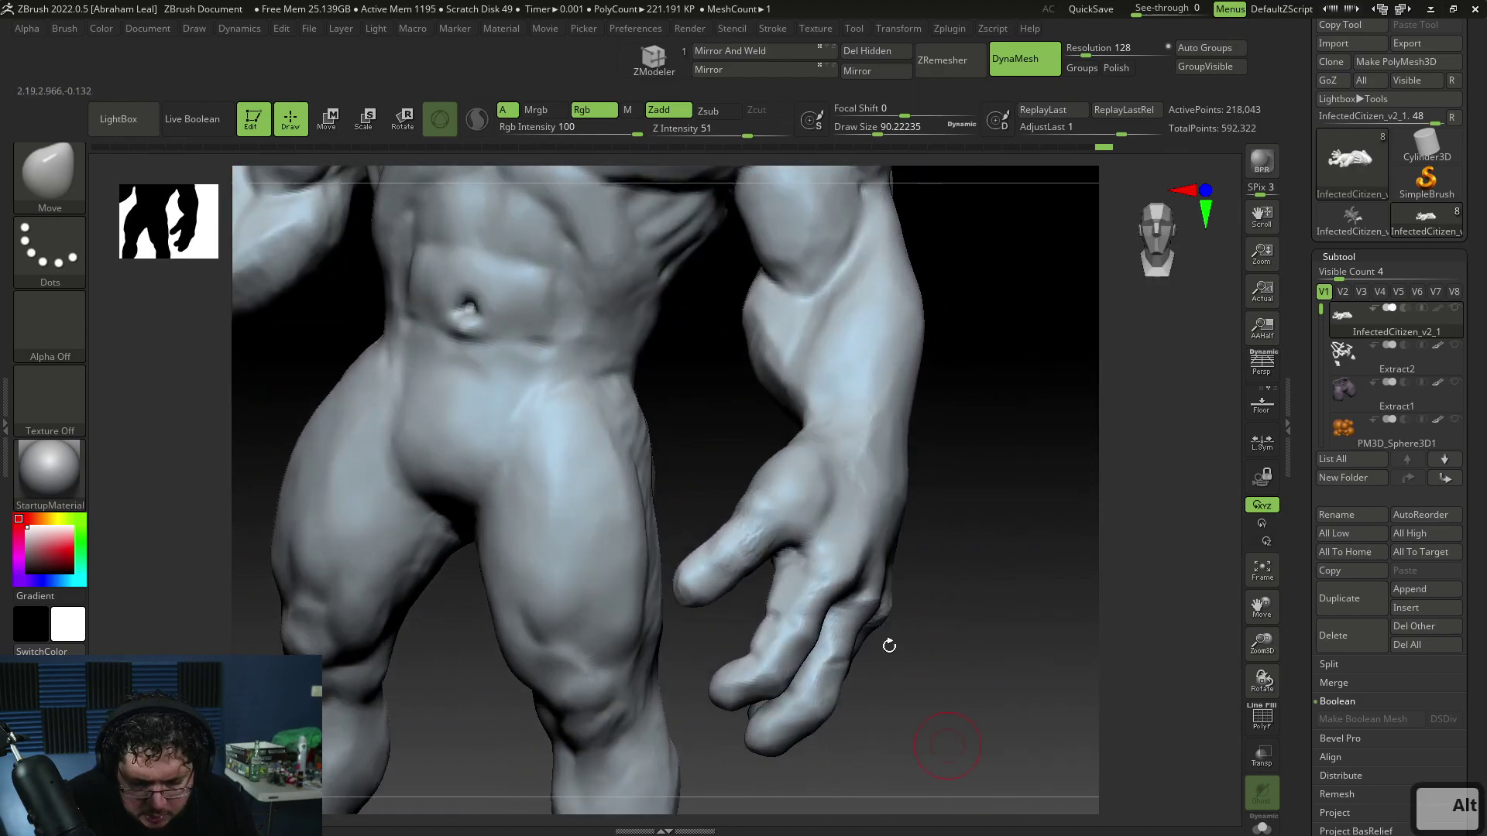
right_click(707, 604)
click(710, 598)
drag(702, 602, 705, 612)
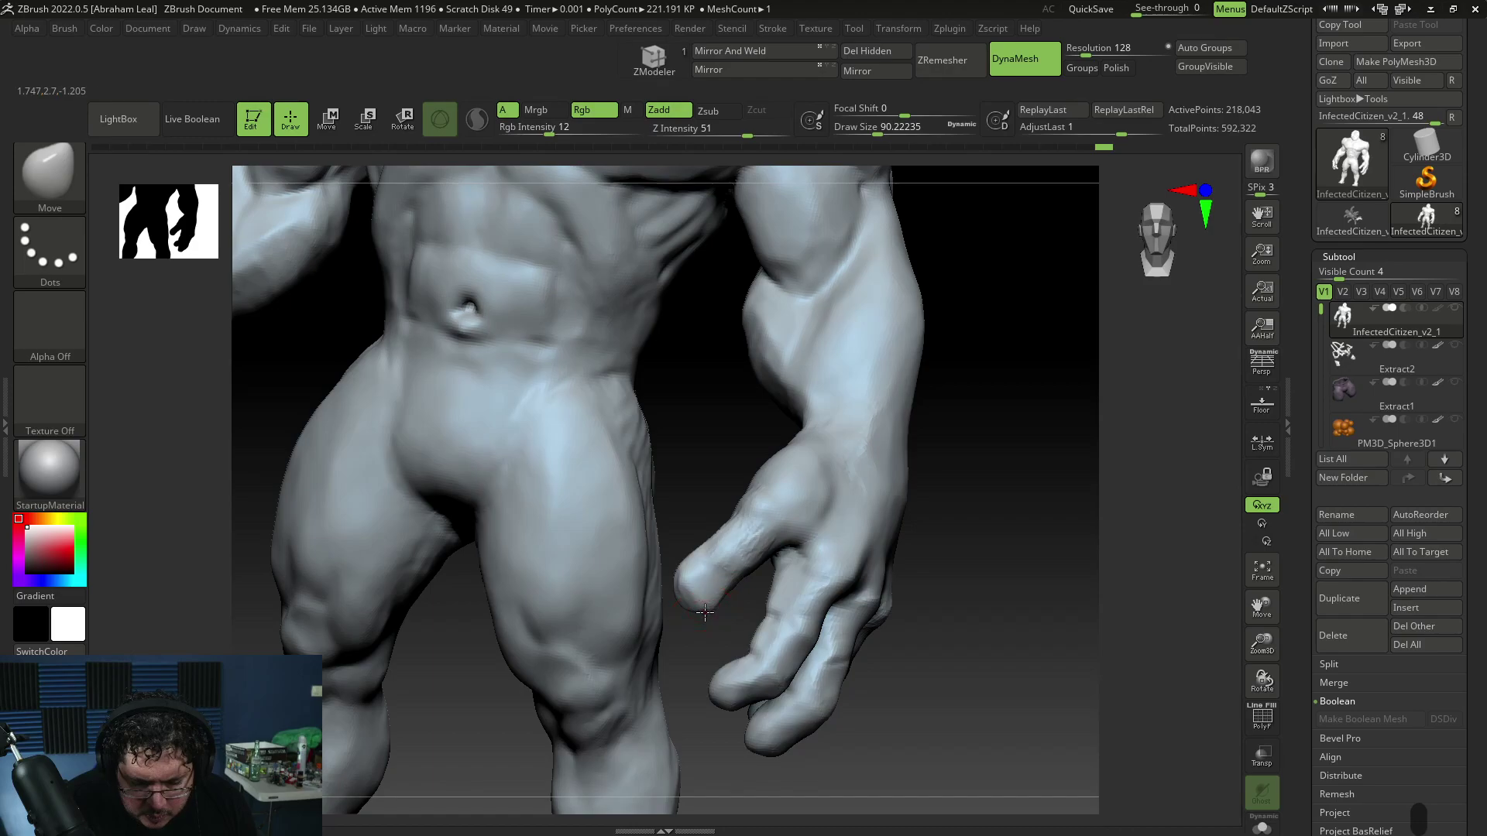
Reposition the thumb and fingertips with the Move brush at draw size about 163
right_drag(707, 591, 975, 478)
mouse_move(730, 595)
right_down()
mouse_move(973, 372)
mouse_move(903, 395)
mouse_move(716, 644)
mouse_move(730, 615)
mouse_move(789, 603)
mouse_move(704, 621)
right_up()
right_click(723, 606)
right_click(731, 605)
click(730, 565)
drag(696, 624, 685, 652)
right_drag(658, 647, 716, 554)
drag(768, 492, 771, 493)
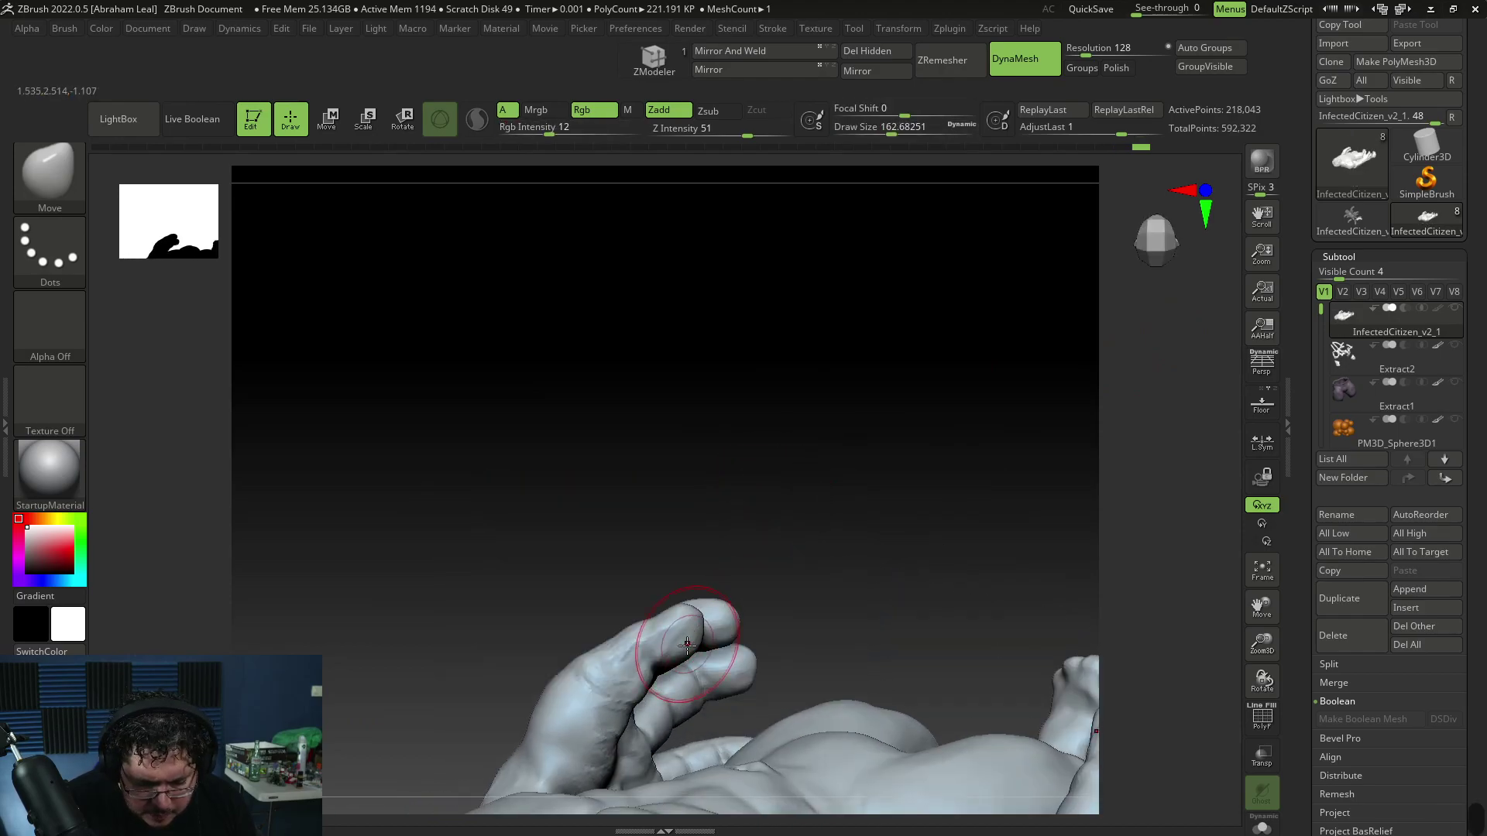
drag(748, 544, 729, 649)
right_click(734, 653)
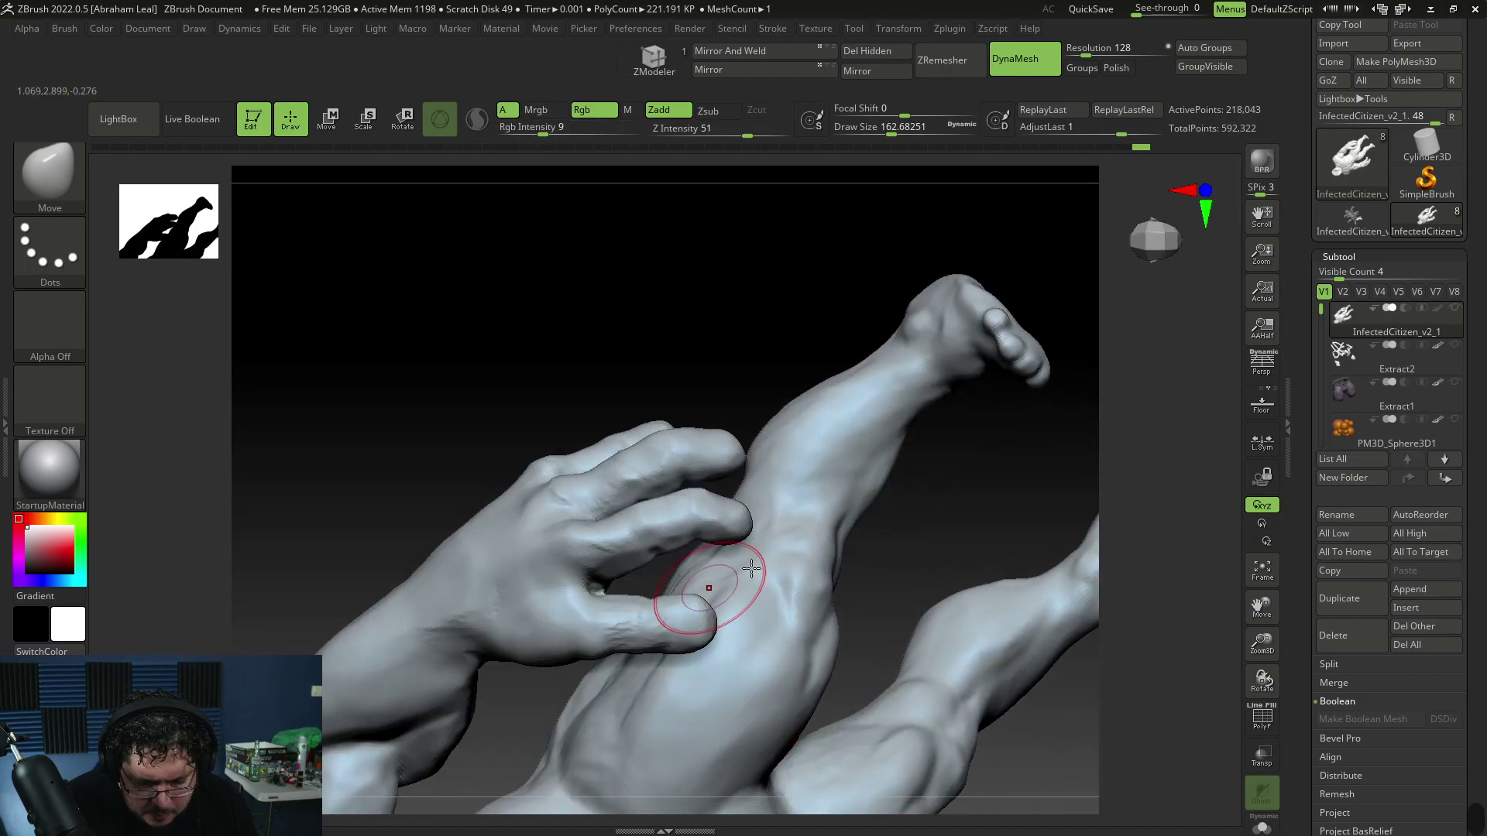
drag(914, 503, 921, 550)
Flatten the surfaces of the fingers with the TrimDynamic brush at draw size about 116
key(b)
key(t)
key(d)
right_click(784, 532)
drag(788, 507, 780, 505)
drag(871, 480, 861, 546)
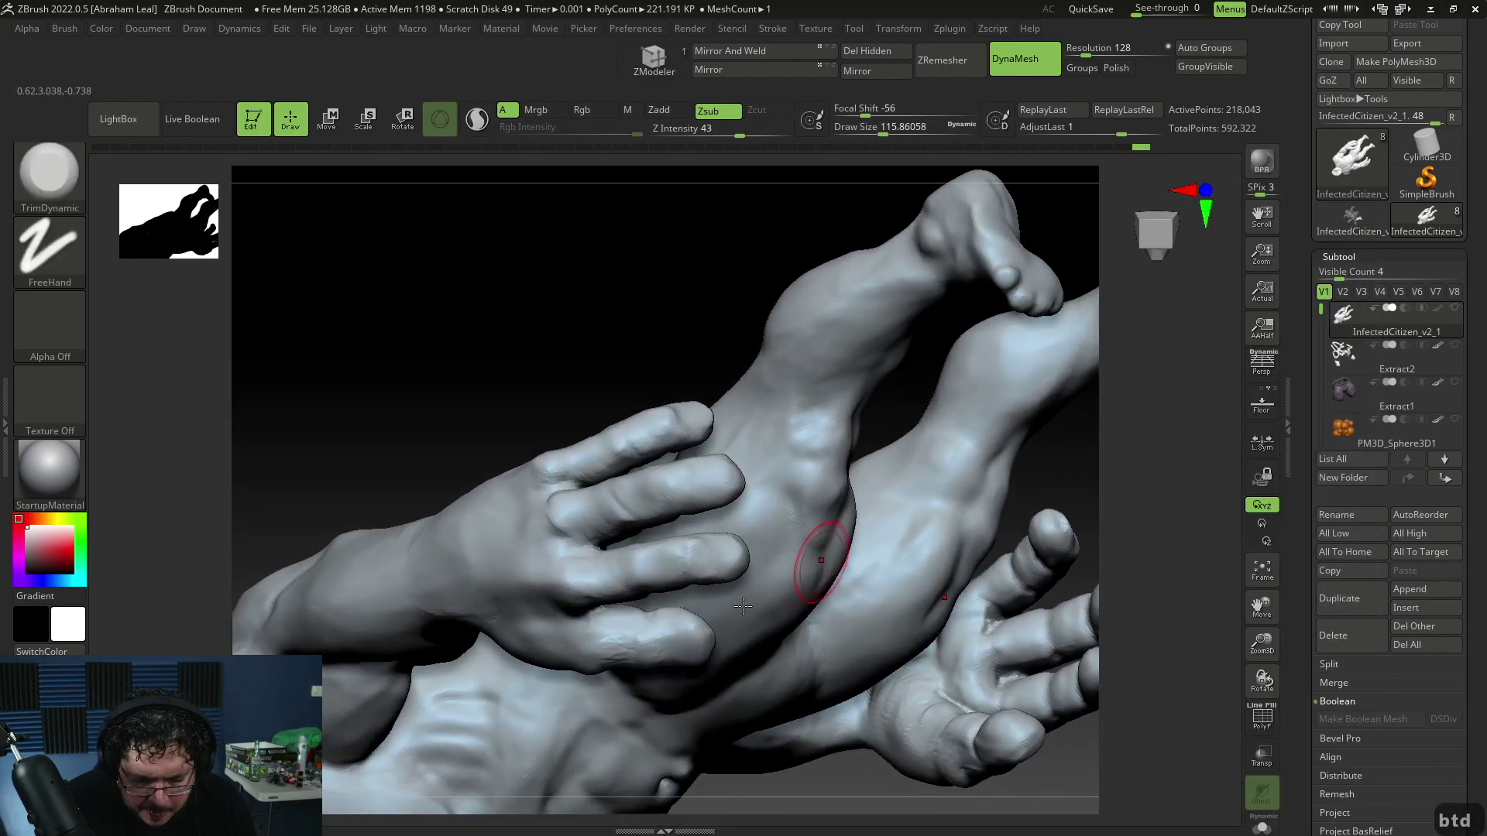
key(alt)
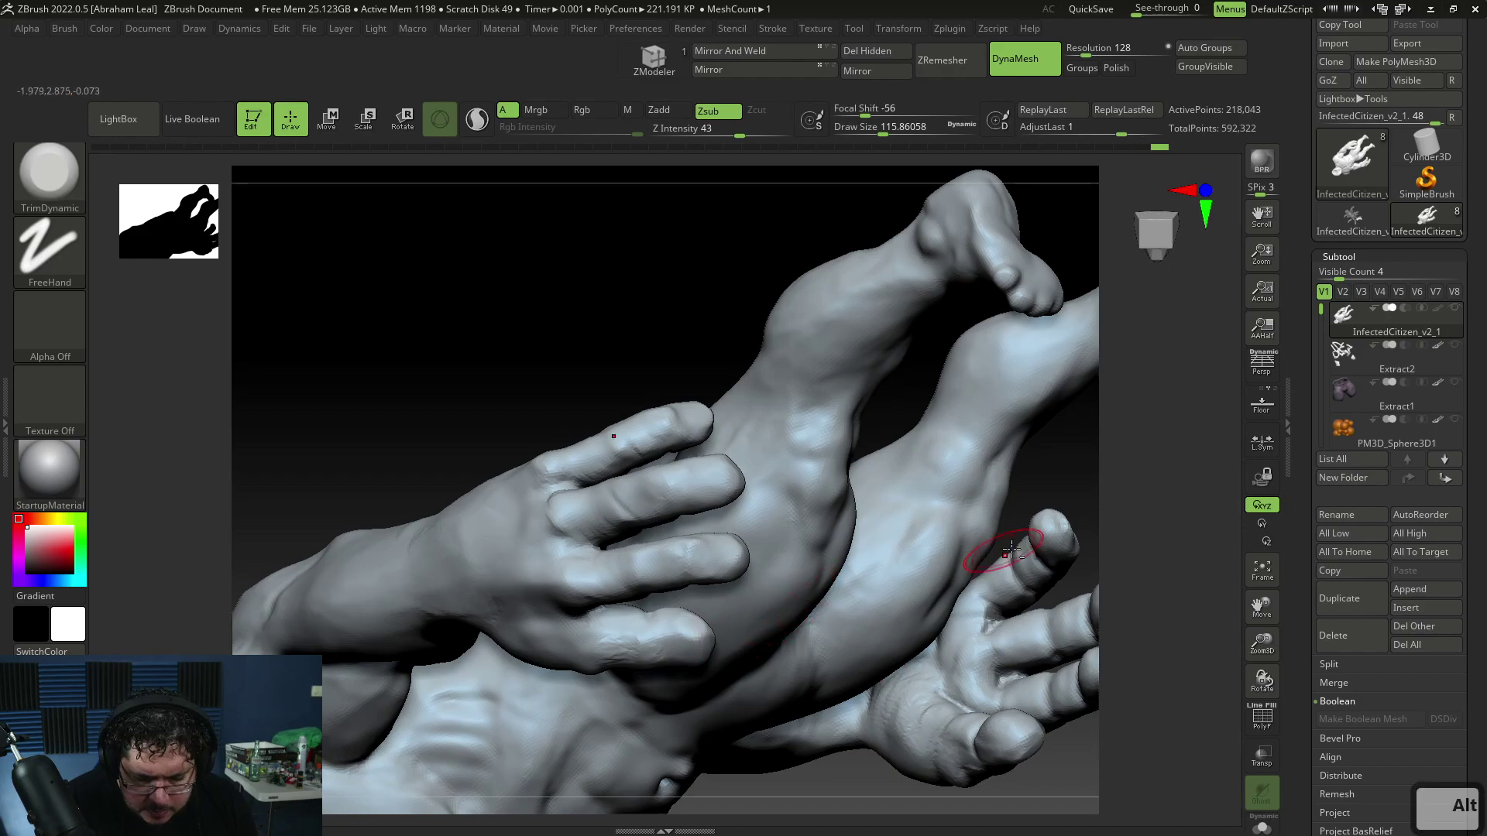
Check the hands against the full body and adjust the hand's proportions with the Move brush
alt+drag(1083, 471, 972, 641)
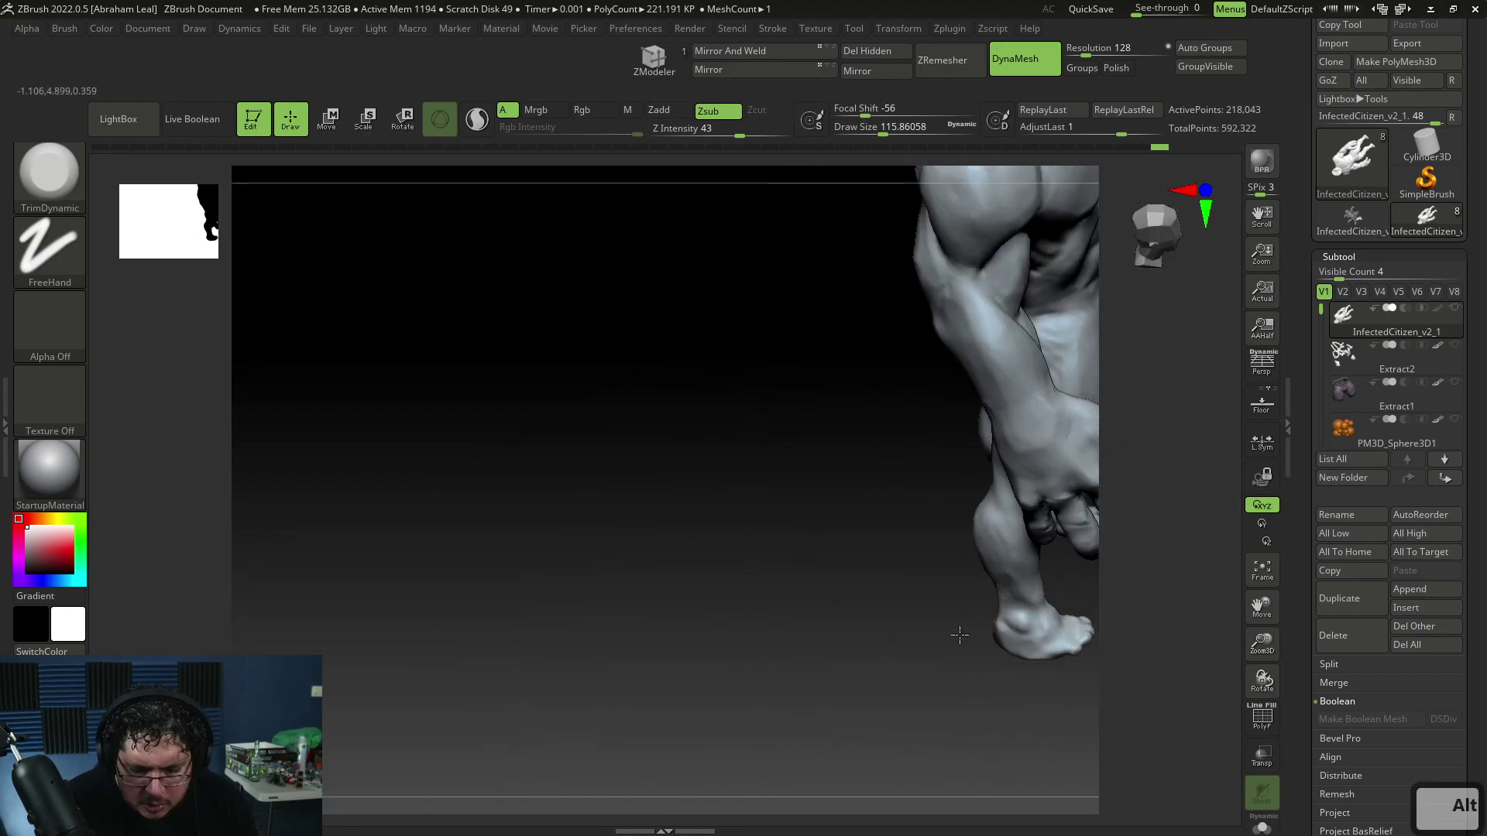
key(shift)
shift+drag(876, 666, 666, 632)
alt+drag(906, 685, 774, 701)
alt+drag(978, 512, 1028, 651)
mouse_move(1162, 616)
mouse_down()
mouse_move(1095, 601)
mouse_move(1060, 651)
mouse_move(1085, 656)
mouse_move(1019, 729)
mouse_up()
key(b)
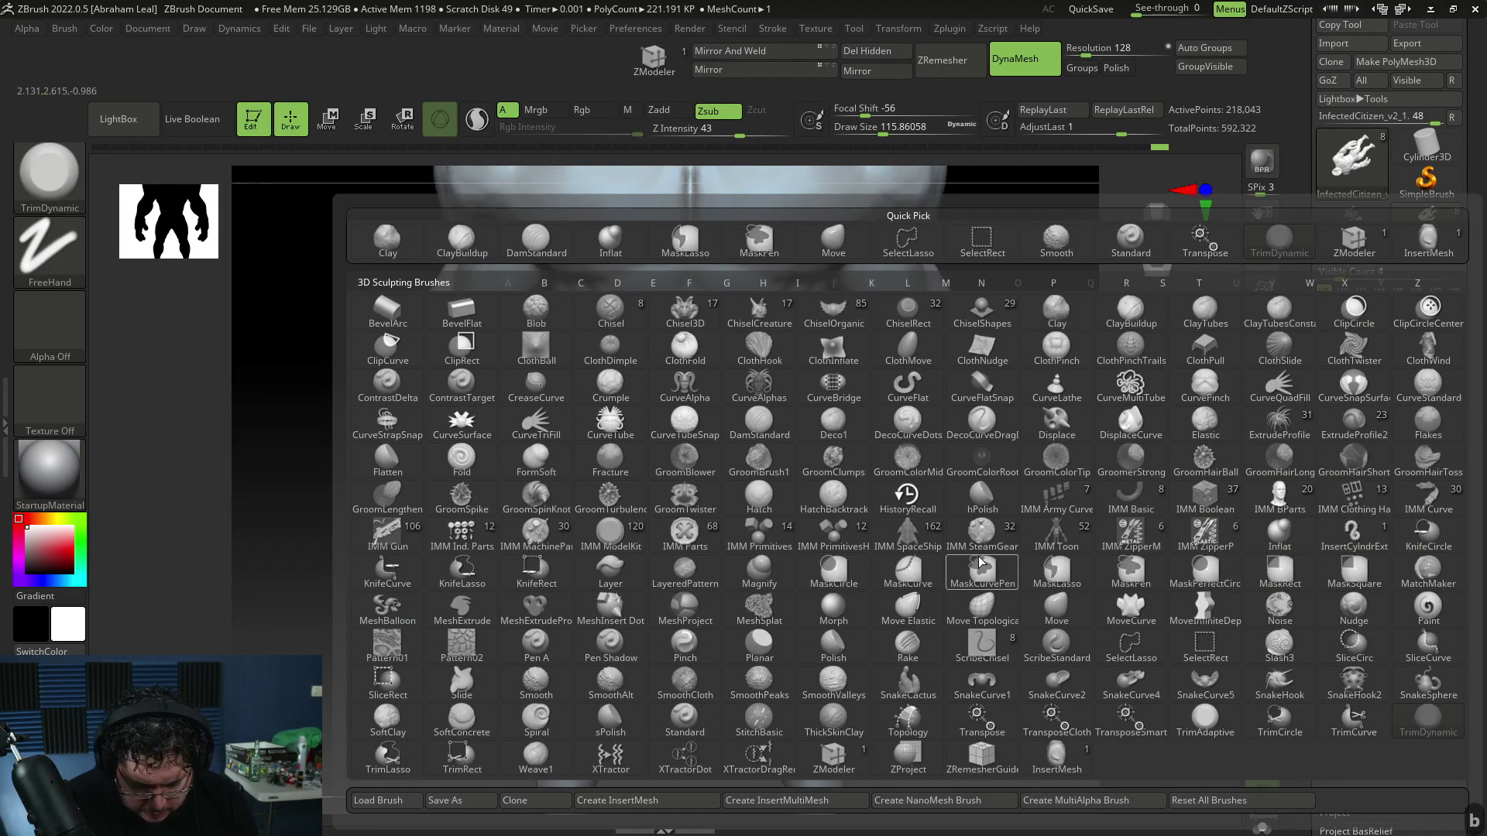
key(m)
key(v)
key(space)
click(989, 538)
drag(1056, 489, 902, 497)
drag(871, 688, 883, 611)
Build up the knuckles and fingers with ClayBuildup, reducing the draw size from about 192 to 120
key(b)
key(c)
key(b)
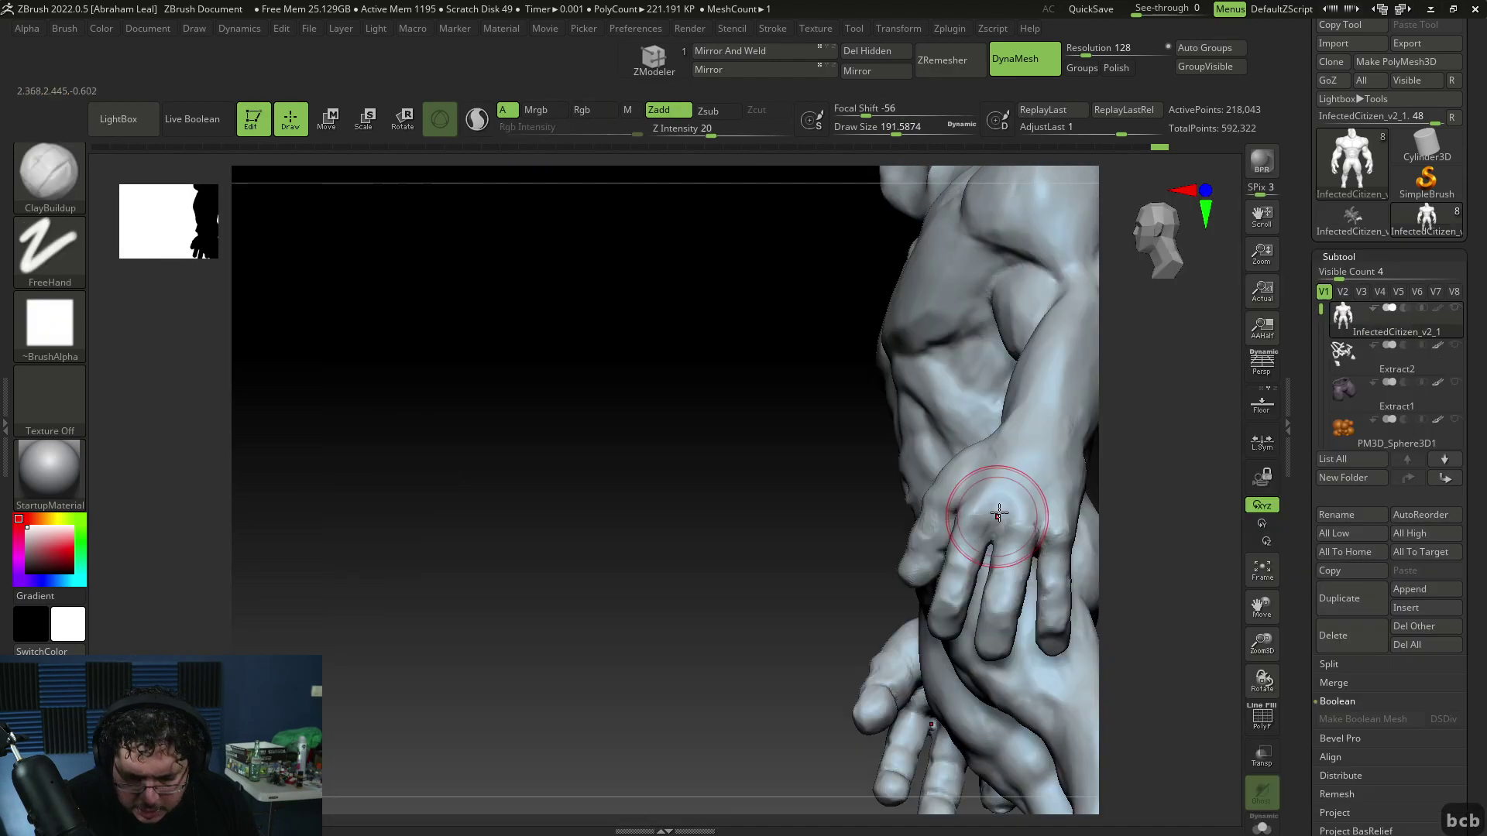
drag(806, 663, 960, 550)
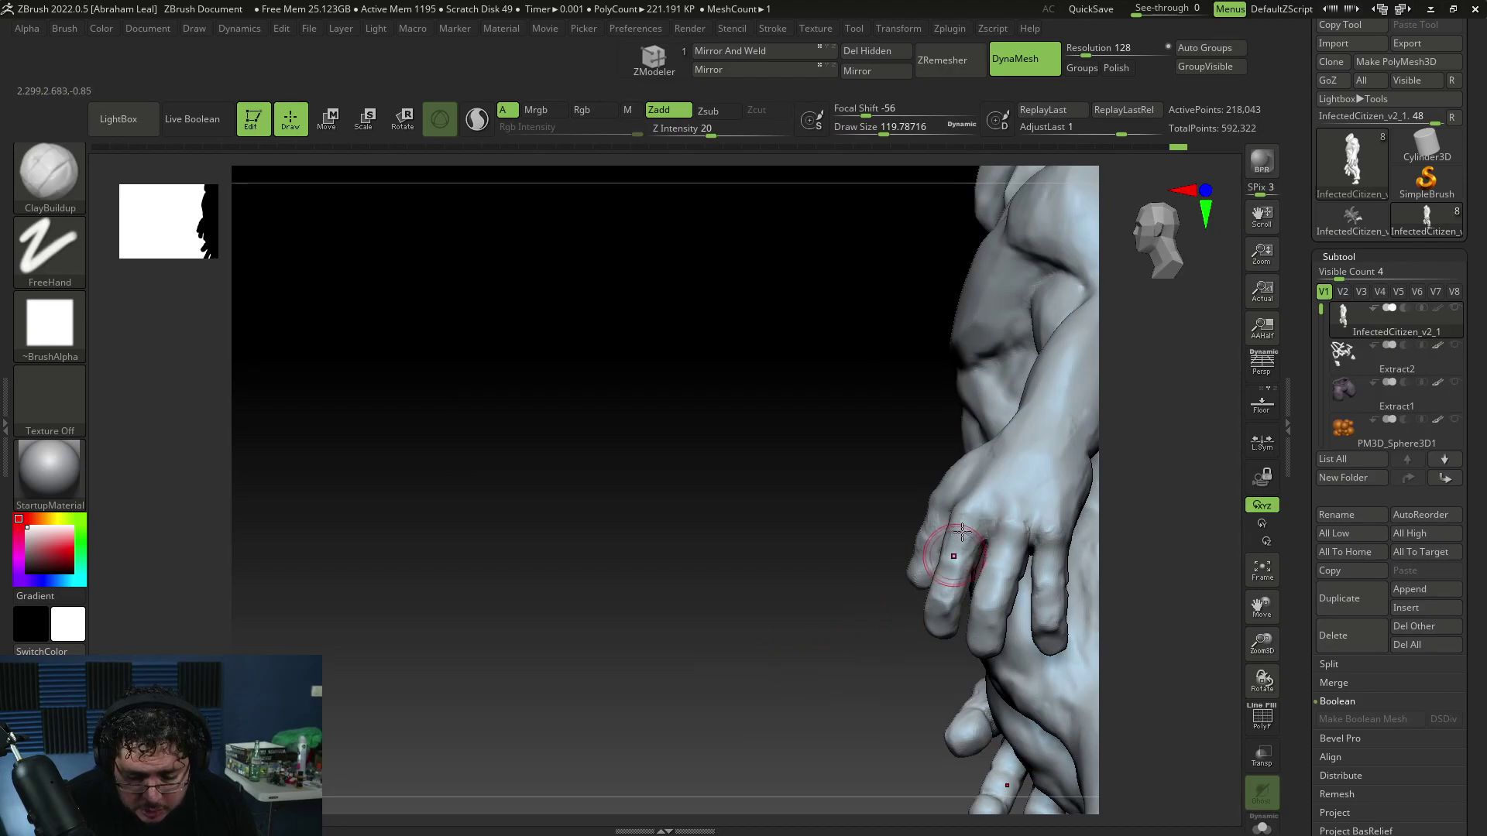
drag(869, 620, 914, 672)
drag(1002, 608, 1032, 634)
alt+drag(1003, 572, 1034, 683)
Reshape the hand and fingers with the Move brush and undo the last stroke
key(b)
key(m)
key(v)
key(space)
drag(903, 532, 917, 532)
drag(1034, 496, 1054, 399)
key(0)
drag(939, 496, 945, 476)
mouse_move(982, 431)
mouse_down()
mouse_move(1000, 424)
mouse_move(917, 474)
mouse_move(999, 477)
mouse_up()
mouse_move(1046, 434)
mouse_down()
mouse_move(960, 496)
mouse_move(884, 587)
mouse_move(966, 434)
mouse_up()
drag(801, 701, 818, 721)
key(ctrl+z)
Isolate the feet and adjust the foot's shape with the Move brush at draw size about 124
mouse_move(870, 776)
mouse_down()
mouse_move(893, 777)
mouse_move(892, 746)
mouse_move(1118, 773)
mouse_move(1049, 597)
mouse_move(960, 727)
mouse_move(955, 666)
mouse_move(1029, 697)
mouse_move(1015, 660)
mouse_move(985, 685)
mouse_move(656, 633)
mouse_move(922, 794)
mouse_up()
mouse_move(1009, 640)
alt+mouse_down()
mouse_move(955, 620)
mouse_move(1092, 725)
mouse_move(982, 607)
alt+mouse_up()
mouse_move(898, 701)
alt+mouse_down()
mouse_move(979, 554)
mouse_move(1036, 687)
mouse_move(963, 610)
mouse_move(959, 567)
mouse_move(937, 580)
mouse_move(962, 597)
mouse_move(963, 481)
mouse_move(1016, 499)
mouse_move(984, 515)
alt+mouse_up()
key(b)
key(m)
key(v)
right_click(973, 567)
drag(998, 443, 1006, 422)
drag(1059, 496, 1032, 532)
Open the character concept image from the desktop, examine its bare foot up close, and return to ZBrush
key(super)
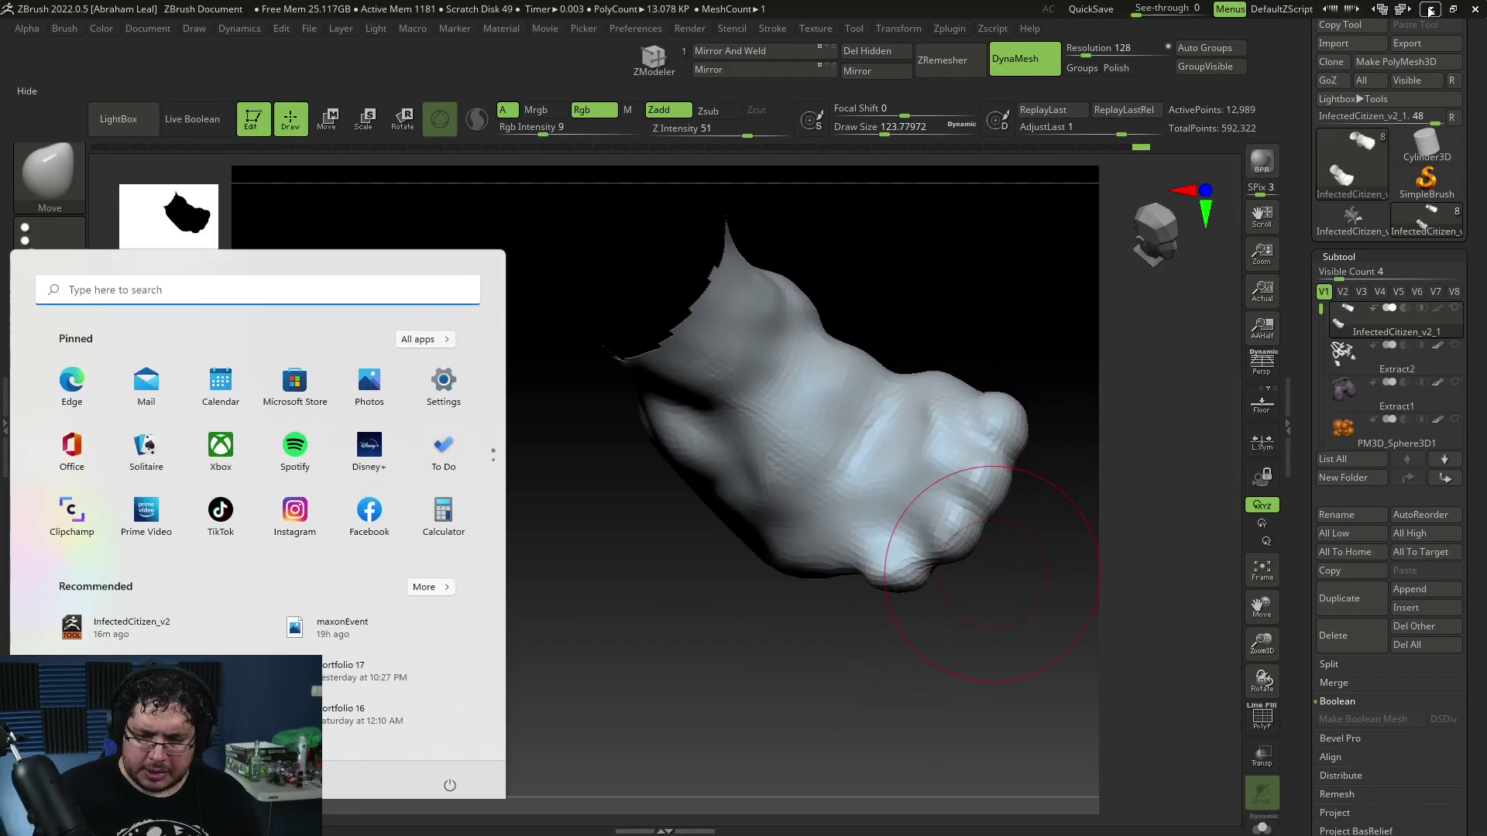
key(super+d)
double_click(205, 329)
scroll(894, 612, up, 3)
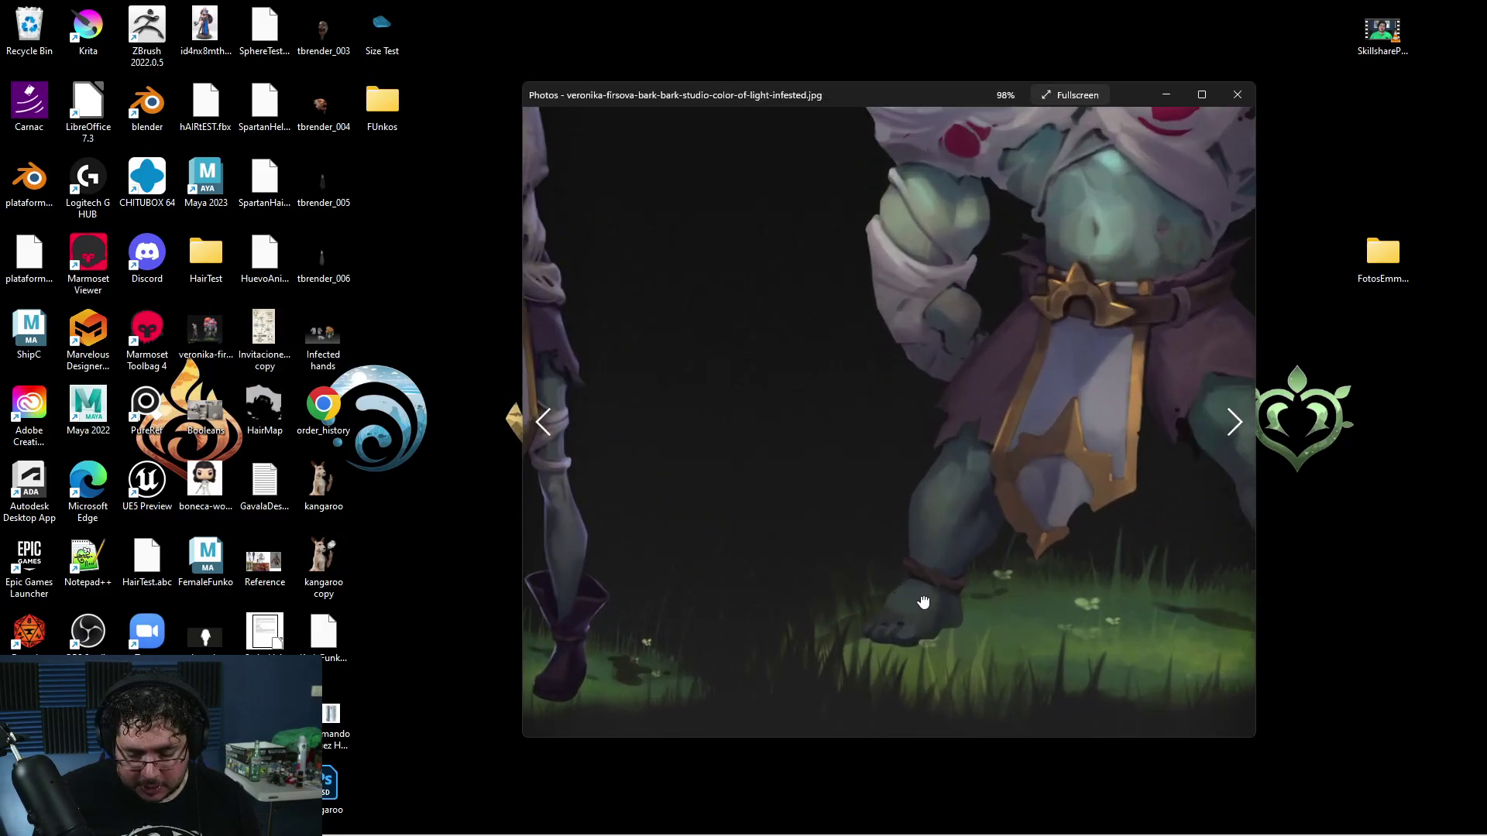
scroll(880, 577, up, 2)
scroll(880, 573, up, 2)
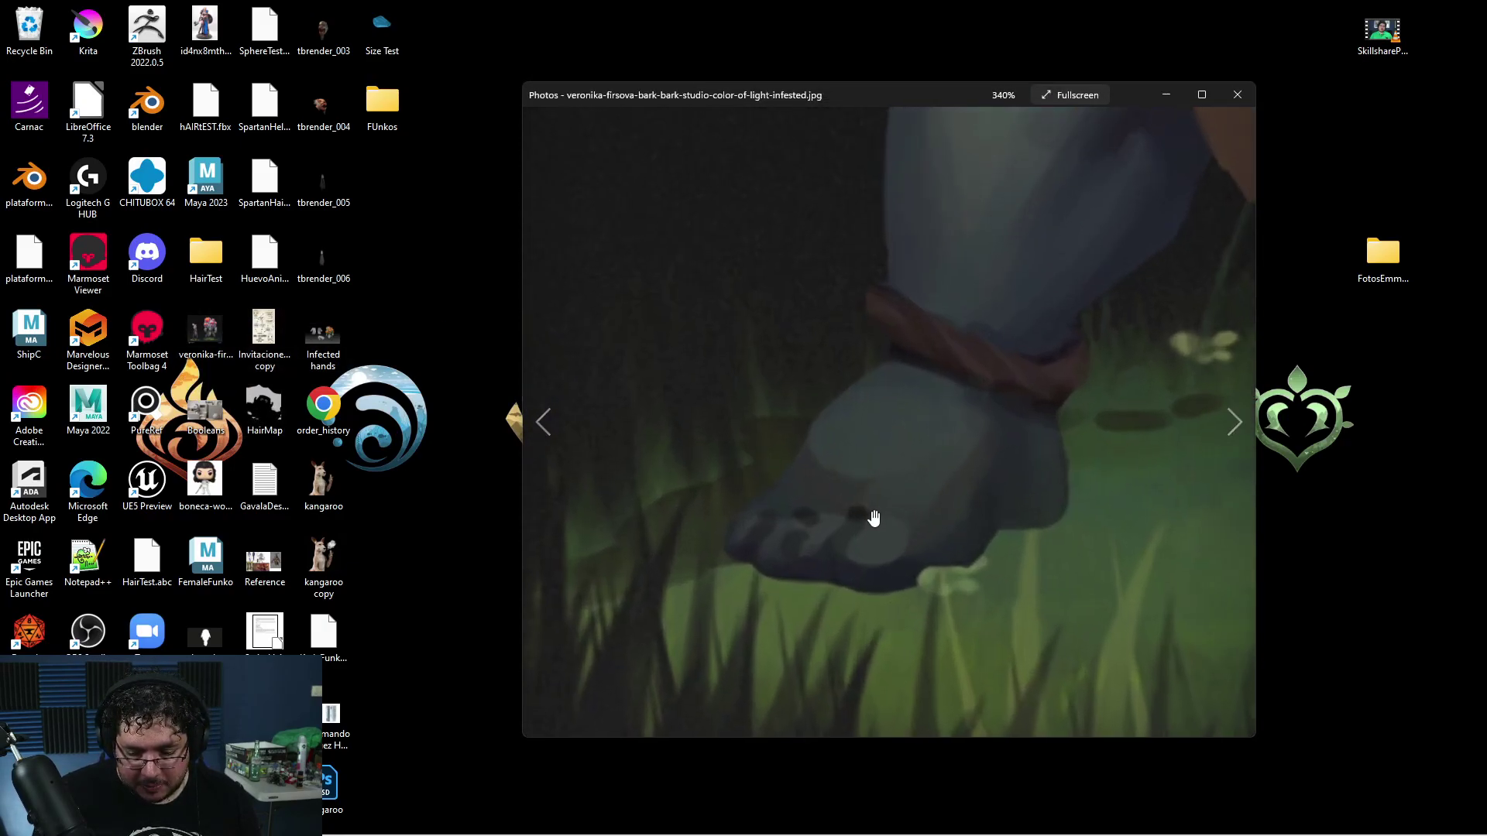
key(alt+Tab)
key(alt+Tab)
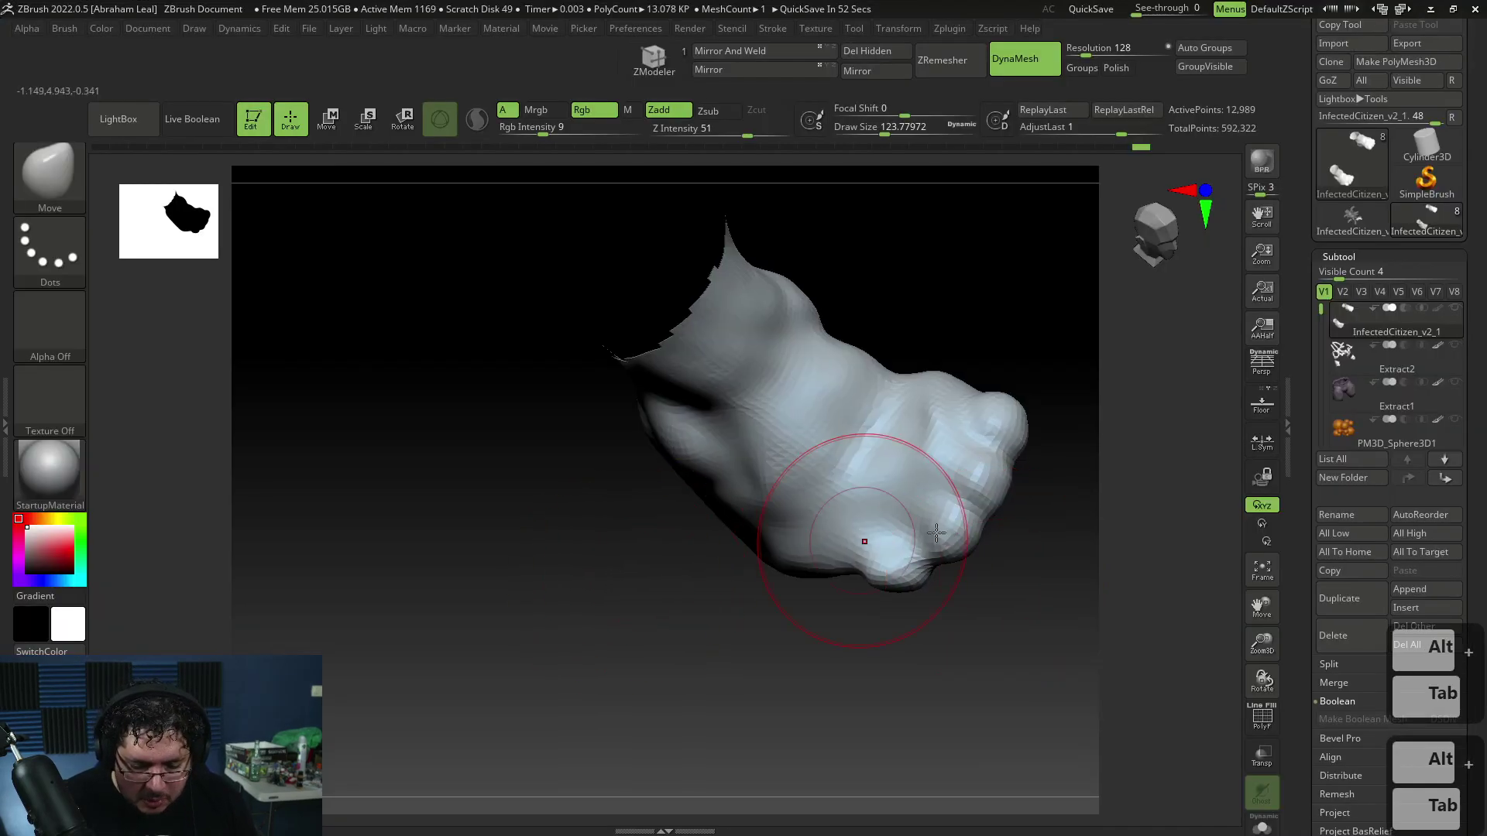
Build up the top and sides of the foot with ClayBuildup at draw size about 124, rechecking the reference image
mouse_move(936, 533)
mouse_down()
mouse_move(1076, 514)
mouse_move(1009, 578)
mouse_up()
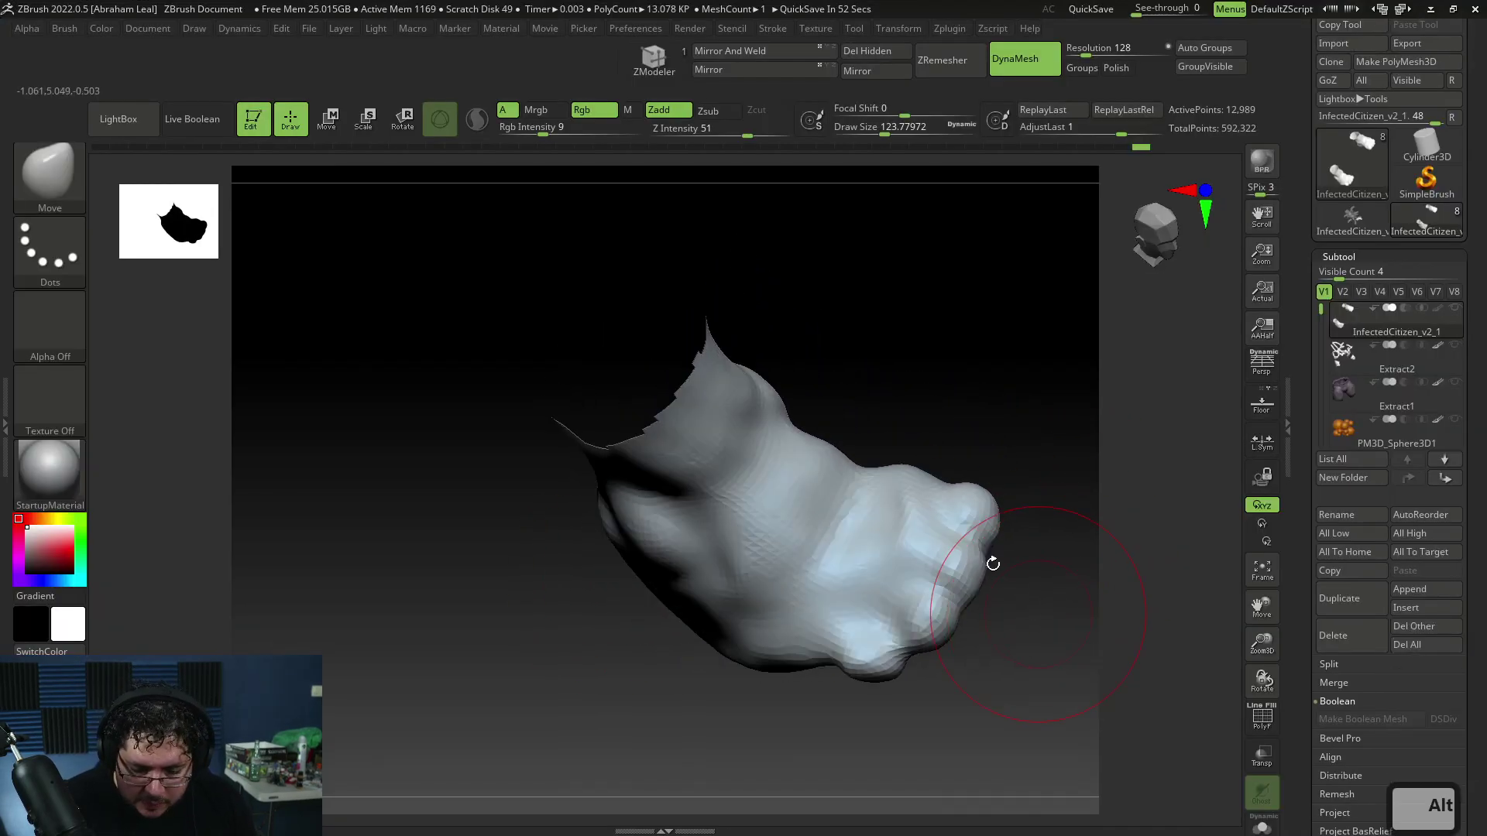
key(b)
key(c)
key(b)
mouse_move(830, 487)
mouse_down()
mouse_move(806, 482)
mouse_move(777, 564)
mouse_move(825, 585)
mouse_move(889, 521)
mouse_move(752, 469)
mouse_move(890, 542)
mouse_up()
drag(960, 453, 999, 421)
mouse_move(883, 511)
mouse_down()
mouse_move(864, 441)
mouse_move(849, 481)
mouse_up()
drag(796, 585, 829, 557)
key(alt+Tab)
key(alt+Tab)
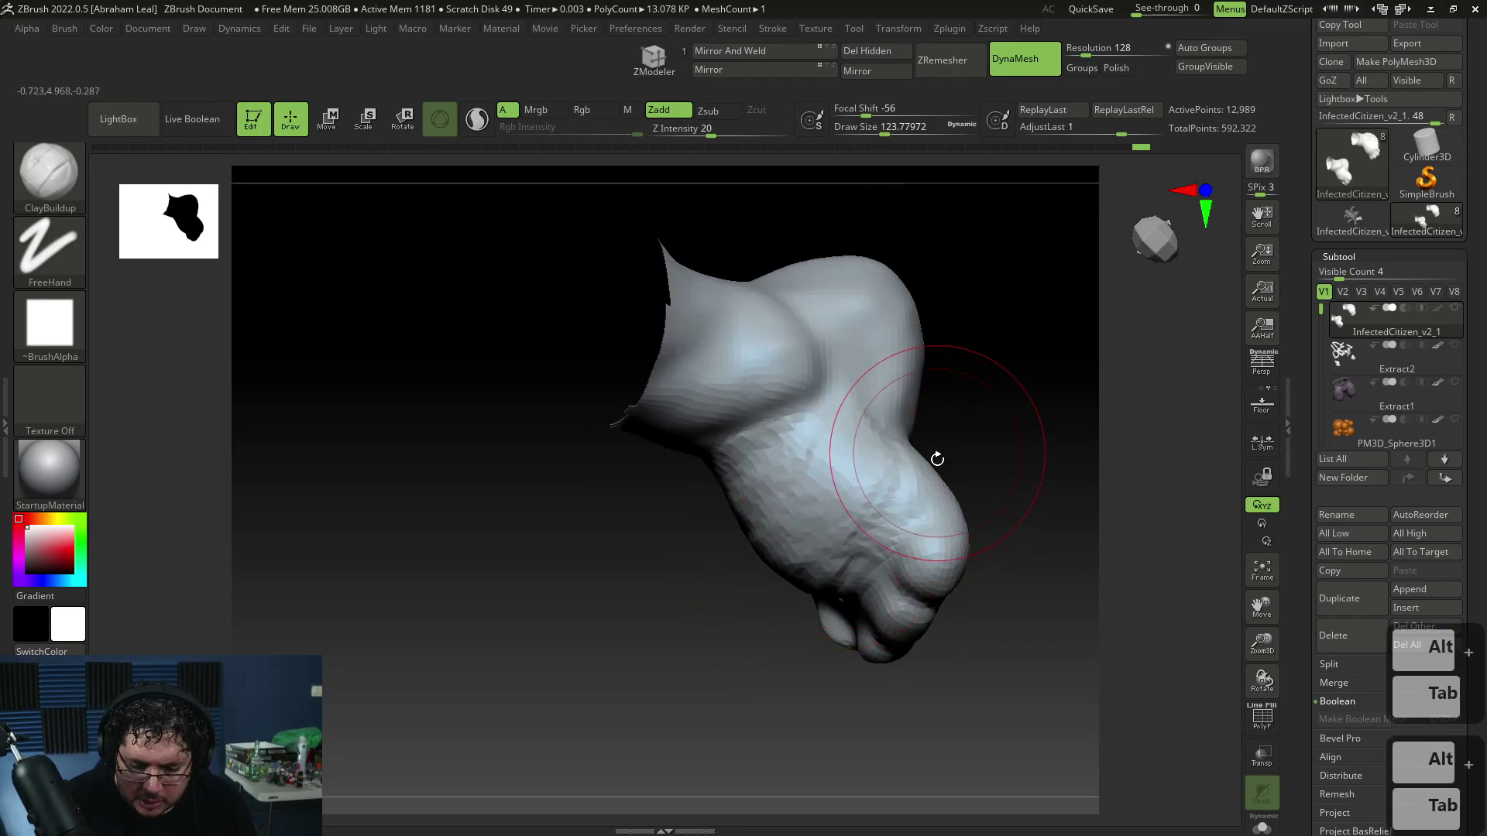
Smooth the clay strokes on the top of the foot
drag(1020, 511, 987, 364)
shift+drag(840, 451, 852, 511)
drag(917, 395, 917, 496)
Sculpt the individual toes with ClayBuildup at draw size about 41, smoothing the foot above them
key(b)
mouse_move(842, 525)
shift+mouse_down()
mouse_move(856, 491)
mouse_move(836, 487)
shift+mouse_up()
key(c)
key(b)
key(space)
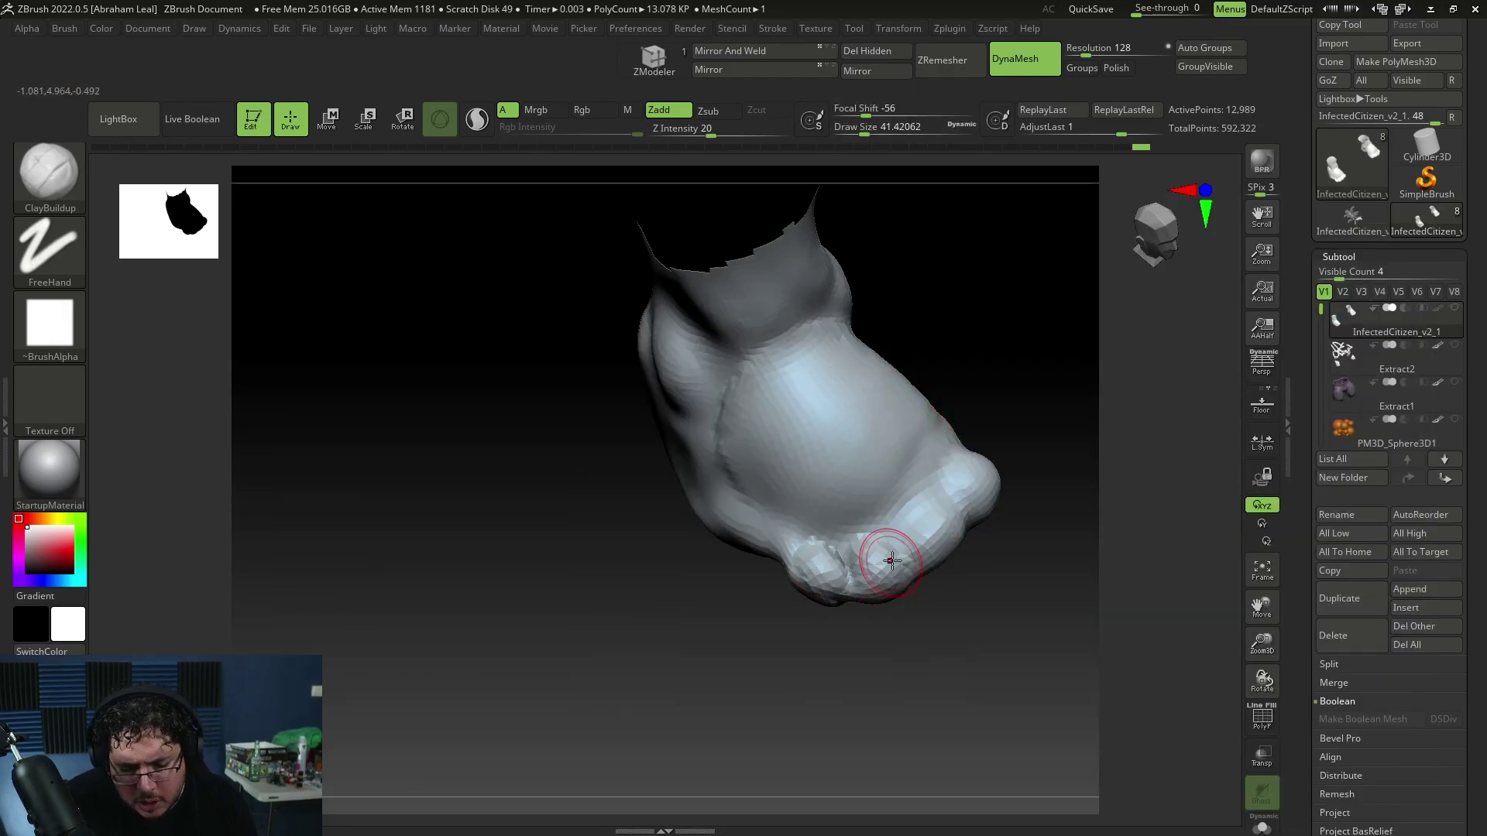
drag(921, 613, 899, 580)
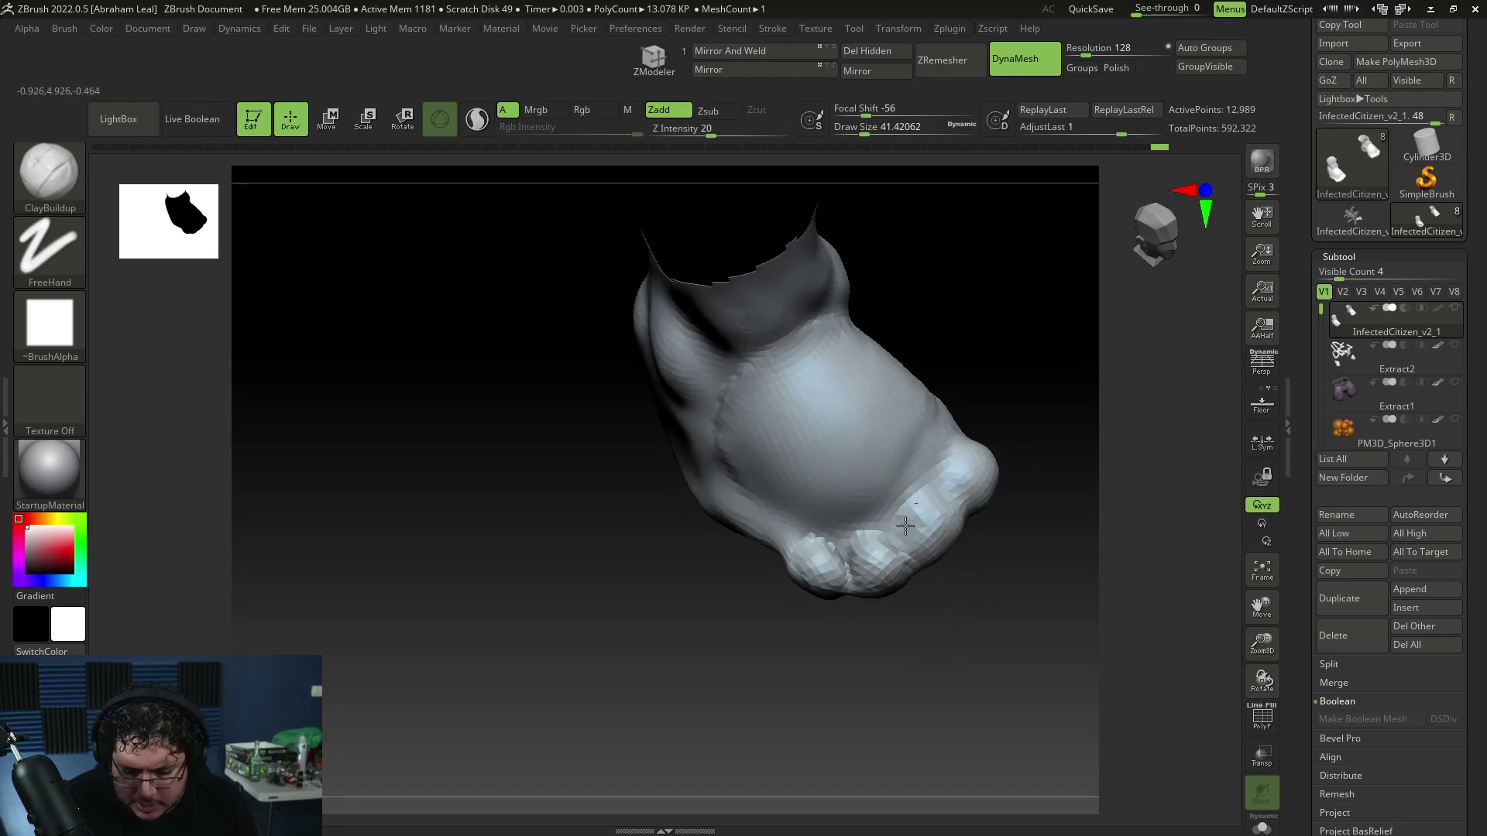
right_drag(945, 510, 925, 471)
right_drag(963, 526, 978, 431)
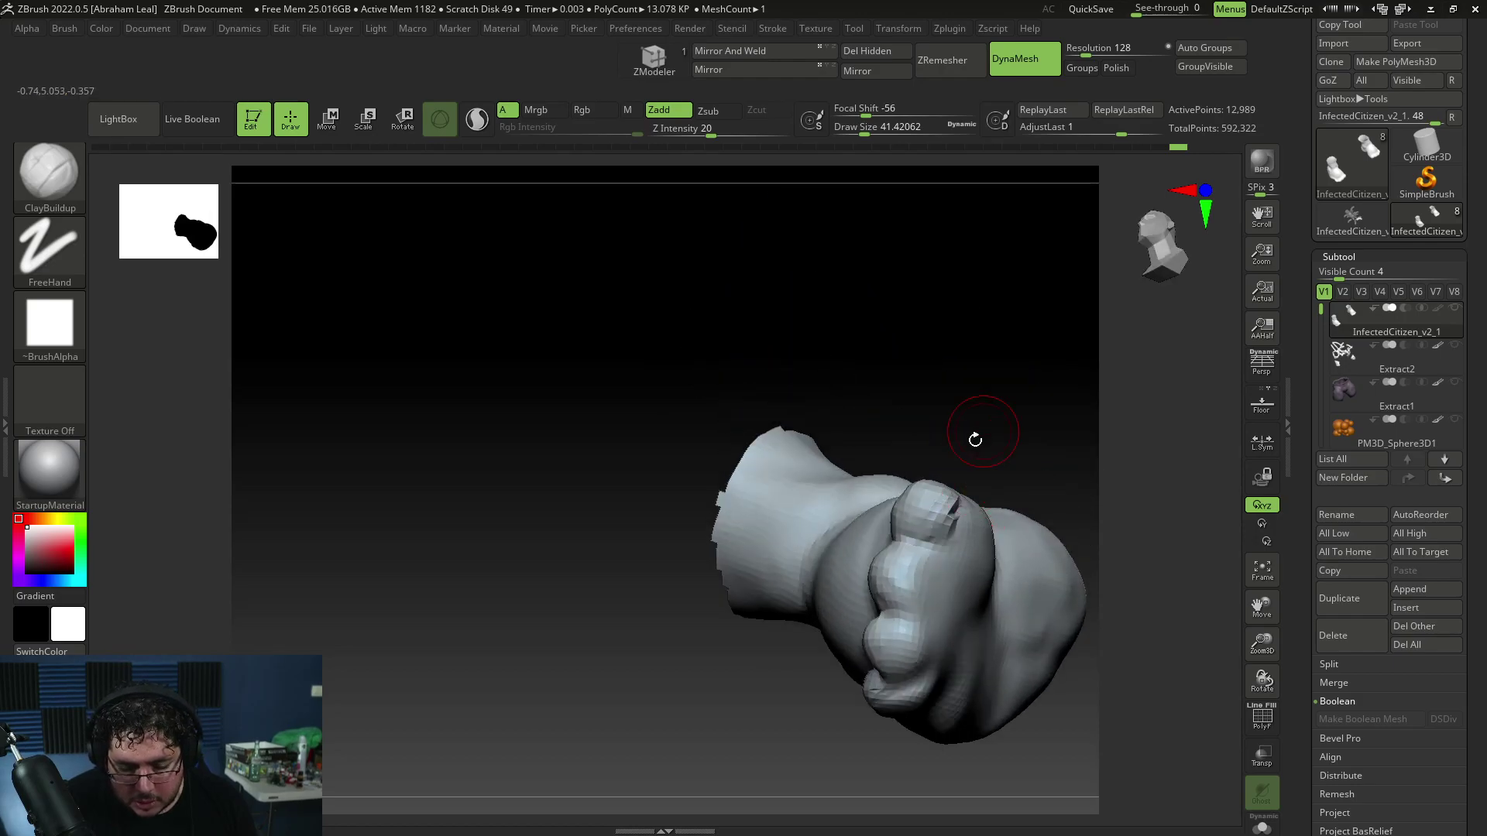
Refine the shapes of the smaller toes with ClayBuildup at draw size about 56
right_drag(951, 503, 962, 458)
key(space)
drag(913, 569, 900, 565)
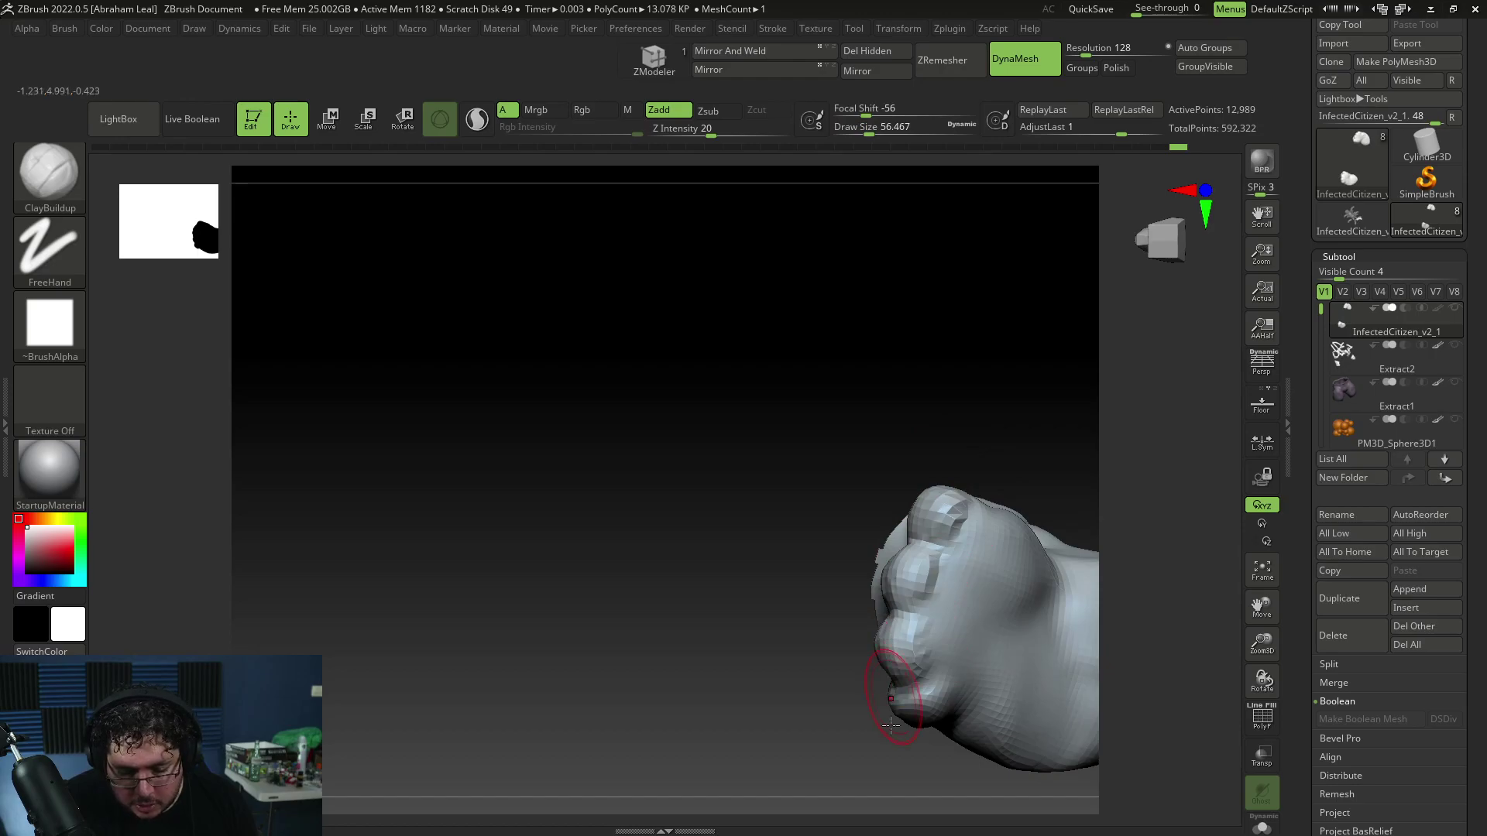
right_drag(892, 717, 919, 711)
Build up the outer edge of the sole behind the little toe with ClayBuildup at draw size about 68
alt+right_drag(1009, 505, 878, 585)
right_click(876, 563)
mouse_move(876, 564)
mouse_down()
mouse_move(846, 673)
mouse_move(875, 647)
mouse_up()
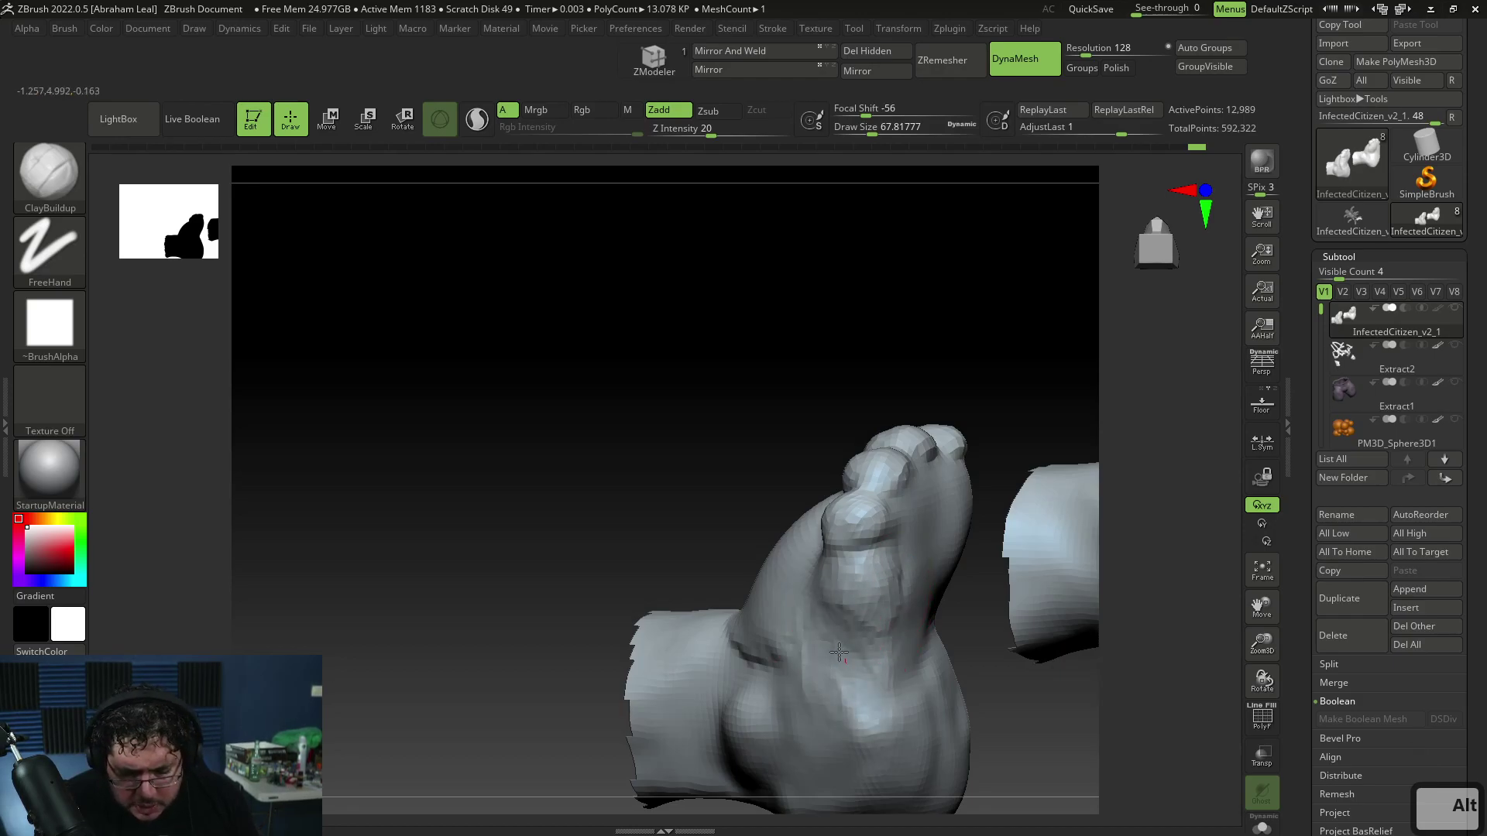
right_drag(863, 711, 844, 606)
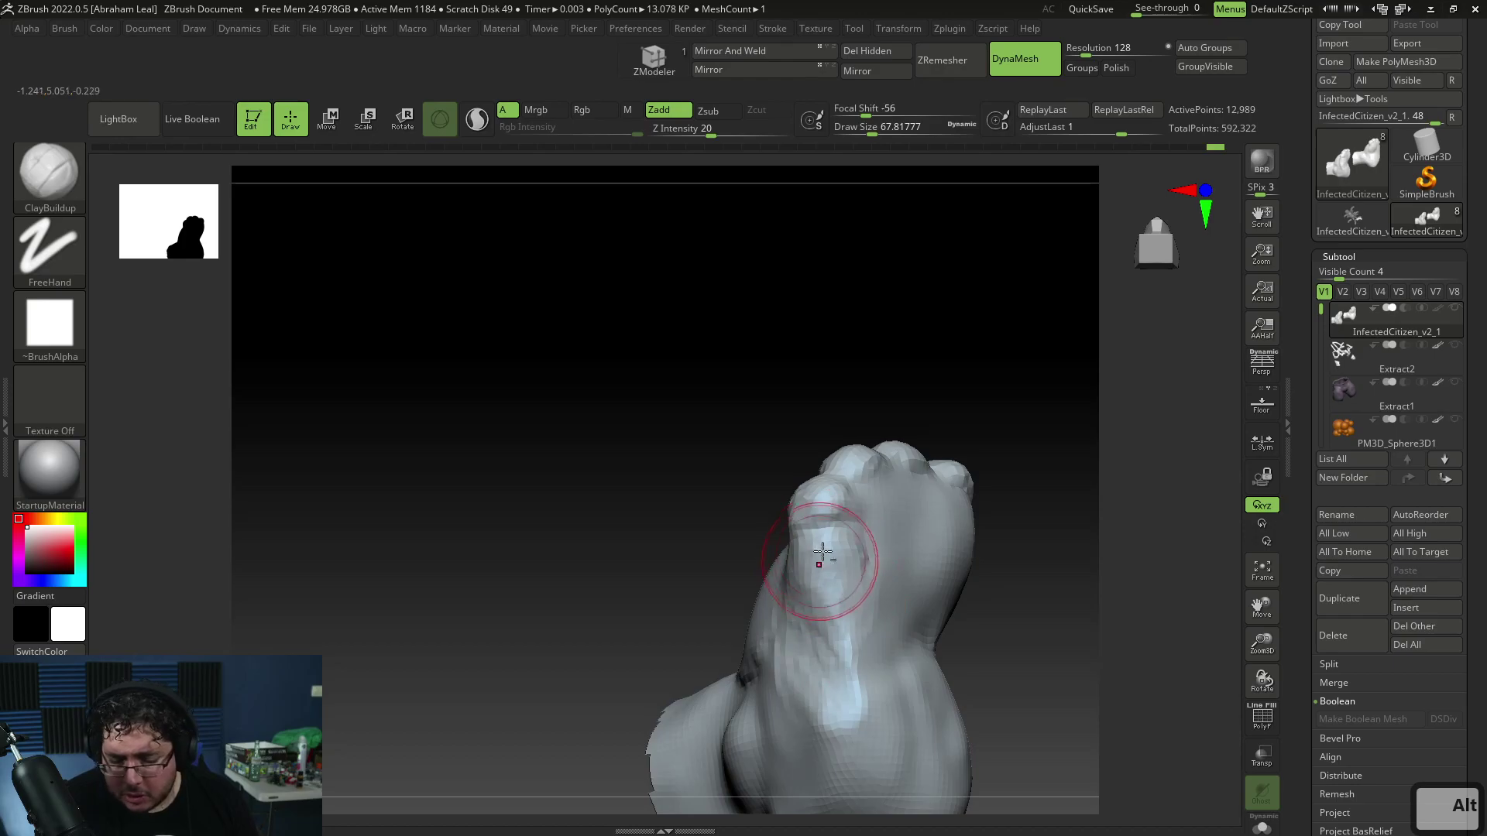
mouse_move(823, 573)
alt+mouse_down()
mouse_move(826, 588)
mouse_move(886, 495)
mouse_move(843, 561)
alt+mouse_up()
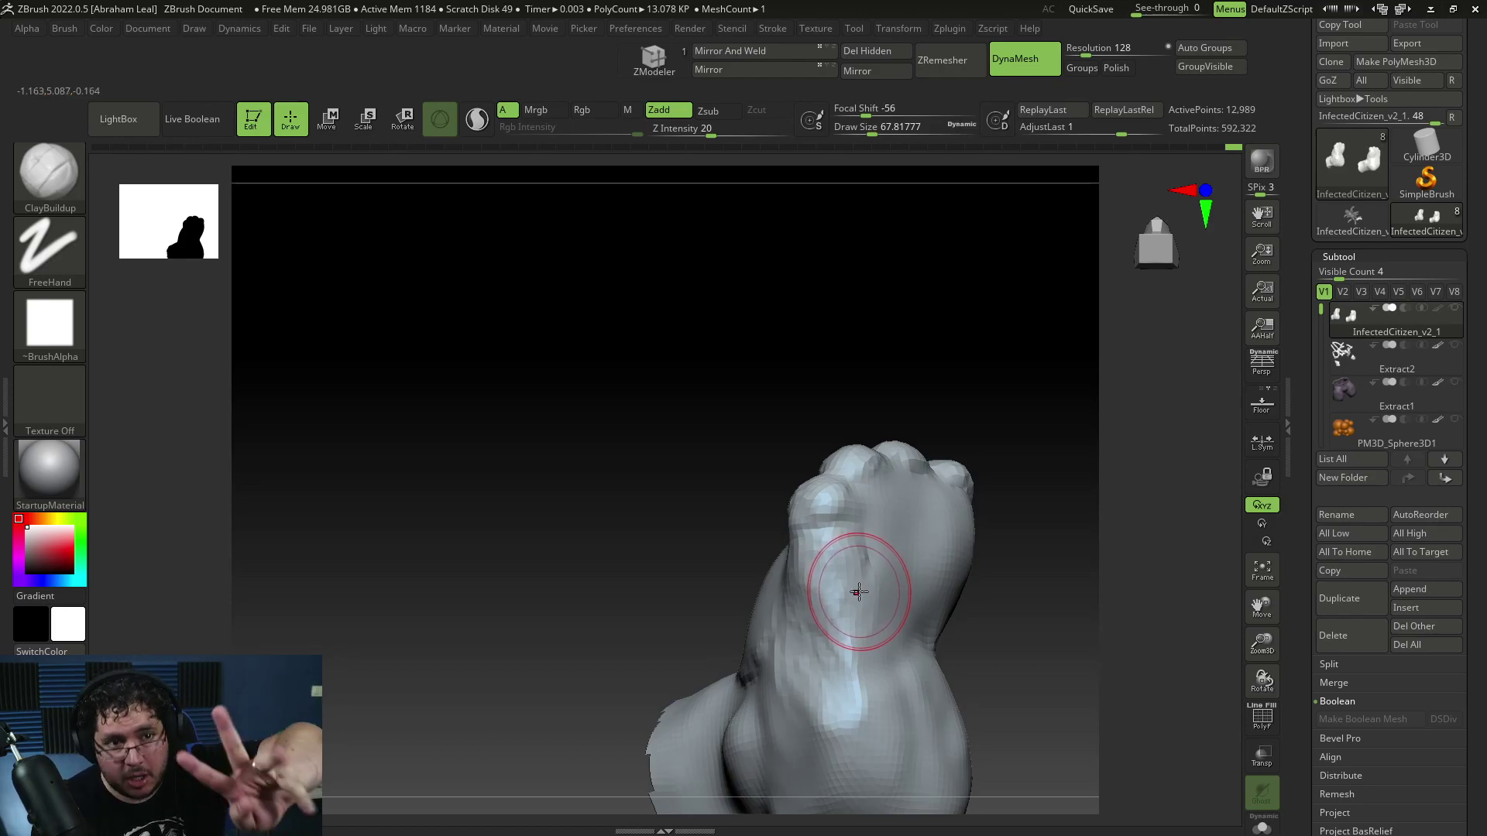
drag(1030, 577, 954, 569)
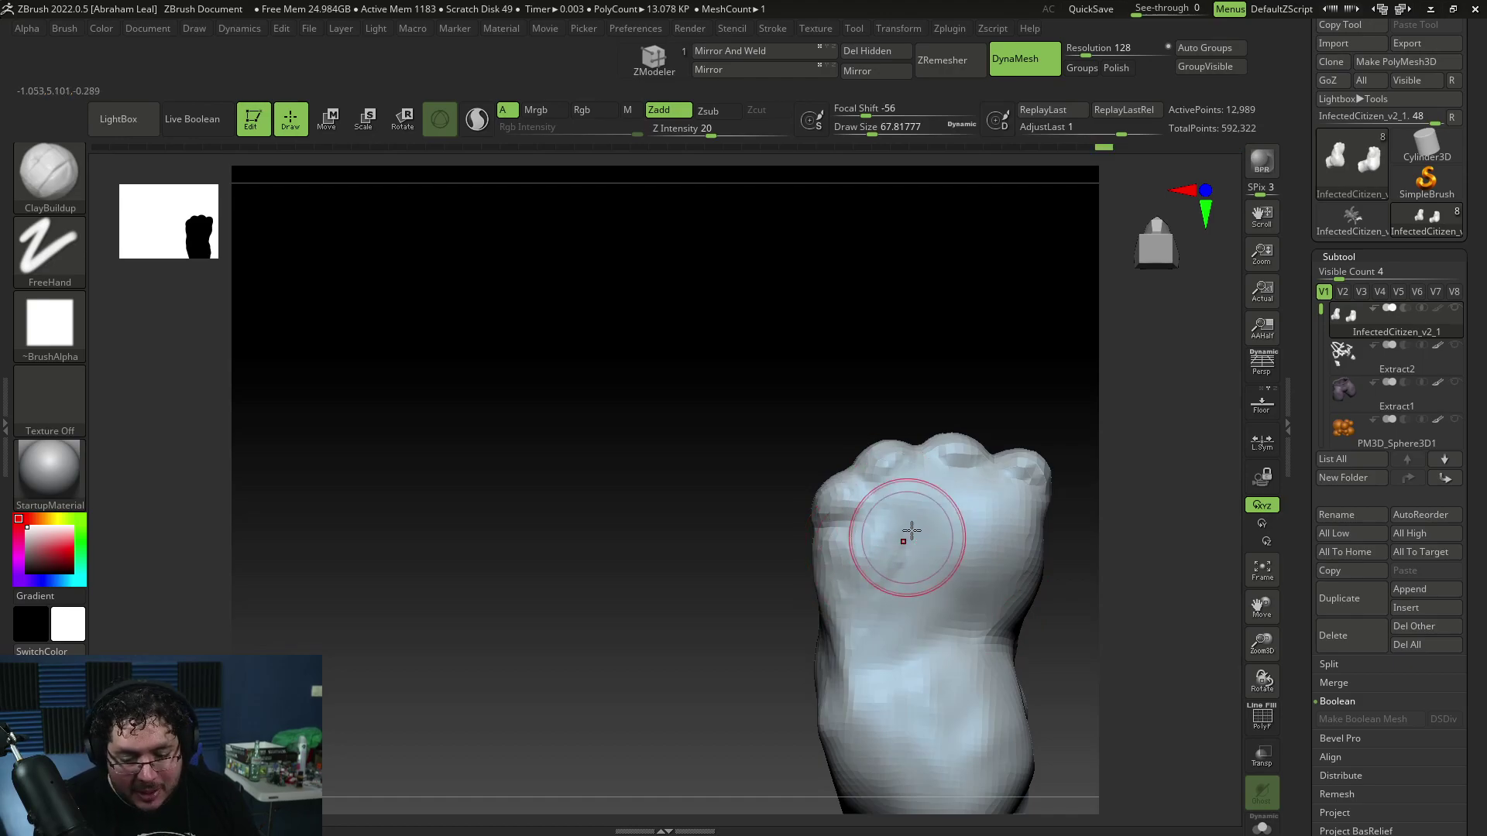
Carve the crease between the toes and the ball of the foot with DamStandard at draw size about 35, smoothing it
key(b)
key(d)
key(s)
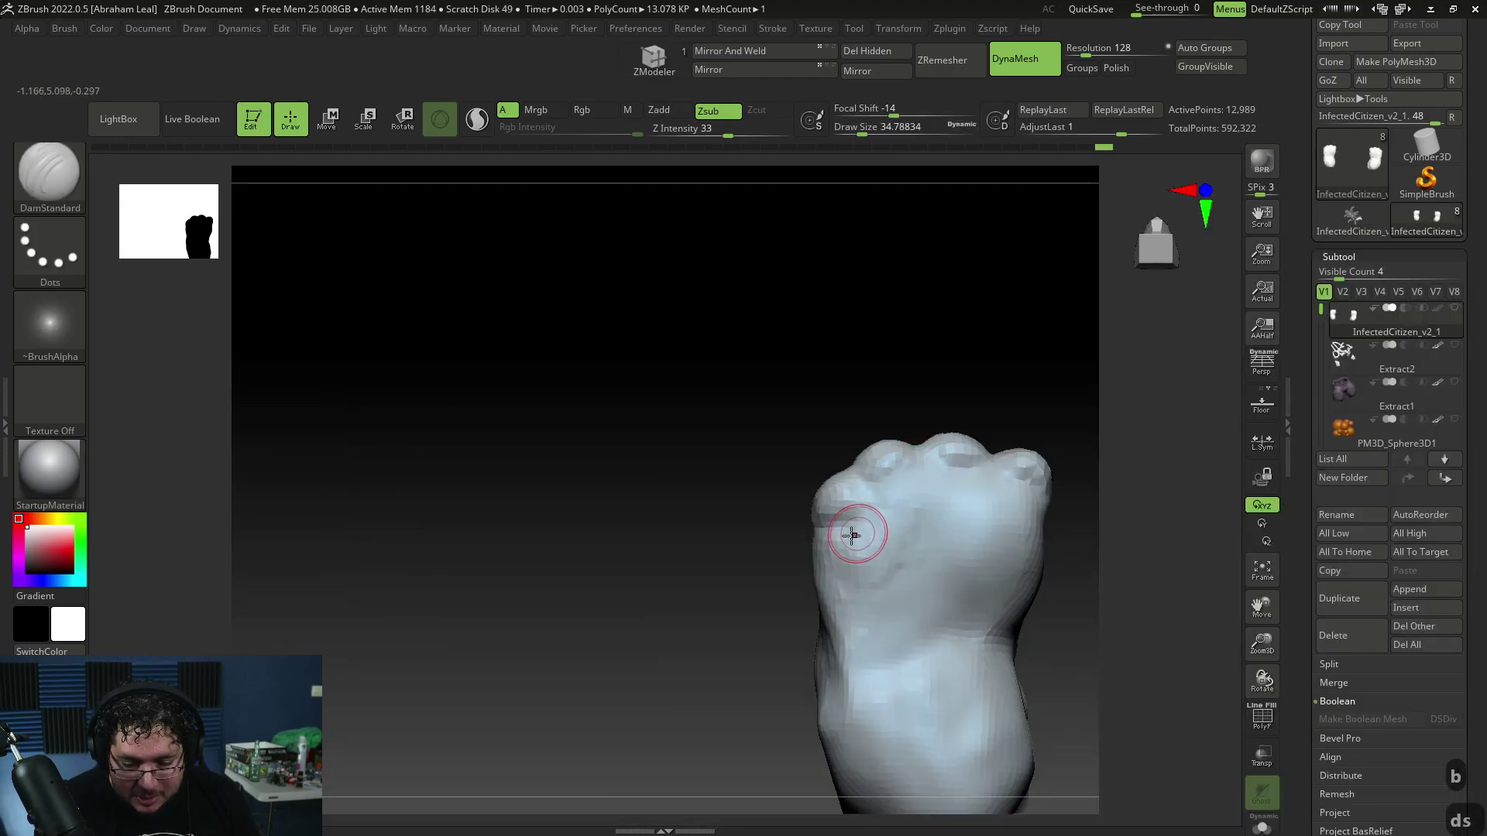
drag(878, 515, 904, 502)
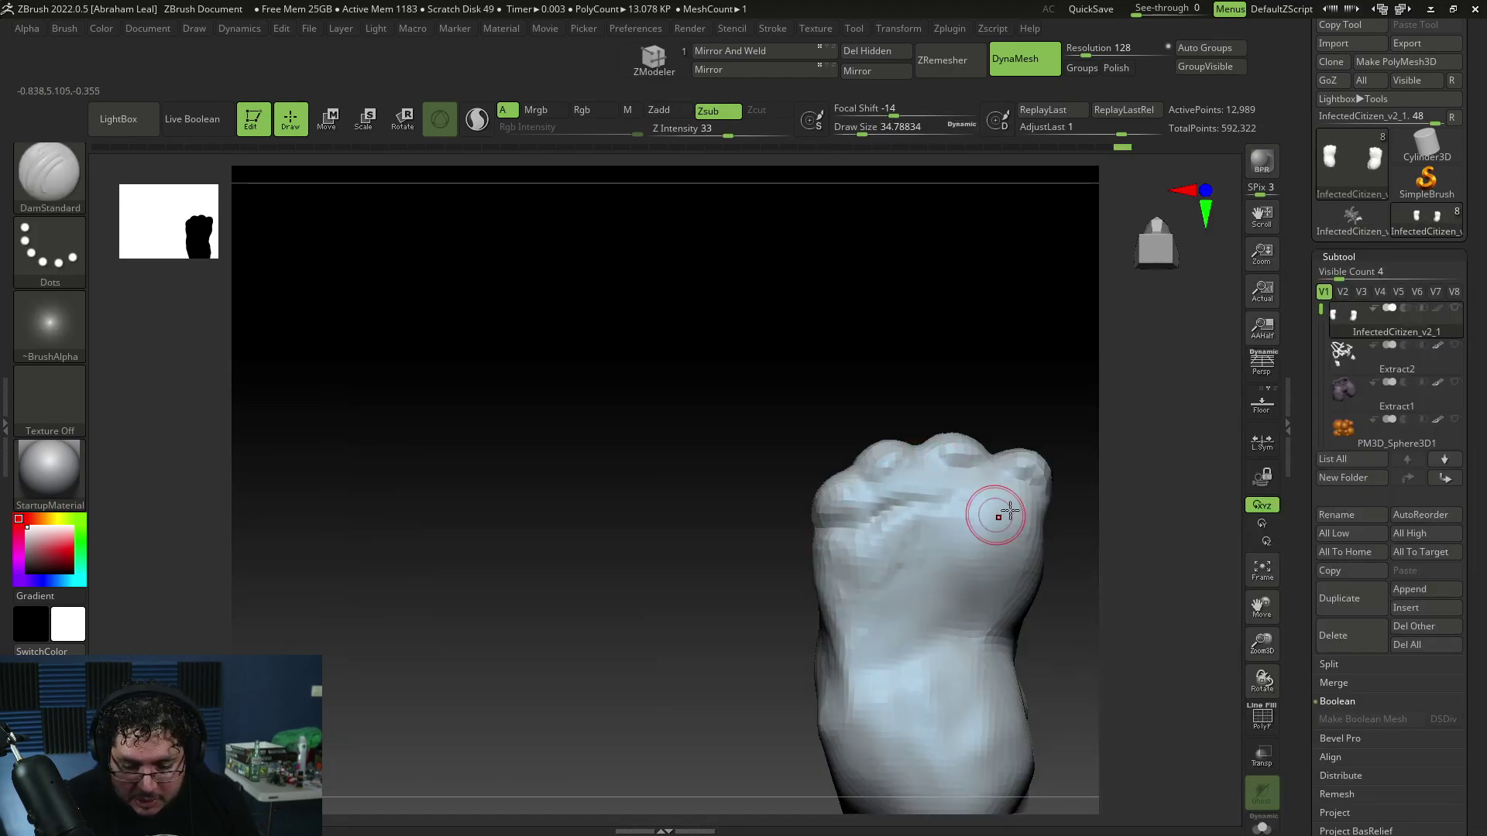
right_drag(1020, 528, 980, 511)
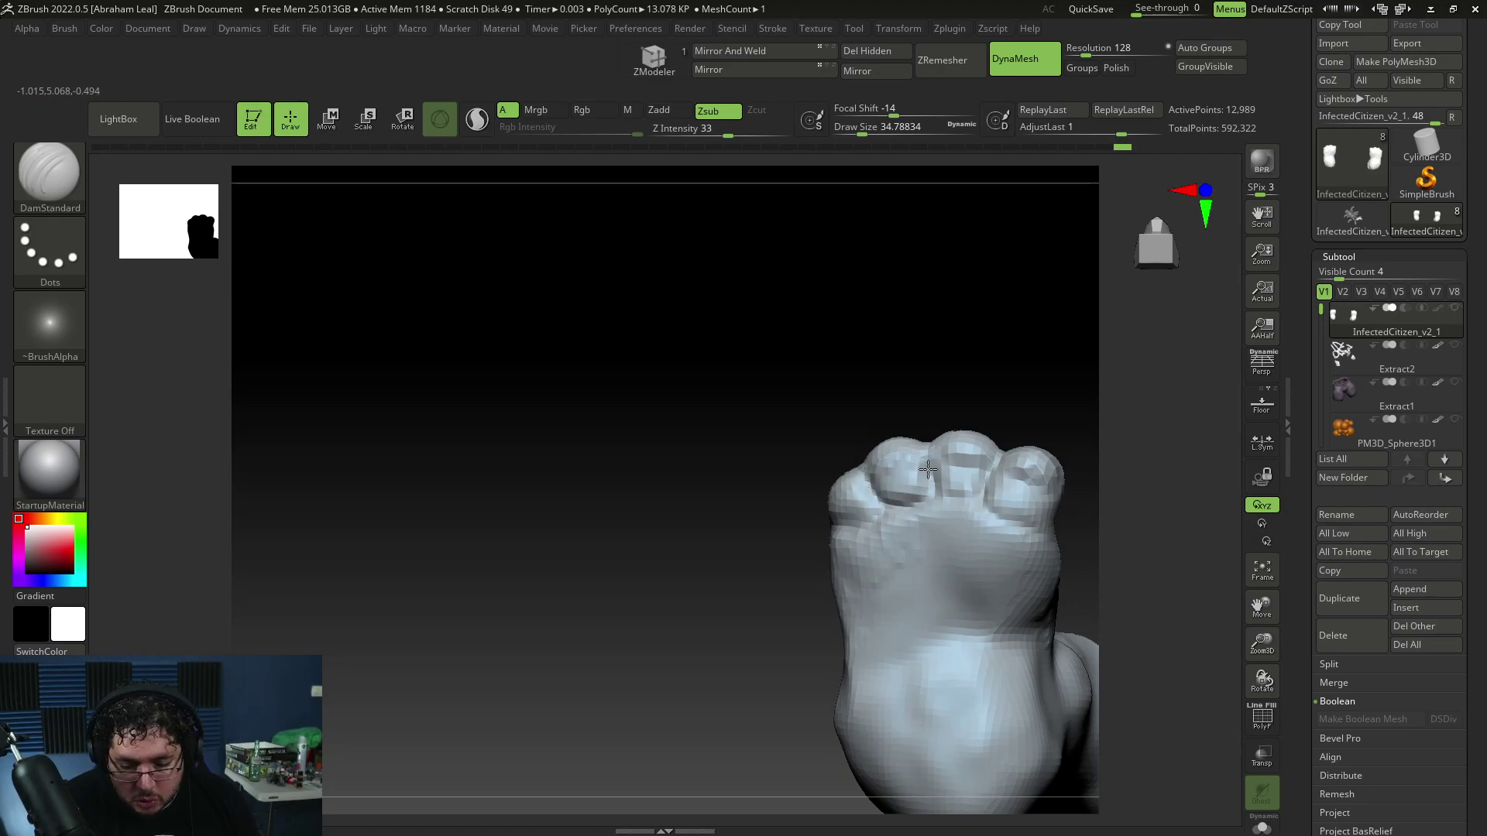
drag(954, 400, 906, 474)
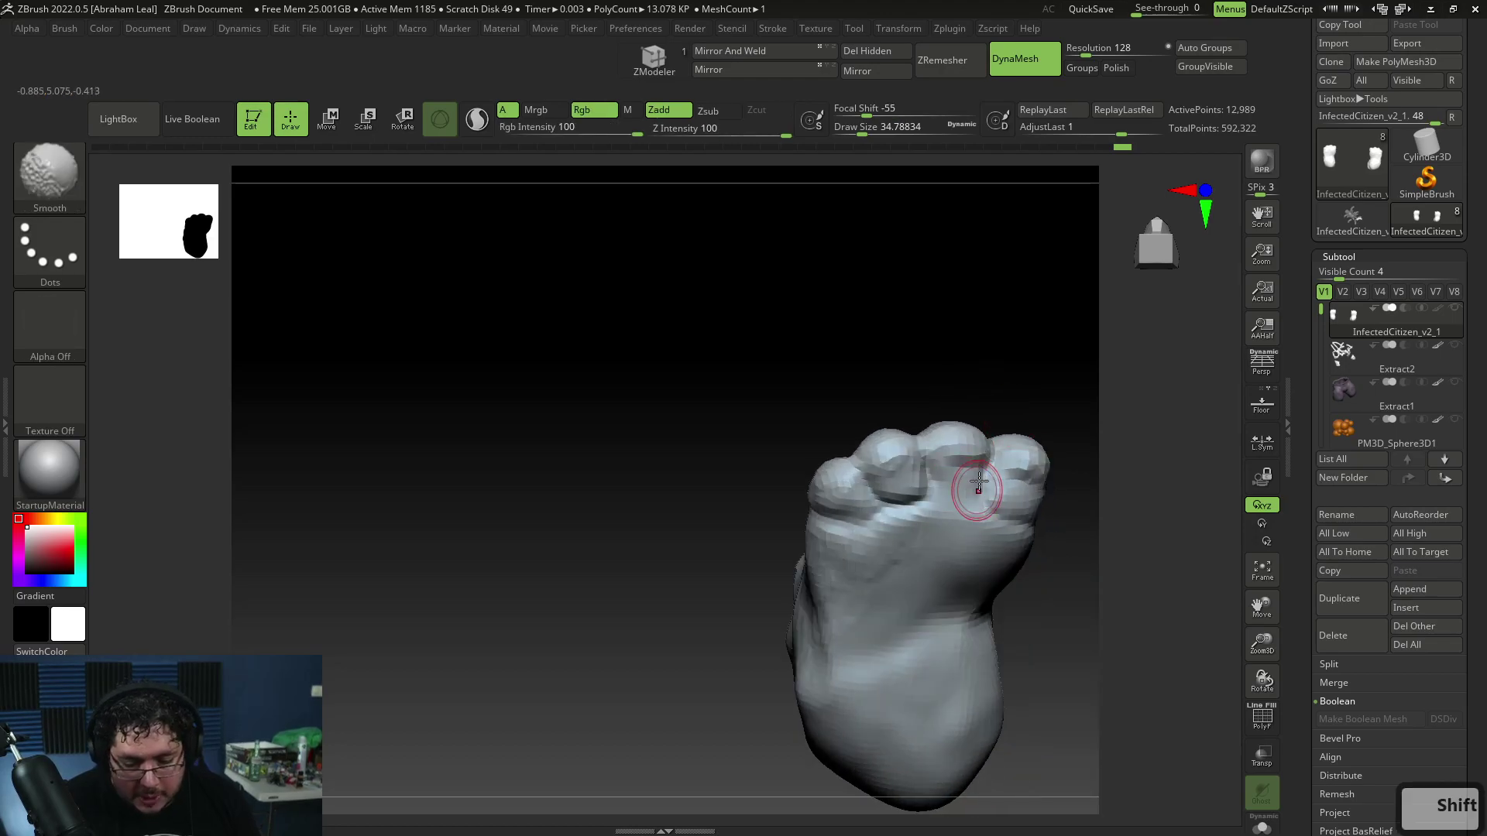
Rework the undersides of the toes with ClayBuildup at draw size about 44
key(b)
key(c)
key(b)
key(alt)
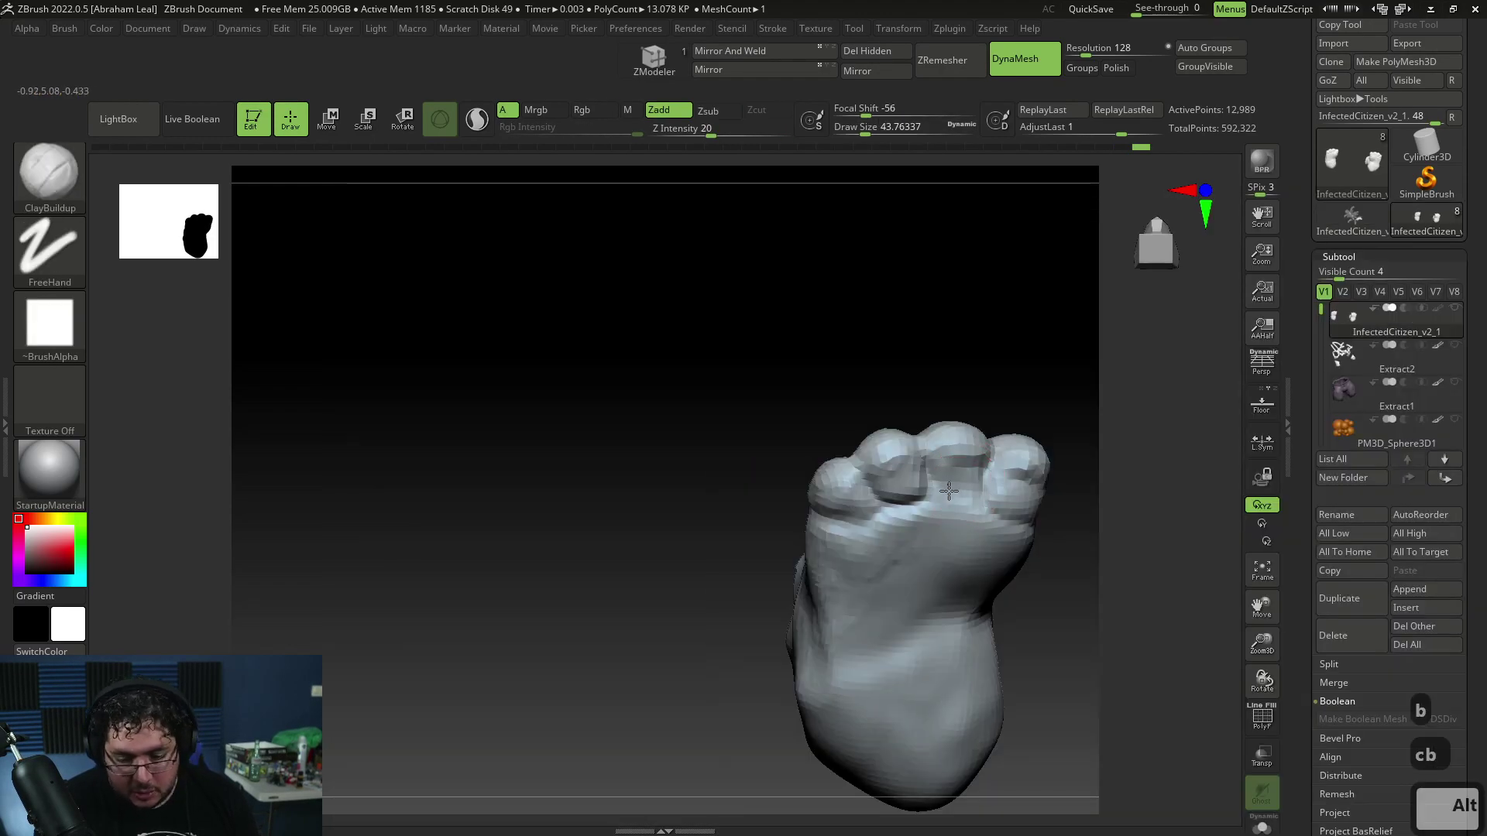
mouse_move(1024, 479)
mouse_down()
mouse_move(1048, 625)
mouse_move(975, 643)
mouse_move(950, 630)
mouse_move(973, 588)
mouse_up()
Reshape the toes and front of the foot with the Move brush at draw size about 120
key(b)
key(m)
key(v)
right_click(897, 557)
drag(999, 450, 1009, 422)
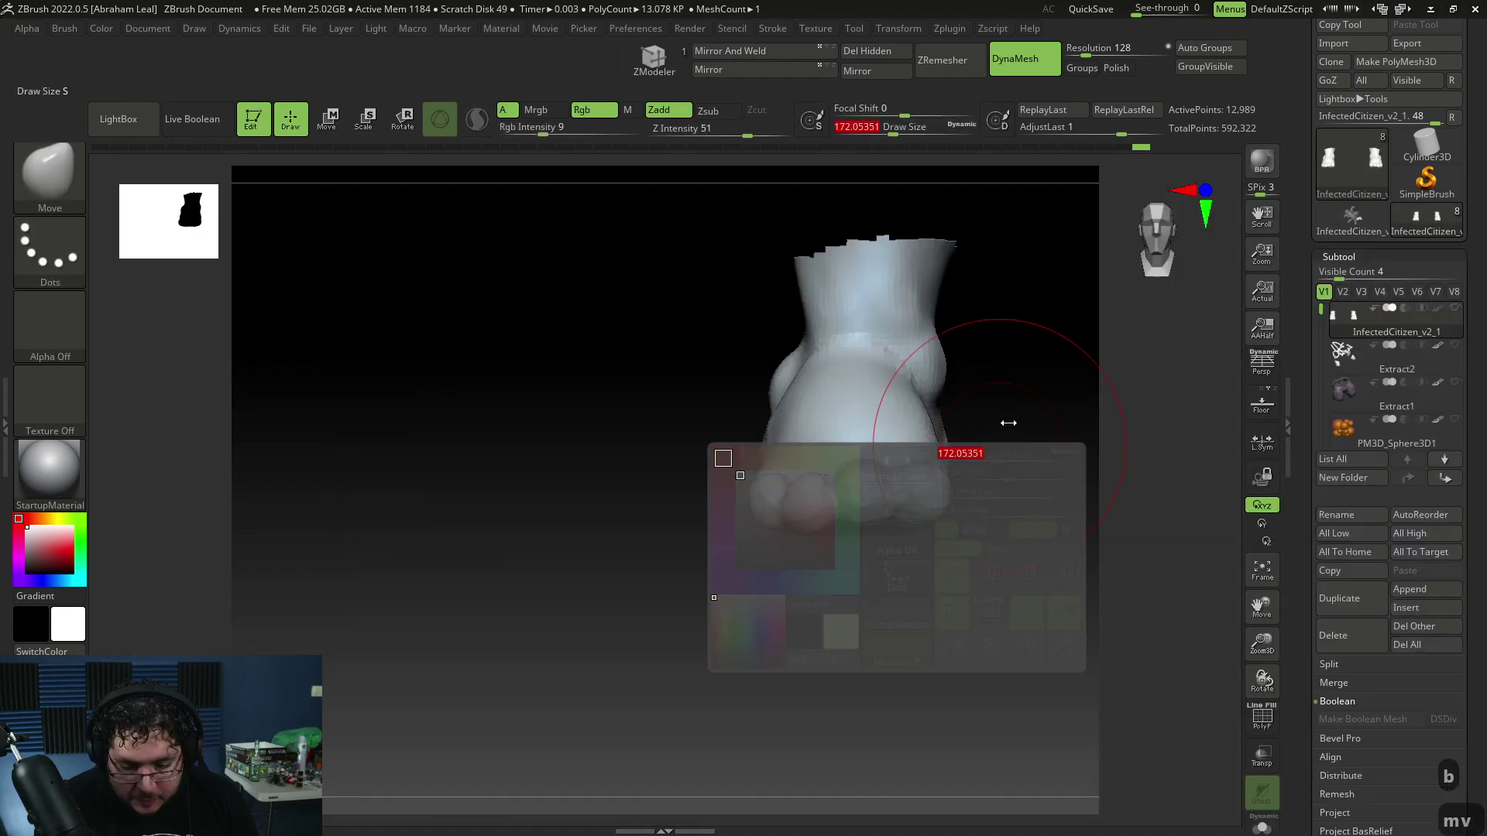
key(space)
drag(816, 492, 805, 490)
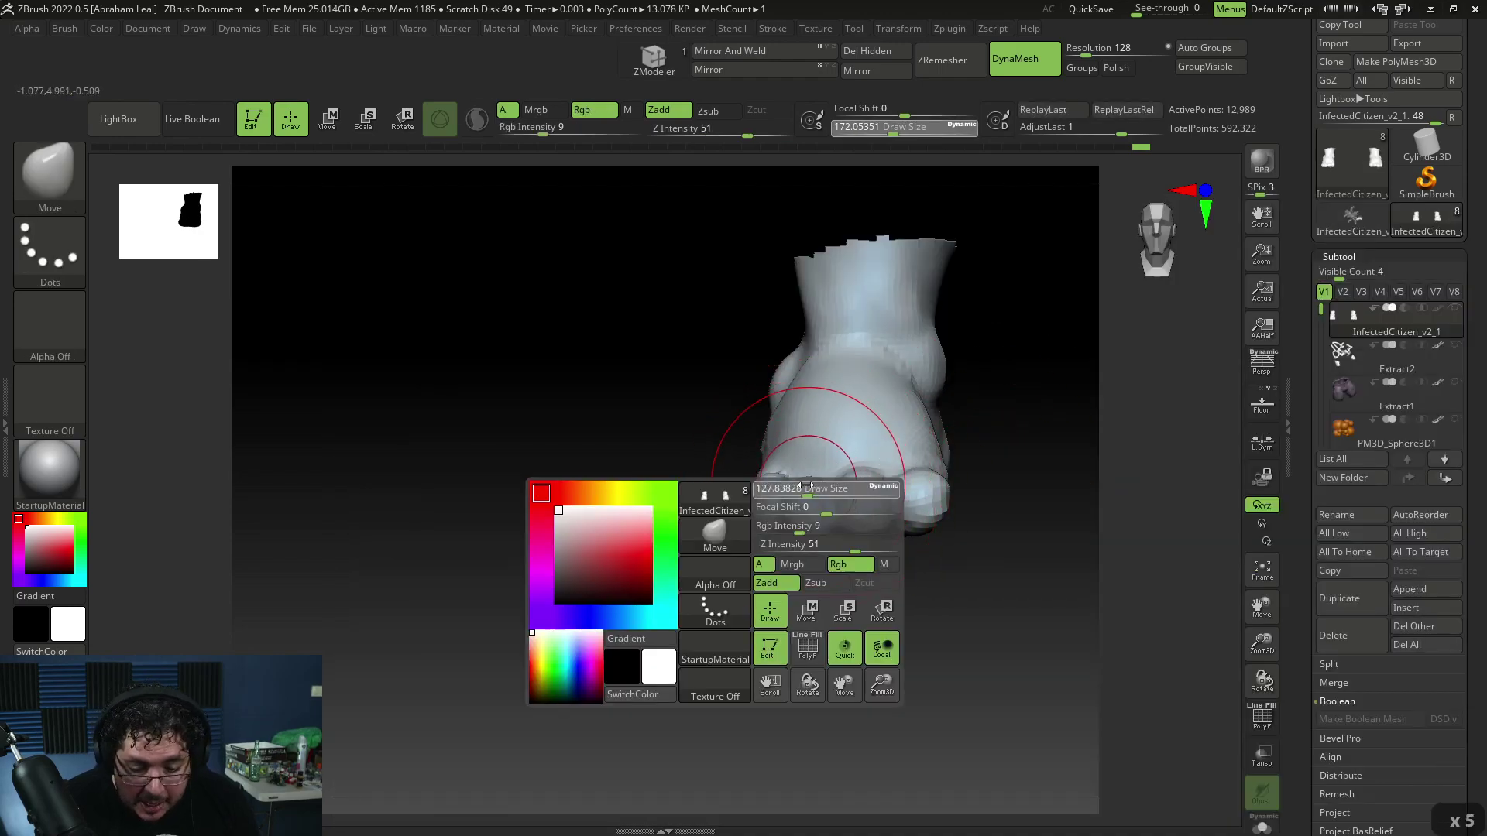
mouse_move(927, 511)
right_down()
mouse_move(946, 509)
mouse_move(964, 579)
right_up()
right_drag(993, 489, 960, 511)
alt+right_drag(960, 511, 950, 658)
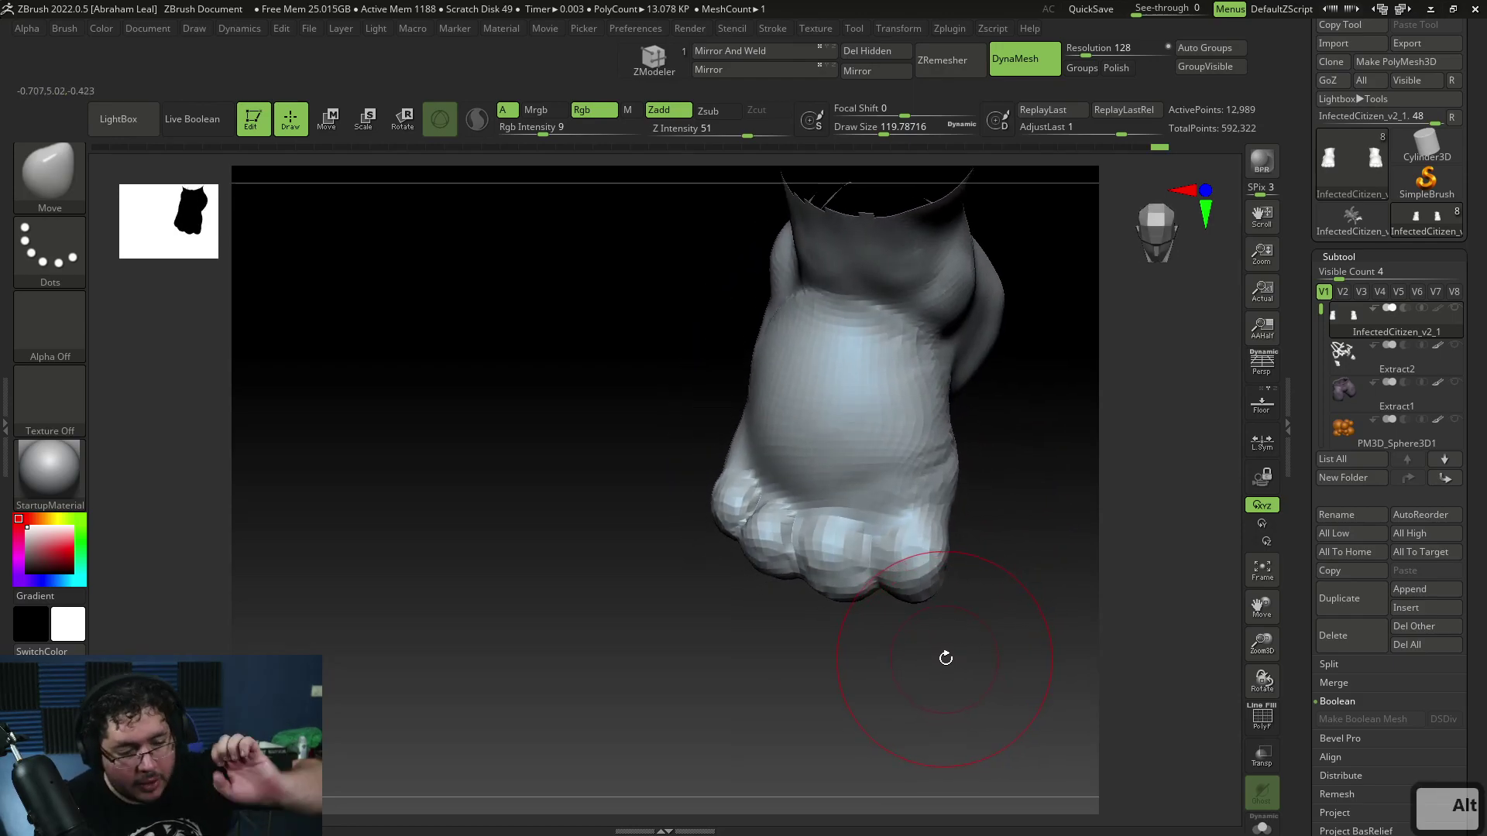
right_drag(983, 557, 947, 540)
Sculpt the outer side of the foot behind the little toe with ClayBuildup at draw size about 68
key(b)
key(c)
key(b)
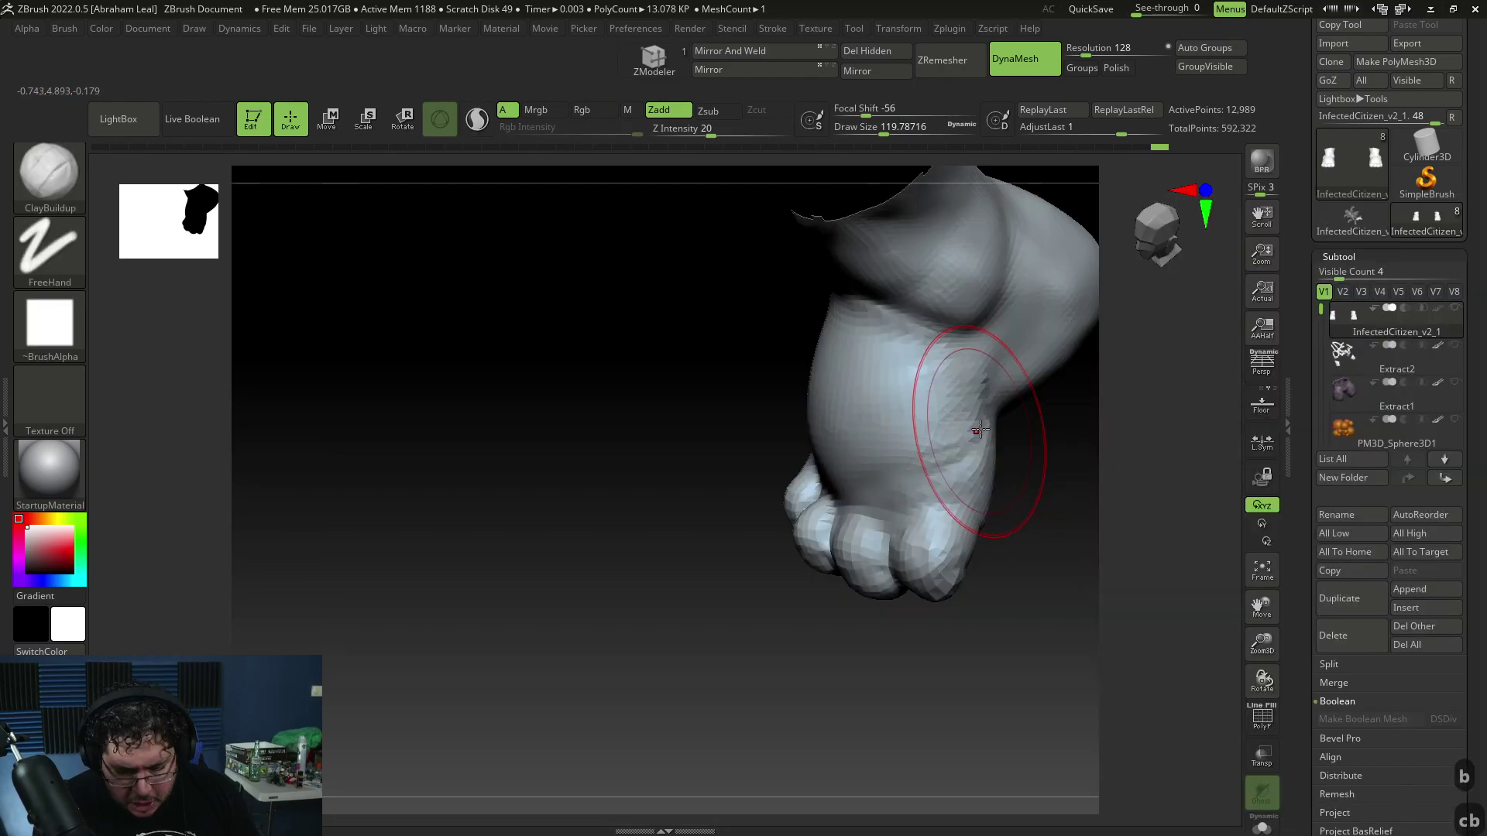
right_drag(972, 446, 964, 491)
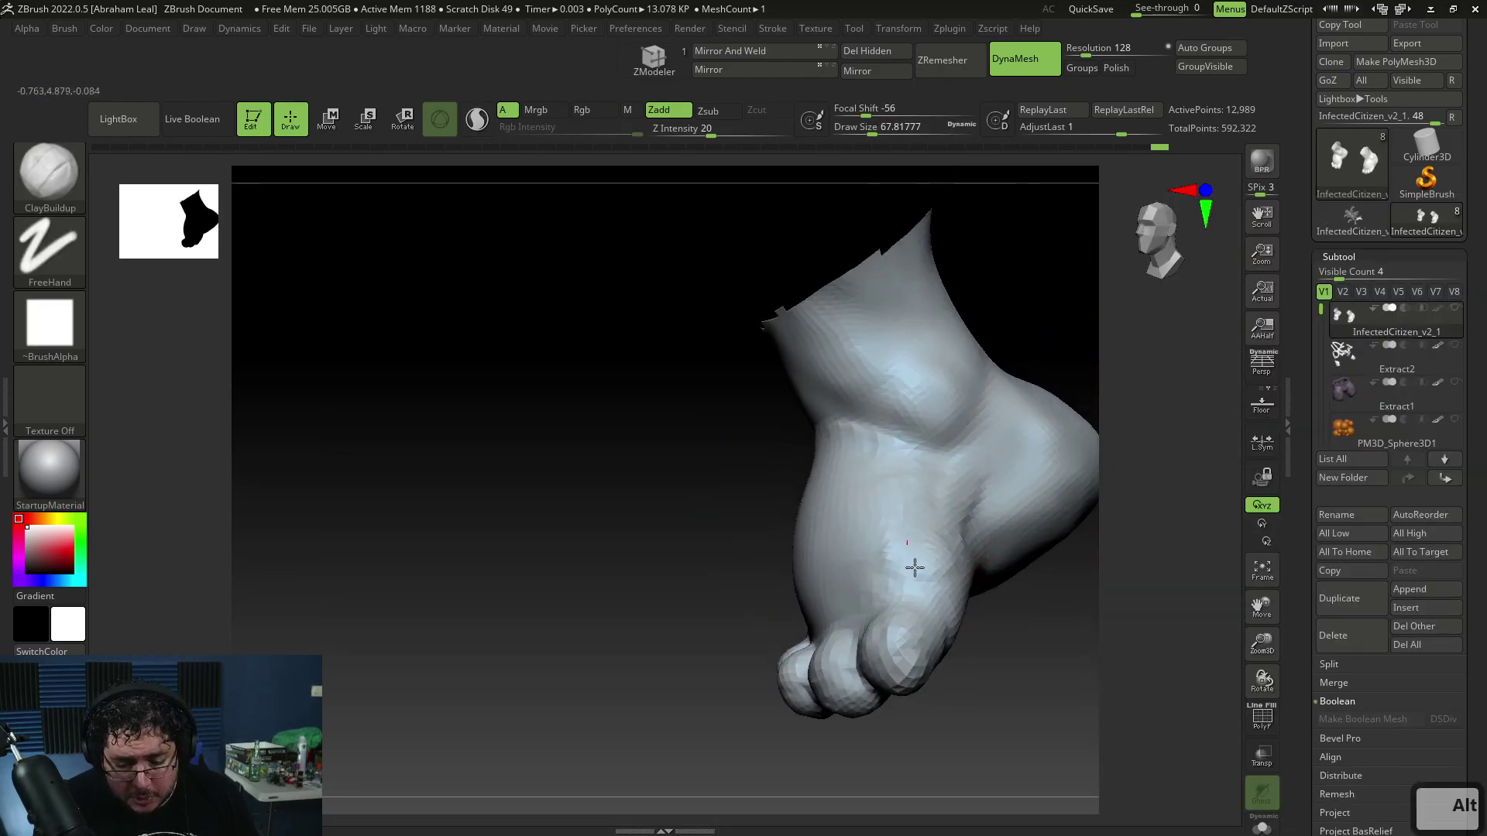
alt+drag(971, 522, 965, 559)
right_drag(997, 645, 1042, 594)
right_drag(930, 680, 1016, 637)
Build up the outer sole and heel with ClayBuildup at draw size about 101
alt+drag(844, 370, 901, 465)
right_drag(901, 551, 958, 480)
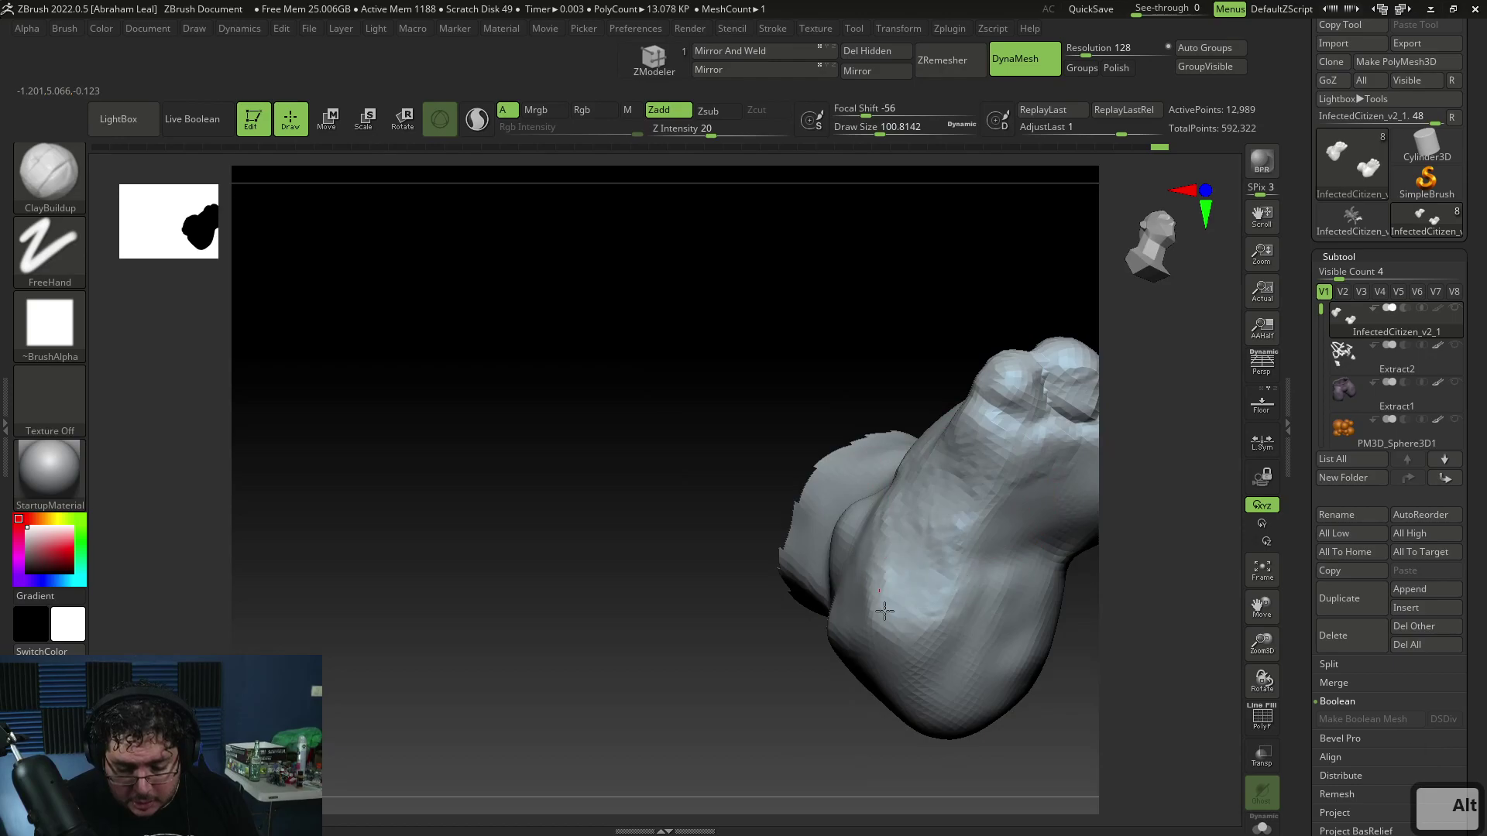
right_drag(1051, 744, 960, 442)
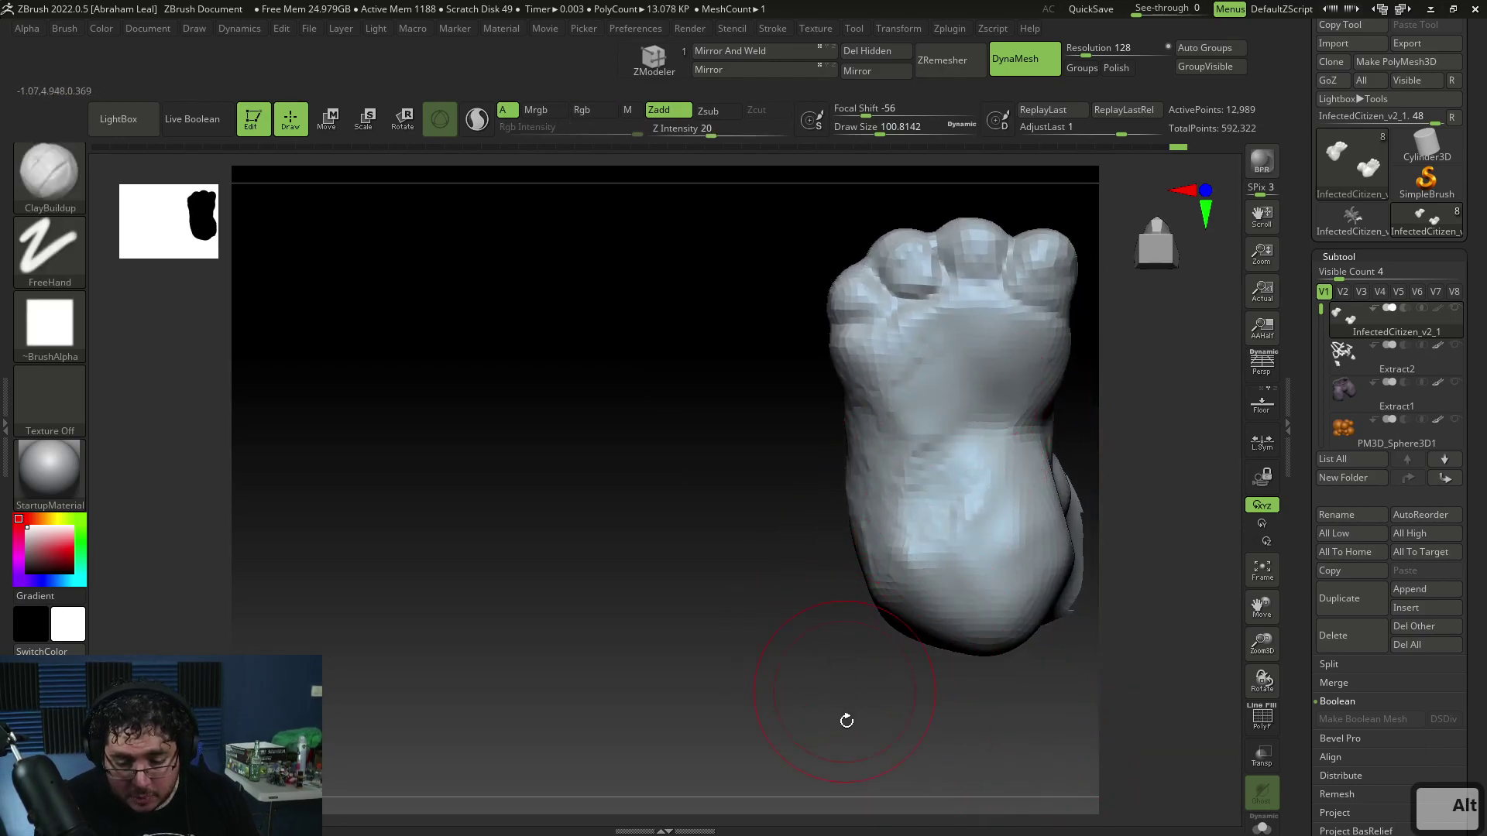
right_drag(847, 720, 946, 459)
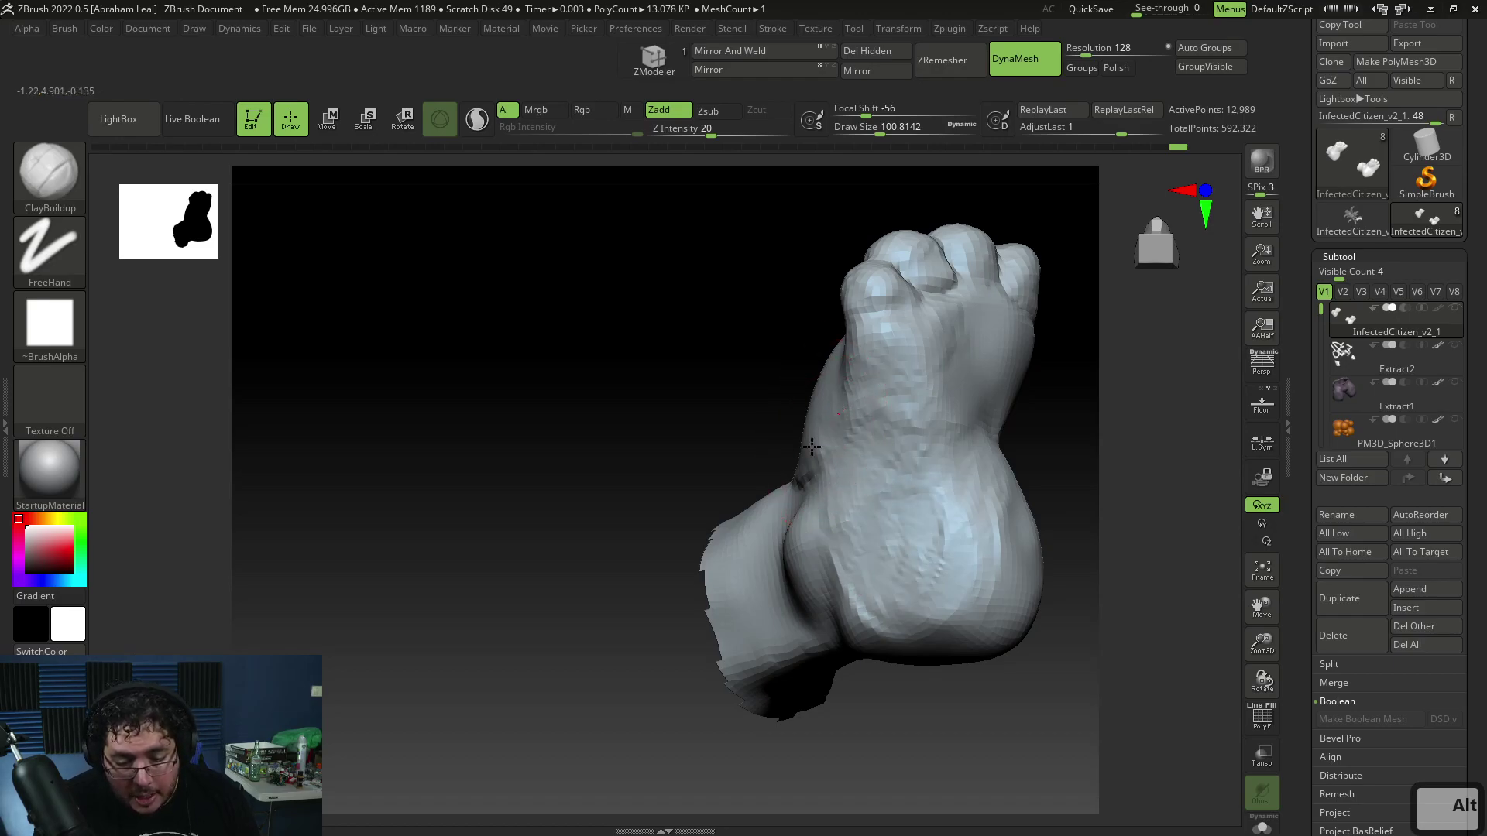
mouse_move(844, 564)
alt+mouse_down()
mouse_move(859, 621)
mouse_move(937, 641)
alt+mouse_up()
right_drag(941, 619, 994, 572)
mouse_move(949, 608)
alt+mouse_down()
mouse_move(942, 638)
mouse_move(958, 625)
mouse_move(978, 642)
alt+mouse_up()
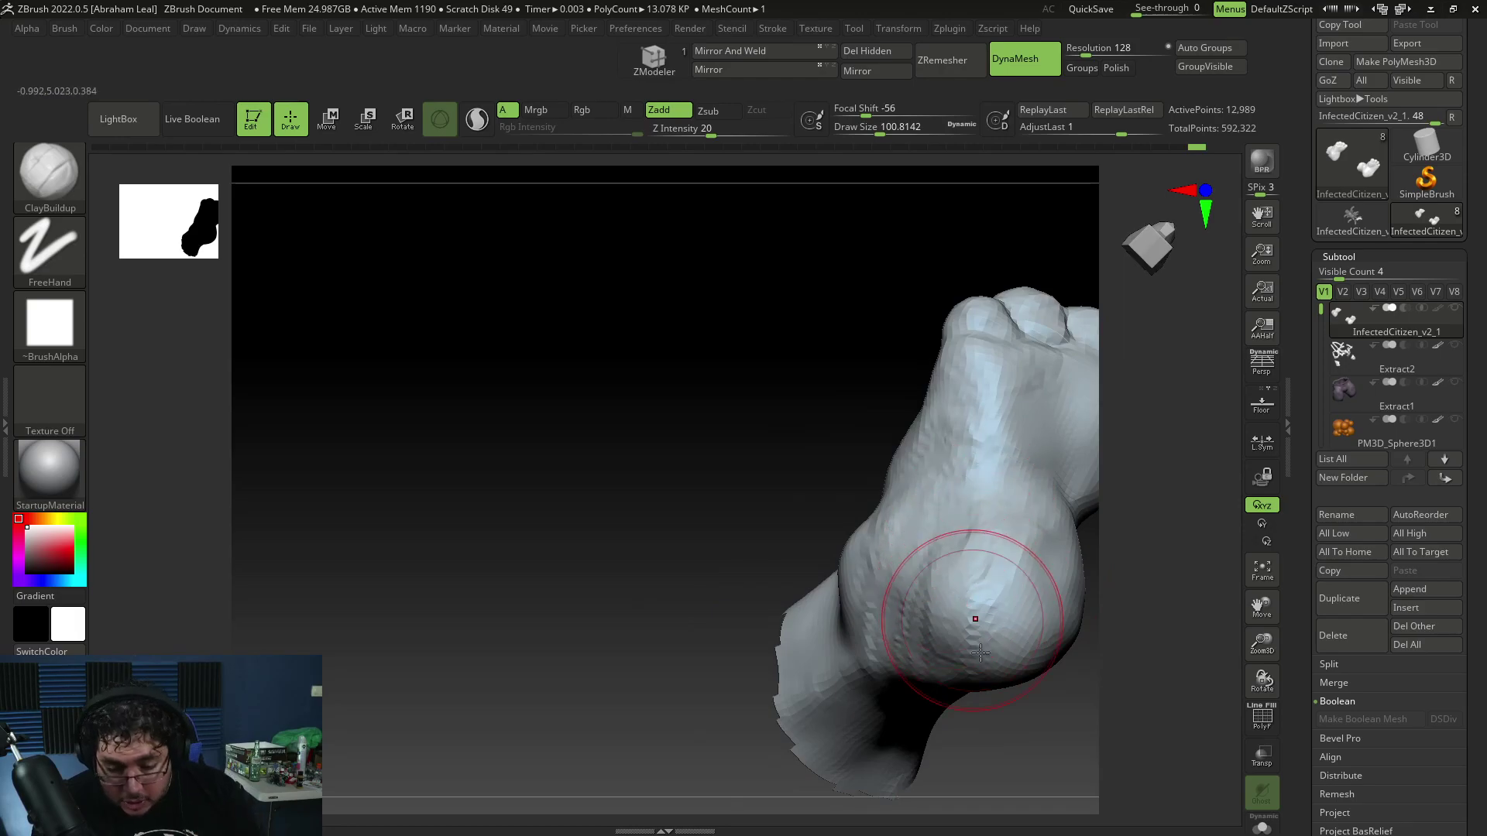
Sculpt the ball and arch on the underside of the foot with ClayBuildup at draw size about 101
shift+drag(1038, 714, 984, 703)
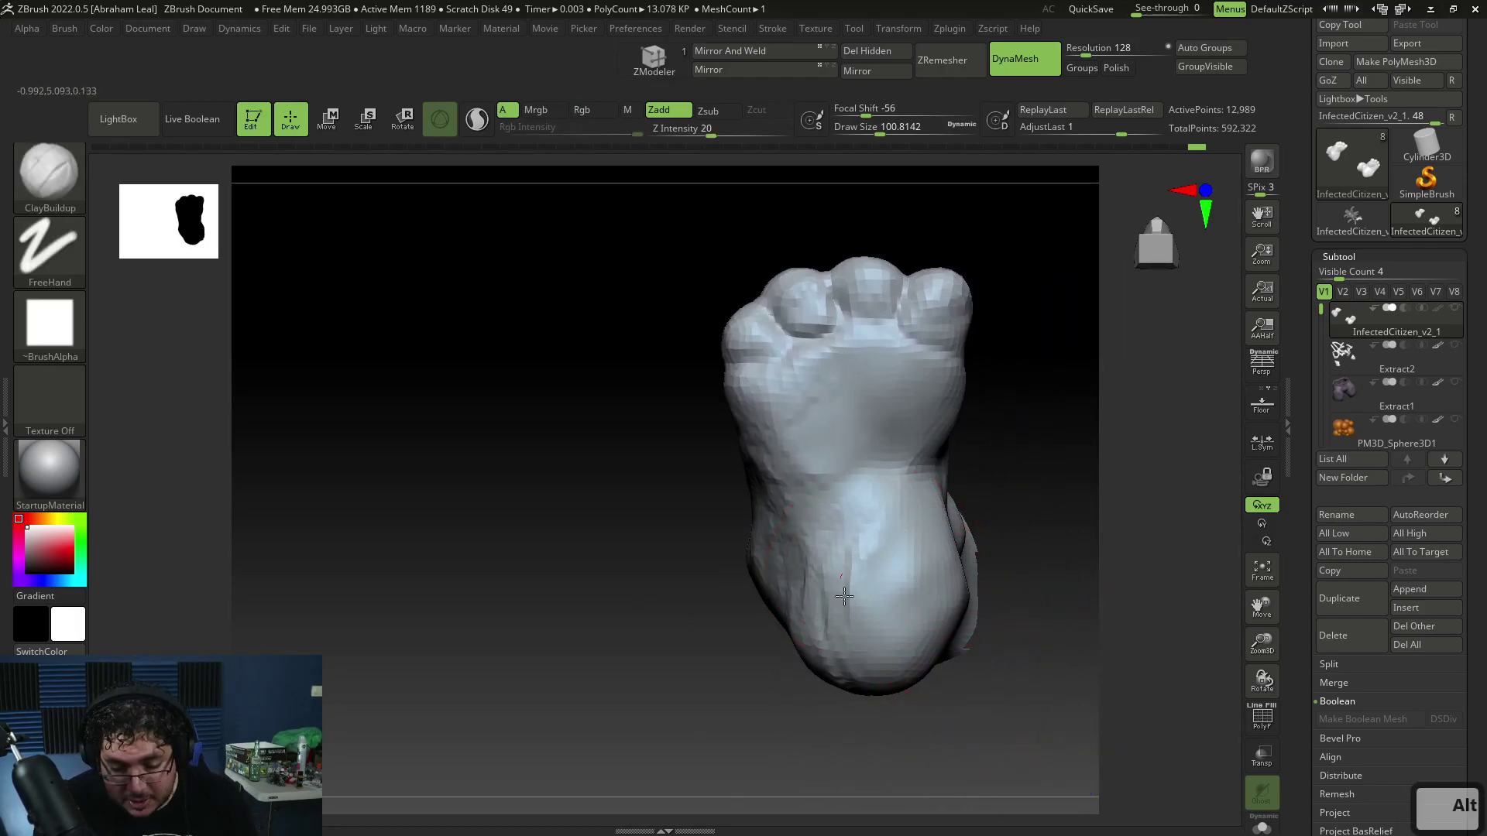
right_drag(880, 621, 917, 565)
alt+drag(809, 370, 775, 417)
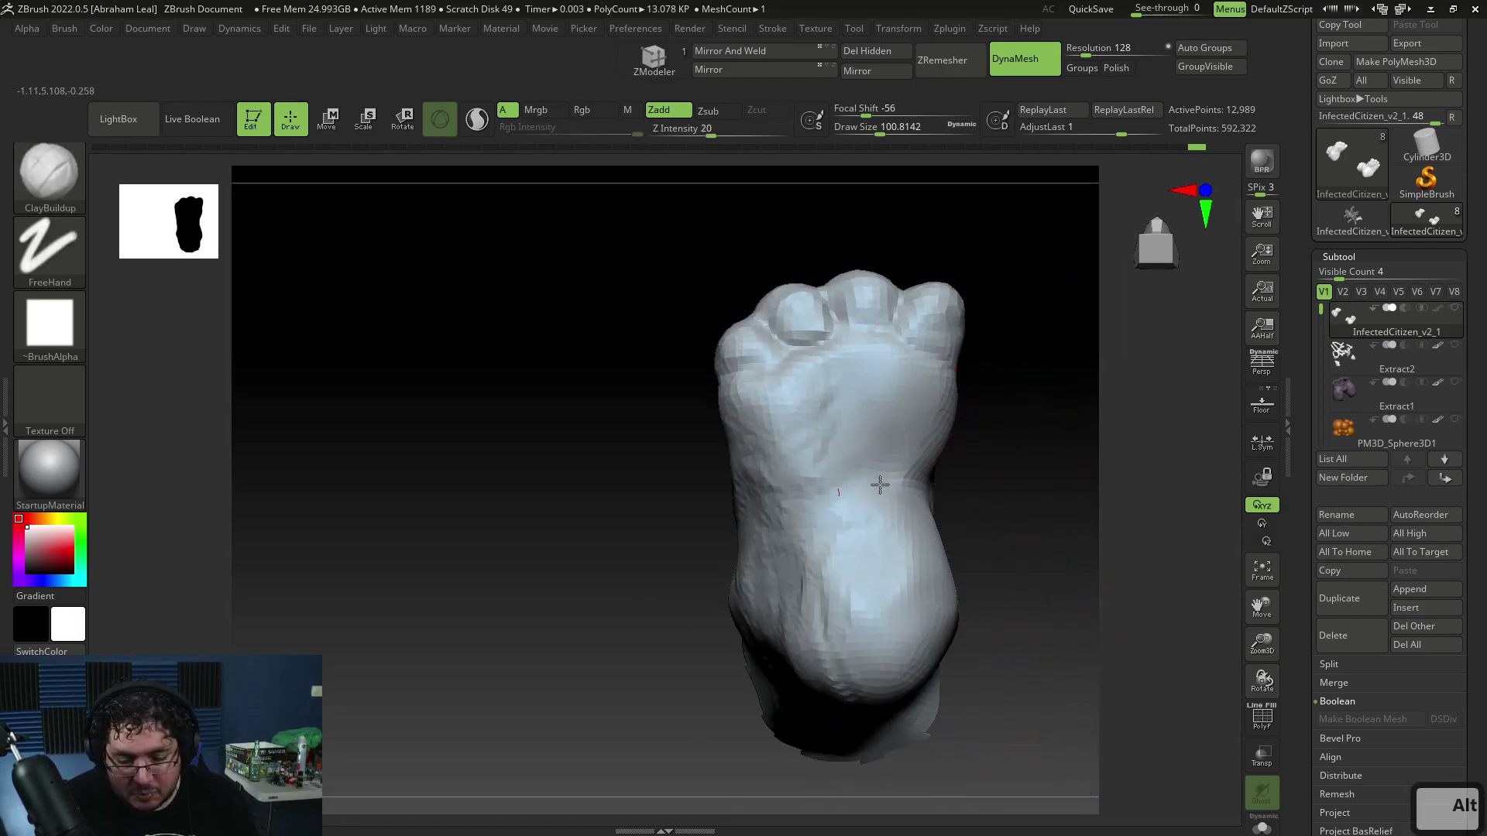
shift+right_drag(862, 500, 1012, 457)
alt+drag(914, 588, 924, 437)
alt+drag(902, 502, 872, 616)
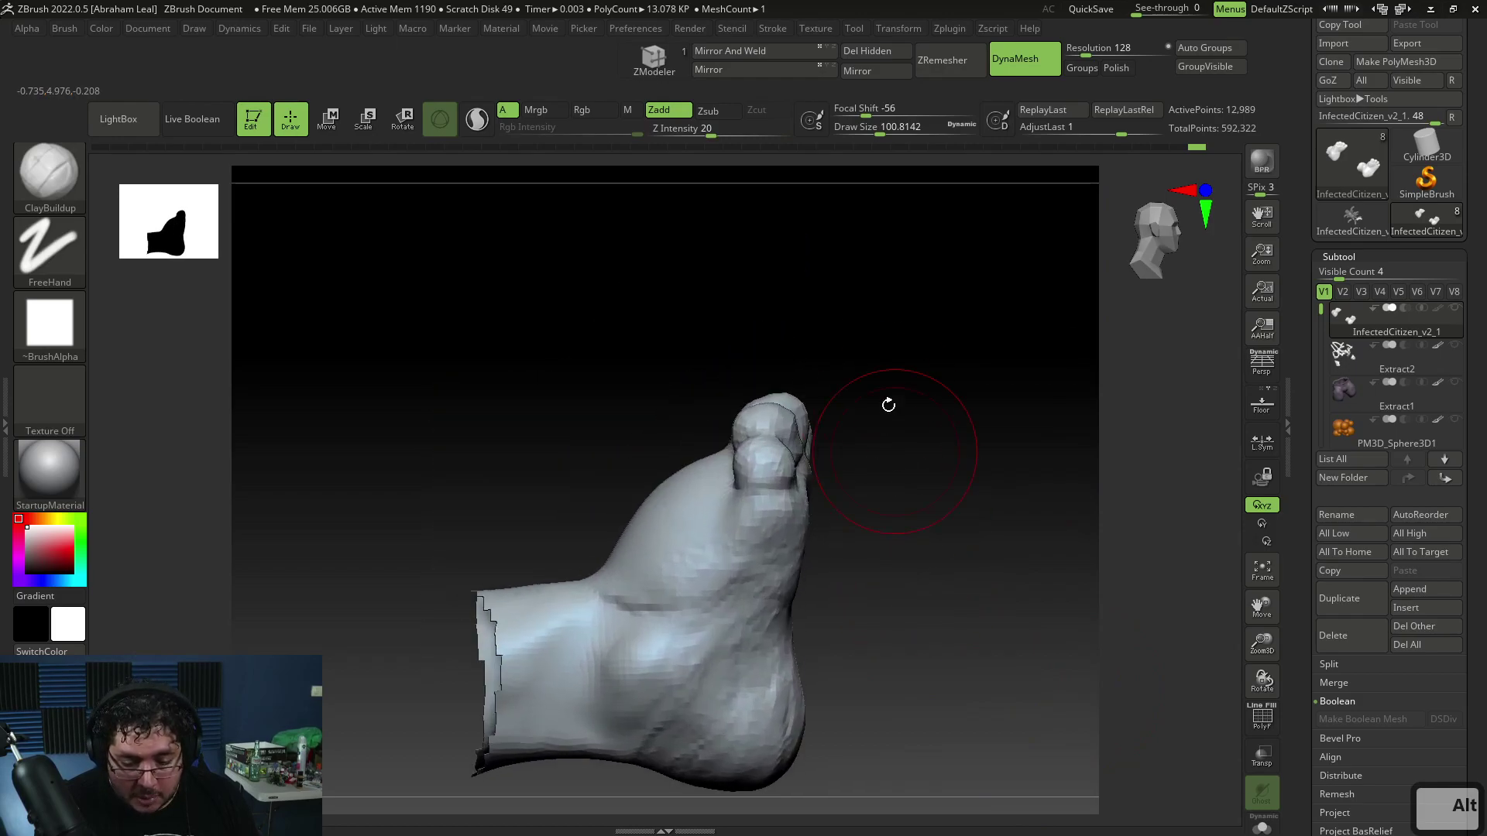
Adjust the toes and sole profile with the Move brush at draw size about 124
key(b)
key(m)
key(v)
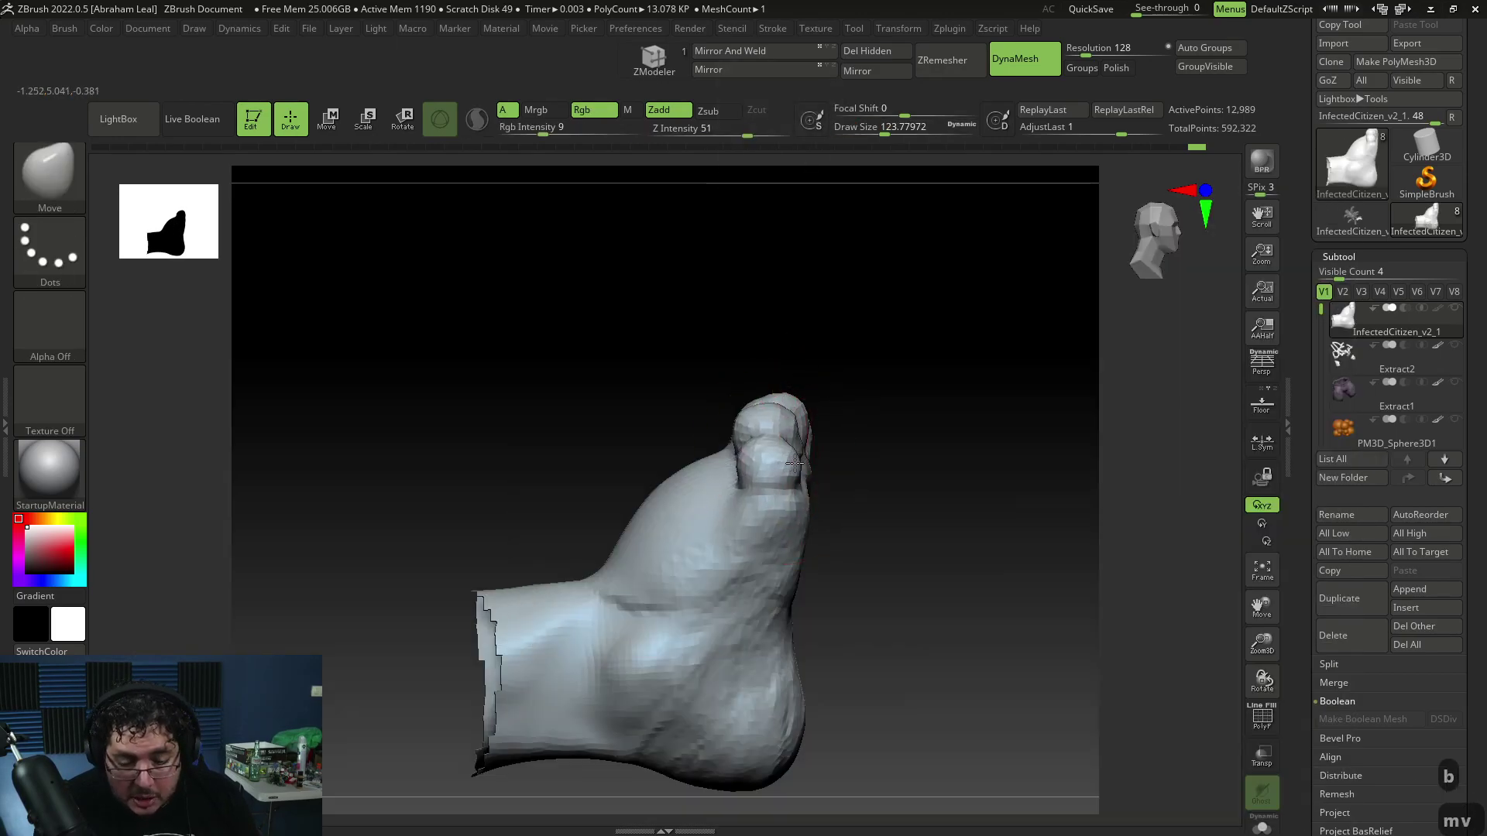
right_drag(798, 413, 928, 504)
alt+drag(908, 460, 918, 569)
drag(902, 416, 876, 398)
Reposition the individual toe tips with the Move brush at draw size about 68
key(space)
alt+drag(795, 323, 919, 357)
key(space)
drag(777, 486, 747, 502)
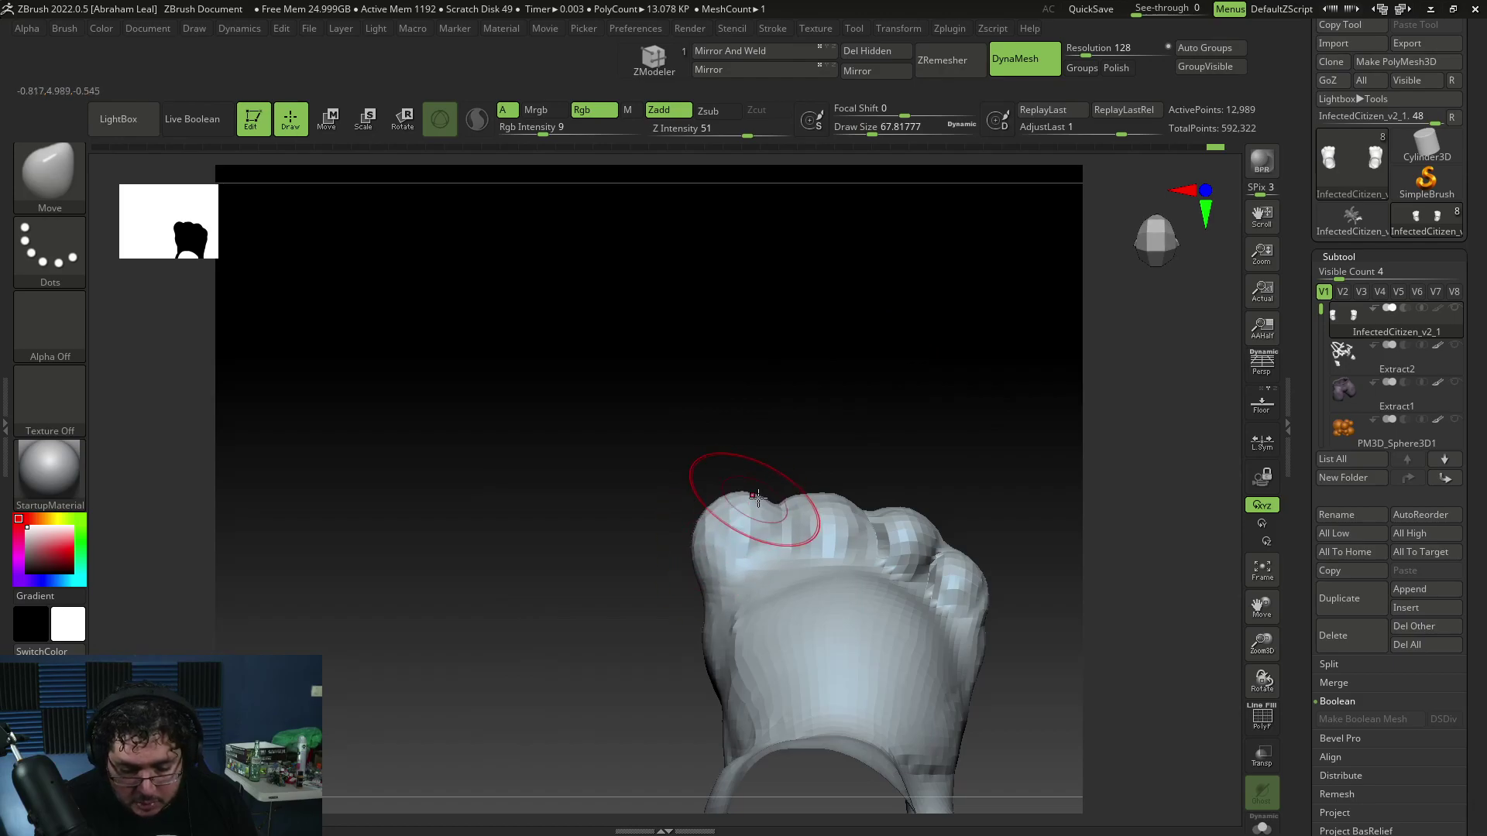
right_drag(755, 498, 879, 401)
mouse_move(748, 539)
right_down()
mouse_move(836, 444)
mouse_move(913, 475)
mouse_move(959, 684)
mouse_move(952, 631)
mouse_move(922, 638)
mouse_move(926, 604)
right_up()
Reshape the row of toes into a curve with the Move brush at draw size about 167
key(b)
key(m)
key(v)
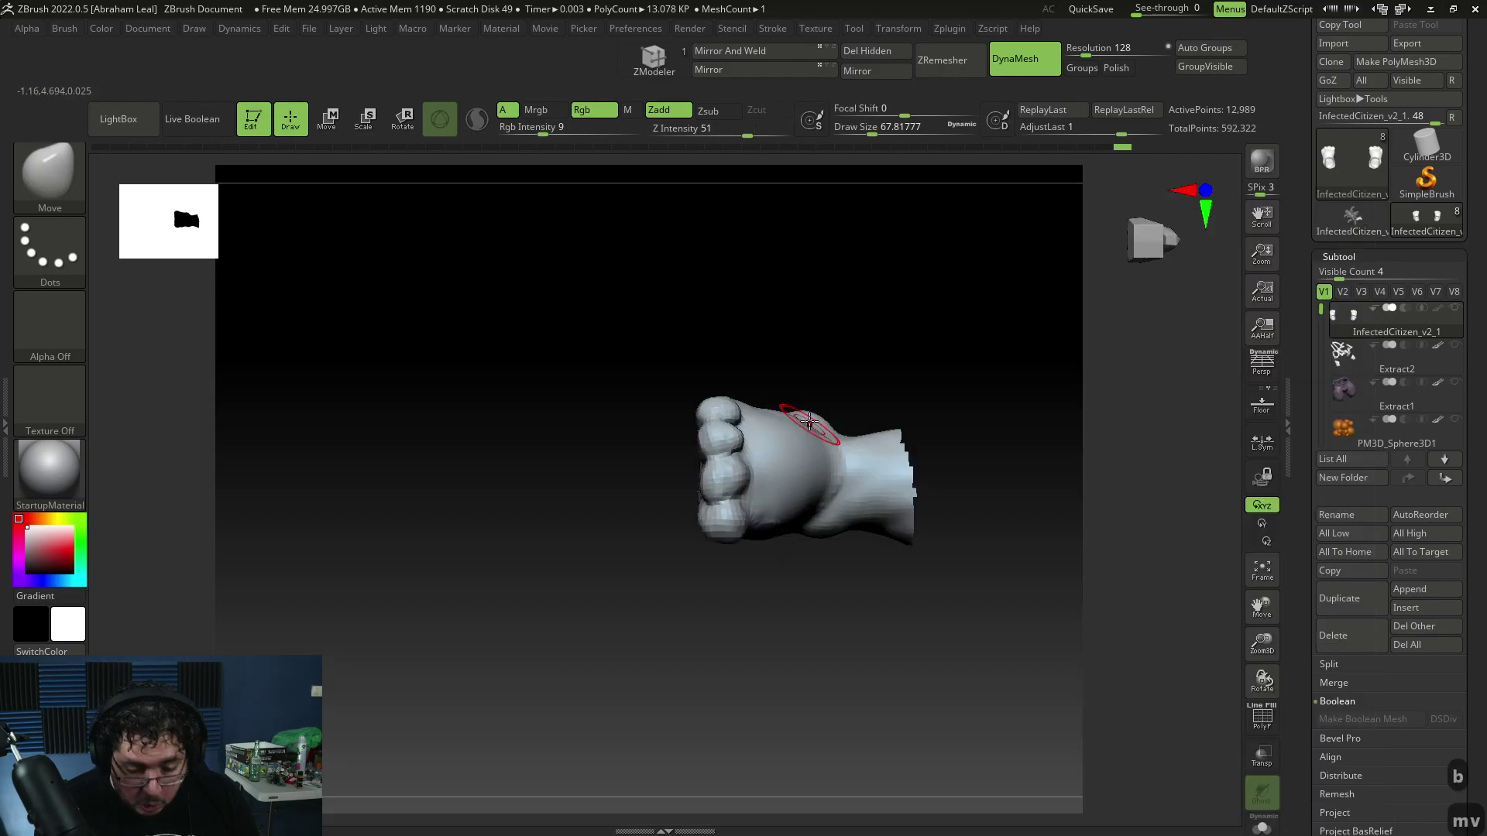
key(space)
drag(757, 396, 776, 395)
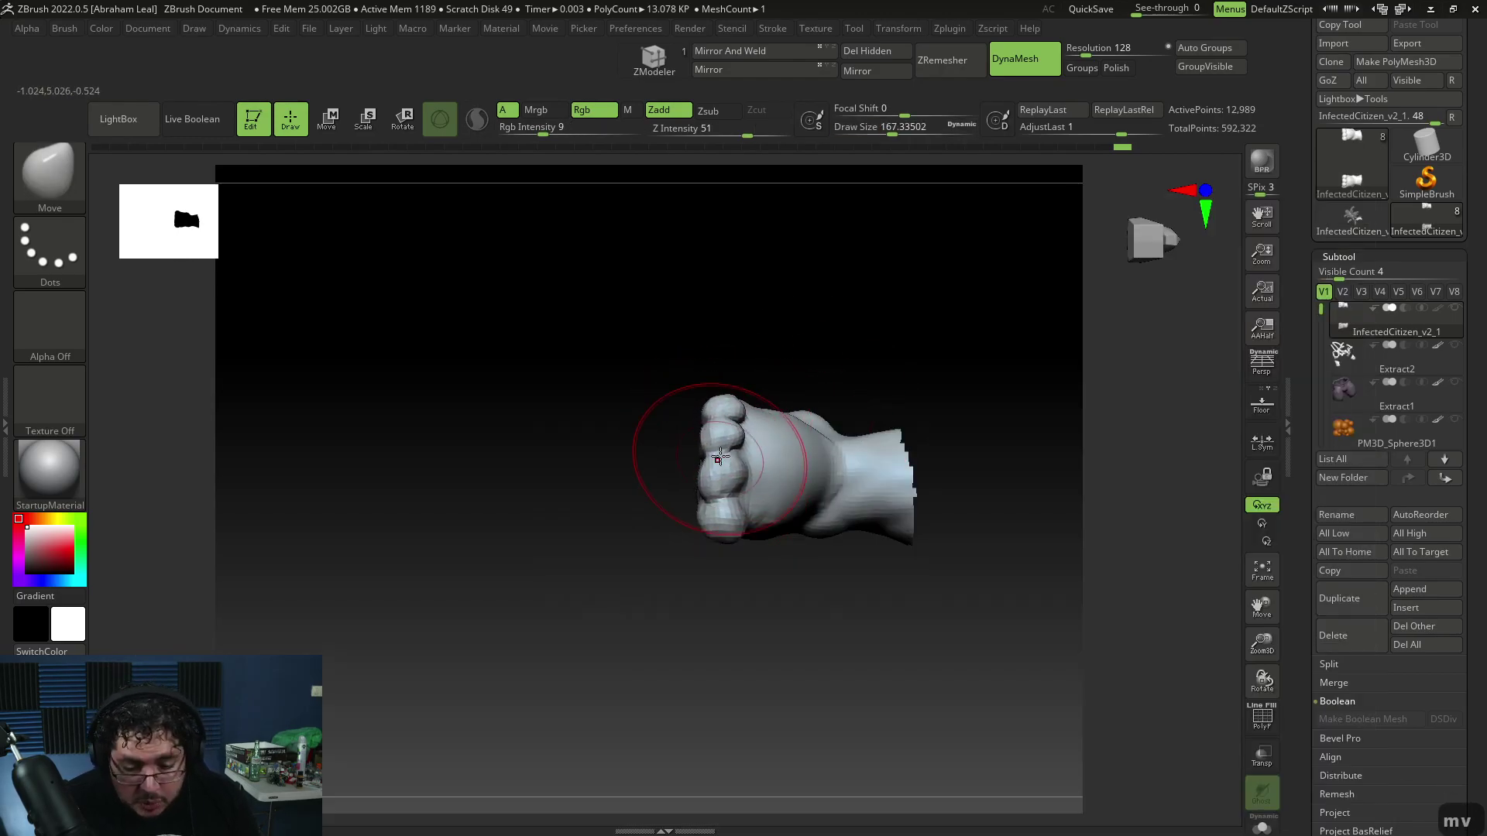
mouse_move(764, 589)
right_down()
mouse_move(777, 444)
mouse_move(820, 422)
mouse_move(869, 458)
mouse_move(949, 449)
mouse_move(886, 574)
mouse_move(860, 561)
mouse_move(847, 650)
mouse_move(943, 668)
mouse_move(939, 601)
mouse_move(859, 449)
right_up()
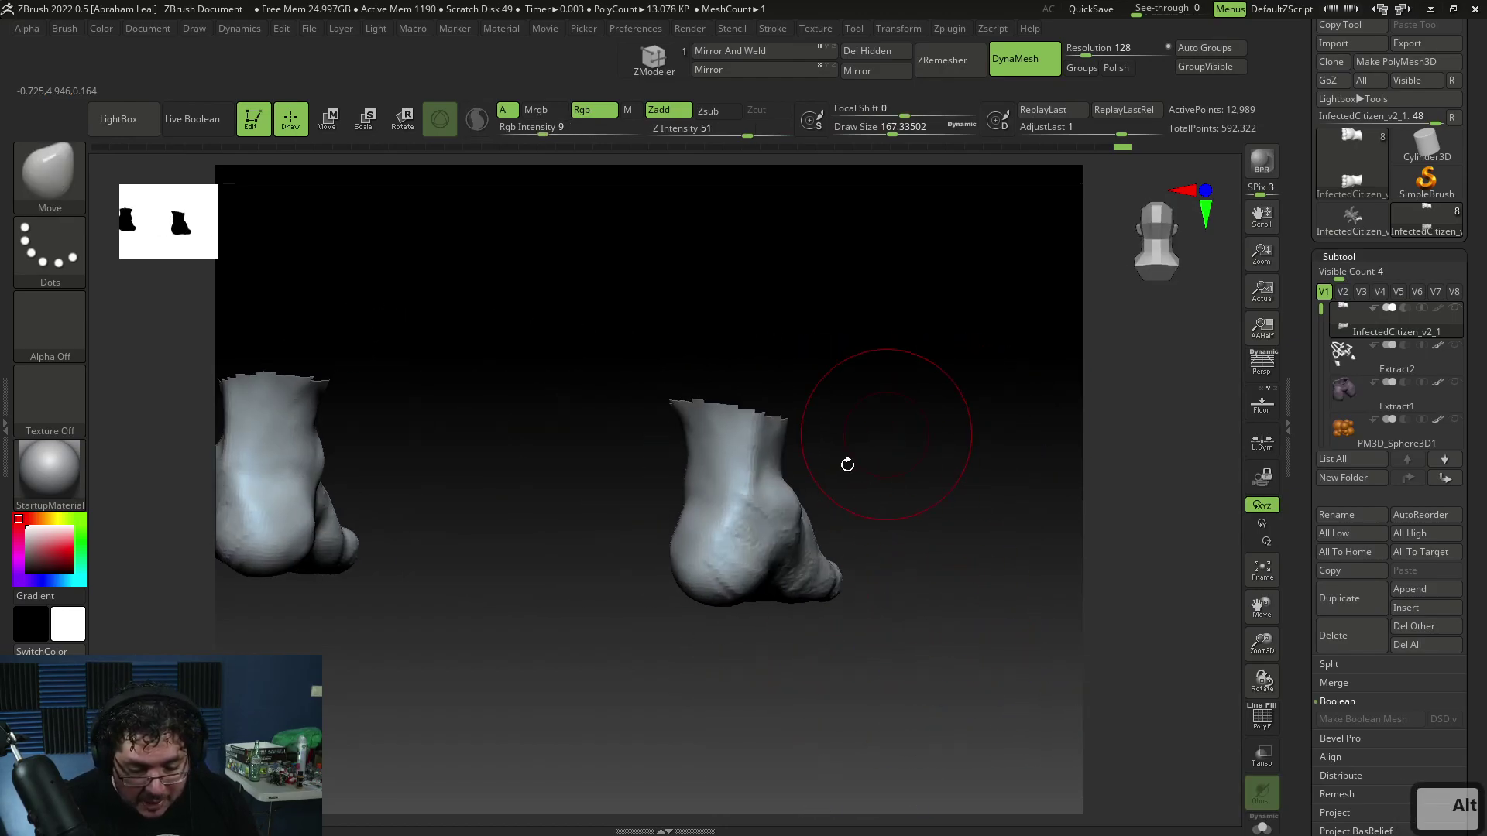
Adjust the heel and ankle shape with the Move brush at draw size about 132
key(space)
drag(823, 493, 813, 494)
mouse_move(767, 551)
right_down()
mouse_move(873, 488)
mouse_move(749, 569)
right_up()
right_drag(798, 527, 807, 474)
Build up the heel and outer ankle with ClayBuildup at draw size 112
key(space)
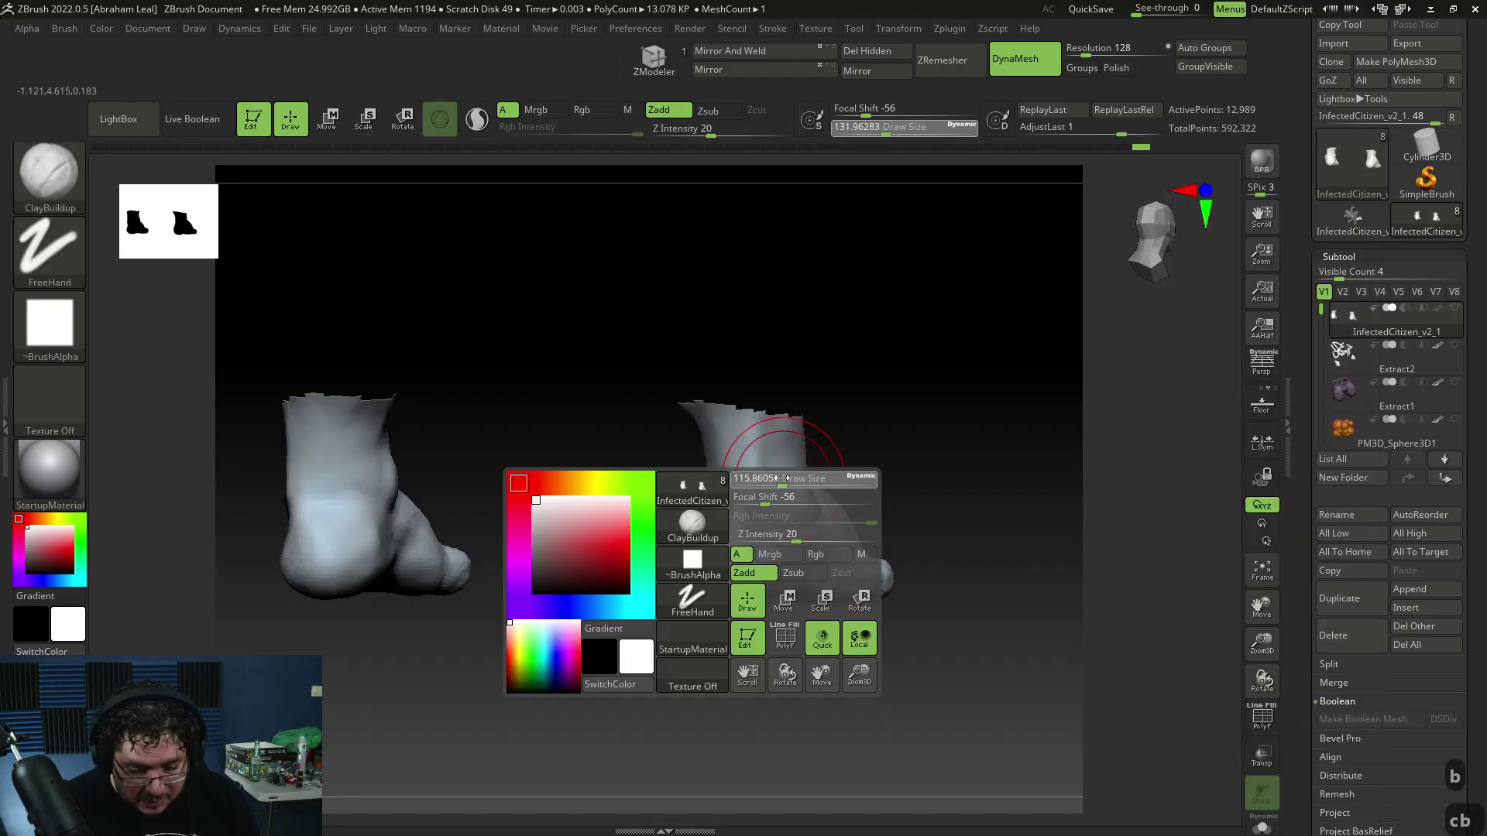
key(b)
key(c)
key(b)
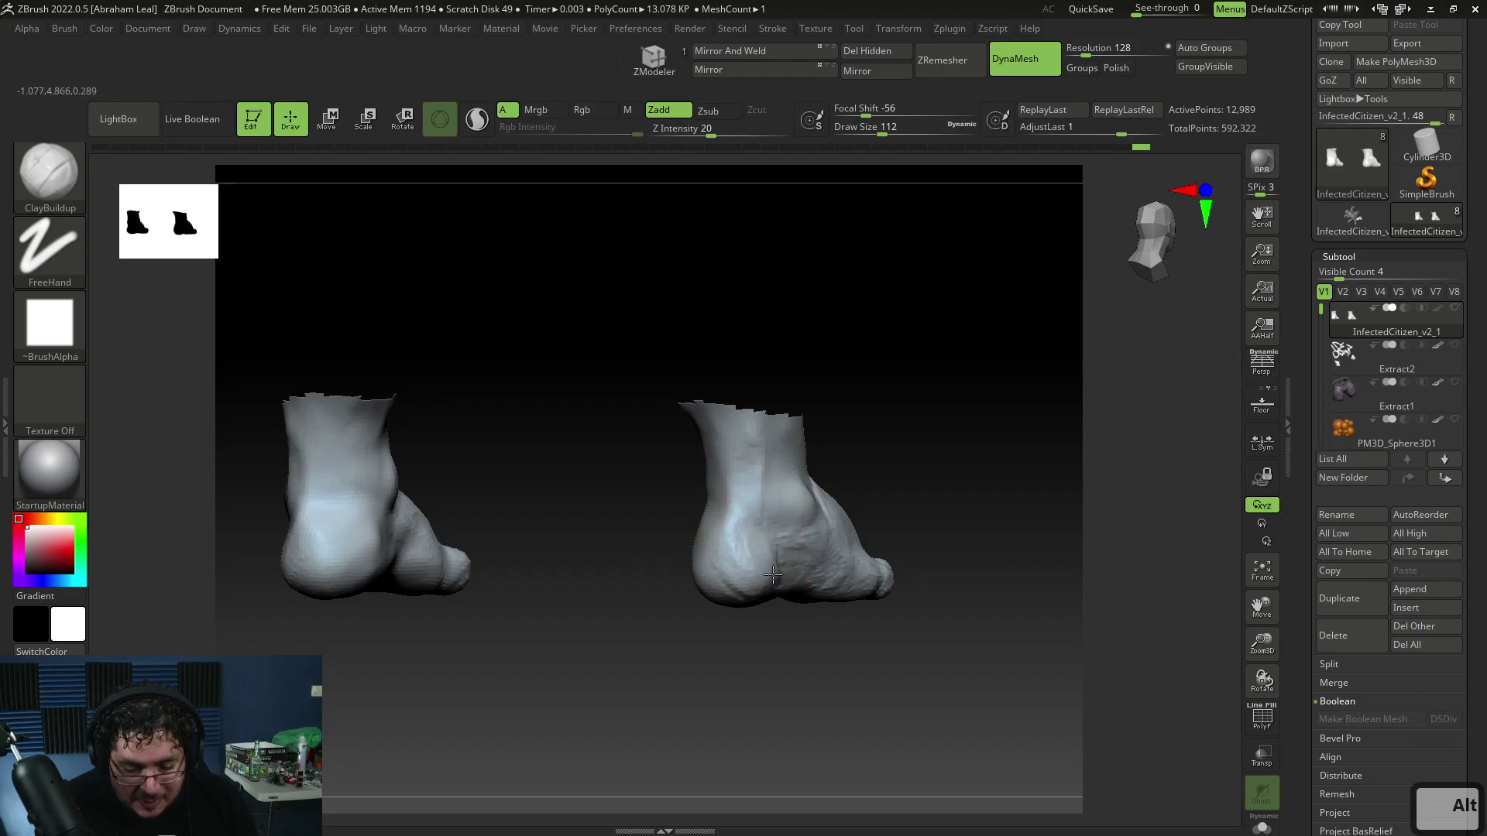
mouse_move(748, 581)
right_down()
mouse_move(903, 584)
mouse_move(810, 548)
mouse_move(838, 505)
right_up()
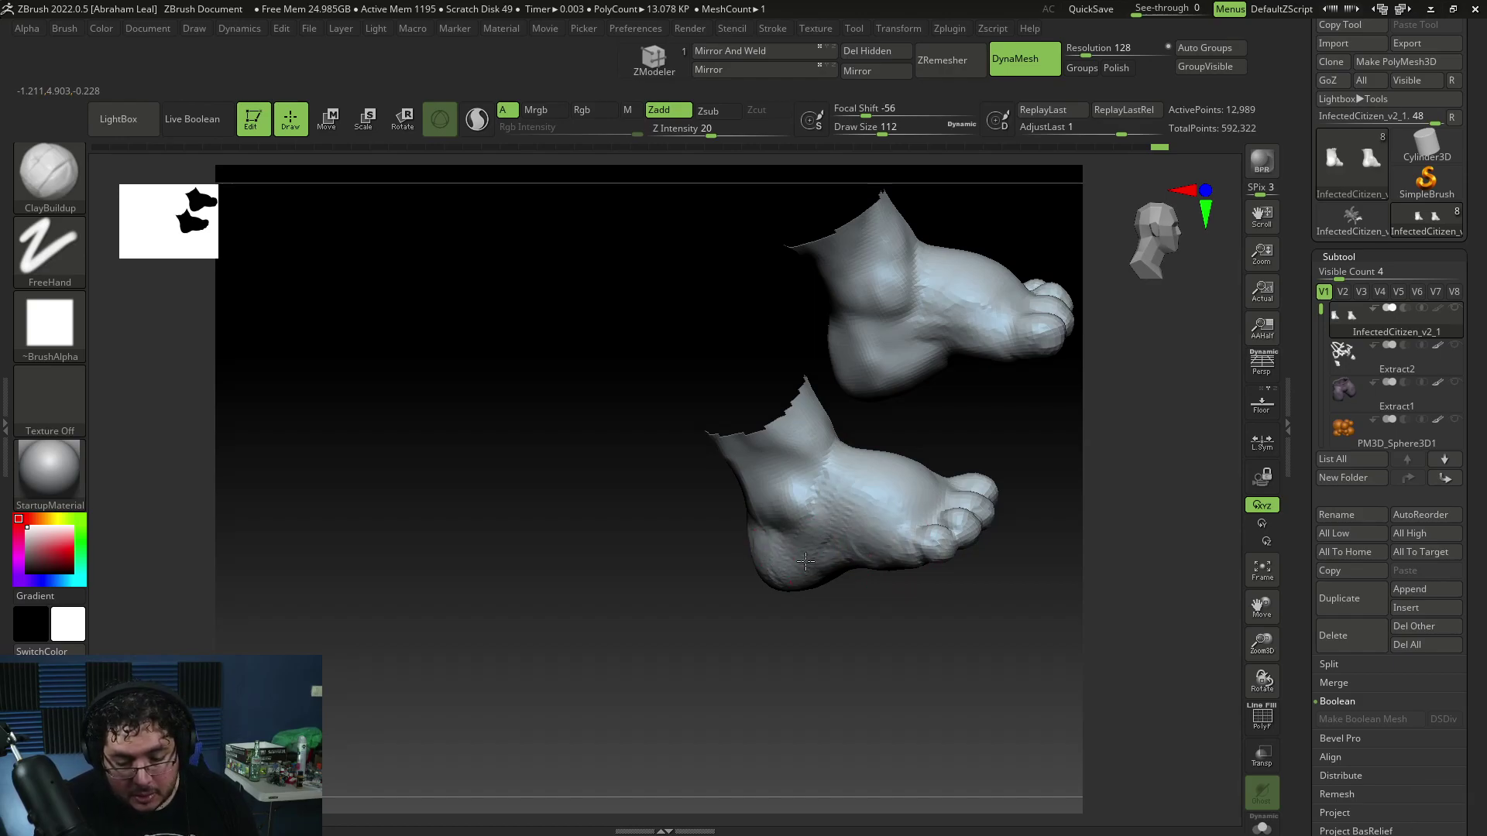
right_drag(835, 543, 853, 563)
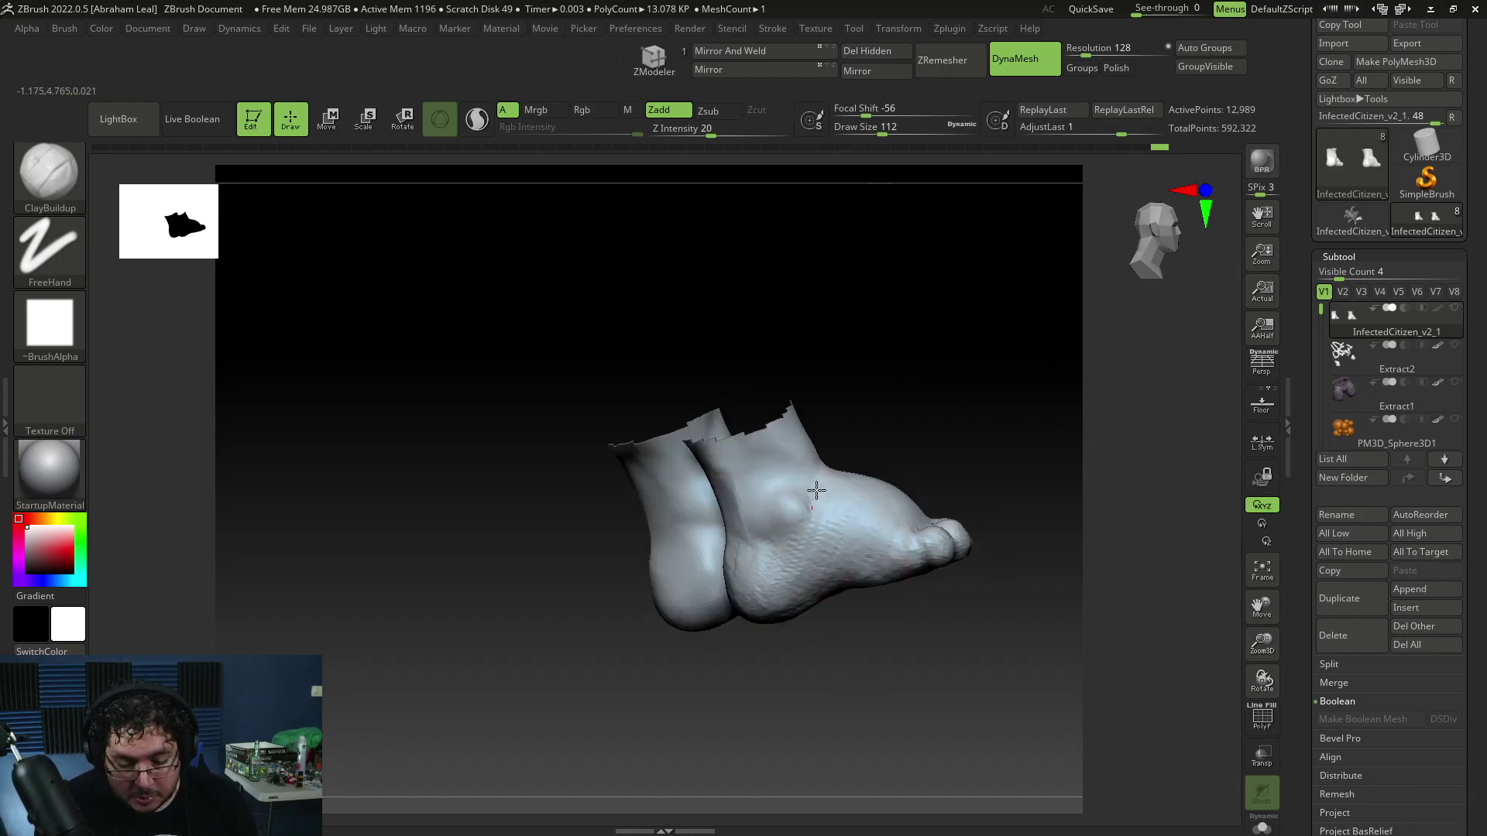
key(alt)
Sculpt the back of the ankle and the inner arch with ClayBuildup at draw size 112, smoothing the surface
right_drag(754, 509, 802, 539)
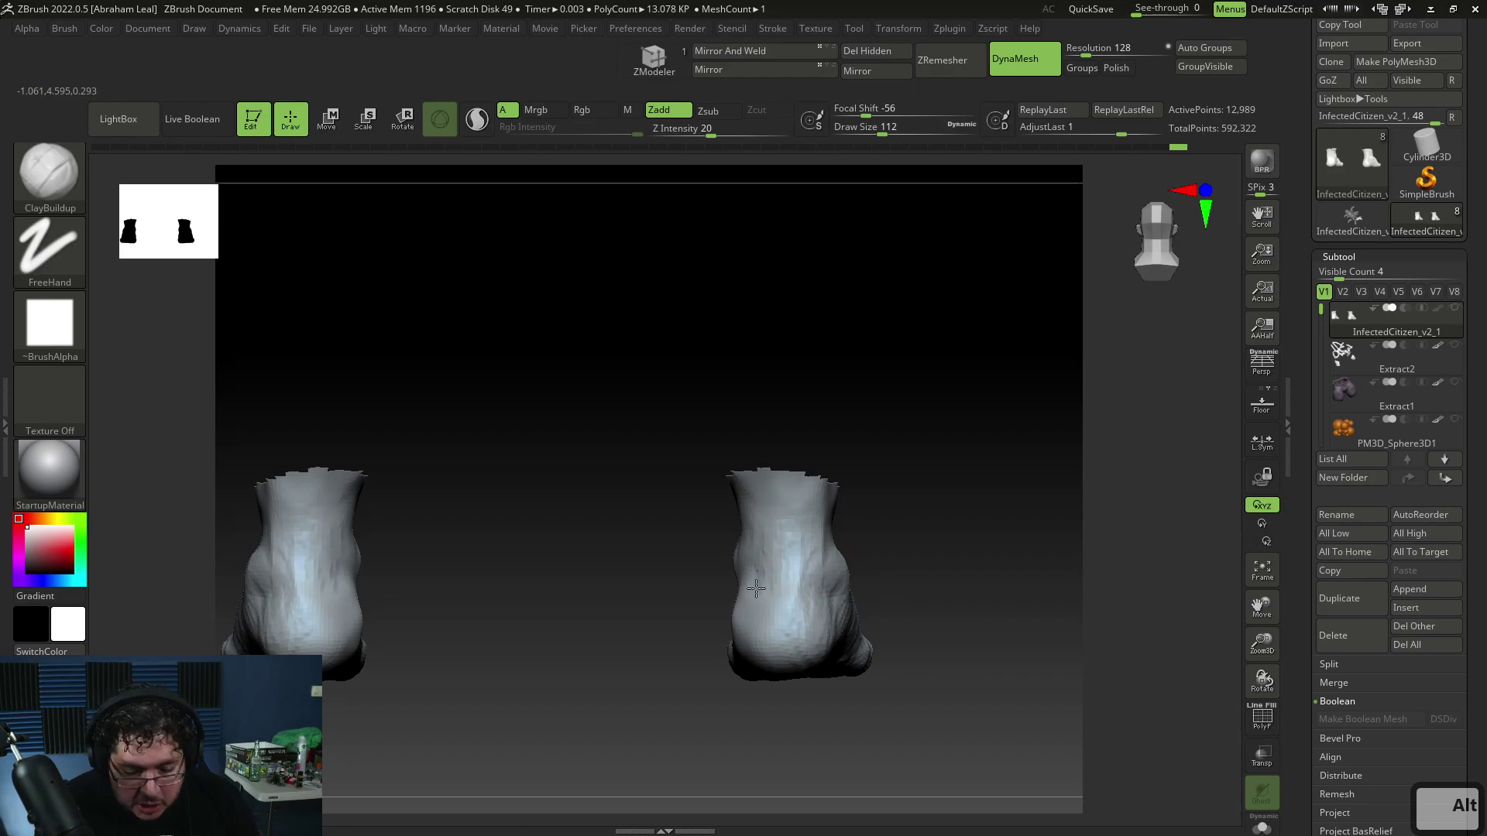
right_drag(750, 577, 734, 641)
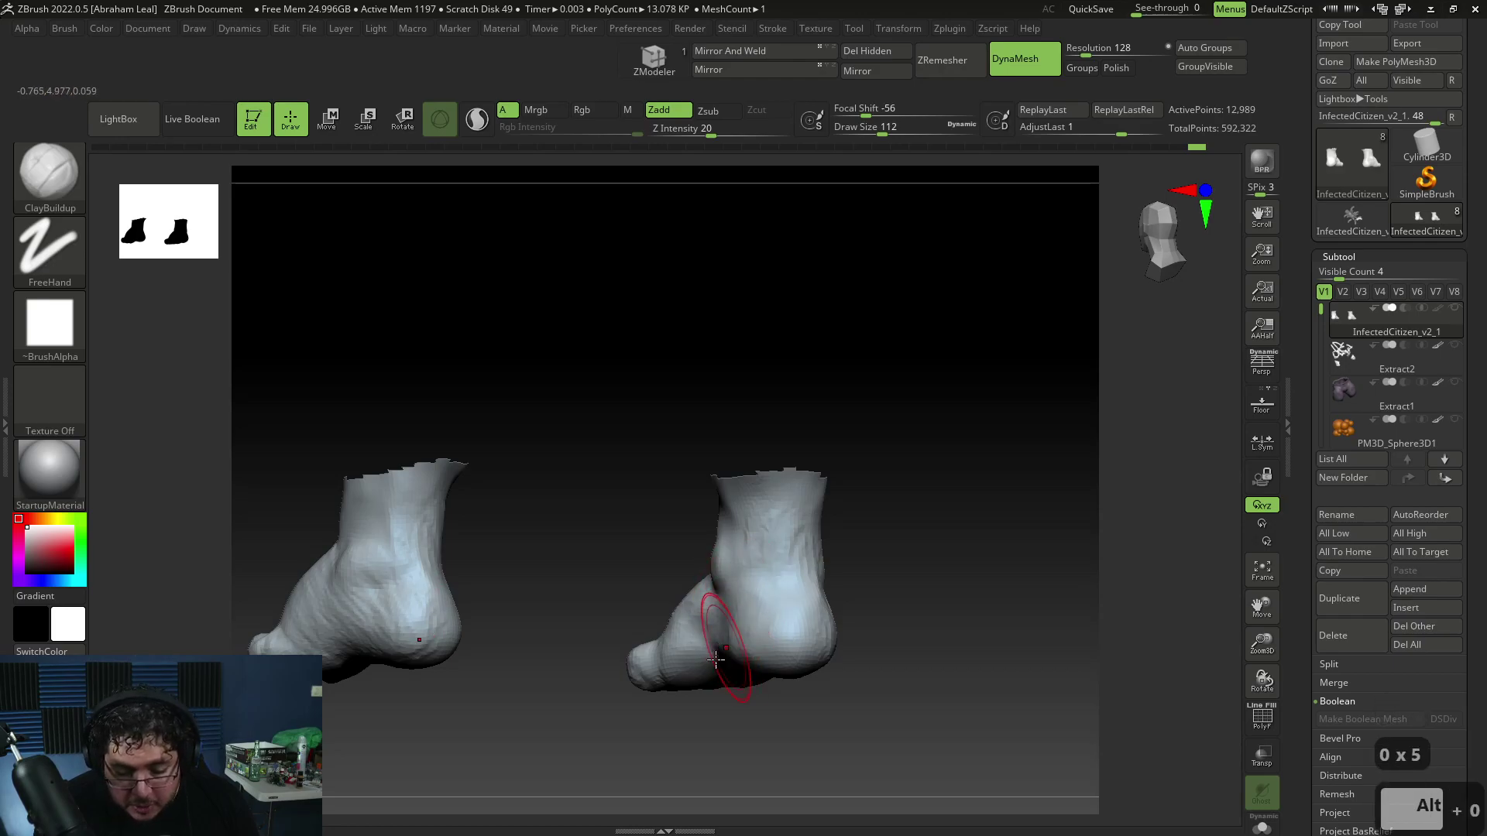
right_drag(719, 652, 755, 686)
mouse_move(720, 648)
alt+mouse_down()
mouse_move(728, 631)
mouse_move(685, 672)
alt+mouse_up()
shift+right_drag(714, 682, 721, 710)
drag(713, 643, 726, 668)
shift+drag(823, 657, 892, 628)
Unhide the full body and compare its proportions and feet with the concept art image
ctrl+shift+click(896, 629)
alt+drag(905, 549, 892, 589)
key(alt+Tab)
key(alt+Tab)
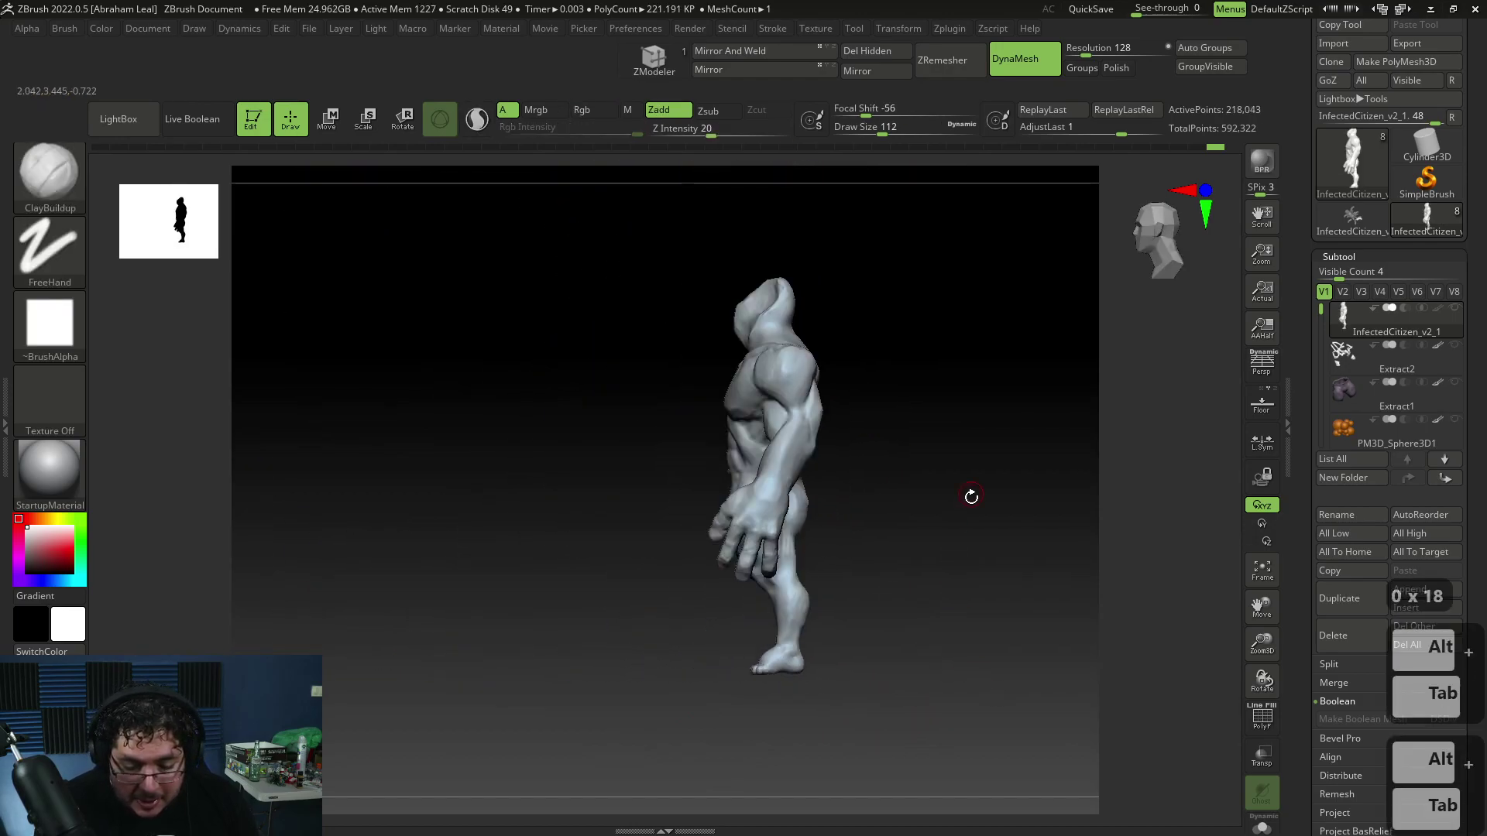
key(alt+Tab)
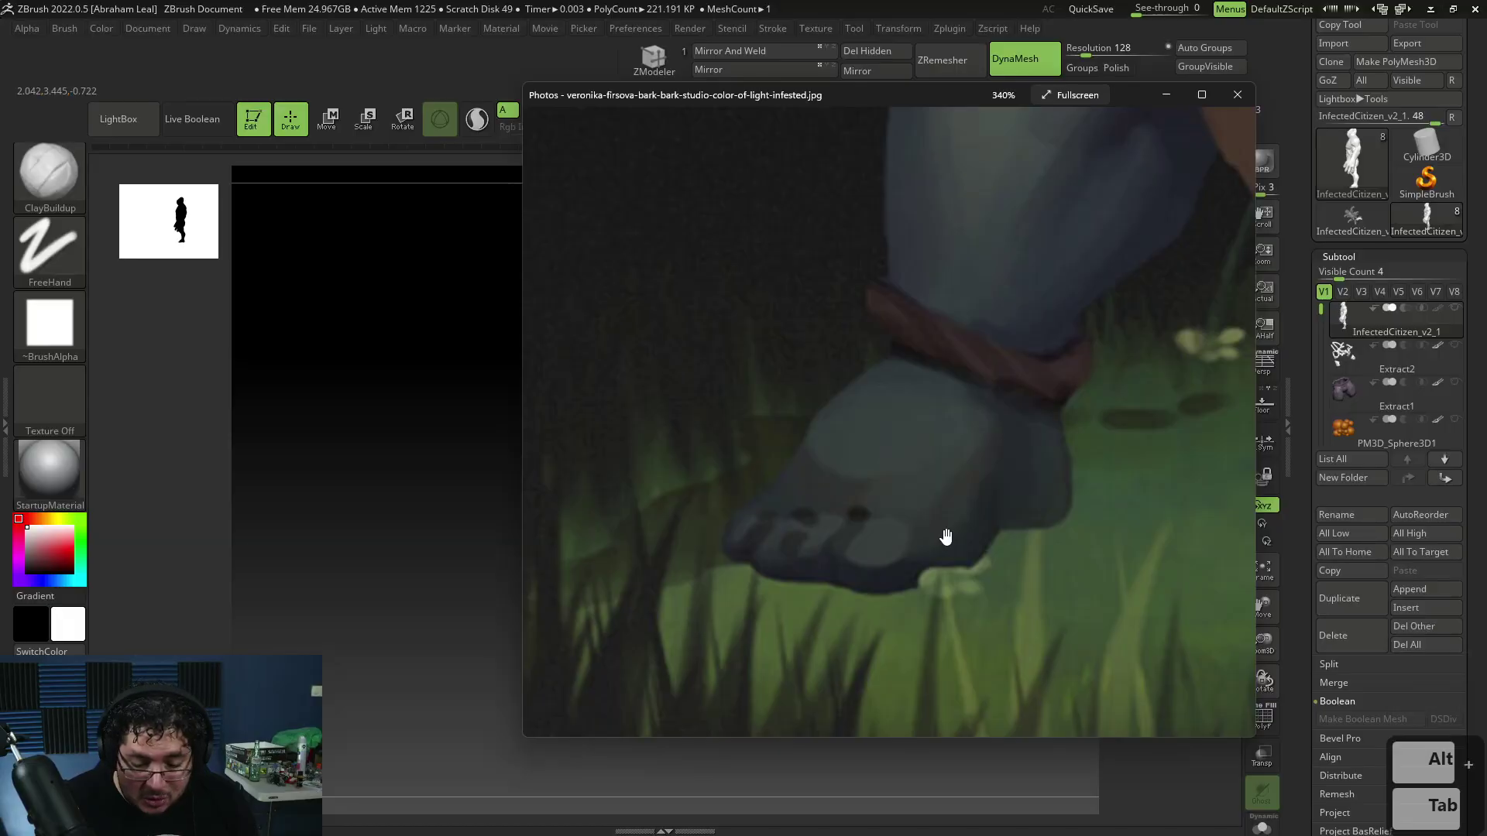
Reshape the bare foot and its toes with the Move brush, adjusting the draw size between strokes
key(alt+Tab)
mouse_move(930, 641)
mouse_down()
mouse_move(979, 631)
mouse_move(1039, 717)
mouse_move(1074, 711)
mouse_move(1019, 580)
mouse_move(979, 591)
mouse_move(935, 553)
mouse_move(919, 559)
mouse_up()
key(b)
key(m)
key(v)
key(space)
mouse_move(1033, 688)
mouse_down()
mouse_move(968, 680)
mouse_move(940, 657)
mouse_move(979, 672)
mouse_move(968, 658)
mouse_move(988, 618)
mouse_up()
shift+drag(1046, 680, 917, 649)
key(space)
mouse_move(906, 523)
mouse_down()
mouse_move(879, 516)
mouse_move(959, 494)
mouse_move(954, 478)
mouse_up()
key(space)
drag(947, 466, 949, 512)
key(space)
drag(869, 505, 875, 505)
Build up the foot with ClayBuildup and update the DynaMesh, checking the shape against the concept art
key(b)
key(c)
key(b)
alt+drag(831, 518, 843, 562)
ctrl+drag(999, 534, 1022, 569)
mouse_move(1022, 570)
alt+mouse_down()
mouse_move(1032, 581)
mouse_move(1002, 624)
mouse_move(992, 538)
mouse_move(973, 583)
mouse_move(882, 519)
alt+mouse_up()
key(alt+Tab)
key(alt+Tab)
Flatten the toe tips with the TrimDynamic brush at draw size about 56
key(b)
key(t)
key(d)
key(space)
drag(903, 468, 884, 469)
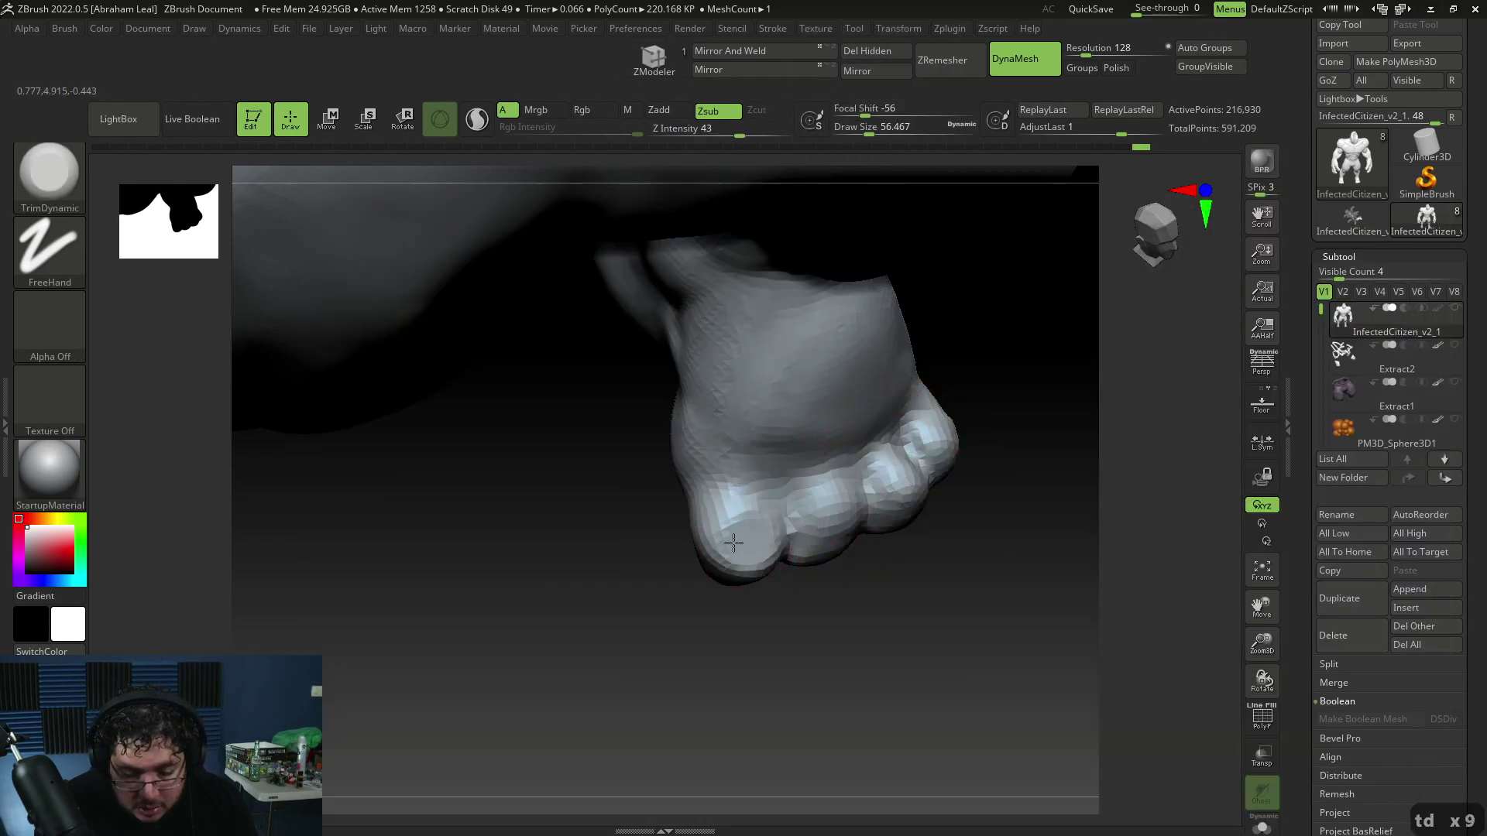
mouse_move(931, 542)
mouse_down()
mouse_move(922, 577)
mouse_move(933, 499)
mouse_up()
drag(817, 524, 838, 528)
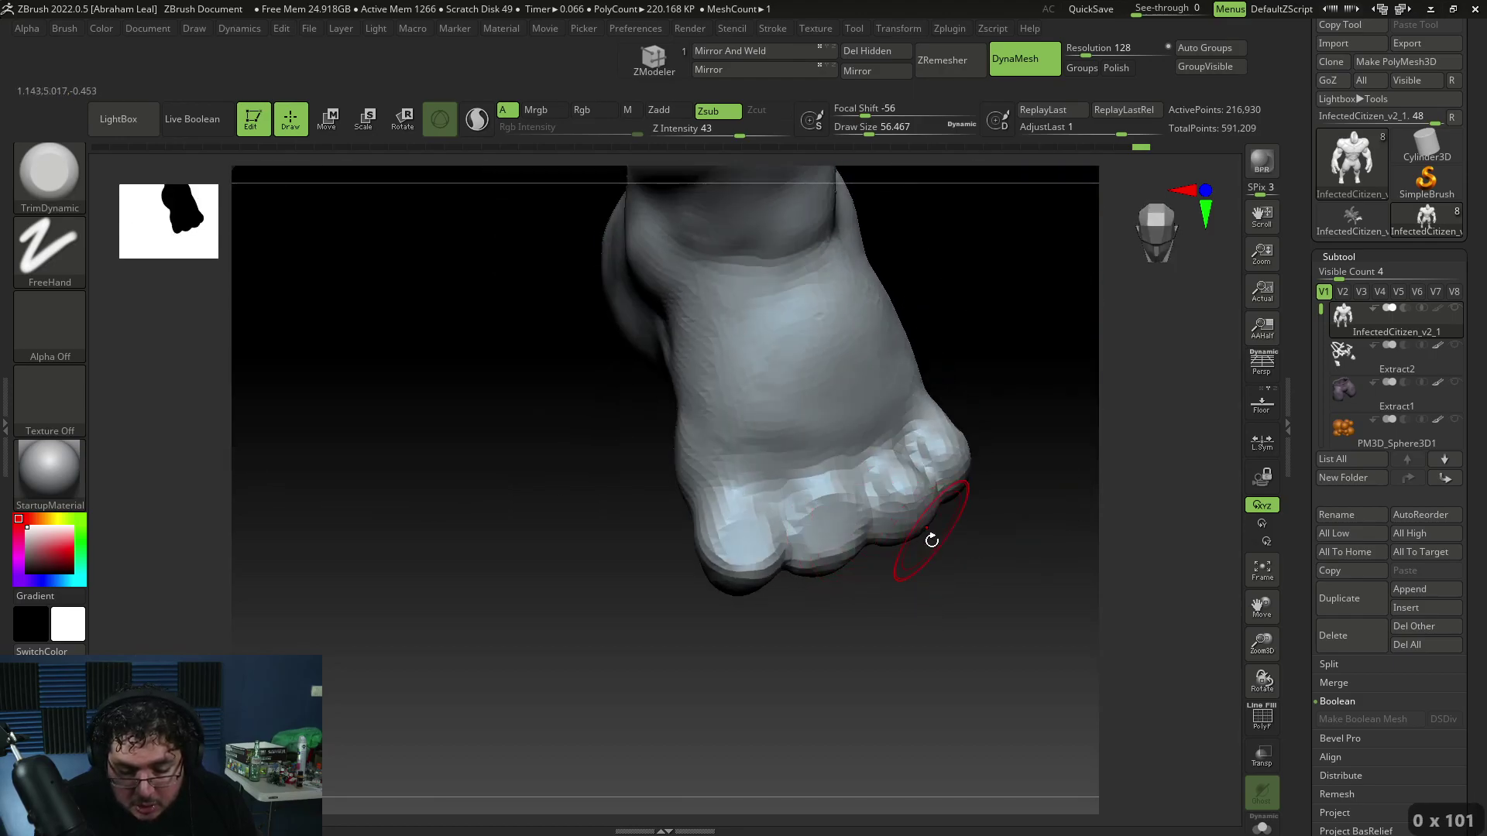
drag(932, 535, 896, 501)
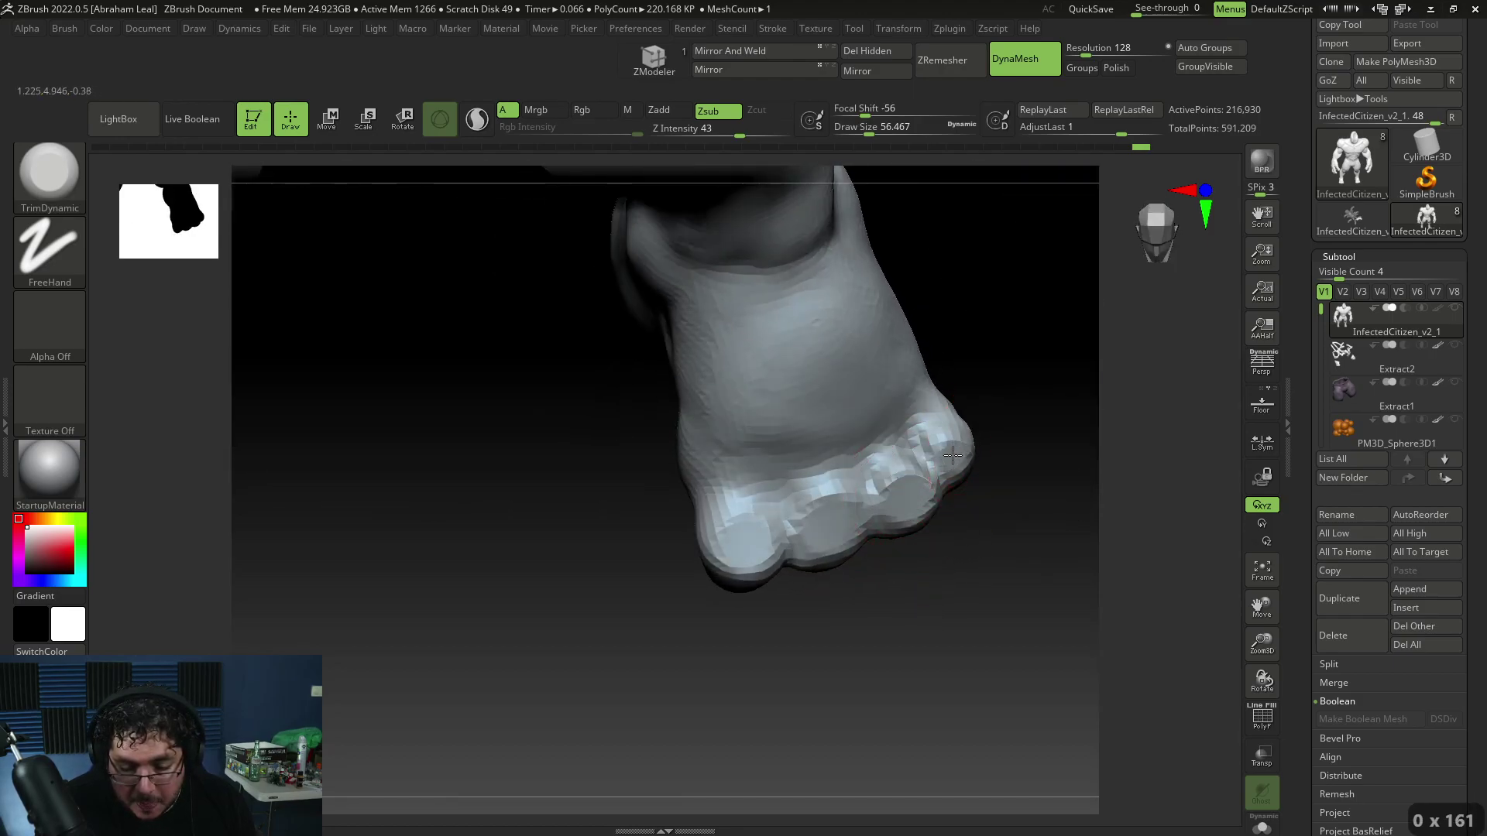
drag(956, 451, 958, 457)
mouse_move(1009, 538)
mouse_down()
mouse_move(1016, 495)
mouse_move(899, 667)
mouse_move(951, 527)
mouse_up()
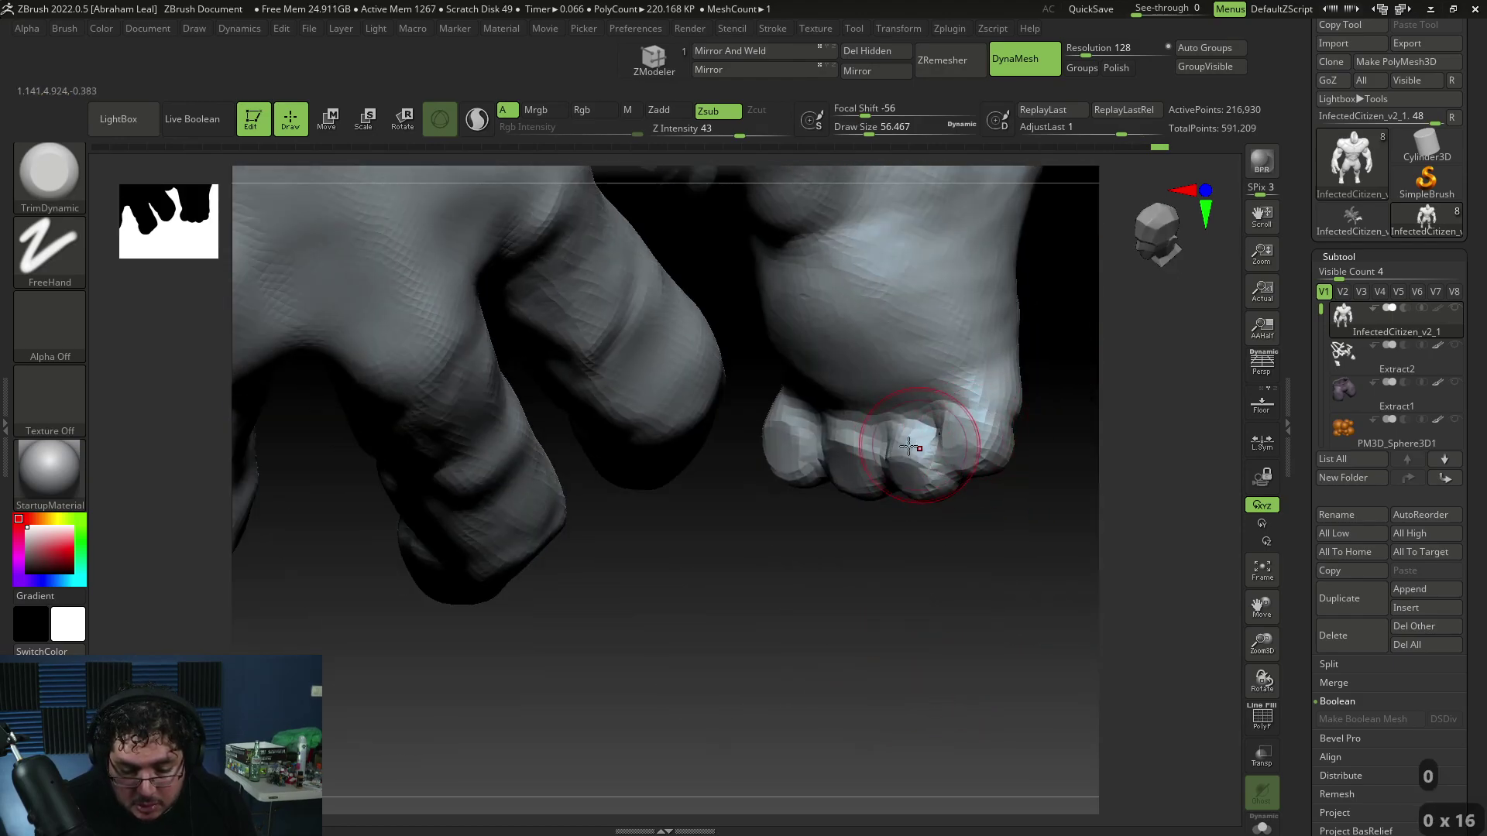
alt+drag(890, 579, 978, 538)
drag(999, 542, 914, 546)
alt+drag(970, 543, 956, 631)
mouse_move(1041, 612)
mouse_down()
mouse_move(1008, 607)
mouse_move(979, 549)
mouse_move(1043, 548)
mouse_move(937, 551)
mouse_move(1009, 557)
mouse_move(1009, 498)
mouse_move(1022, 531)
mouse_move(1086, 447)
mouse_up()
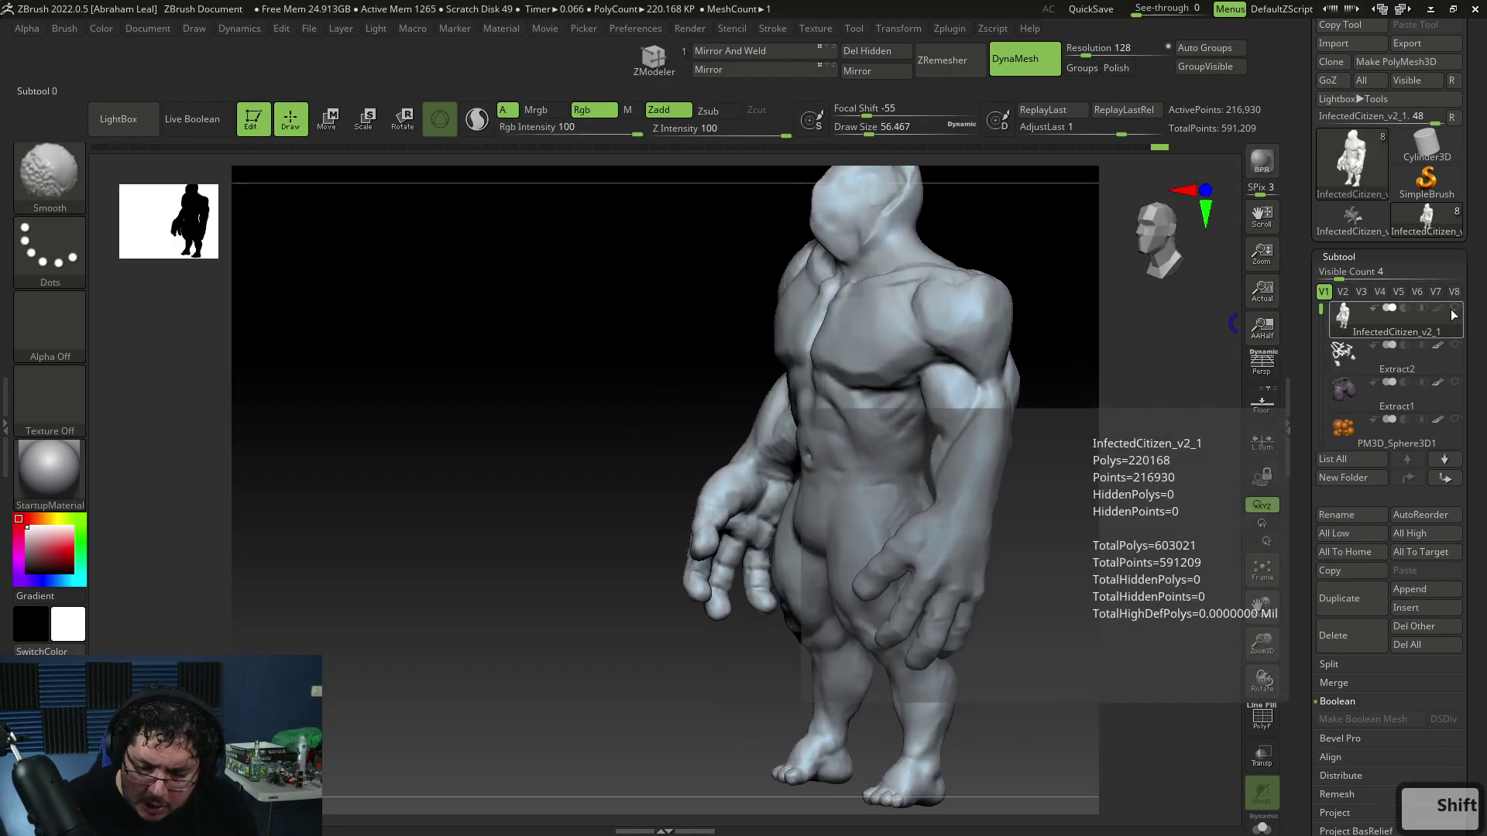
Unhide all subtools and compare the bare ankle with the ankle band in the concept art
shift+click(1455, 313)
mouse_move(1069, 525)
shift+mouse_down()
mouse_move(1082, 531)
mouse_move(1082, 495)
shift+mouse_up()
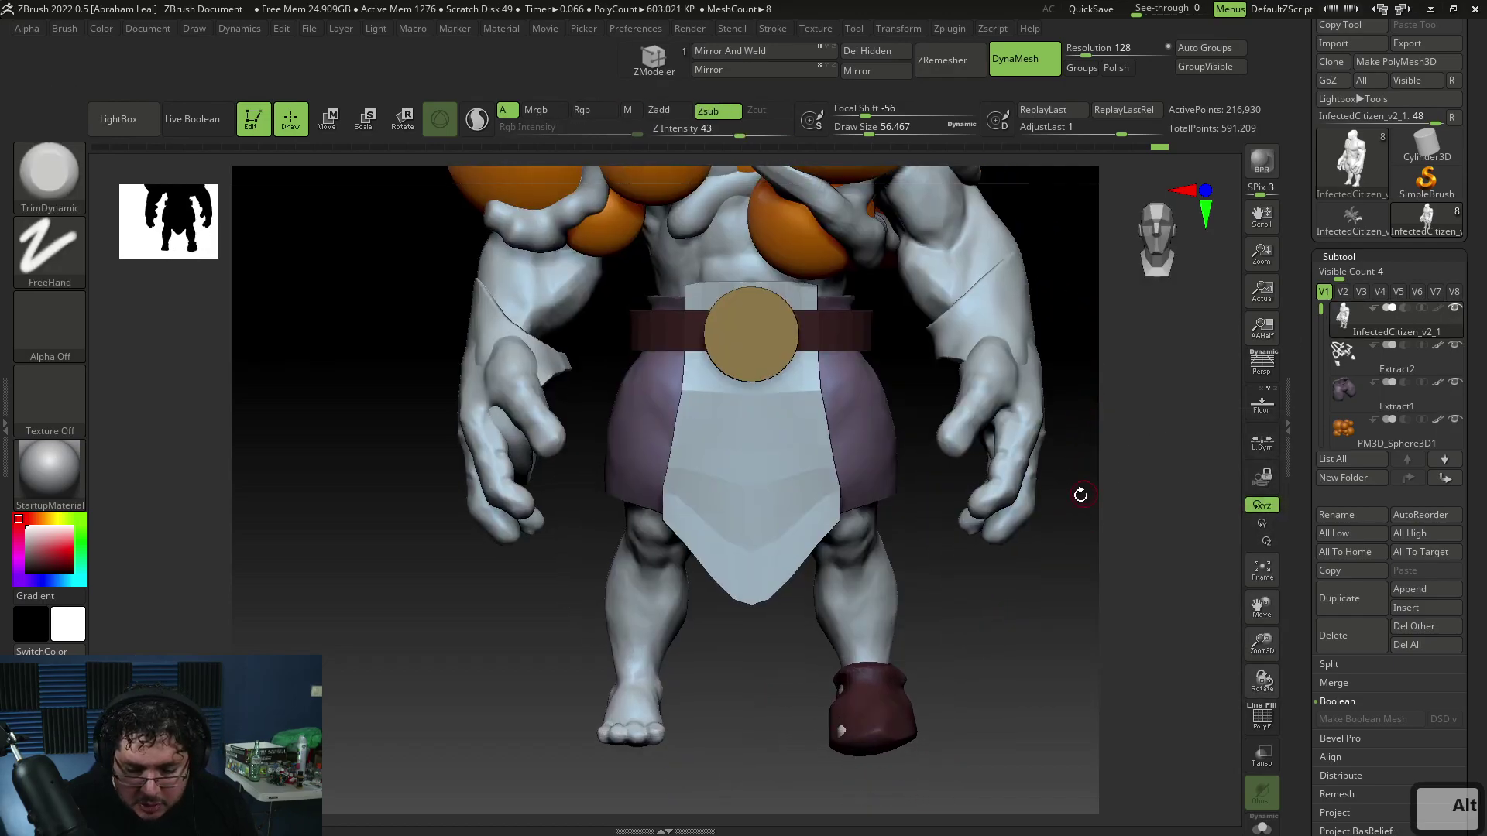
key(alt+Tab)
mouse_move(968, 544)
mouse_down()
mouse_move(907, 681)
mouse_move(913, 646)
mouse_up()
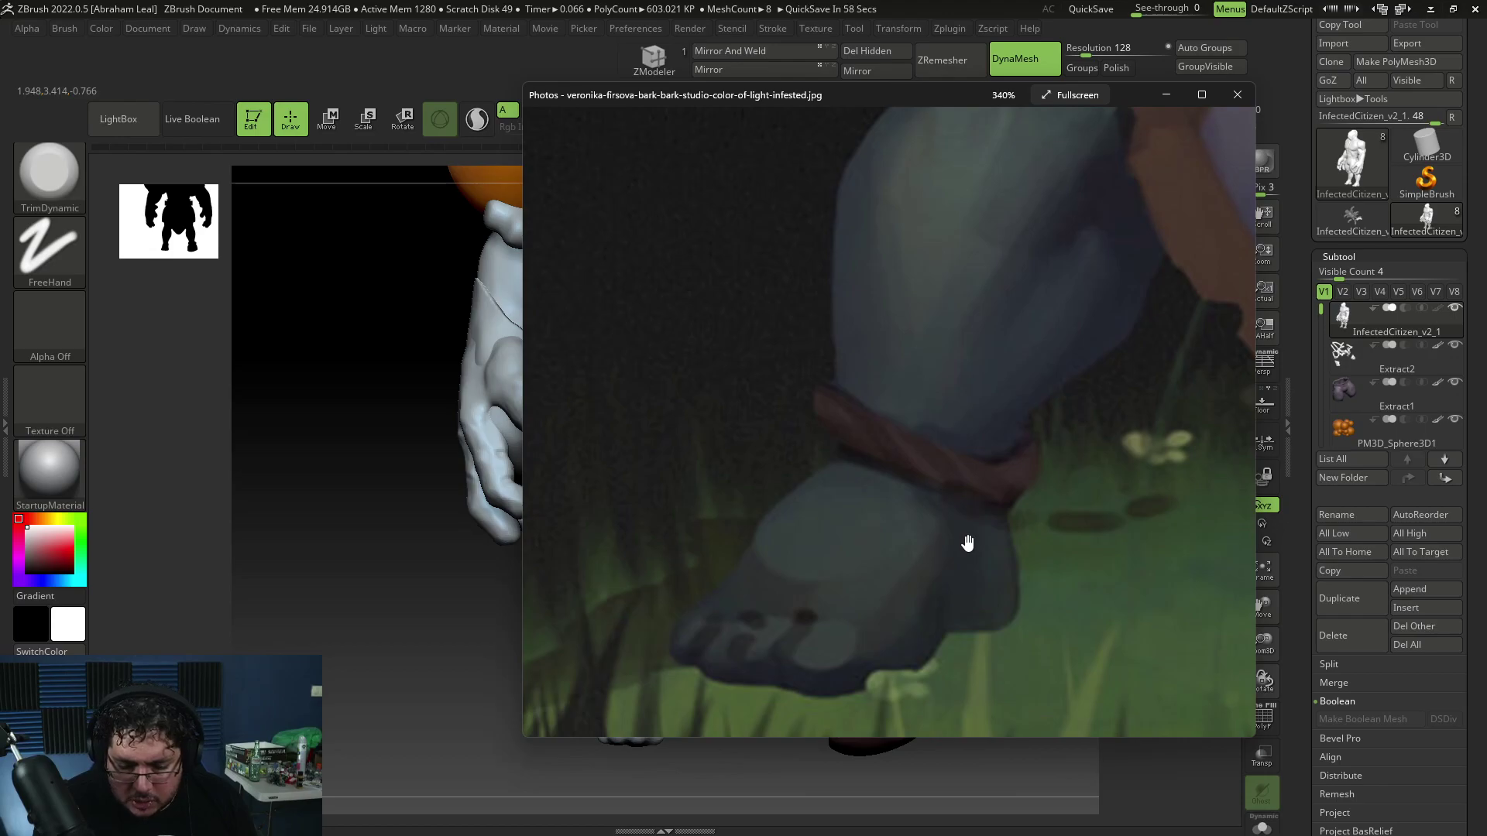
key(alt+Tab)
mouse_move(946, 675)
alt+mouse_down()
mouse_move(1012, 565)
mouse_move(838, 660)
mouse_move(975, 671)
alt+mouse_up()
key(space)
click(905, 510)
mouse_move(914, 514)
alt+mouse_down()
mouse_move(930, 651)
mouse_move(939, 617)
mouse_move(866, 601)
alt+mouse_up()
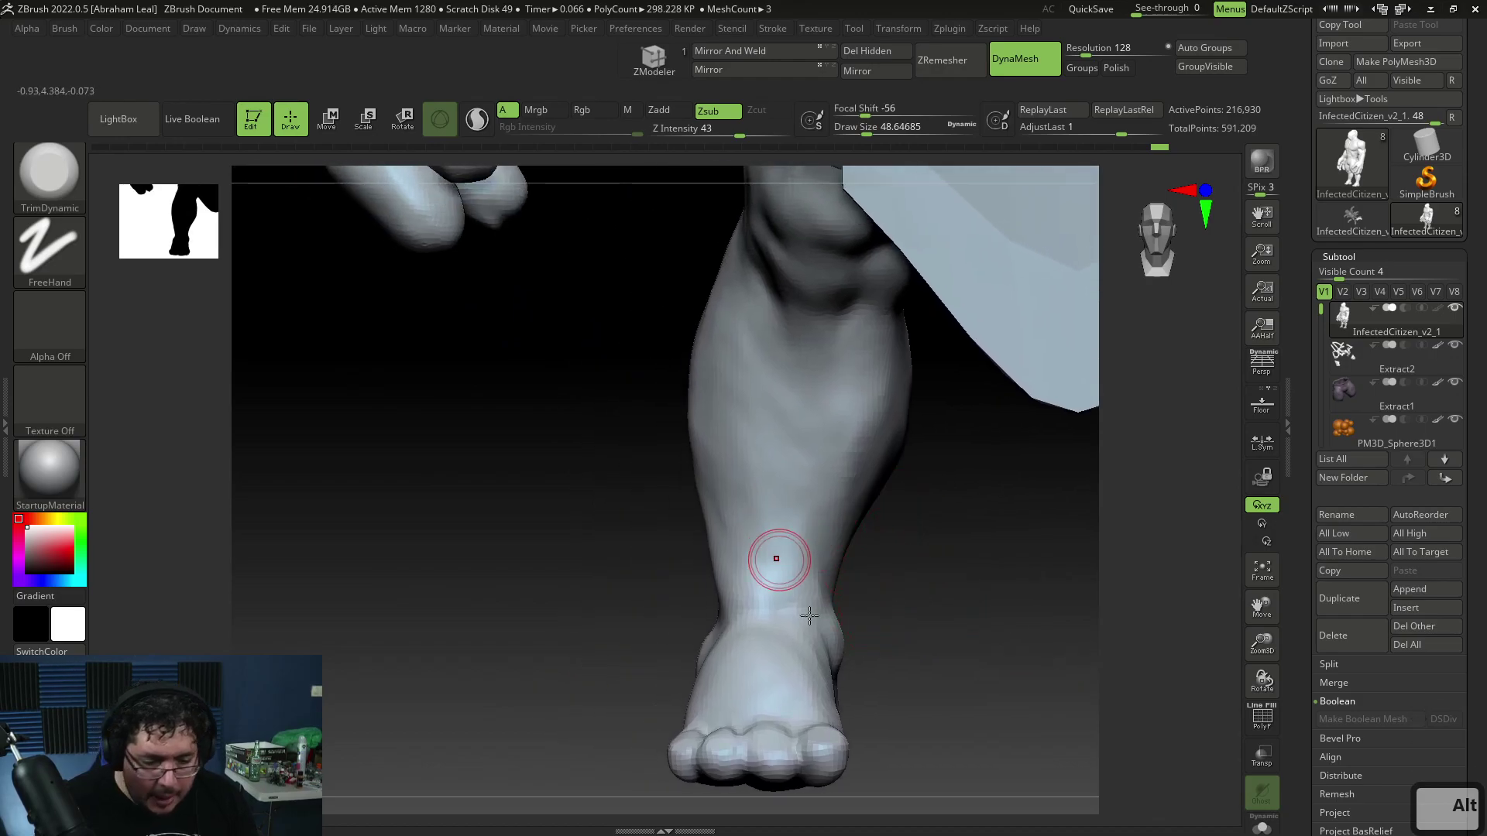
Append a Sphere3D as a new subtool and select it in the subtool list
click(1409, 589)
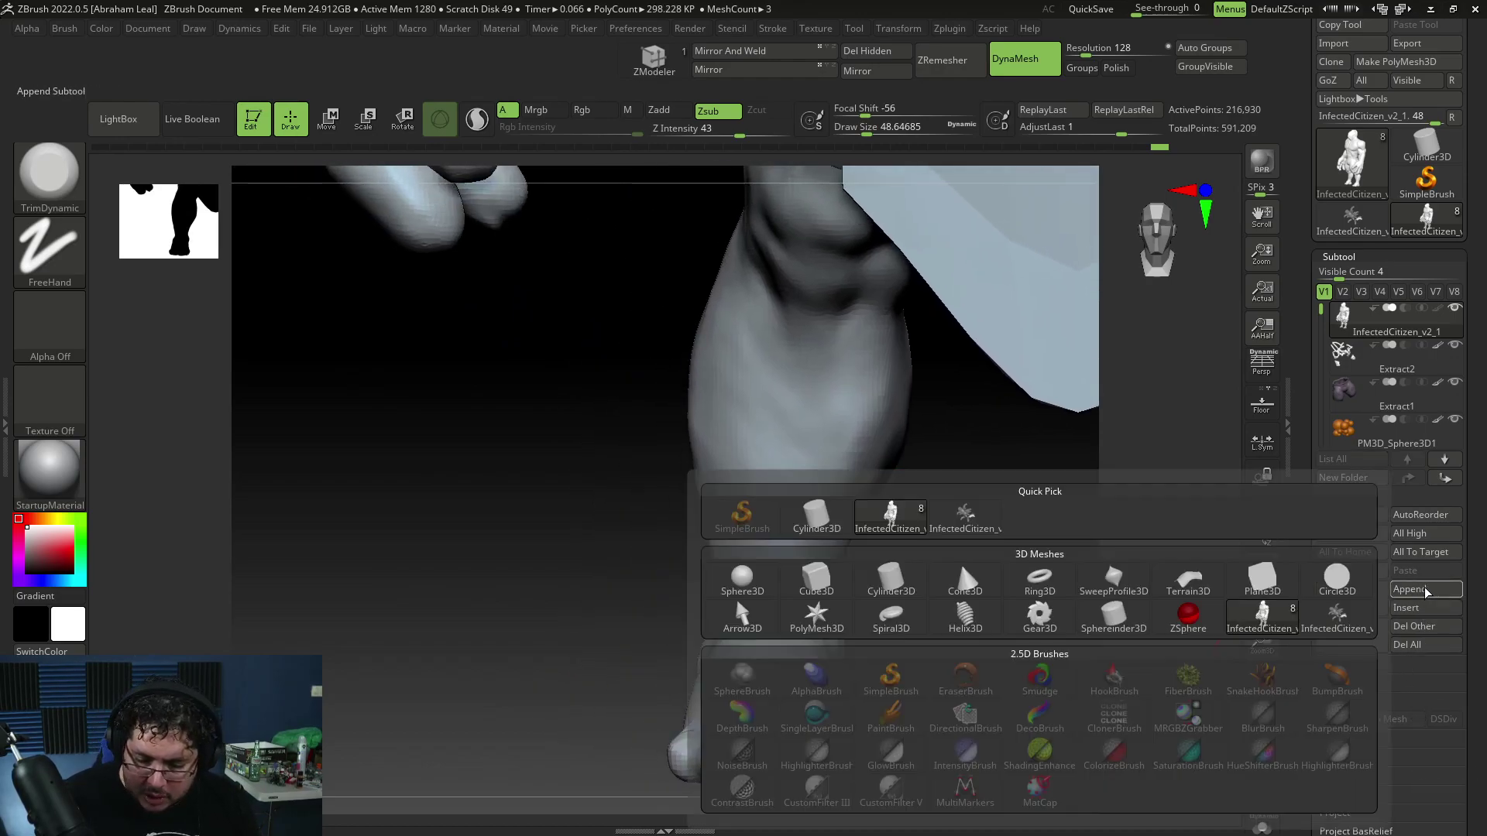
click(749, 586)
alt+drag(1045, 677, 604, 794)
alt+drag(674, 743, 649, 675)
drag(1302, 334, 1307, 419)
drag(1322, 351, 1322, 388)
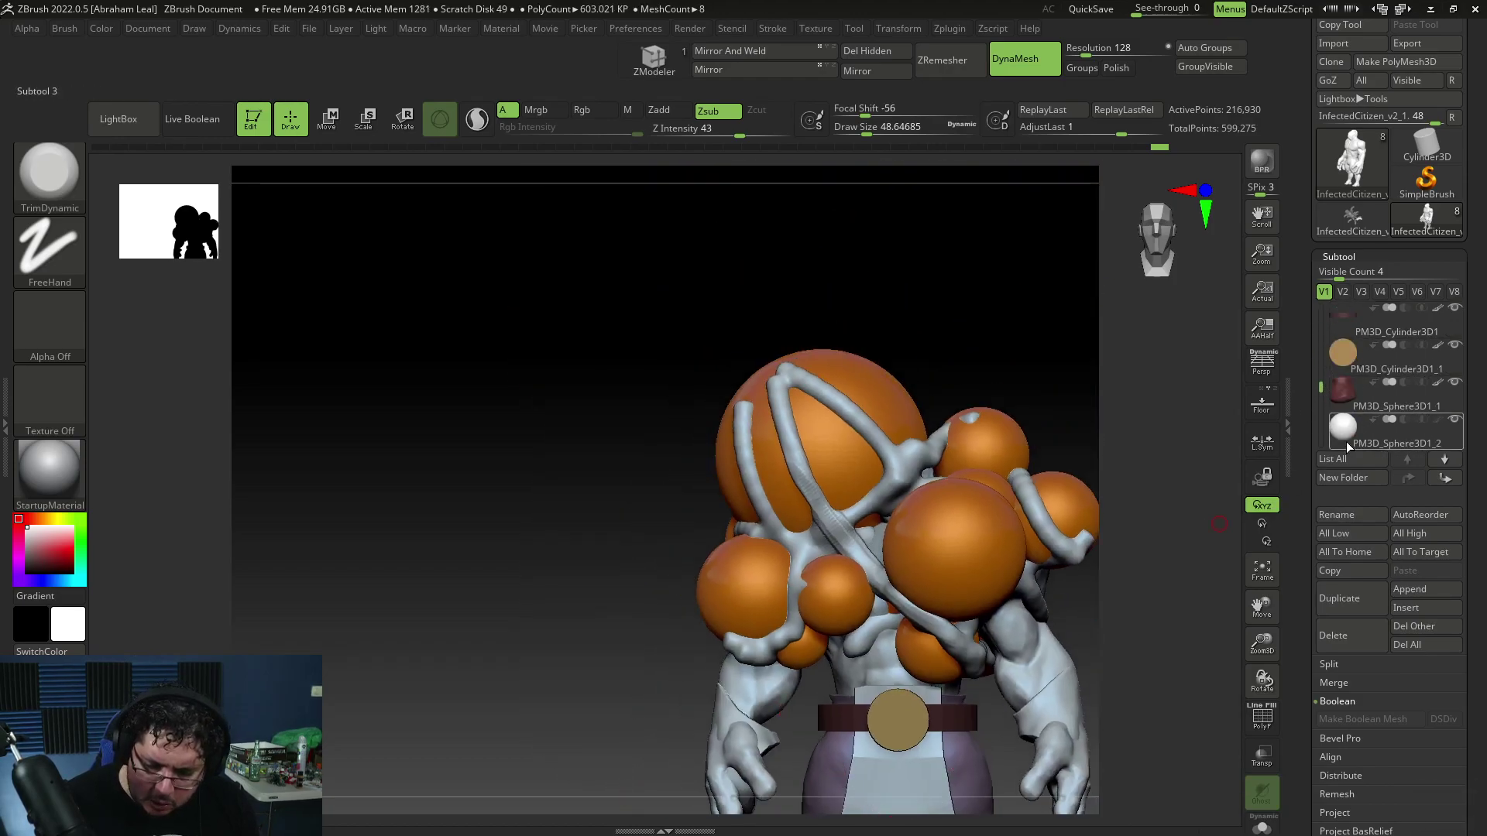
click(1337, 435)
alt+drag(1129, 615, 1079, 666)
Adjust the appended sphere with the transform gizmo and keep it as the active subtool
key(w)
mouse_move(859, 489)
mouse_down()
mouse_move(671, 488)
mouse_move(881, 487)
mouse_up()
mouse_move(1084, 553)
alt+mouse_down()
mouse_move(1021, 417)
mouse_move(1026, 542)
alt+mouse_up()
key(q)
mouse_move(840, 720)
alt+mouse_down()
mouse_move(874, 537)
mouse_move(869, 667)
mouse_move(923, 493)
alt+mouse_up()
alt+click(840, 493)
alt+drag(893, 541, 928, 657)
key(ctrl+z)
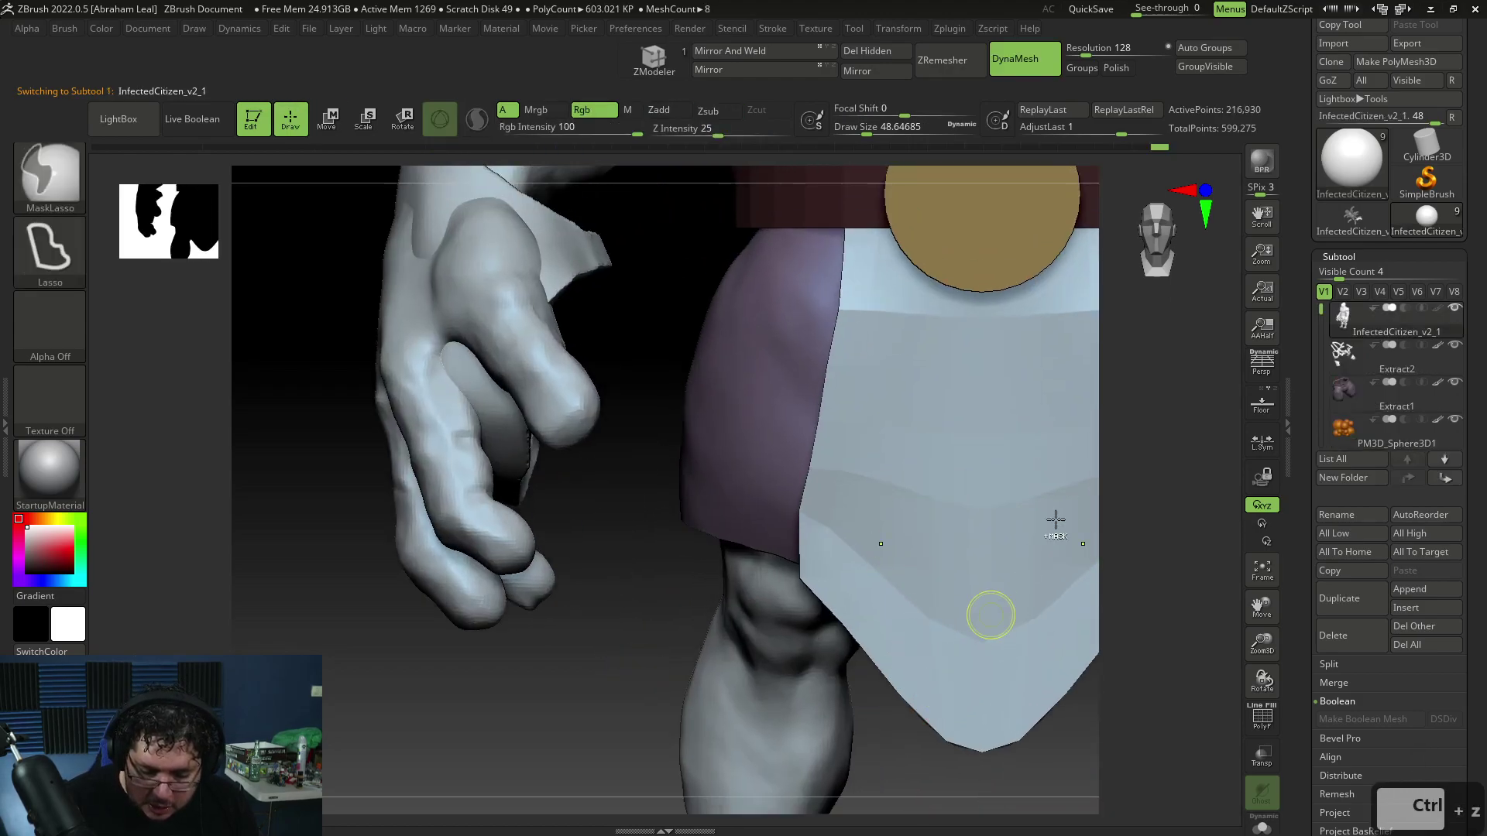
drag(1323, 334, 1323, 417)
click(1346, 429)
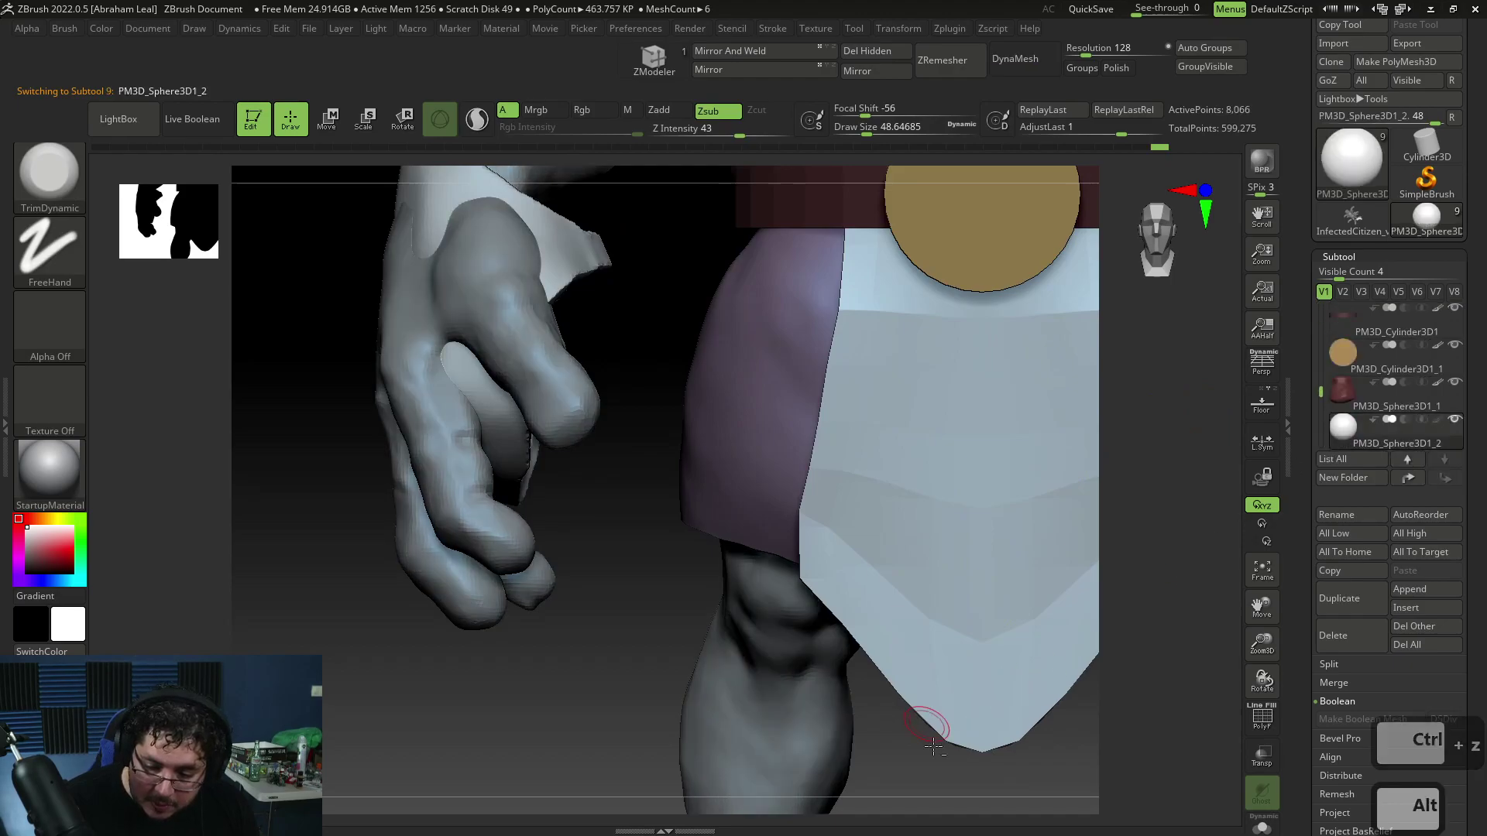
alt+drag(904, 790, 933, 477)
Try to draw a strap around the bare ankle with the CurveStrapSnap brush
key(b)
key(i)
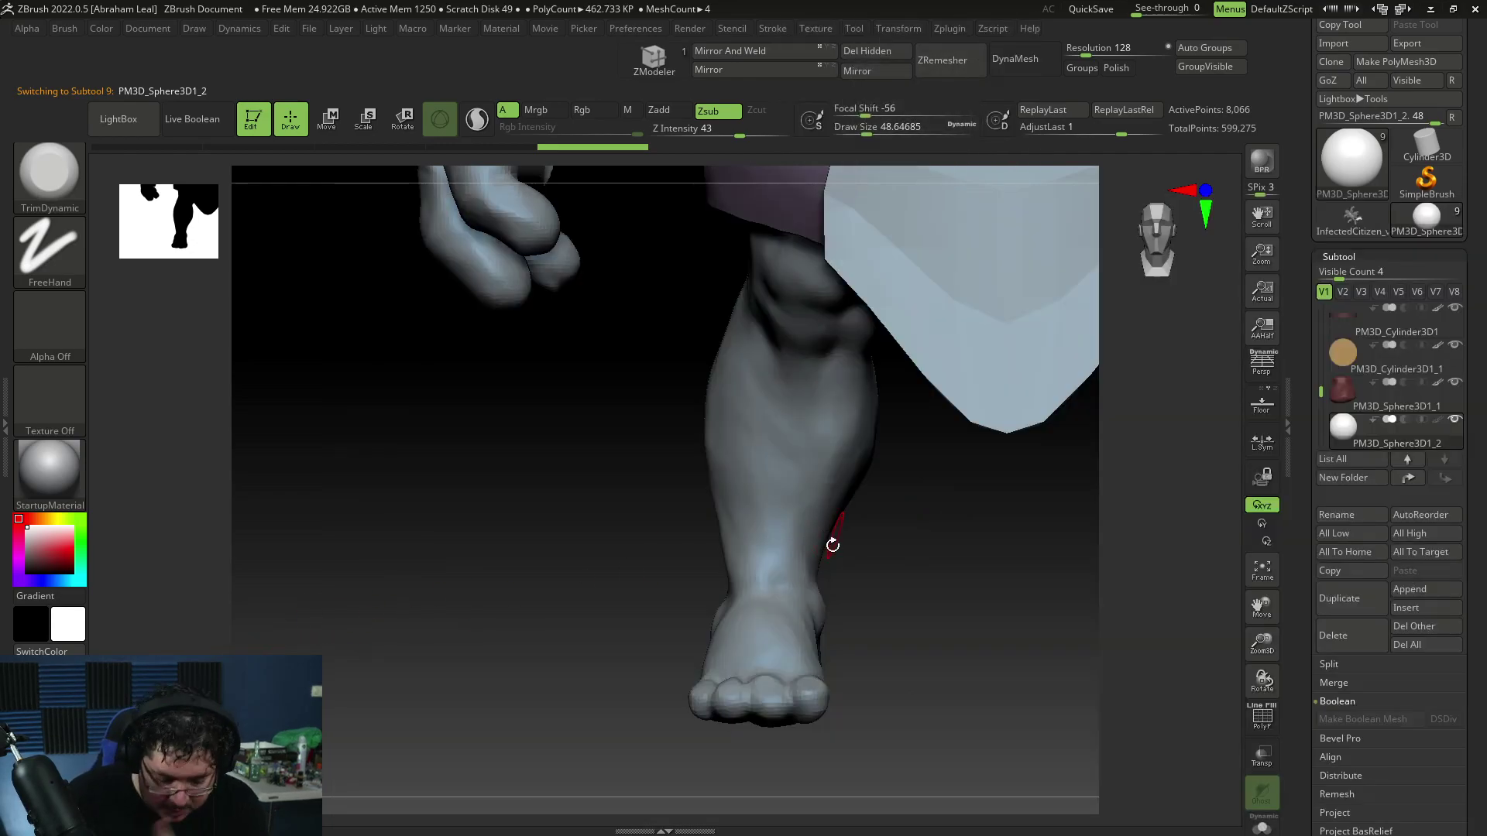
key(b)
key(c)
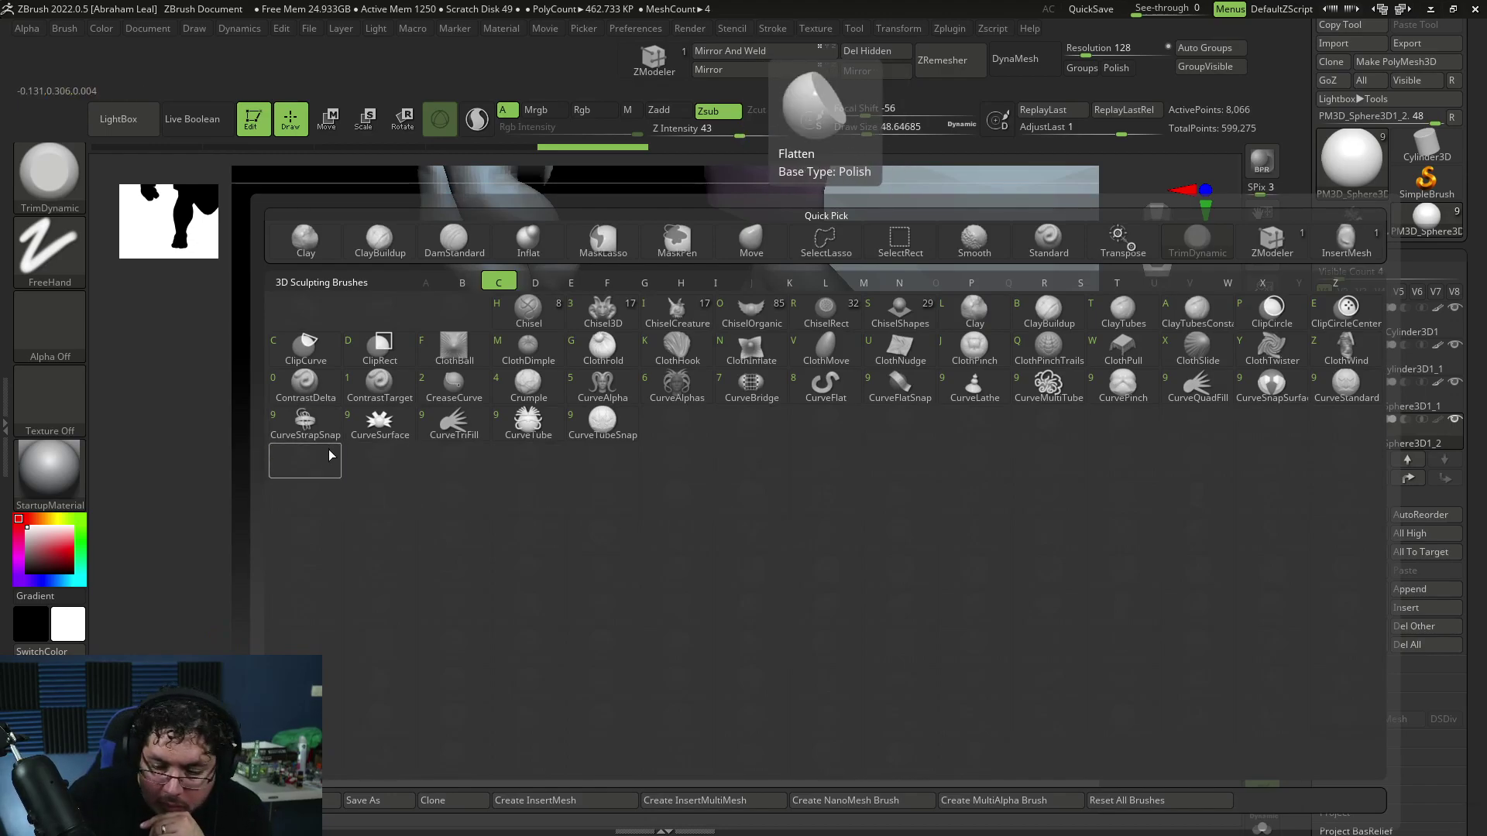
click(313, 428)
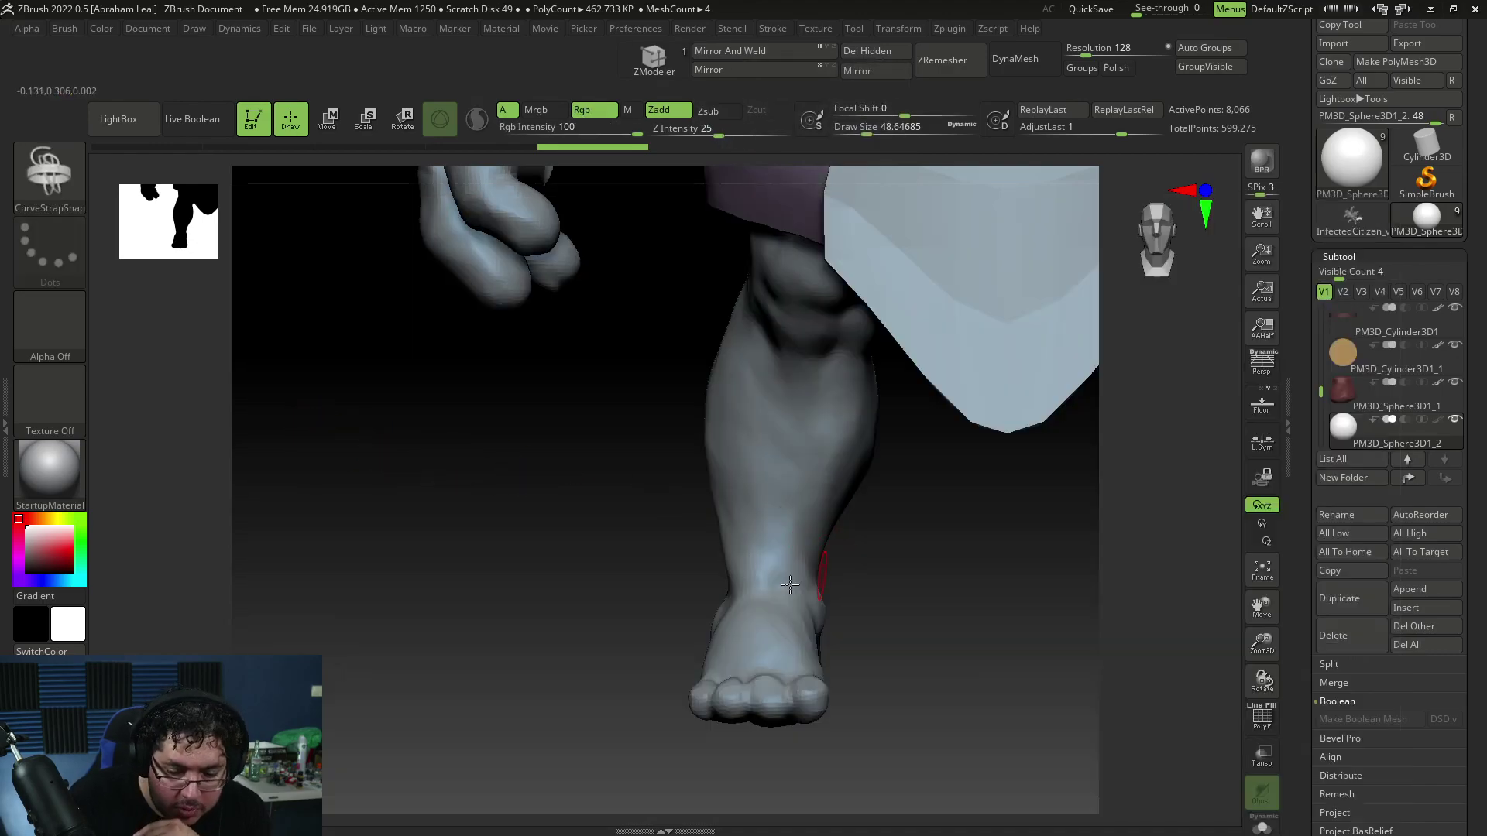
drag(747, 399, 786, 594)
mouse_move(879, 620)
mouse_down()
mouse_move(869, 599)
mouse_move(949, 593)
mouse_move(1009, 744)
mouse_move(906, 571)
mouse_move(816, 635)
mouse_move(755, 527)
mouse_move(822, 553)
mouse_up()
key(ctrl+z)
mouse_move(955, 608)
mouse_down()
mouse_move(933, 597)
mouse_move(940, 574)
mouse_move(901, 466)
mouse_move(804, 498)
mouse_up()
key(ctrl+z)
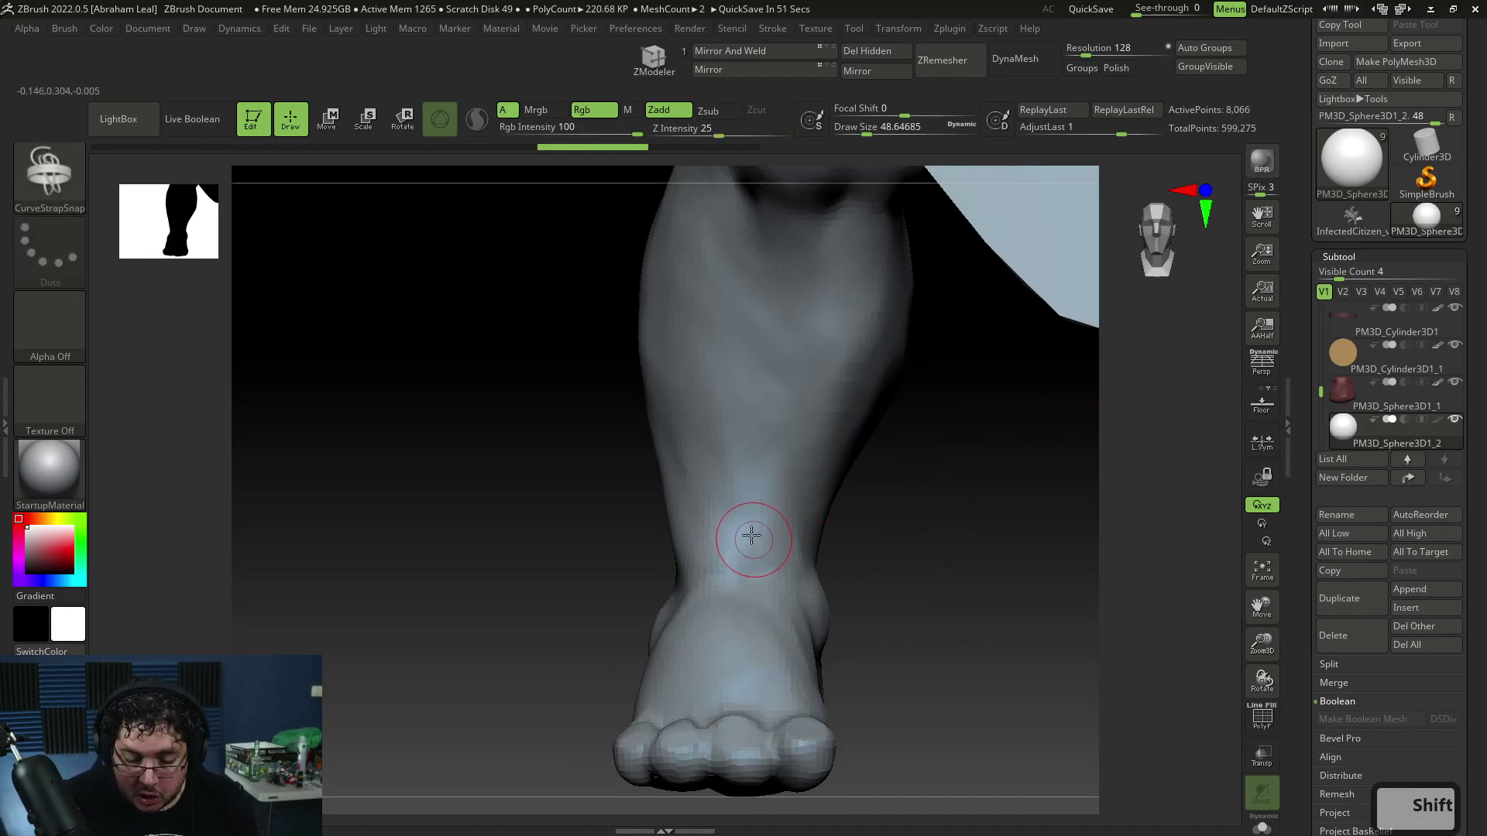
shift+drag(831, 548, 874, 555)
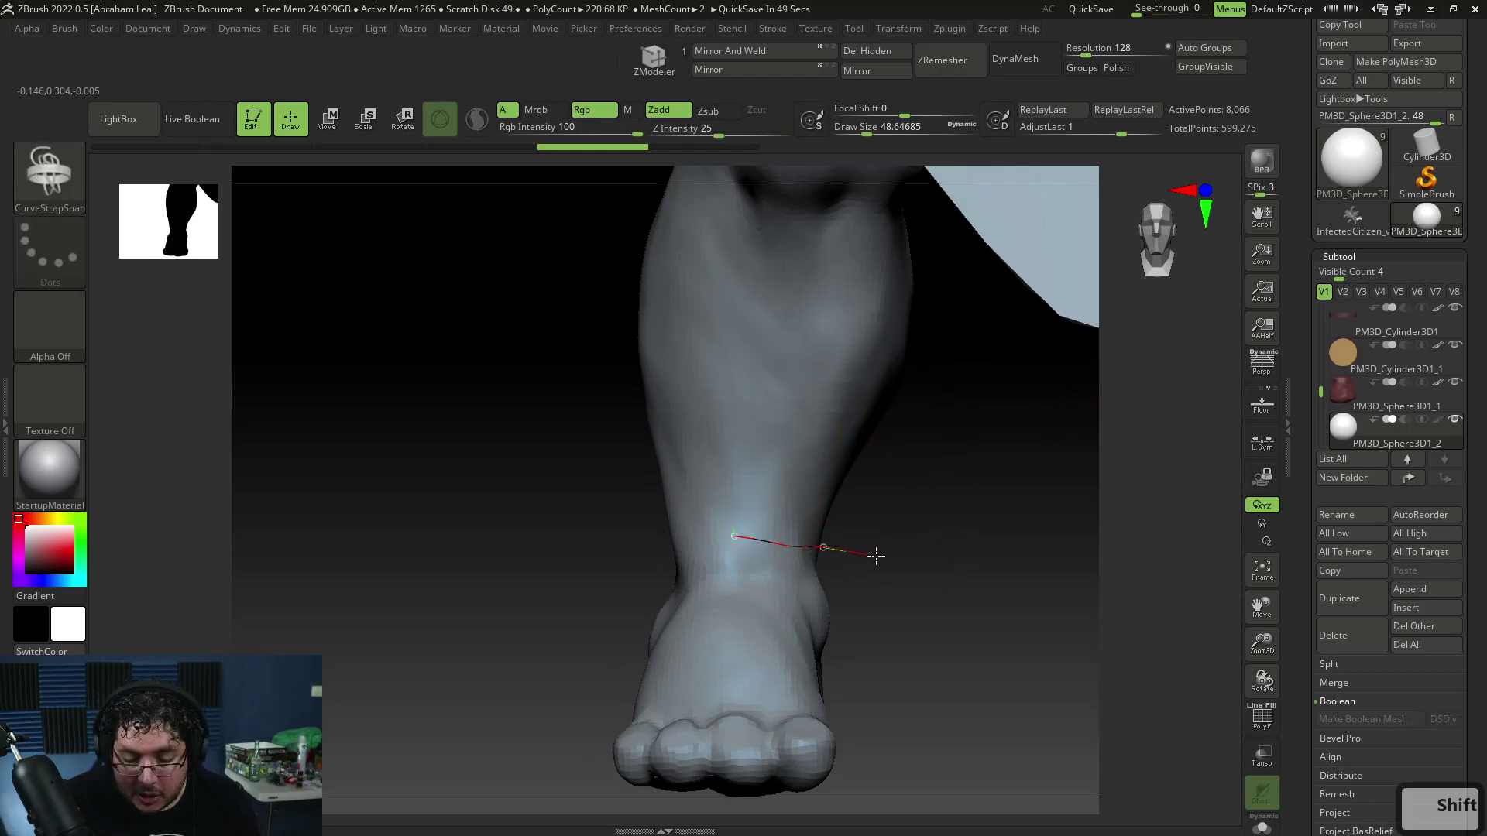
shift+drag(964, 556, 993, 562)
key(ctrl+z)
Step through the sphere's undo history and bring the lower legs back into view
mouse_move(746, 534)
right_down()
mouse_move(879, 511)
mouse_move(856, 535)
mouse_move(717, 545)
right_up()
right_drag(734, 532, 747, 448)
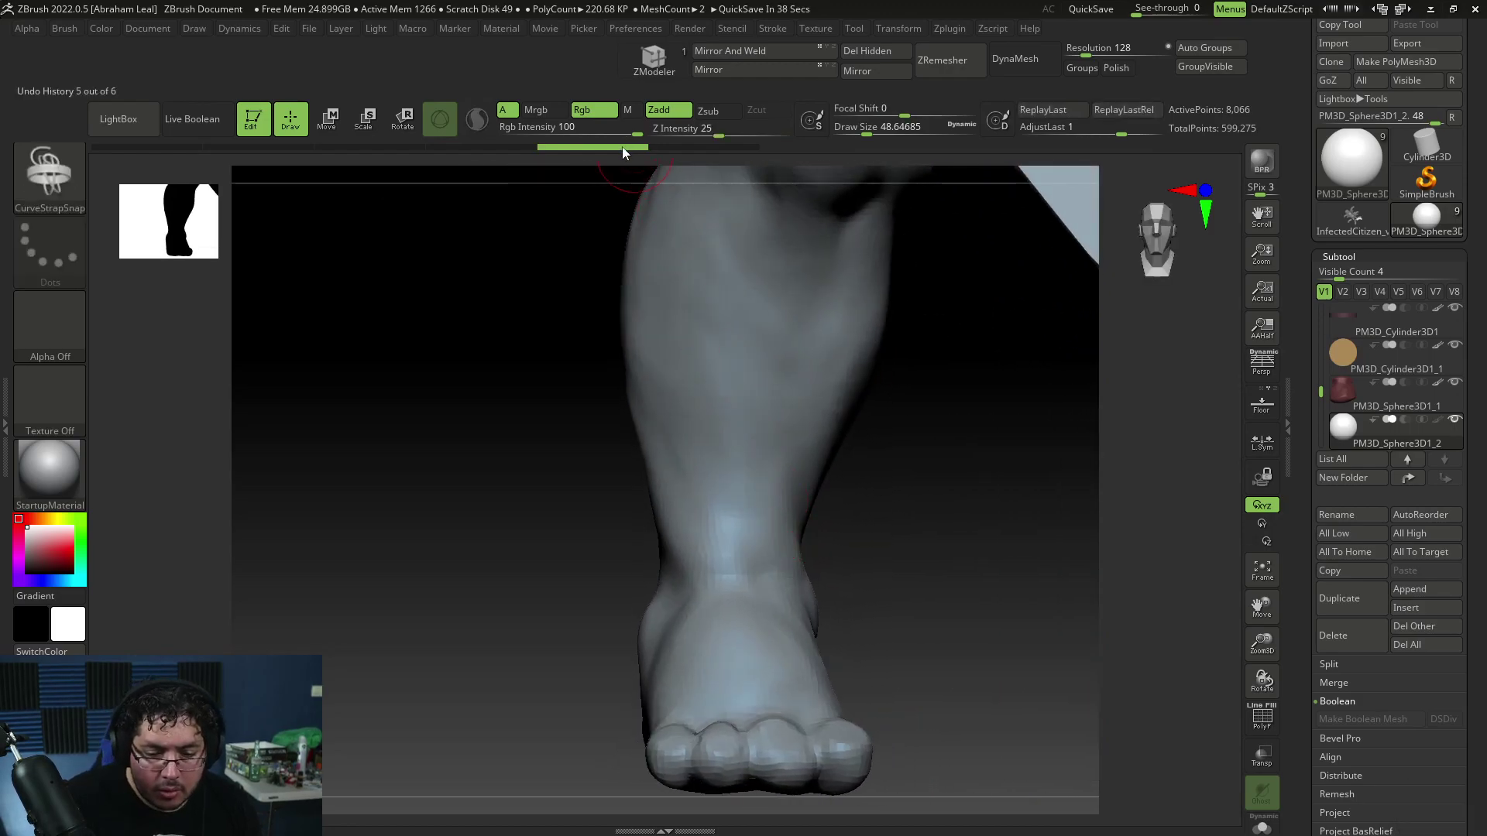
click(658, 150)
click(631, 155)
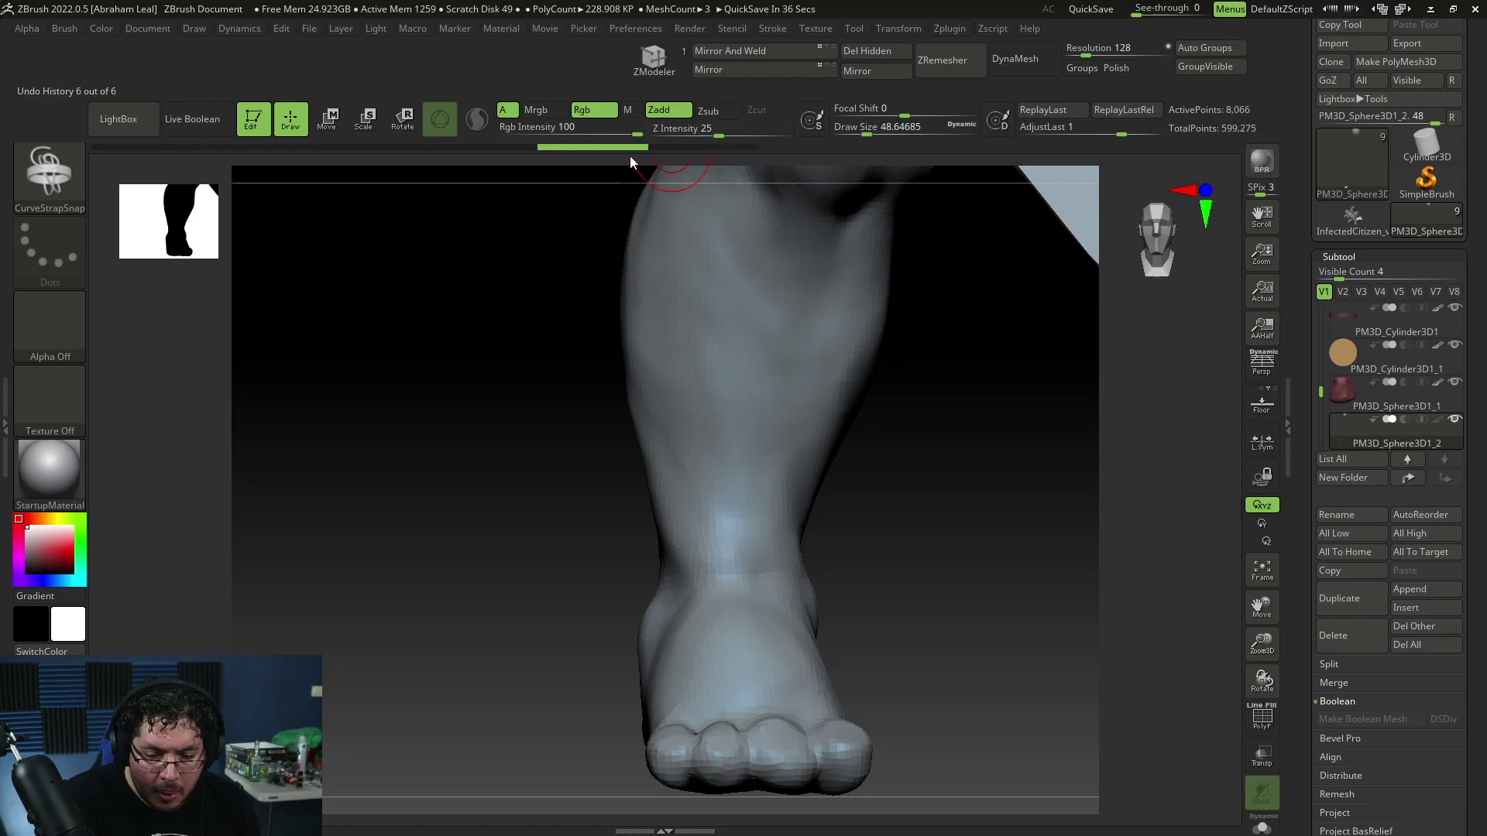
right_drag(899, 527, 882, 489)
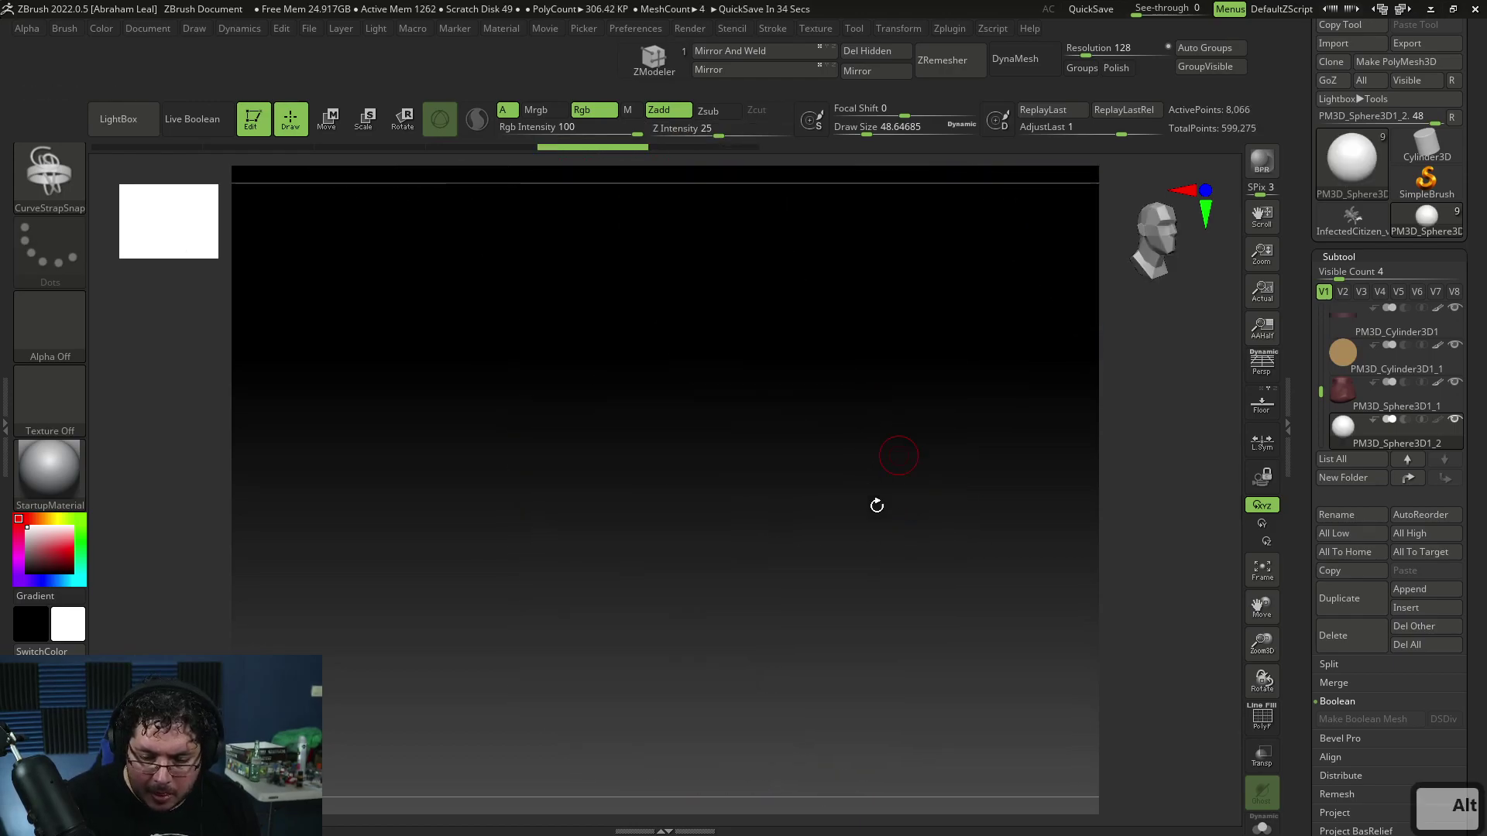
key(f)
drag(696, 596, 729, 674)
mouse_move(871, 728)
alt+mouse_down()
mouse_move(916, 594)
mouse_move(916, 720)
mouse_move(983, 681)
alt+mouse_up()
key(ctrl+z)
alt+drag(983, 681, 1147, 375)
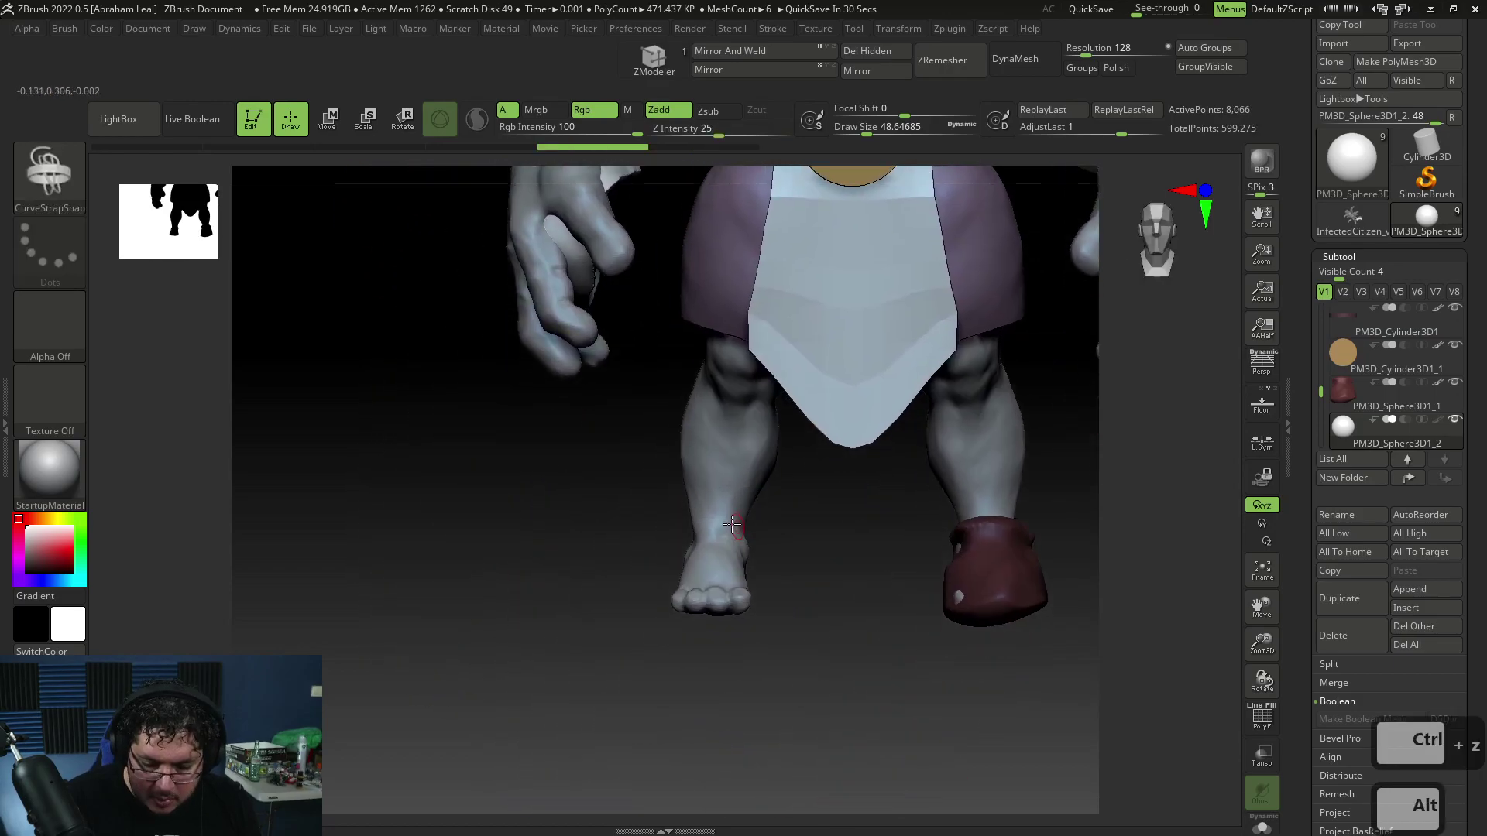
Try two more CurveStrapSnap strokes across the bare ankle
mouse_move(720, 518)
shift+mouse_down()
mouse_move(834, 525)
mouse_move(797, 717)
mouse_move(848, 394)
mouse_move(856, 548)
mouse_move(922, 422)
shift+mouse_up()
key(ctrl+z)
shift+drag(758, 489, 997, 507)
key(ctrl+z)
Toggle X symmetry and retry the CurveStrapSnap strokes across the ankle
key(x)
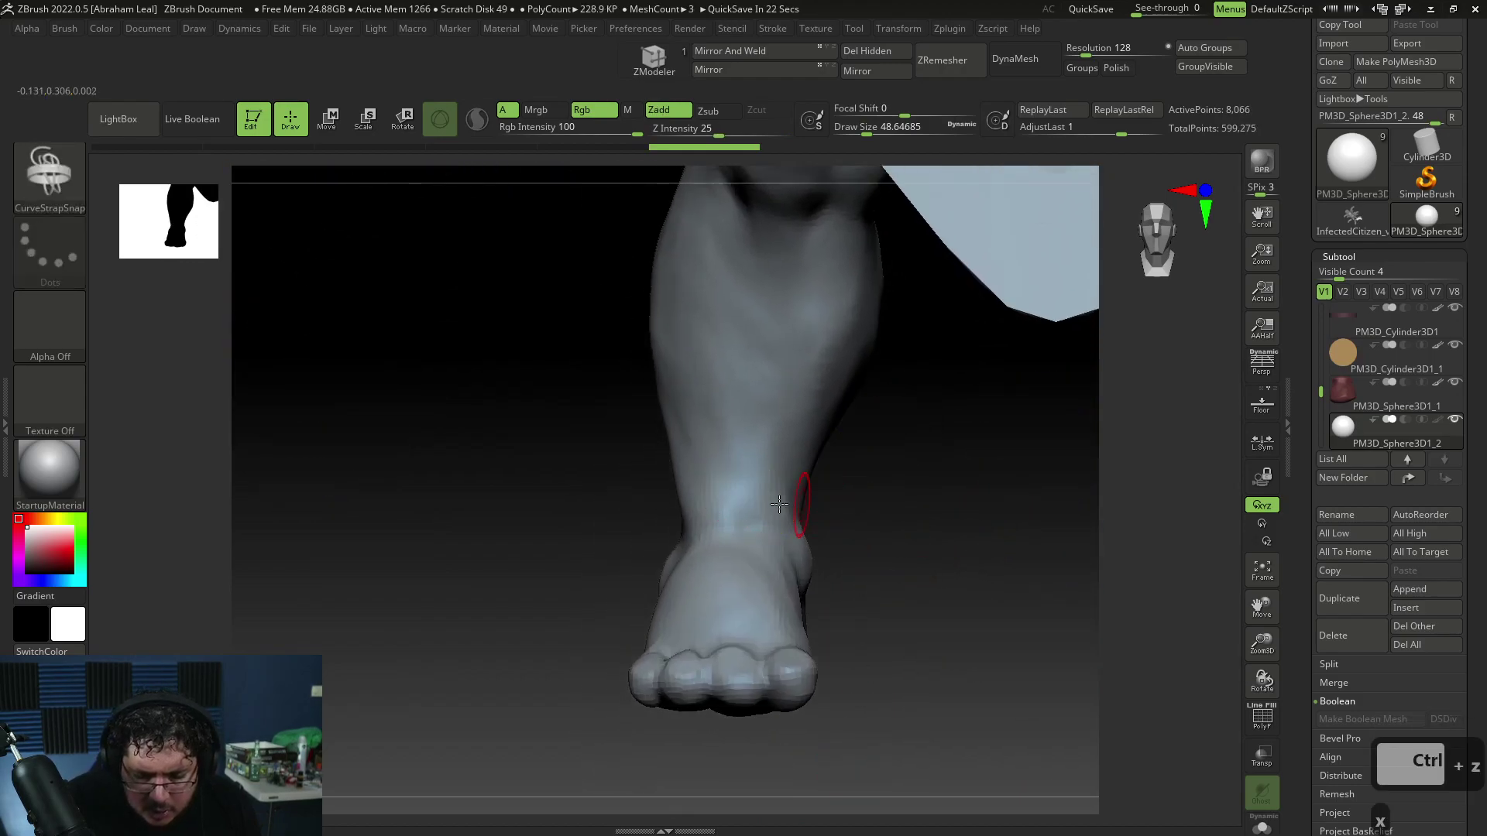
shift+drag(784, 497, 920, 500)
key(ctrl+z)
shift+drag(718, 495, 734, 496)
shift+drag(892, 495, 908, 549)
key(ctrl+z)
key(ctrl+z)
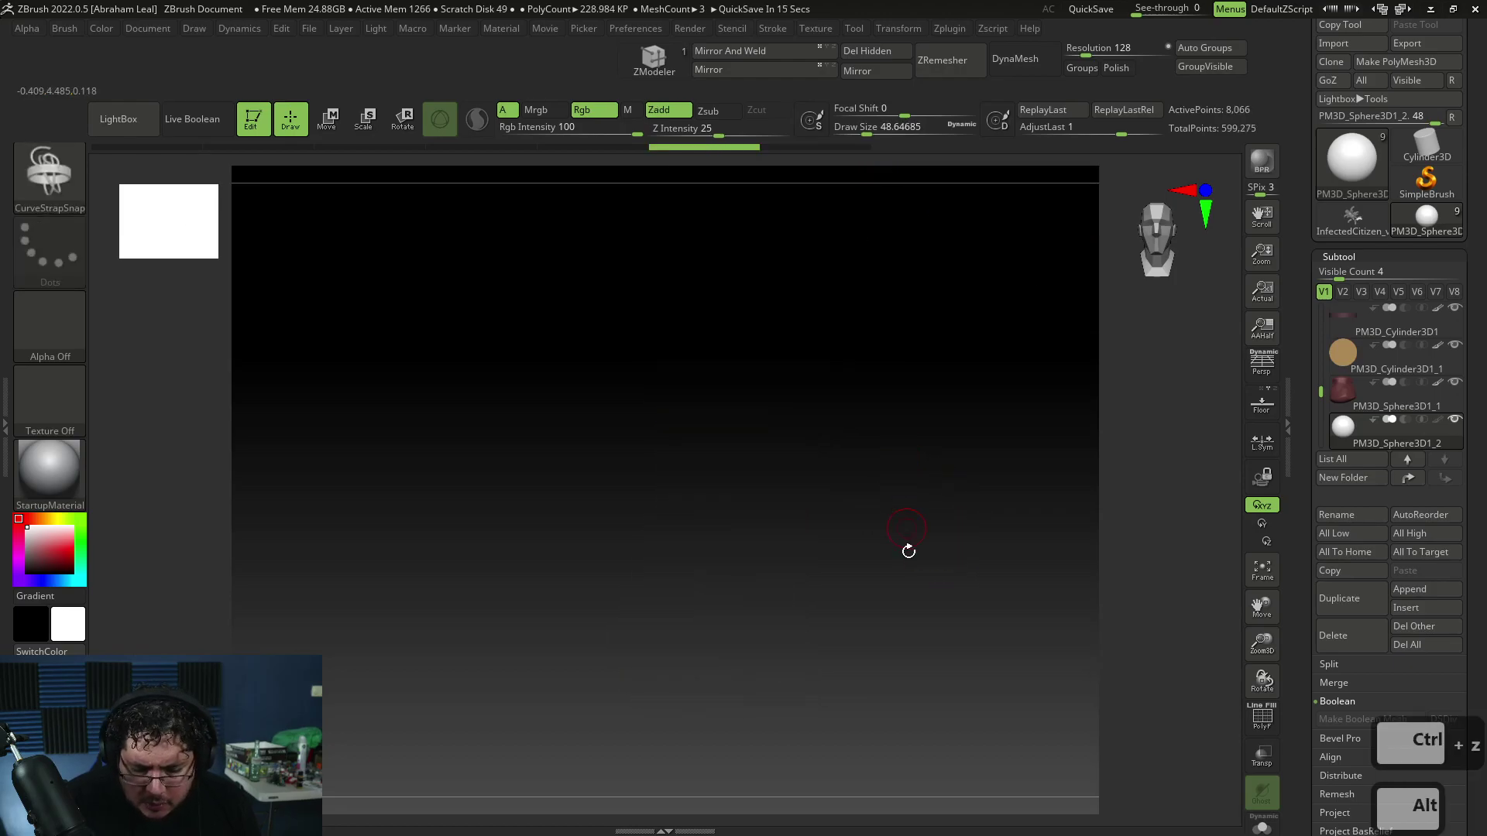
Test CurveStrapSnap strokes over the loincloth and the leg, undoing each one
key(f)
alt+drag(1161, 664, 1032, 624)
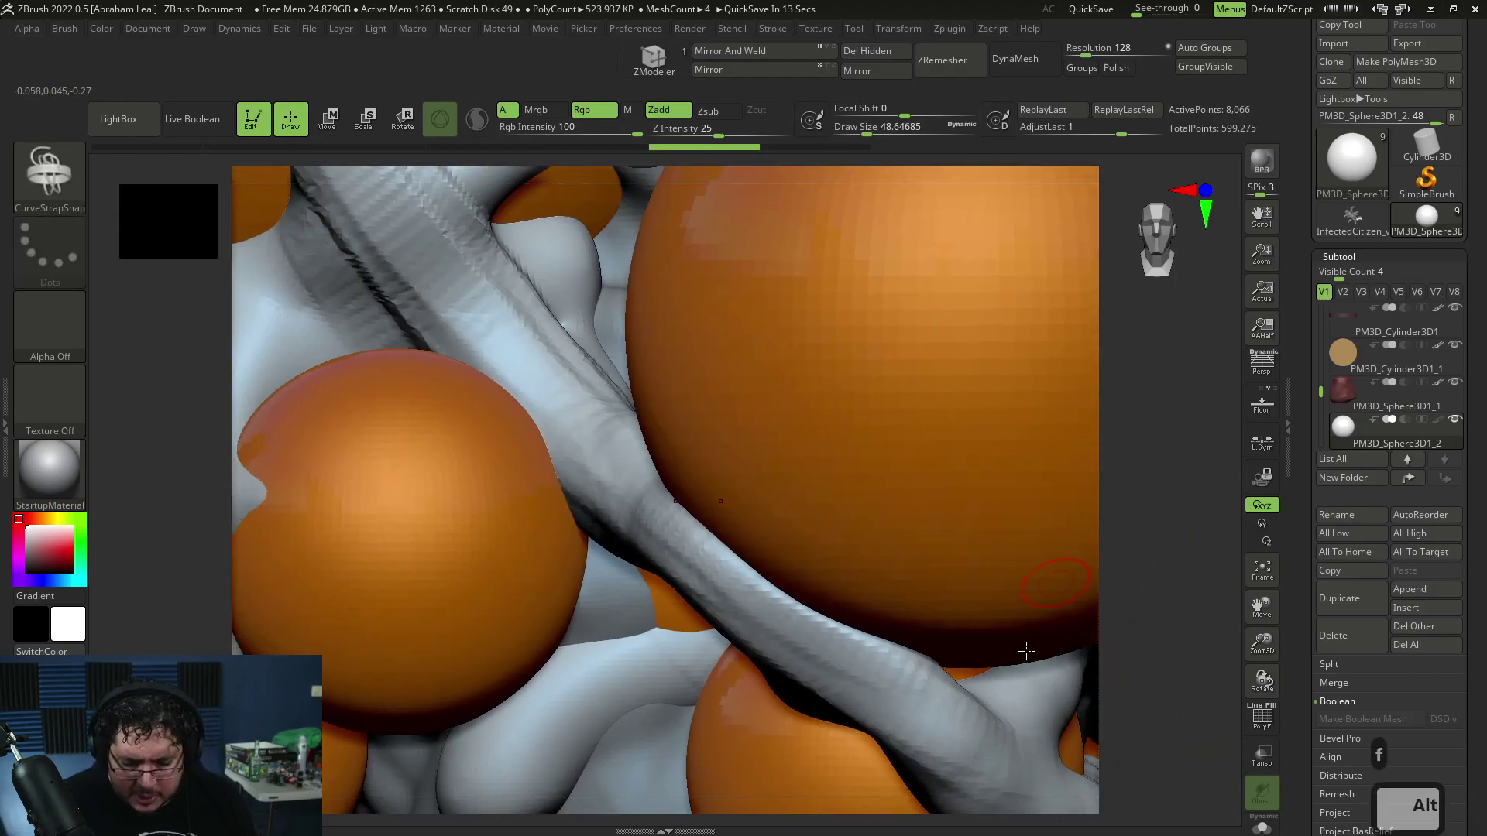
alt+drag(1161, 585, 1120, 466)
mouse_move(1040, 708)
alt+mouse_down()
mouse_move(1129, 415)
mouse_move(1095, 436)
alt+mouse_up()
drag(740, 761, 902, 562)
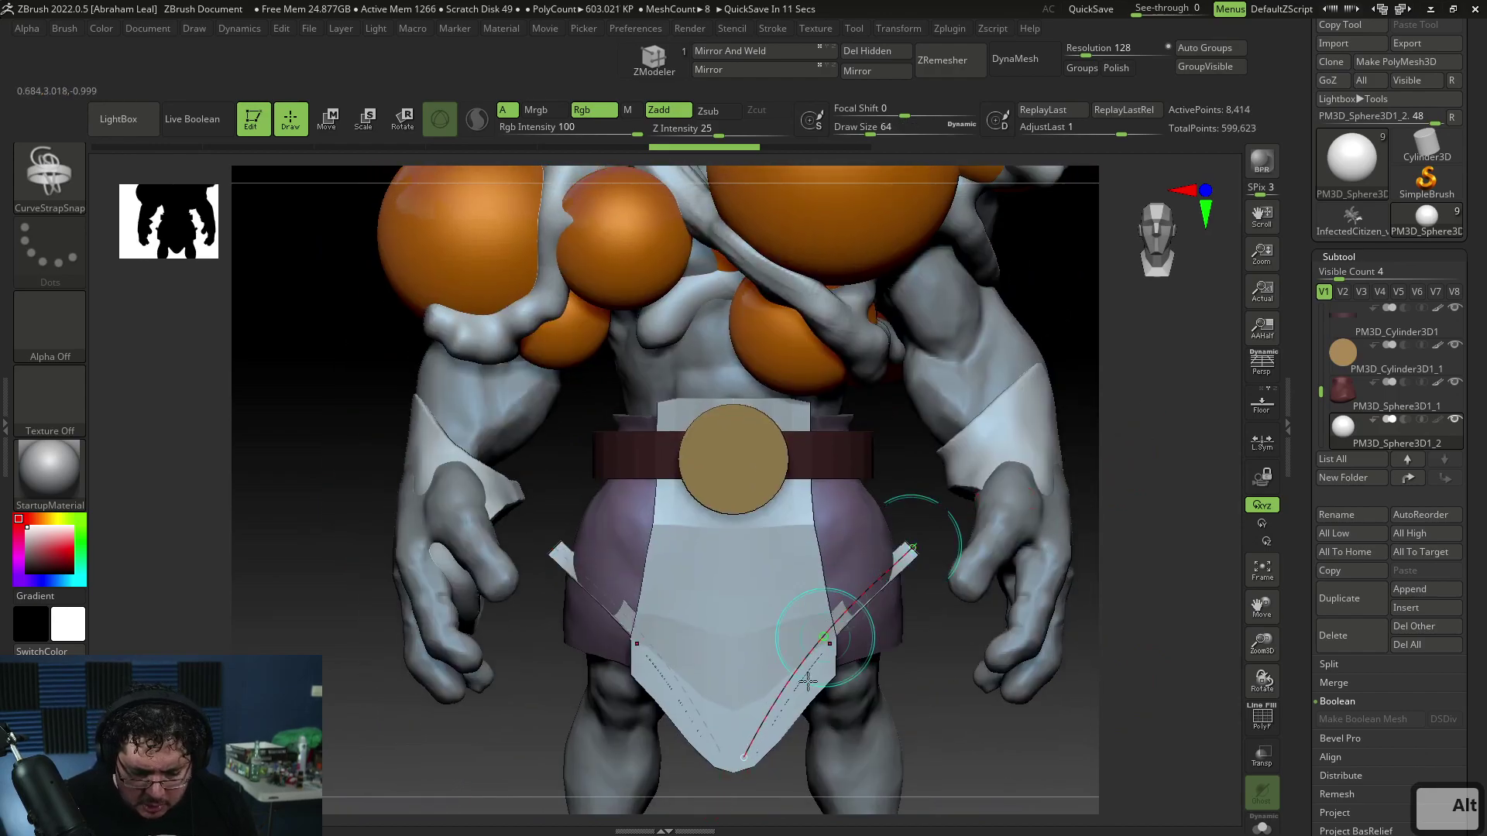
key(ctrl+z)
alt+drag(760, 778, 837, 582)
shift+drag(738, 588, 820, 596)
key(ctrl+z)
shift+drag(699, 585, 584, 562)
key(ctrl+z)
key(ctrl+z)
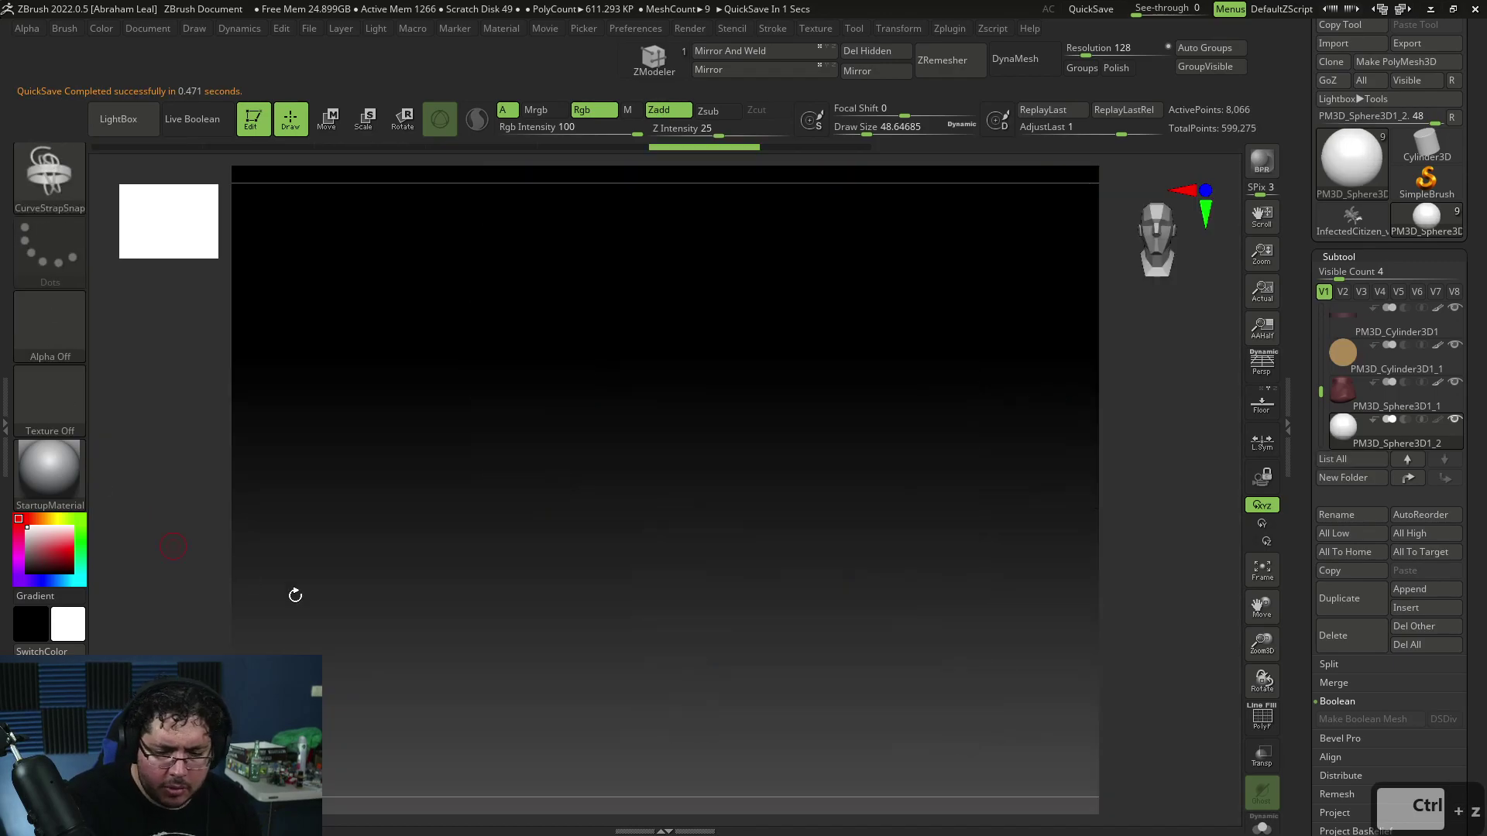
Choose the InsertCylndrExt brush and try a first stroke across the lower leg
key(b)
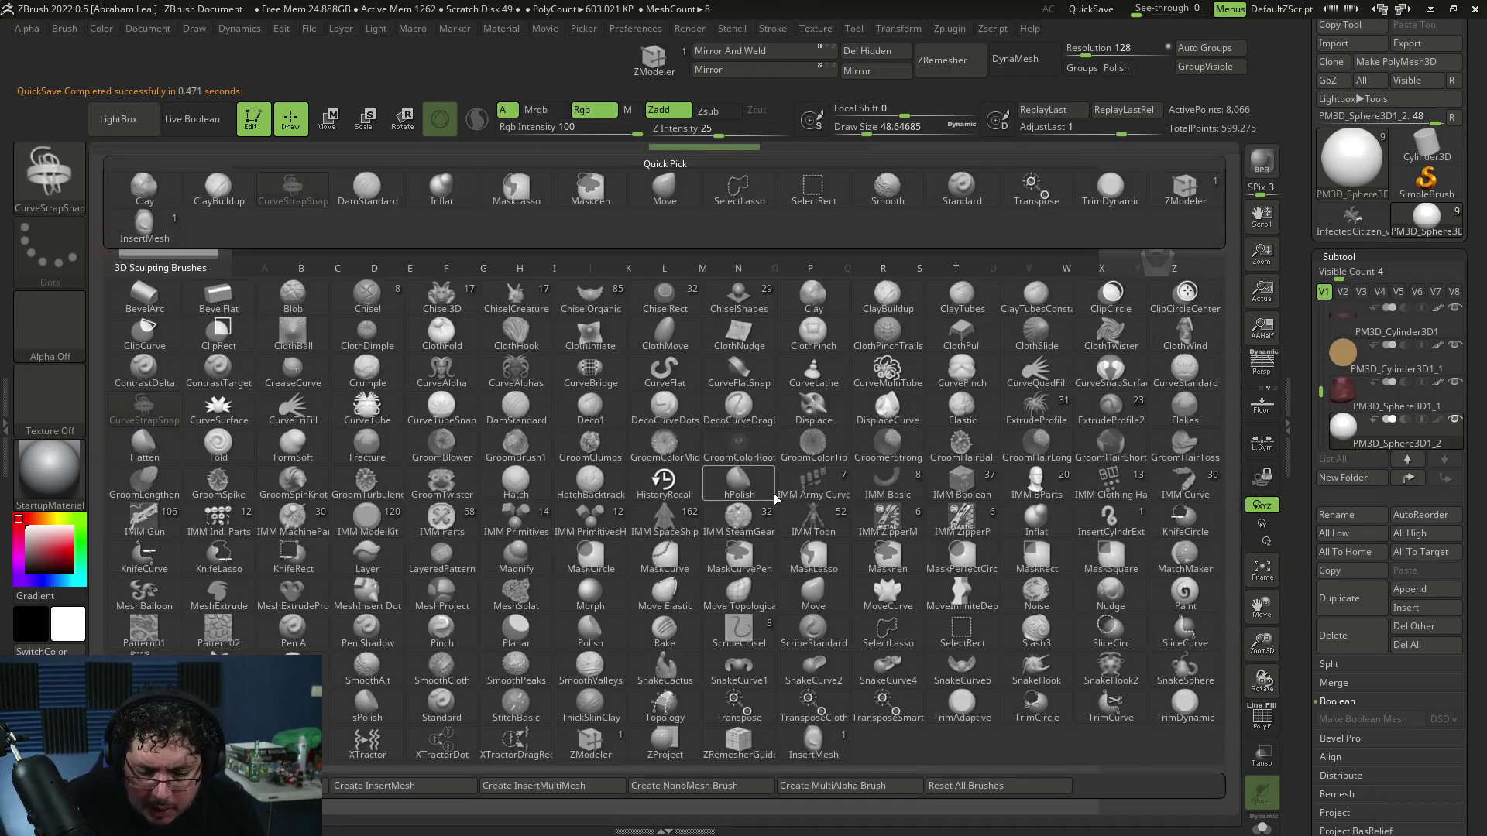
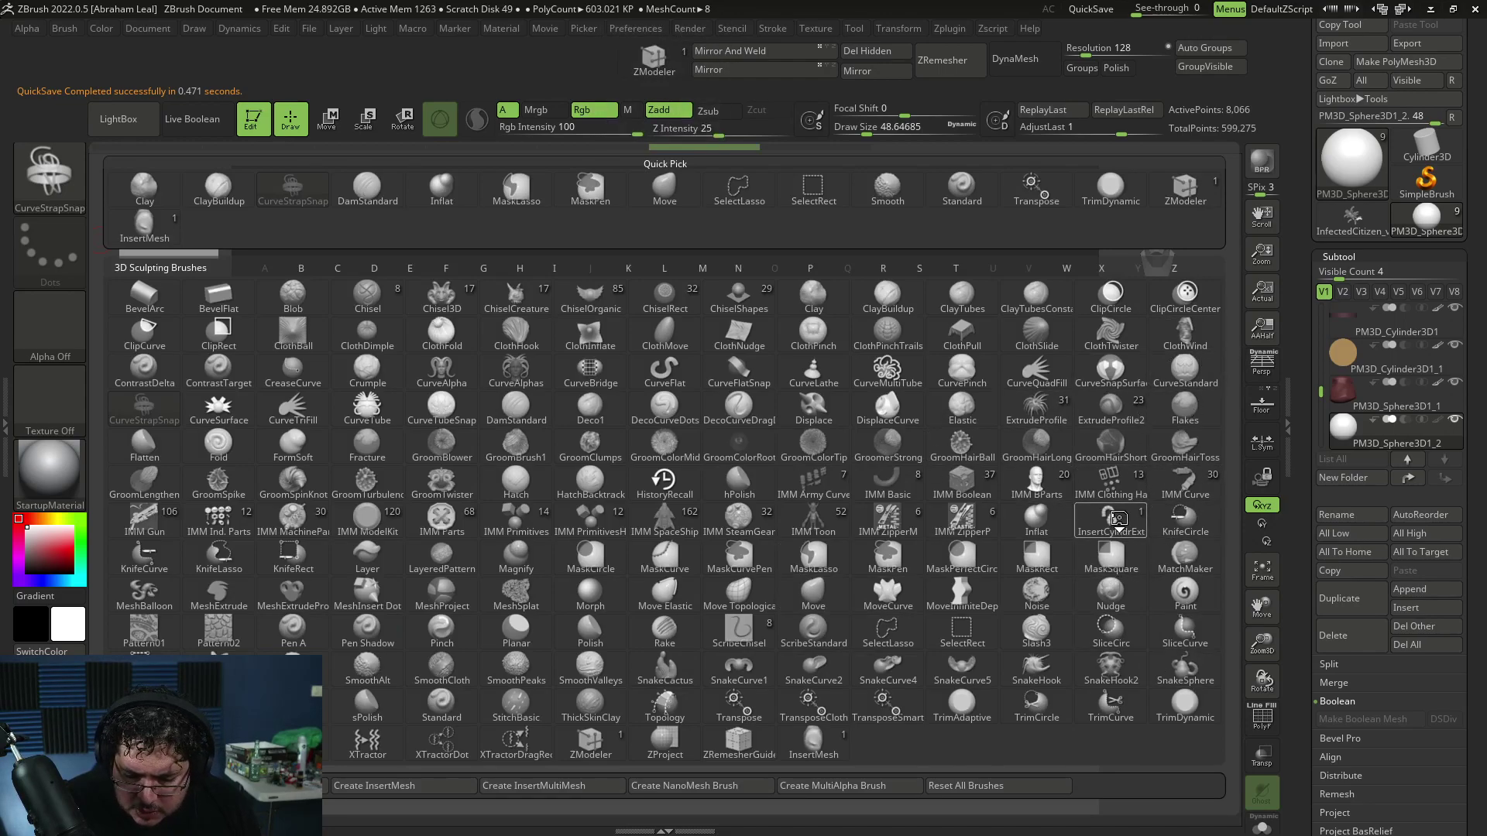
click(1115, 525)
key(alt)
mouse_move(675, 582)
mouse_down()
mouse_move(680, 691)
mouse_move(800, 654)
mouse_move(759, 770)
mouse_move(881, 599)
mouse_up()
key(ctrl+z)
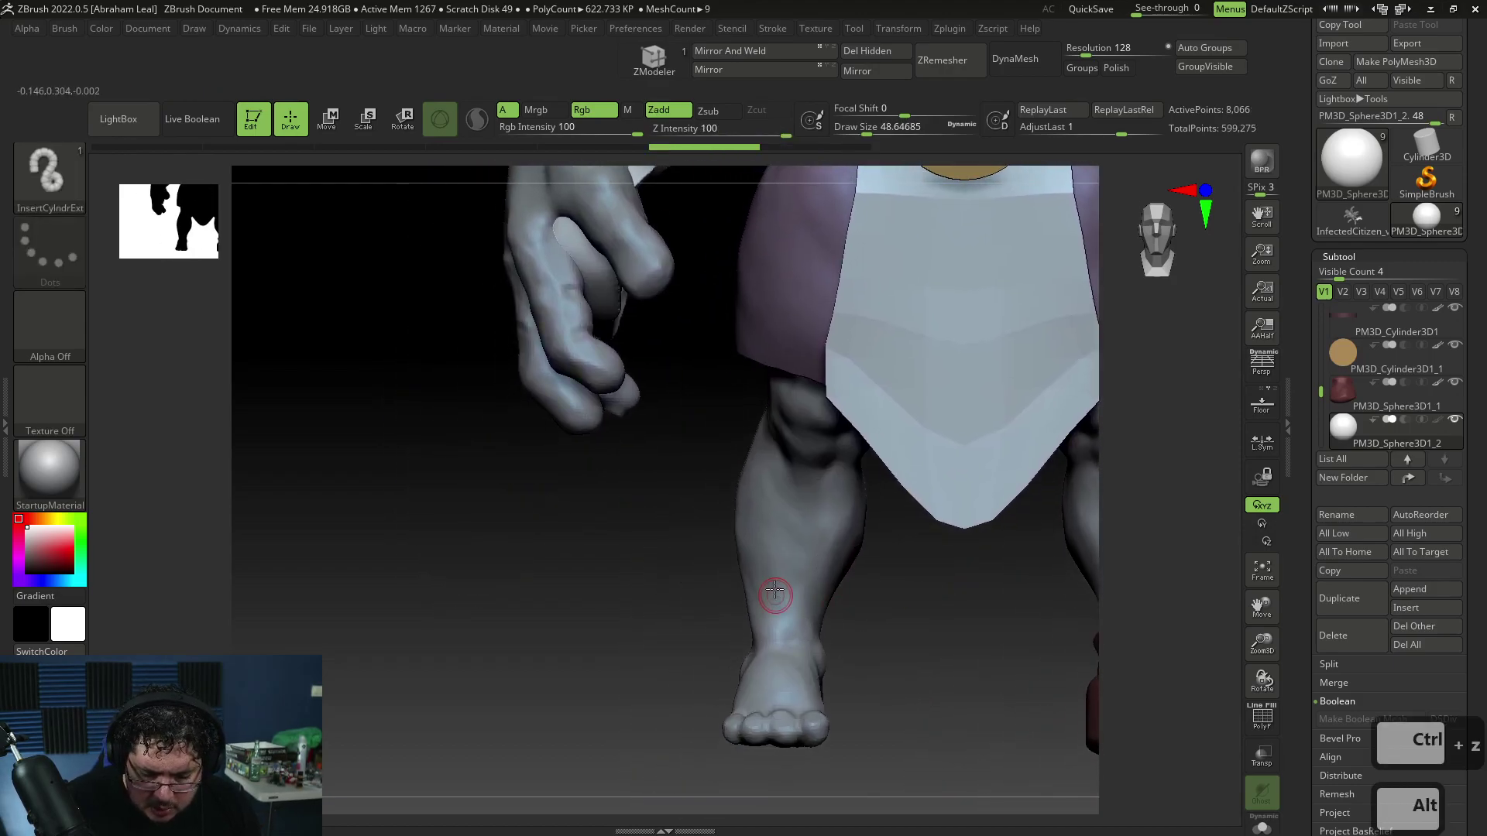
Try several InsertCylndrExt strokes across the bare ankle, undoing each one
mouse_move(693, 604)
shift+mouse_down()
mouse_move(657, 600)
mouse_move(687, 611)
mouse_move(647, 616)
shift+mouse_up()
key(ctrl+z)
key(ctrl+z)
drag(762, 602, 1064, 611)
key(ctrl+z)
shift+drag(775, 615, 936, 615)
key(ctrl+z)
key(ctrl+z)
drag(784, 630, 937, 635)
key(ctrl+z)
Draw an InsertCylndrExt curve on the bare ankle and extend it around the back of the leg
drag(841, 631, 913, 634)
drag(1007, 646, 844, 652)
alt+drag(1105, 654, 933, 604)
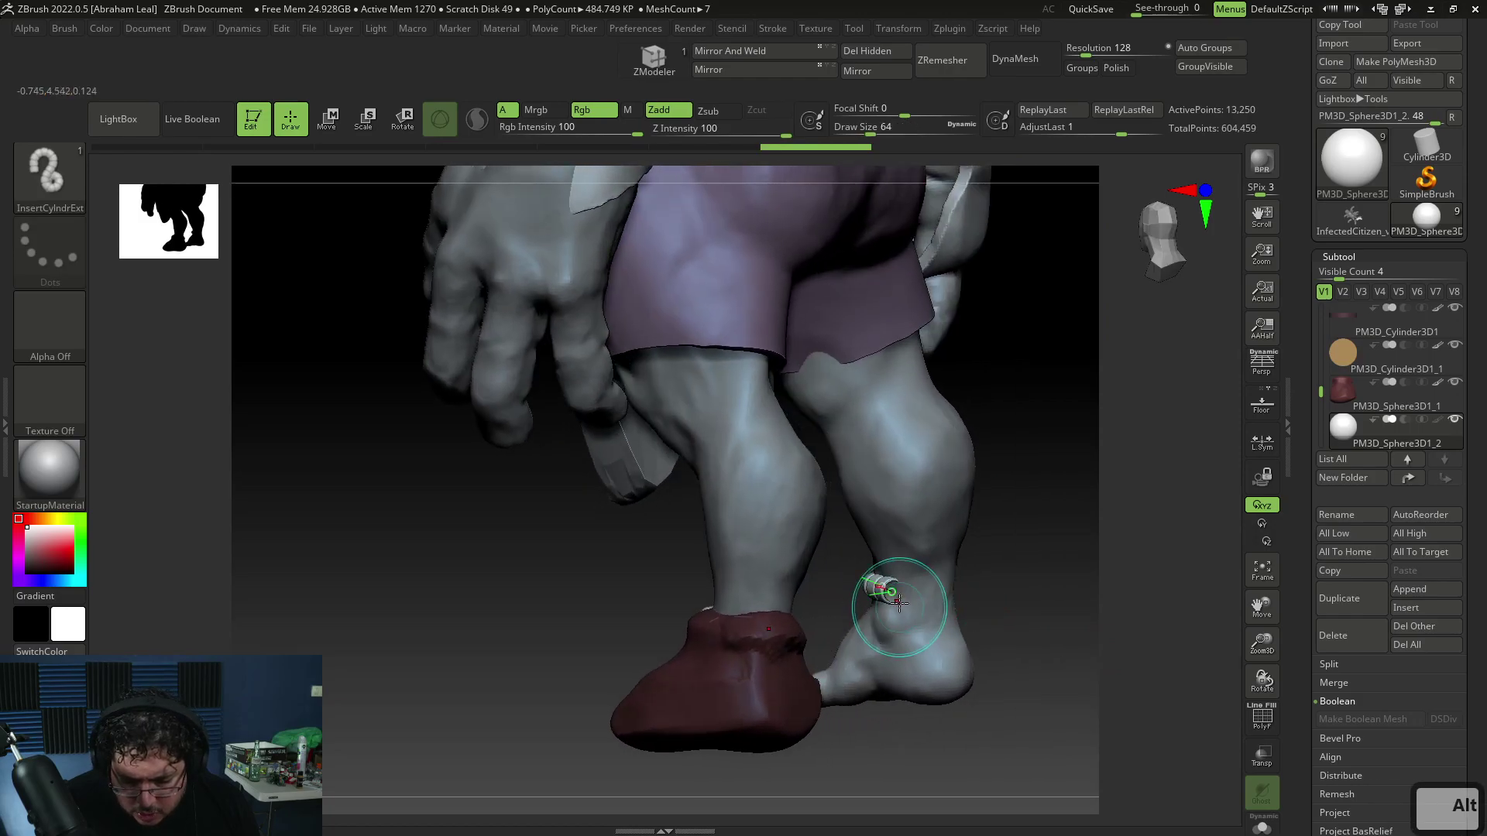
key(ctrl+z)
click(904, 595)
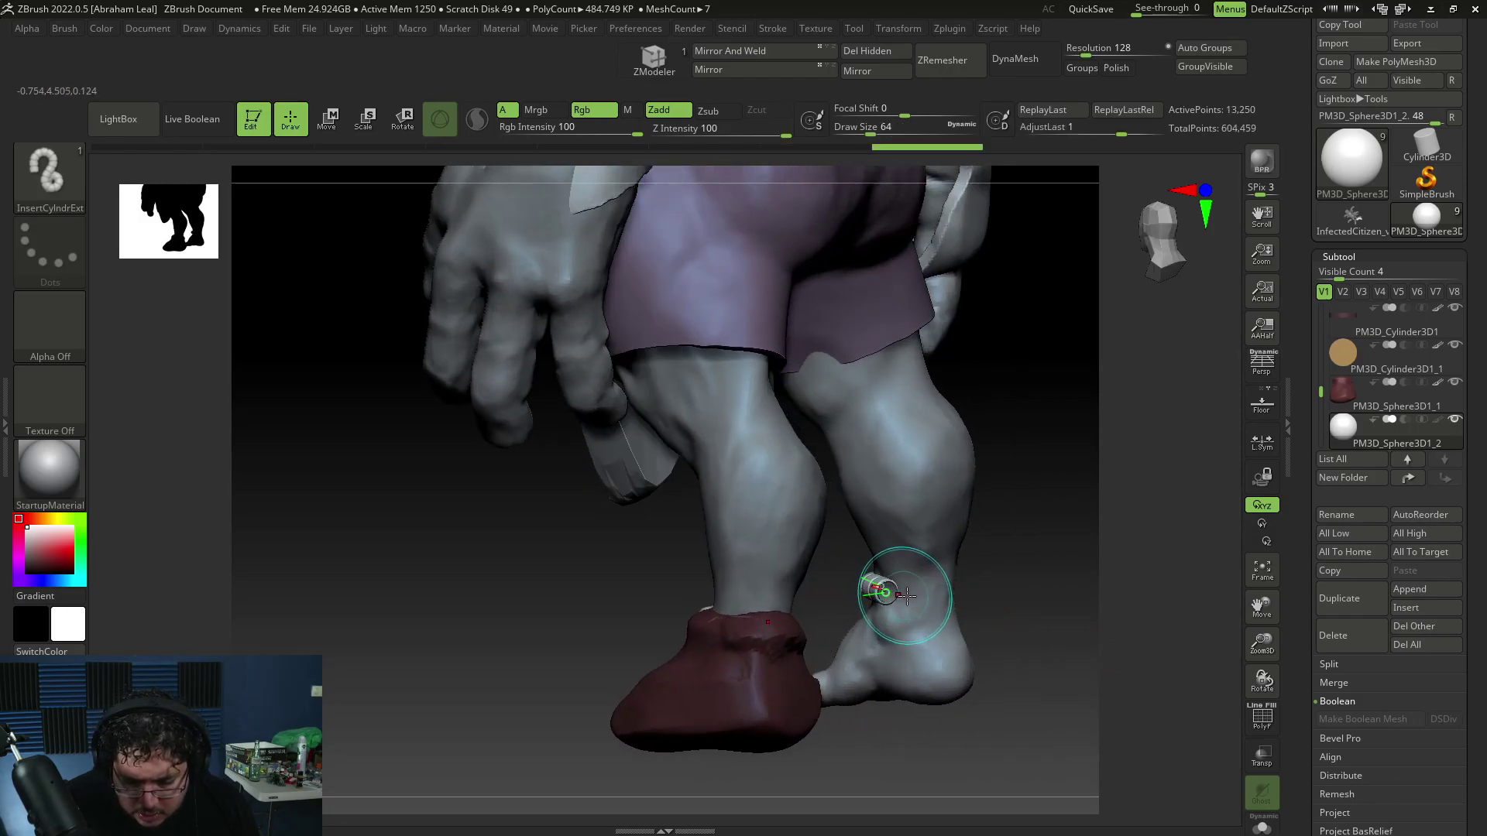
drag(971, 586, 924, 610)
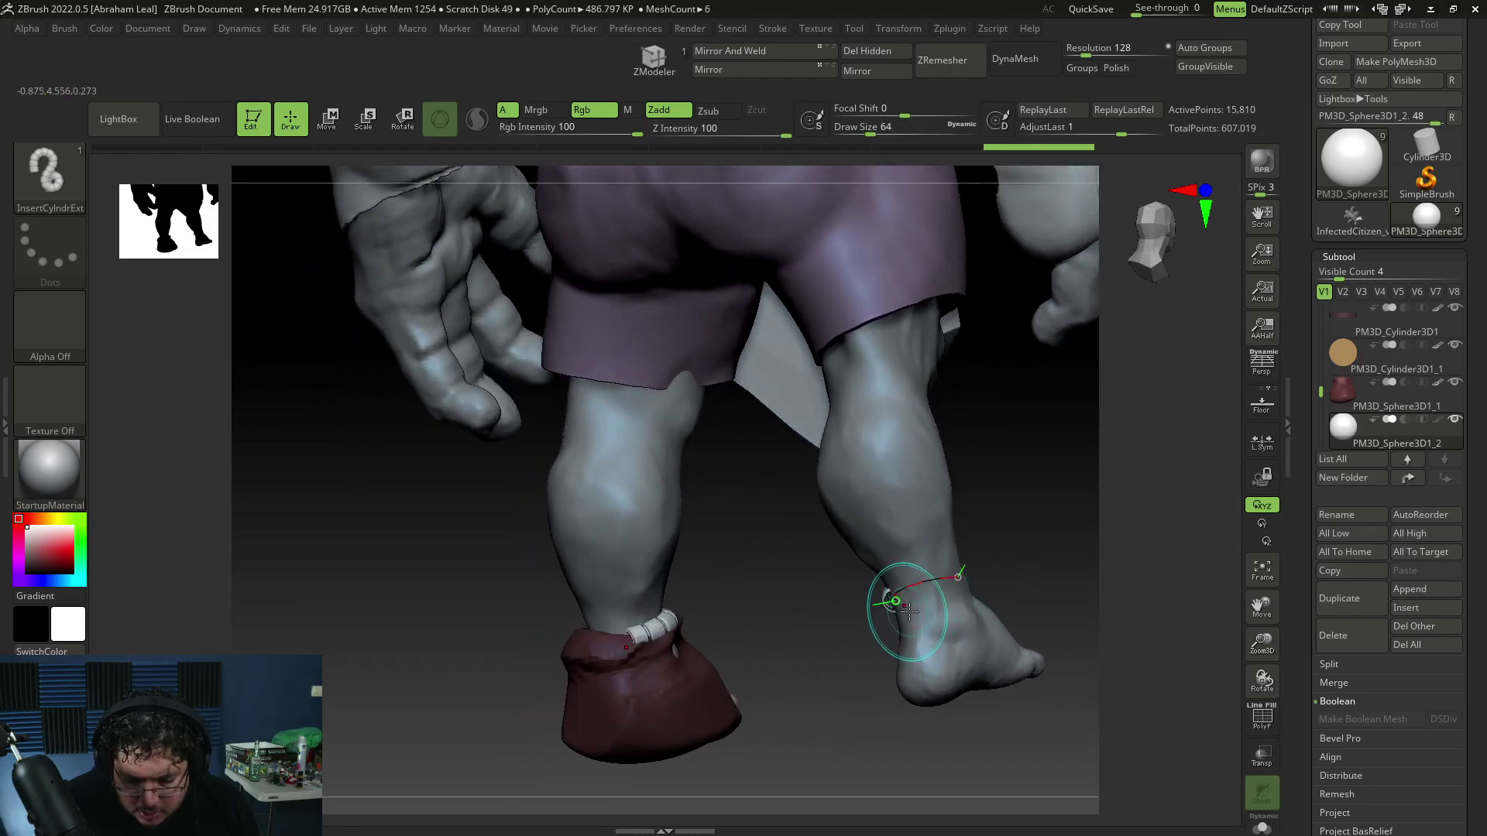
mouse_move(959, 599)
right_down()
mouse_move(790, 723)
mouse_move(780, 654)
mouse_move(1020, 504)
mouse_move(989, 512)
mouse_move(992, 546)
mouse_move(973, 487)
right_up()
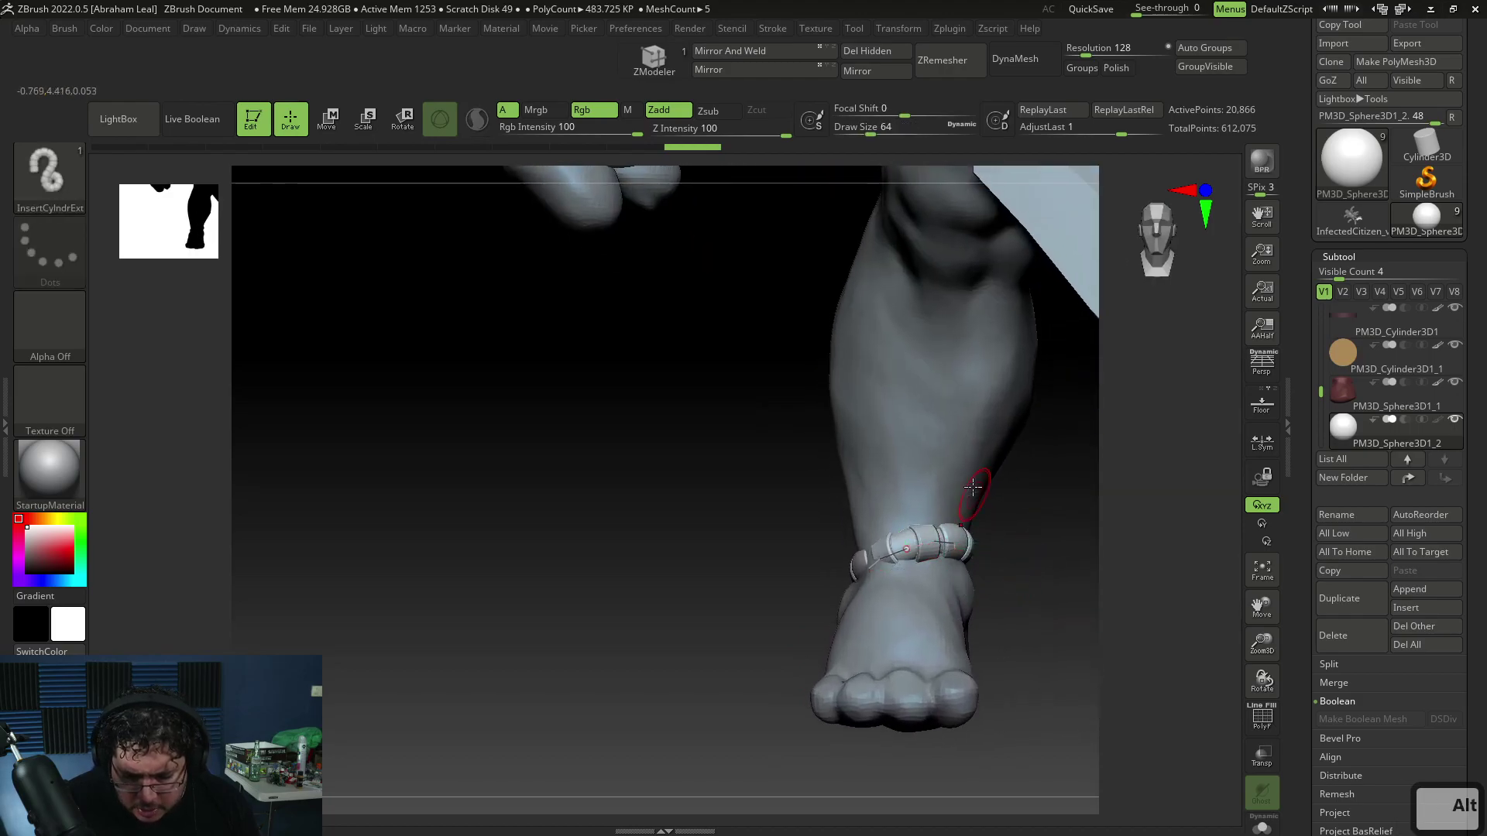
Complete the cylinder band across the front of the ankle and try to apply DynaMesh to it
drag(872, 567, 952, 542)
right_drag(1009, 545, 700, 627)
right_drag(1131, 534, 1029, 534)
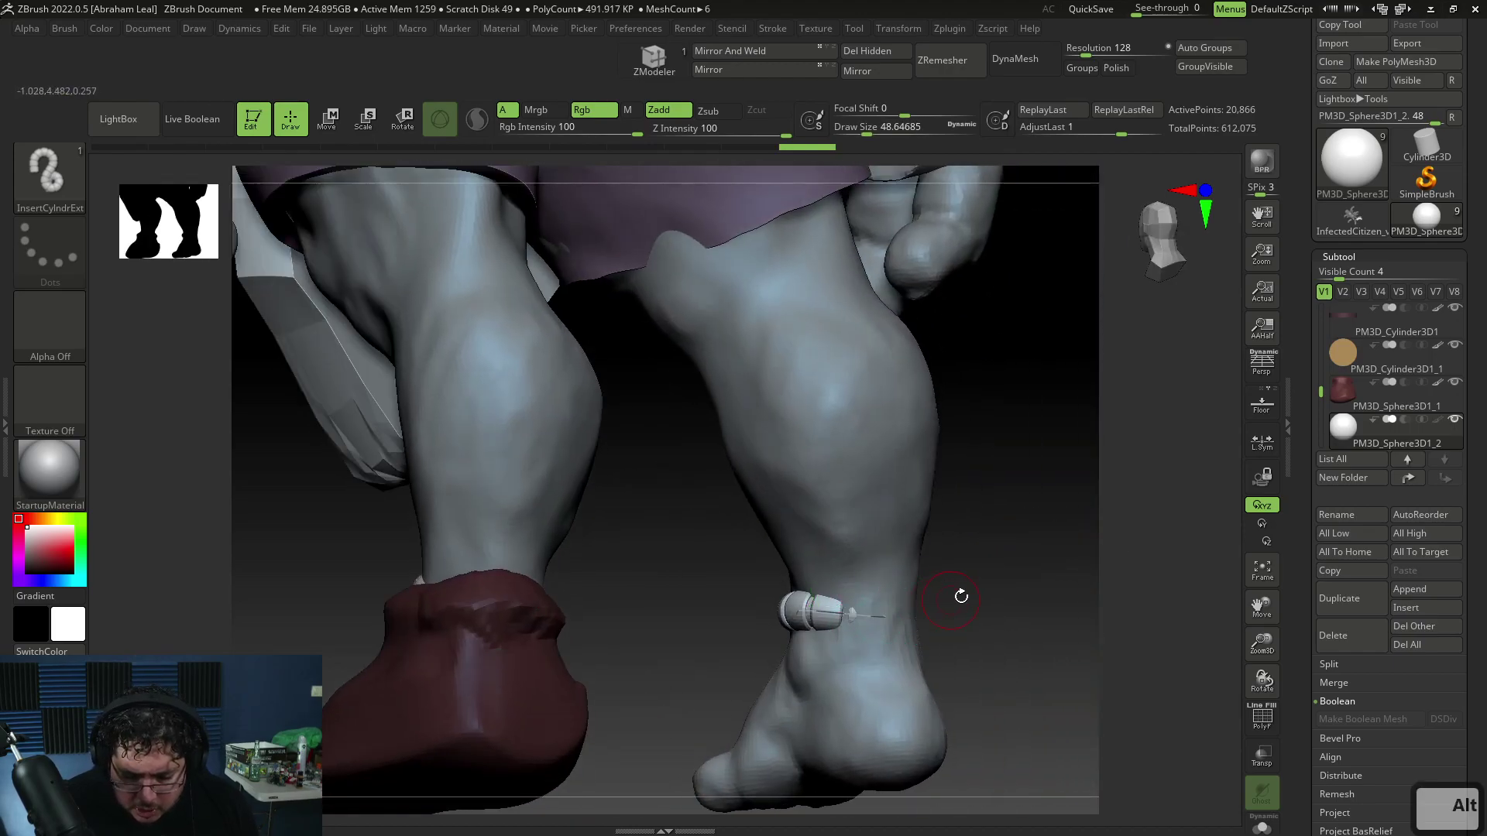
right_drag(958, 597, 985, 594)
right_drag(958, 524, 927, 514)
click(1015, 59)
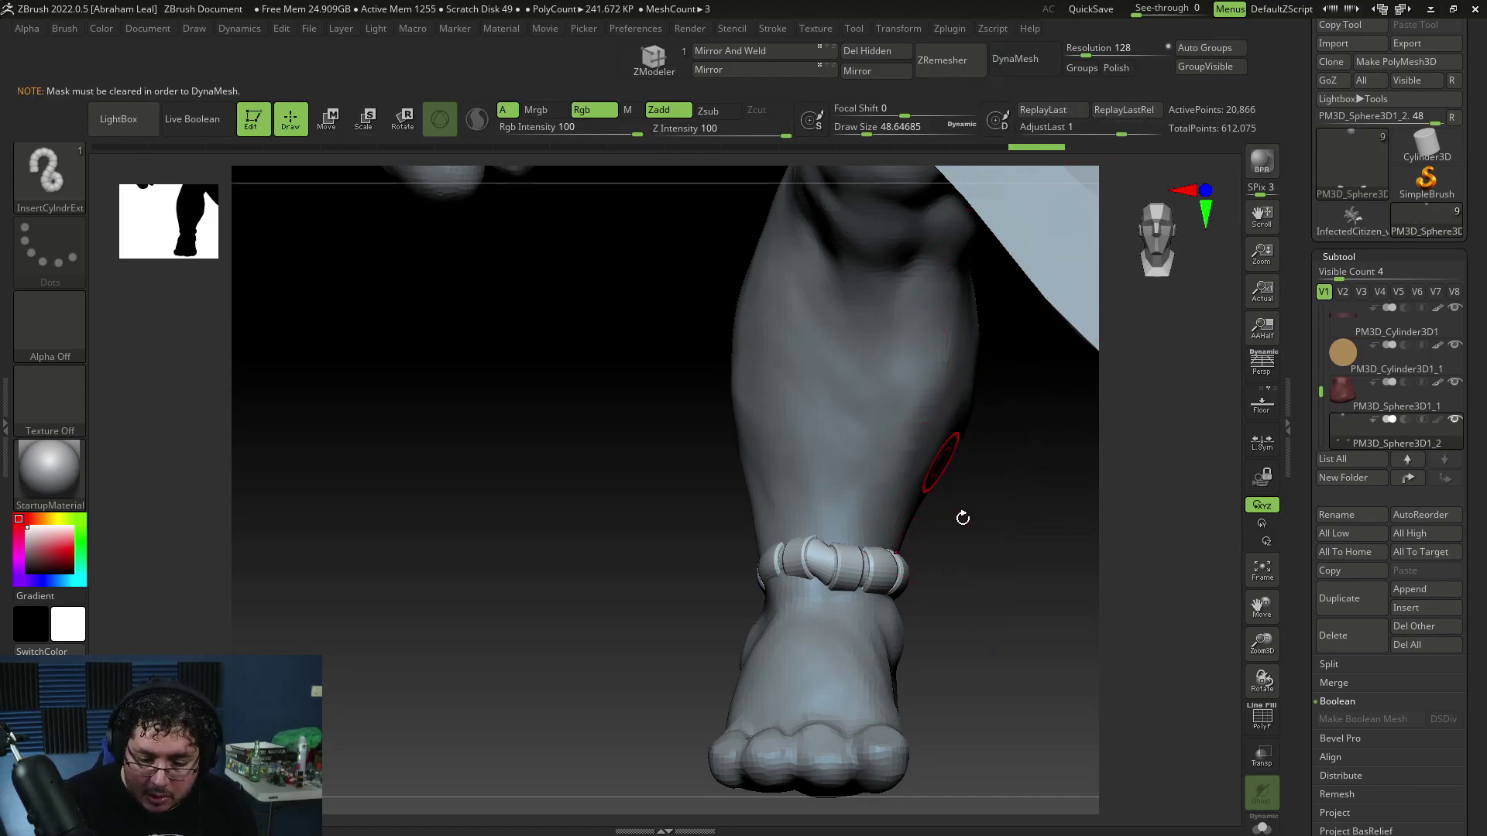
DynaMesh the ankle band, raise the resolution to 288 and remesh it again
alt+right_drag(956, 510, 953, 398)
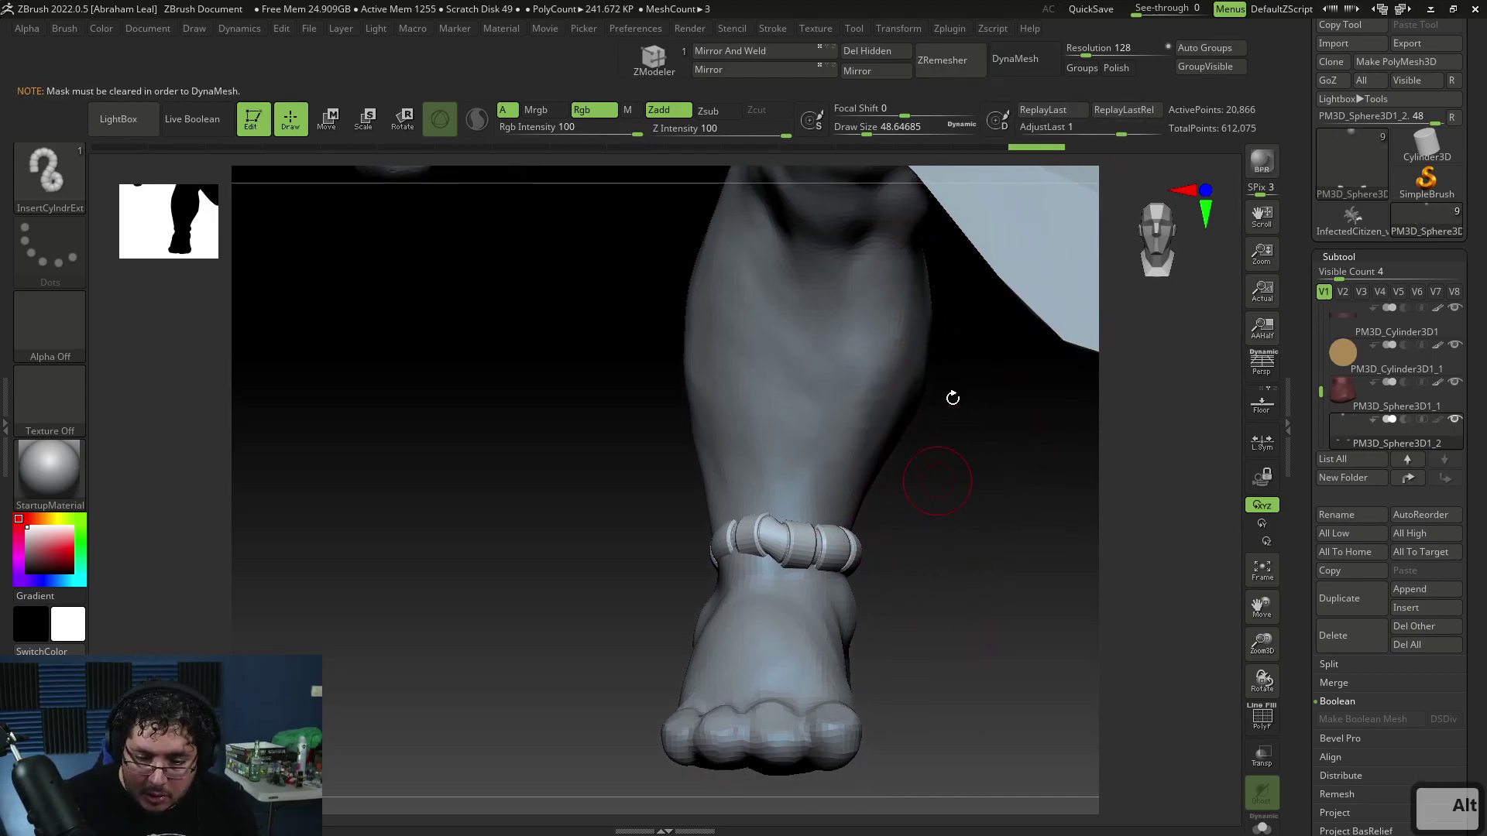
click(1020, 64)
key(q)
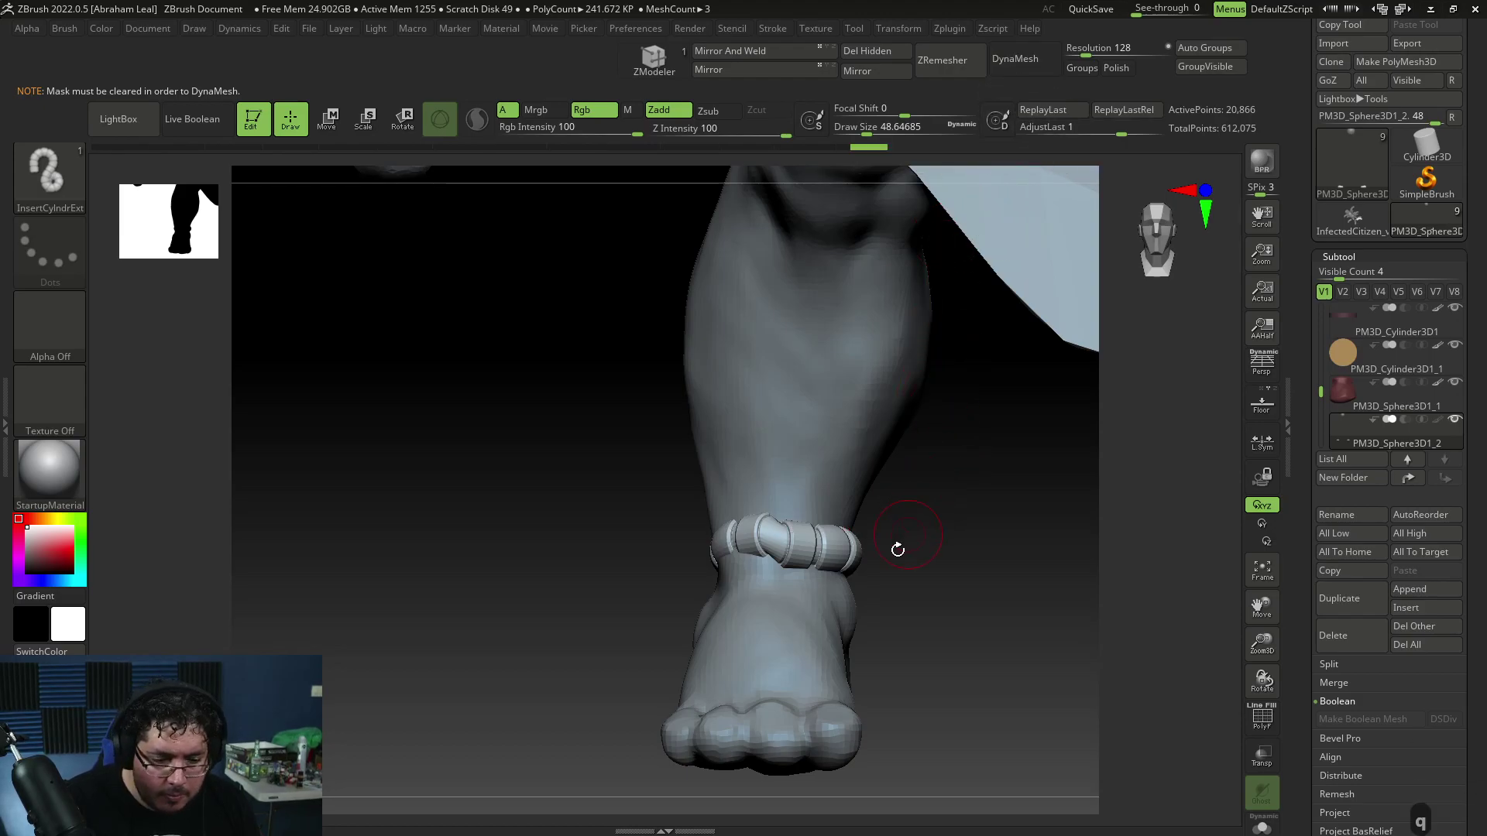
click(1019, 63)
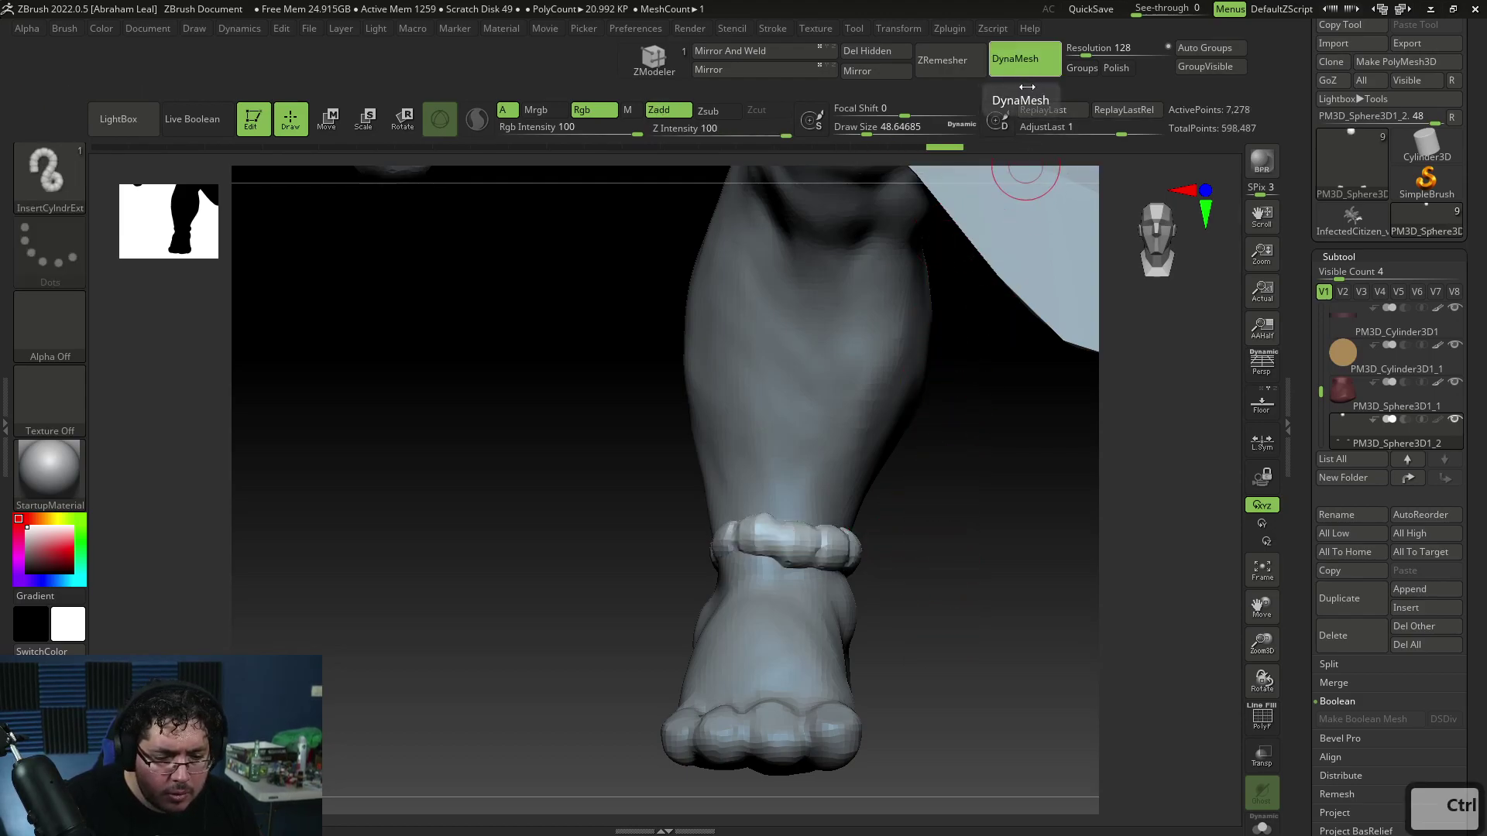
alt+right_drag(945, 554, 947, 634)
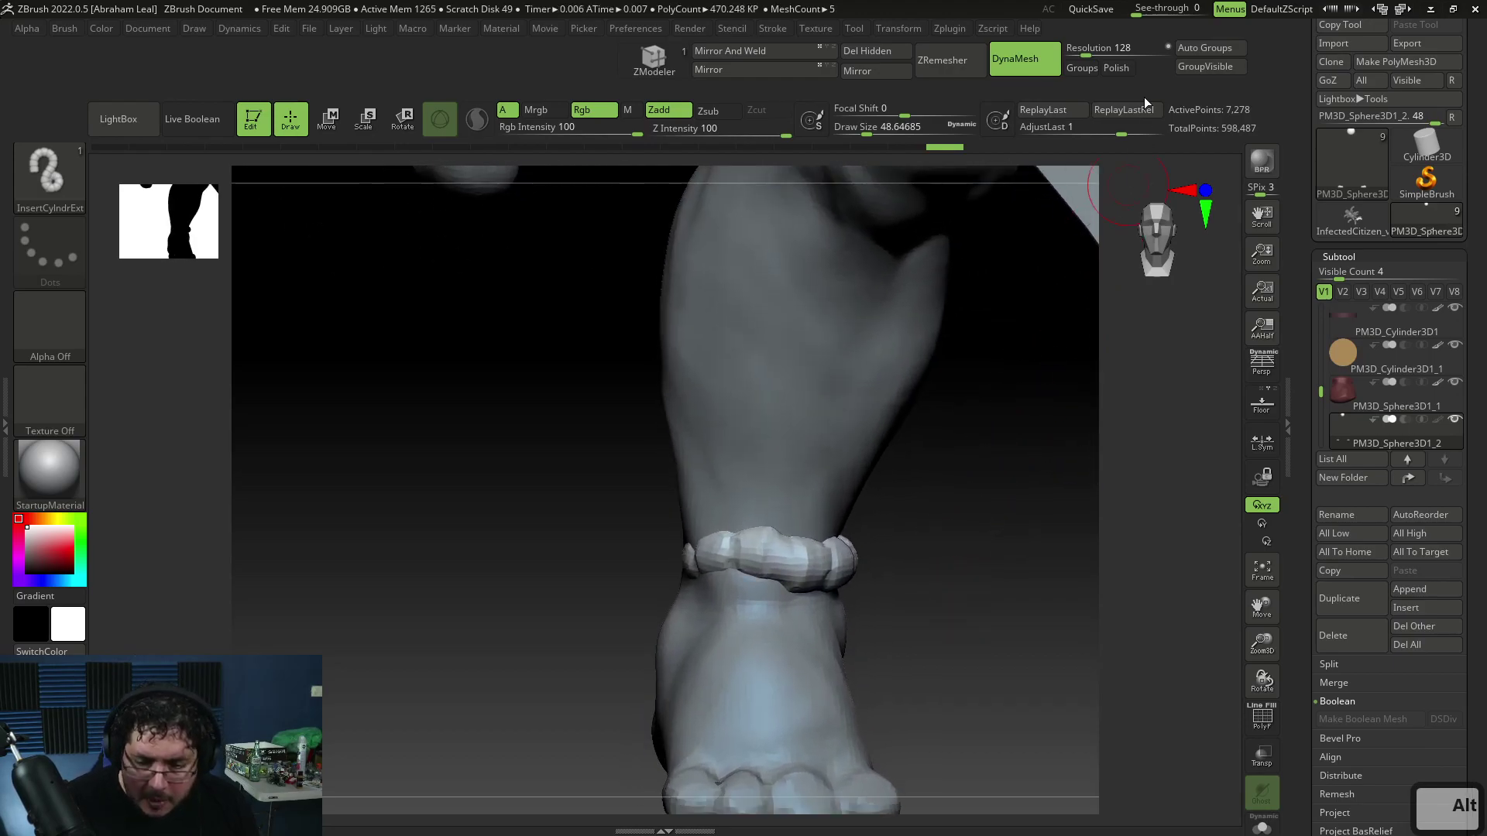
drag(1084, 52, 1094, 51)
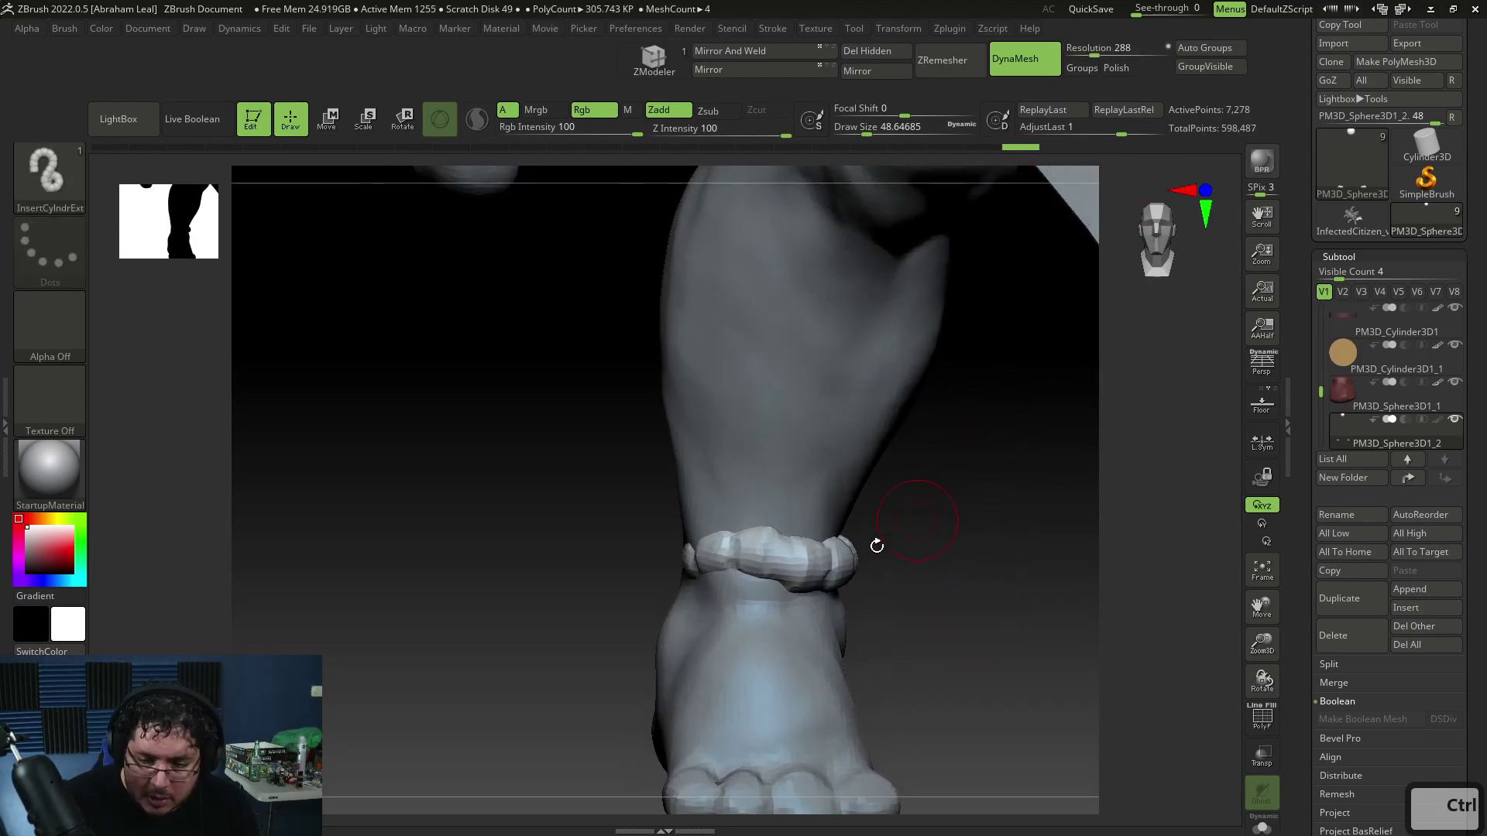
mouse_move(913, 606)
ctrl+mouse_down()
mouse_move(916, 633)
mouse_move(899, 591)
ctrl+mouse_up()
Reshape the lumpy ankle band with the Move brush at a draw size of about 149 so it wraps the ankle evenly
key(b)
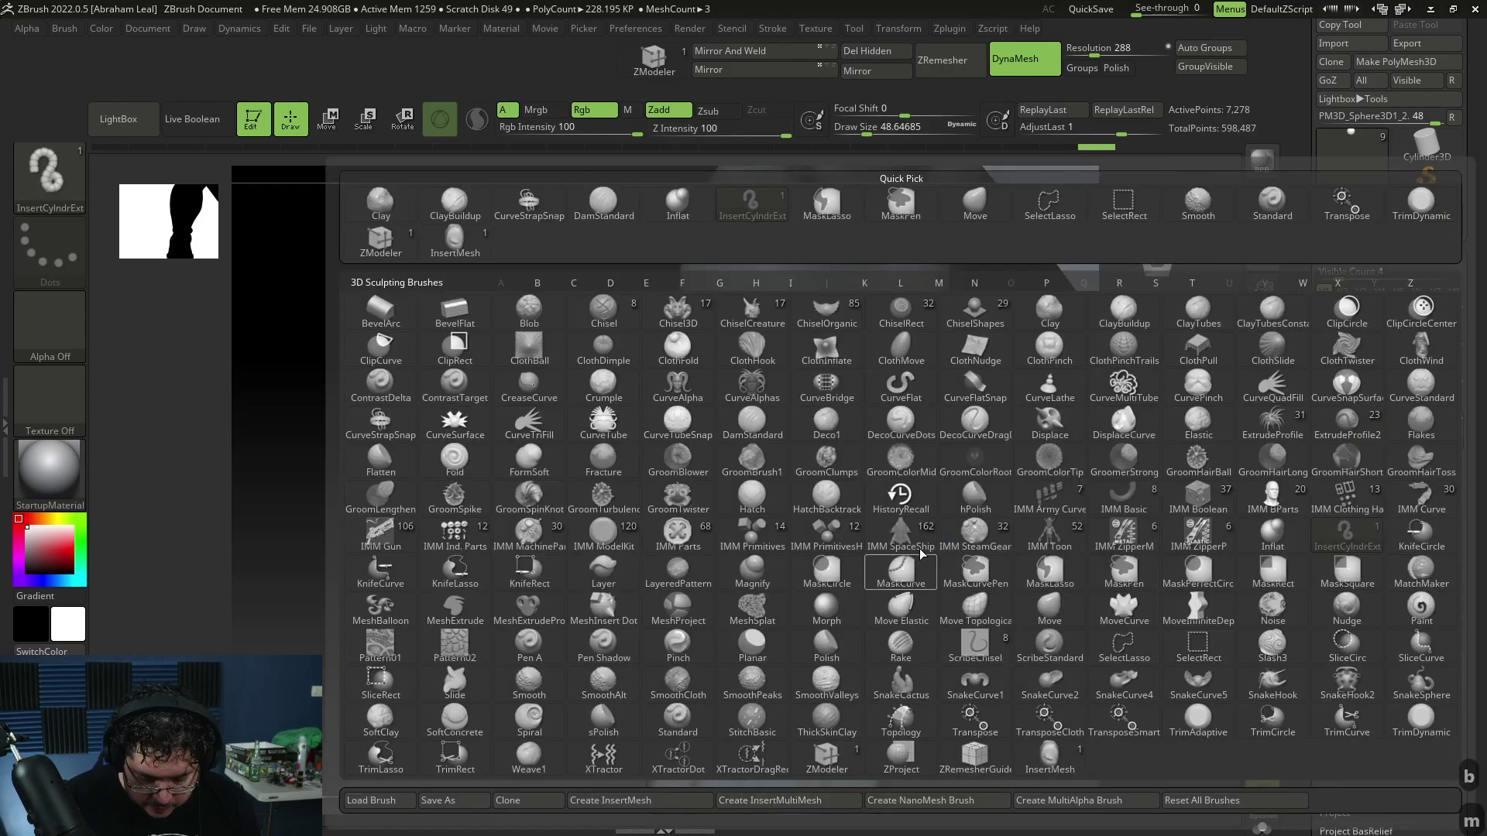
key(m)
key(v)
key(space)
drag(914, 514, 944, 512)
drag(765, 559, 745, 561)
mouse_move(762, 569)
right_down()
mouse_move(890, 575)
mouse_move(697, 604)
right_up()
drag(616, 555, 593, 544)
right_drag(525, 555, 604, 511)
drag(556, 535, 515, 503)
right_drag(732, 520, 859, 562)
drag(474, 491, 501, 497)
mouse_move(763, 534)
right_down()
mouse_move(680, 634)
mouse_move(728, 666)
mouse_move(658, 564)
right_up()
drag(577, 533, 589, 528)
right_drag(736, 542, 639, 546)
Smooth the lumps along the side and back of the ankle band and nudge its shape against the leg
shift+drag(569, 538, 633, 496)
mouse_move(744, 535)
right_down()
mouse_move(859, 496)
mouse_move(759, 464)
right_up()
right_drag(813, 418, 844, 410)
shift+drag(732, 445, 751, 453)
mouse_move(853, 408)
right_down()
mouse_move(642, 678)
mouse_move(472, 755)
right_up()
shift+drag(806, 541, 870, 514)
drag(724, 574, 727, 604)
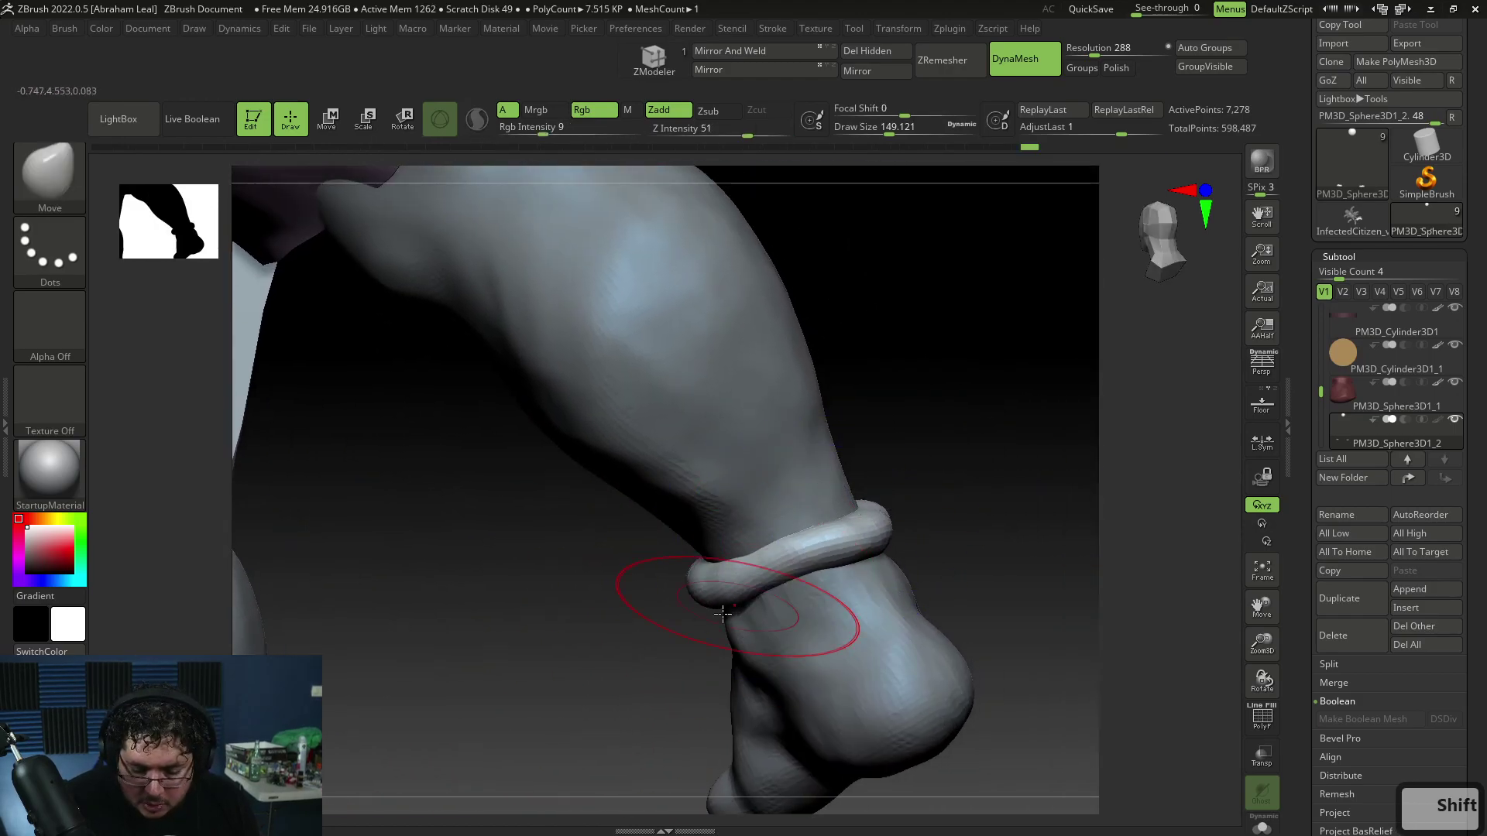
right_drag(727, 605, 740, 659)
mouse_move(772, 600)
shift+mouse_down()
mouse_move(757, 607)
mouse_move(852, 542)
shift+mouse_up()
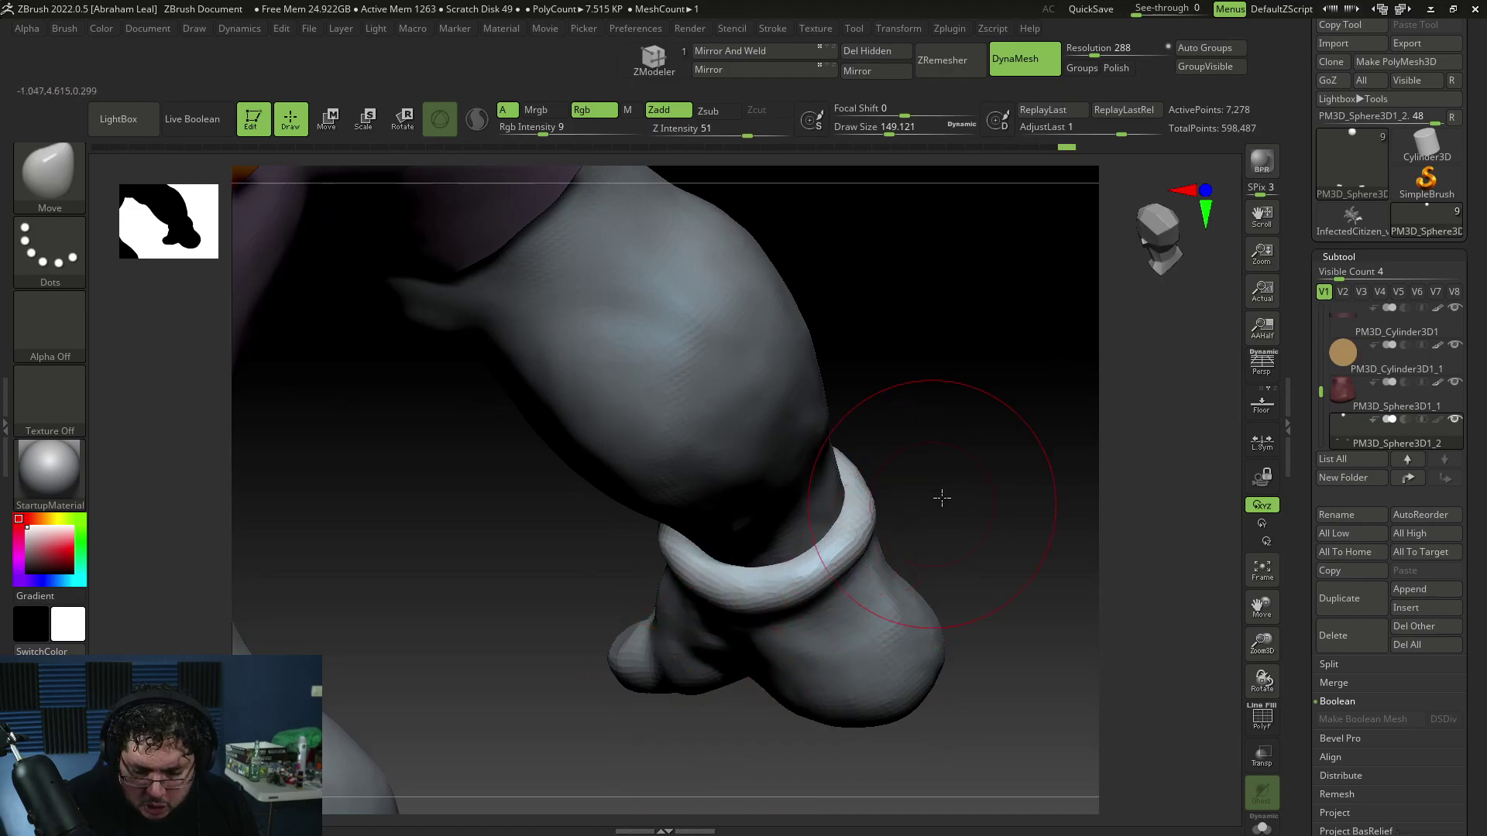
Smooth the remaining bumps around the rest of the ankle band into a clean, even ring
right_drag(946, 494, 1030, 472)
shift+drag(898, 482, 904, 456)
right_drag(984, 371, 1046, 318)
shift+drag(895, 403, 927, 428)
mouse_move(979, 256)
alt+right_down()
mouse_move(945, 361)
mouse_move(1076, 372)
alt+right_up()
shift+drag(889, 455, 895, 474)
right_drag(882, 266, 903, 406)
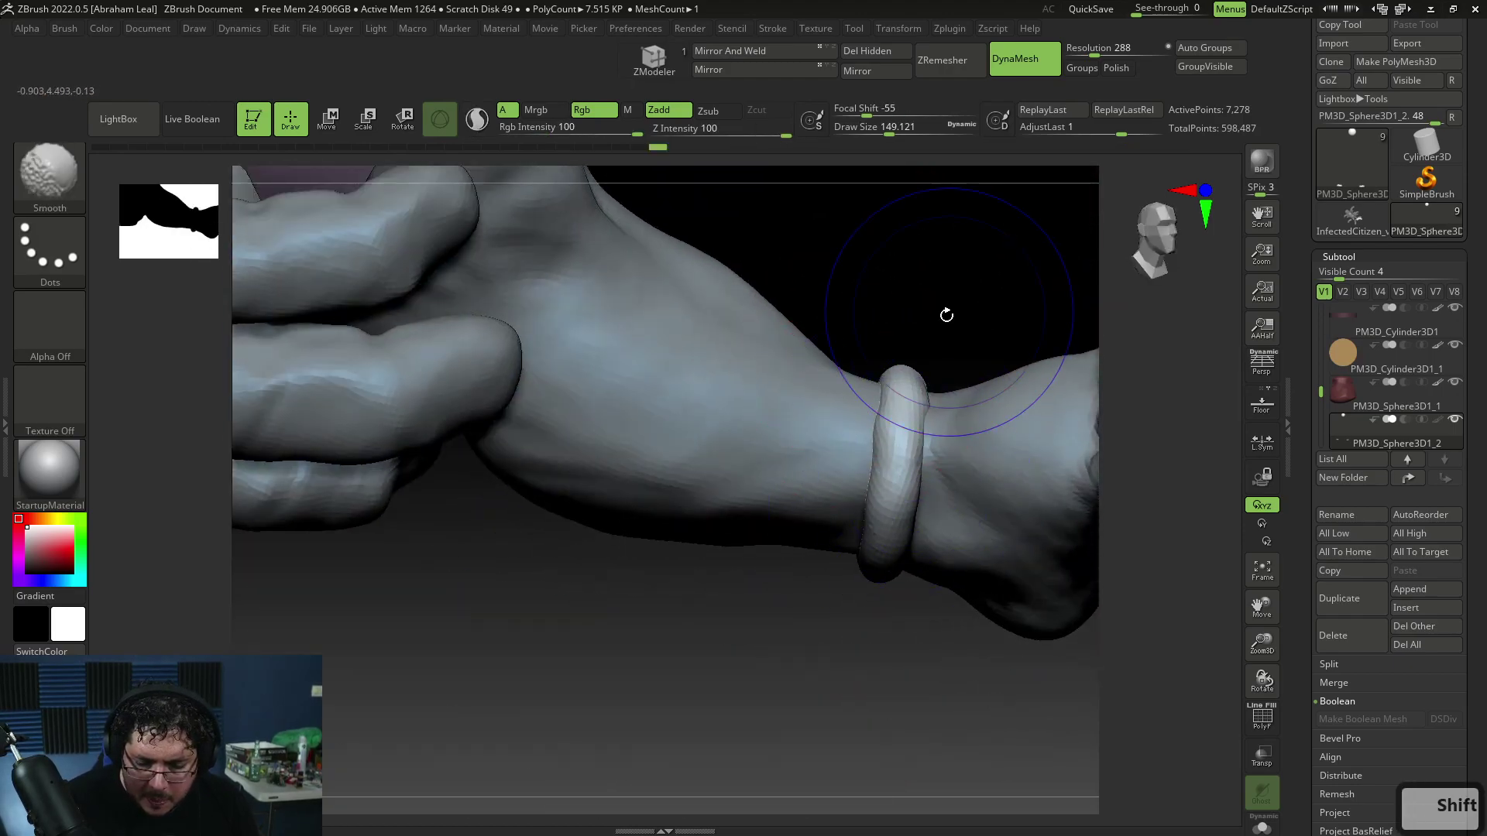
right_drag(949, 311, 925, 358)
Turn off symmetry, hide the mirrored band piece around the booted ankle and delete the hidden geometry
mouse_move(926, 589)
alt+right_down()
mouse_move(942, 528)
mouse_move(919, 597)
mouse_move(804, 665)
mouse_move(847, 650)
alt+right_up()
alt+right_drag(1012, 620, 883, 637)
mouse_move(985, 425)
ctrl+shift+mouse_down()
mouse_move(959, 379)
mouse_move(1040, 493)
mouse_move(991, 424)
ctrl+shift+mouse_up()
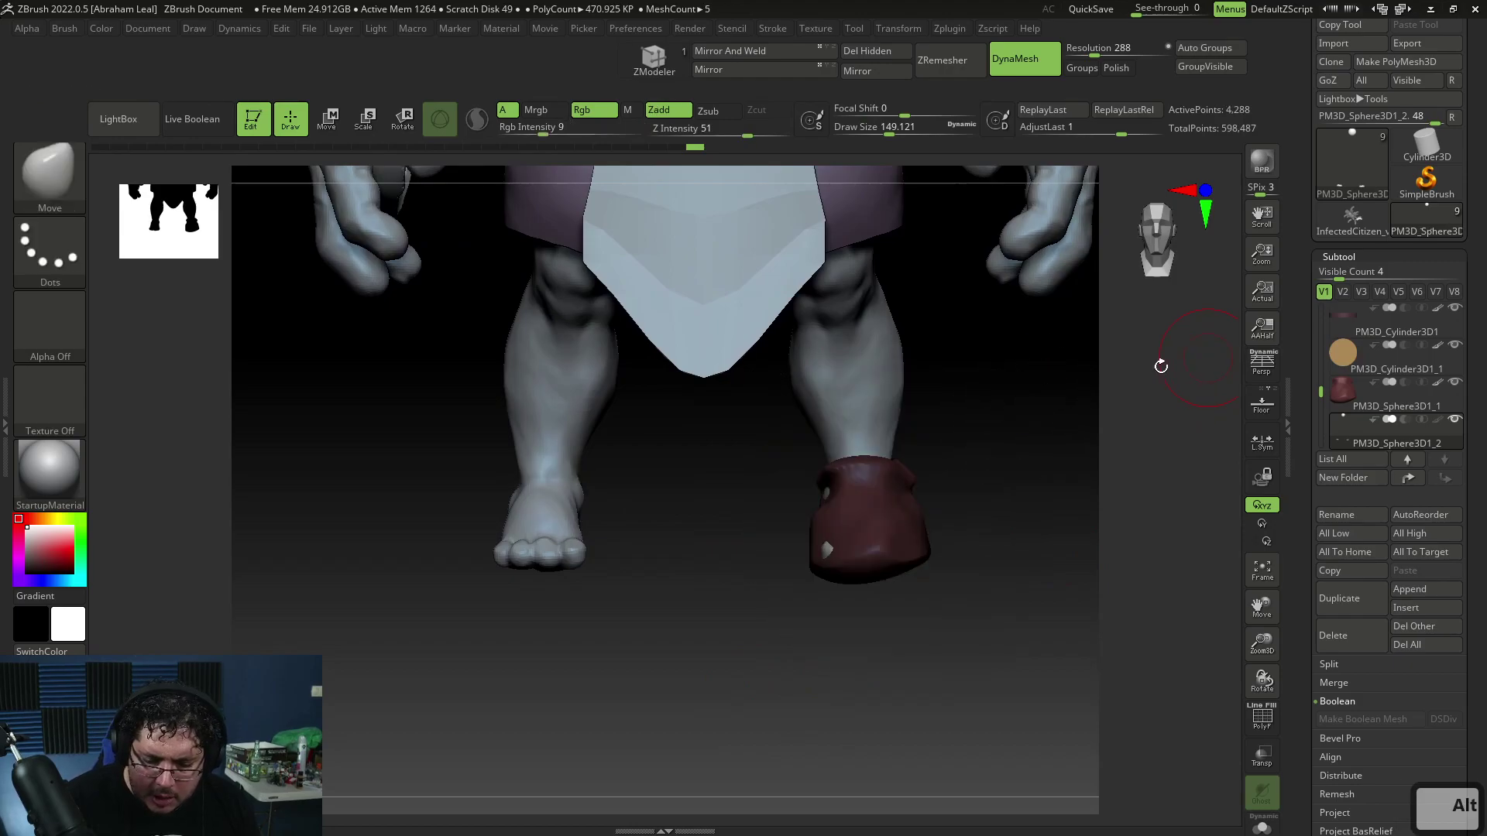
key(ctrl+x)
key(ctrl+z)
key(x)
mouse_move(980, 345)
ctrl+alt+shift+mouse_down()
mouse_move(1004, 369)
mouse_move(994, 353)
ctrl+alt+shift+mouse_up()
click(881, 53)
Reduce the draw size to about 49 and subdivide the ankle band twice
mouse_move(710, 508)
alt+right_down()
mouse_move(859, 590)
mouse_move(856, 646)
alt+right_up()
key(space)
click(778, 491)
alt+right_drag(802, 461, 1011, 534)
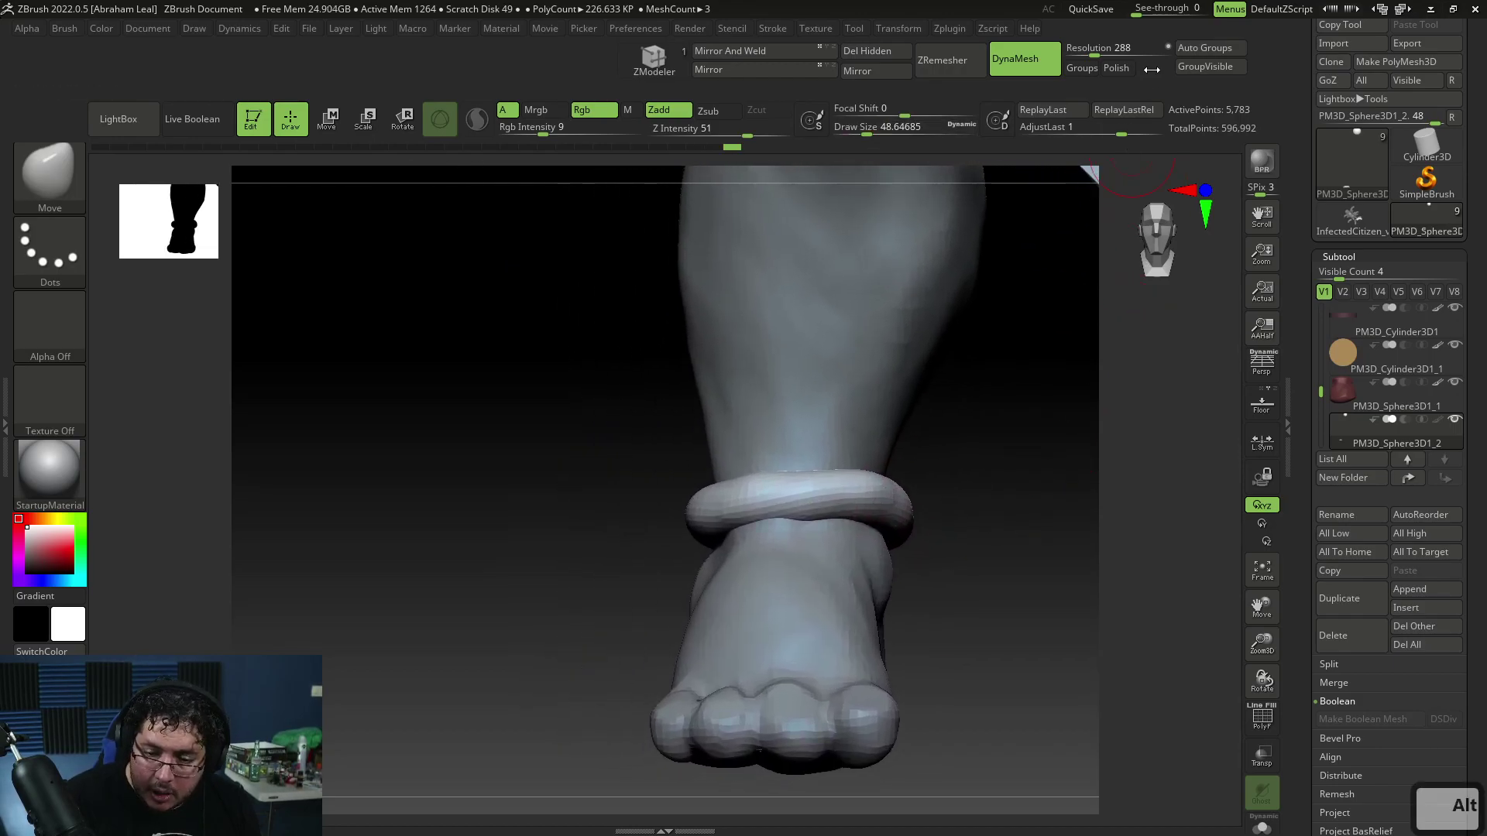
key(ctrl+d)
key(ctrl+d)
Choose the ClayBuildup brush with a draw size of about 35 and check the reference for the band's twist
key(space)
click(972, 494)
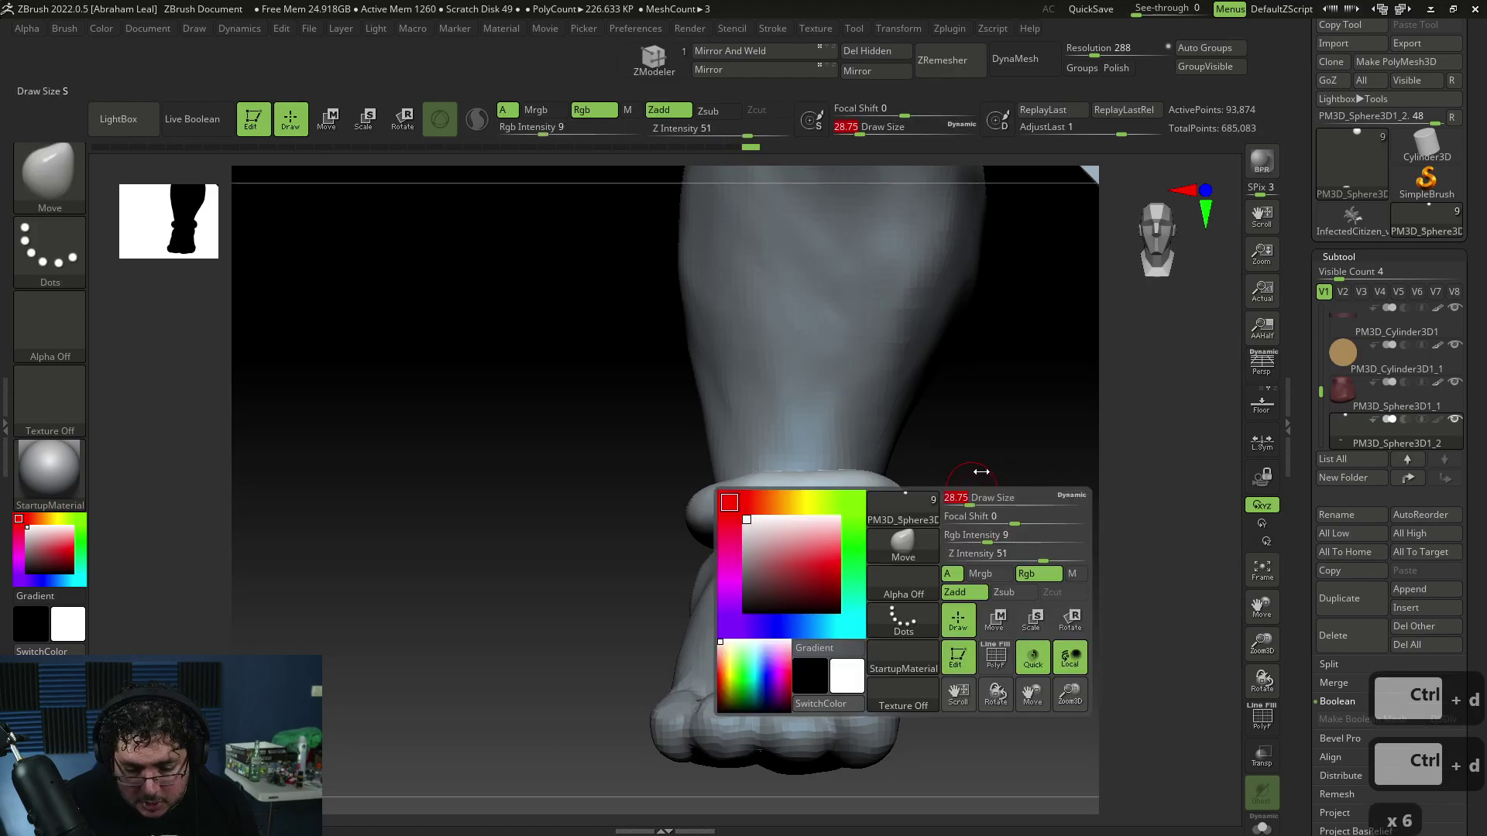
key(b)
key(c)
key(b)
key(space)
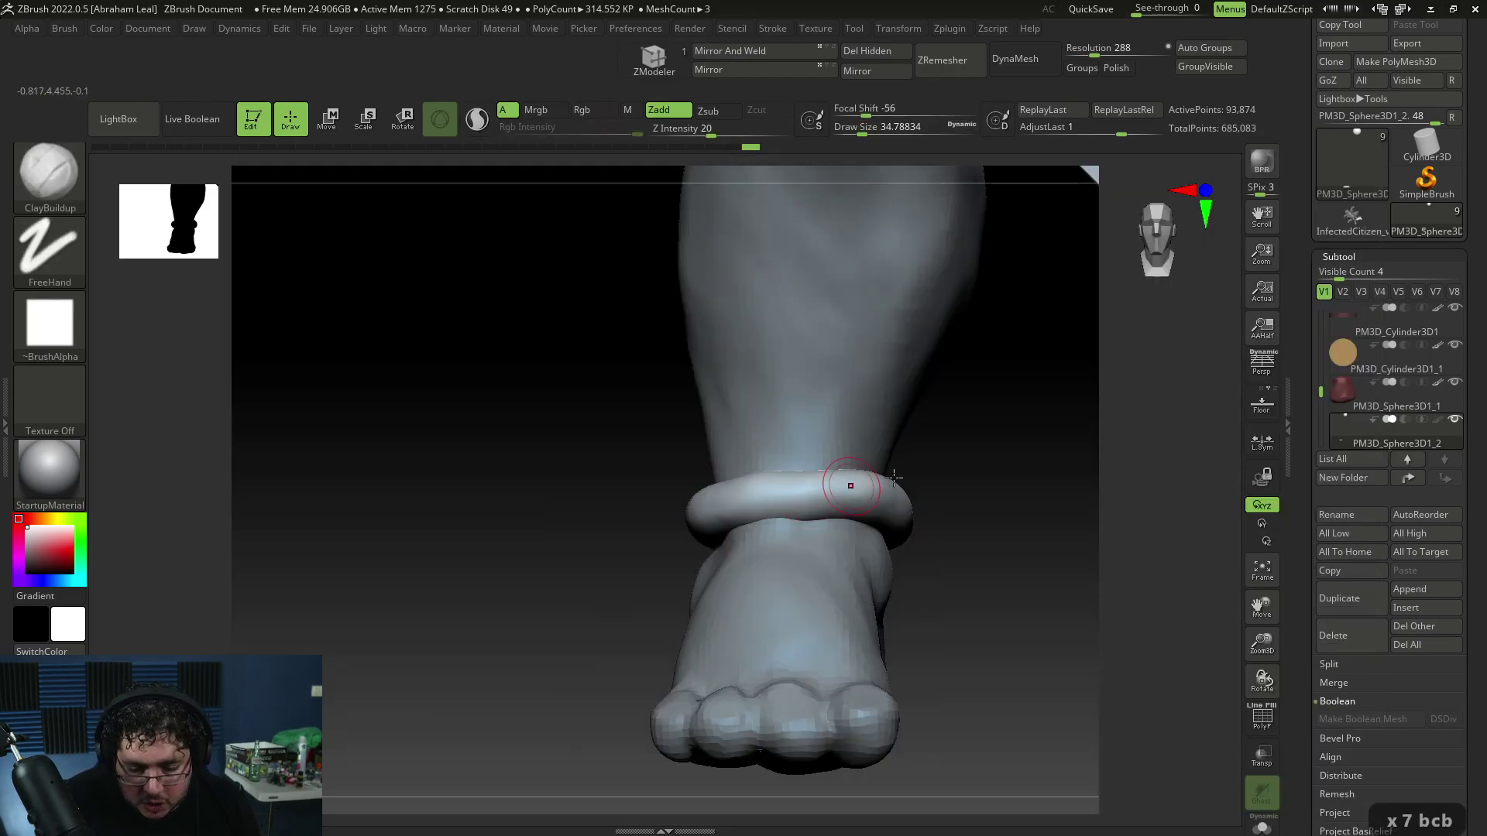
key(alt+Tab)
key(alt+Tab)
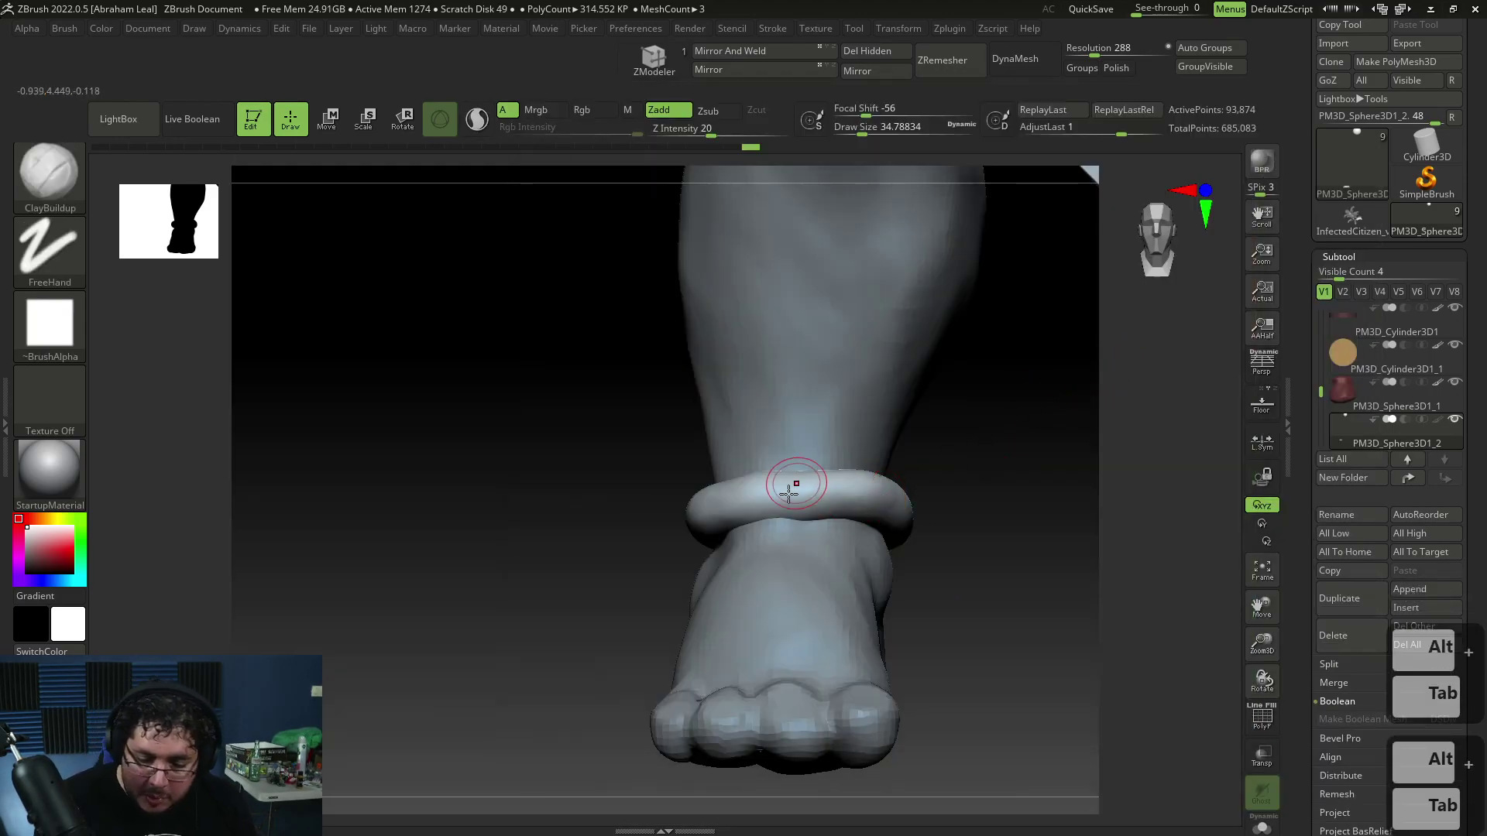
Sculpt diagonal rope-like twists along the front and inner side of the ankle band with ClayBuildup
right_drag(763, 481, 794, 468)
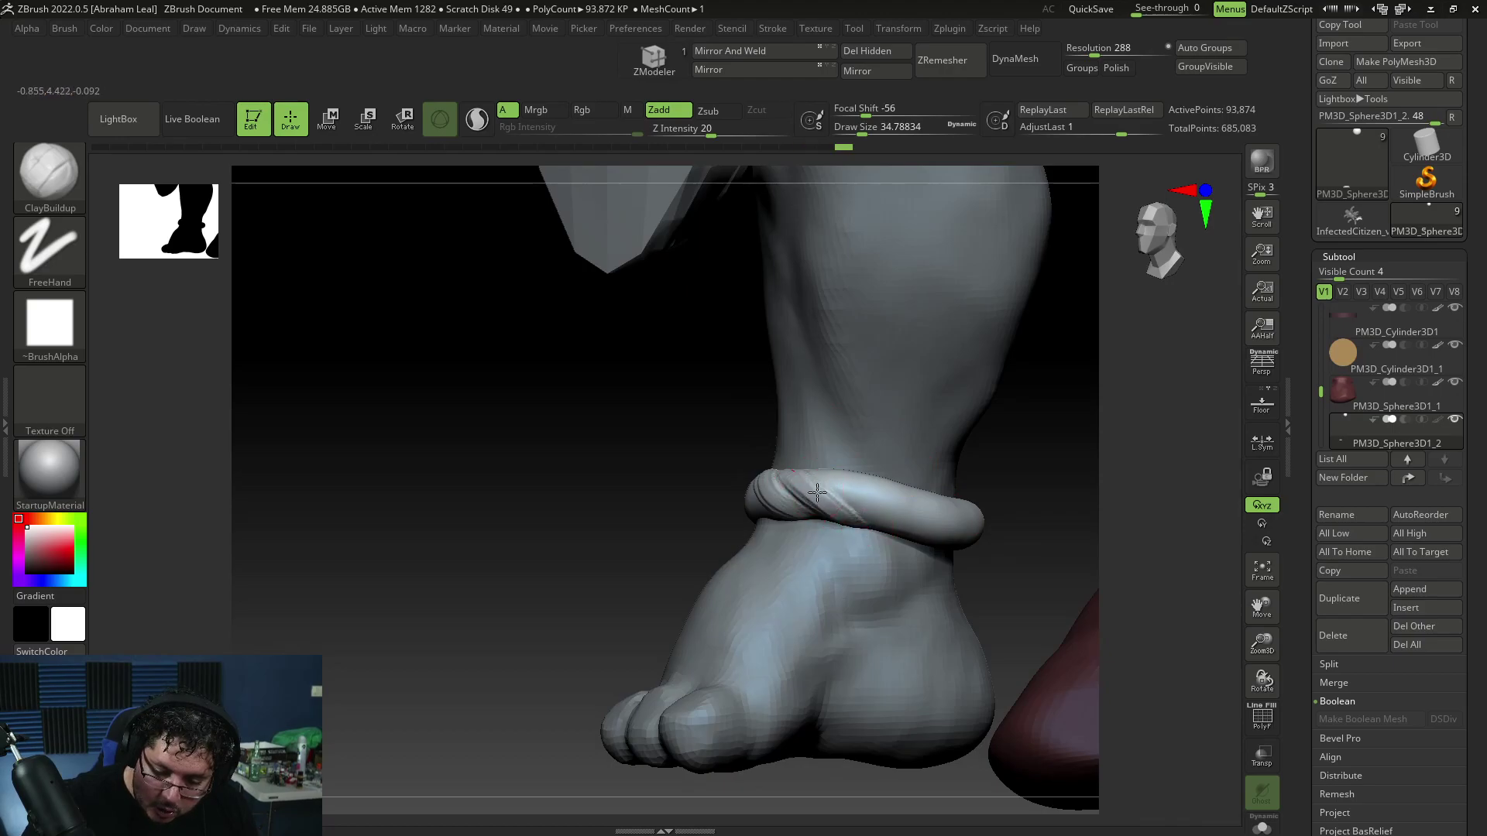
right_drag(985, 567, 1027, 509)
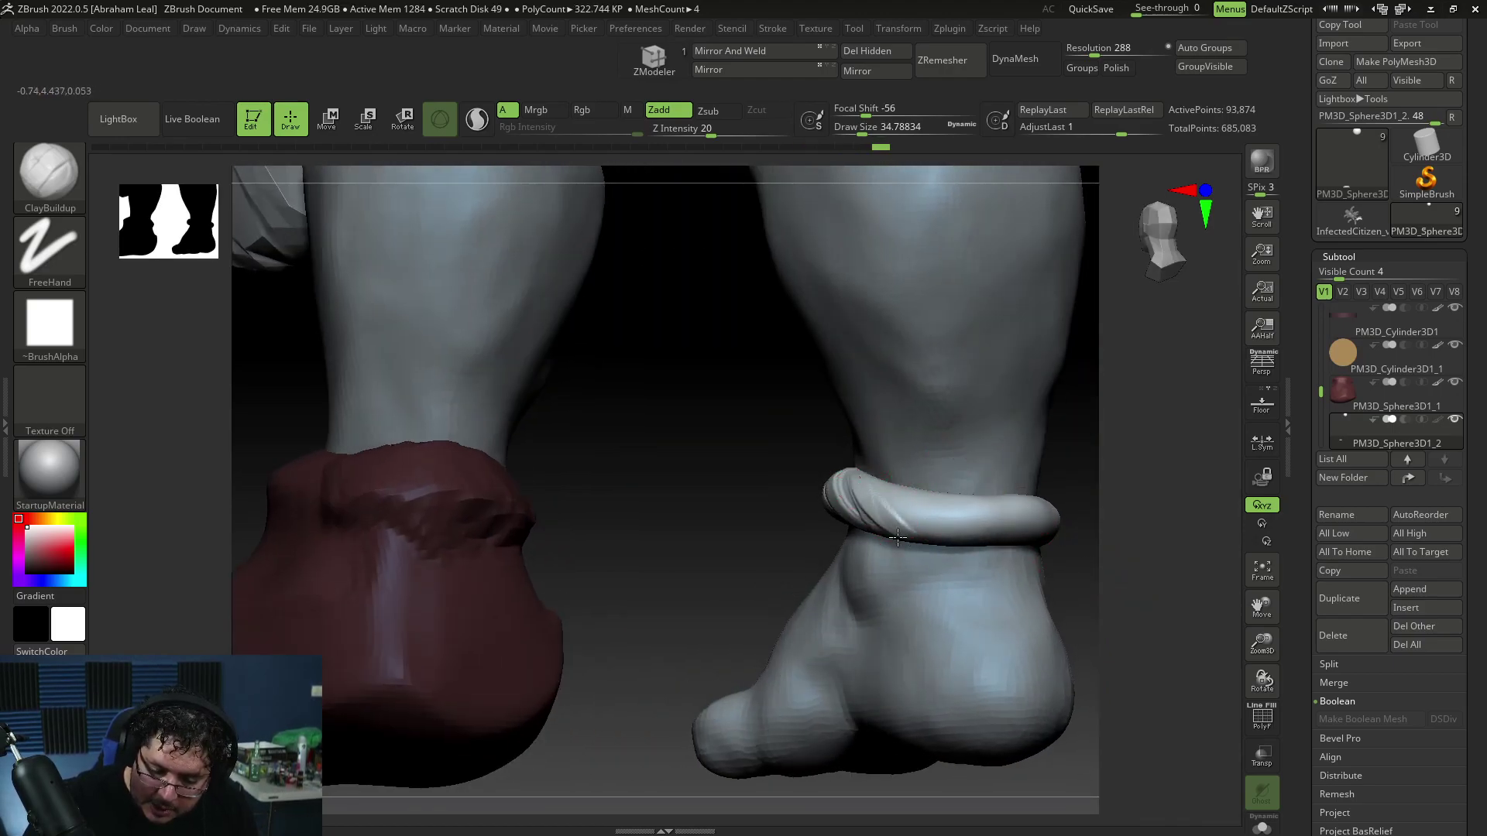
drag(888, 479, 945, 541)
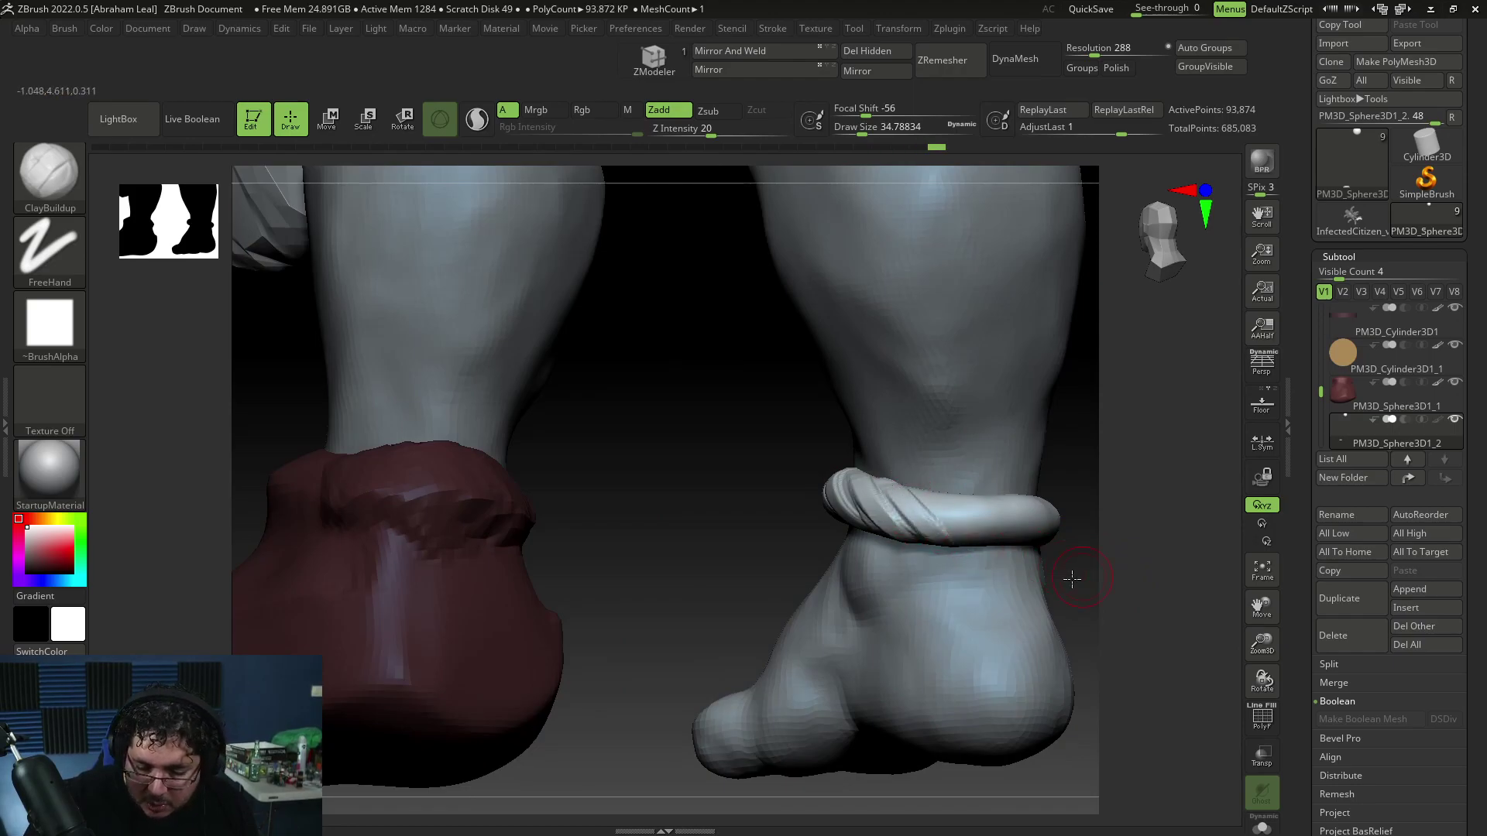
right_drag(1078, 578, 989, 506)
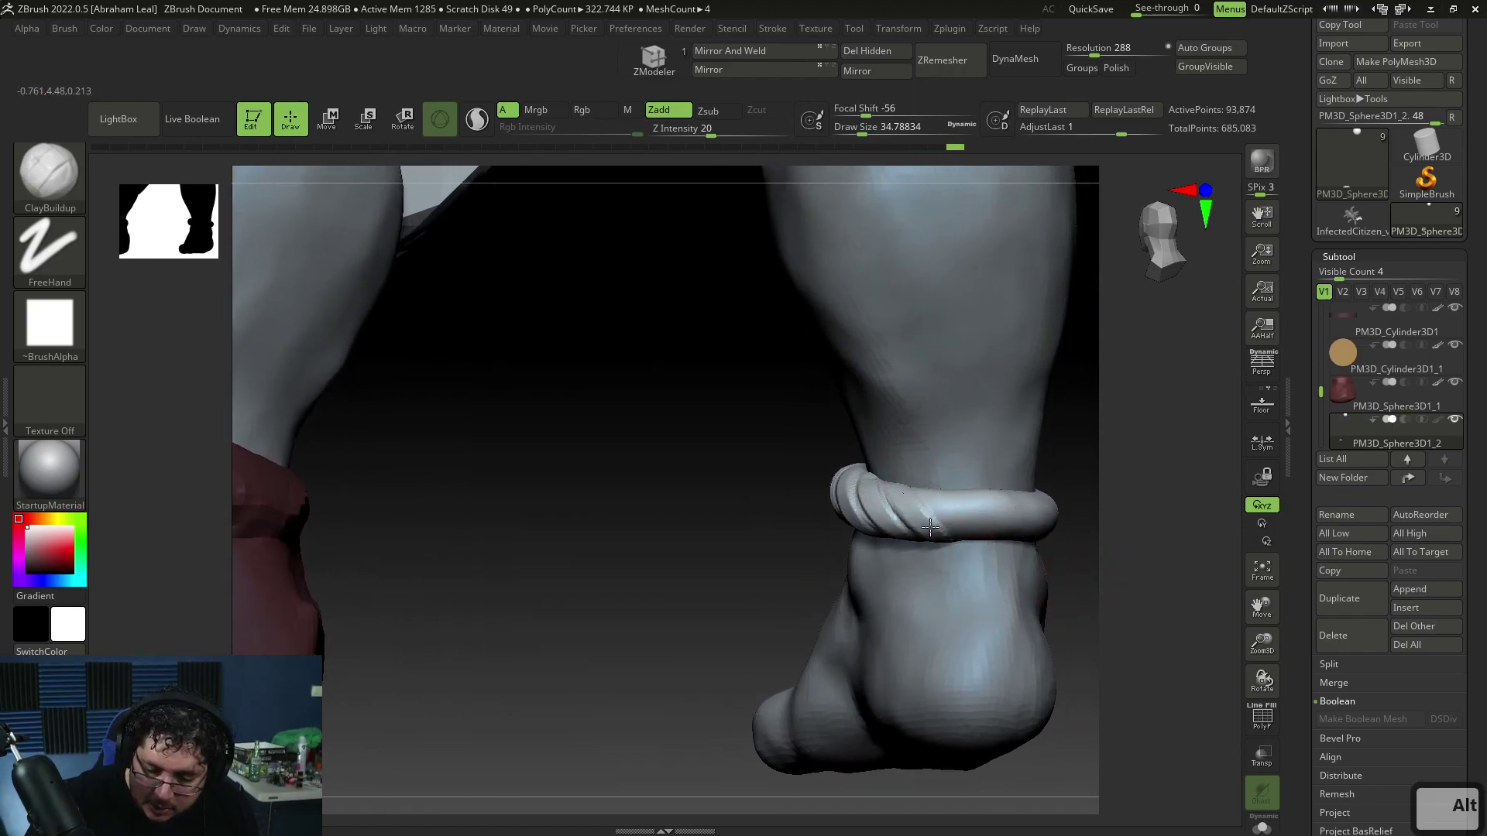
mouse_move(946, 499)
mouse_down()
mouse_move(981, 528)
mouse_move(968, 530)
mouse_up()
Continue the diagonal ClayBuildup twists around the back and outer side of the ankle band
right_drag(1062, 528, 992, 424)
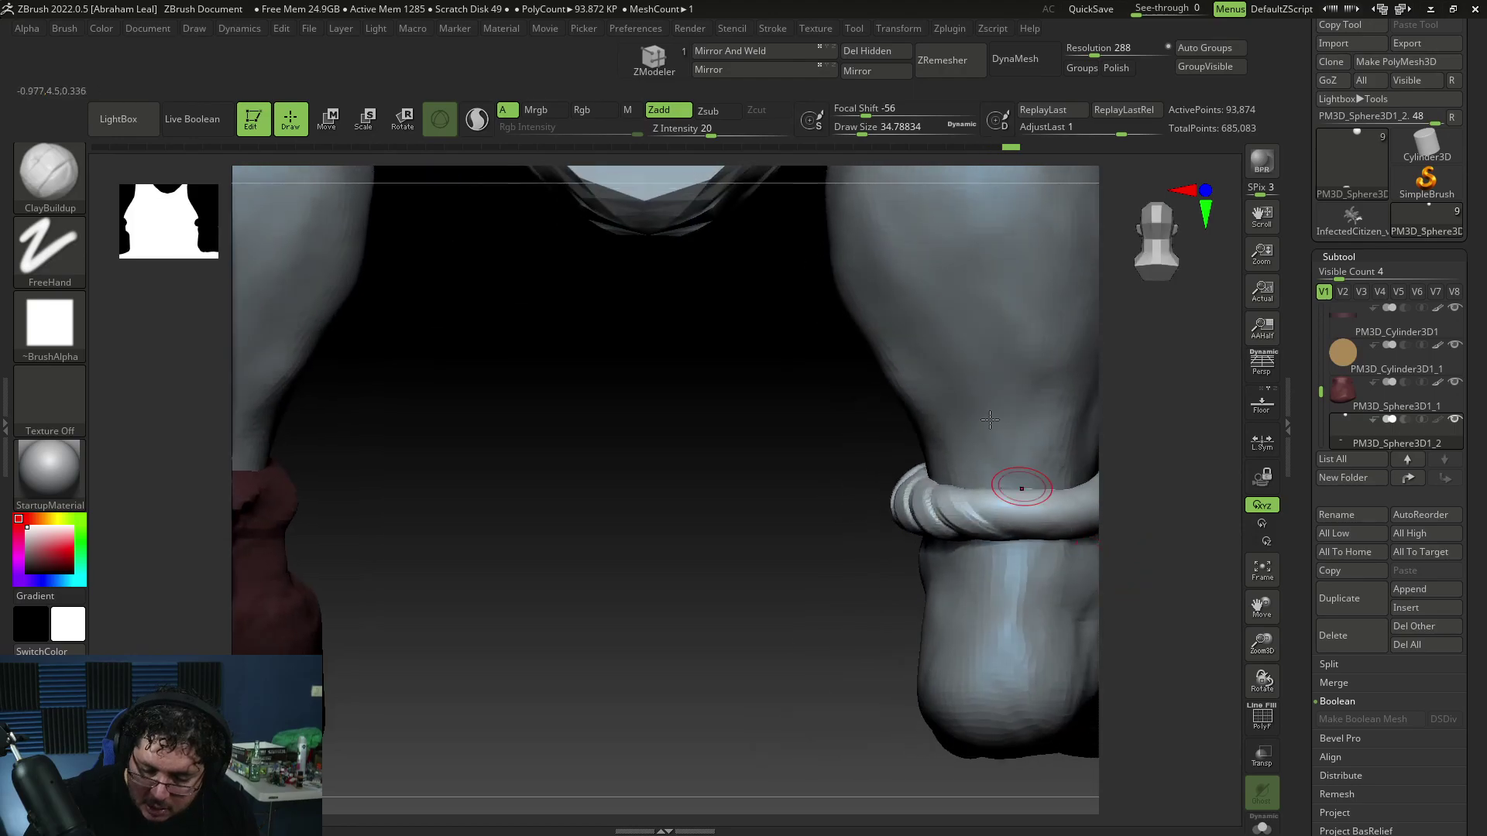
drag(982, 498, 1026, 533)
mouse_move(1073, 547)
right_down()
mouse_move(1103, 572)
mouse_move(1041, 531)
right_up()
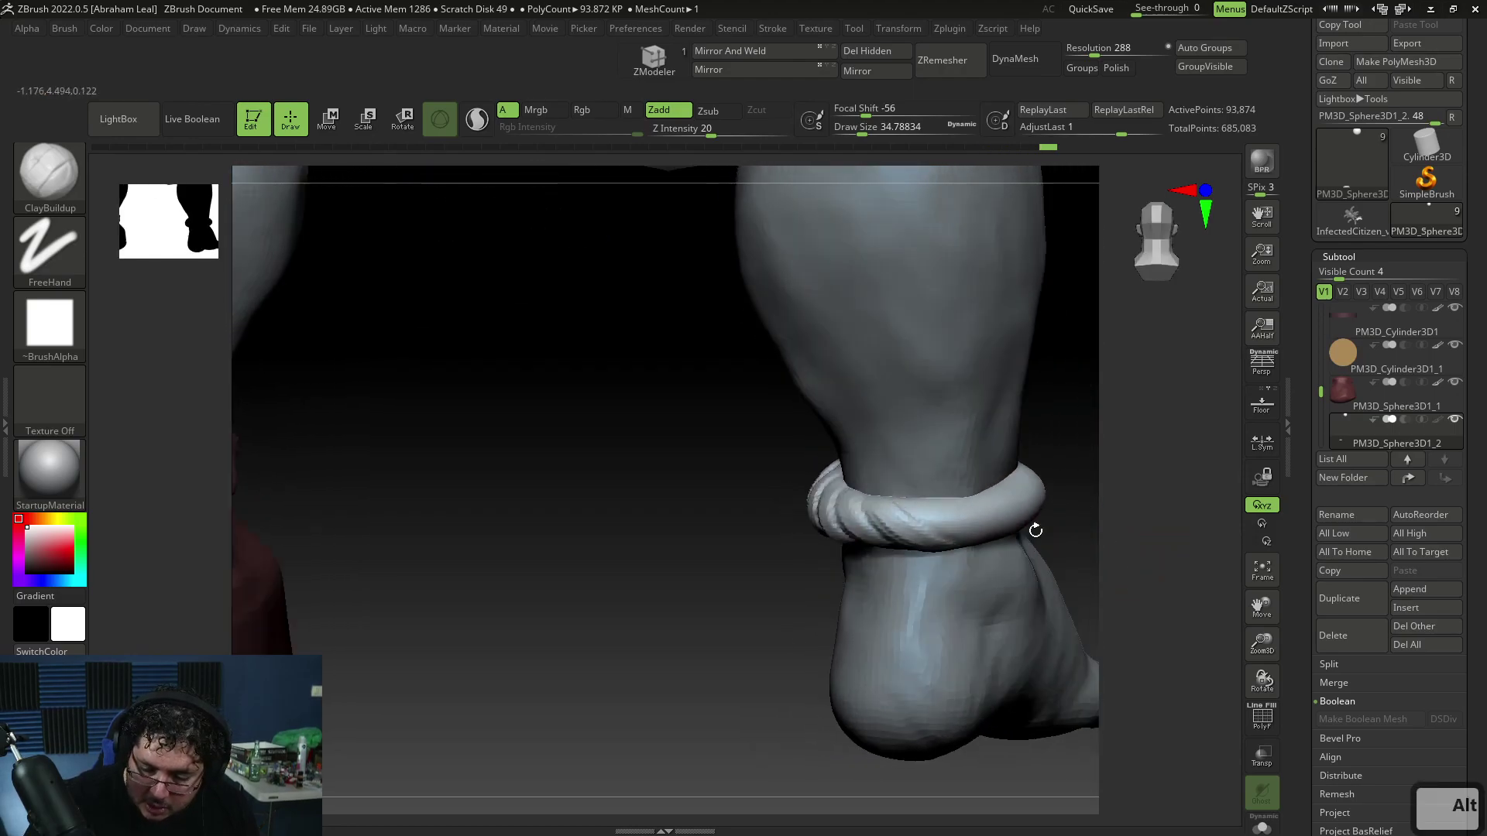
right_drag(936, 510, 1014, 436)
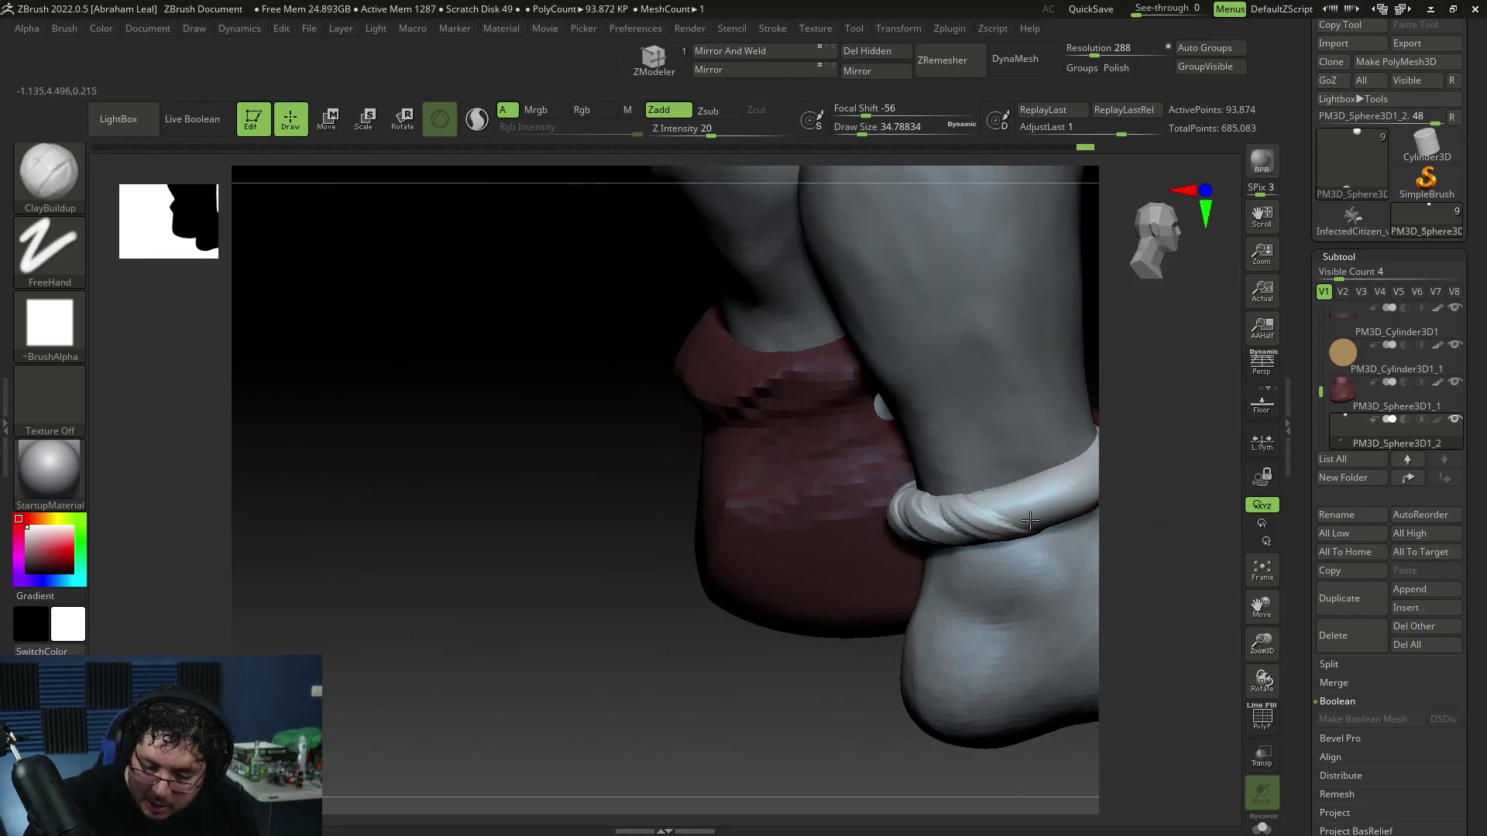
right_drag(1092, 524, 866, 552)
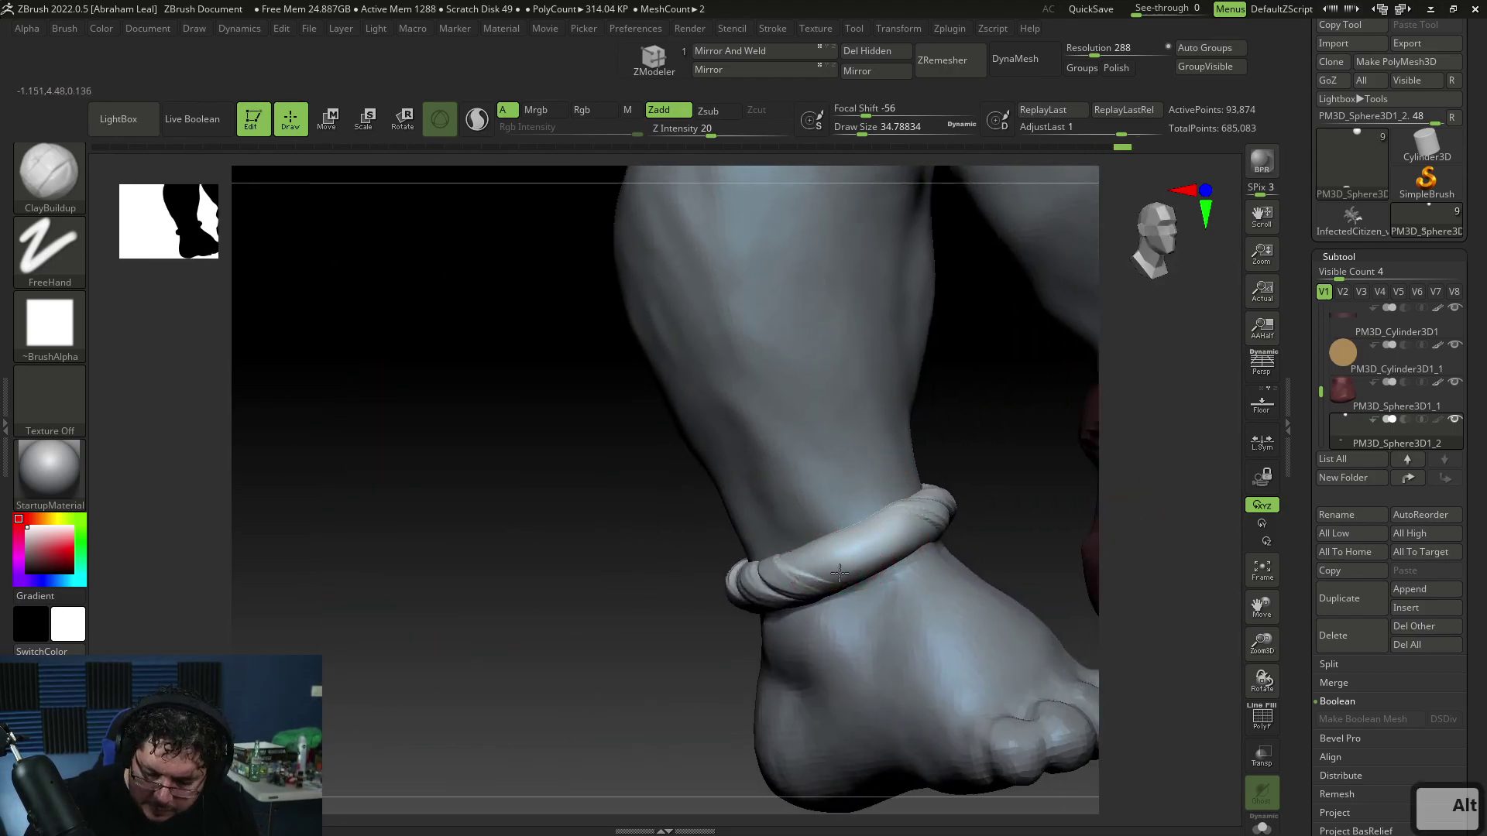
right_drag(1056, 531, 838, 549)
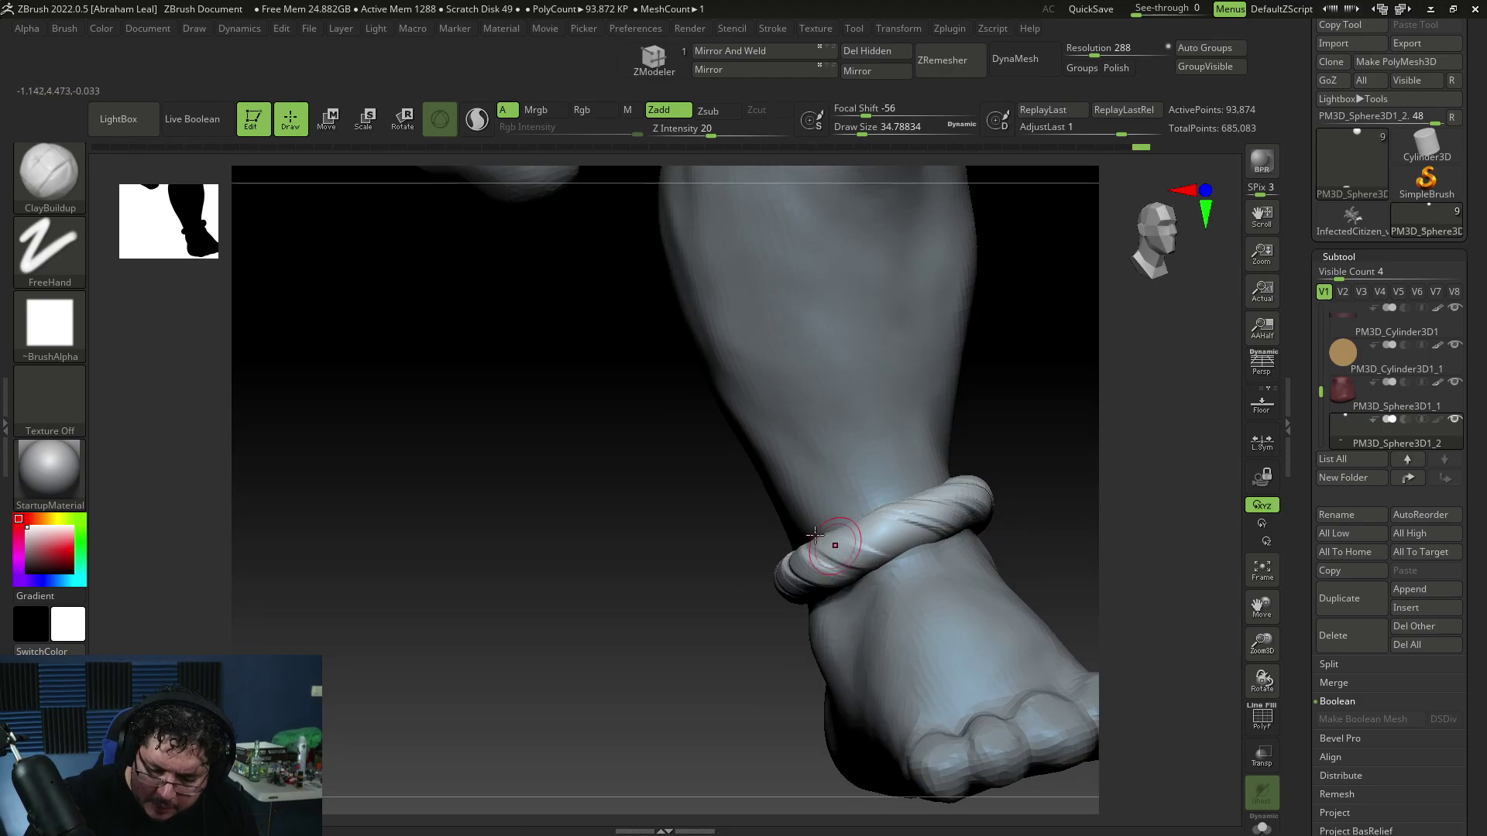
Finish the twisted strands across the front of the ankle band and lightly smooth them
mouse_move(862, 524)
right_down()
mouse_move(1011, 535)
mouse_move(868, 508)
right_up()
mouse_move(1070, 548)
right_down()
mouse_move(1032, 474)
mouse_move(1099, 451)
right_up()
key(shift)
shift+drag(925, 492, 1014, 491)
mouse_move(1162, 503)
right_down()
mouse_move(1058, 535)
mouse_move(1121, 501)
mouse_move(882, 517)
right_up()
right_drag(1009, 514, 929, 513)
alt+right_drag(875, 600, 676, 656)
shift+drag(763, 577, 963, 570)
right_drag(884, 574, 989, 607)
Select the InfectedCitizen_v2_1 body subtool and fill it with green (R 83, G 137, B 82)
right_drag(1039, 505, 914, 716)
mouse_move(1065, 682)
right_down()
mouse_move(1009, 686)
mouse_move(1062, 598)
mouse_move(1068, 658)
right_up()
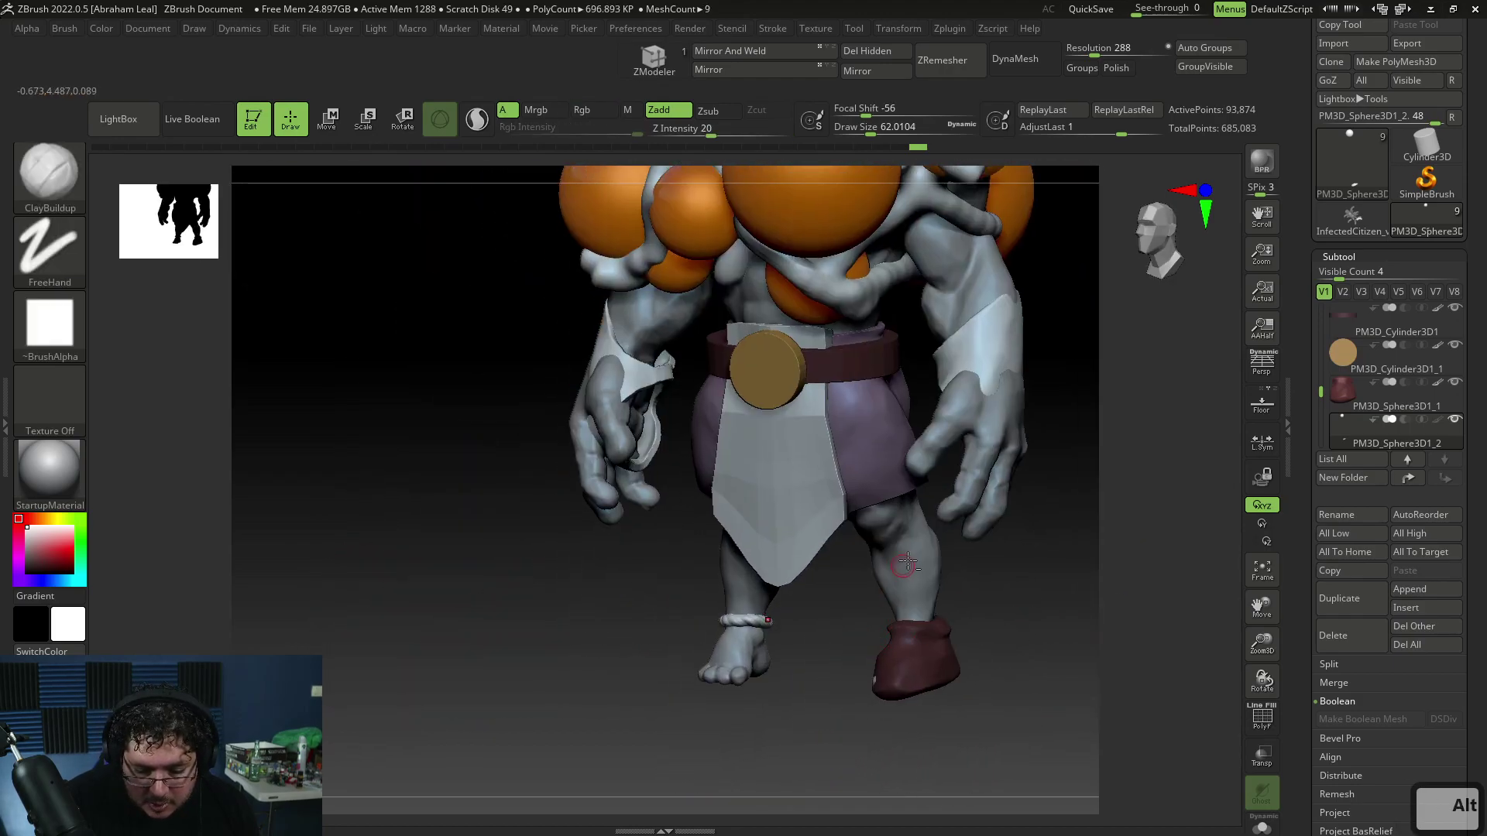
alt+click(904, 564)
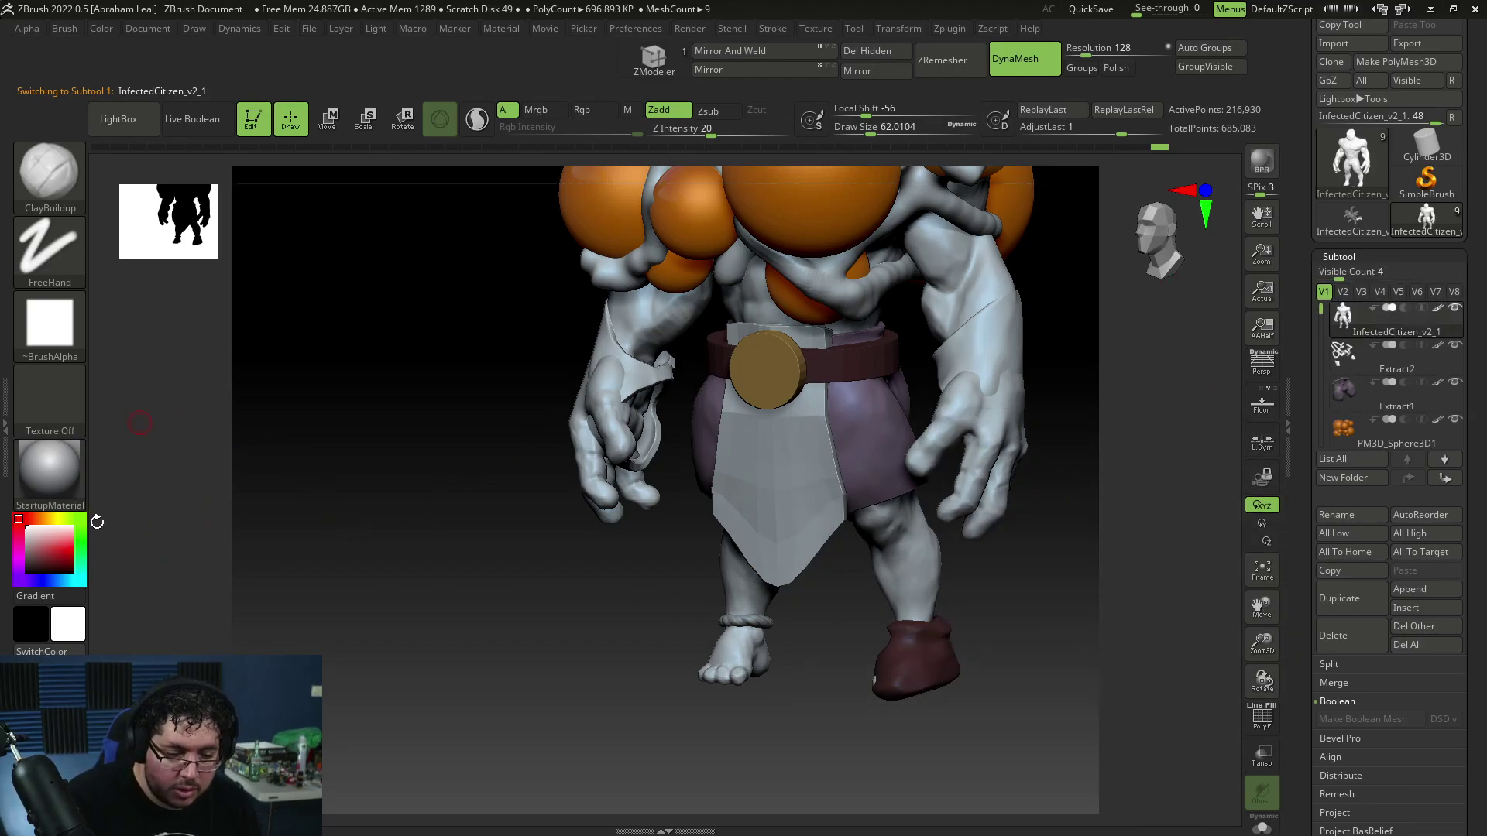
click(80, 542)
drag(65, 546, 37, 552)
click(147, 29)
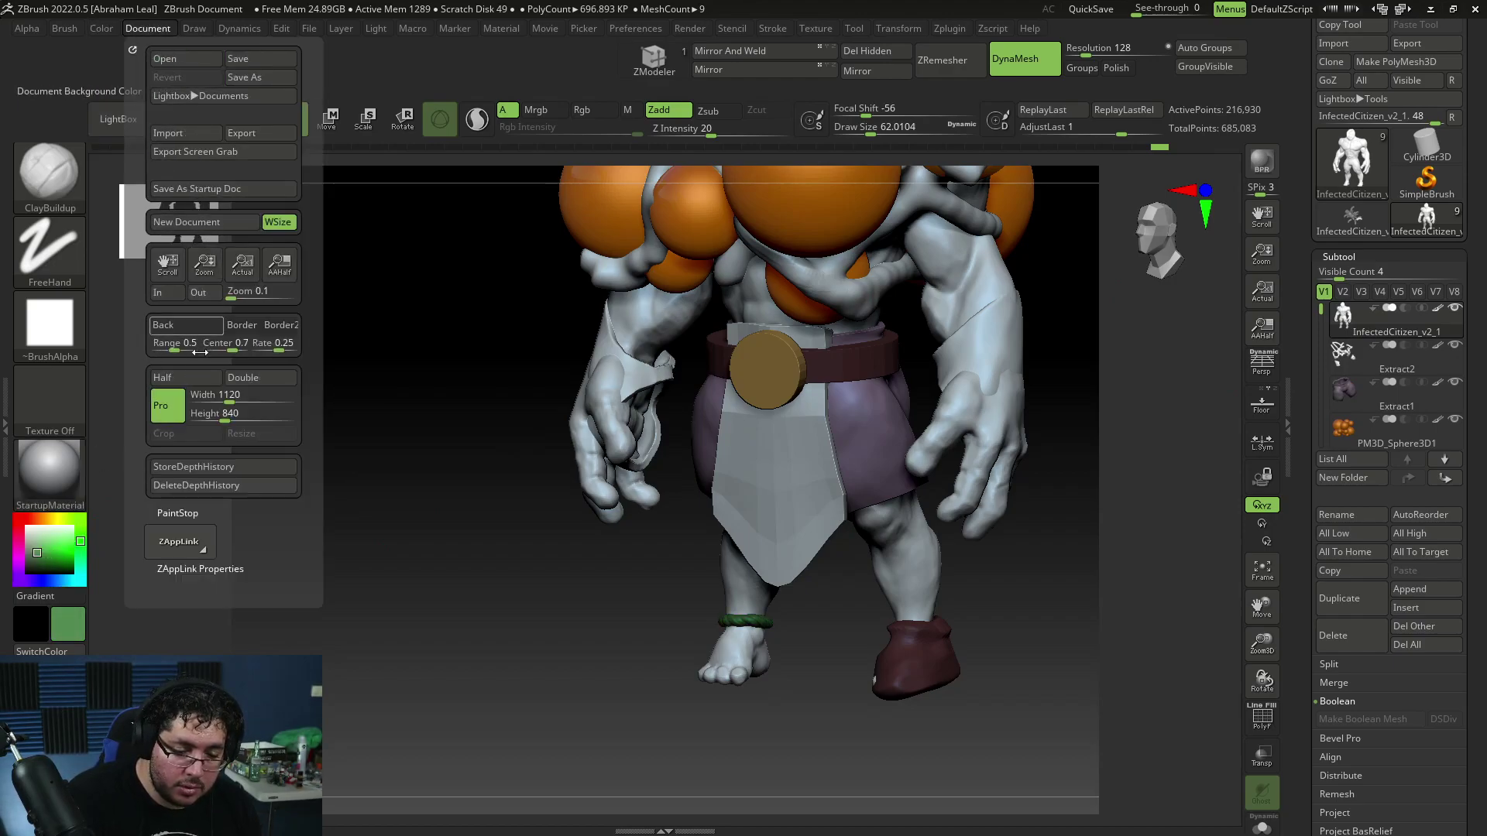
click(102, 29)
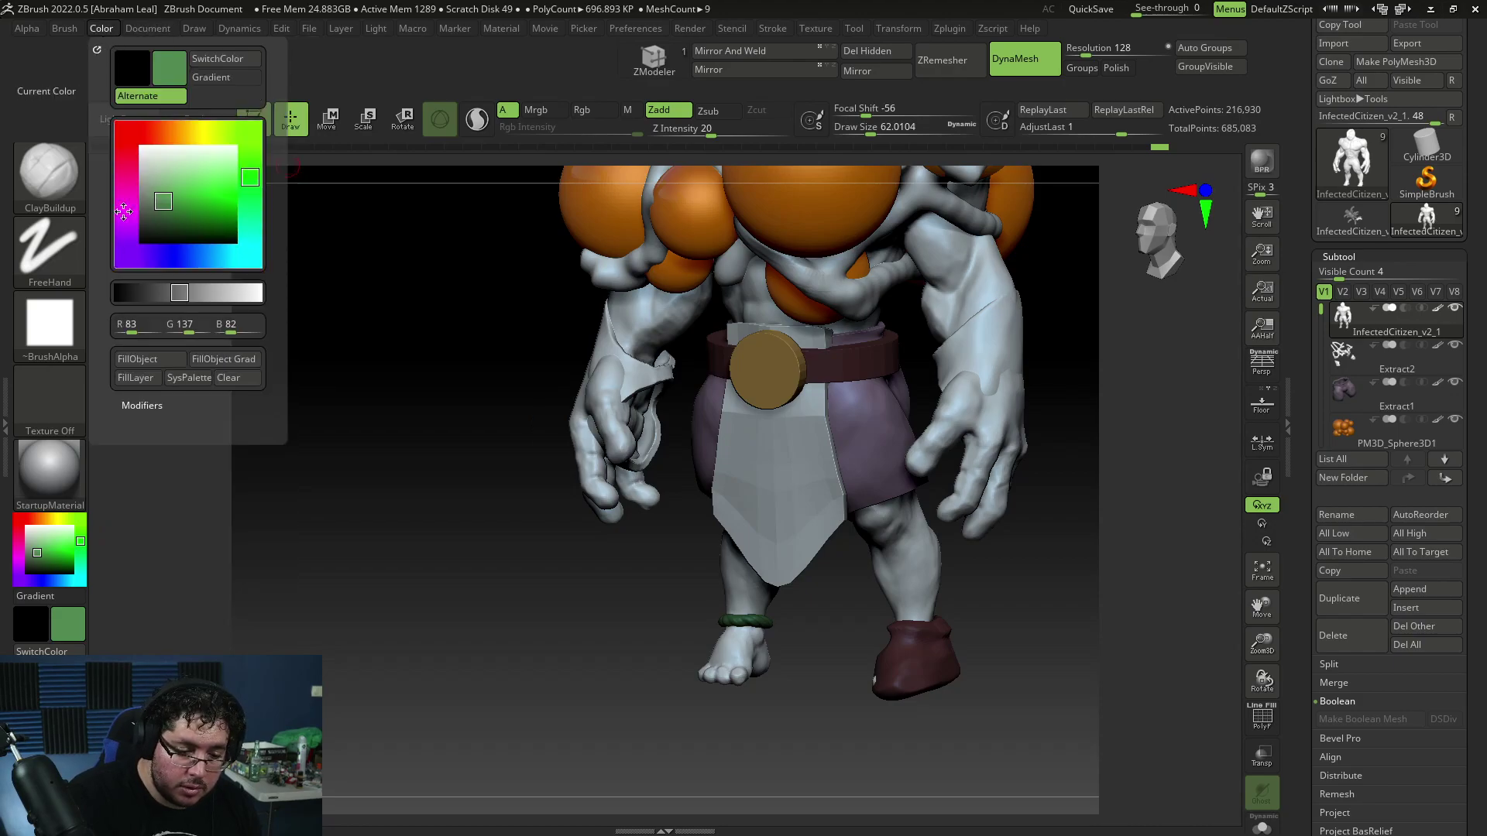
click(147, 359)
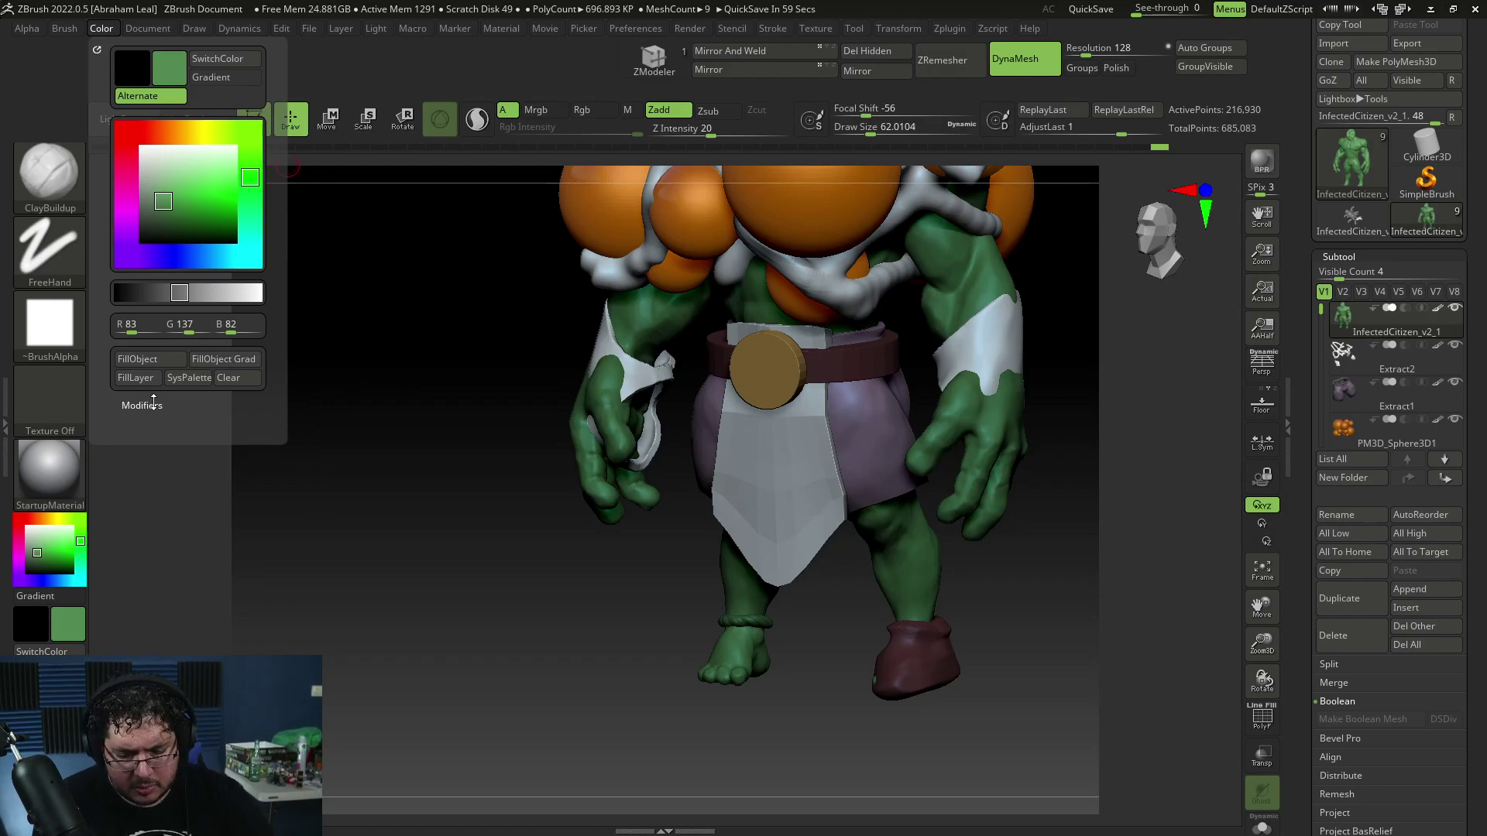
Set the current color back to near-white (R 239, G 239, B 239)
drag(464, 589, 558, 577)
shift+drag(1022, 607, 983, 619)
alt+click(29, 534)
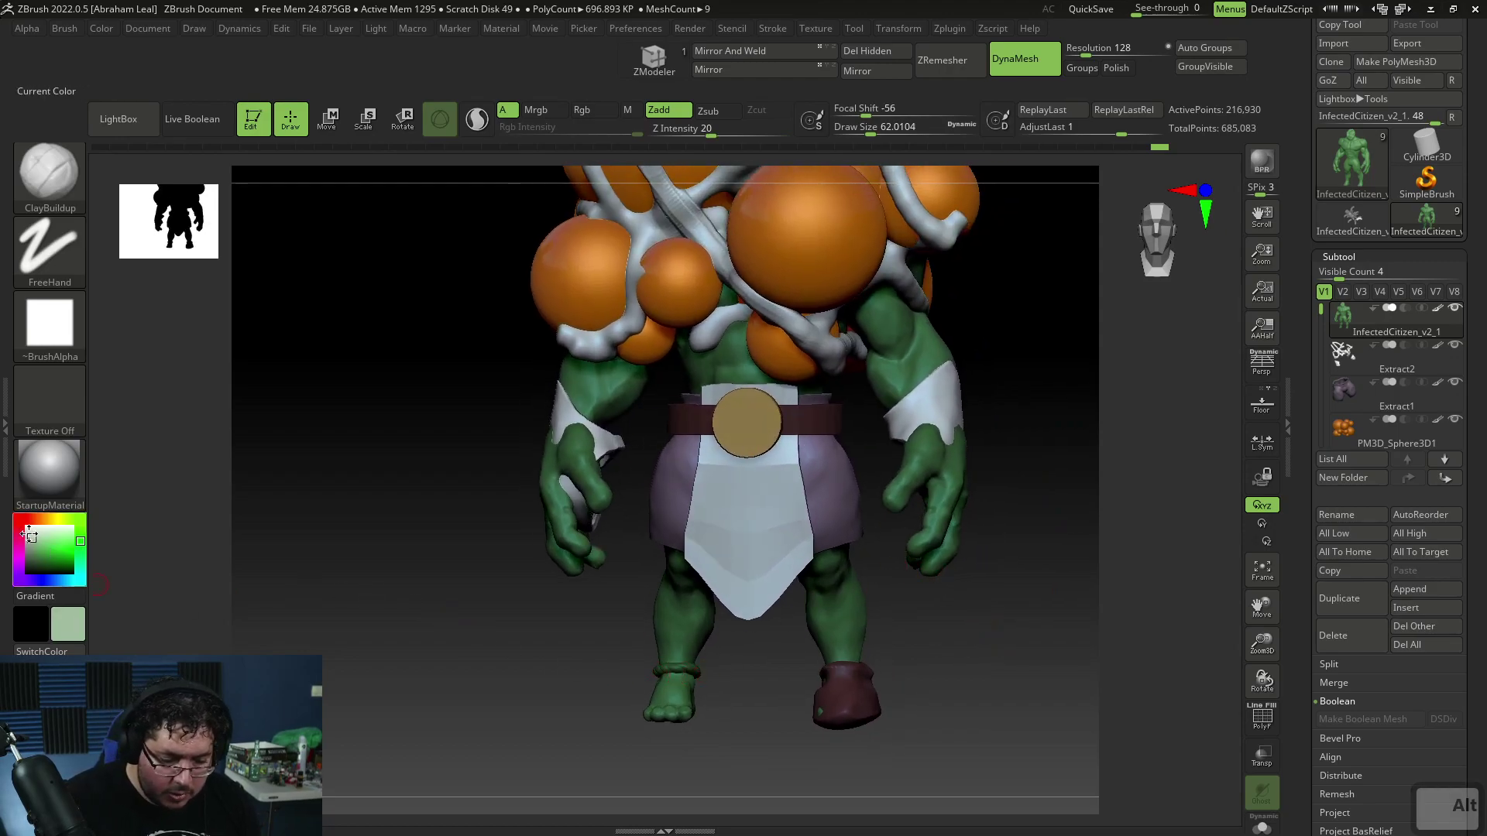
alt+drag(29, 534, 26, 517)
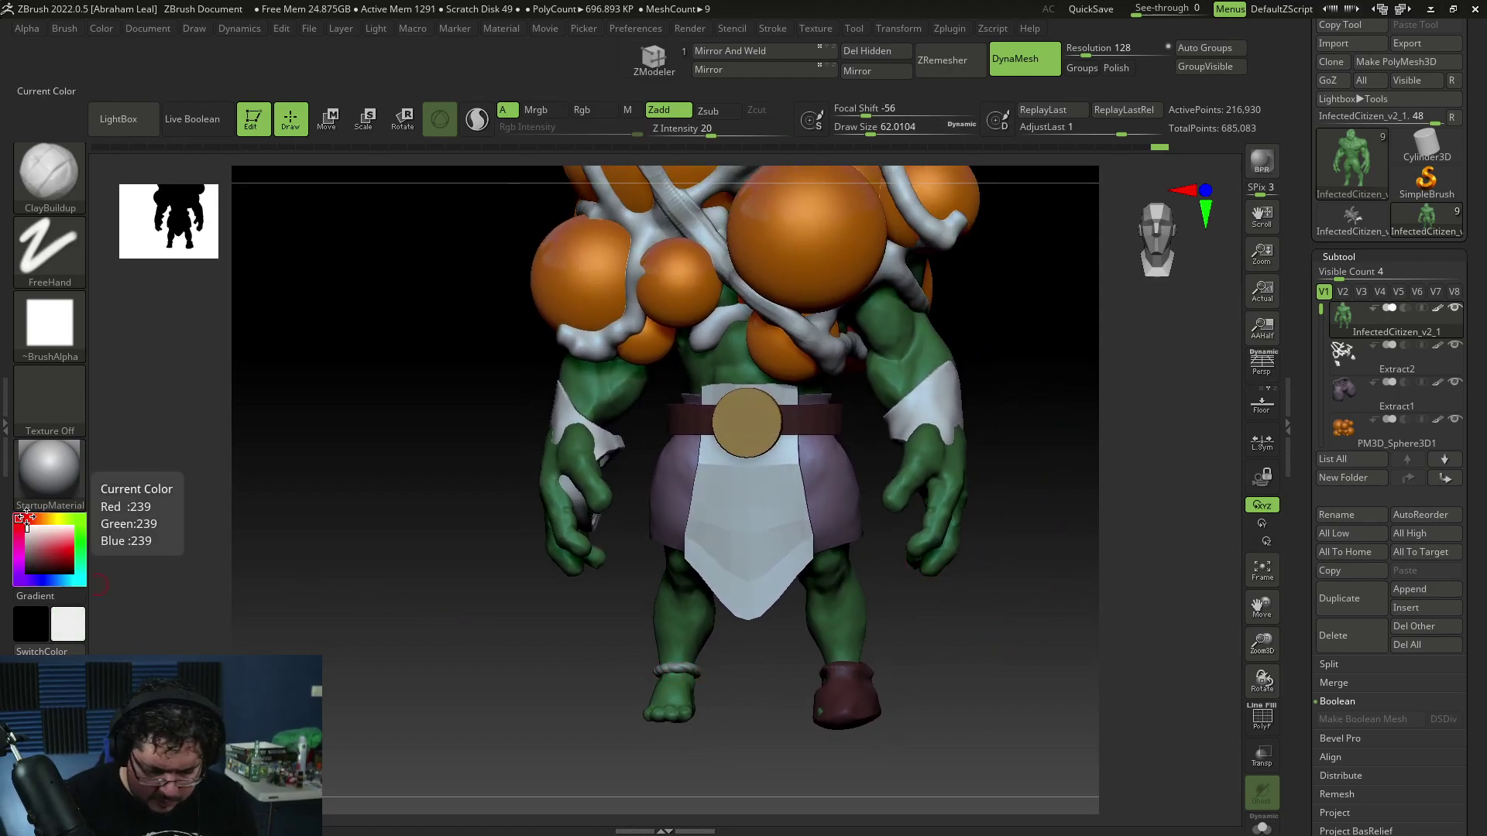
Delete the Extract2 subtool containing the white torso strands and forearm wraps
mouse_move(953, 591)
mouse_down()
mouse_move(948, 627)
mouse_move(983, 624)
mouse_move(933, 624)
mouse_move(971, 635)
mouse_move(978, 714)
mouse_move(976, 637)
mouse_move(943, 637)
mouse_move(984, 665)
mouse_move(1019, 640)
mouse_move(1065, 658)
mouse_up()
alt+click(980, 438)
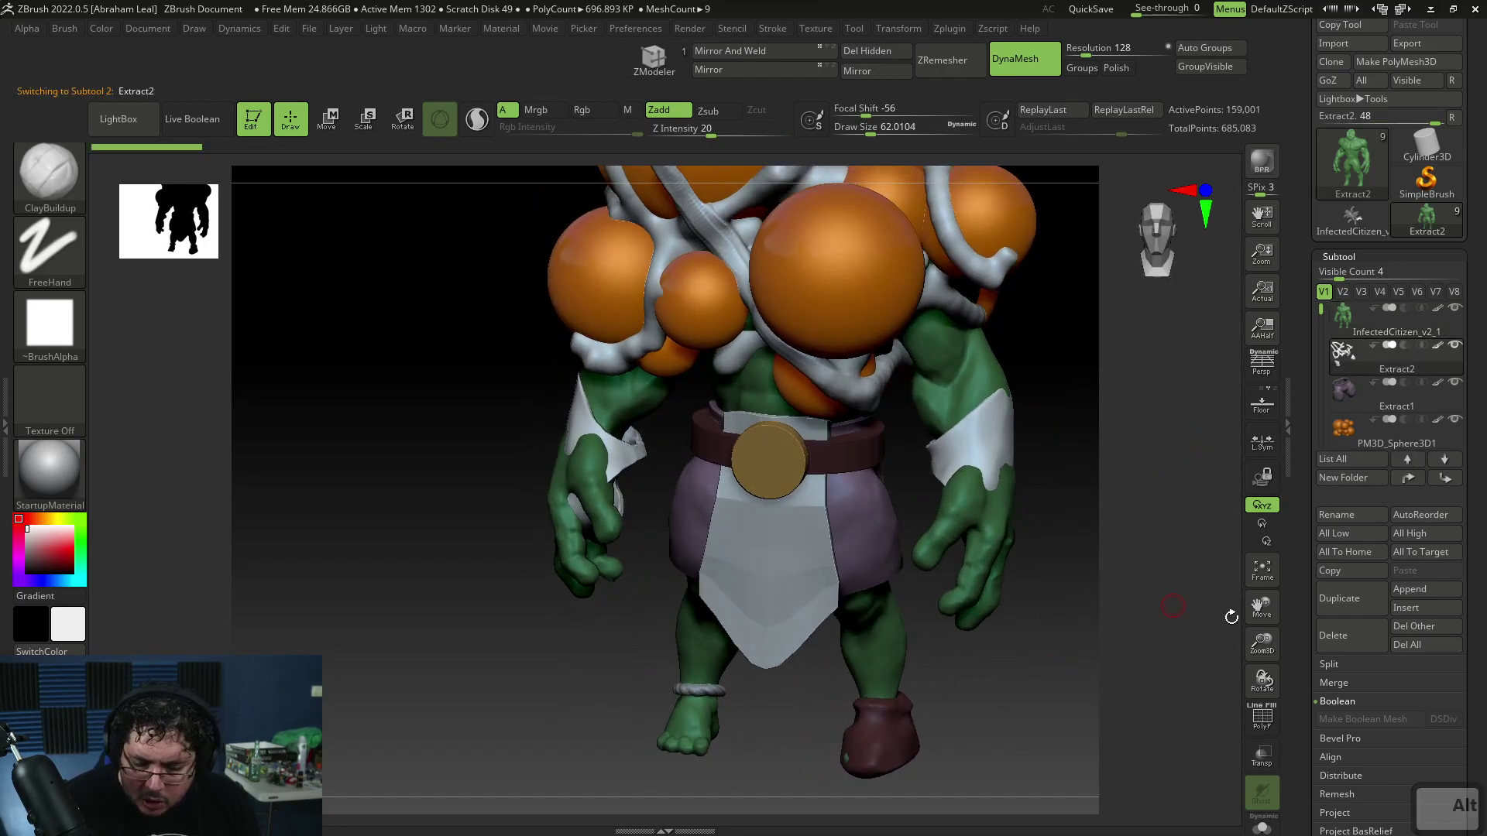
click(1351, 635)
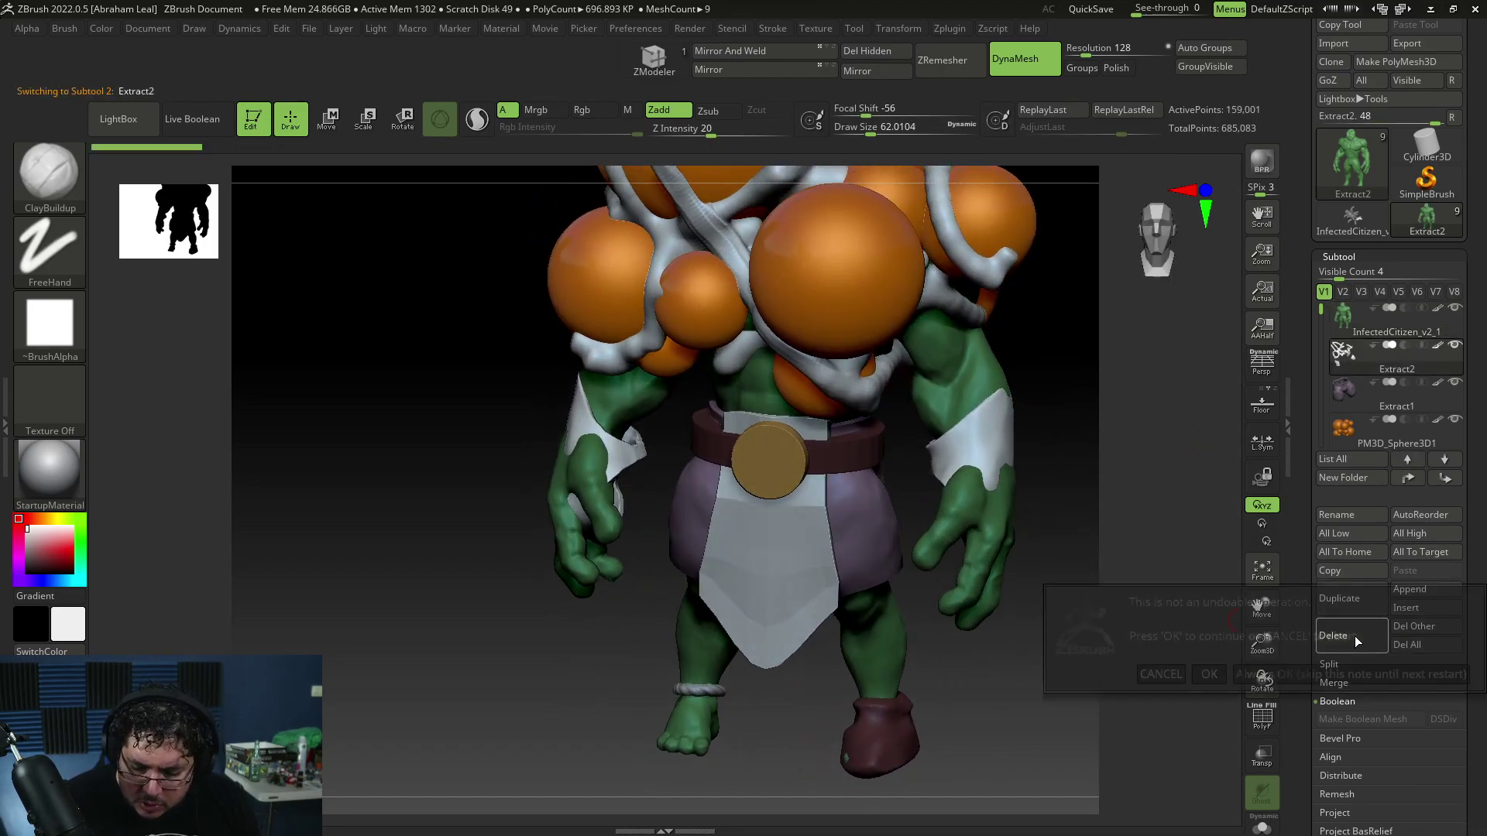
click(1208, 675)
Make the green InfectedCitizen_v2_1 body active and choose the TrimDynamic brush for its forearm
drag(1033, 534, 1055, 702)
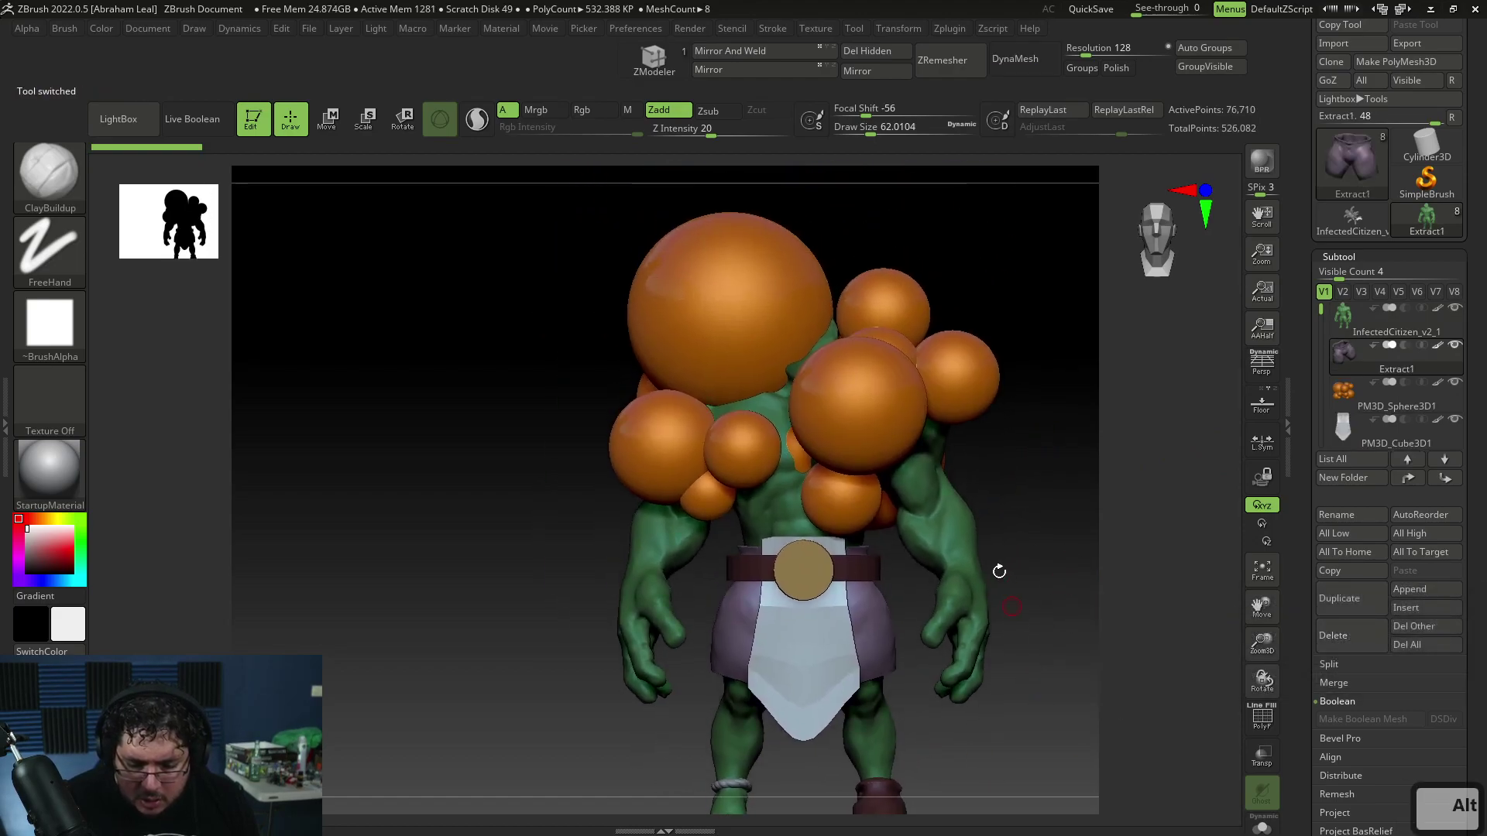
alt+click(968, 570)
mouse_move(1009, 538)
alt+mouse_down()
mouse_move(1062, 525)
mouse_move(1035, 552)
alt+mouse_up()
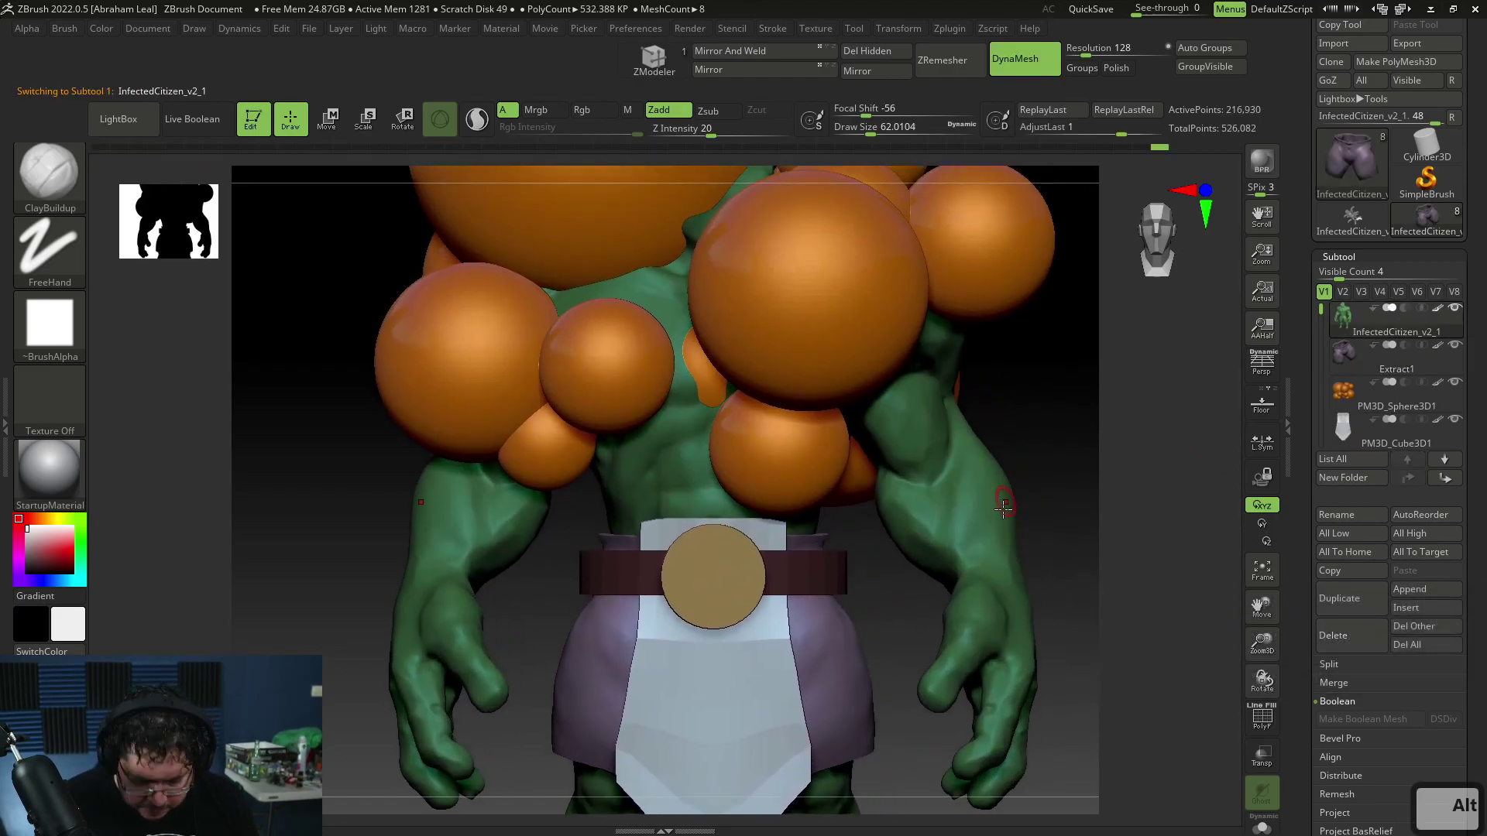
key(b)
key(t)
key(d)
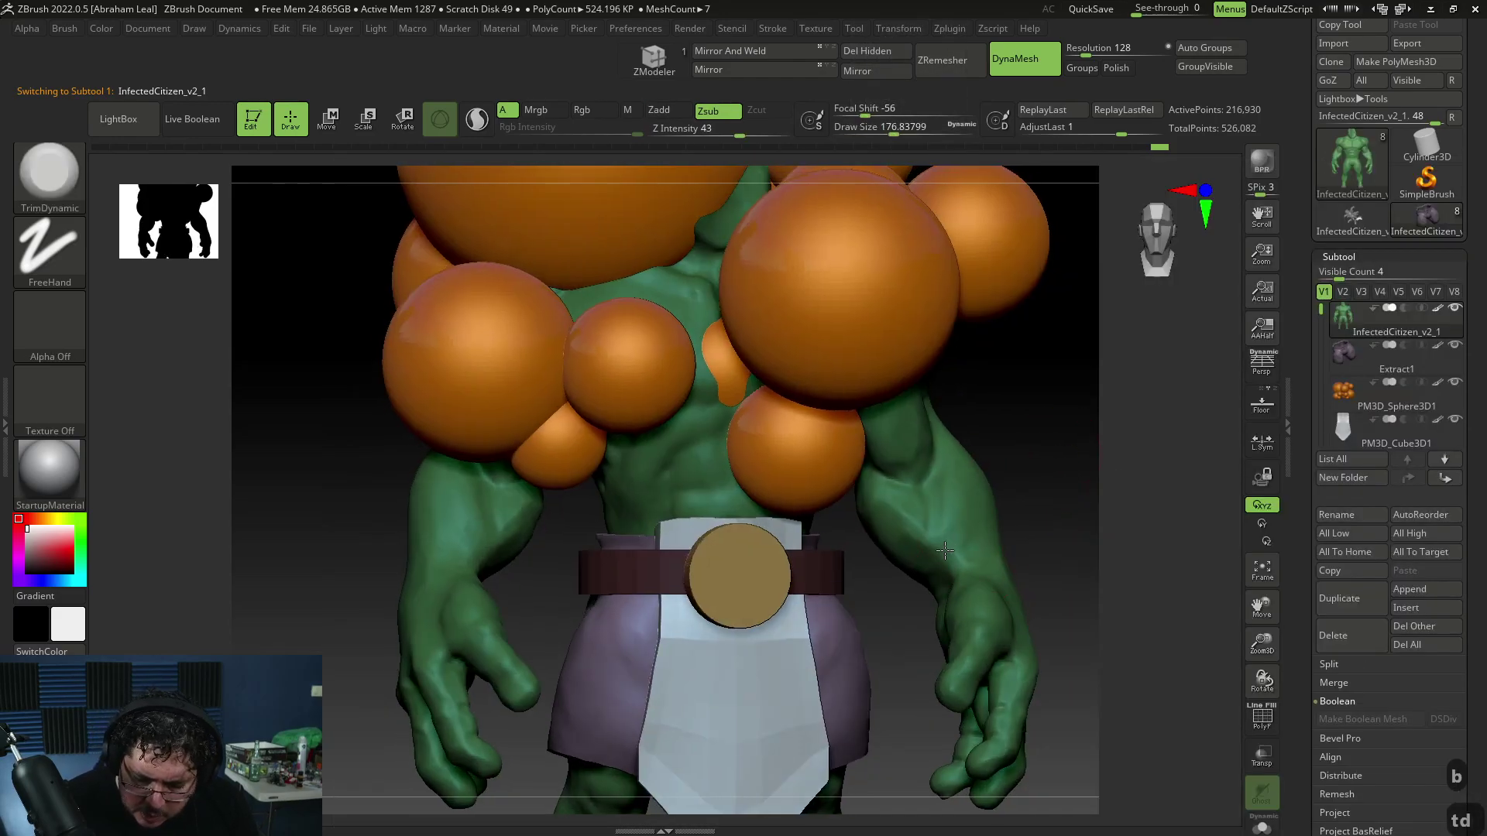
Flatten the surface of the forearm with TrimDynamic strokes
drag(946, 553, 962, 484)
right_drag(948, 510, 995, 456)
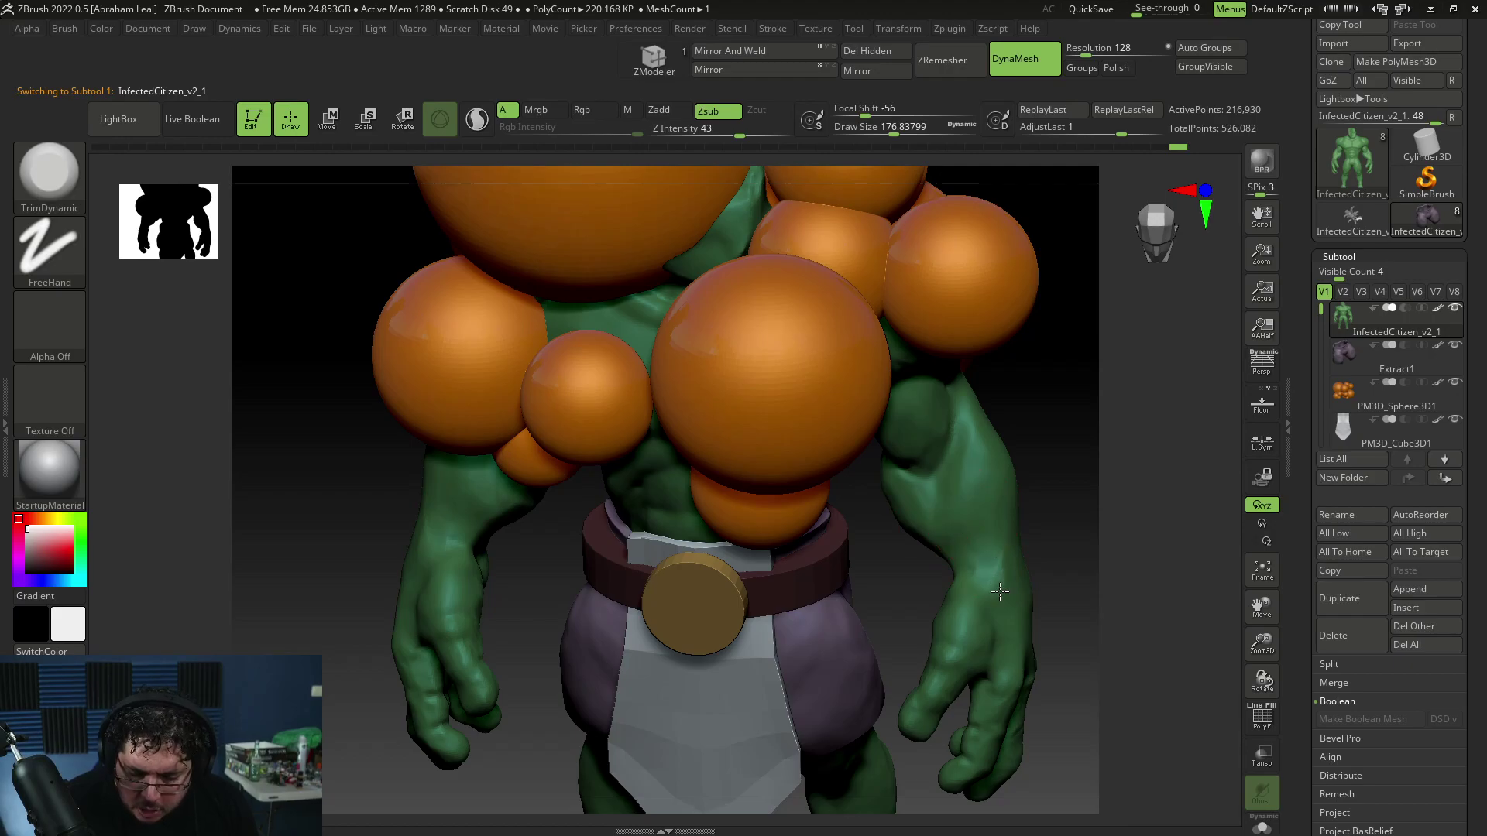
right_drag(1000, 564, 1113, 538)
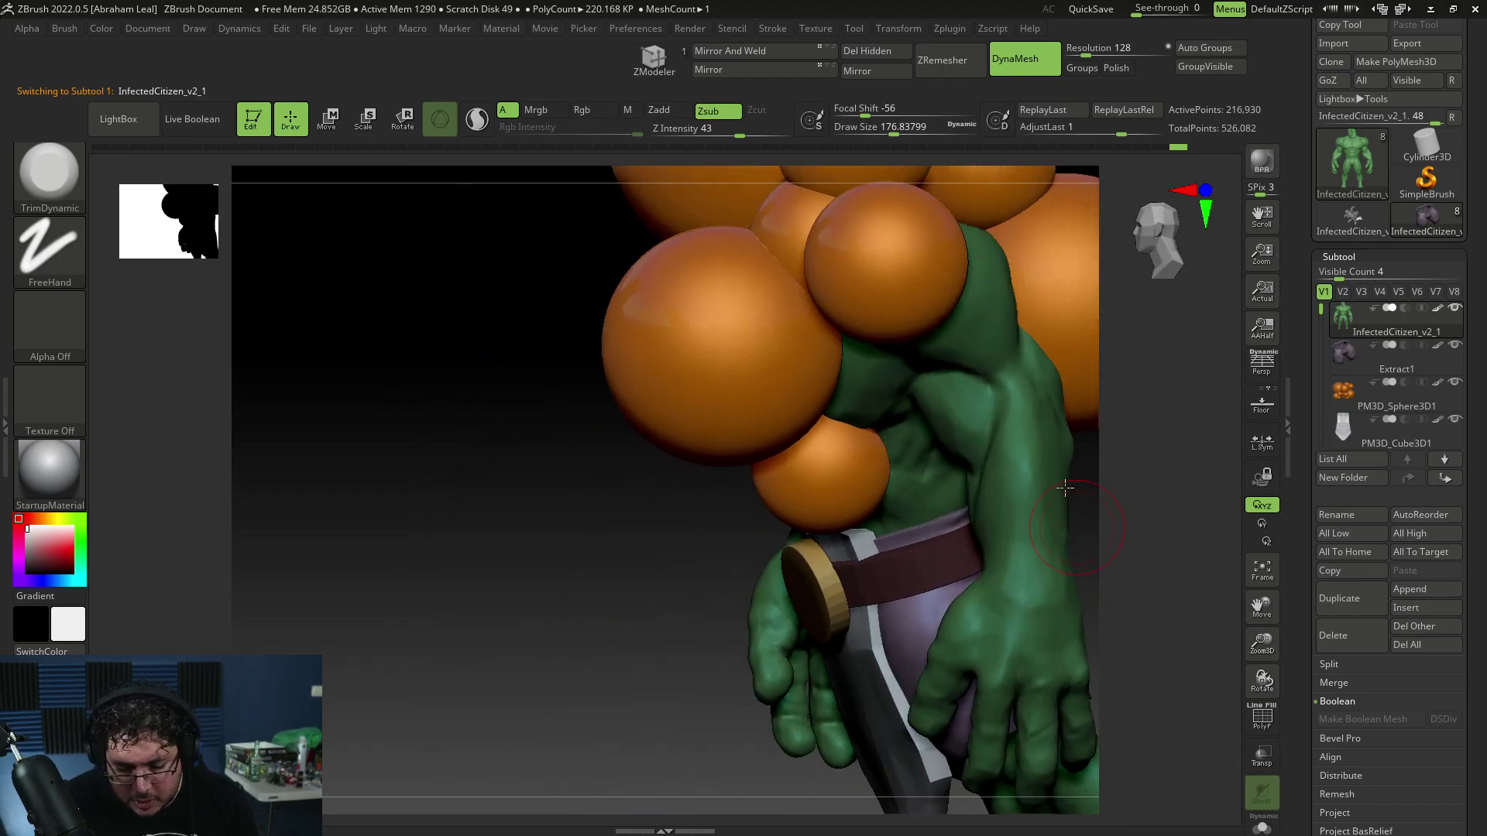
Build up the lower forearm and wrist with ClayBuildup, and plane the added clay with TrimDynamic
key(b)
key(c)
key(b)
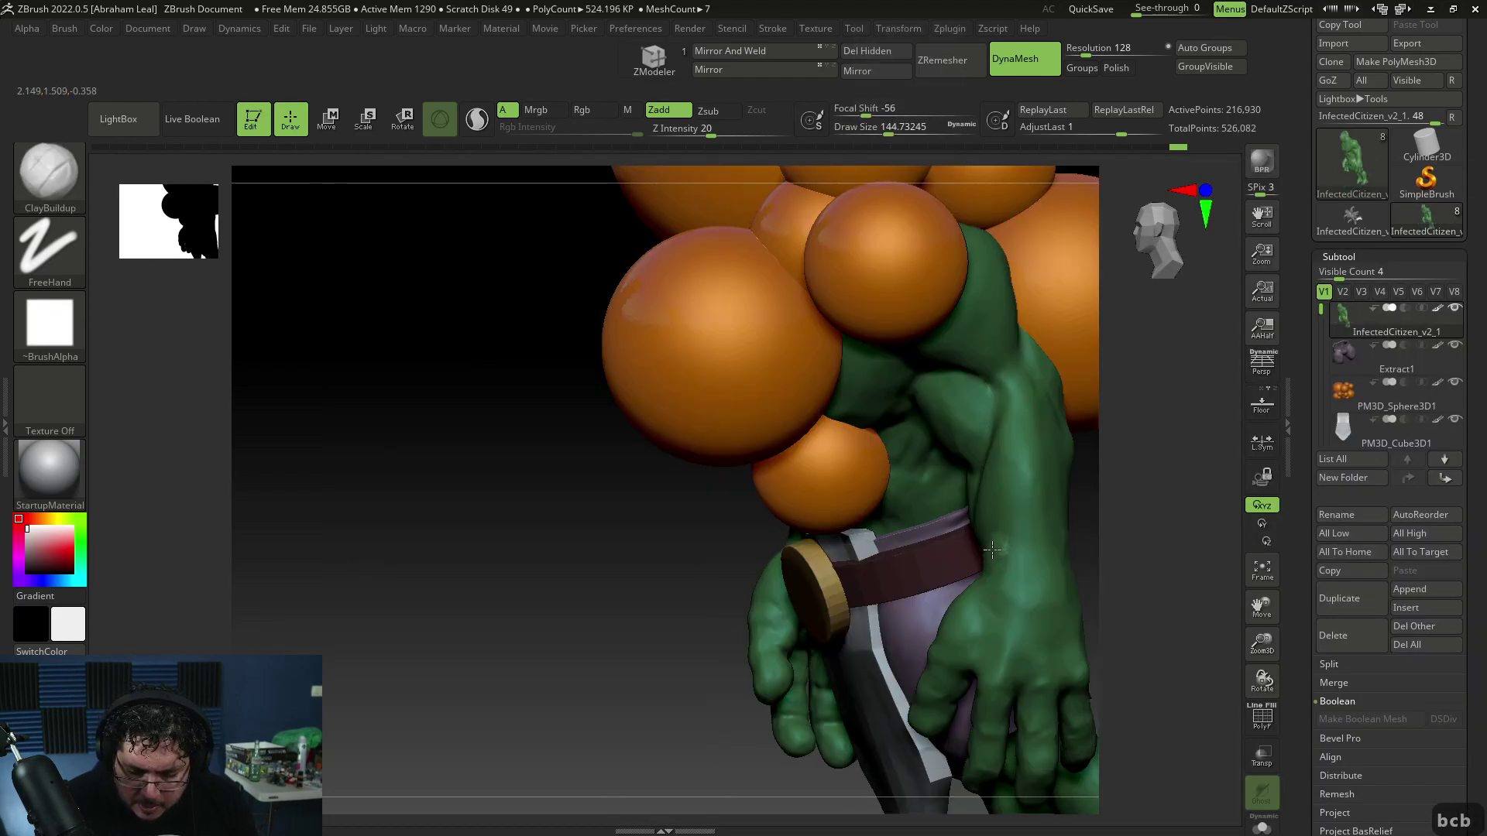
shift+right_drag(996, 557, 1022, 521)
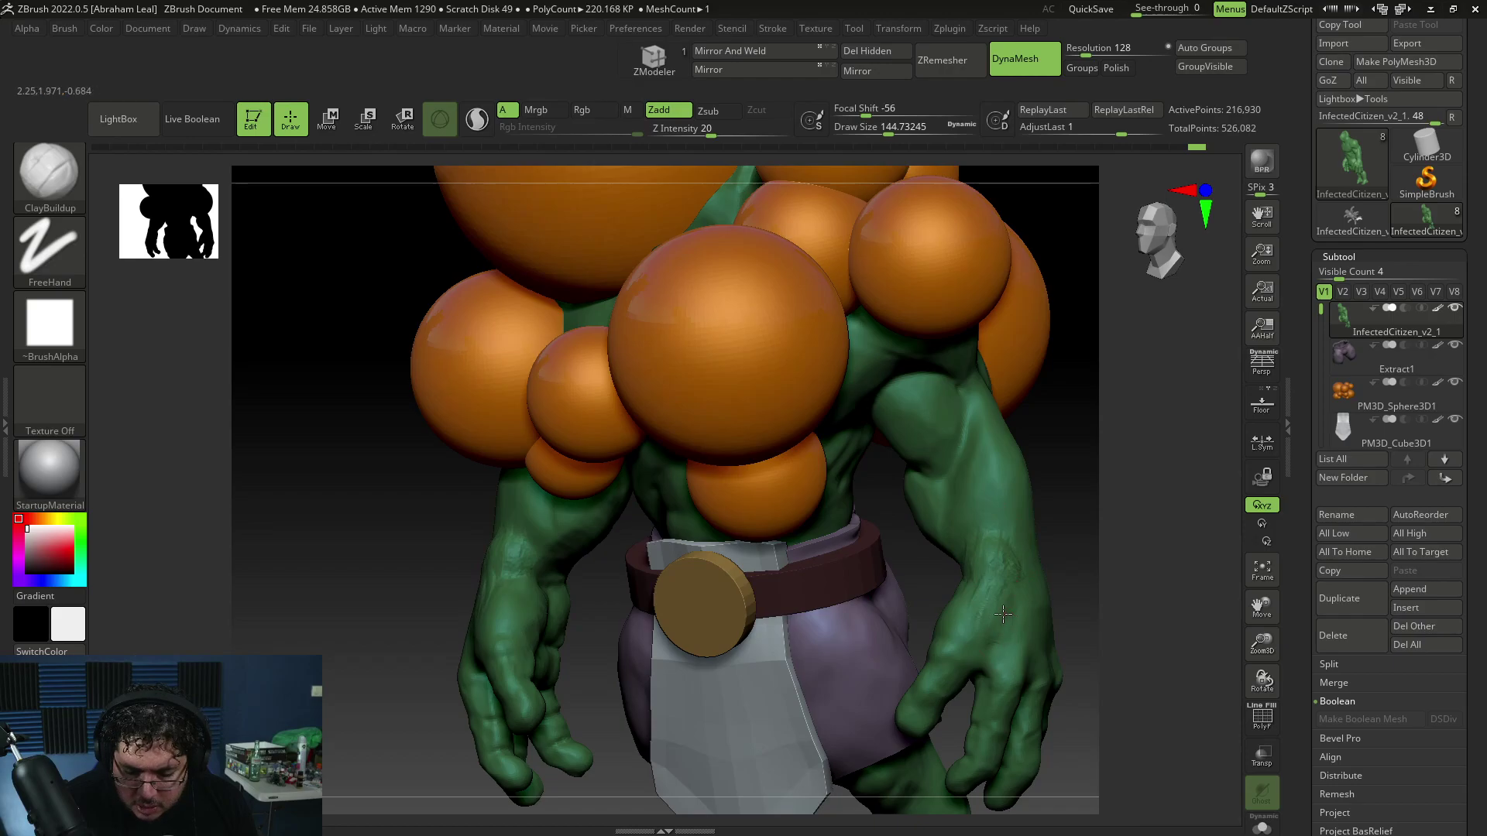
key(b)
key(t)
key(d)
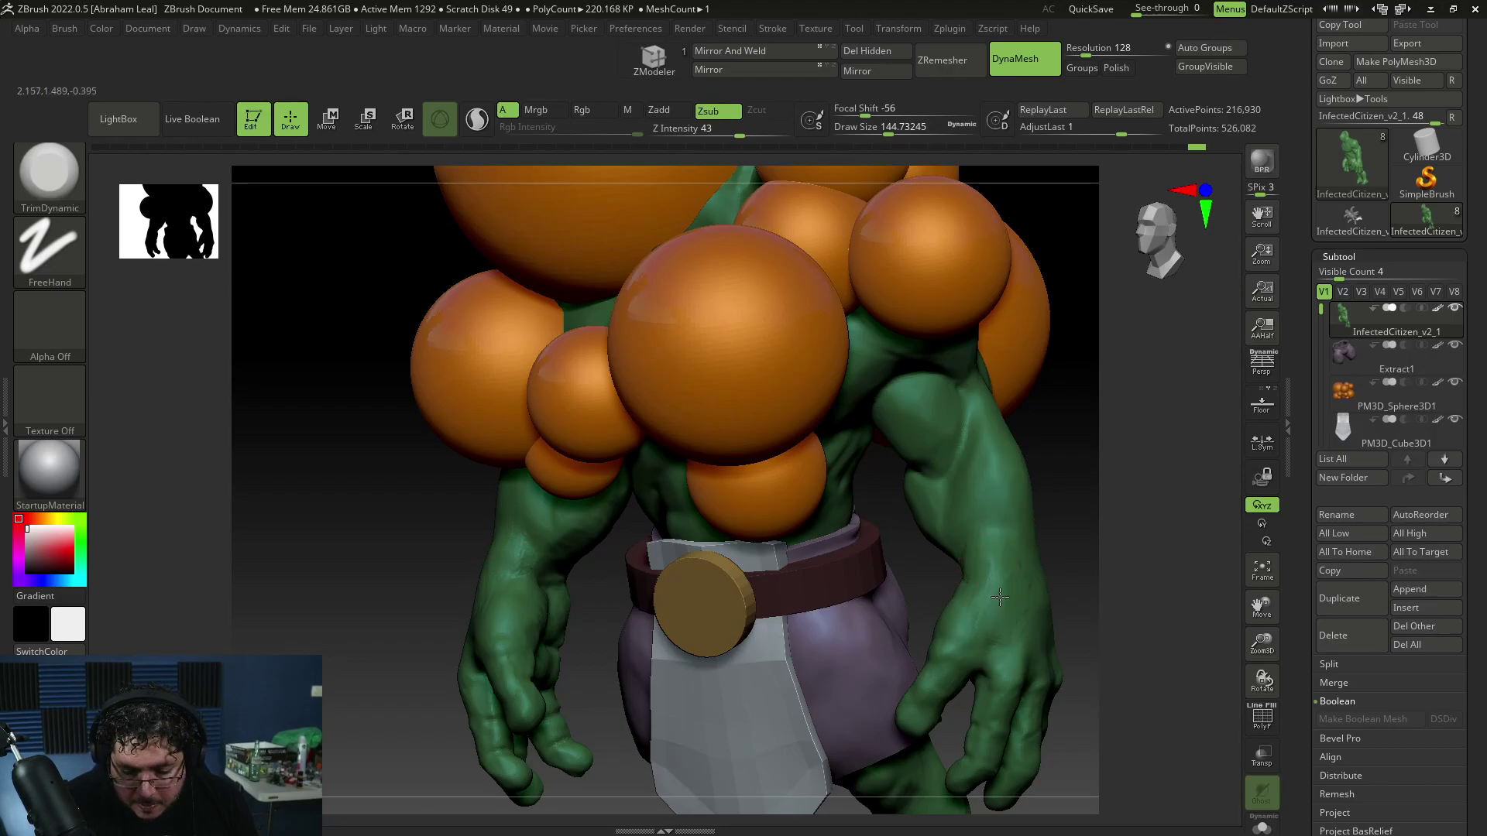
mouse_move(1103, 548)
mouse_down()
mouse_move(1036, 558)
mouse_move(1008, 536)
mouse_up()
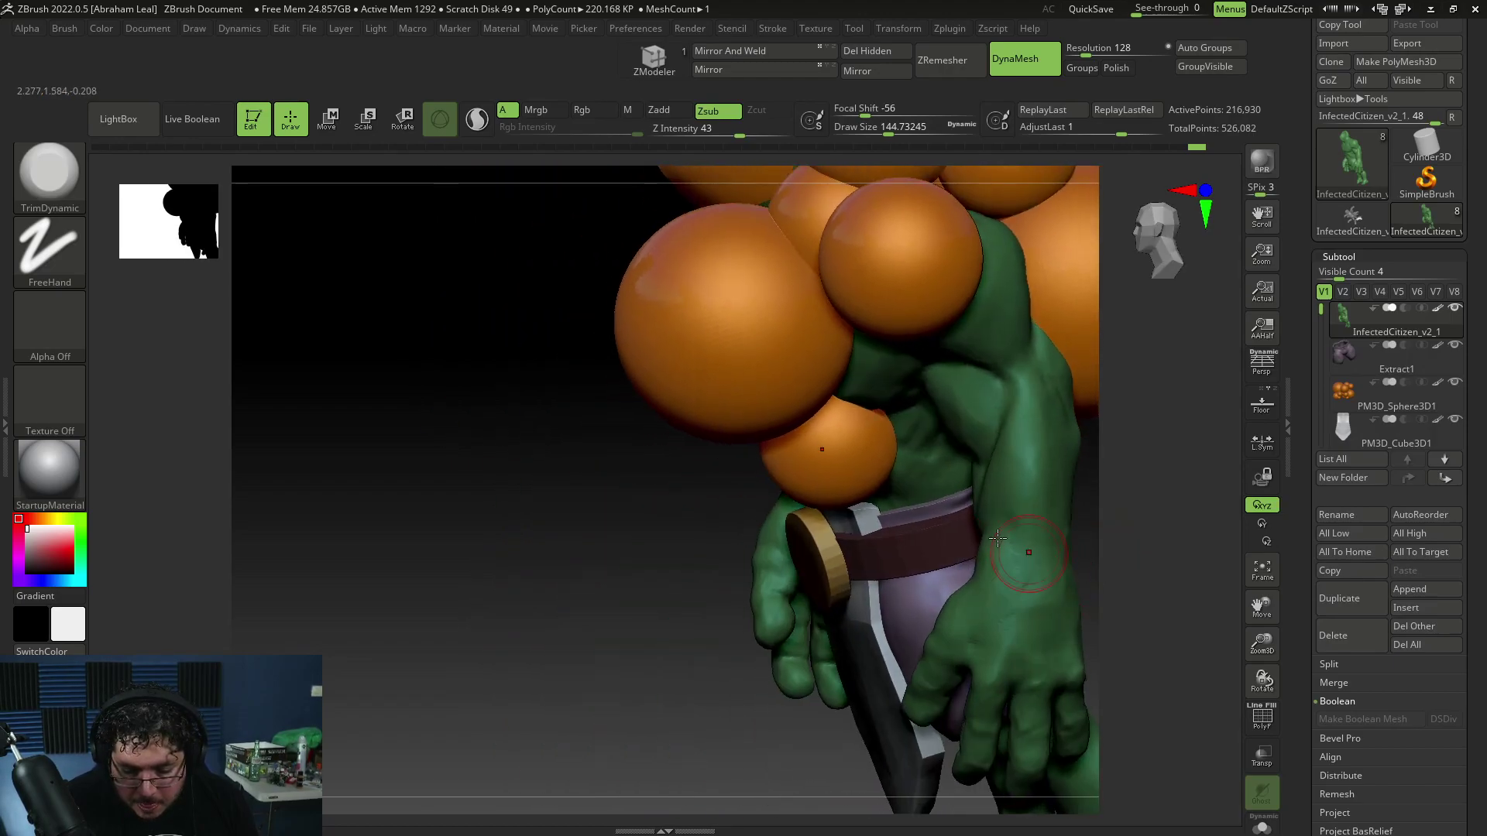
Reshape the wrist and the thumb side of the hand using the Move brush at a draw size of about 187
key(b)
key(m)
key(v)
key(b)
key(m)
key(v)
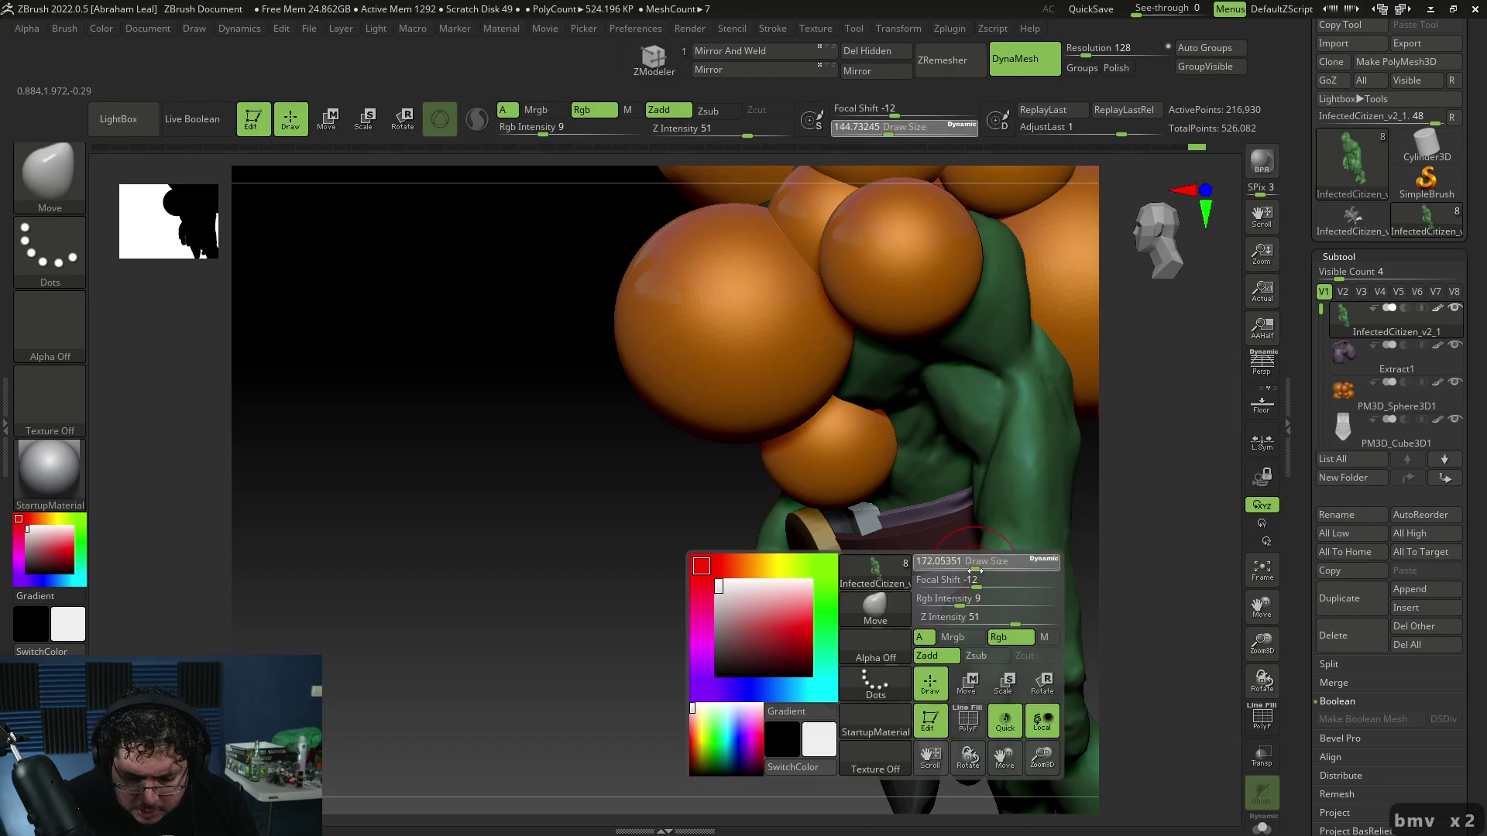
drag(959, 569, 1095, 575)
mouse_move(959, 566)
mouse_down()
mouse_move(923, 612)
mouse_move(968, 601)
mouse_move(960, 583)
mouse_up()
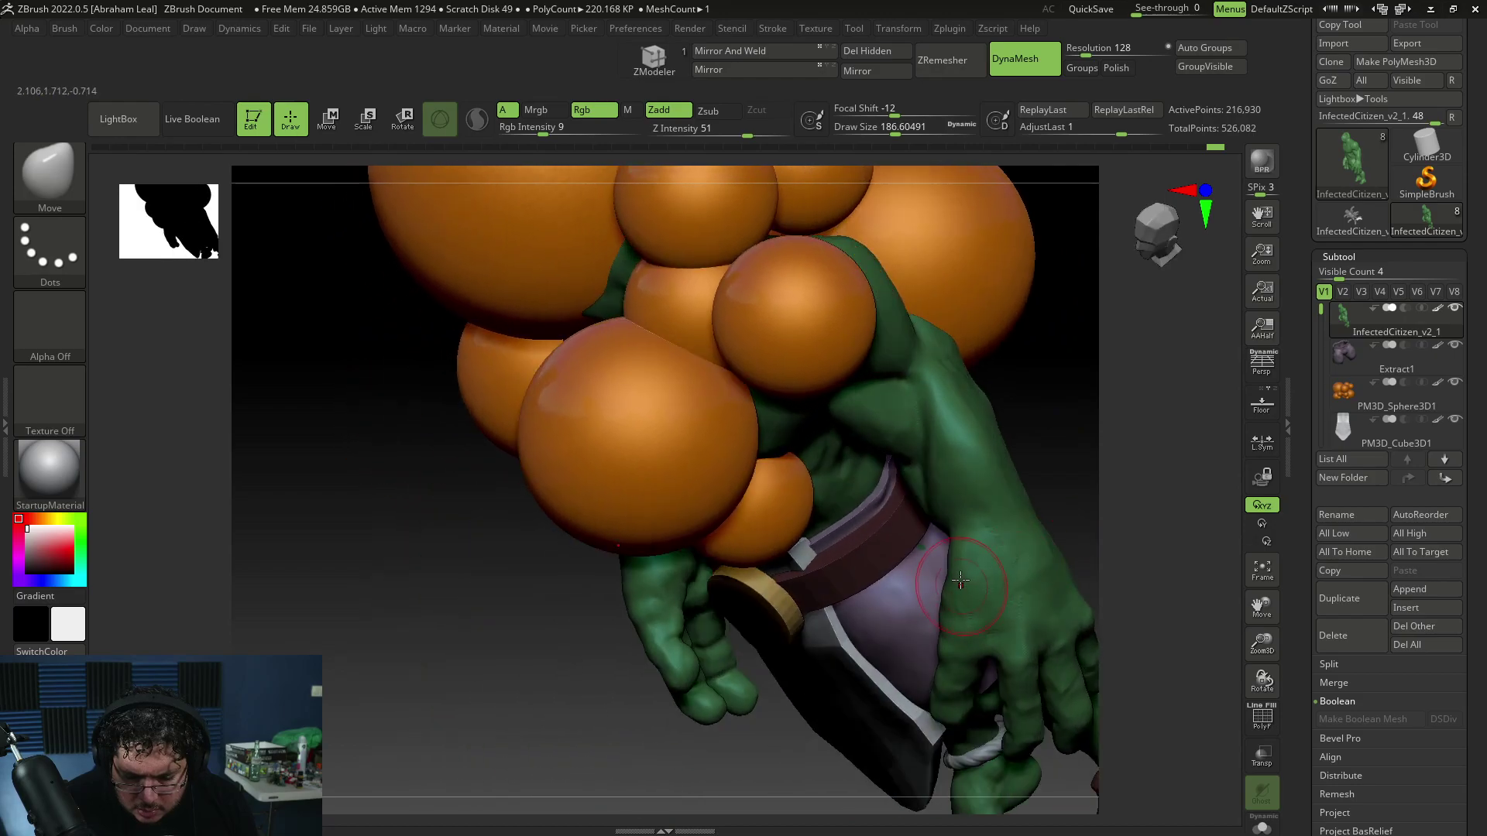
drag(1066, 494, 968, 595)
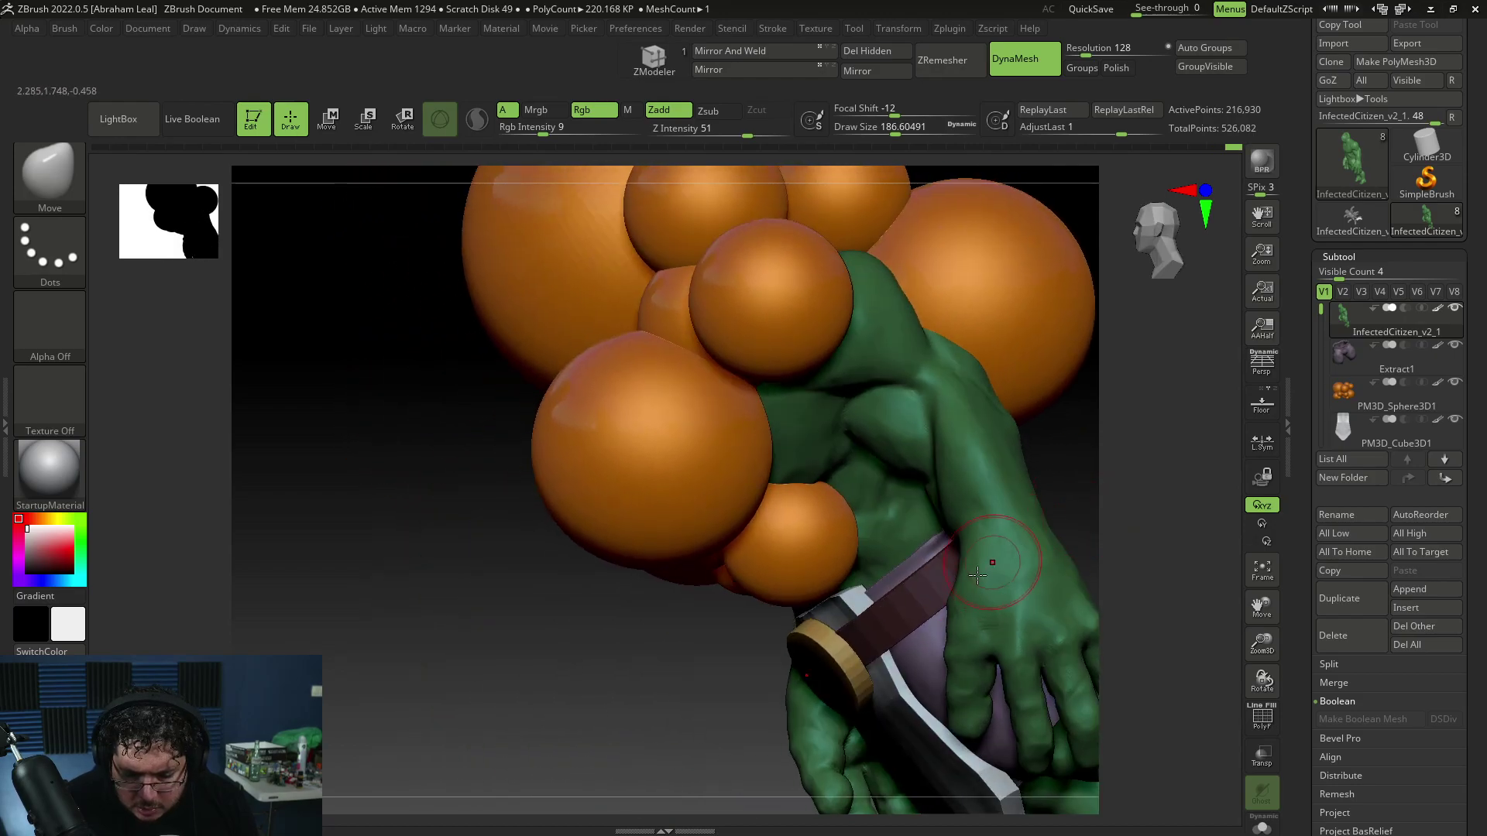
mouse_move(1113, 501)
mouse_down()
mouse_move(991, 604)
mouse_move(965, 603)
mouse_up()
Plane the wrist and the base of the thumb with the TrimDynamic brush
key(b)
key(t)
key(d)
mouse_move(1066, 600)
mouse_down()
mouse_move(953, 638)
mouse_move(957, 611)
mouse_move(942, 628)
mouse_move(985, 617)
mouse_up()
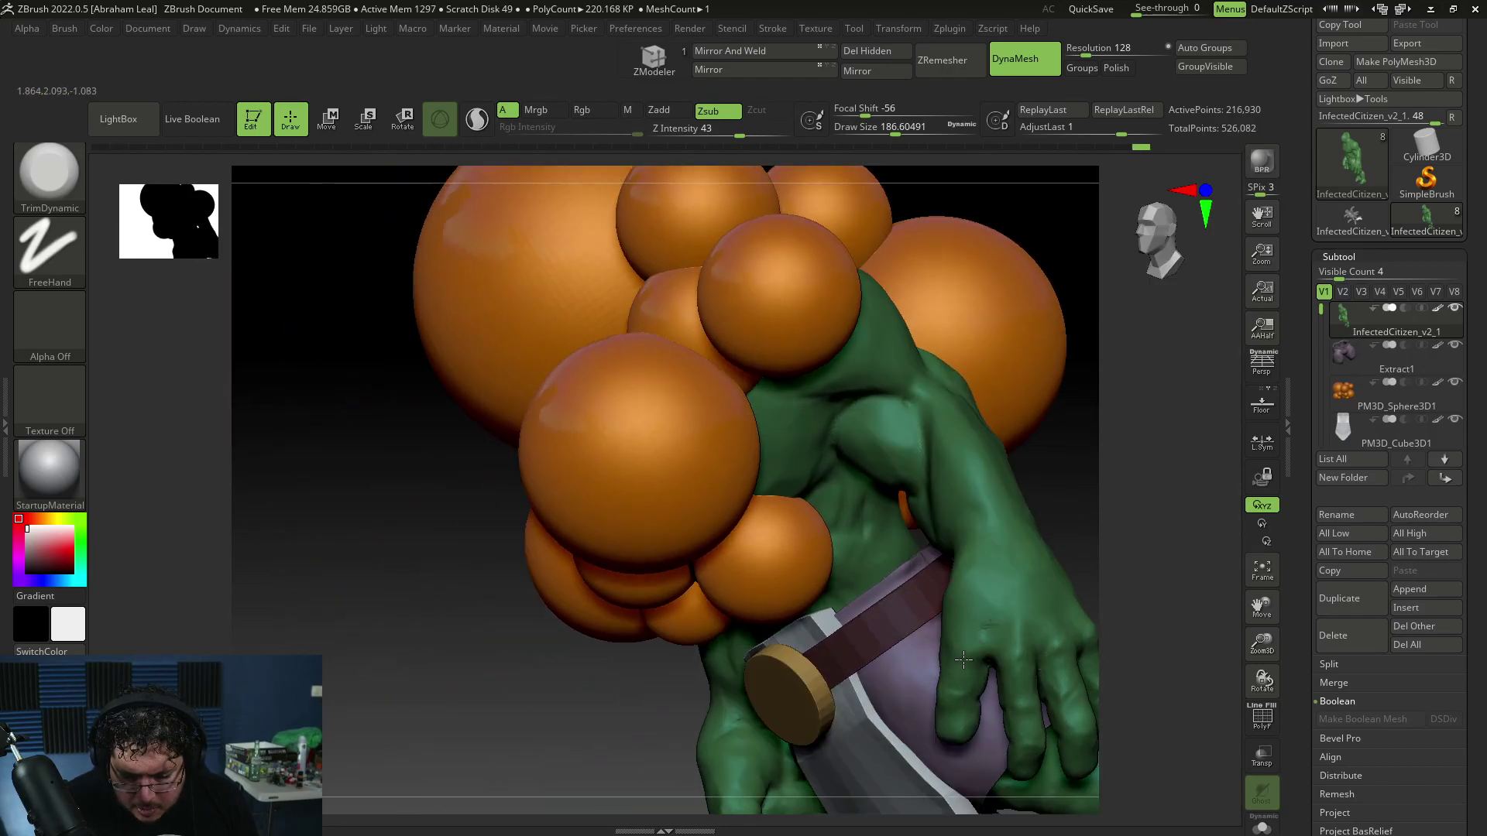
drag(1024, 522, 1041, 614)
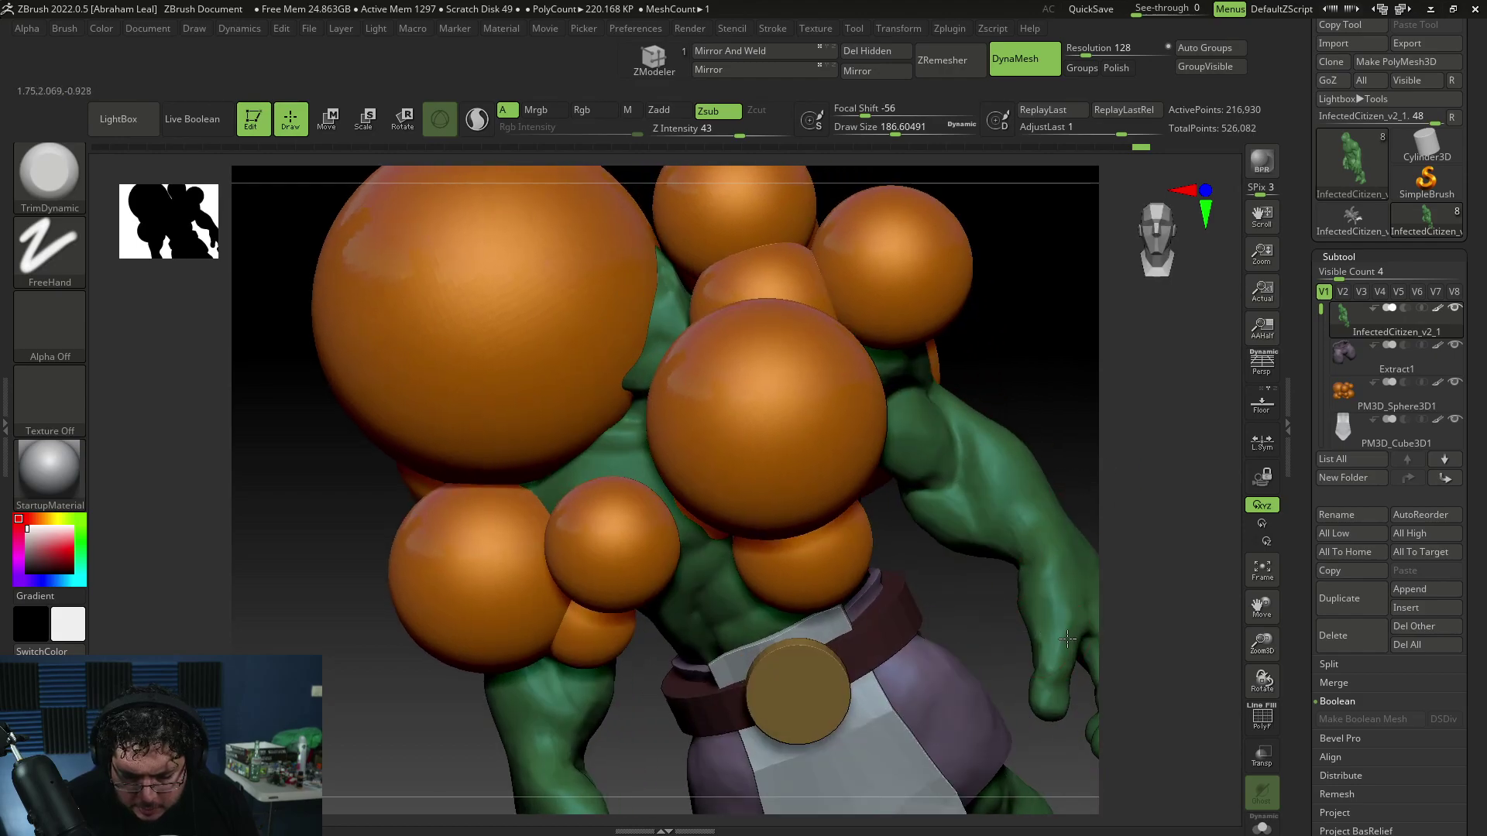
drag(1130, 517, 1065, 503)
Sculpt the thumb and its web with ClayBuildup at a draw size of about 120, carving and smoothing the transition
key(b)
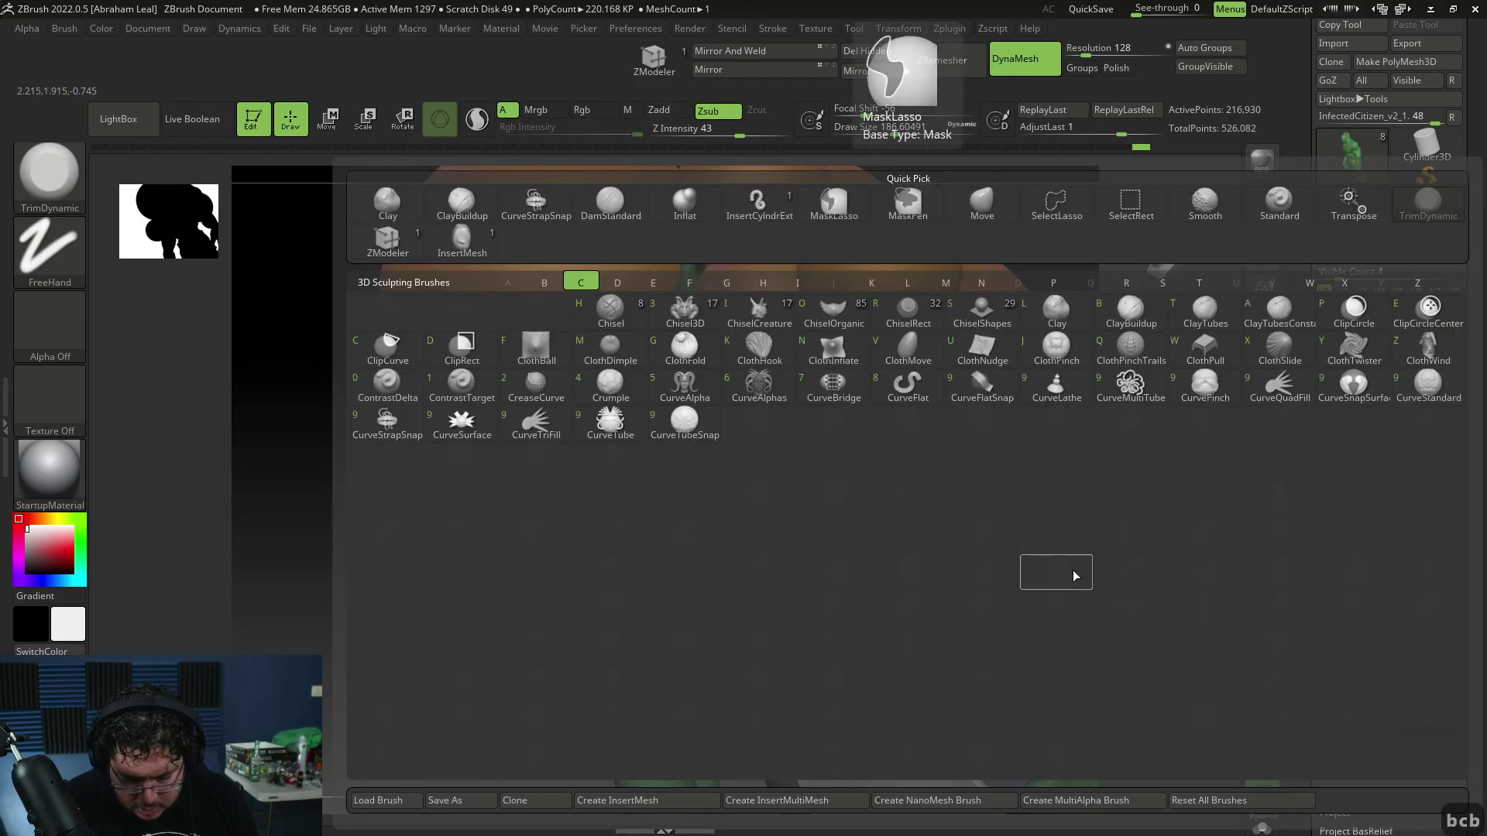
key(c)
key(b)
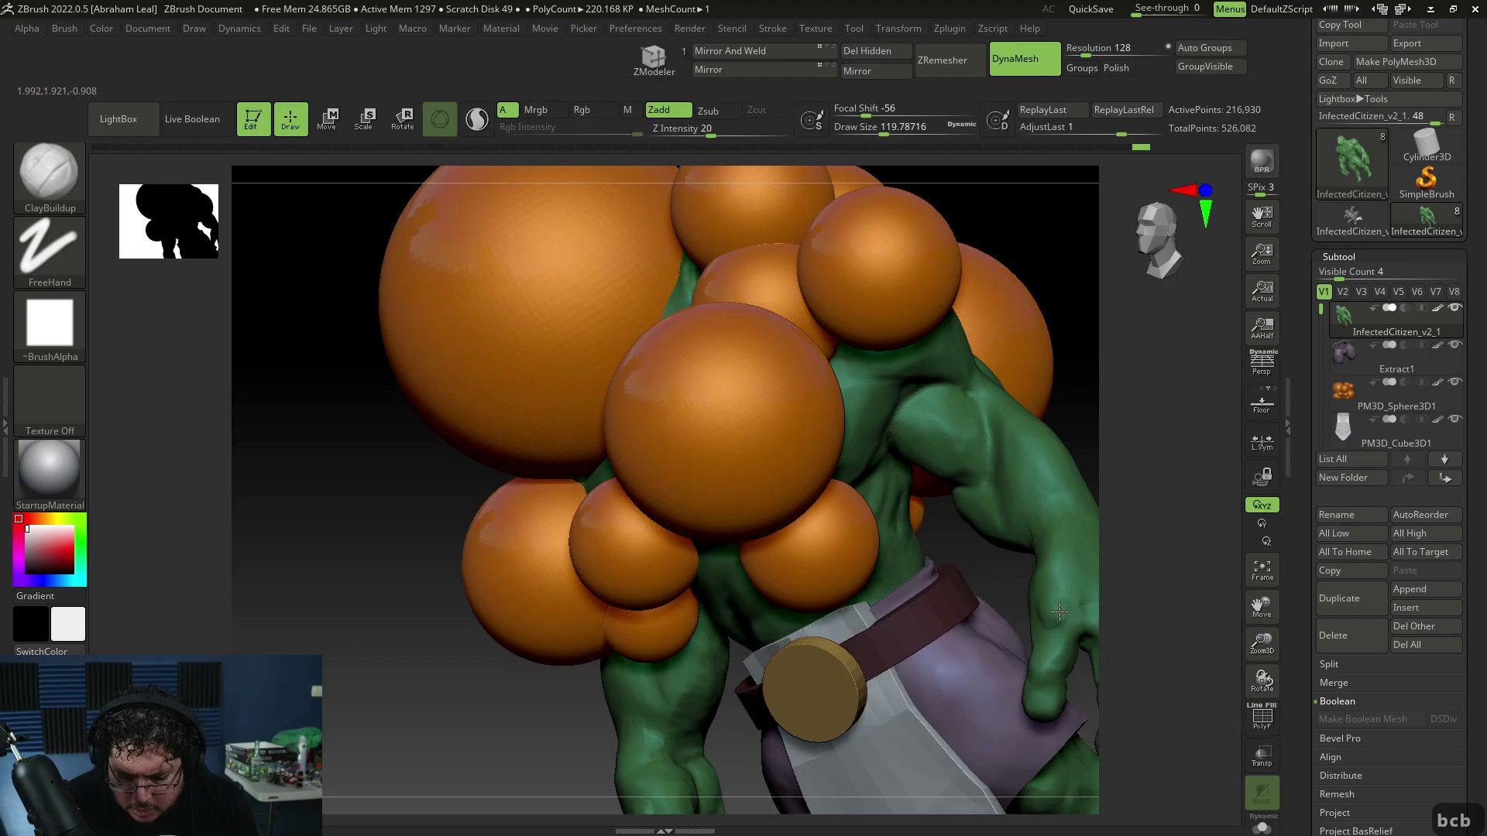
drag(1095, 422, 968, 620)
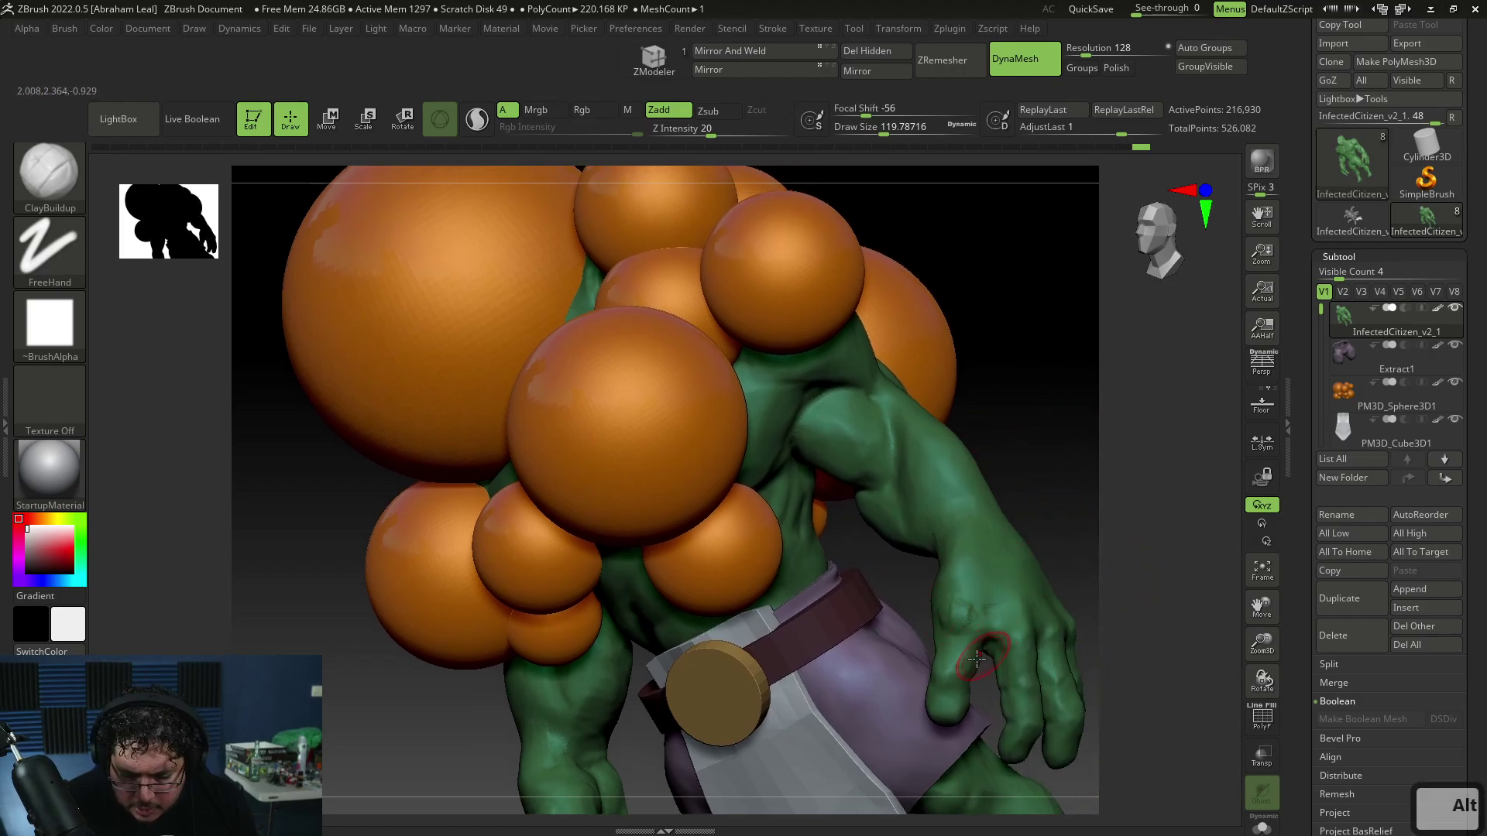
key(shift)
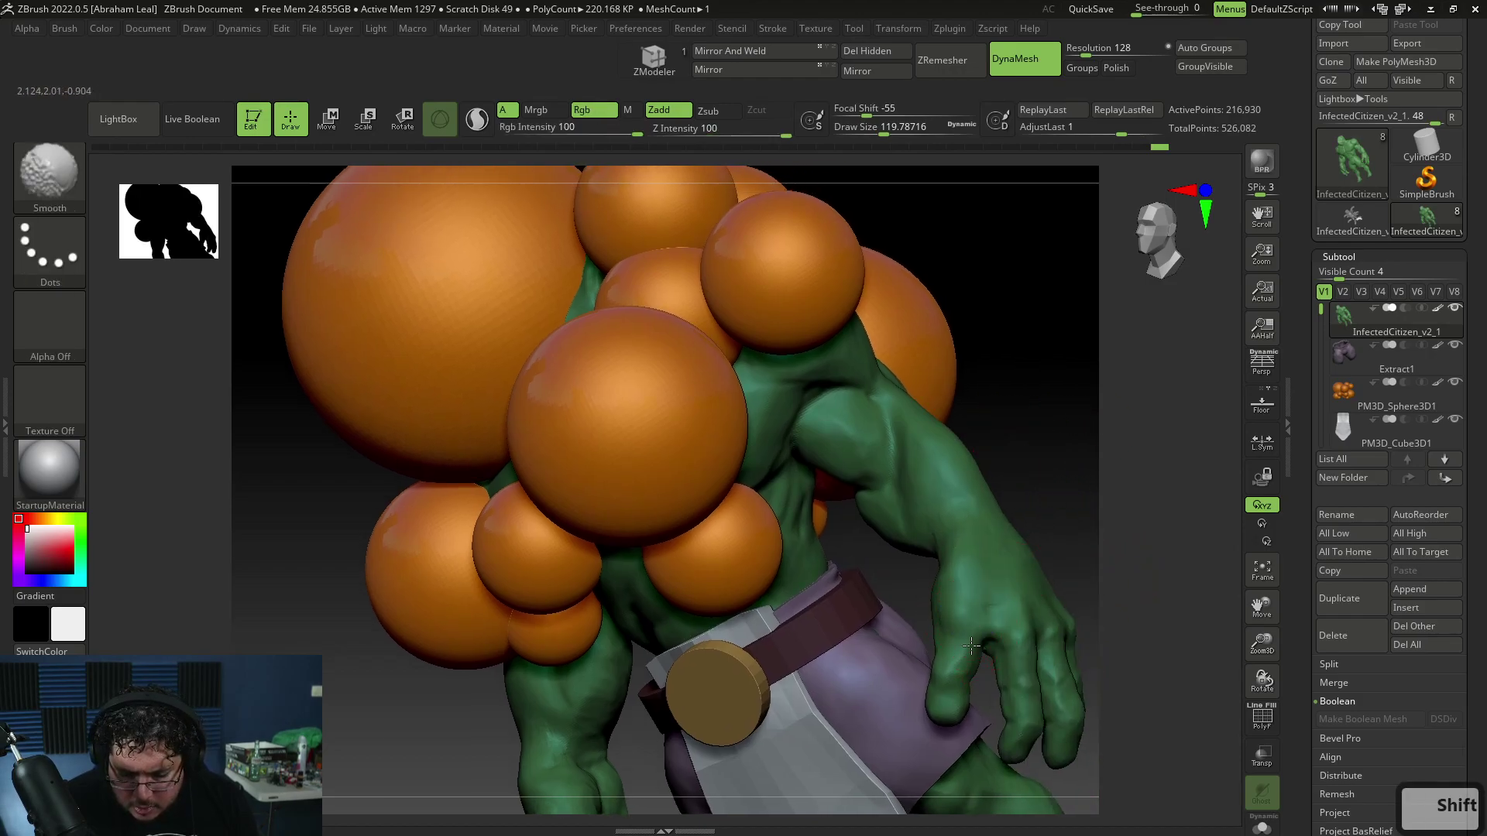
key(alt)
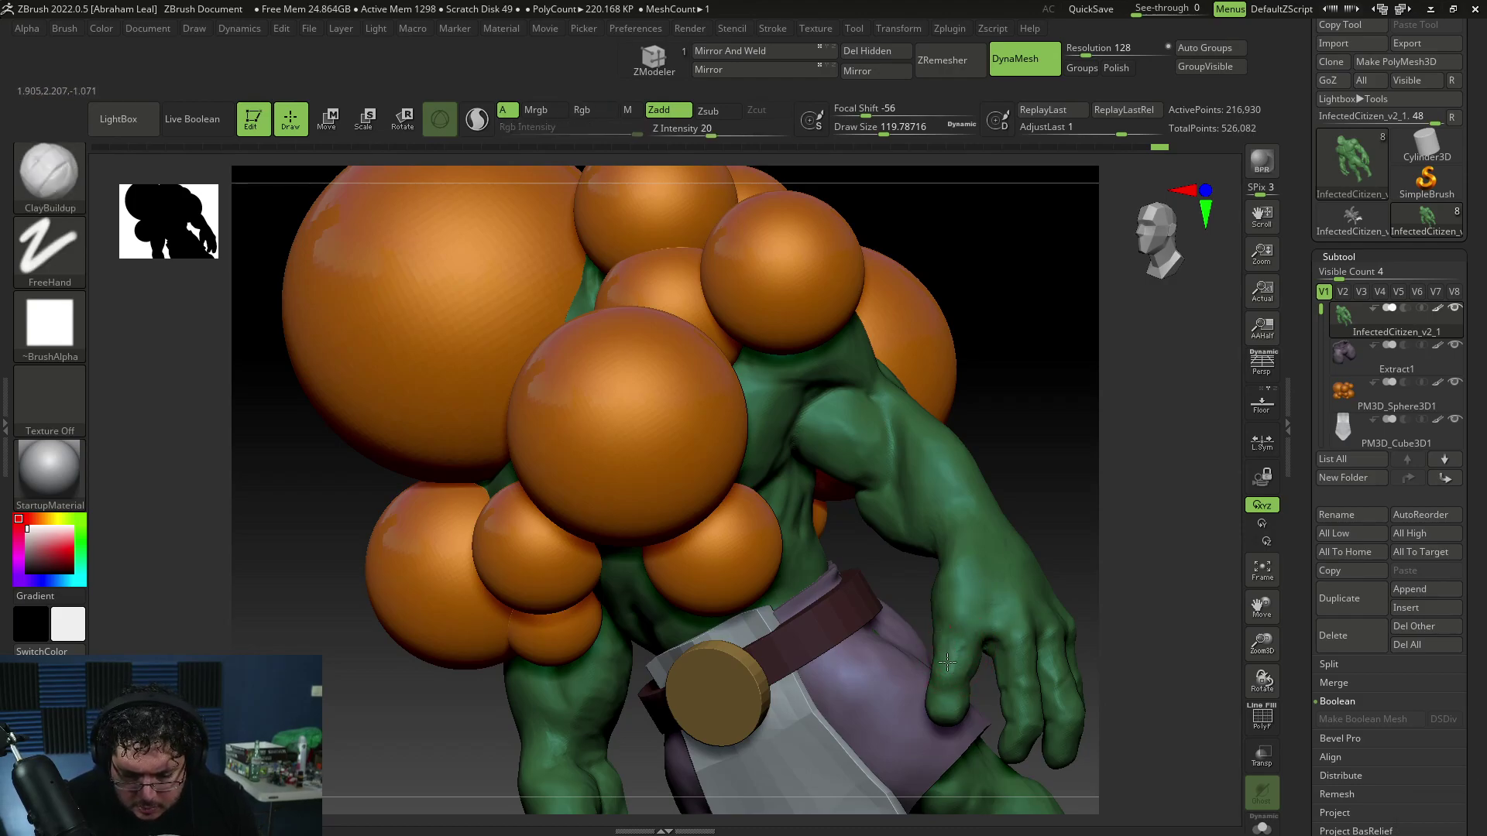
mouse_move(1112, 612)
mouse_down()
mouse_move(1042, 608)
mouse_move(1121, 478)
mouse_move(1105, 603)
mouse_move(1102, 543)
mouse_move(1049, 617)
mouse_move(1015, 611)
mouse_up()
Carve the area where the thumb meets the wrist with ClayBuildup and smooth the result
key(shift)
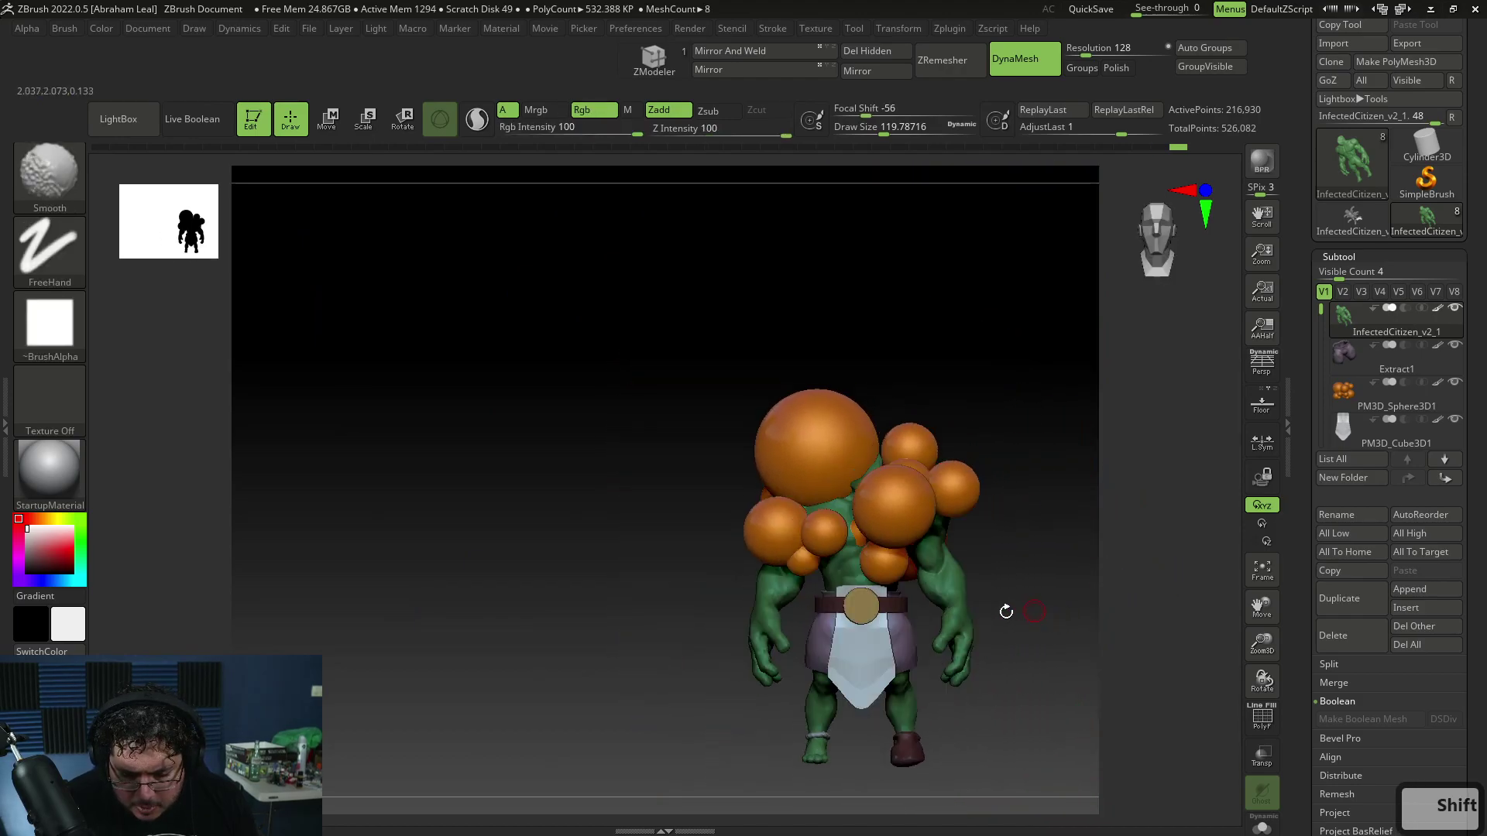
mouse_move(1079, 654)
alt+mouse_down()
mouse_move(966, 681)
mouse_move(975, 707)
mouse_move(989, 547)
mouse_move(1076, 611)
mouse_move(1066, 560)
mouse_move(1027, 629)
mouse_move(1002, 607)
mouse_move(1026, 581)
mouse_move(1042, 635)
alt+mouse_up()
mouse_move(979, 443)
alt+mouse_down()
mouse_move(975, 546)
mouse_move(951, 551)
alt+mouse_up()
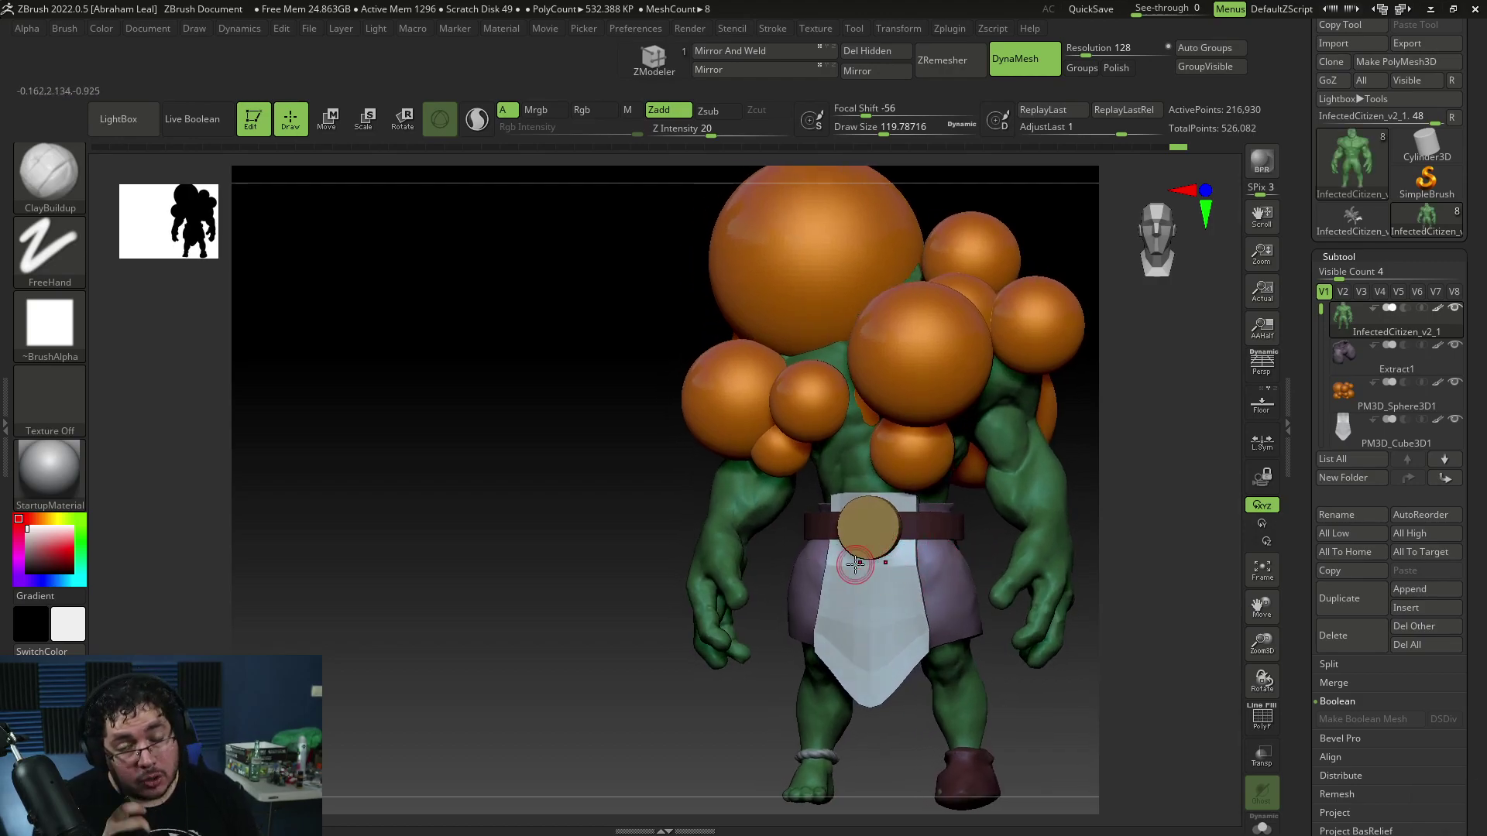
drag(1074, 505, 922, 534)
drag(921, 534, 1038, 581)
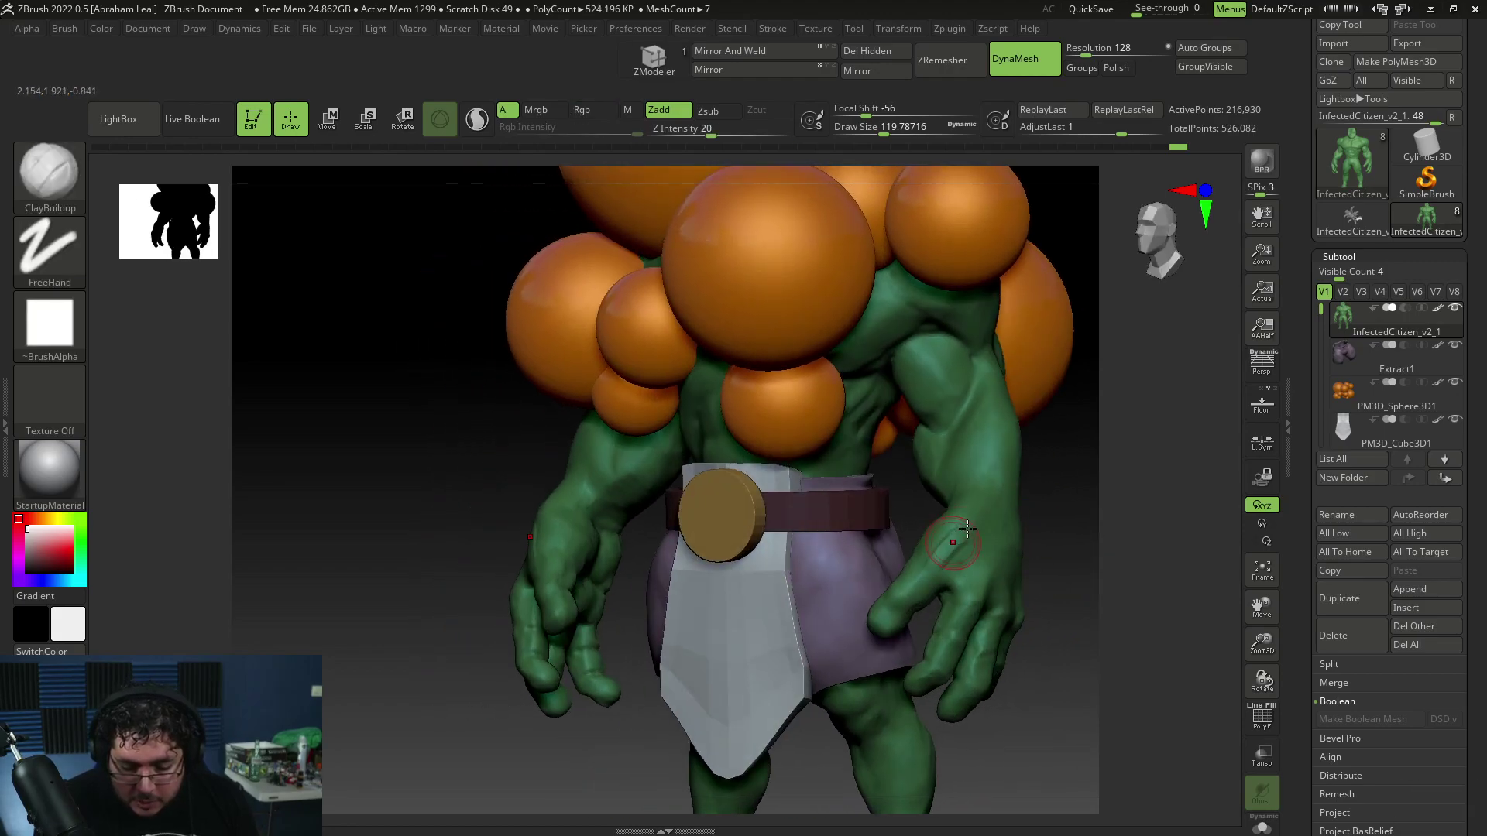
key(alt)
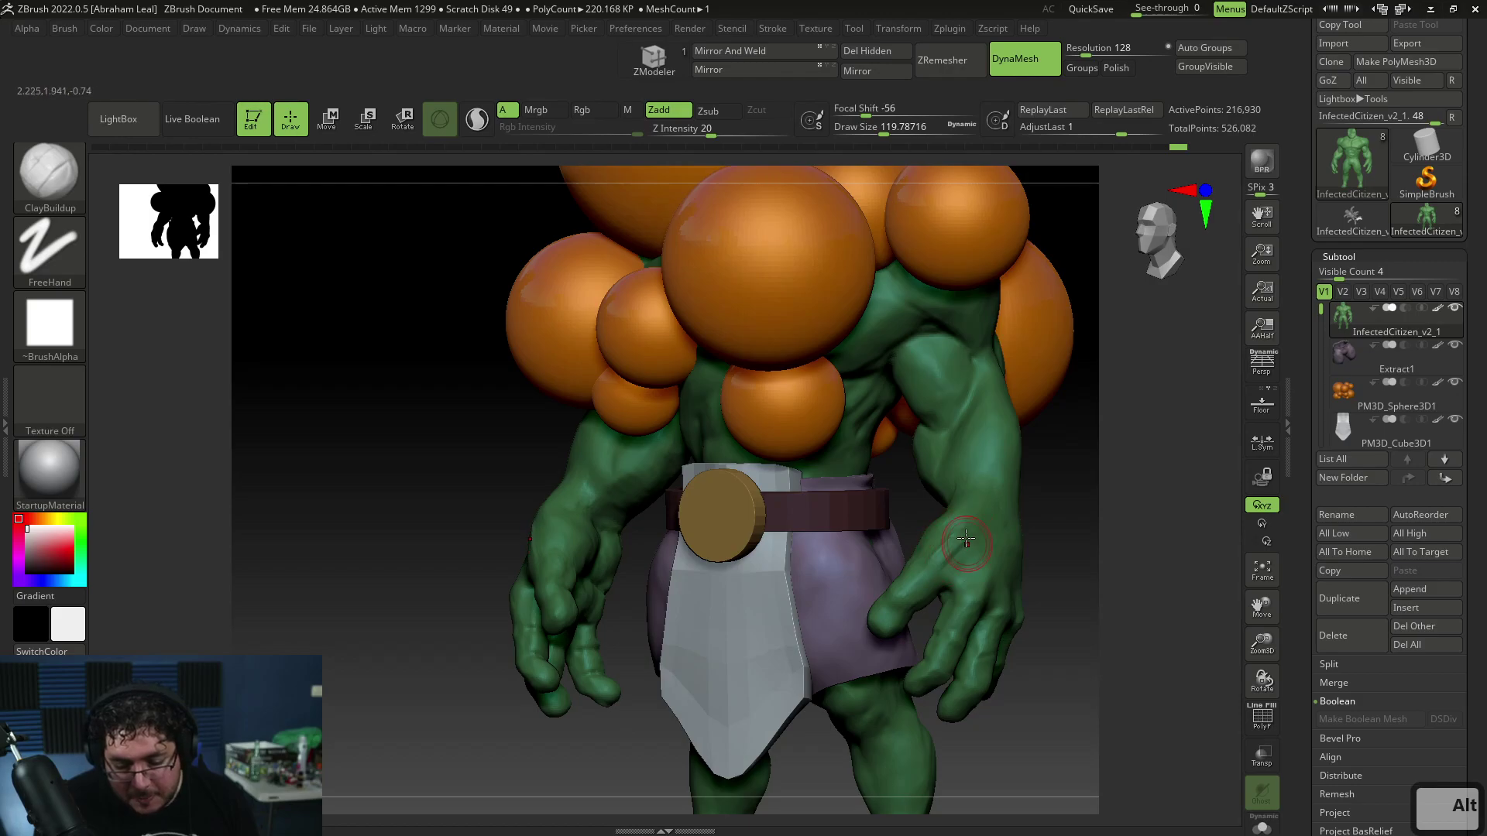
key(shift)
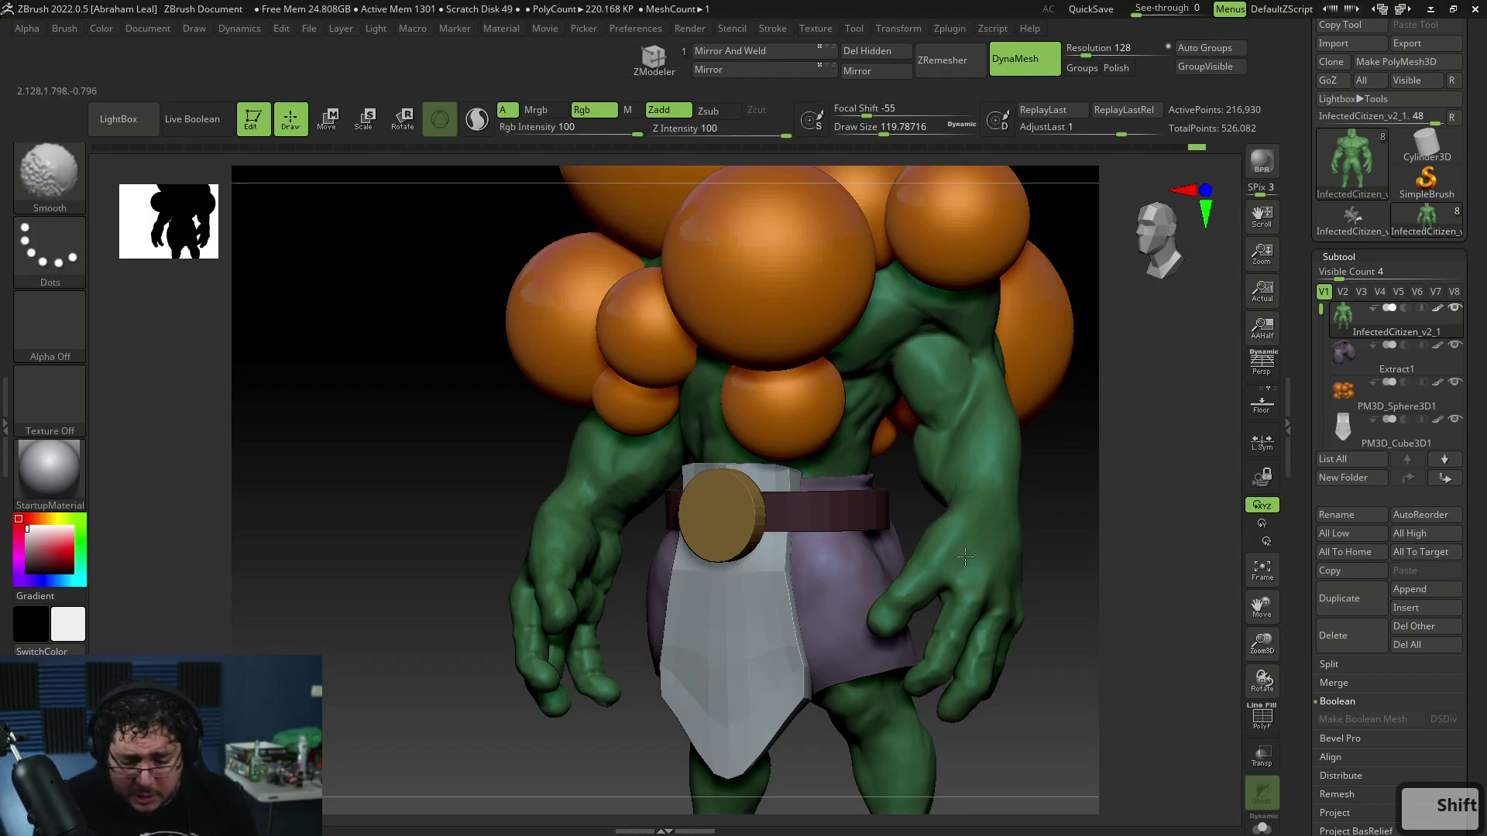
Carve grooves between the knuckles on the back of the hand with ClayBuildup and smooth them
mouse_move(1066, 521)
mouse_down()
mouse_move(876, 527)
mouse_move(921, 534)
mouse_up()
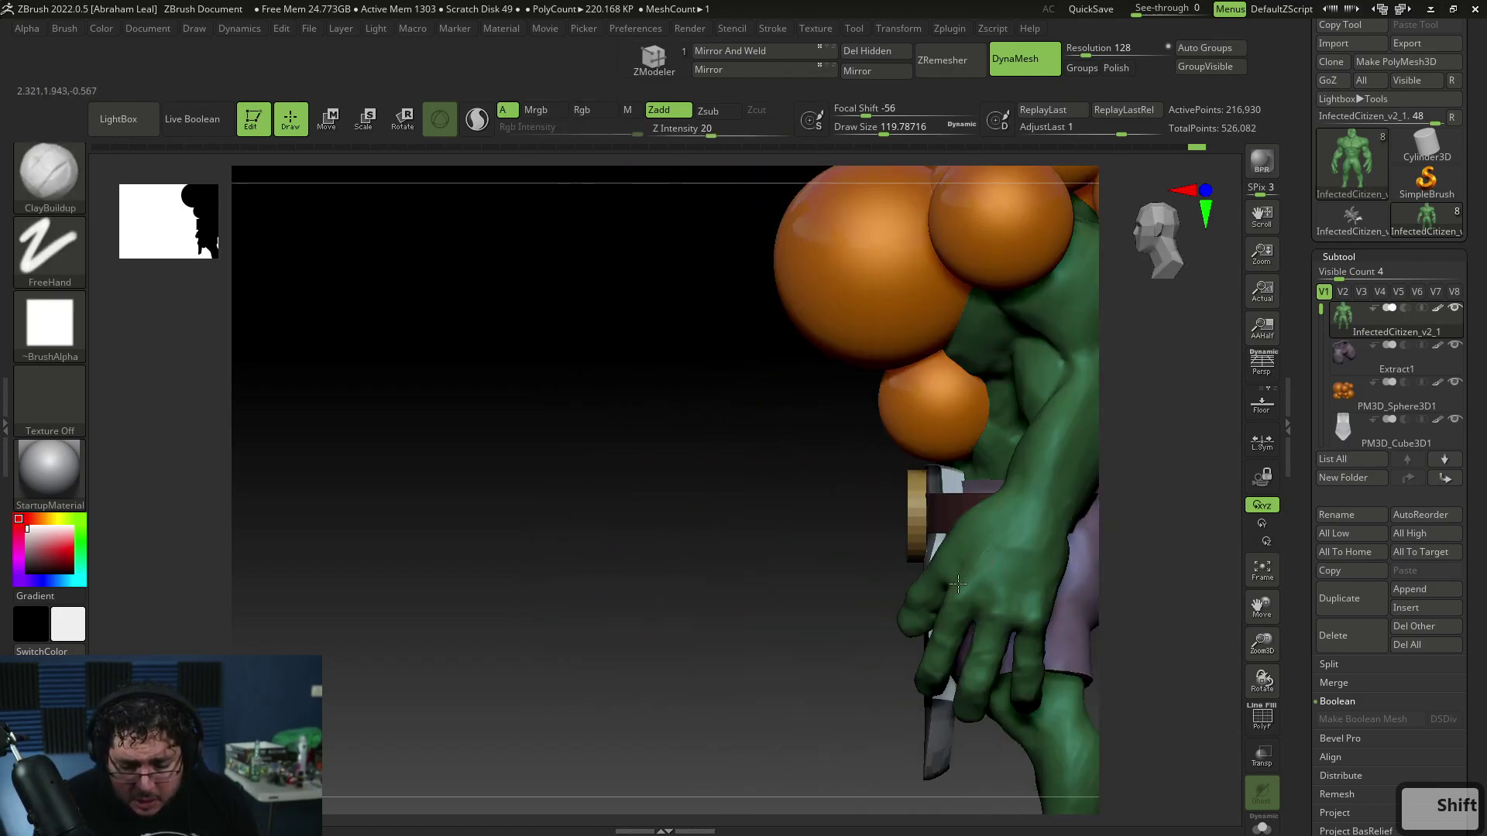
key(alt)
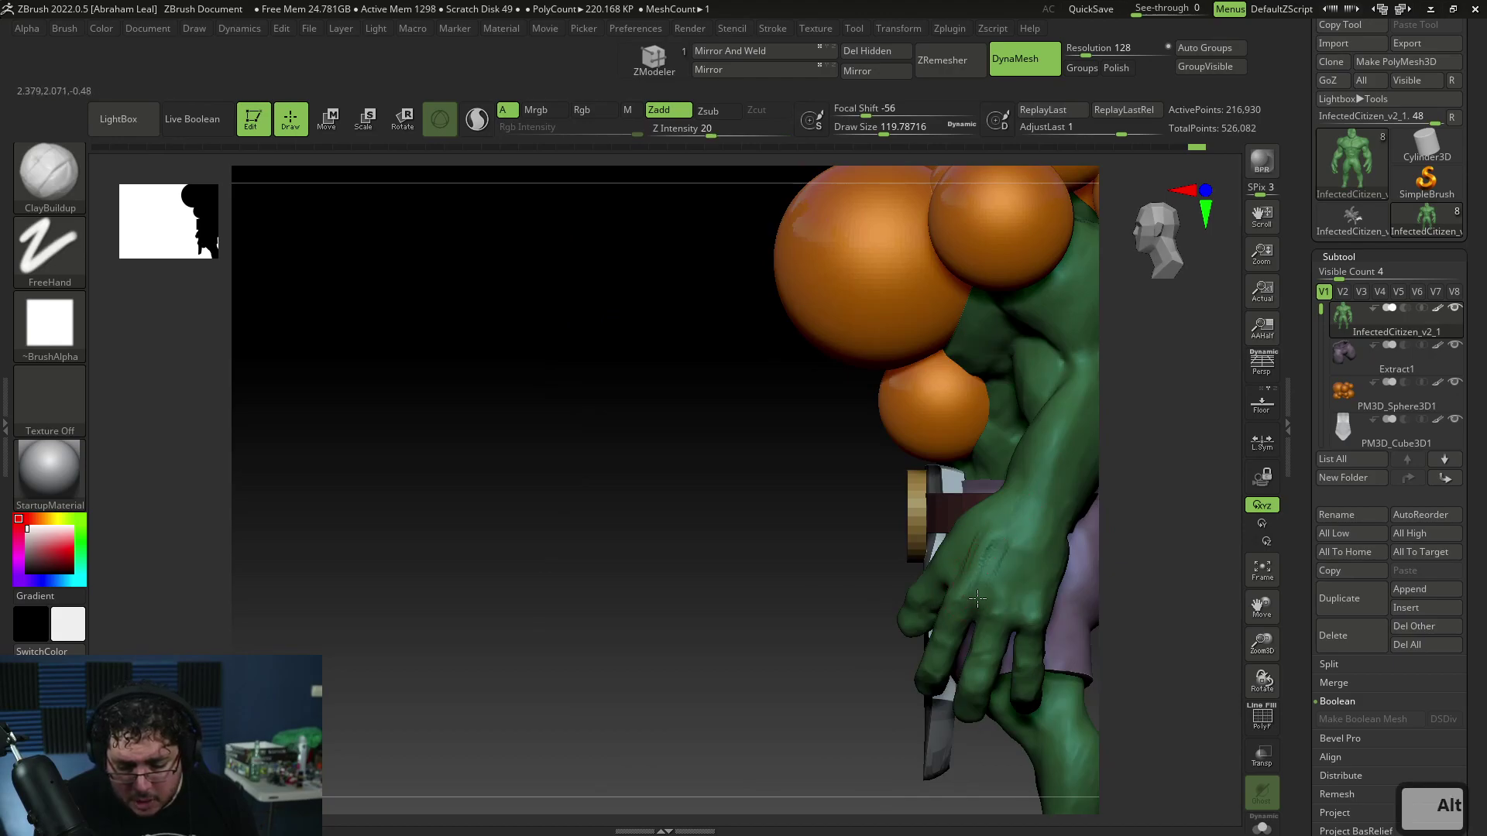
alt+drag(982, 590, 978, 600)
alt+drag(1014, 544, 995, 622)
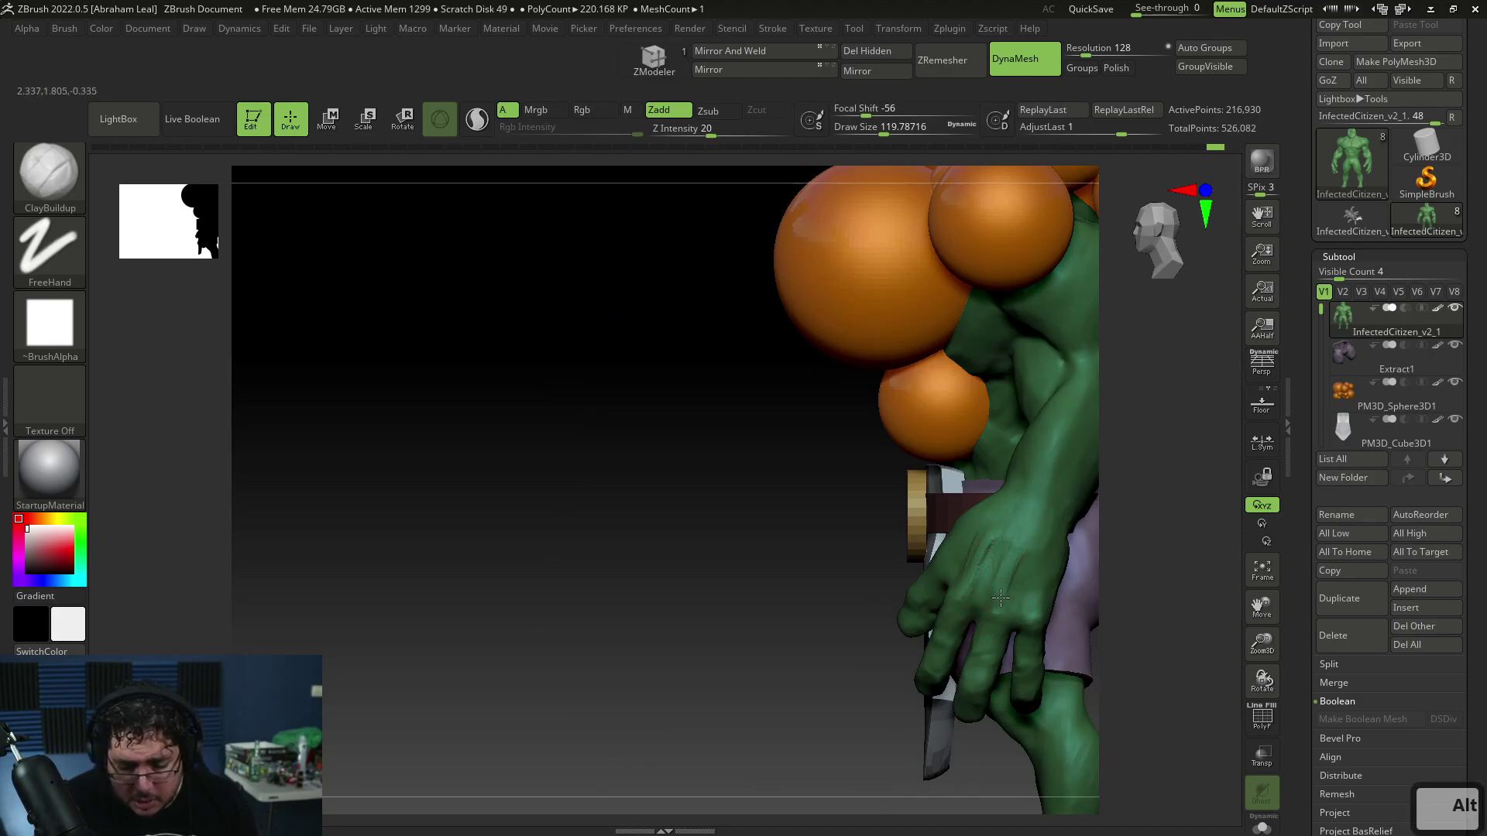
drag(1122, 591, 1032, 602)
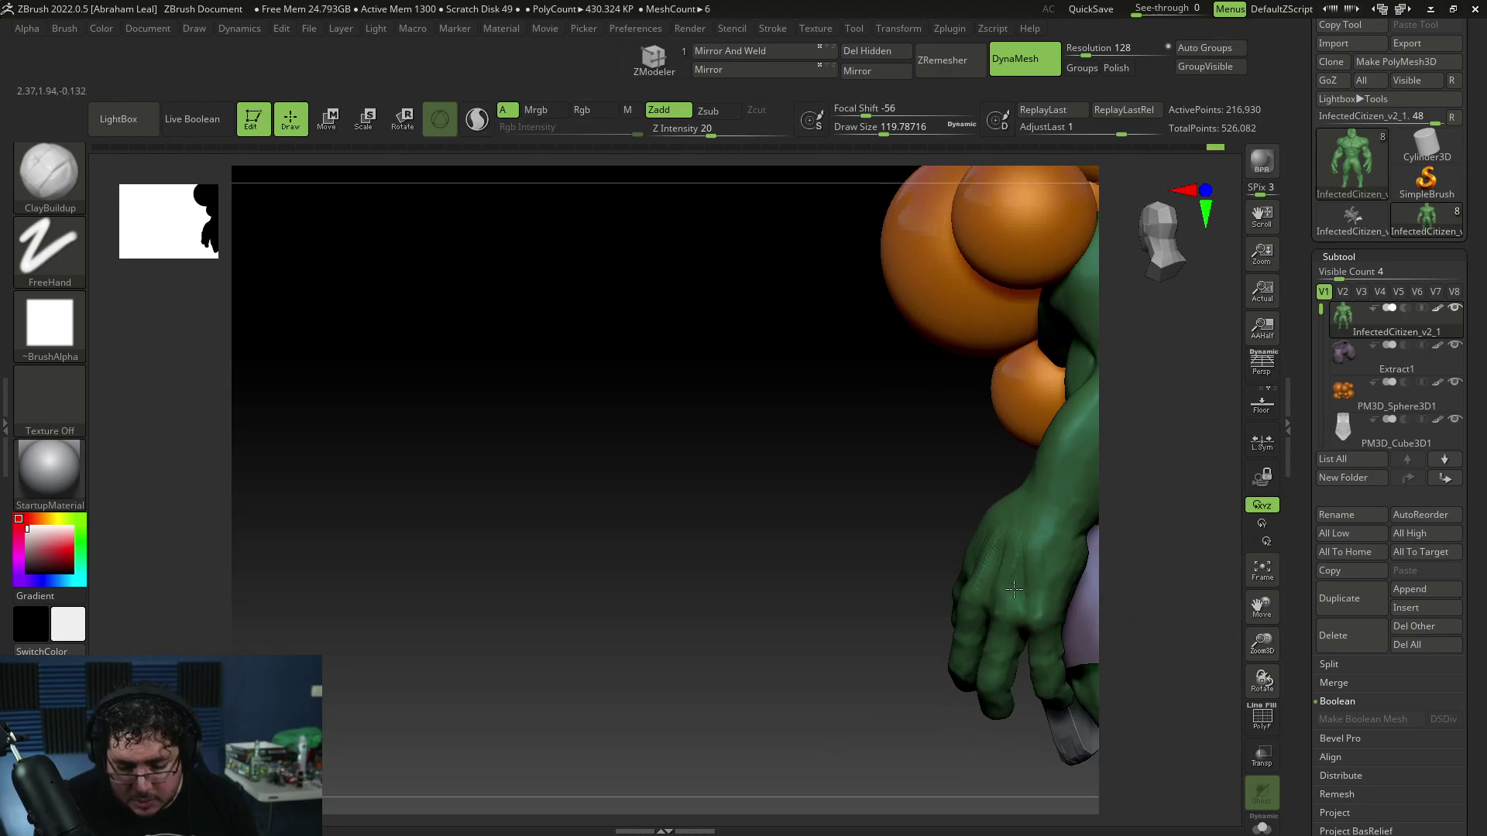
key(shift)
drag(913, 535, 1052, 500)
shift+drag(988, 553, 967, 556)
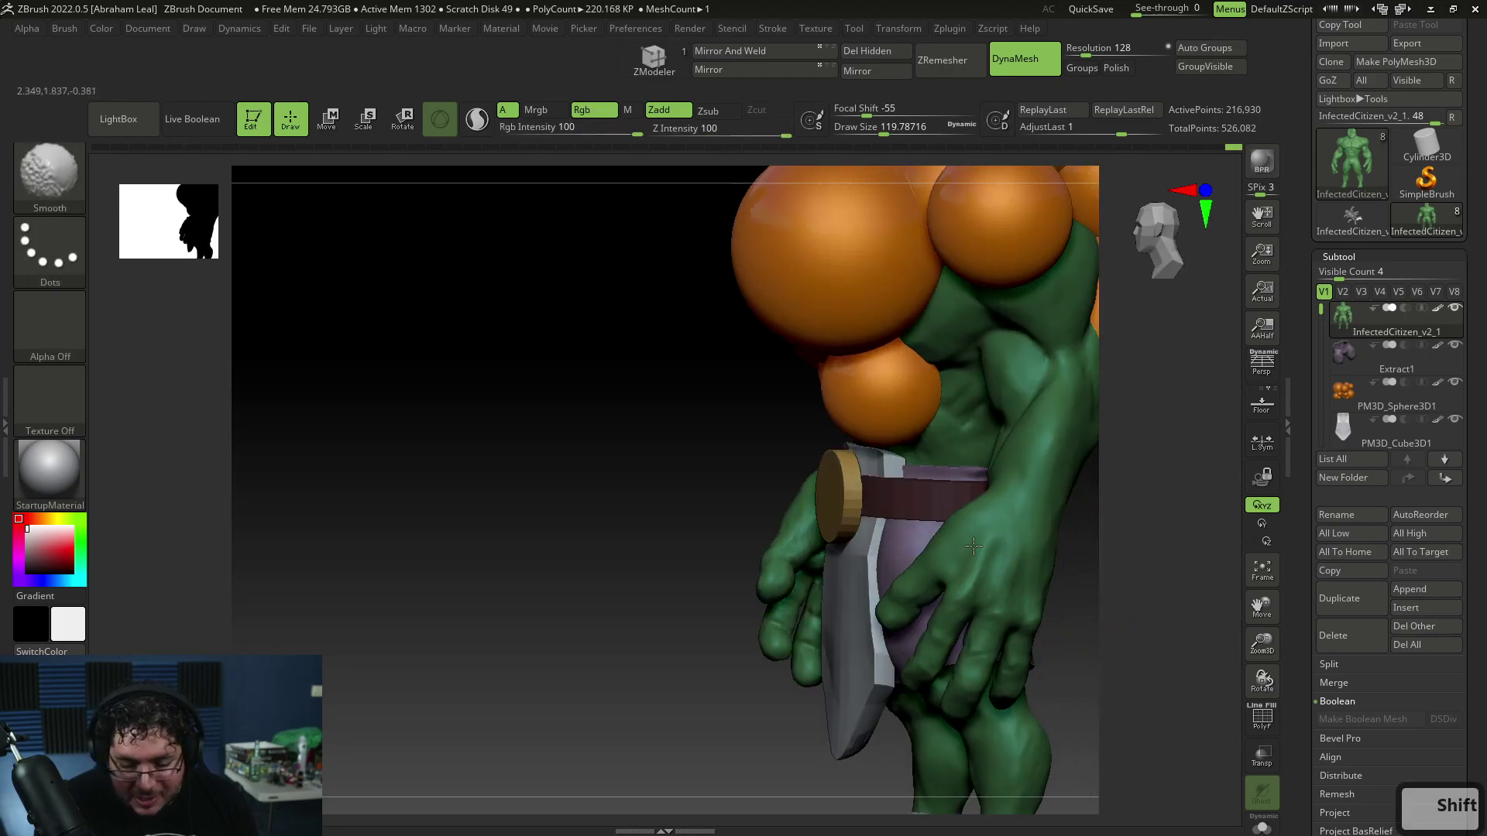
Adjust the TrimDynamic brush and plane the back of the hand around the knuckles
key(b)
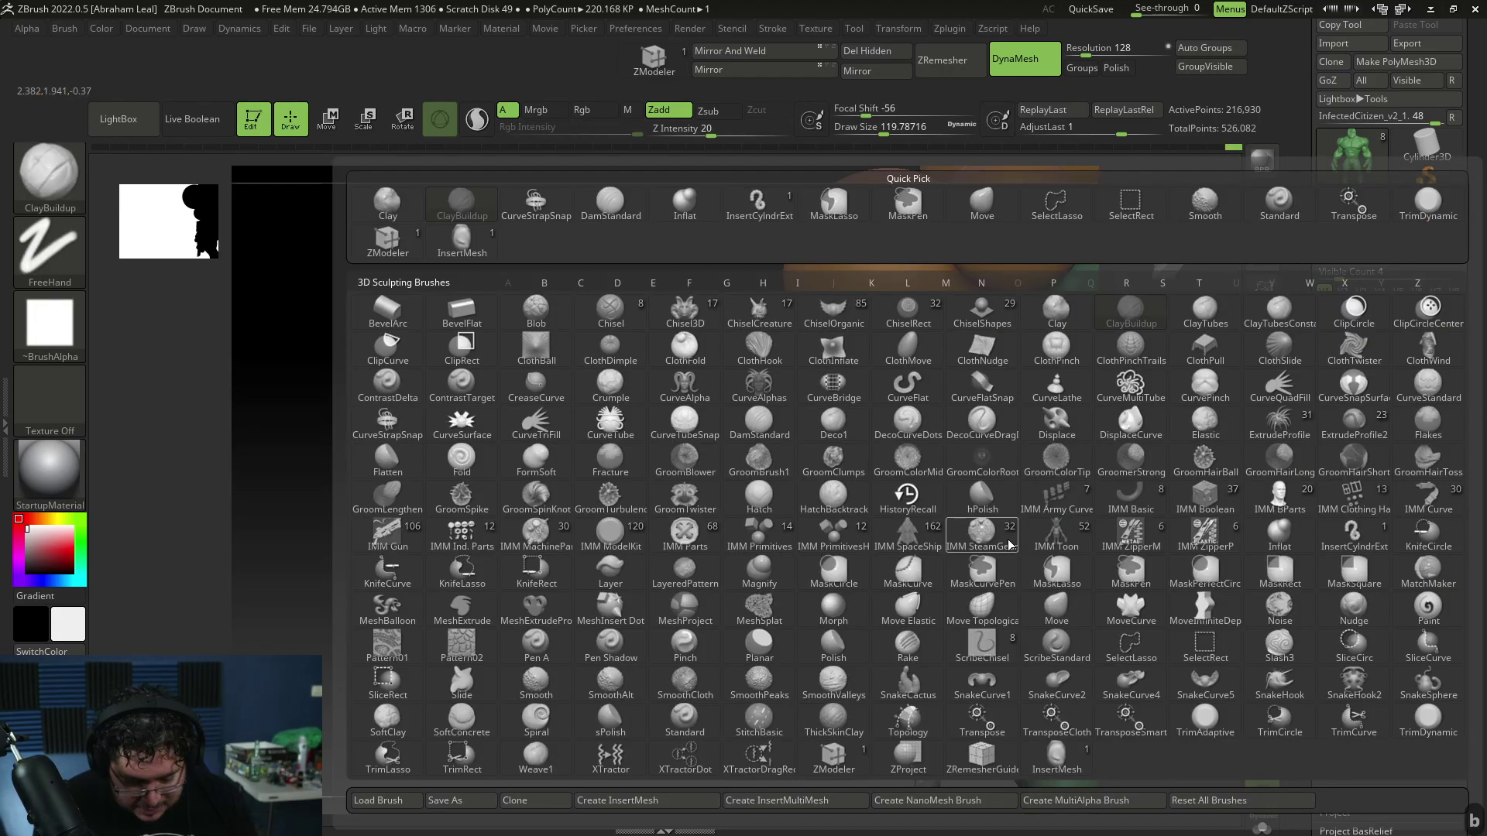
key(t)
key(d)
key(space)
drag(1013, 521, 1018, 522)
drag(1000, 561, 990, 549)
drag(1115, 631, 1150, 604)
shift+drag(1150, 619, 1177, 604)
mouse_move(1177, 604)
alt+mouse_down()
mouse_move(1148, 667)
mouse_move(1115, 658)
mouse_move(1142, 624)
mouse_move(1114, 612)
alt+mouse_up()
Make the Move brush active for adjusting the body's forms around the arm and hand
key(b)
key(b)
key(m)
key(v)
key(b)
key(m)
key(v)
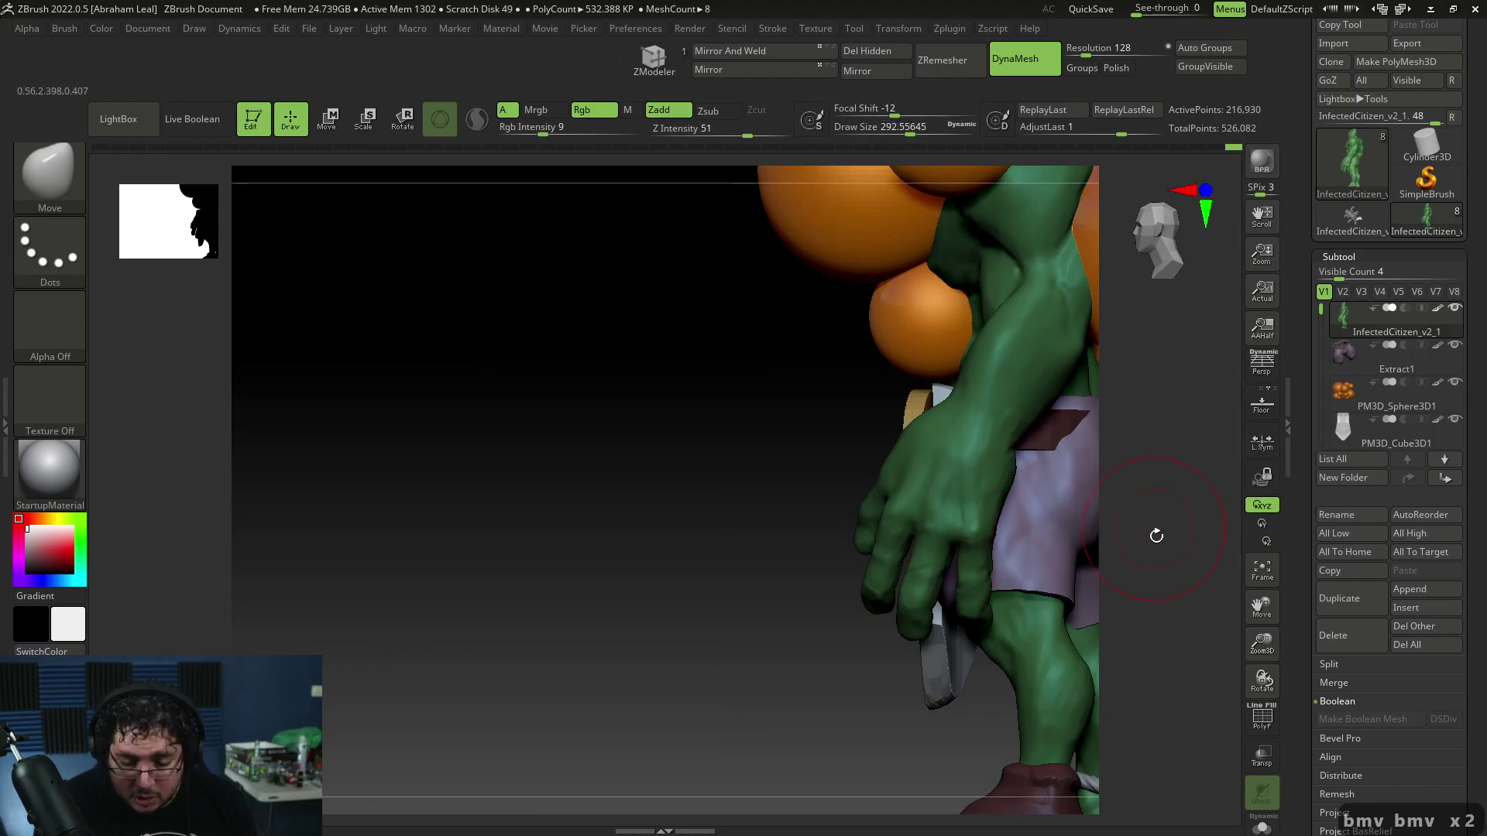
drag(1154, 531, 1159, 521)
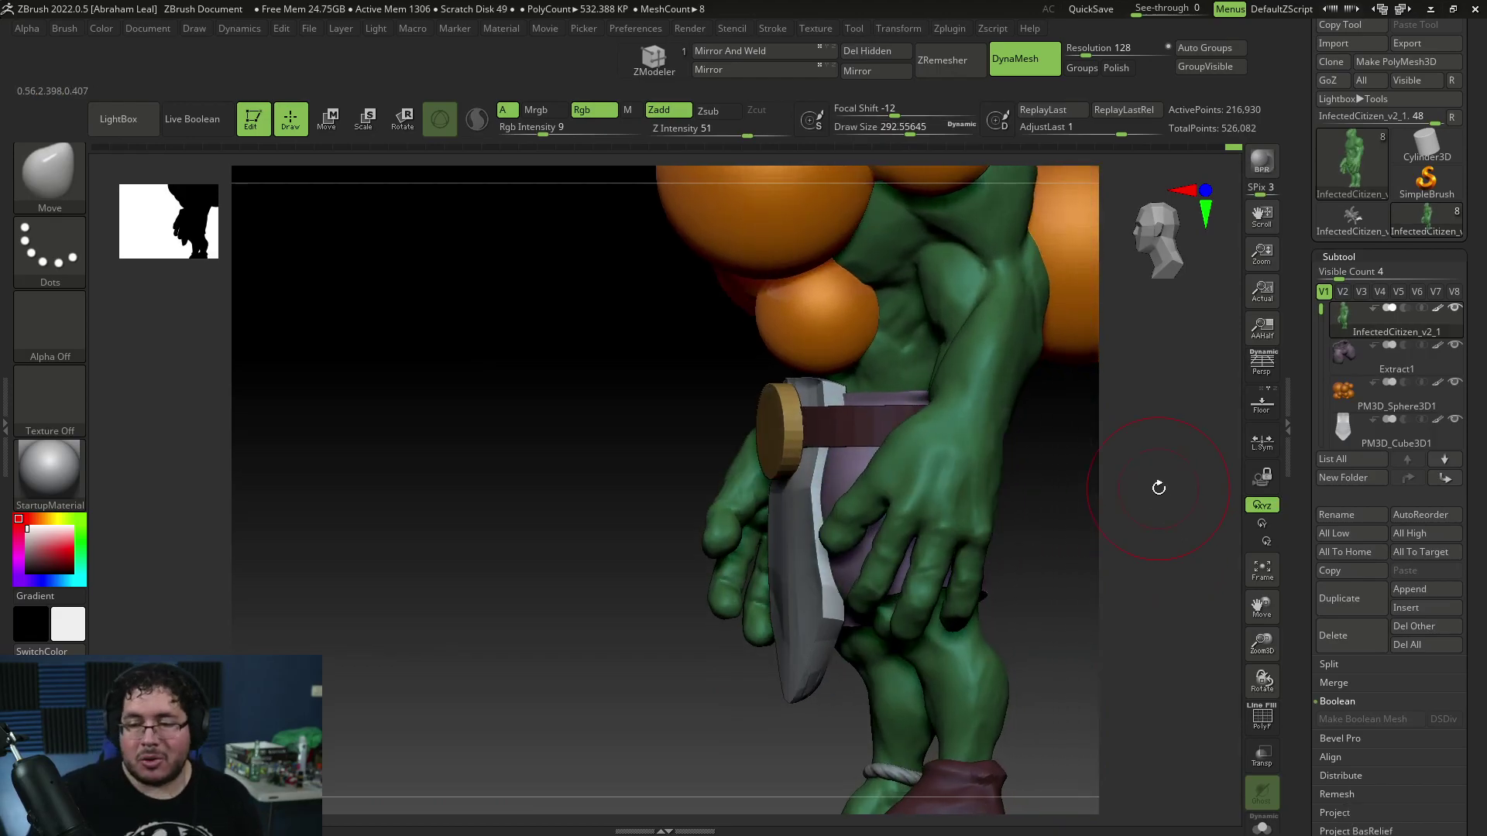